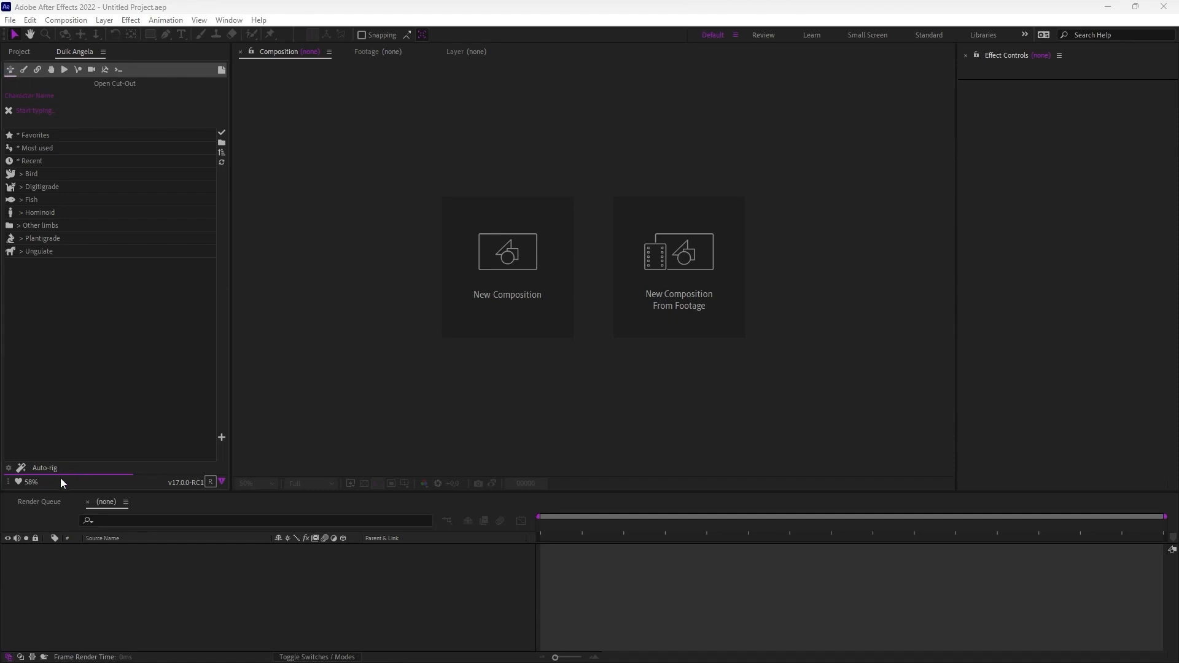
drag(65, 492, 68, 476)
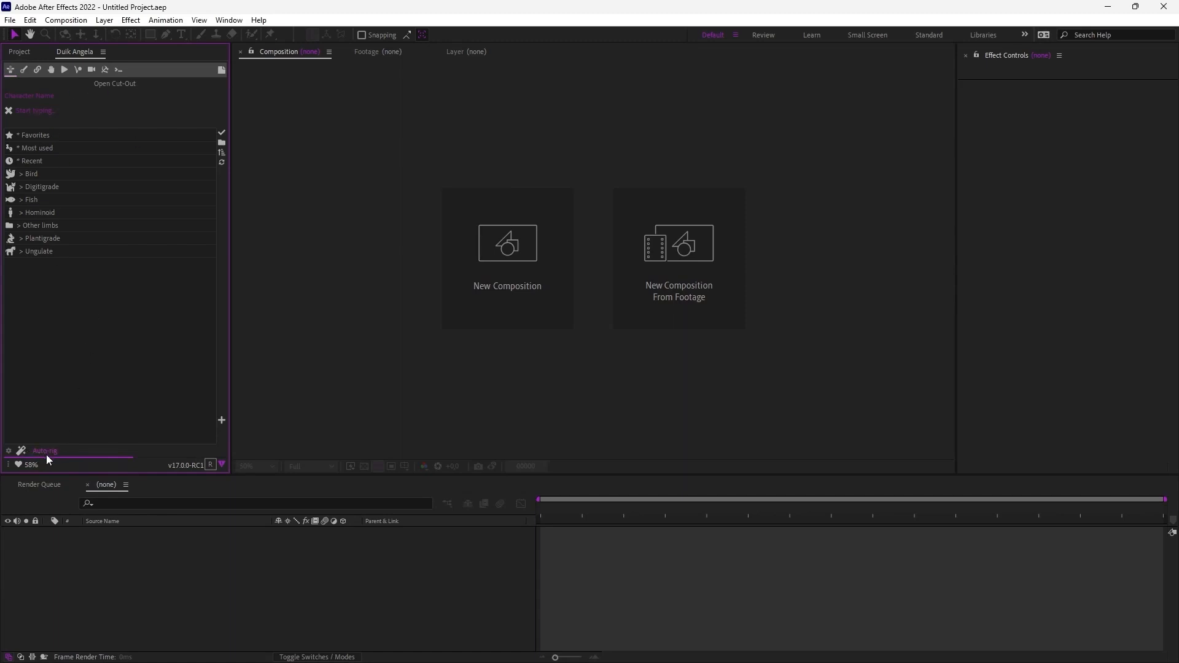
click(24, 70)
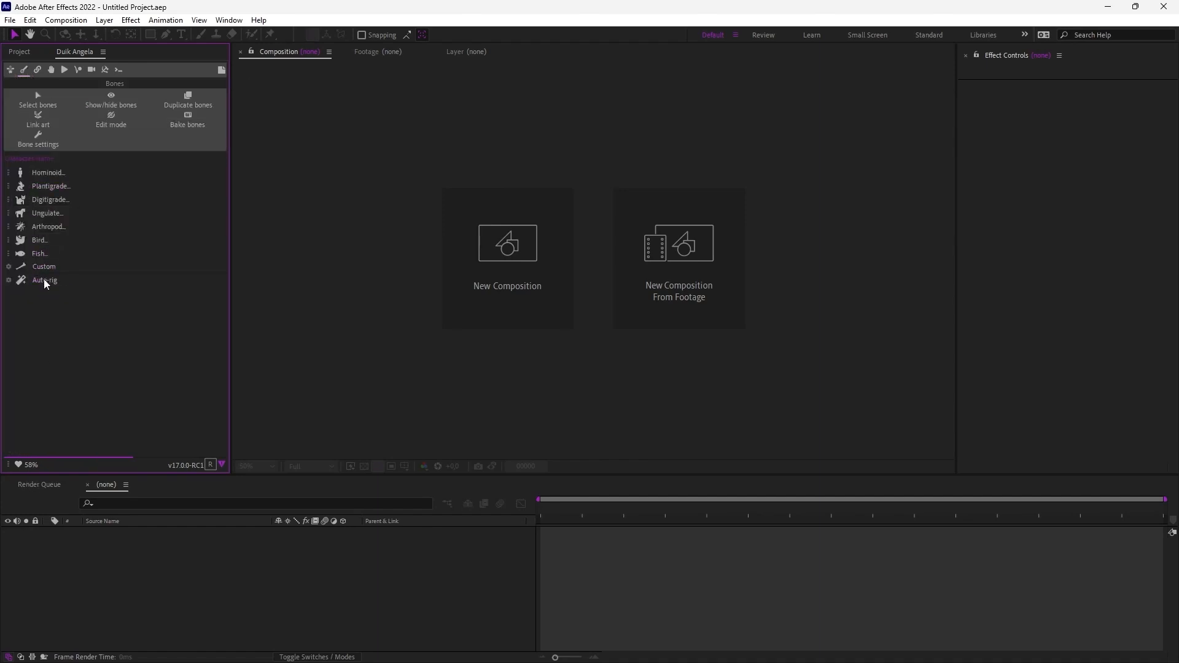
click(37, 70)
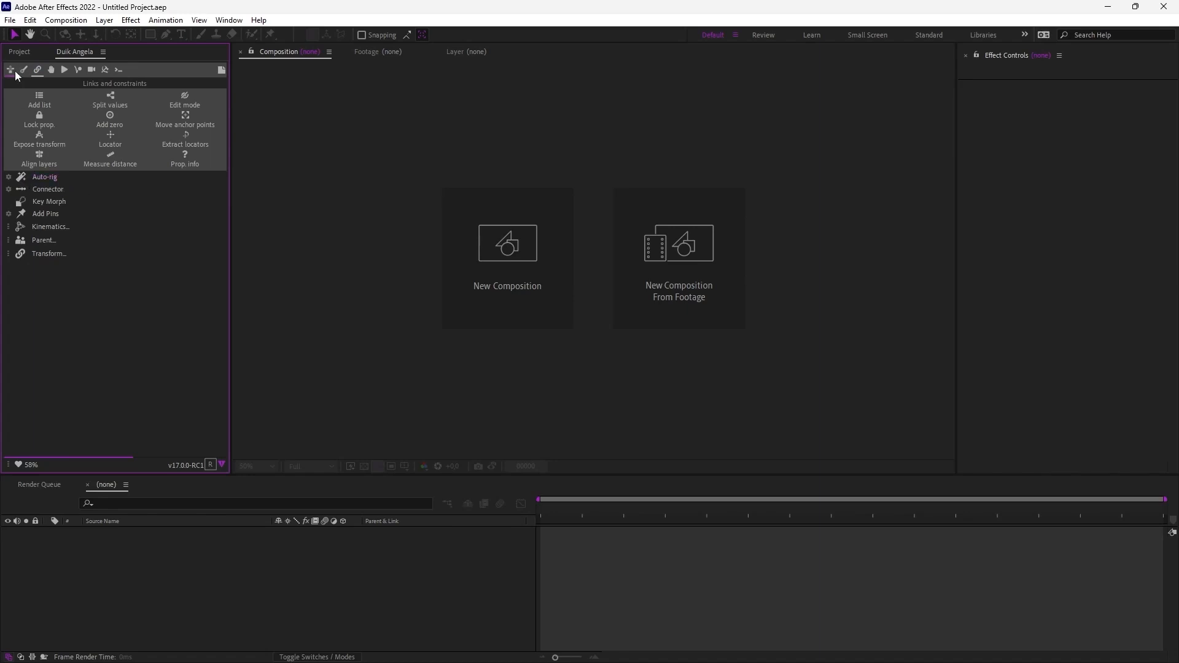
click(16, 75)
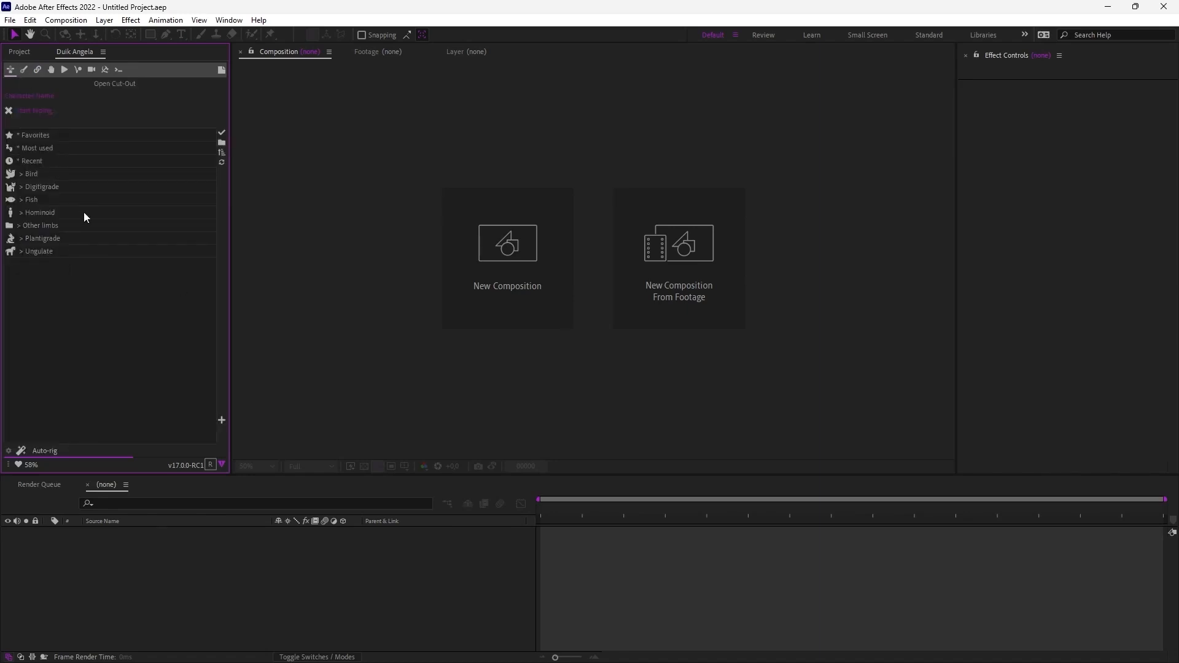
- Create a Human (simple) armature from the Hominoid presets, leaving envelops, noodles and new composition unchecked in the creation options
click(40, 213)
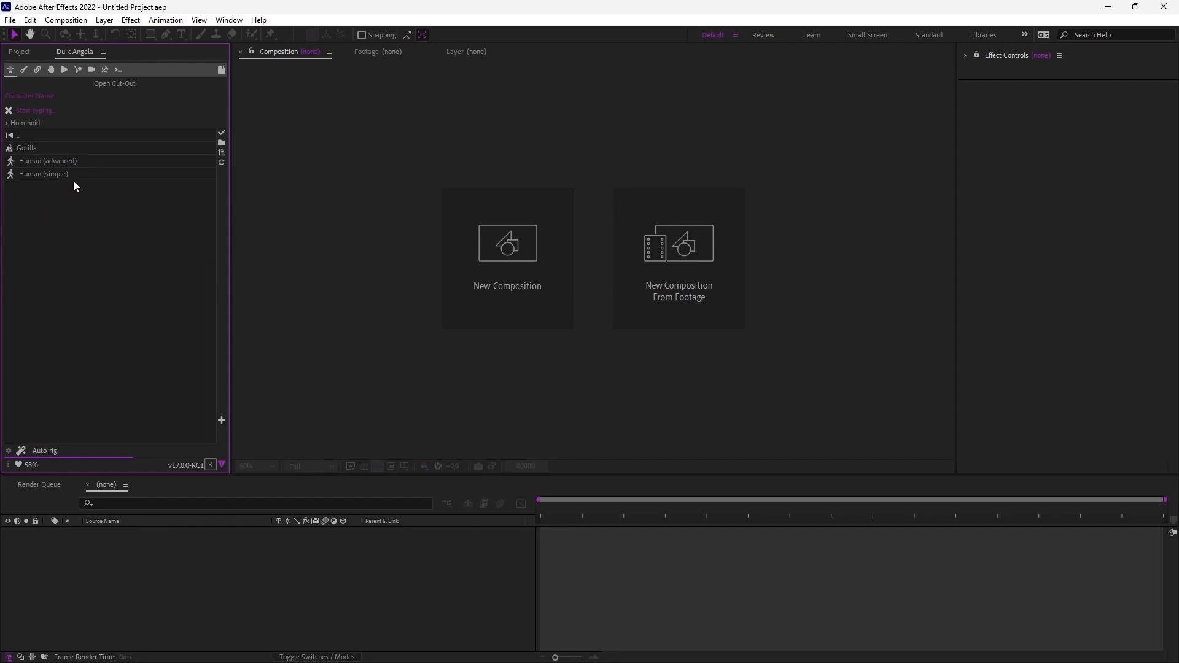
click(55, 162)
click(55, 174)
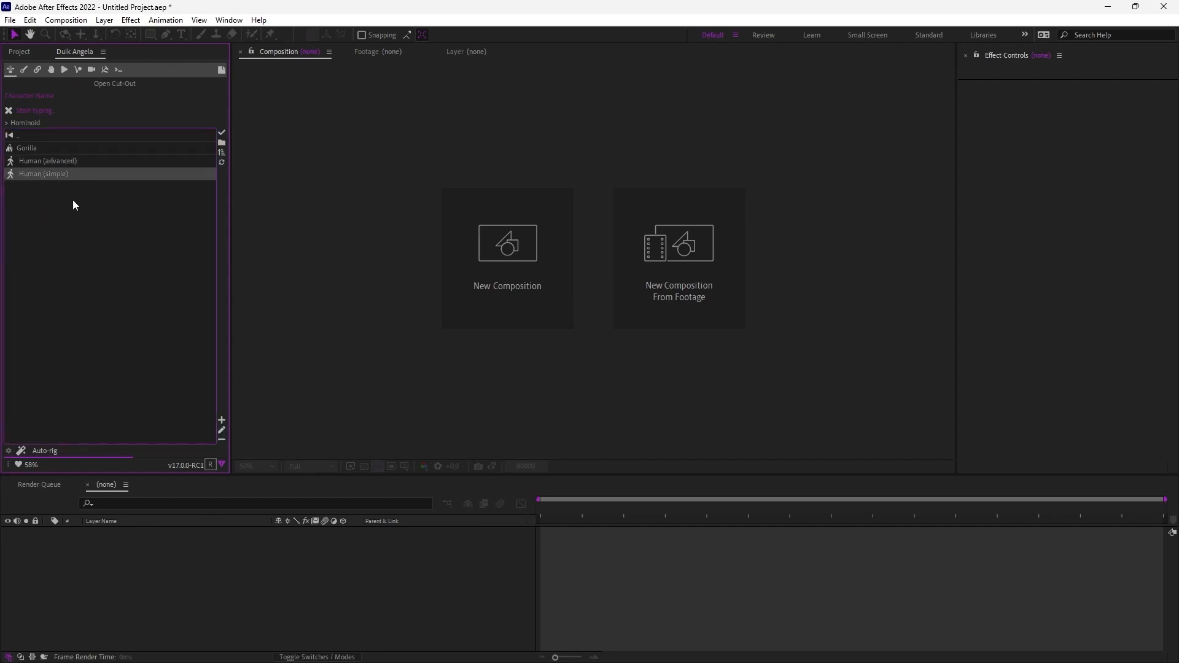
shift+click(223, 133)
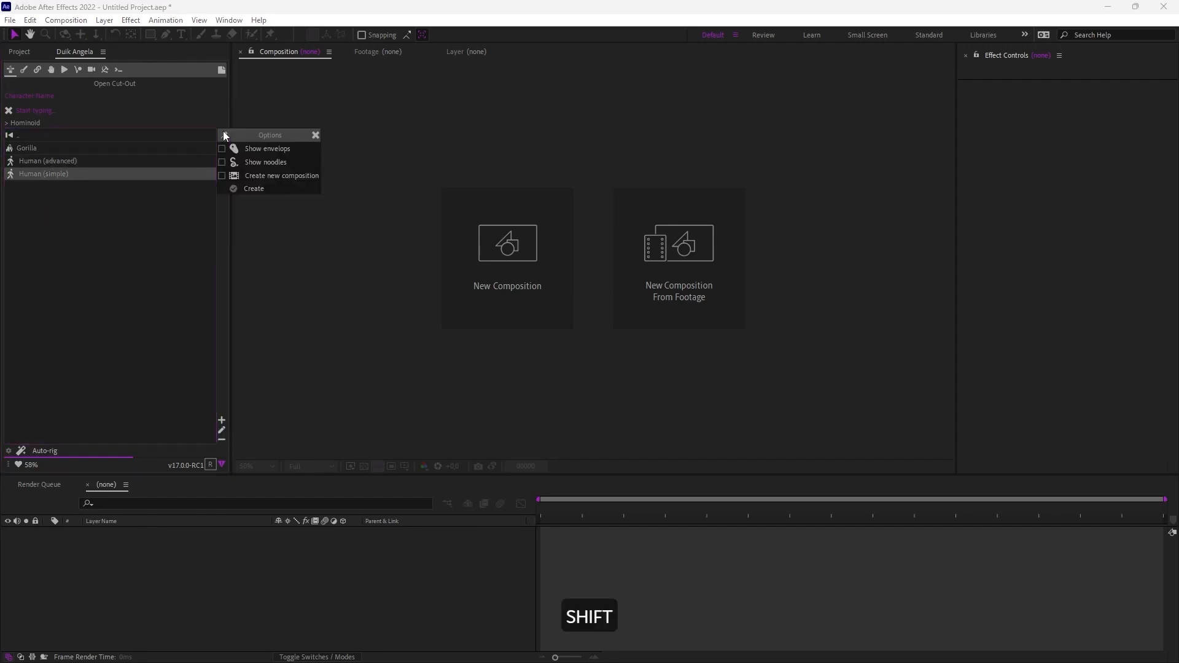
click(248, 190)
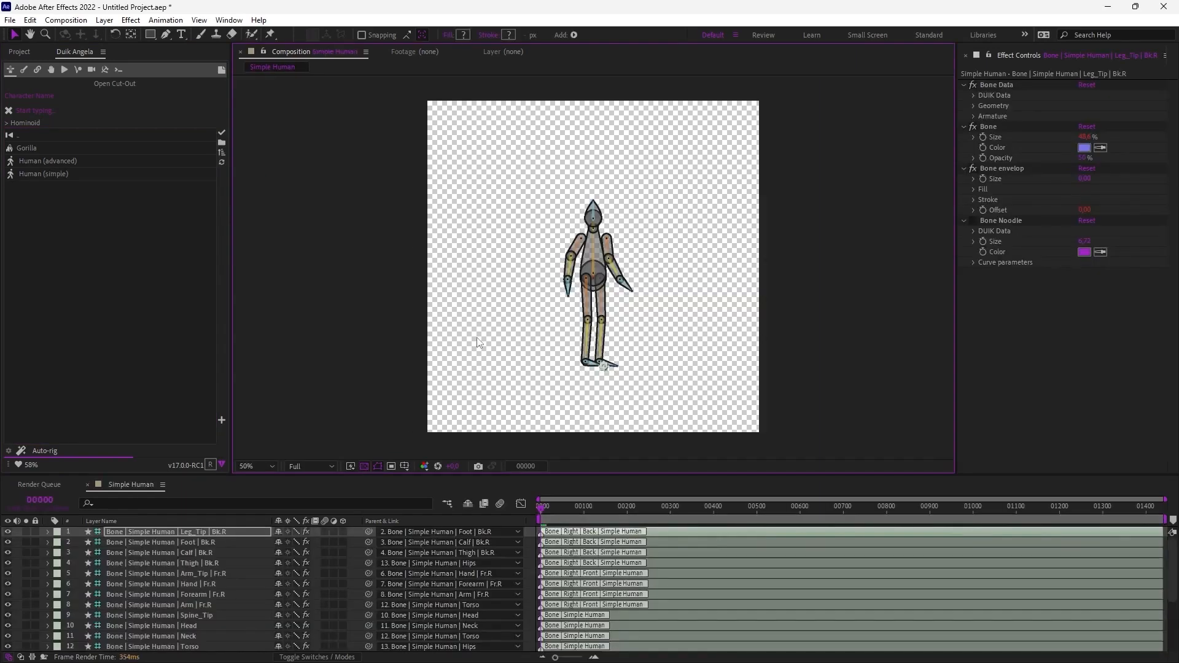
- Auto-rig all bones of the human armature, hiding layer controls for the process
drag(475, 338, 386, 320)
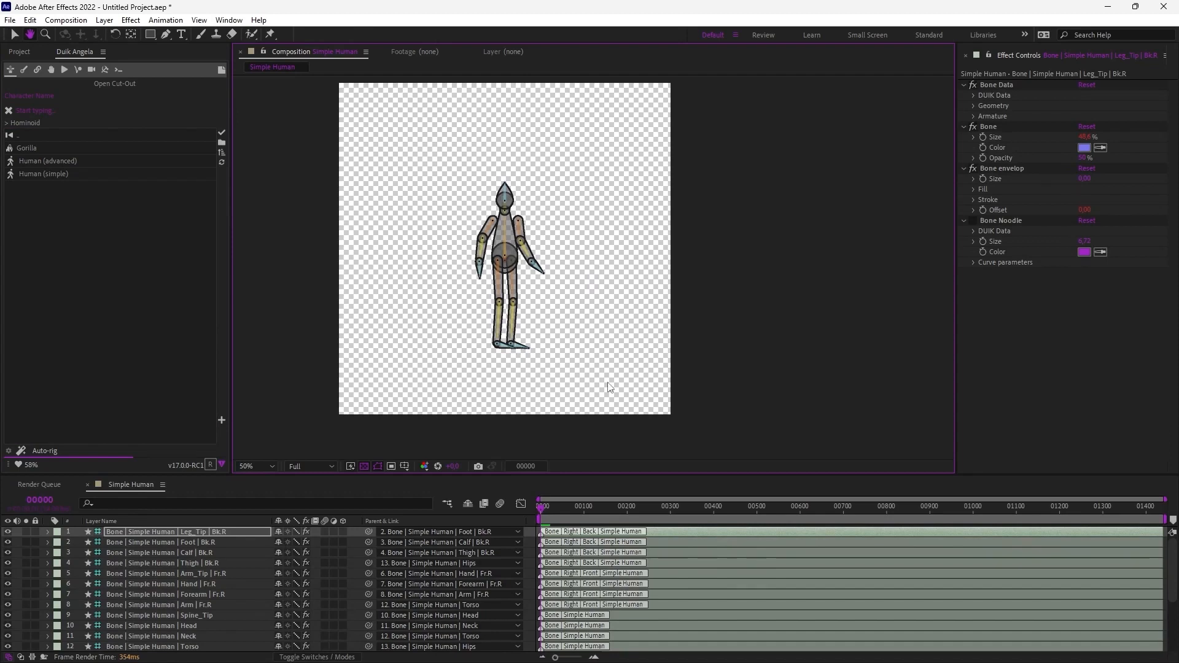
drag(610, 381, 419, 157)
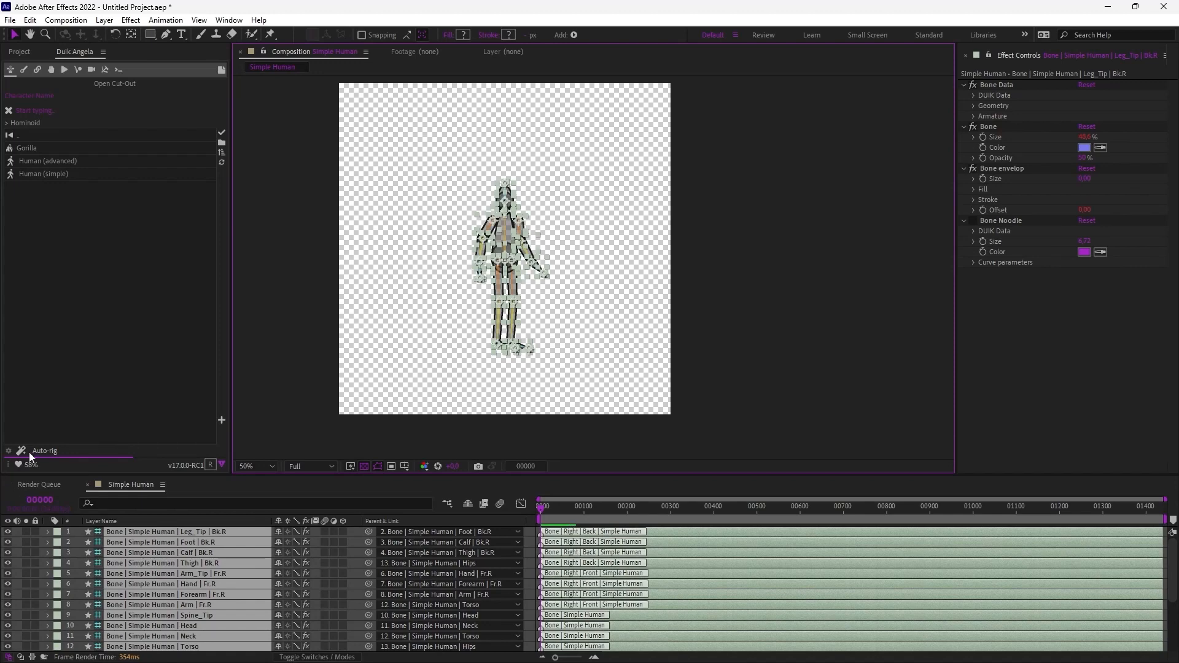
click(48, 452)
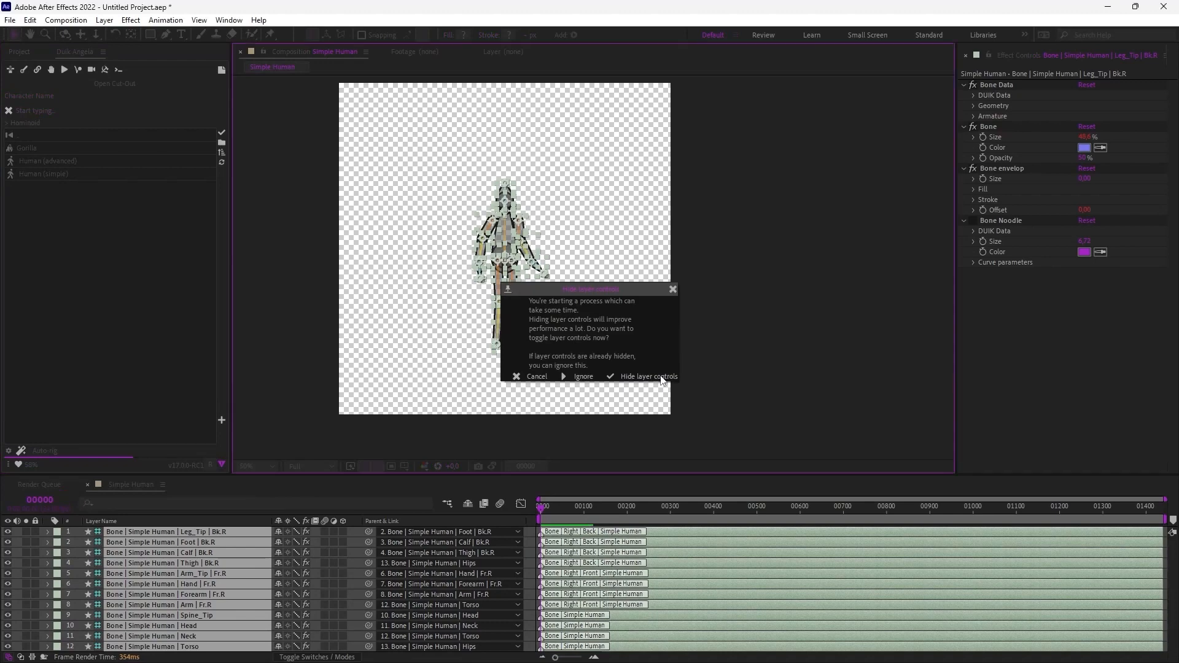
click(667, 377)
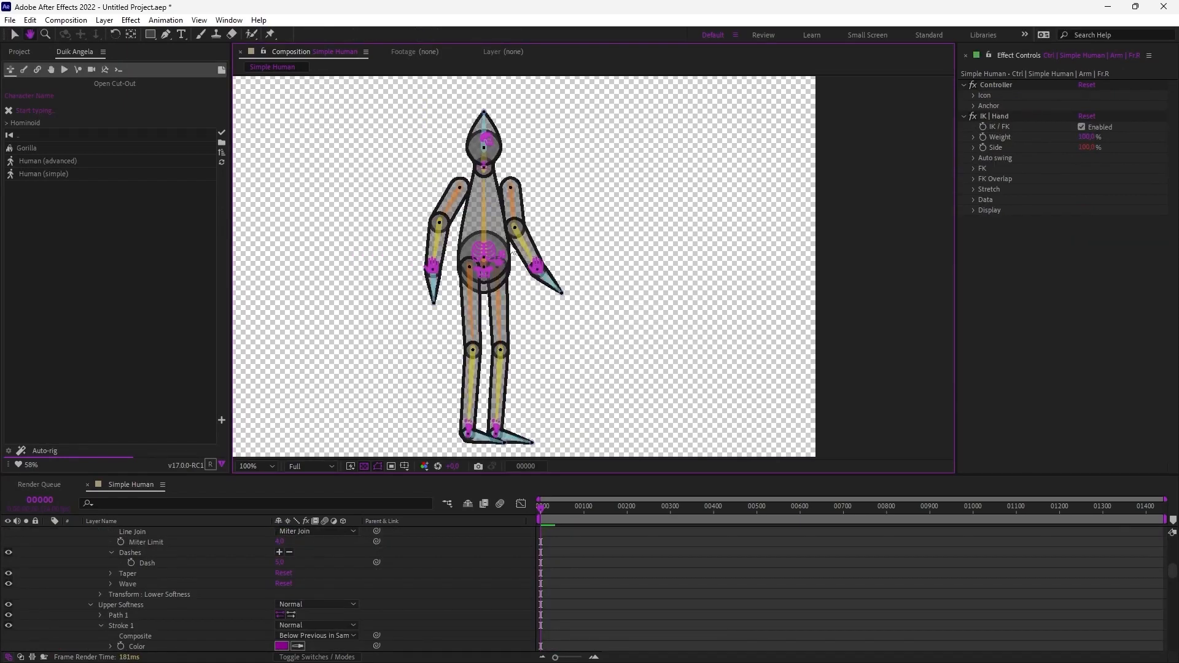
- Try moving the right hand's controller slightly up to test the arm's IK, and undo the move
click(434, 272)
drag(425, 258, 422, 249)
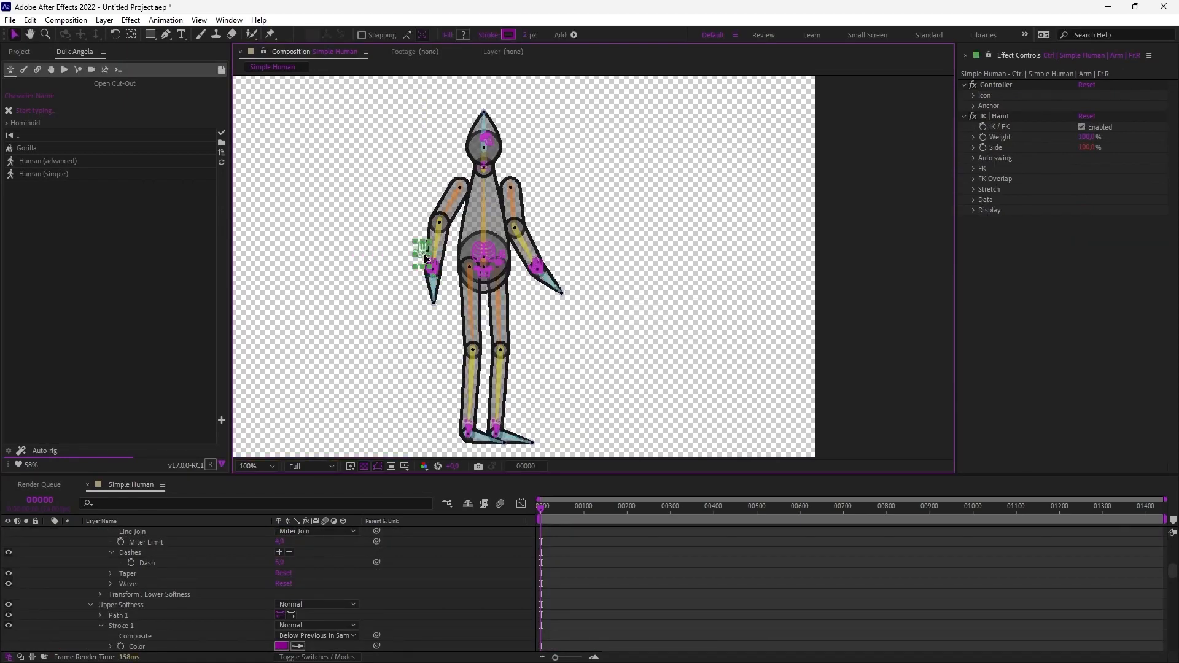
key(ctrl+z)
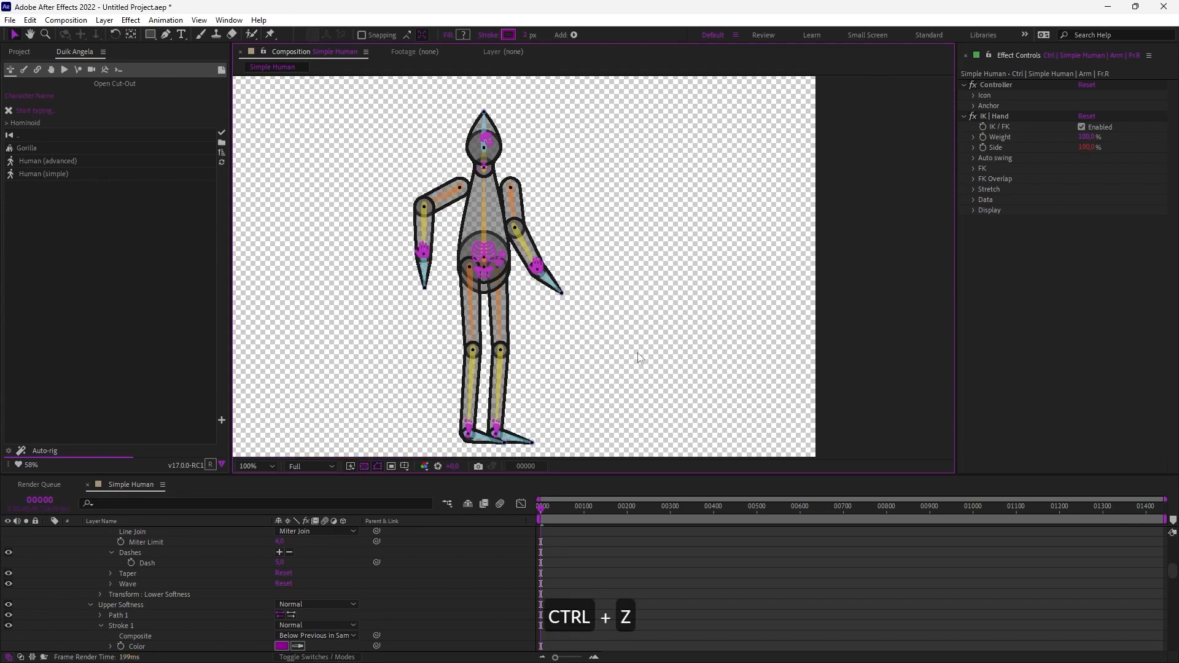
key(ctrl+z)
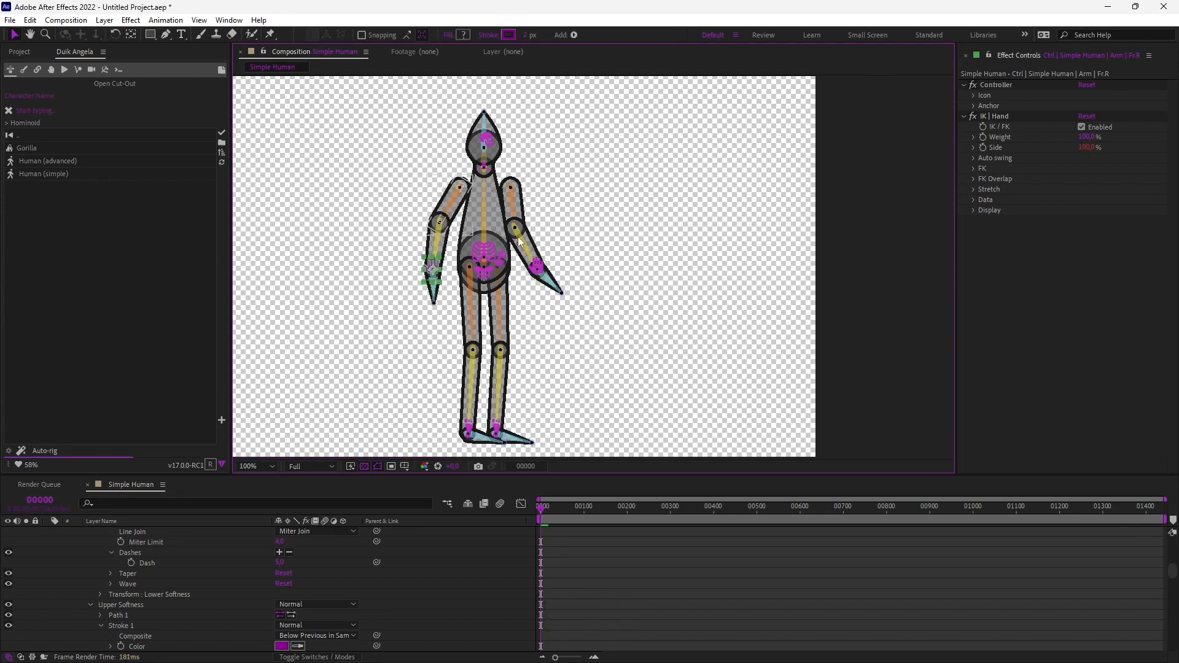
click(314, 374)
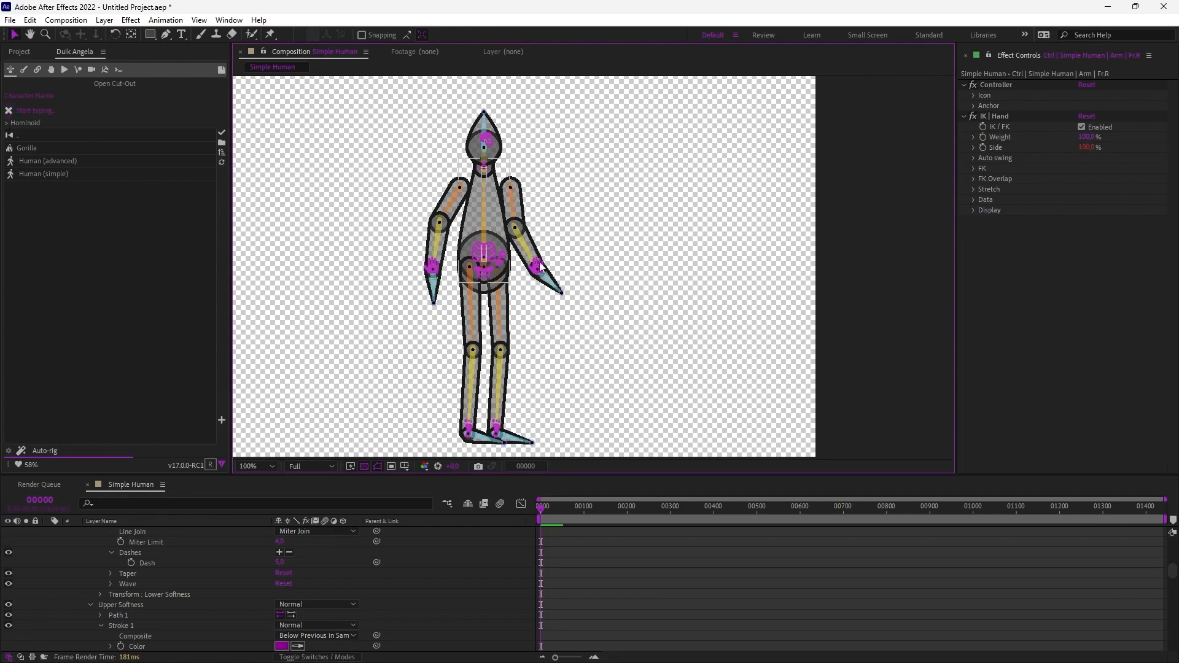
drag(586, 406, 571, 406)
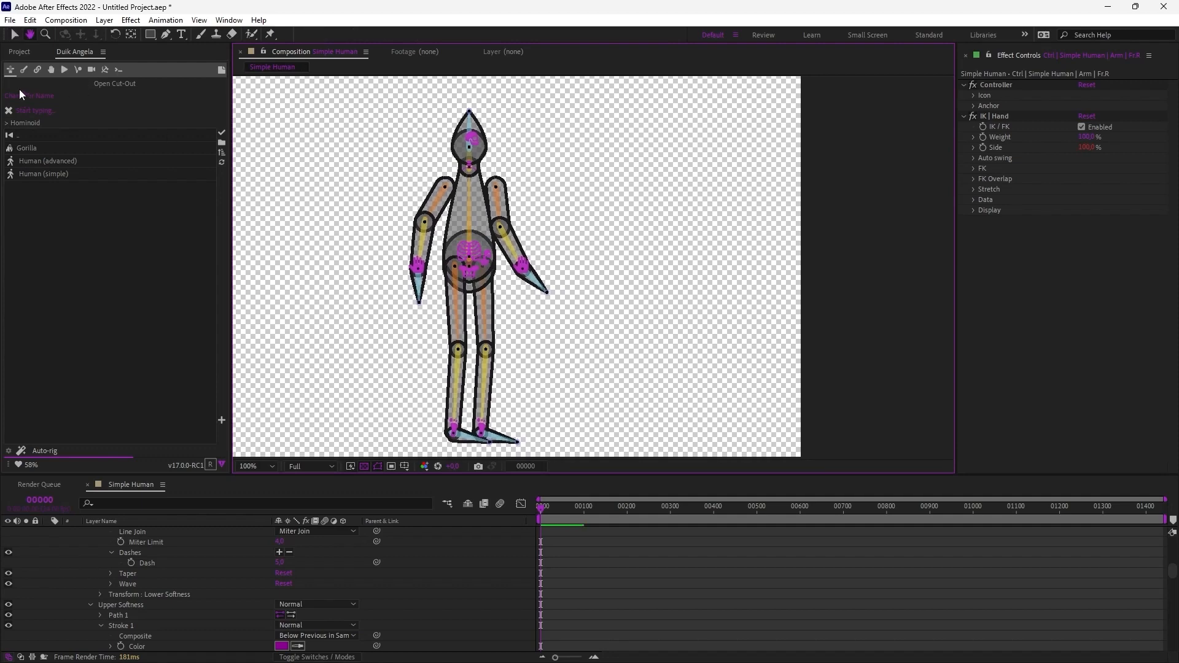
- Show the Bones tools and collapse the expanded layer properties in the timeline so the controller layers are listed
click(22, 71)
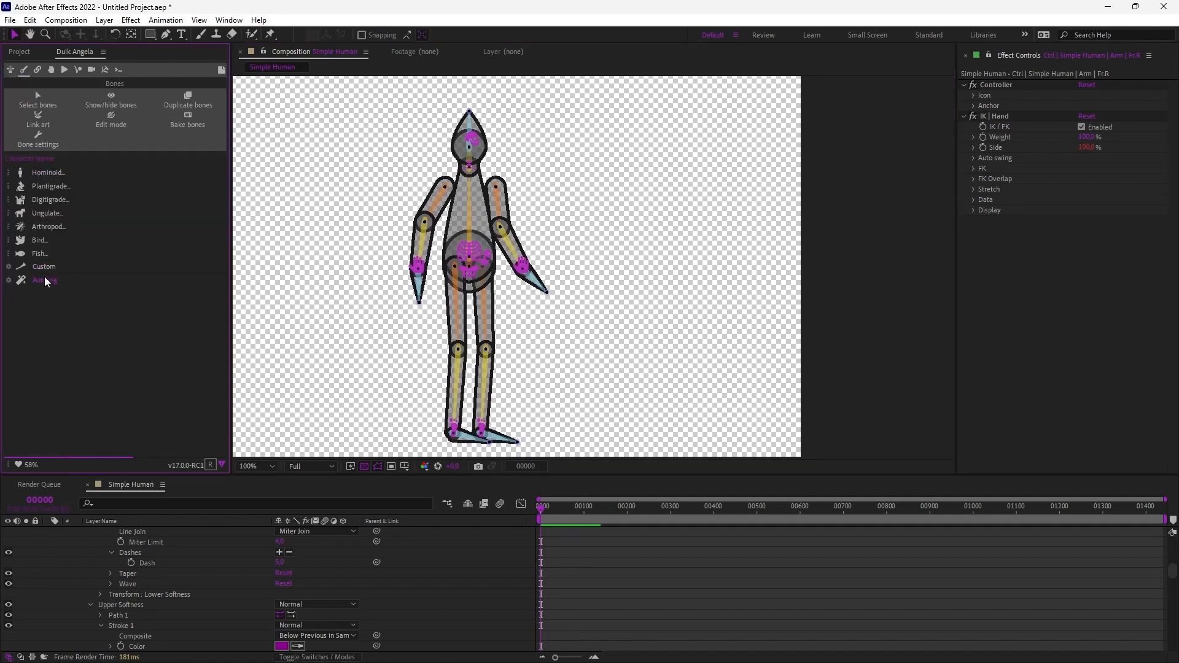
click(88, 553)
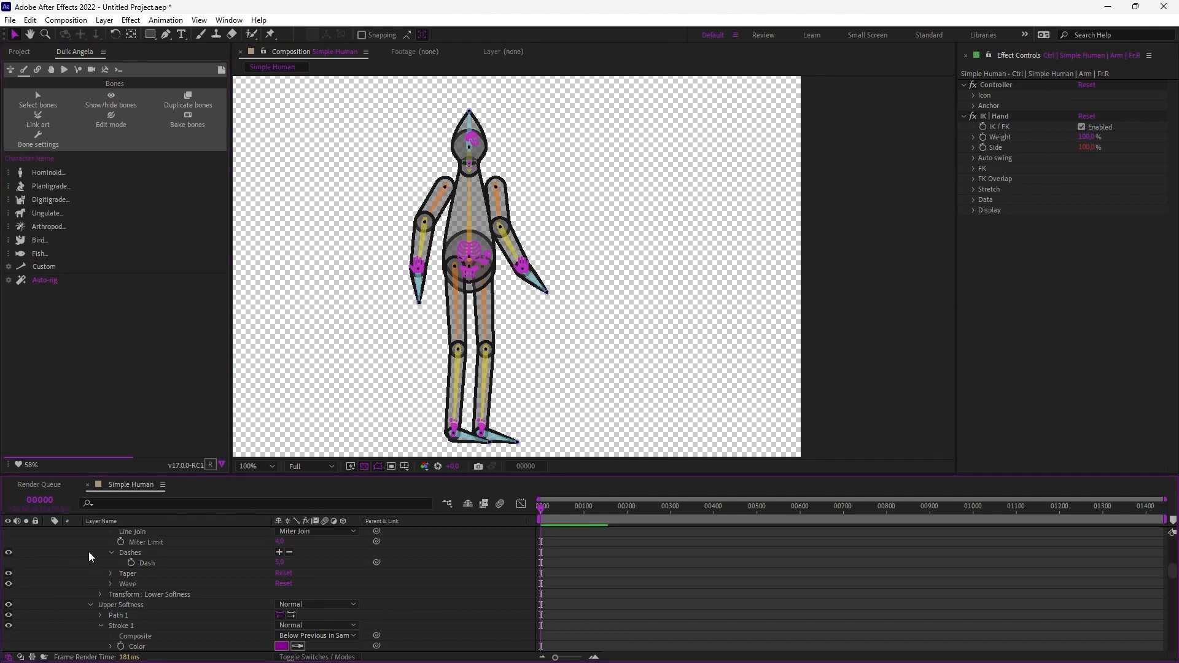
key(l)
scroll(310, 579, up, 6)
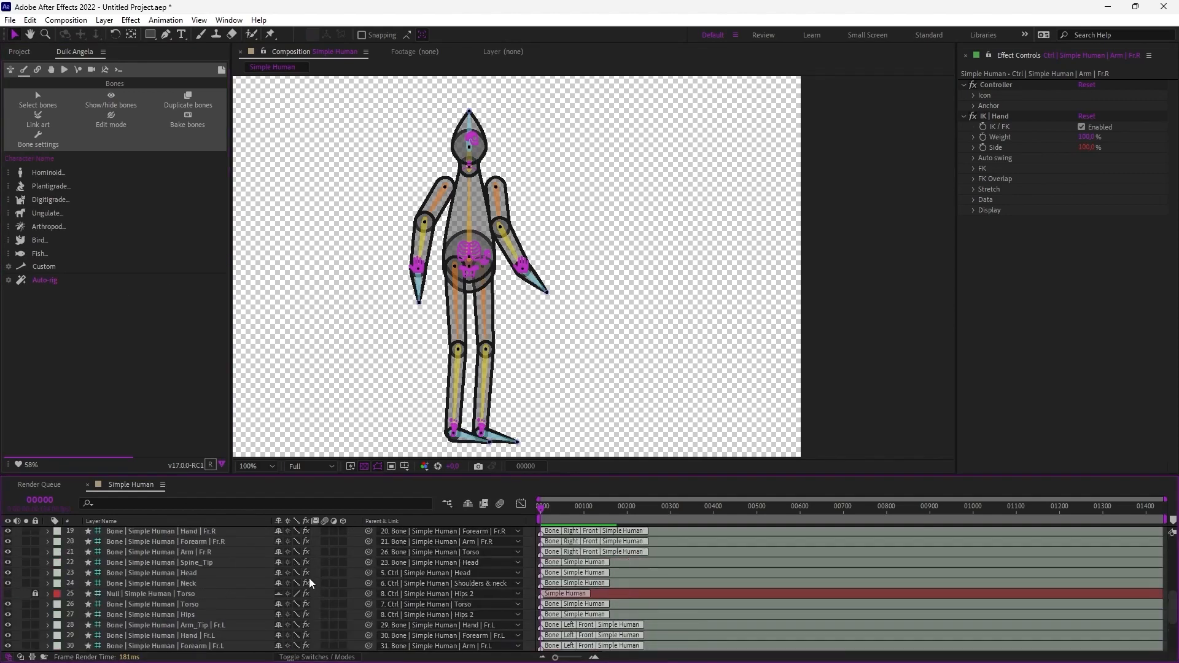
scroll(309, 577, up, 6)
key(h)
drag(555, 344, 549, 346)
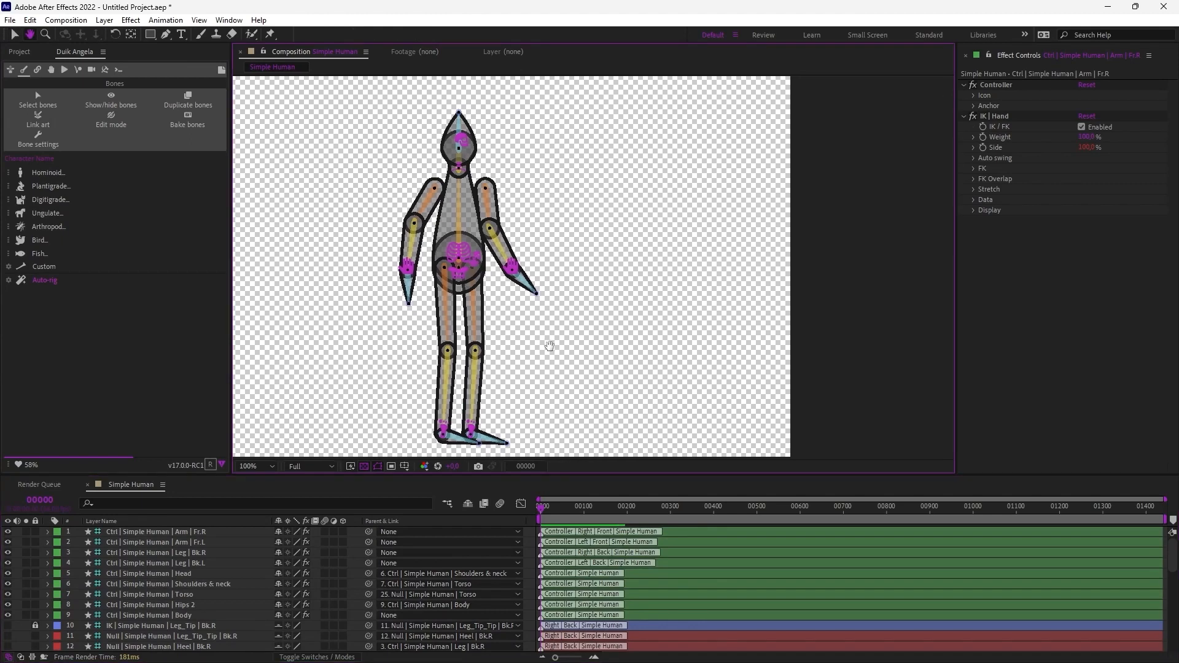
- Move the left hand's controller up and outward to test how the arm bends
key(v)
click(514, 273)
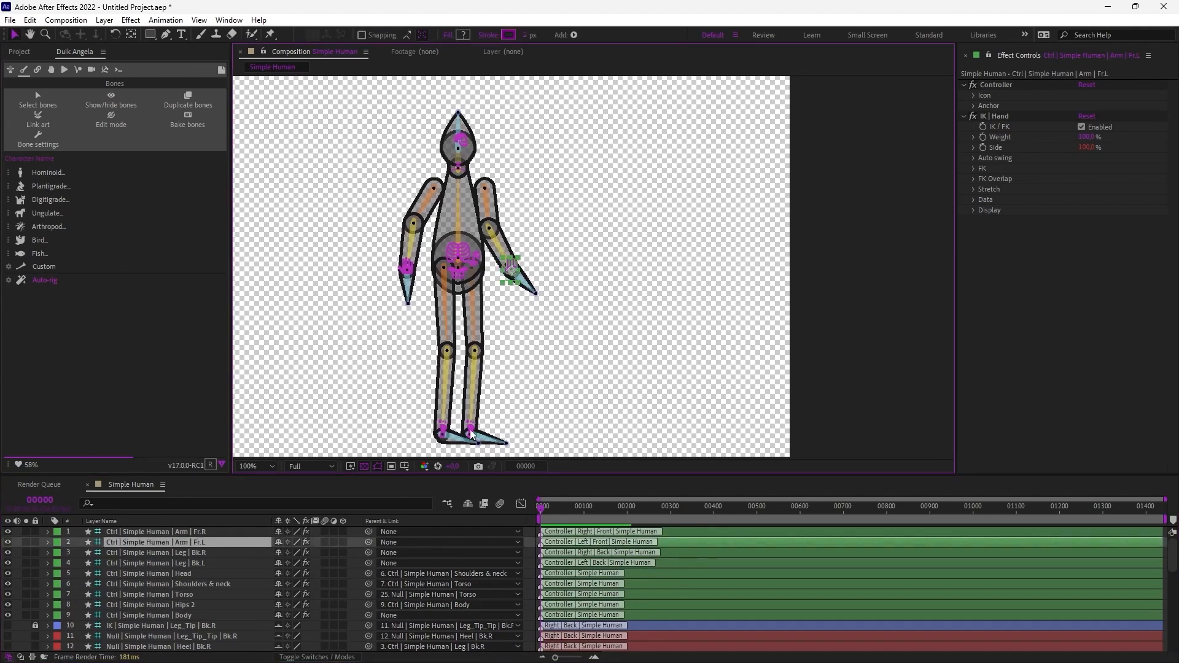
drag(510, 268, 523, 244)
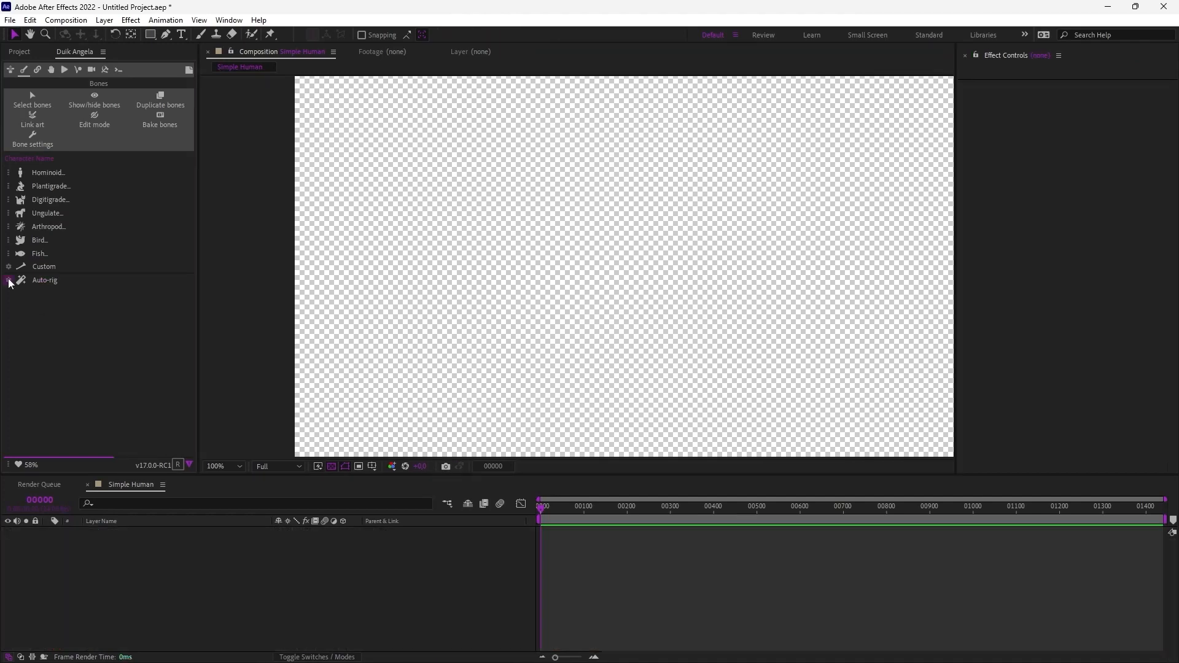
- Review the auto-rig options for three-layer rigs, long chains and baking
click(9, 281)
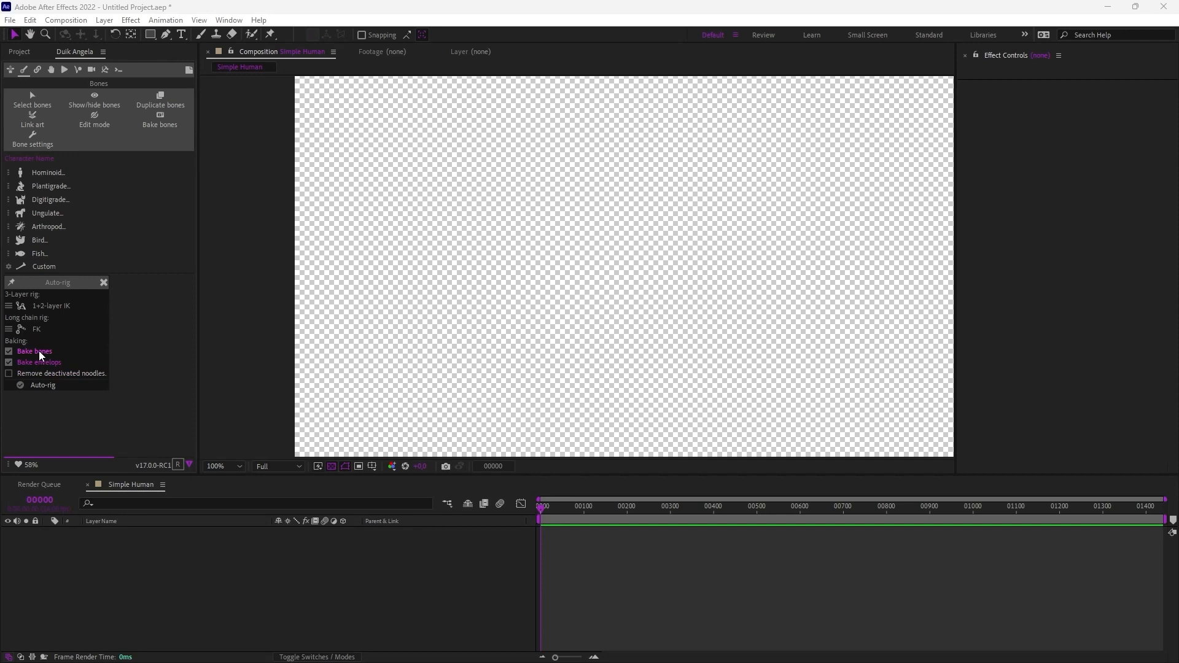
click(103, 283)
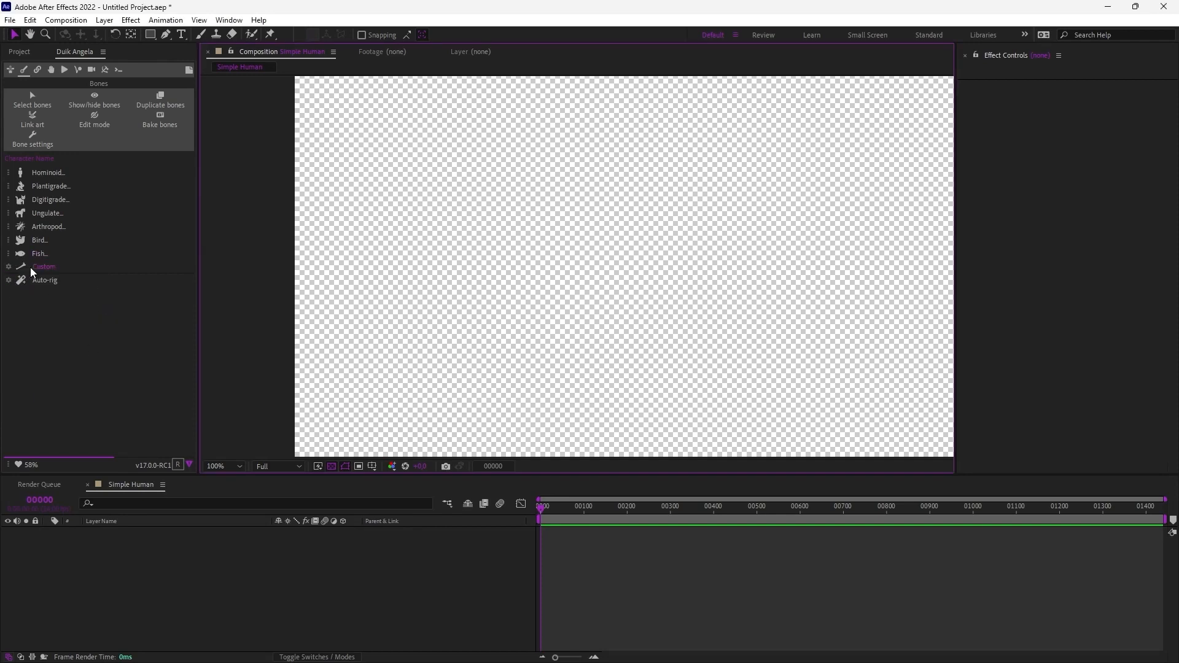
- Create a custom limb with 4 bones, keeping both side and location set to None
click(10, 267)
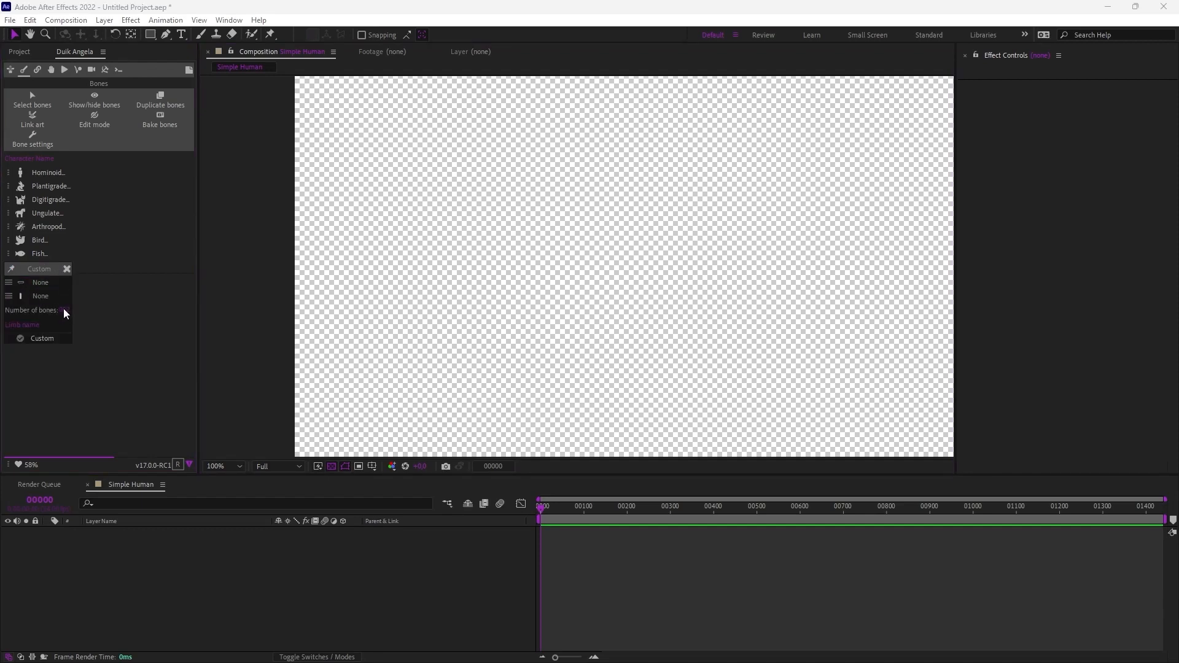
text(4)
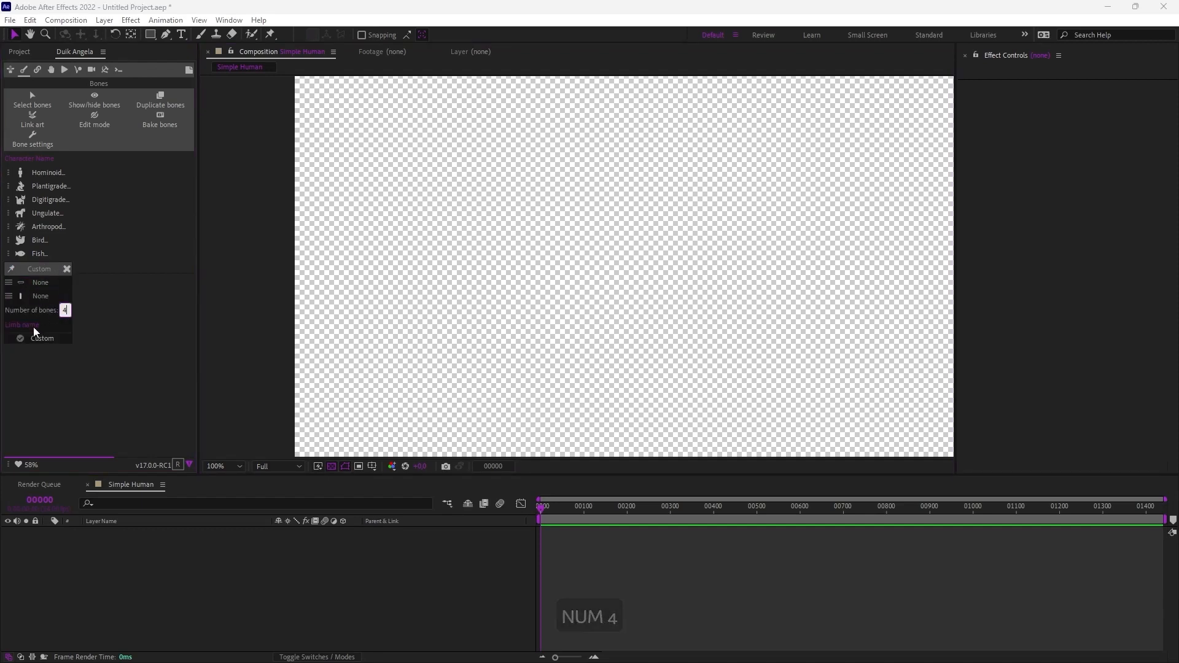
click(33, 326)
click(47, 339)
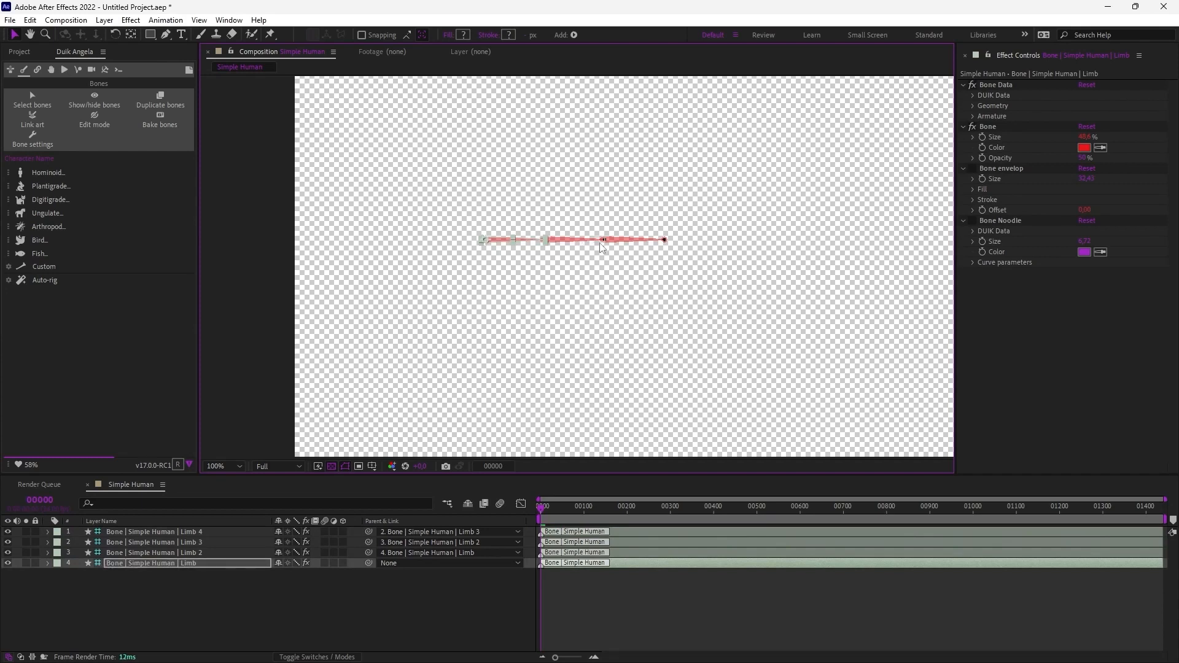
- Reposition the bones of the custom limb so the straight chain curves downward toward its end
click(576, 245)
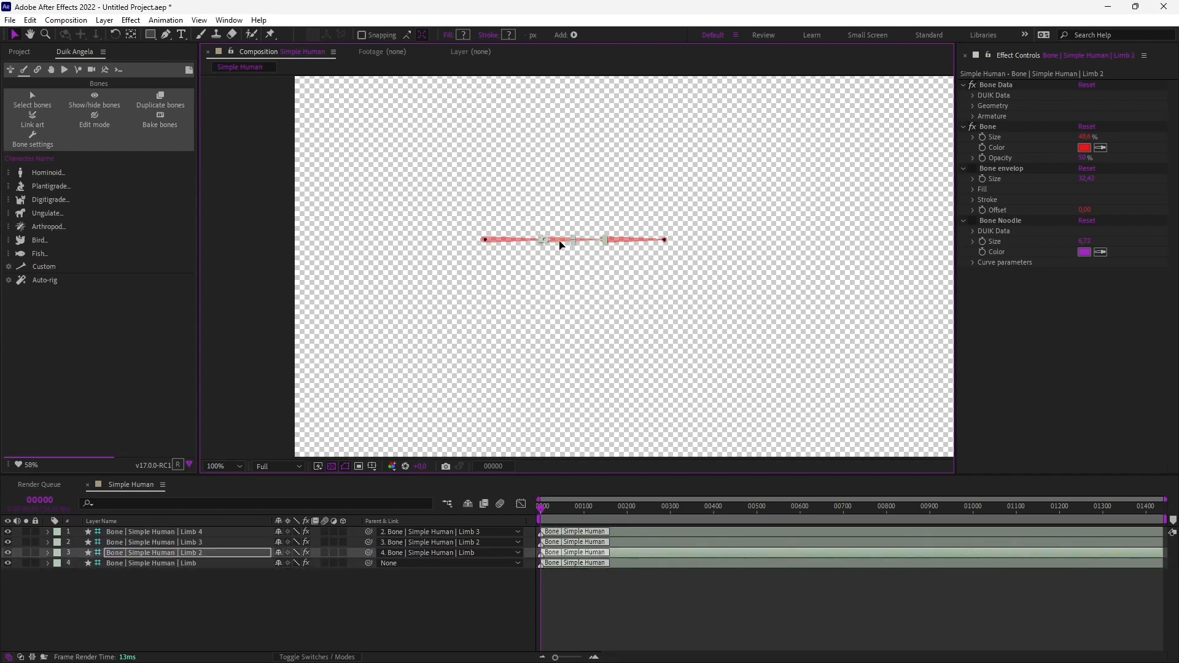
drag(546, 241, 661, 305)
click(635, 264)
click(680, 275)
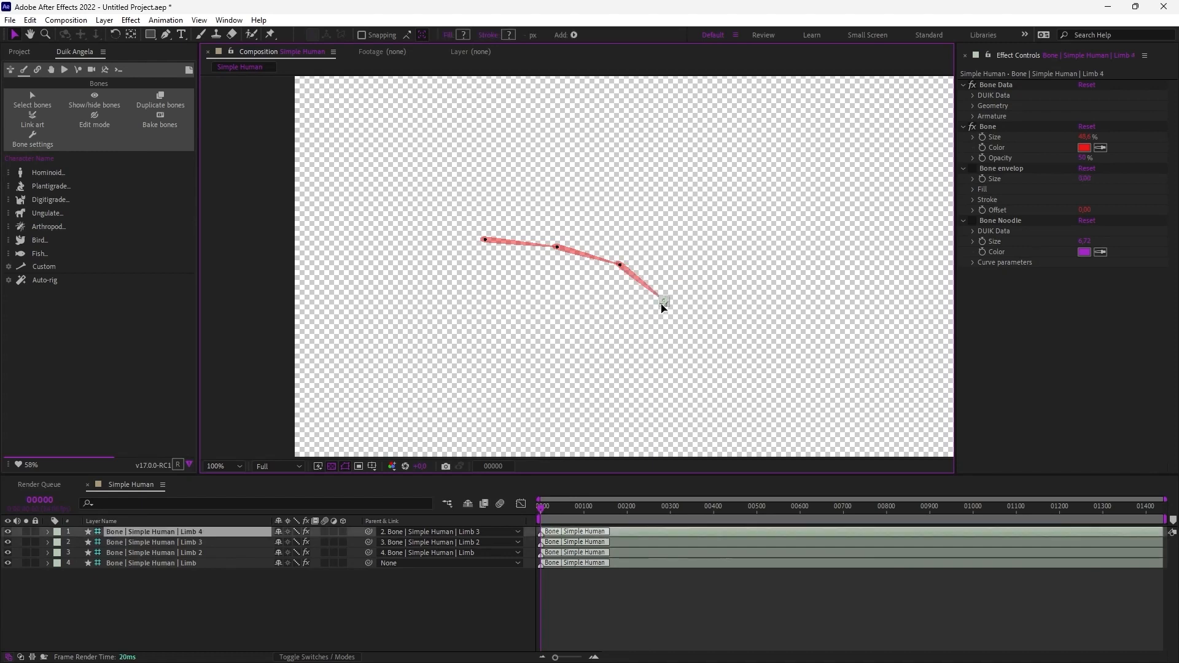
click(609, 315)
- Auto-rig the four limb bones with the 1+2-layer IK option for three-layer rigs and bones and envelops baked
drag(436, 200, 701, 353)
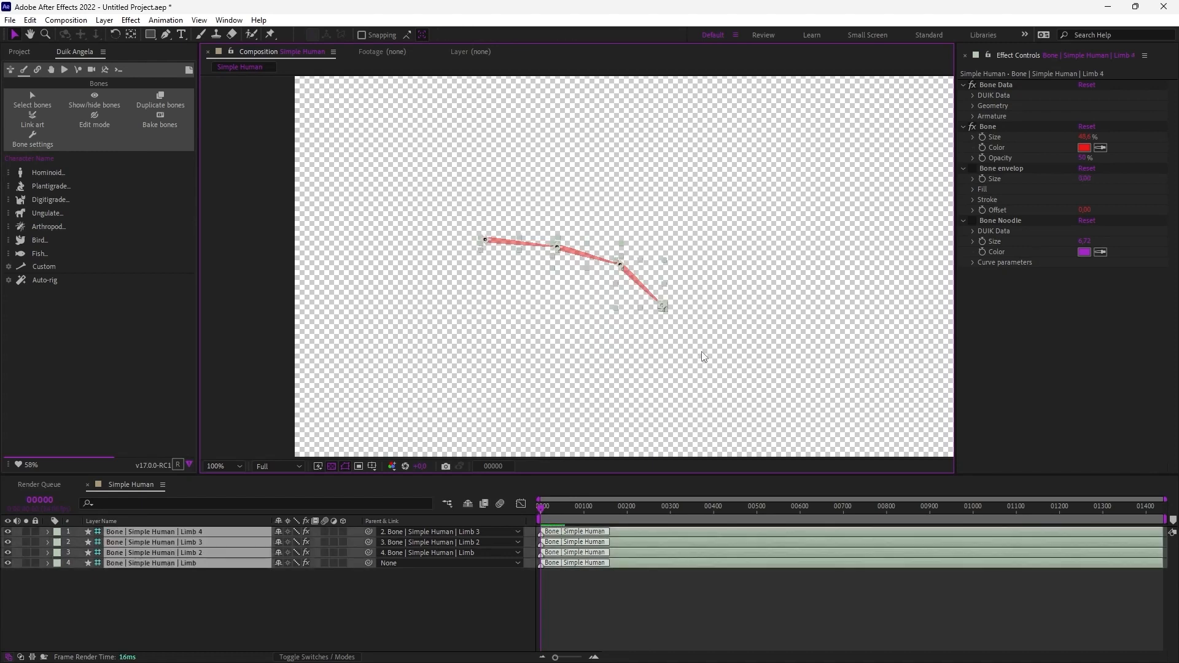
click(11, 280)
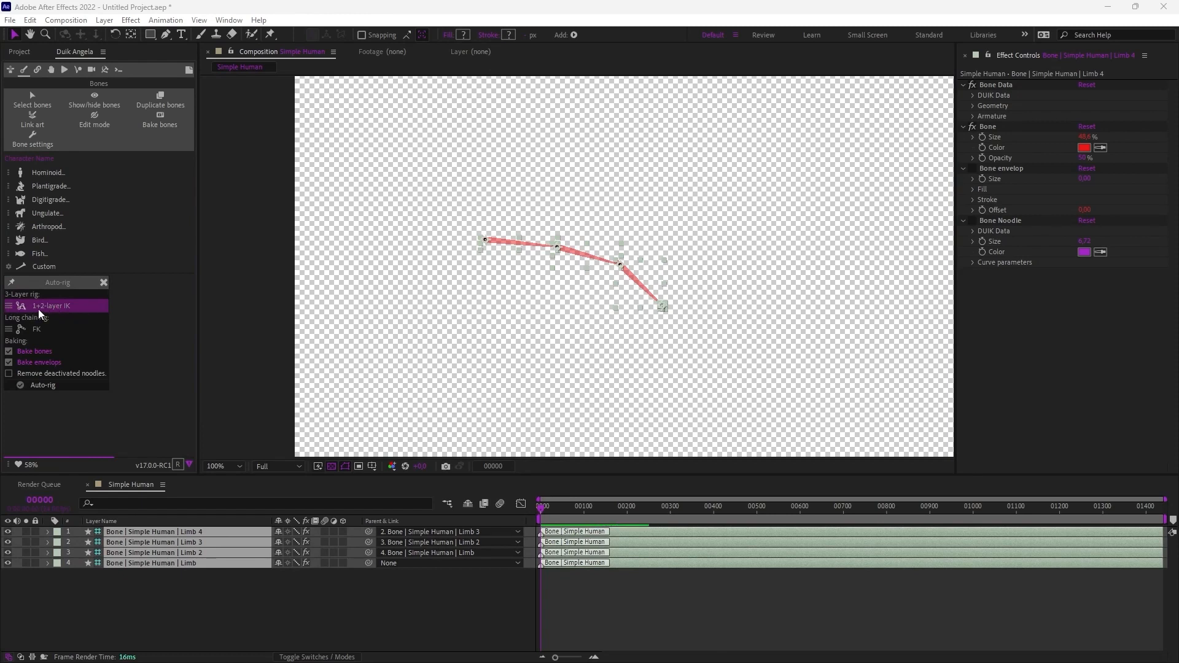
click(43, 385)
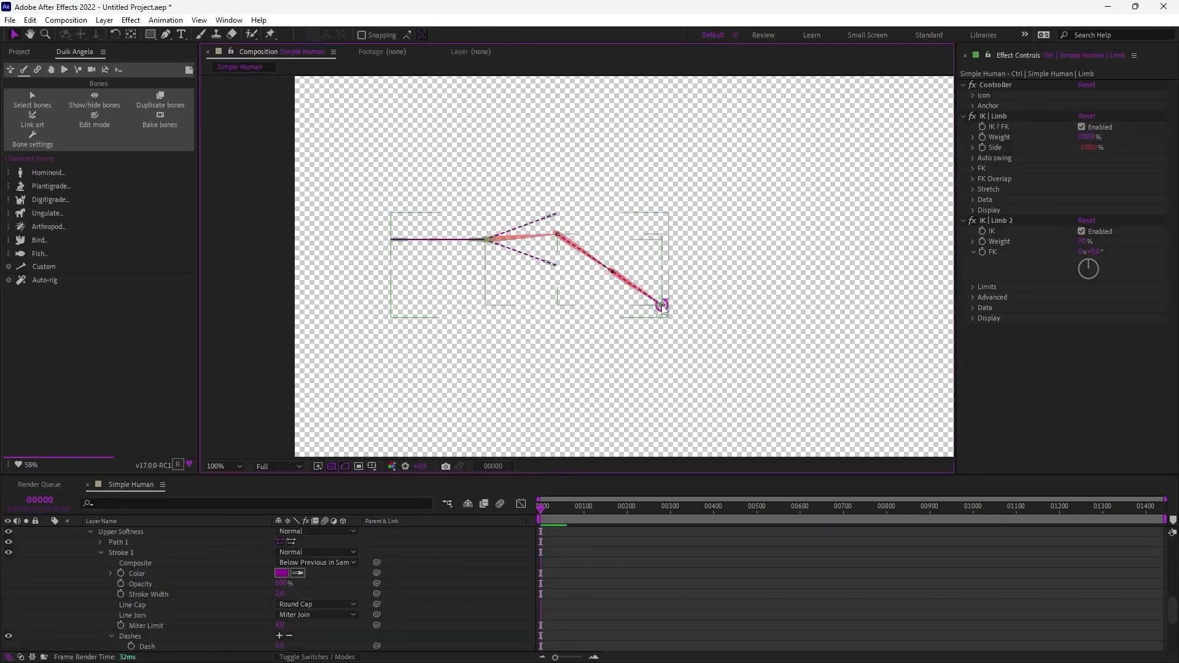
- Move the limb's controller down and inward to test how the IK bends the chain
drag(621, 298, 556, 321)
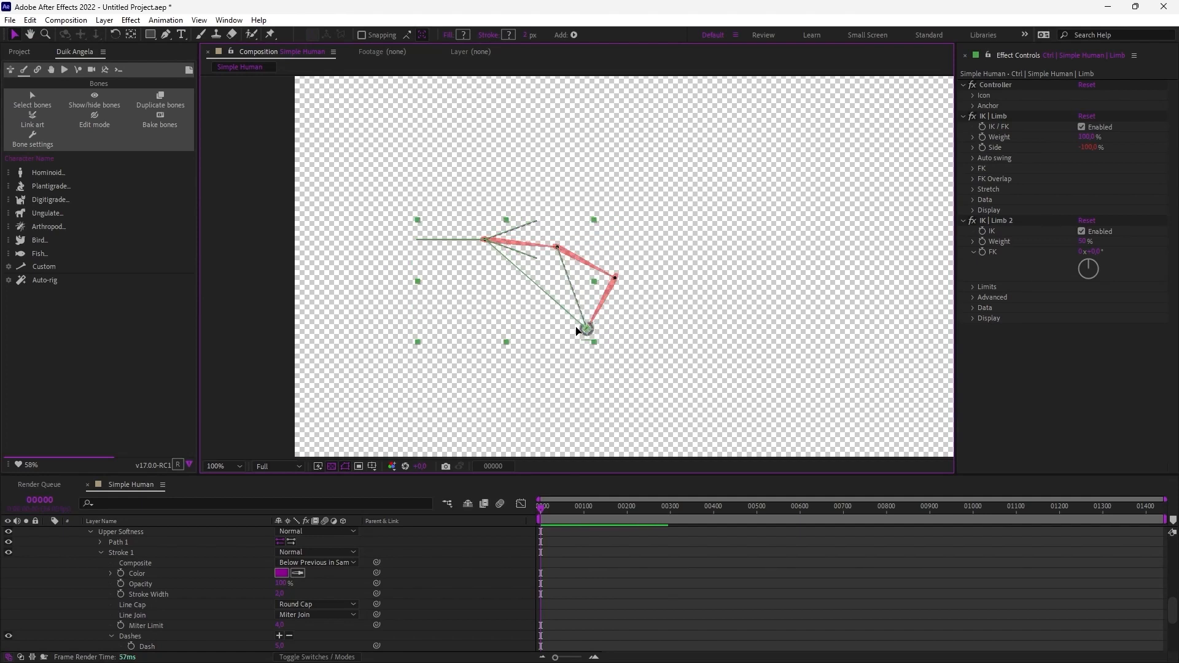
mouse_move(577, 332)
mouse_down()
mouse_move(587, 353)
mouse_move(600, 345)
mouse_move(586, 353)
mouse_move(605, 315)
mouse_move(592, 292)
mouse_move(593, 326)
mouse_up()
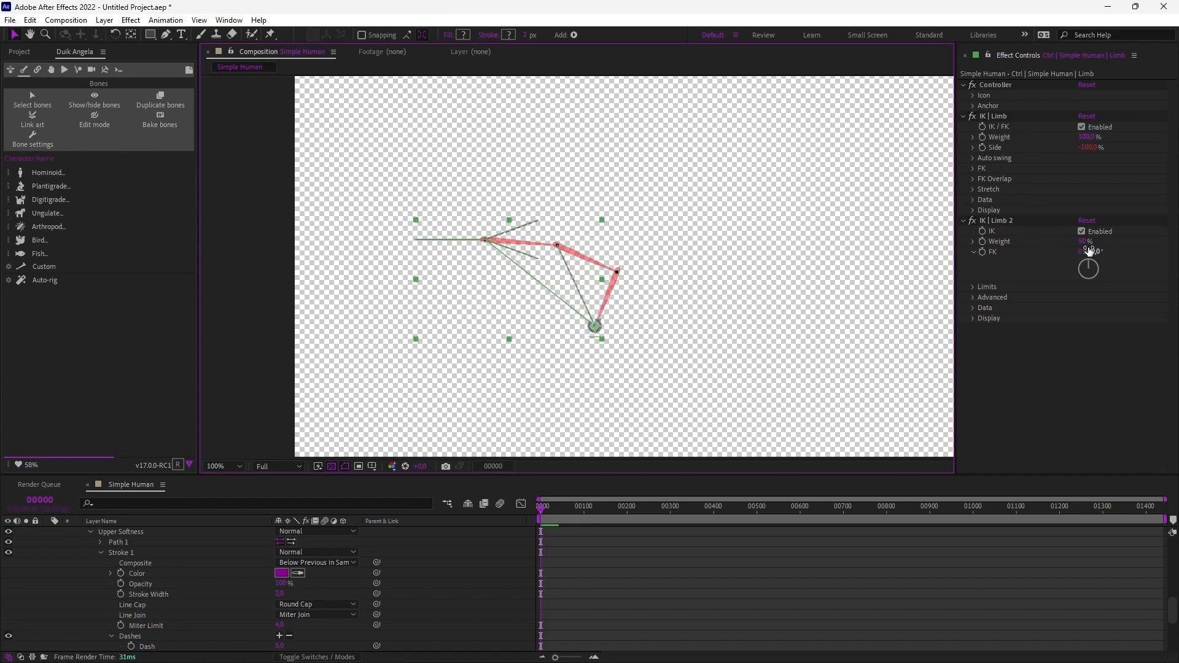
- Adjust the FK angle of the IK | Limb 2 effect and shift the limb controller slightly down to test the chain's bend
drag(1086, 251, 1058, 252)
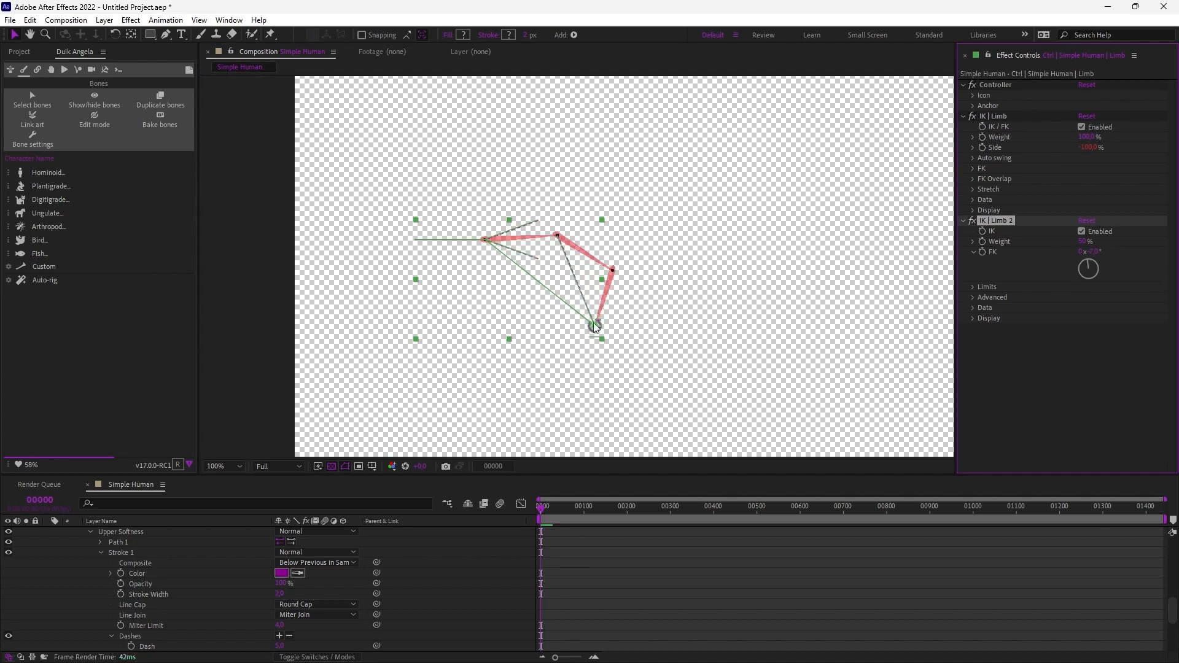
mouse_move(593, 323)
mouse_down()
mouse_move(579, 319)
mouse_move(583, 336)
mouse_move(602, 332)
mouse_up()
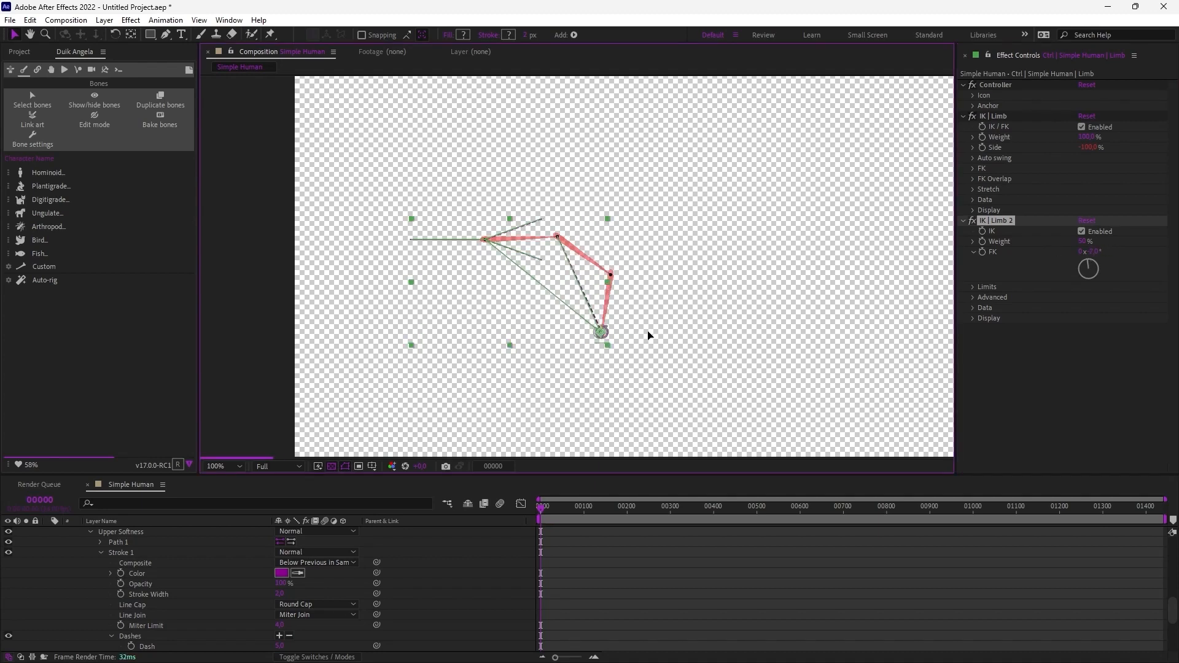
click(713, 307)
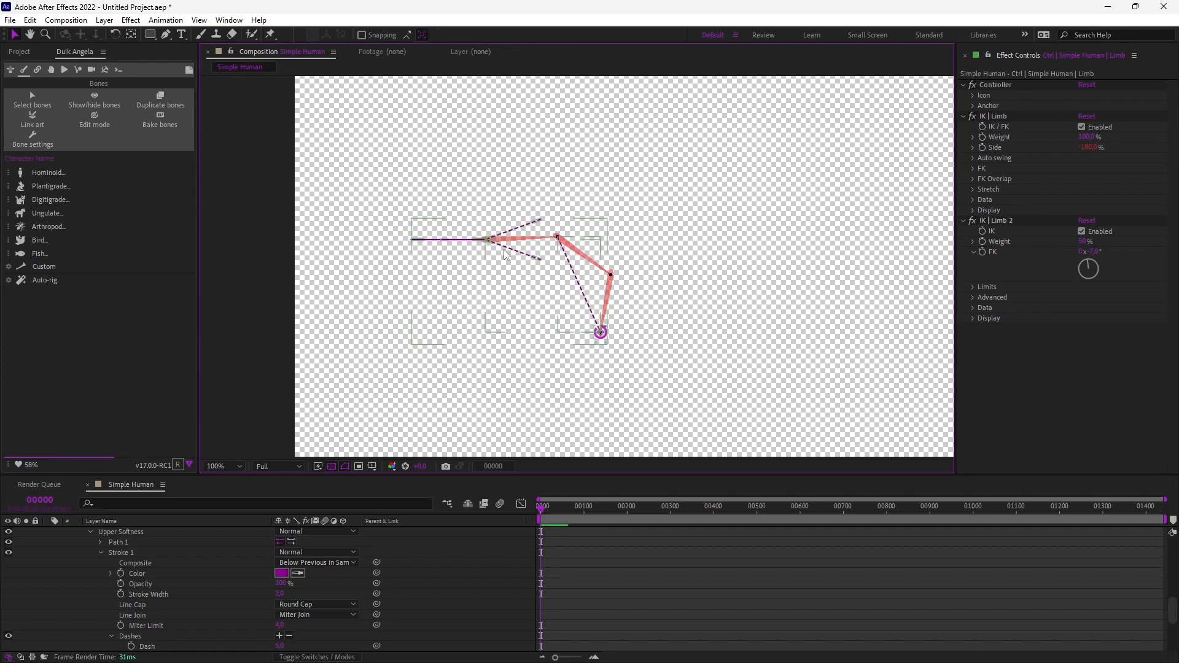
- Auto-rig the four limb bones with the 2+1-layer IK option for three-layer rigs, keeping bones and envelops baked
drag(724, 385, 472, 211)
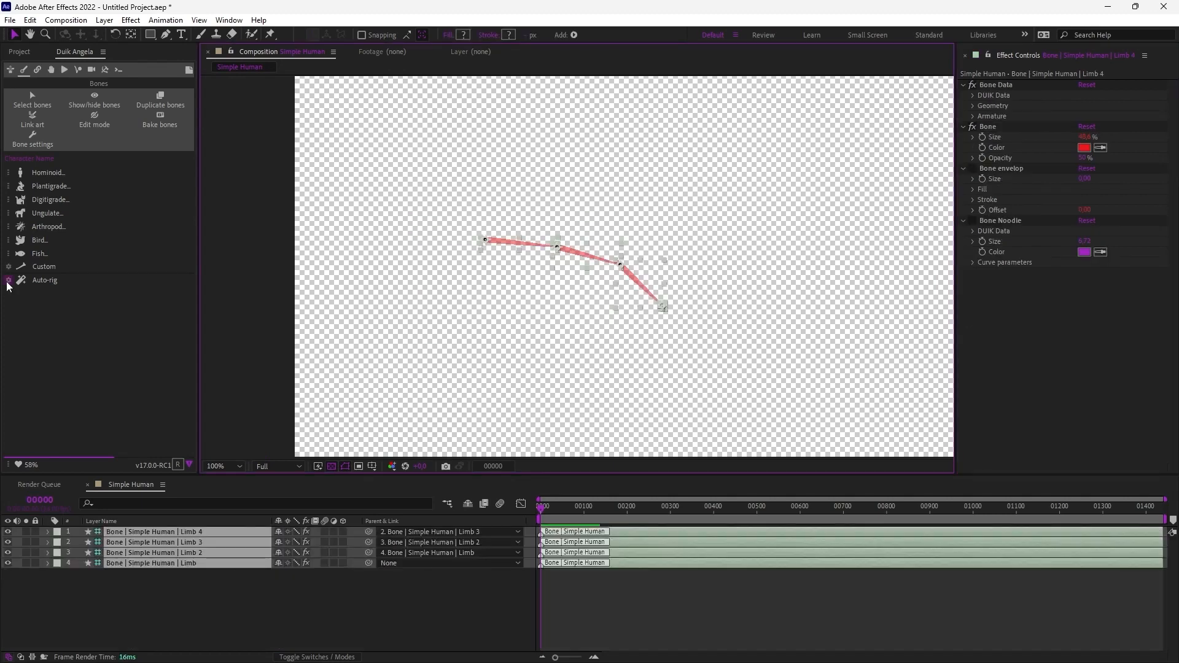
click(43, 280)
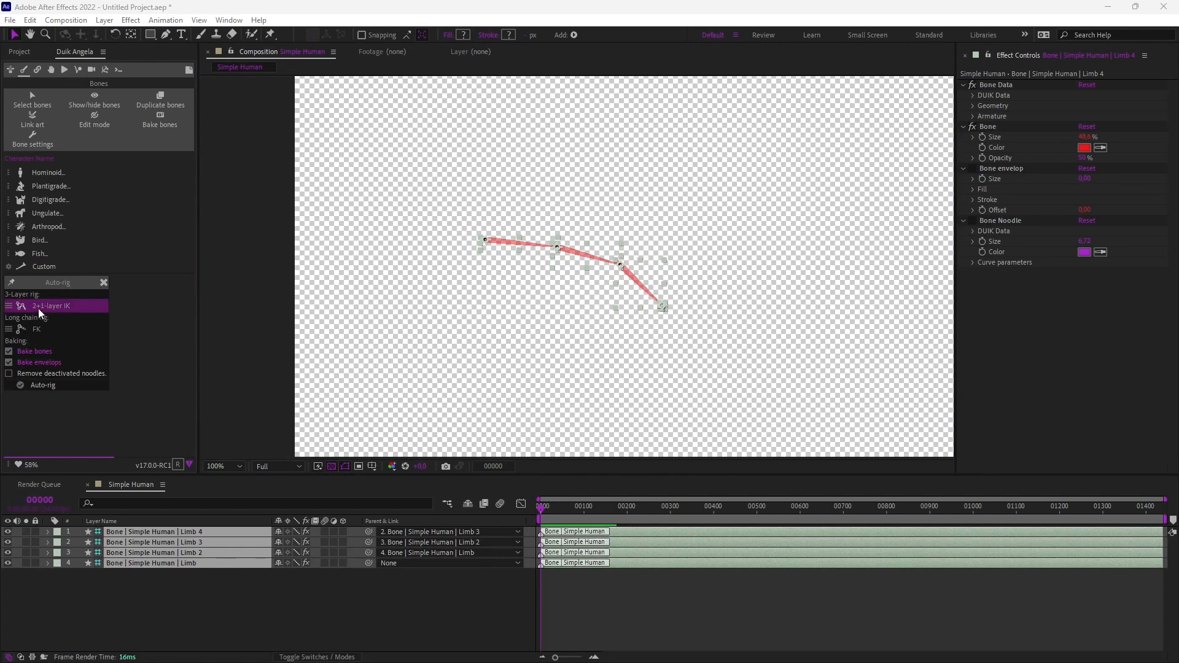
click(43, 386)
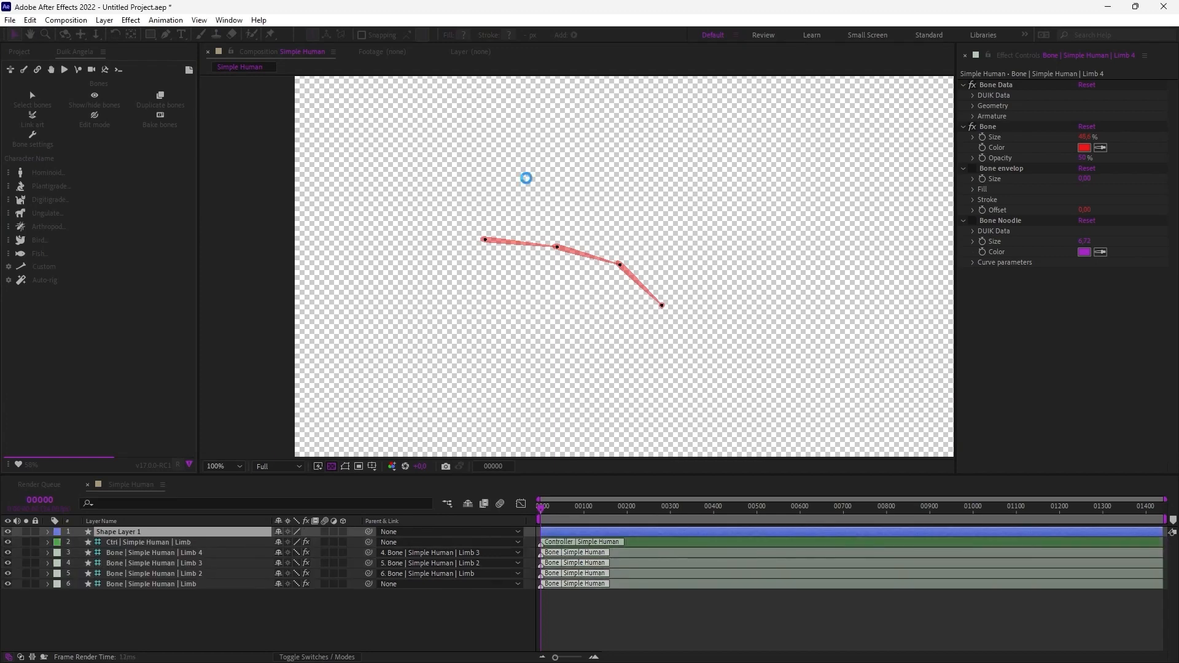
- Test the rig by moving the limb controller and changing the FK angle of the IK | Limb effect, and undo the FK change
drag(664, 307, 645, 322)
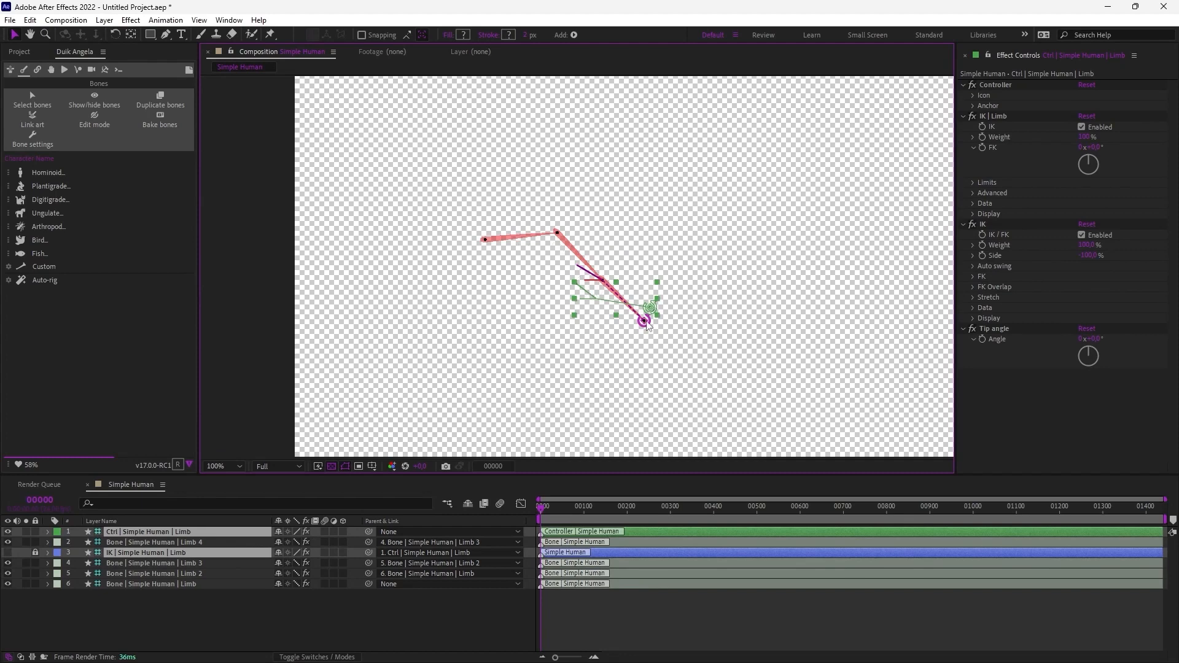
click(642, 323)
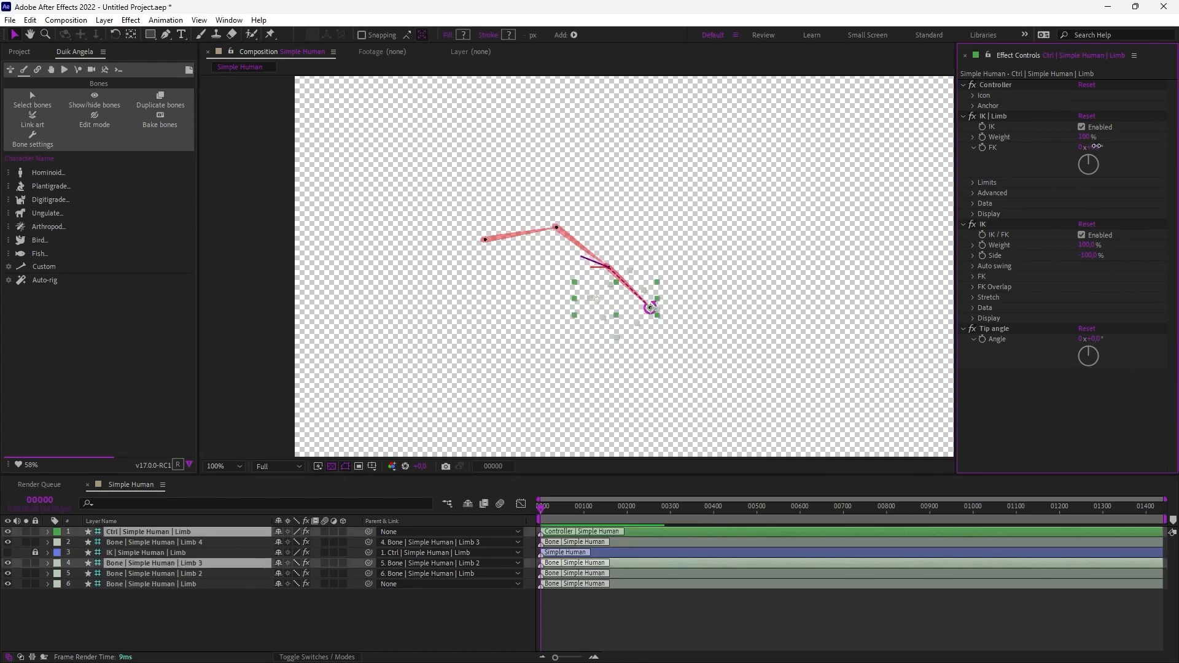
mouse_move(1095, 148)
mouse_down()
mouse_move(1076, 141)
mouse_move(1097, 137)
mouse_move(1076, 139)
mouse_move(1107, 136)
mouse_up()
key(ctrl+z)
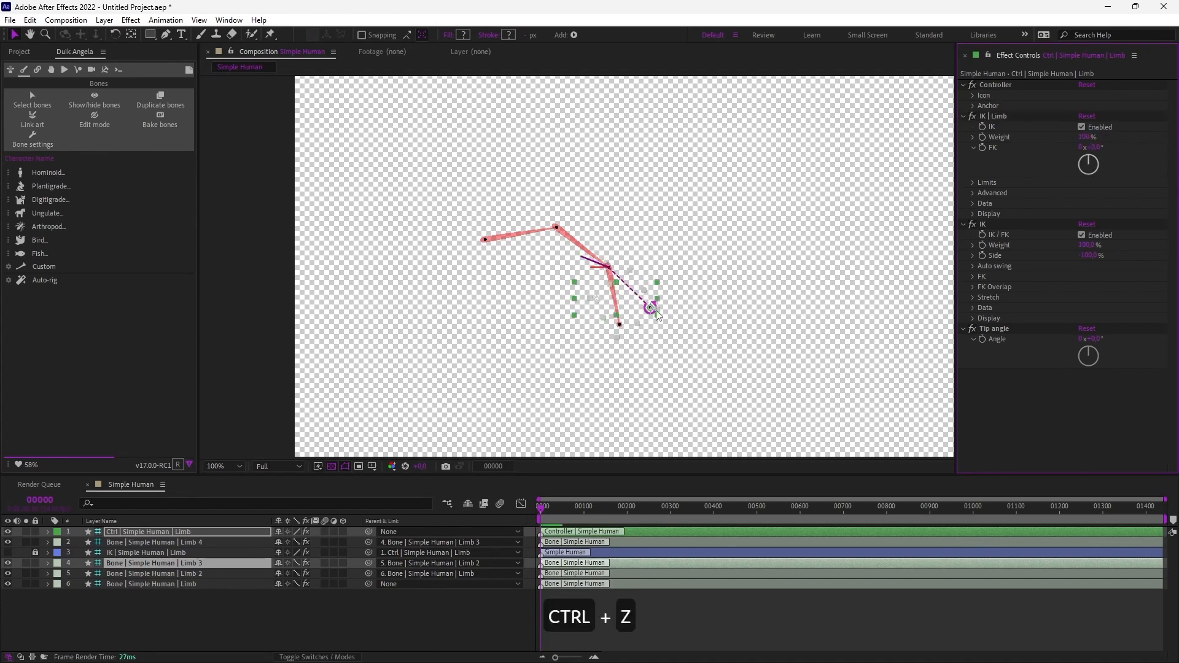
- Rotate and move the limb controller to test how the 2+1-layer chain responds, undoing the trial changes
click(650, 308)
key(w)
drag(648, 305, 642, 271)
drag(658, 276, 623, 285)
key(v)
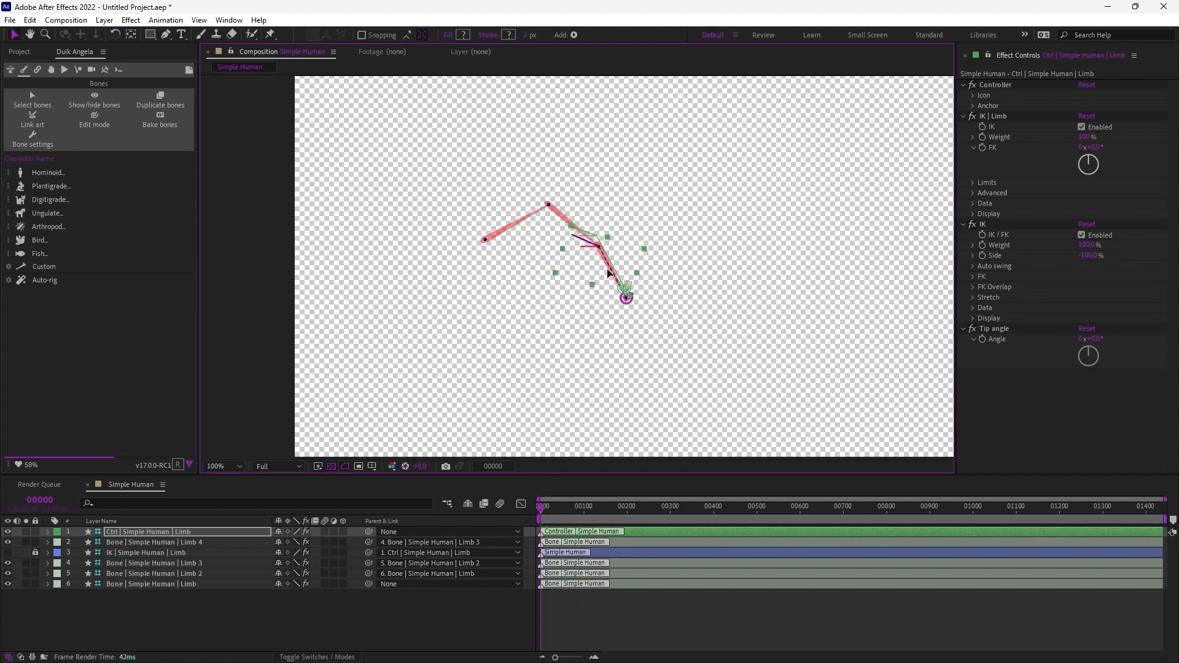
key(ctrl+z)
key(ctrl+z)
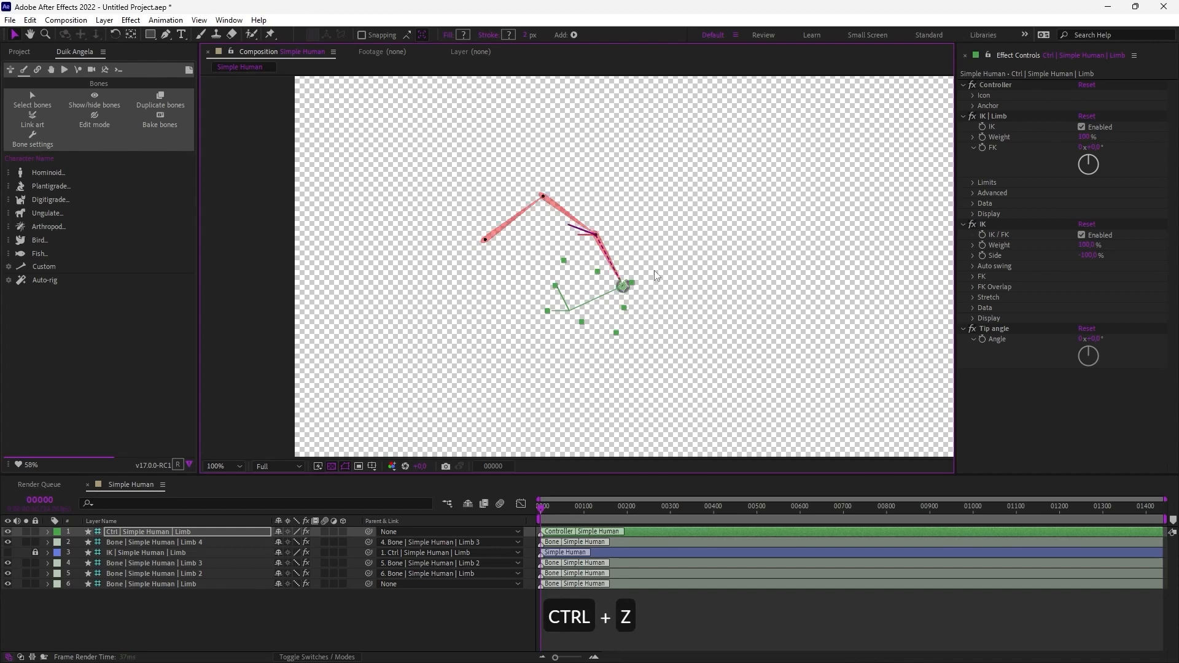
drag(650, 307, 571, 299)
key(w)
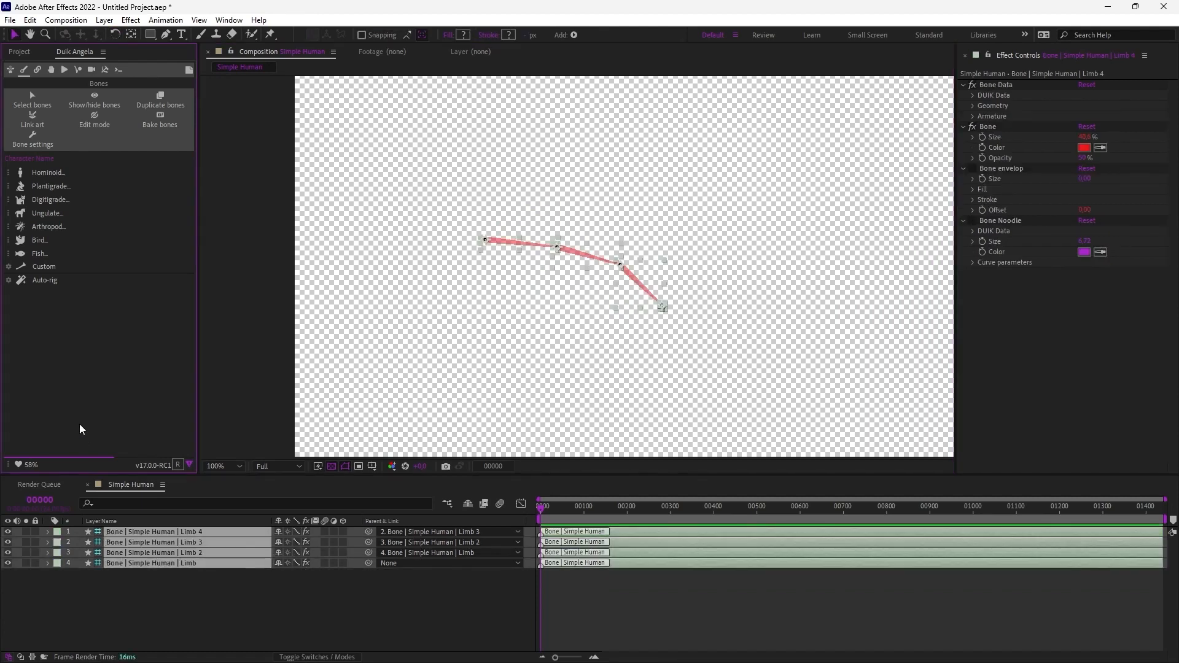
- Auto-rig the four unrigged limb bones with the Bézier IK option for three-layer rigs, keeping bones and envelops baked
click(10, 281)
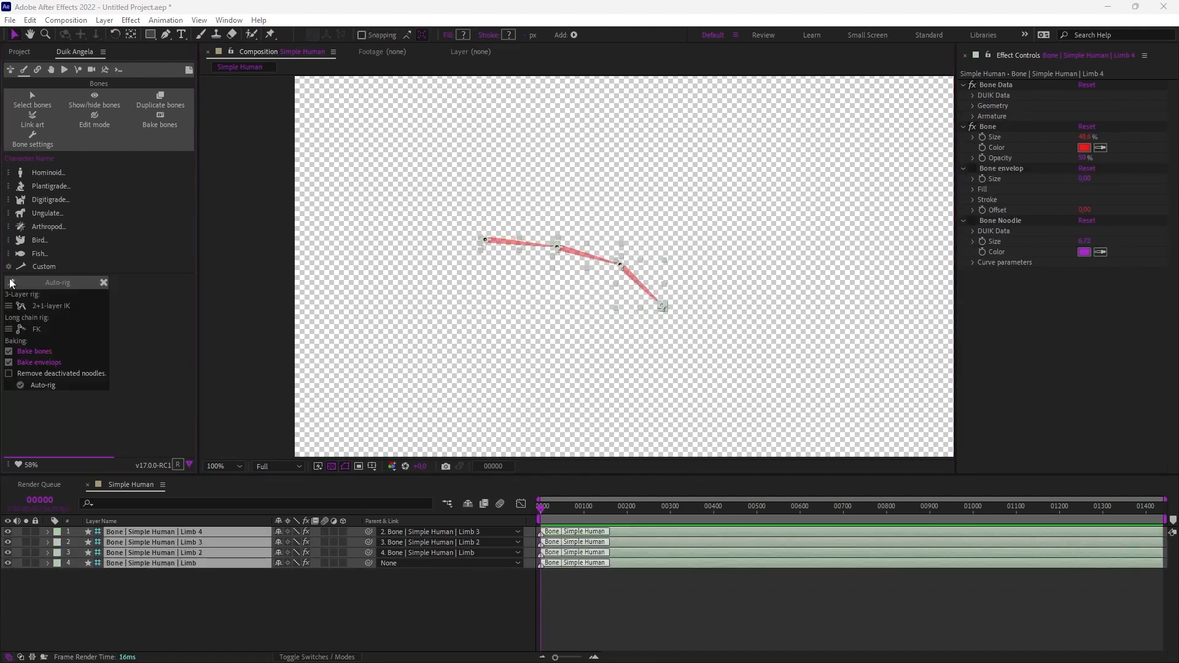
click(53, 304)
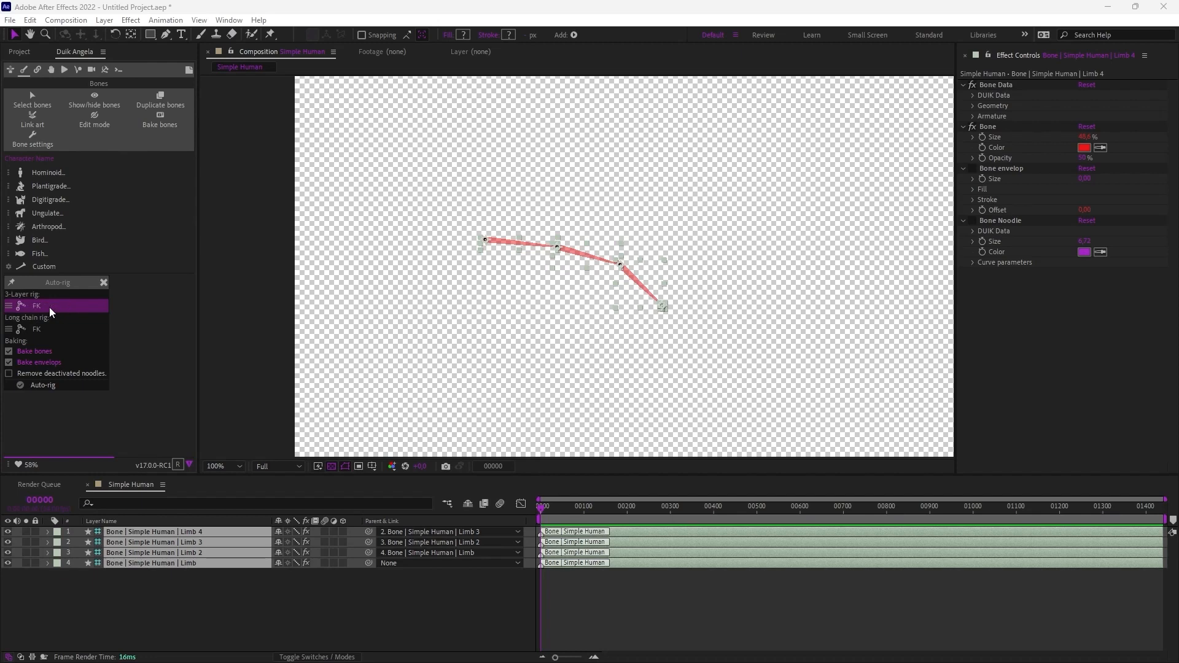
click(38, 385)
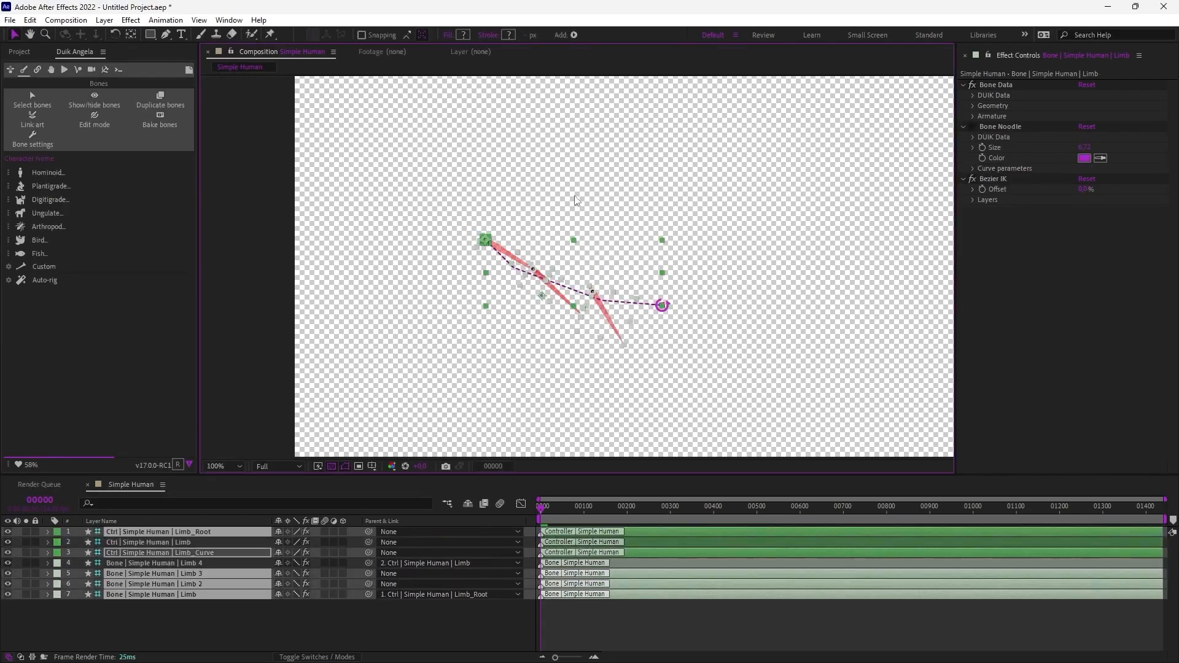
- Move the limb's curve controller up and its end controller down, and undo a trial move of the root controller
drag(555, 279, 574, 228)
click(722, 338)
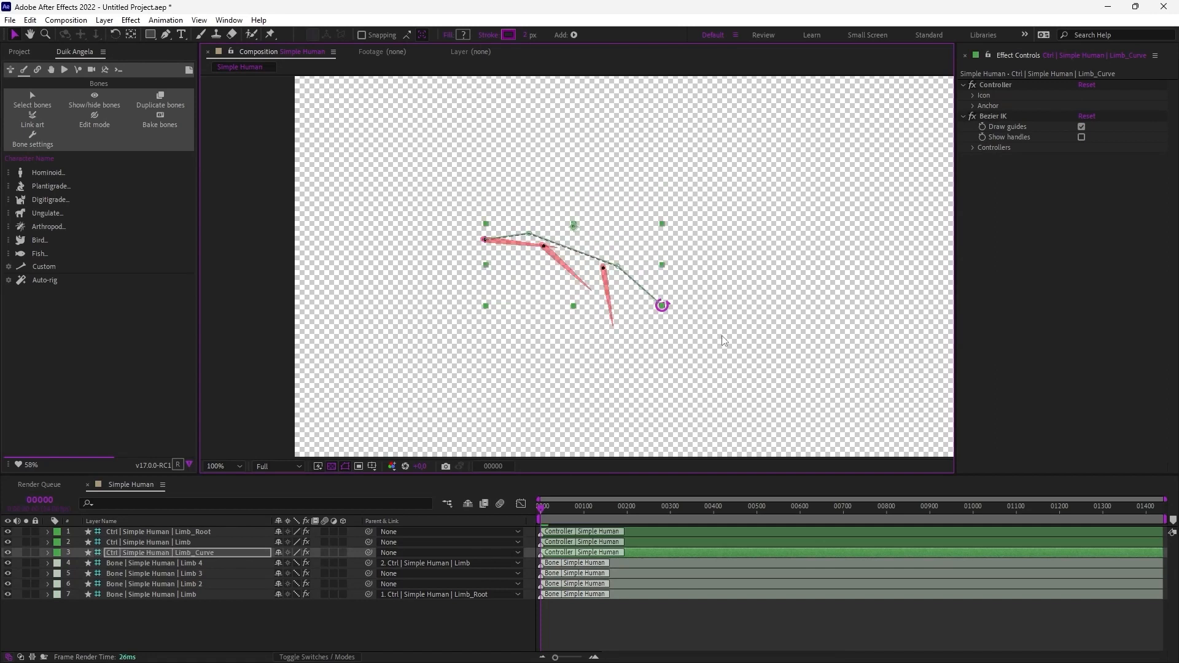
drag(661, 305, 665, 334)
drag(486, 241, 451, 249)
key(ctrl+z)
click(420, 301)
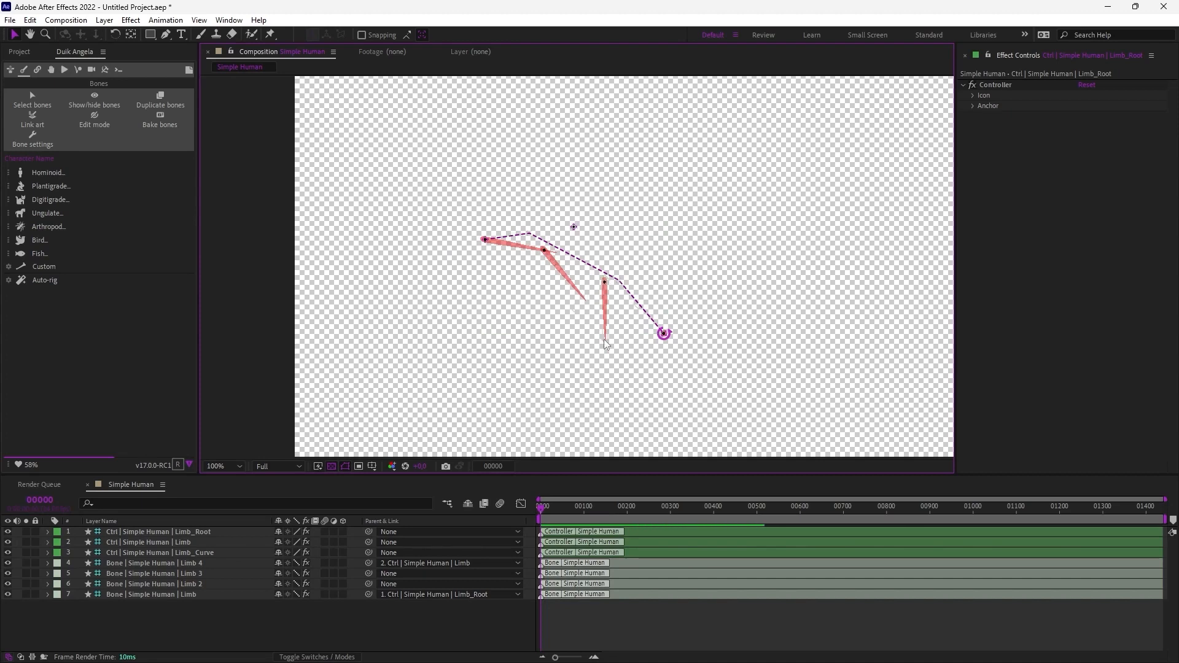
- Rotate the Limb 3 and Limb 2 bones so each one points along the chain towards the following joint
click(608, 298)
key(w)
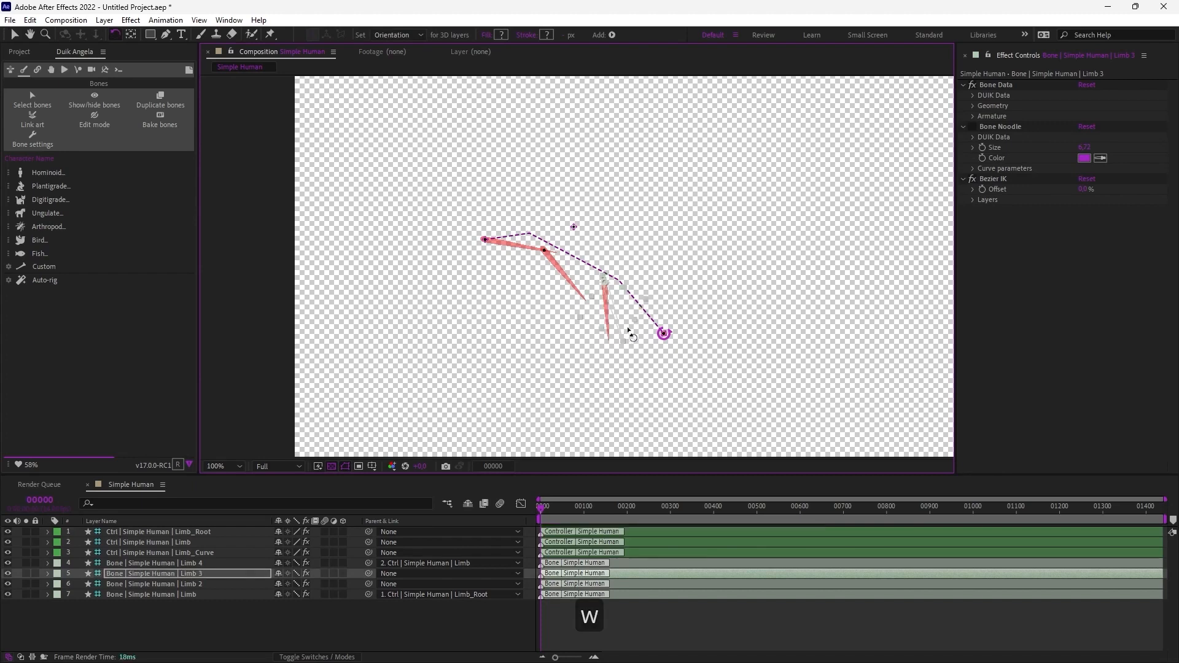
drag(620, 335, 628, 315)
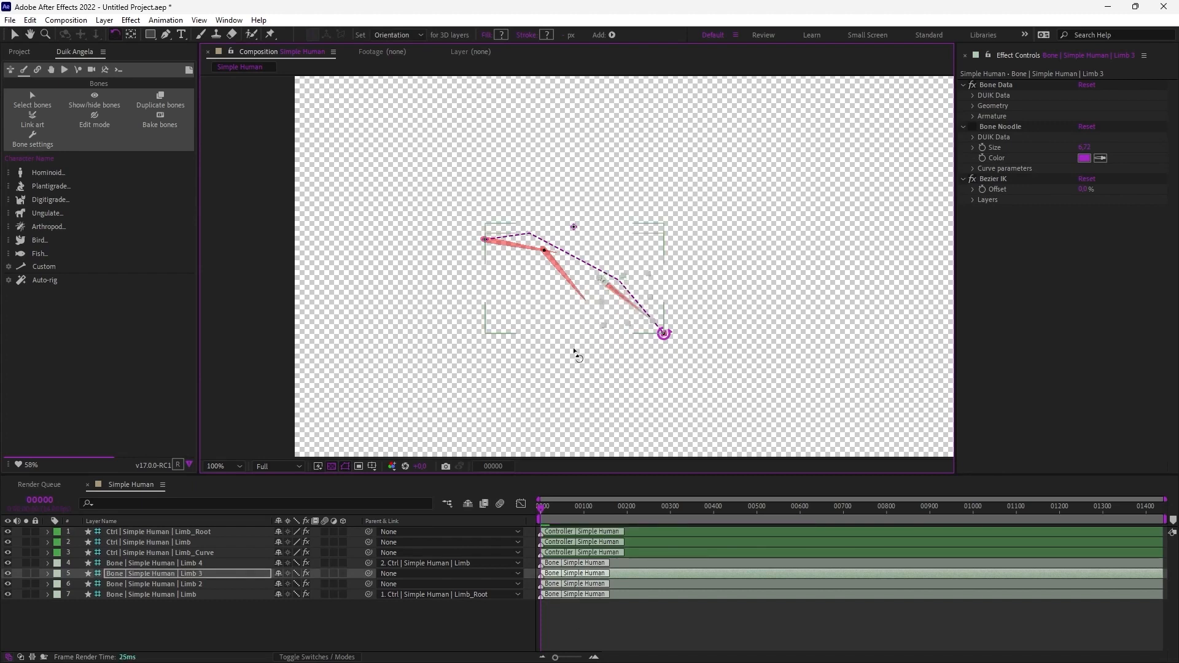
click(195, 585)
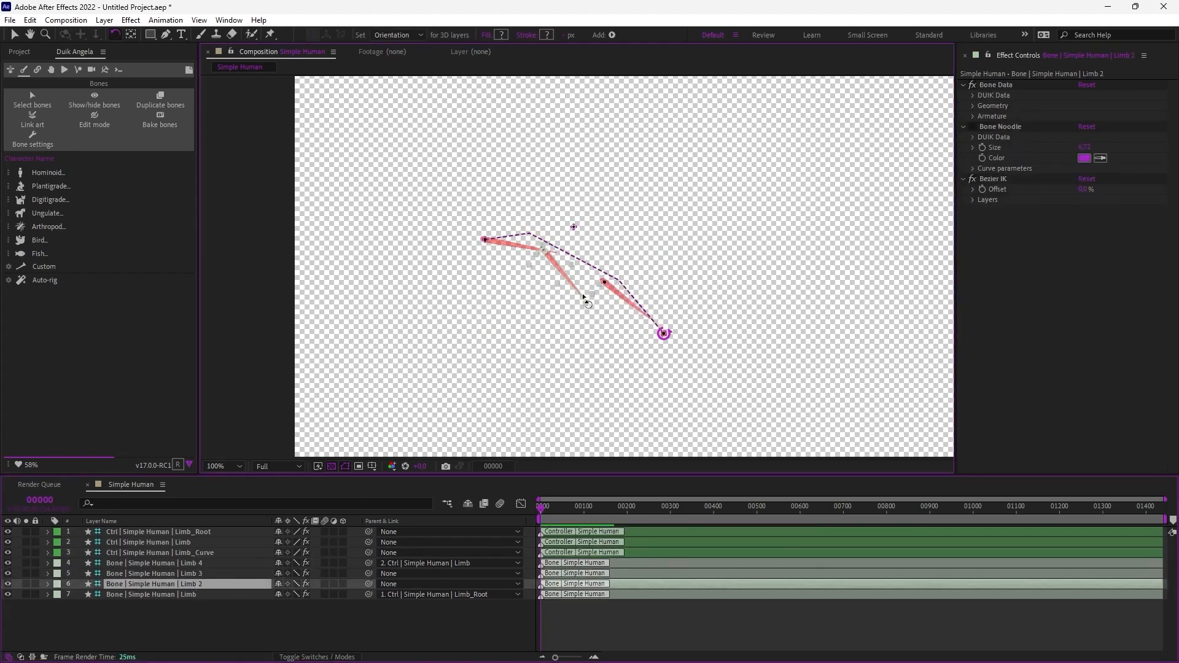
drag(599, 297, 603, 279)
key(v)
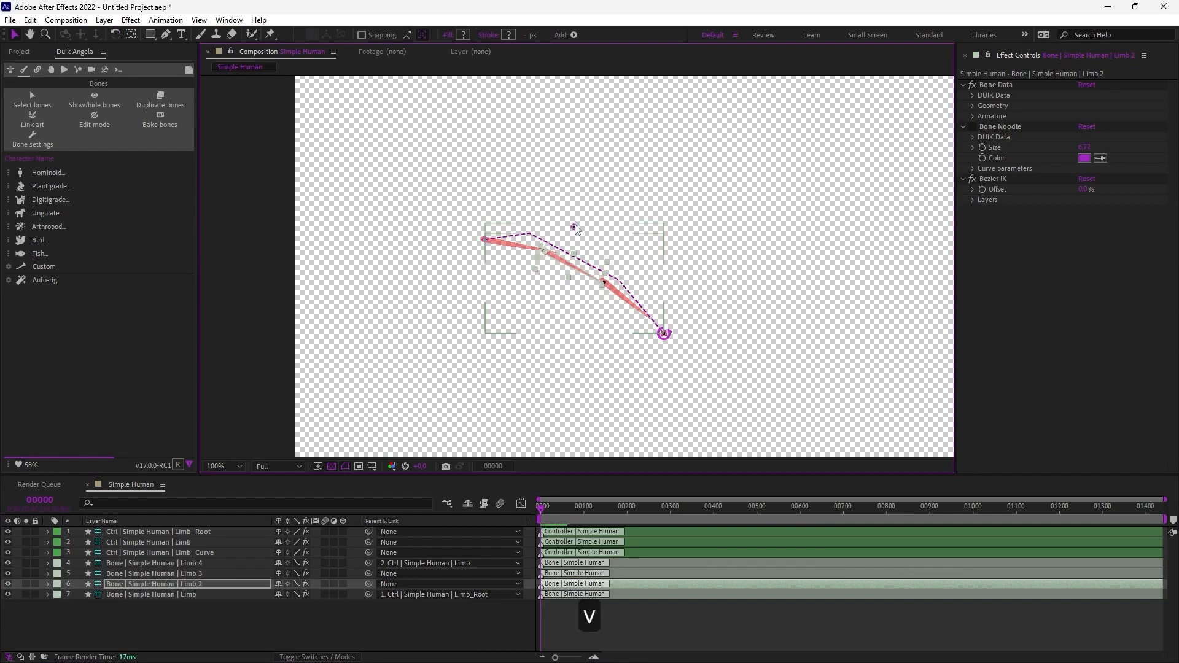
- Test the Bézier IK by moving the curve and end controllers up and outward and the root controller down and inward
drag(573, 227, 620, 189)
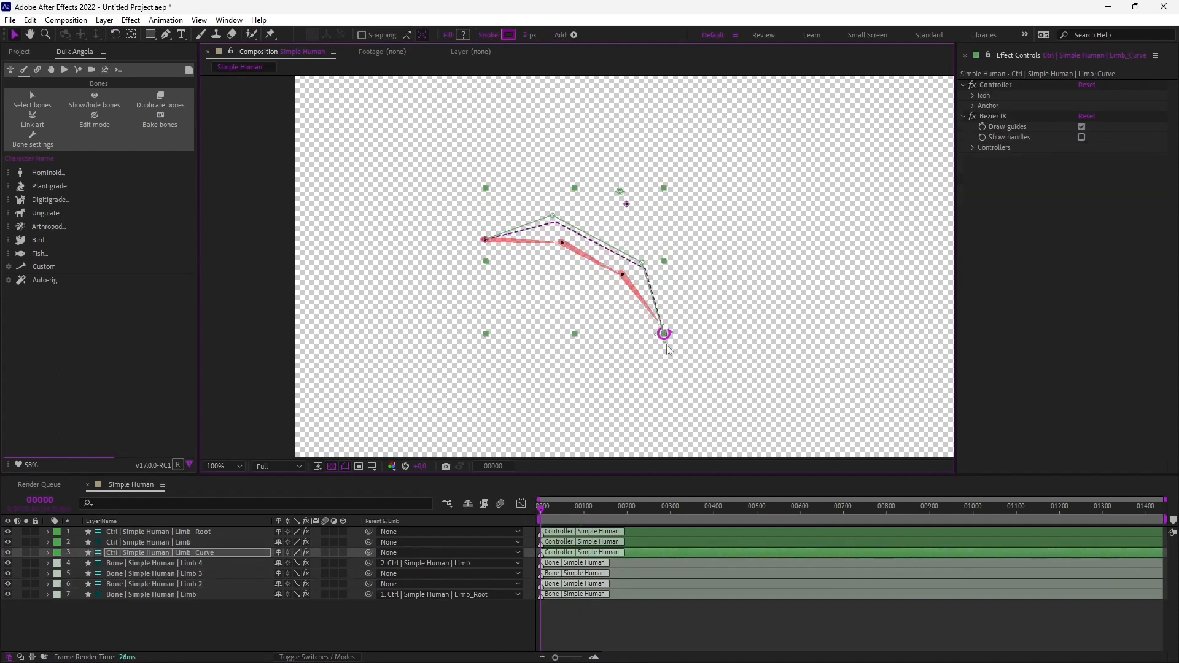
drag(664, 333, 757, 283)
drag(485, 240, 533, 310)
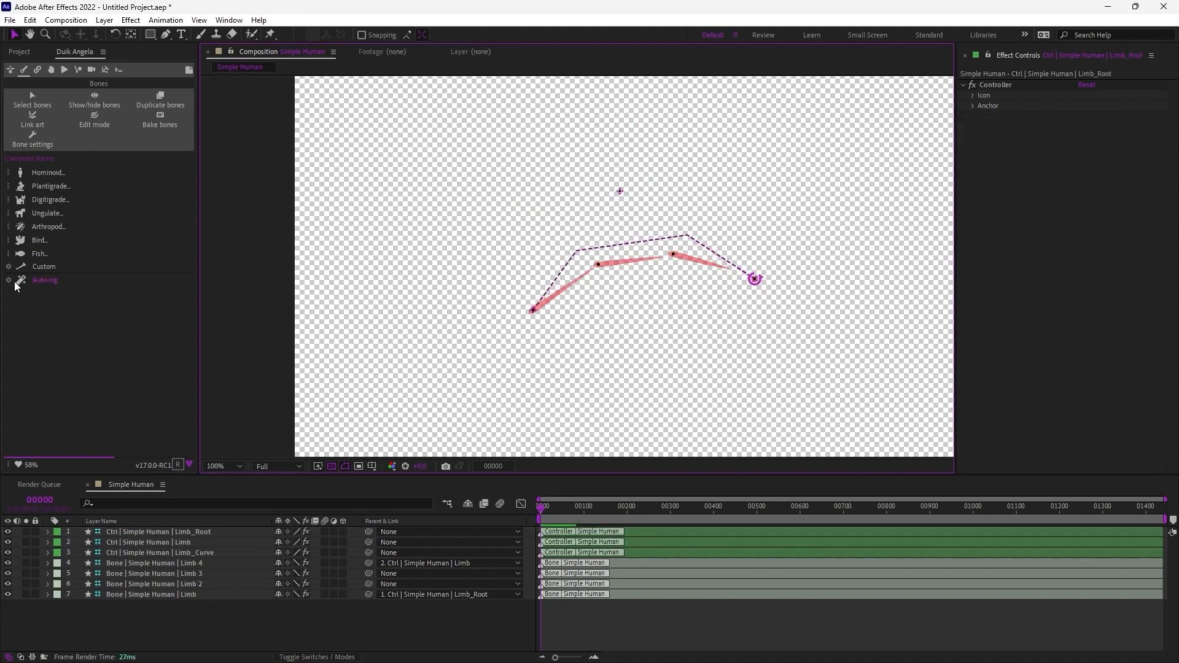
- Examine the Auto-rig options for three-layer rigs, long chain rigs and baking, closing them without rigging anything
click(45, 280)
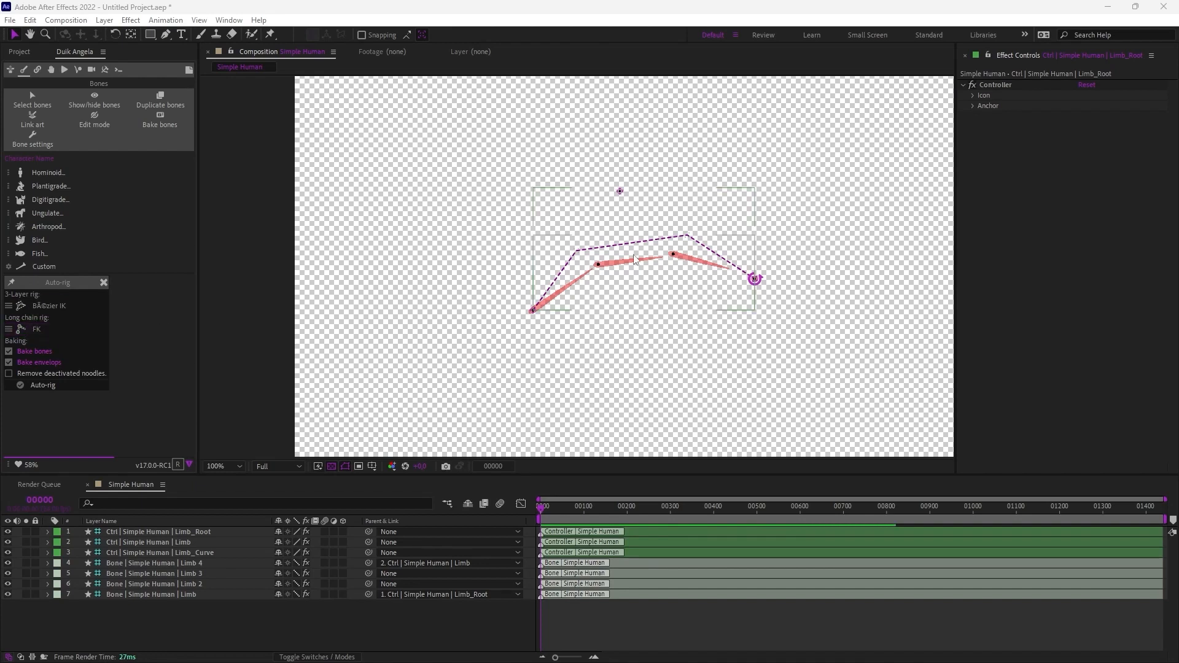
click(9, 332)
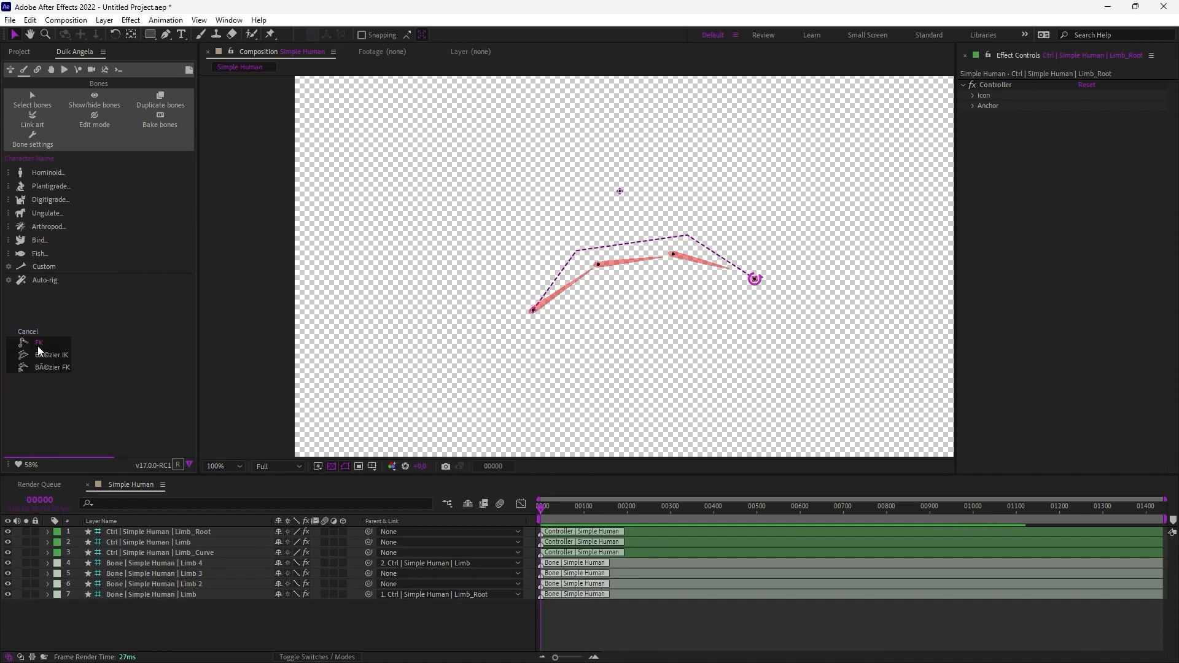
click(65, 394)
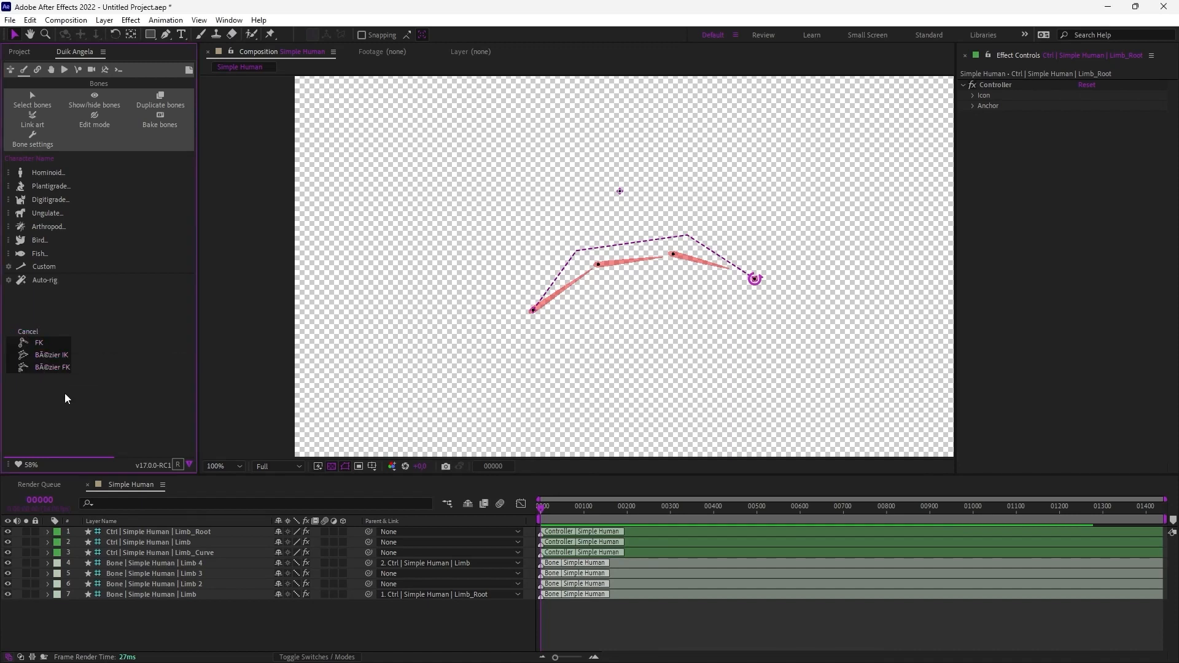
click(27, 332)
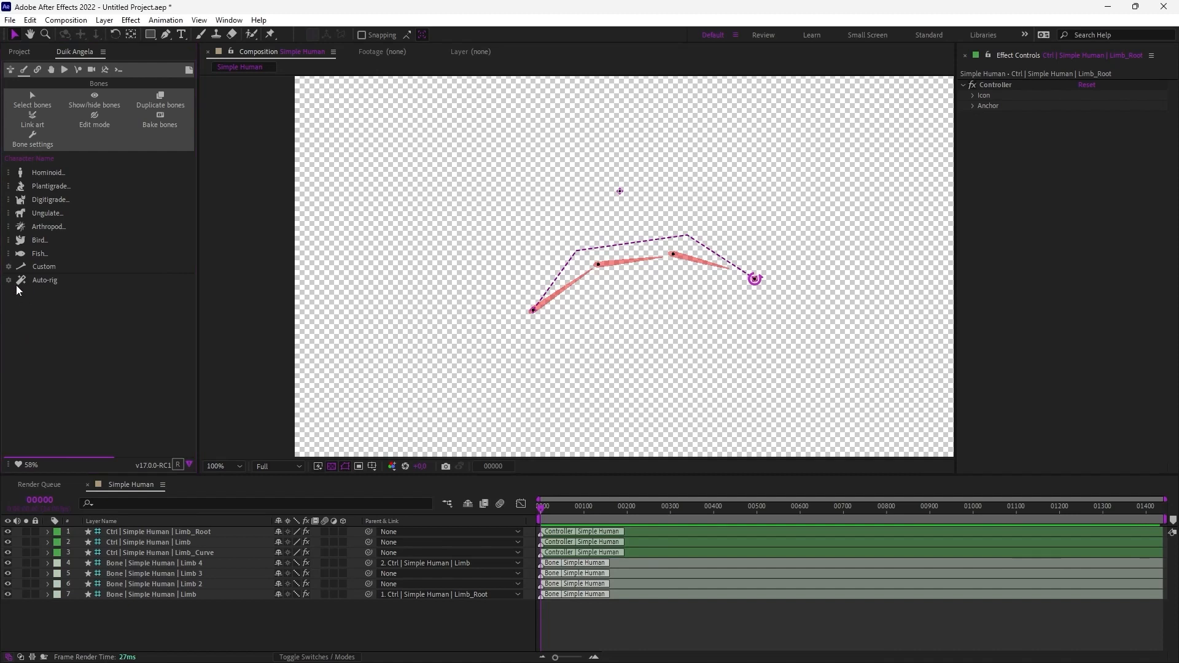
click(9, 282)
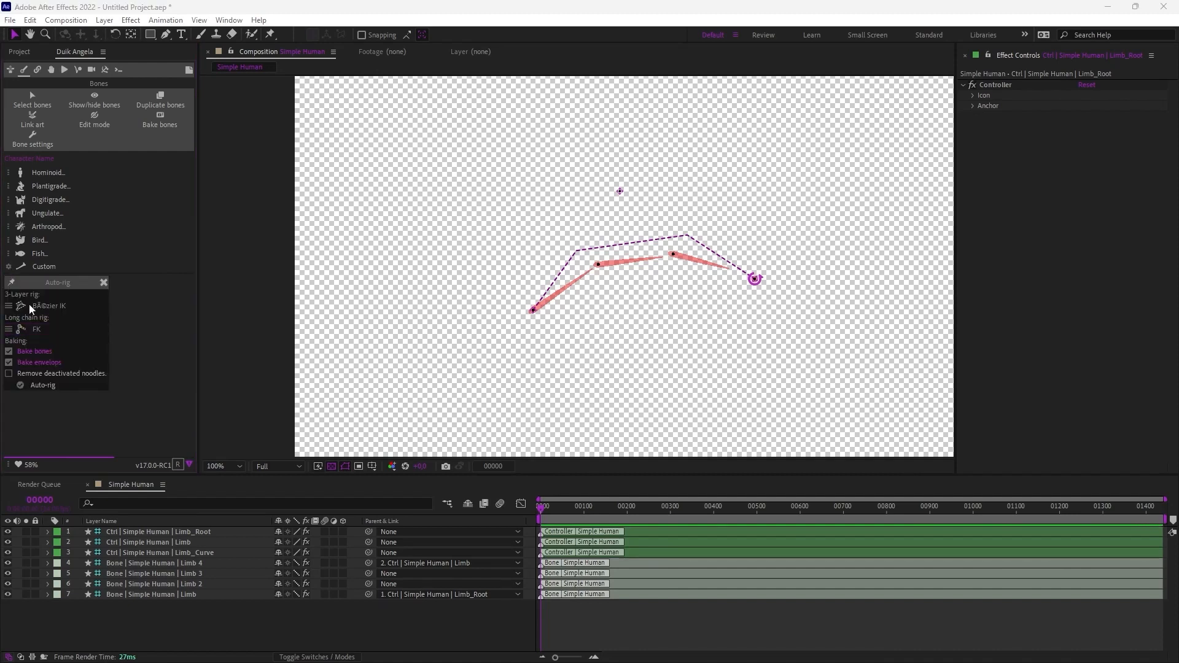
click(104, 283)
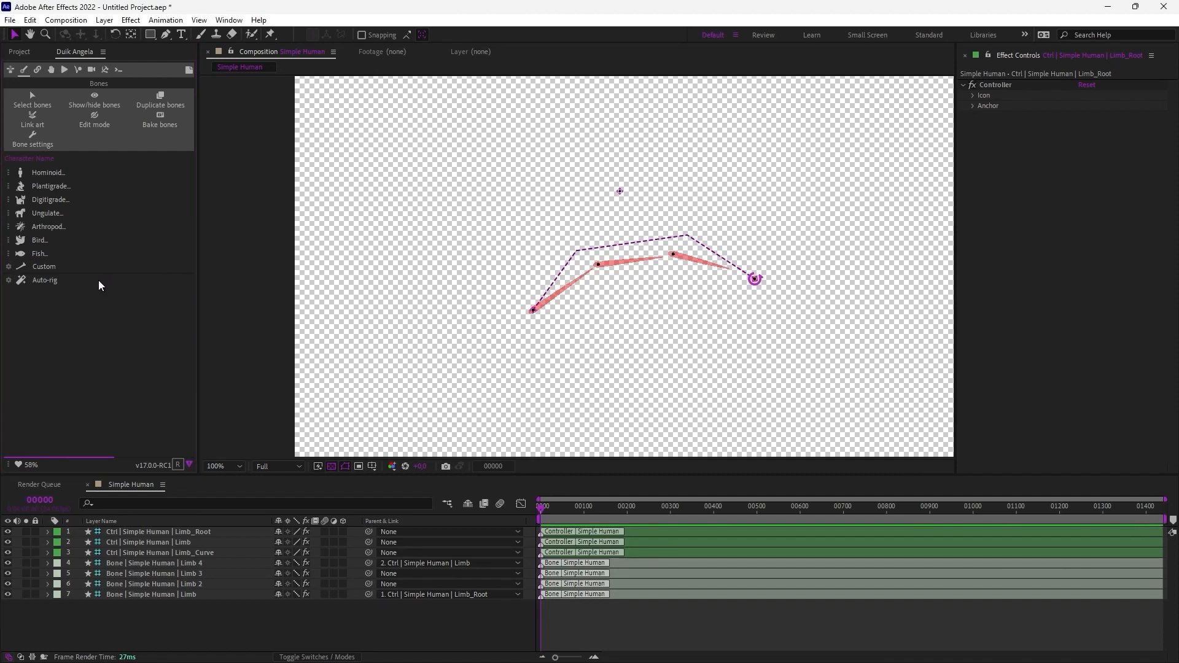
click(9, 281)
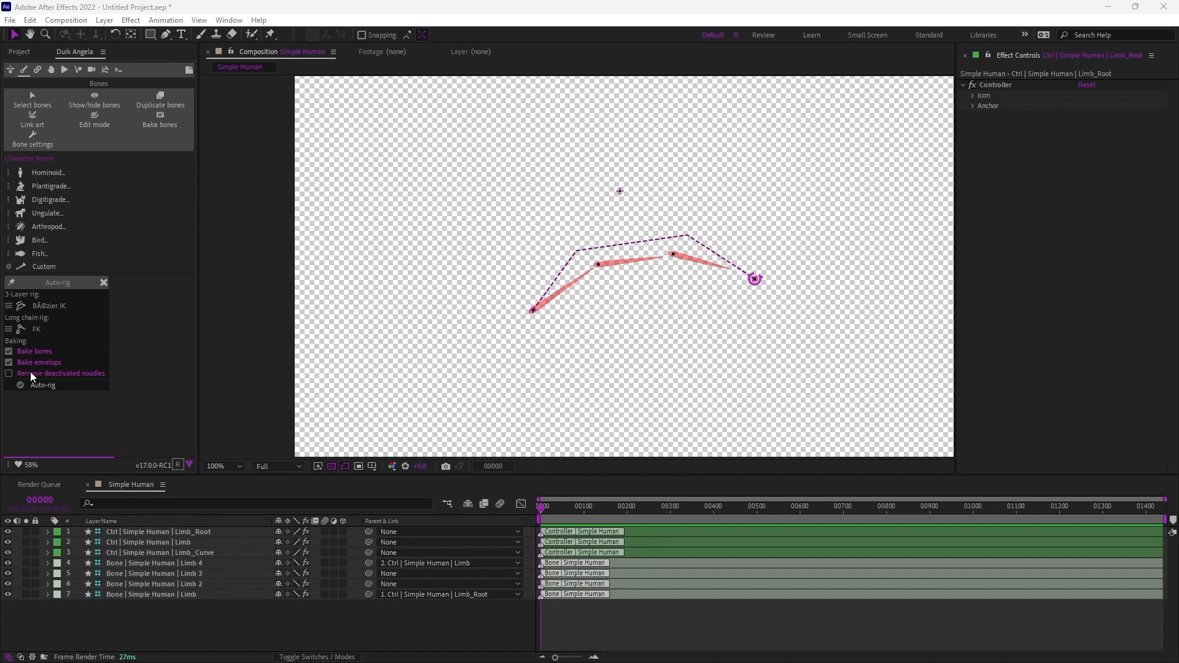
click(104, 283)
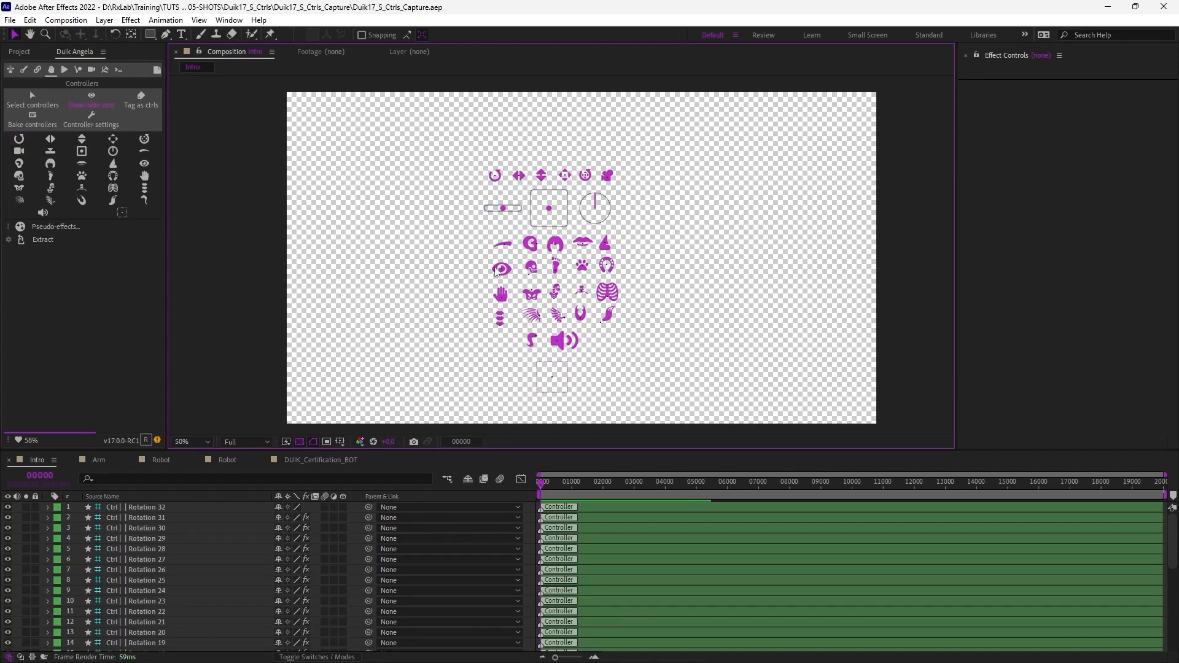
drag(495, 272, 489, 251)
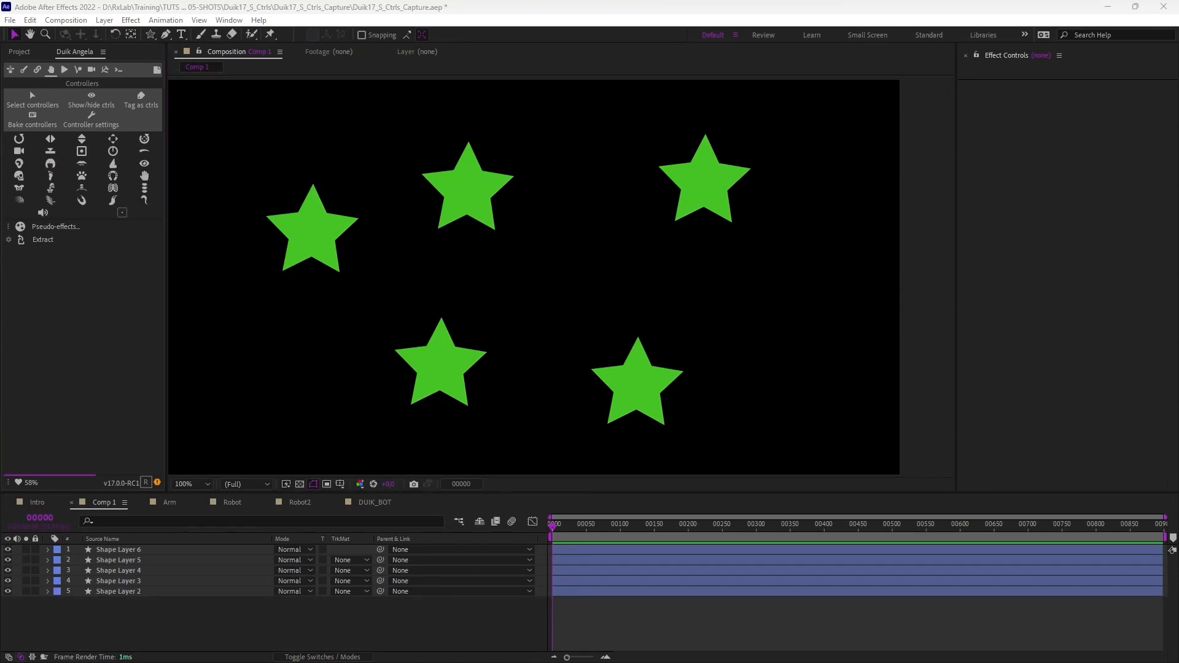
- Create a Claws controller in Comp 1 with no layers selected, and select the new controller
click(263, 309)
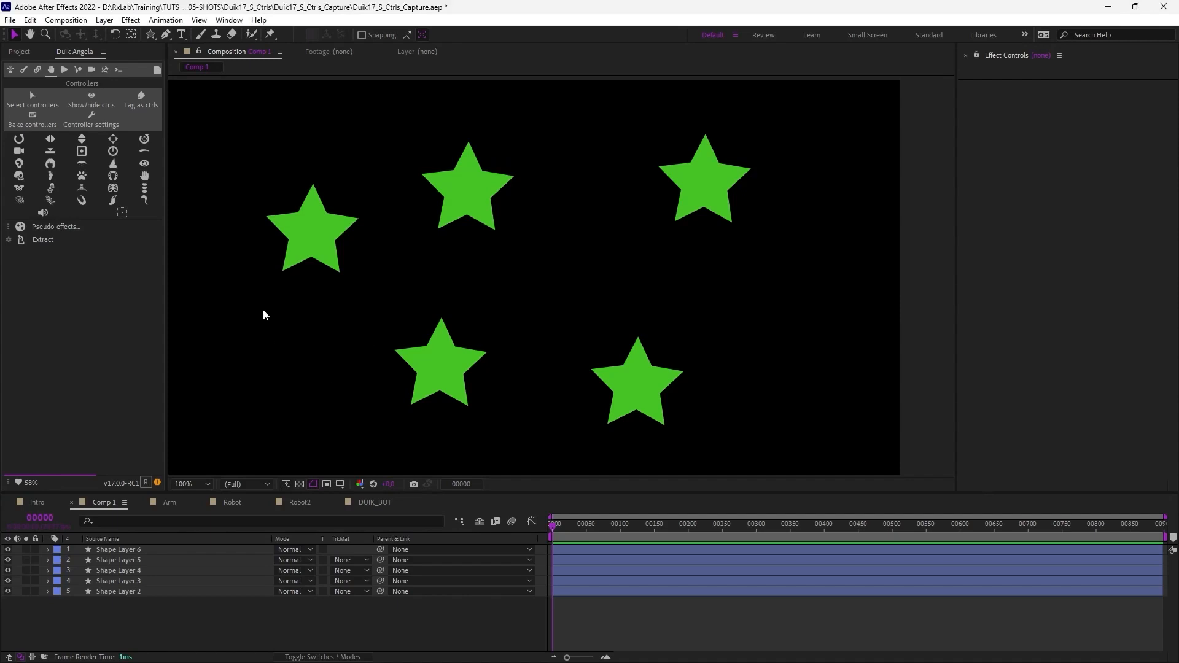
click(83, 177)
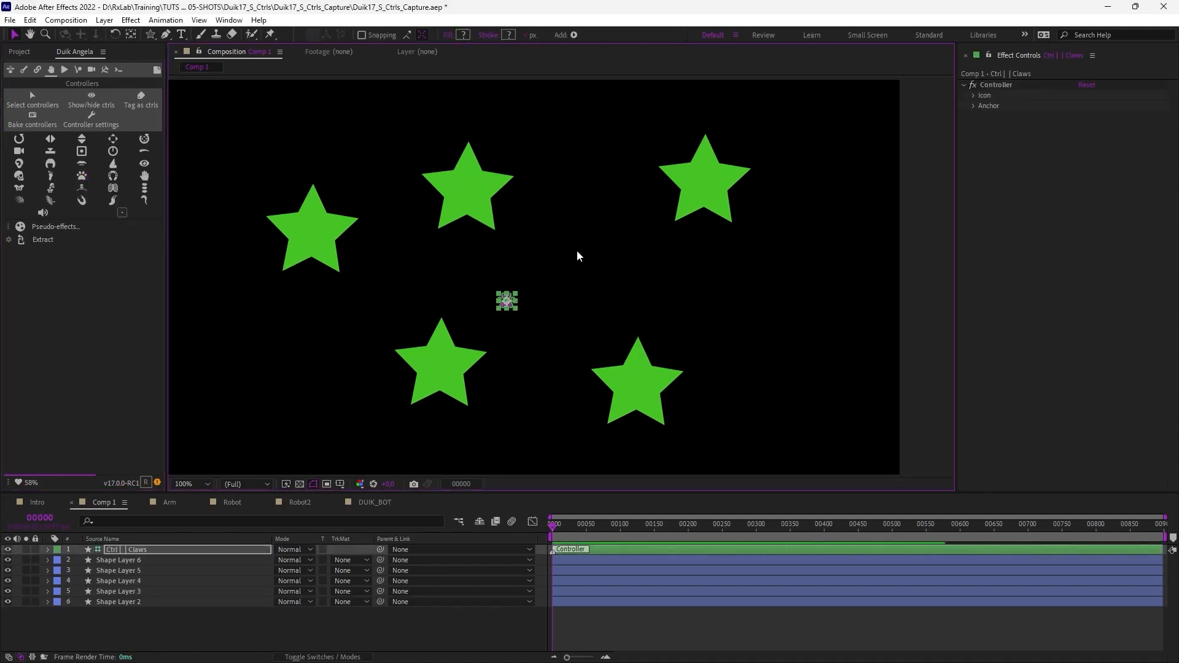
click(508, 303)
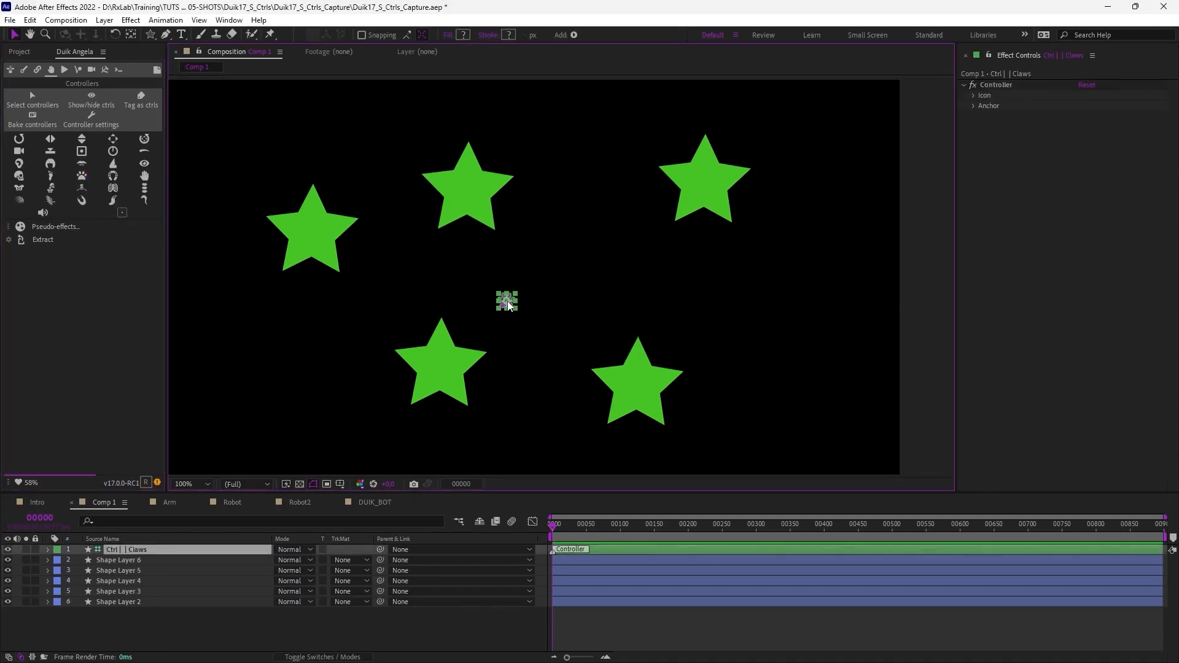
- Delete the Claws controller and create a separate paw controller on each of the three stars, Shape Layers 2, 3 and 4
key(Delete)
drag(216, 137, 501, 392)
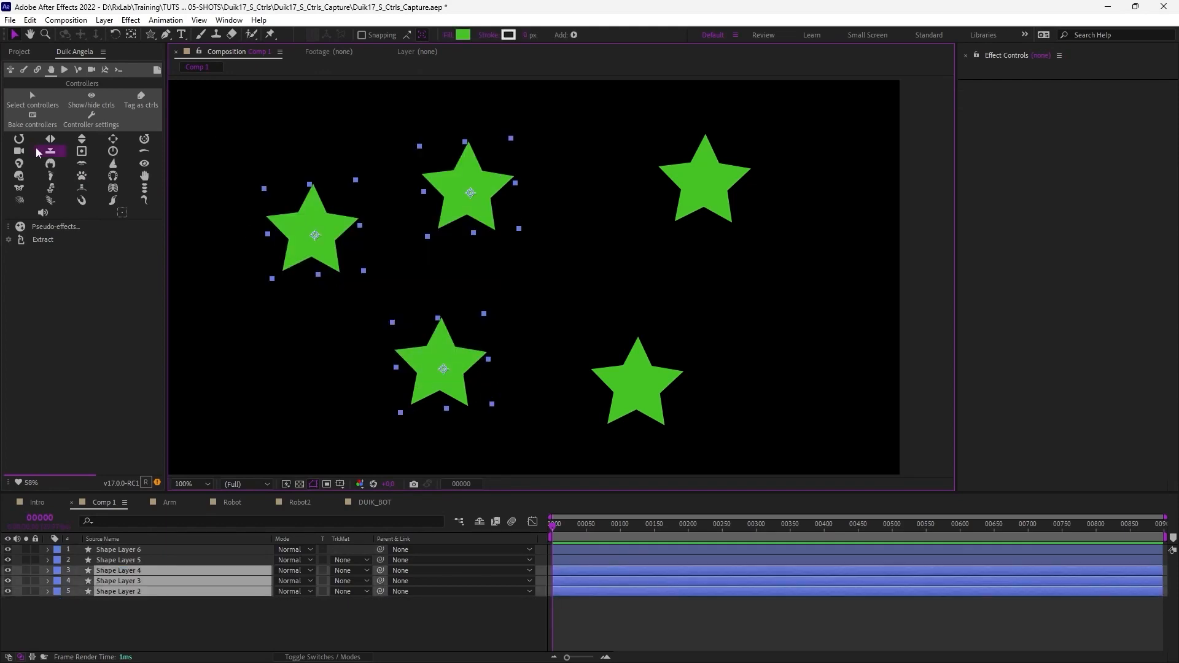
click(83, 176)
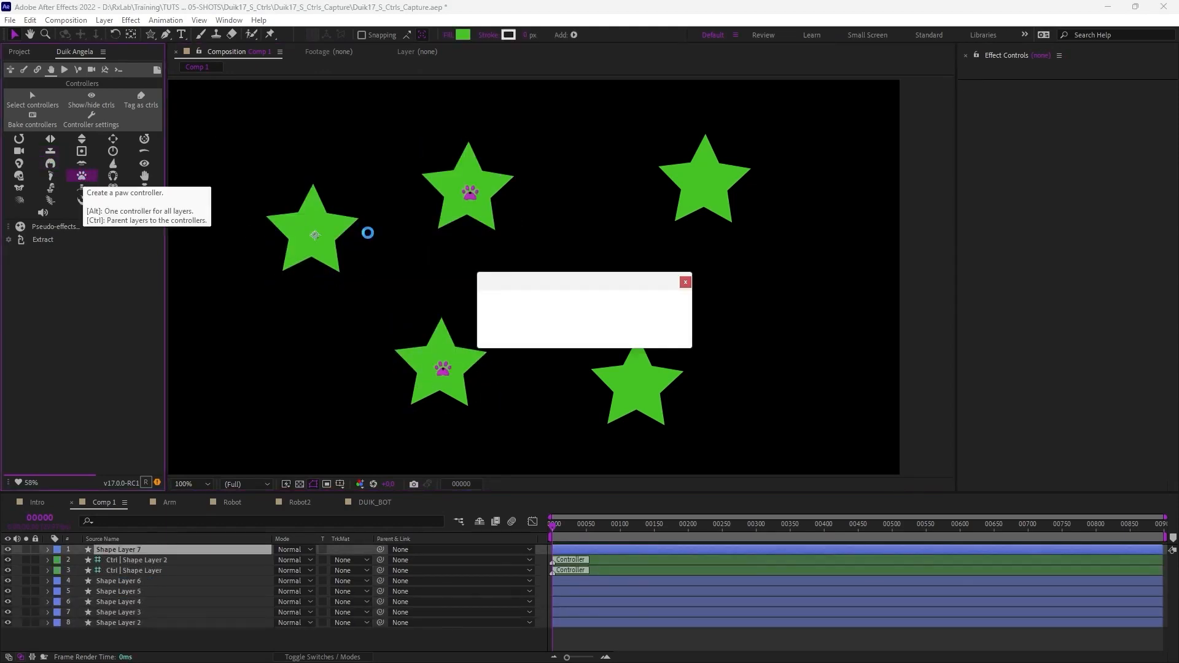
- Try moving the upper star's paw controller, undo the move, and delete all three paw controllers
click(469, 193)
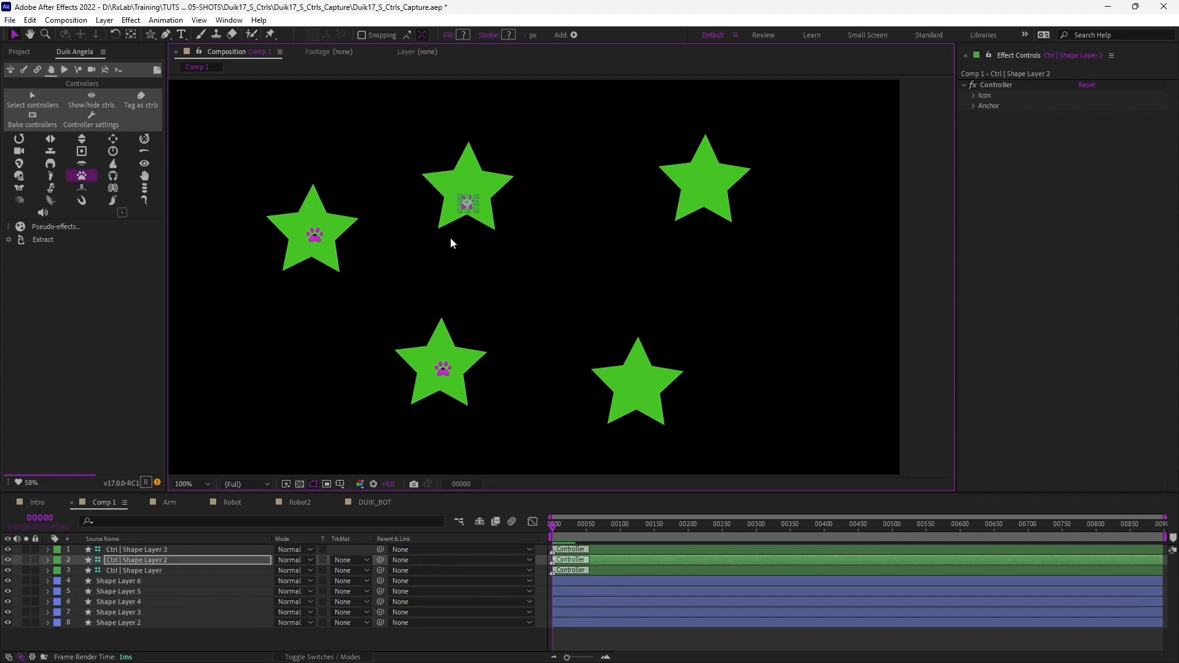
key(ctrl+z)
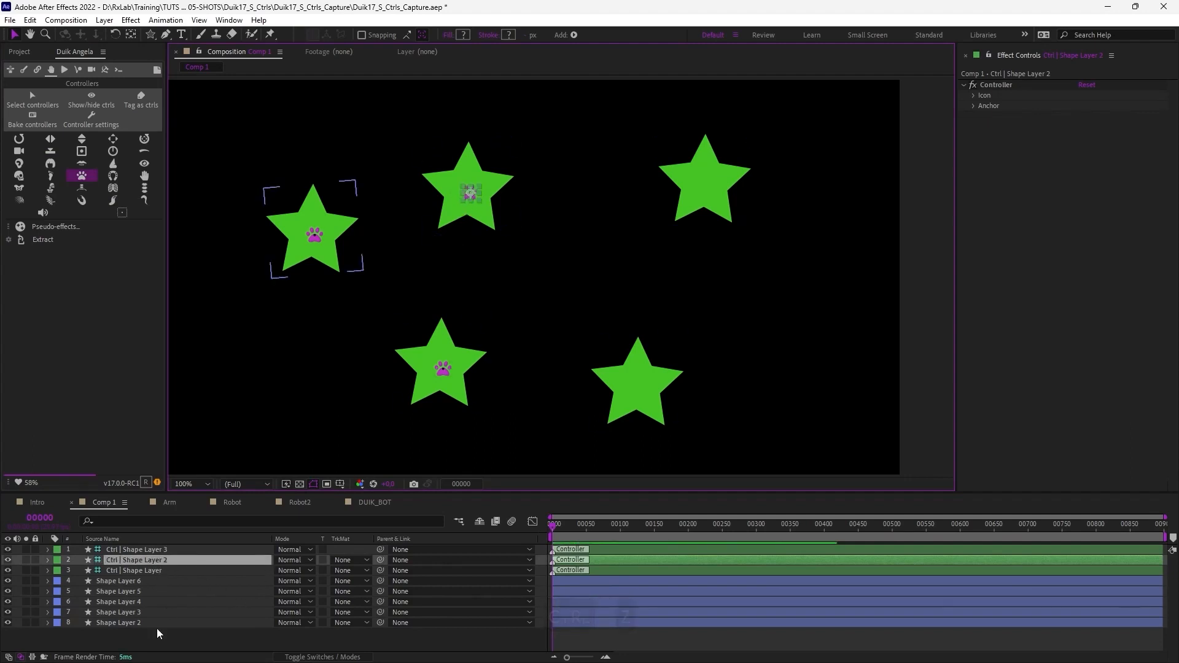
shift+click(442, 369)
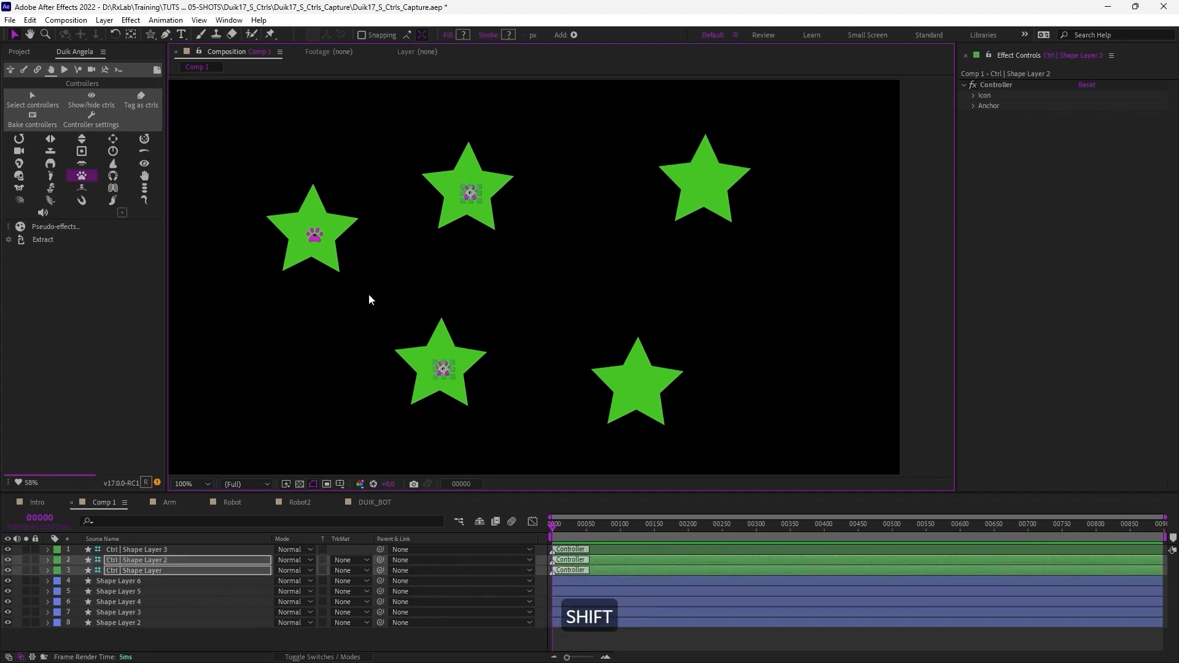
shift+click(316, 235)
key(Delete)
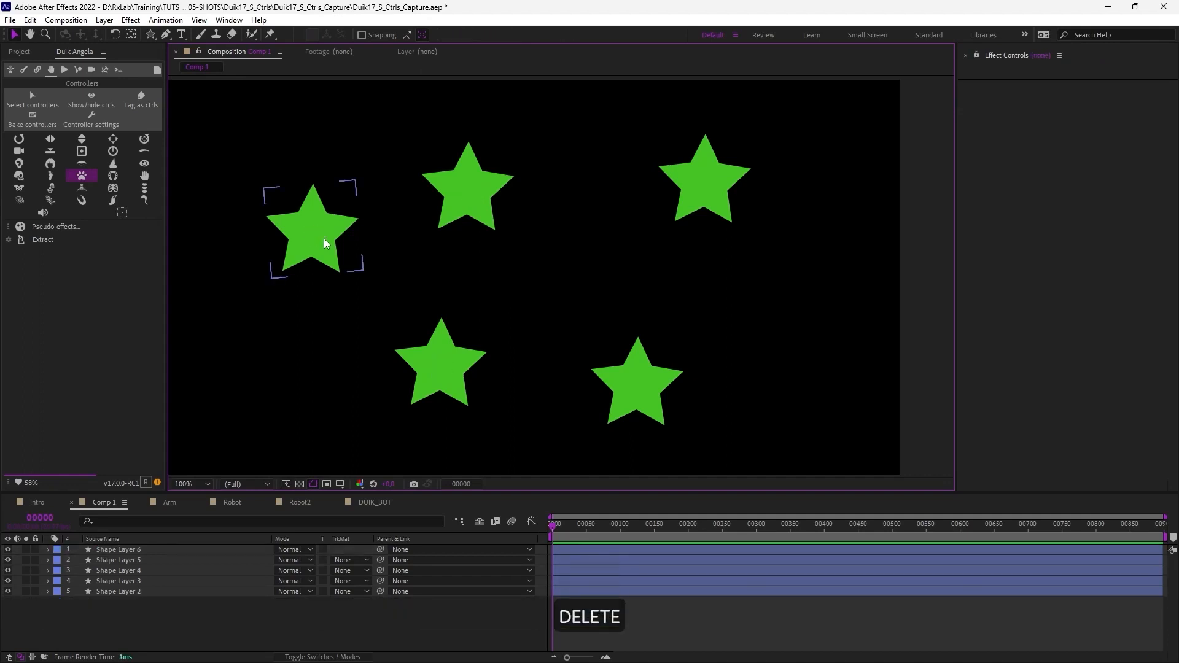
- Create one shared paw controller for all five stars, select it, and delete it
drag(237, 138, 703, 441)
alt+click(83, 177)
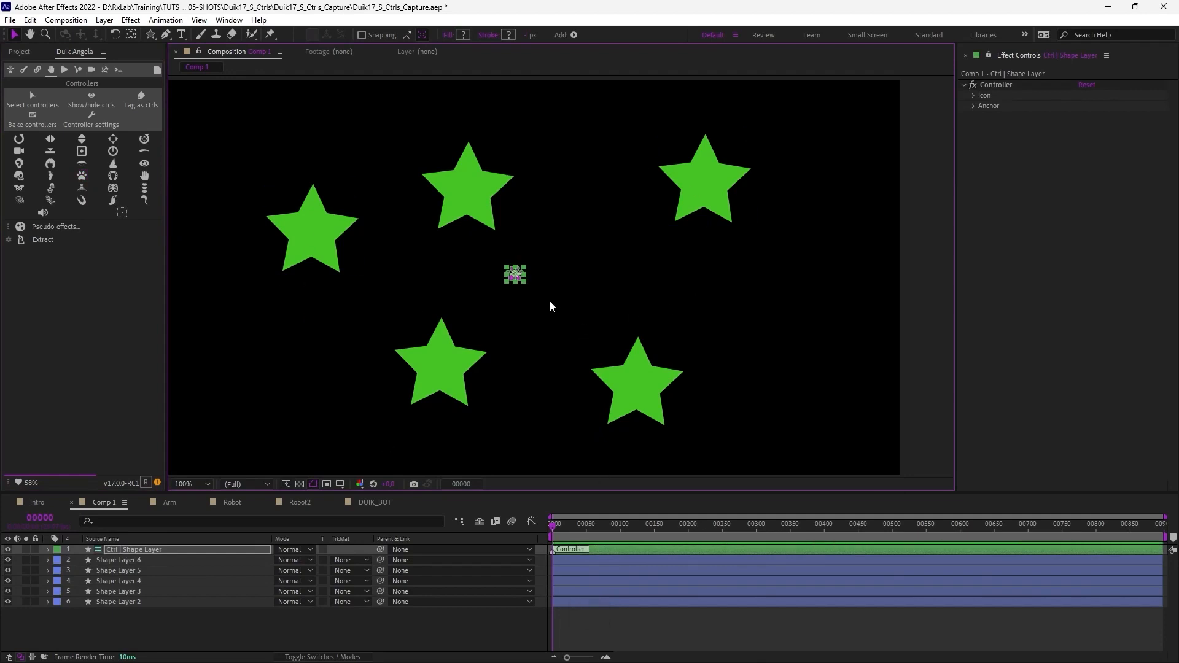
click(465, 279)
click(514, 275)
key(Delete)
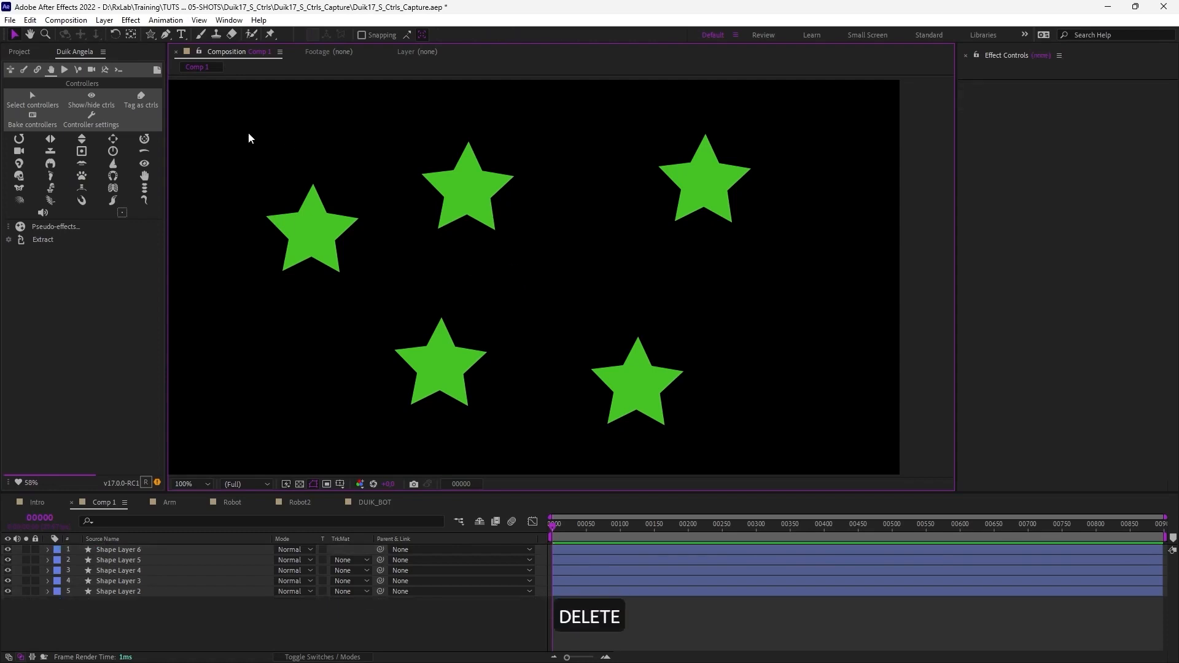
- Create one shared paw controller for only Shape Layers 2, 3 and 4, and delete it
drag(248, 132, 486, 368)
alt+click(82, 176)
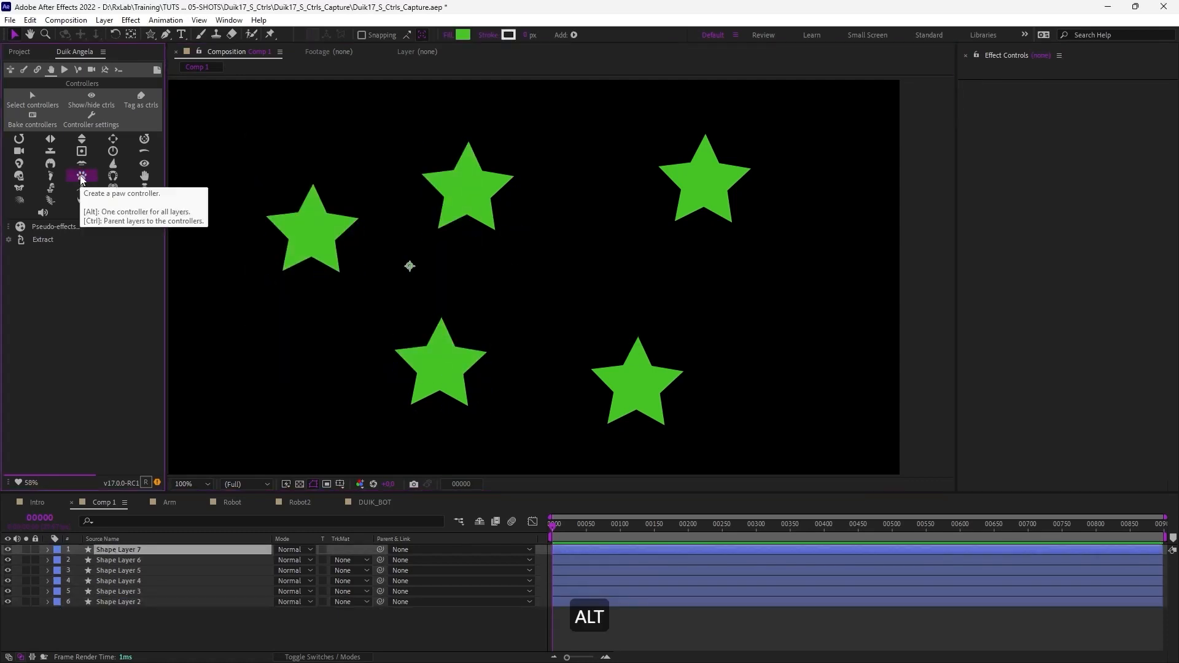
click(326, 389)
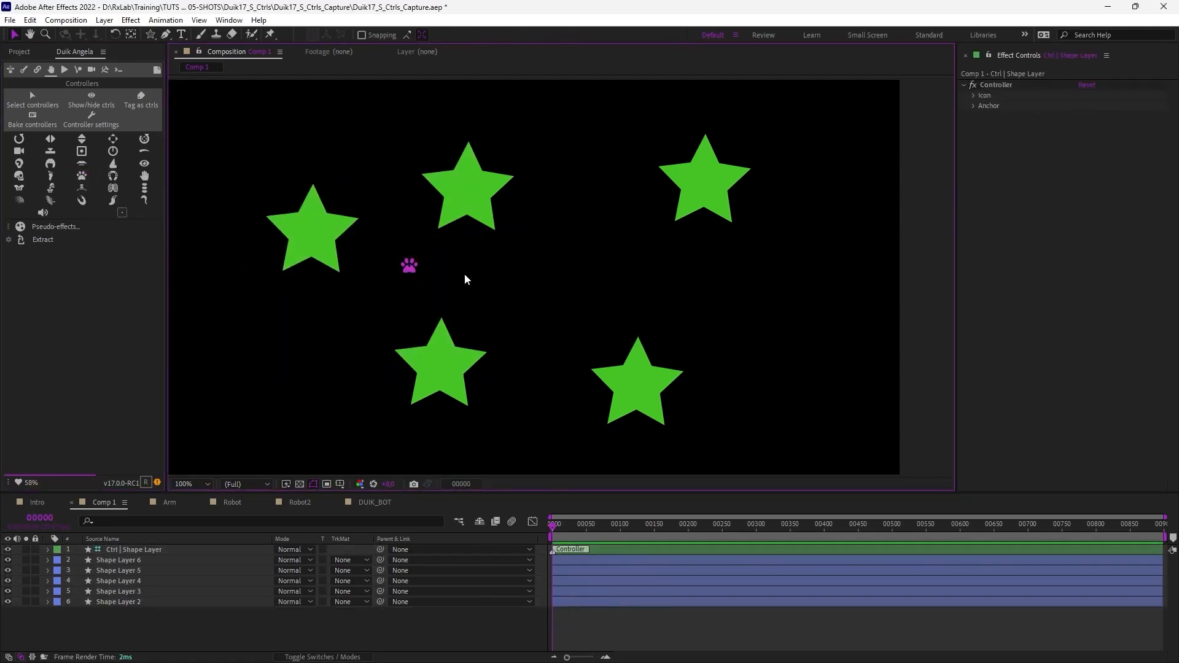
click(410, 266)
key(Delete)
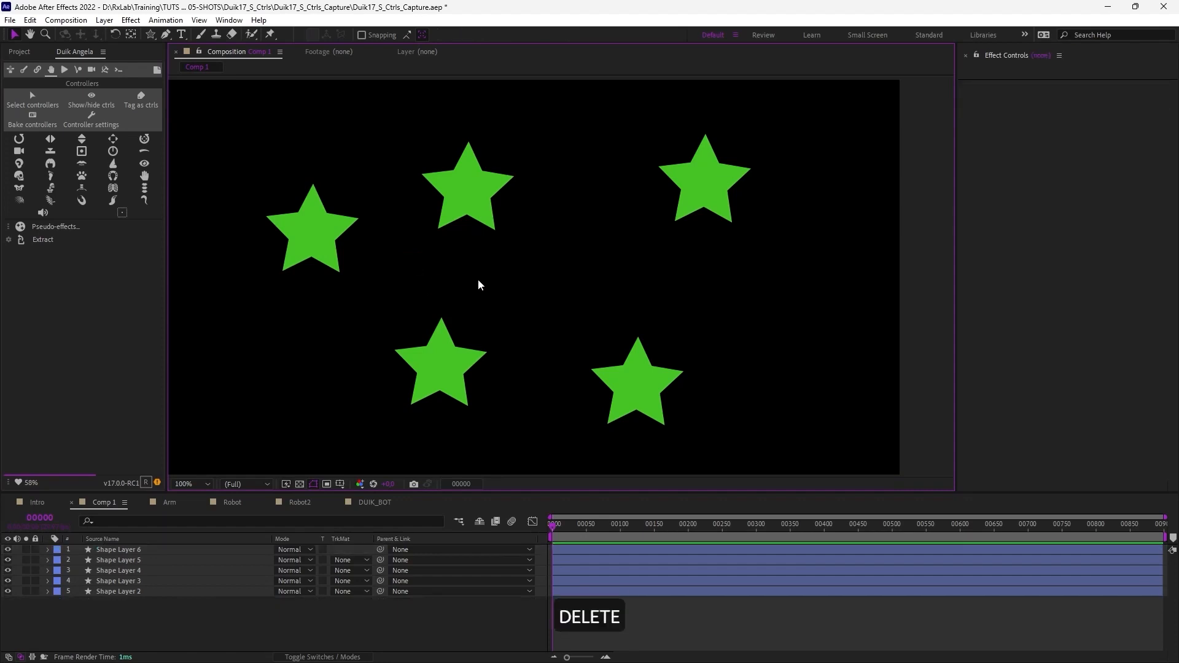
- Create paw controllers on all five stars with the stars parented to them, and test two by moving them and undoing the moves
drag(261, 141, 790, 435)
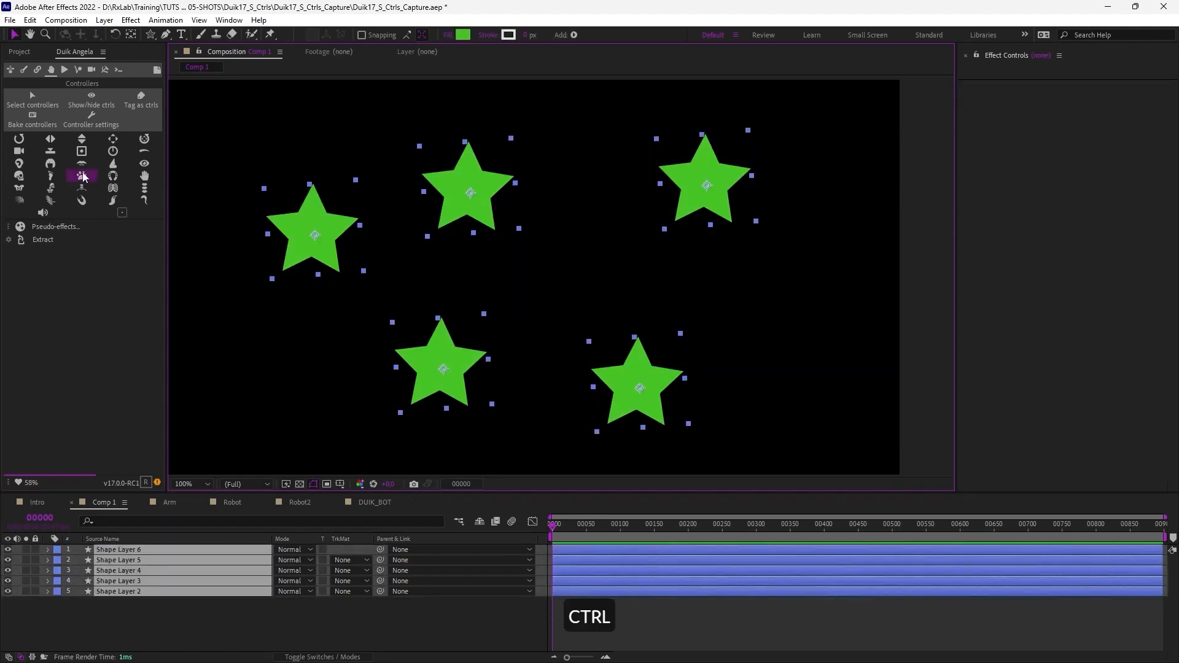
ctrl+click(83, 177)
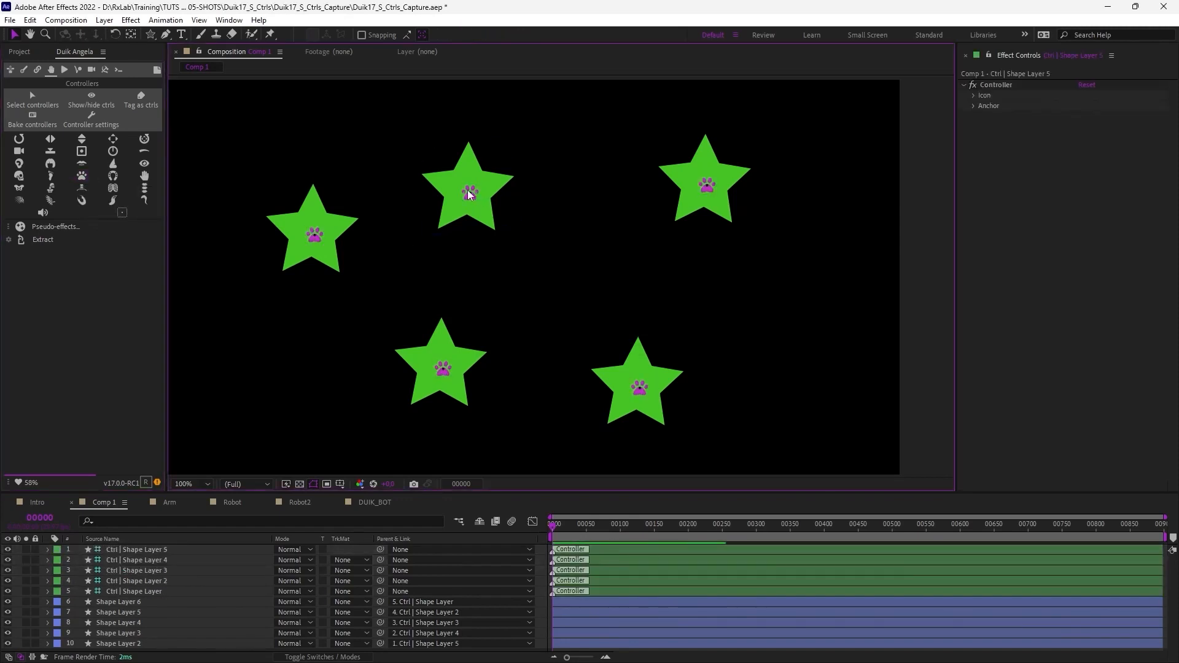
click(470, 192)
drag(470, 193, 492, 184)
key(ctrl+z)
mouse_move(444, 370)
mouse_down()
mouse_move(434, 398)
mouse_move(435, 365)
mouse_up()
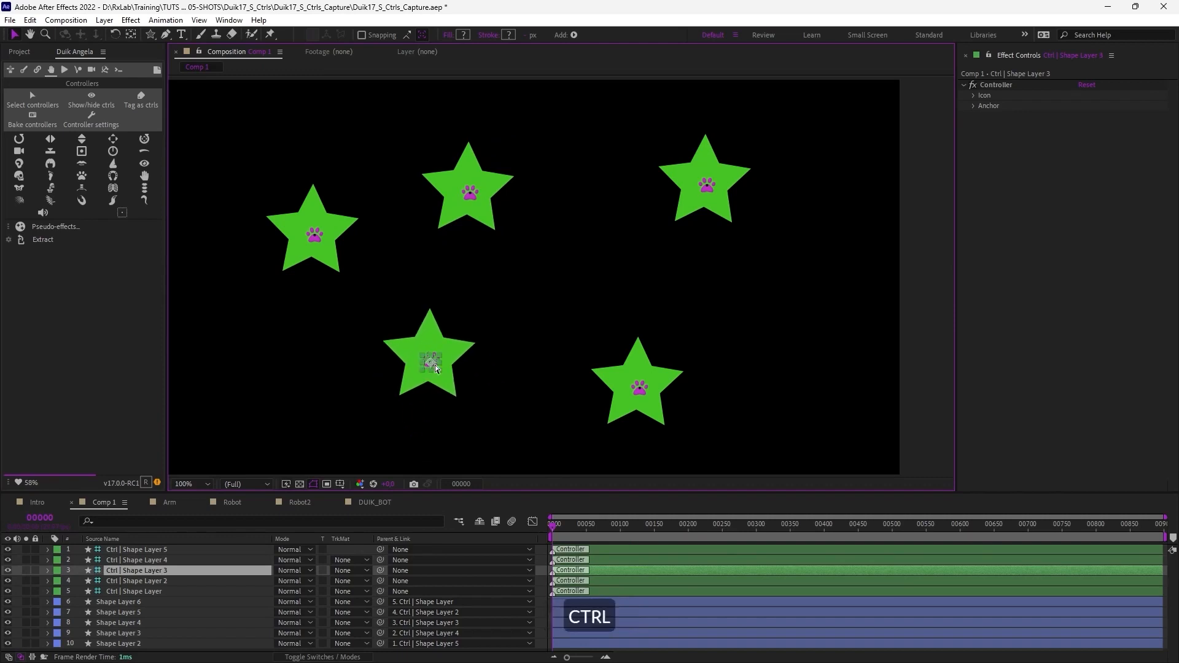
key(ctrl+z)
key(ctrl+z)
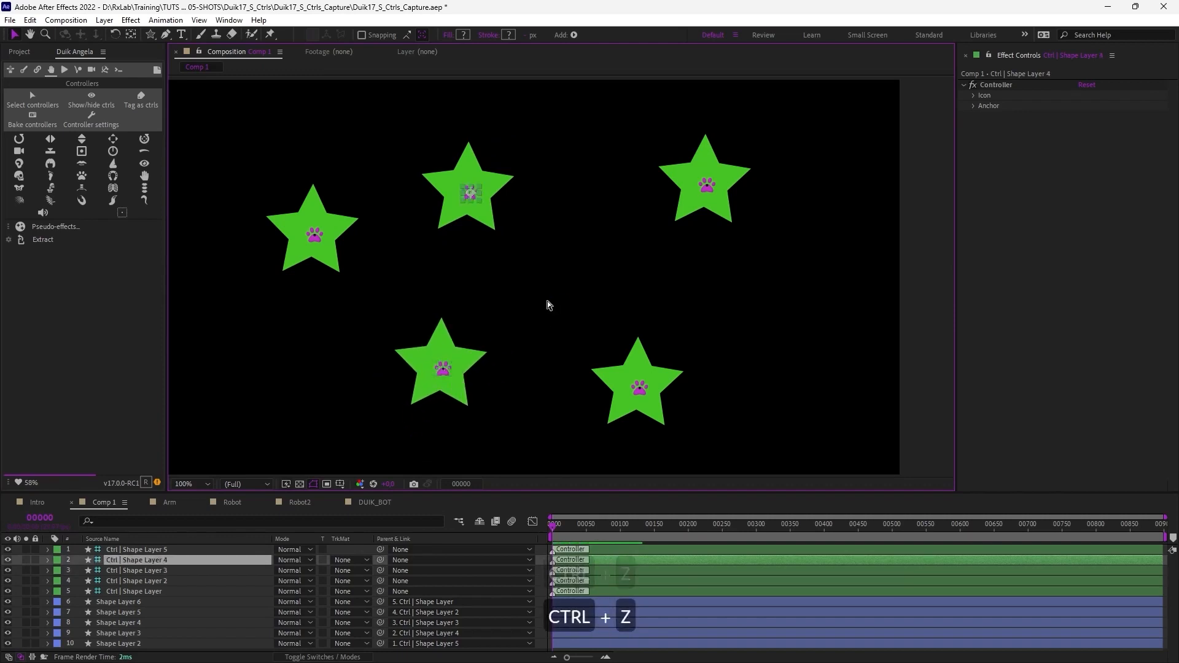
- Undo the creation of the five parented paw controllers
key(ctrl+z)
key(ctrl+z)
key(ctrl+z)
key(ctrl+shift+z)
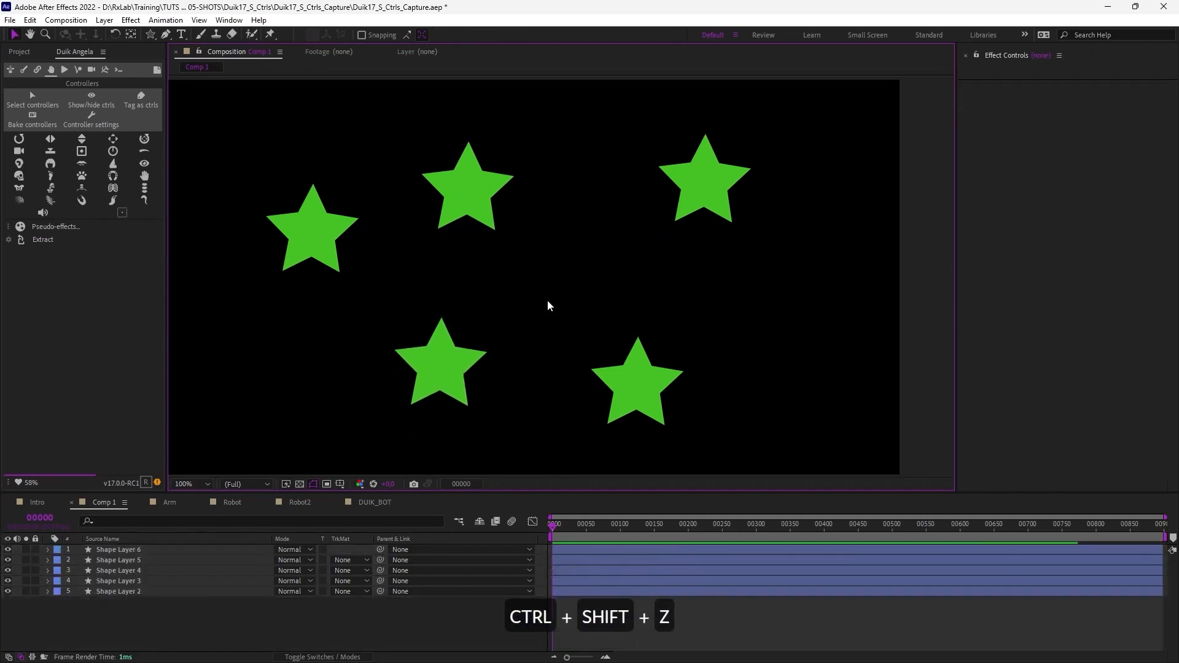
- Move the Shape Layer 2 and Shape Layer 3 stars to the left and parent Shape Layer 2 to Shape Layer 3
click(458, 197)
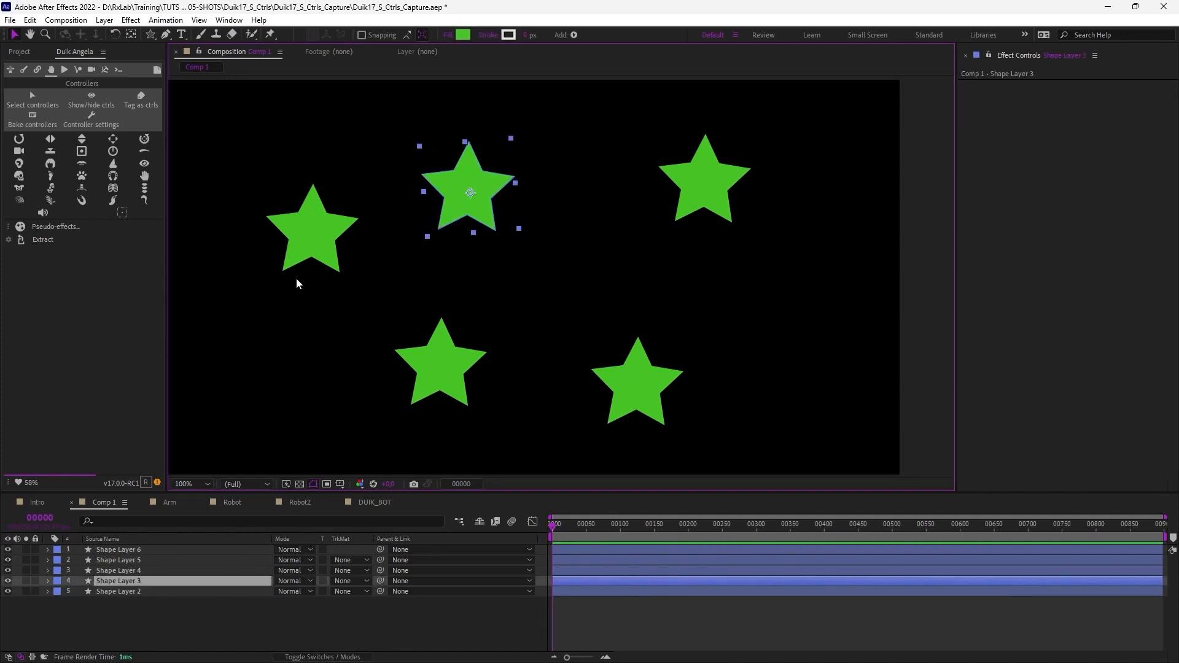
click(334, 236)
drag(334, 237, 285, 237)
drag(460, 204, 408, 223)
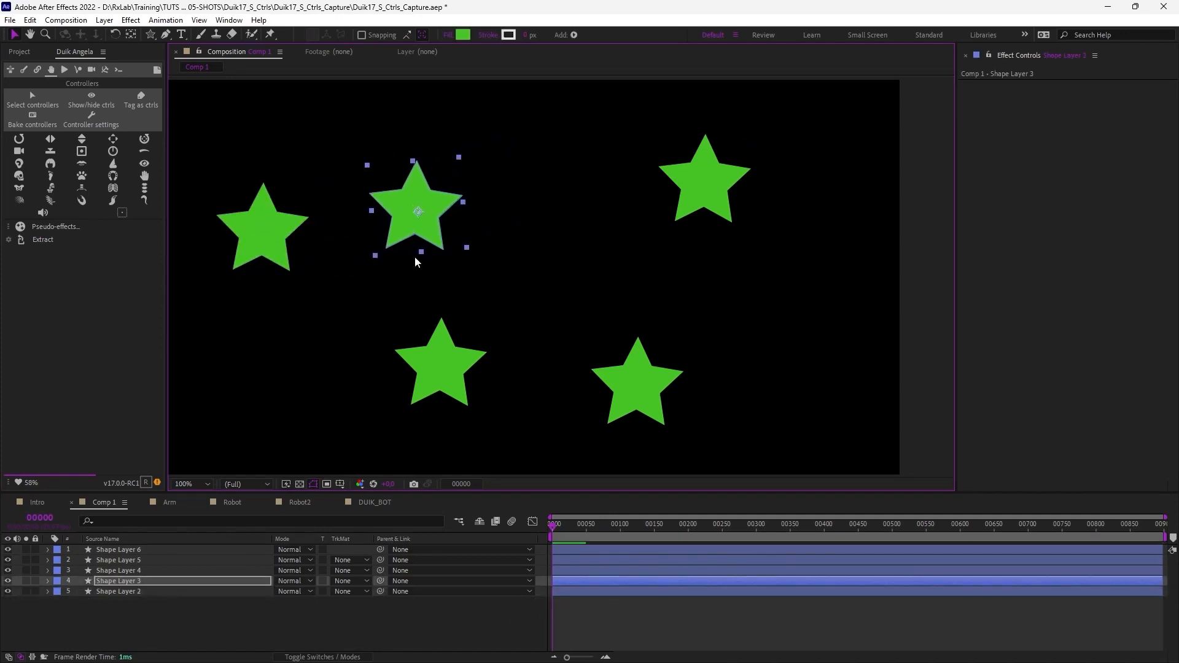
drag(380, 592, 374, 581)
click(370, 614)
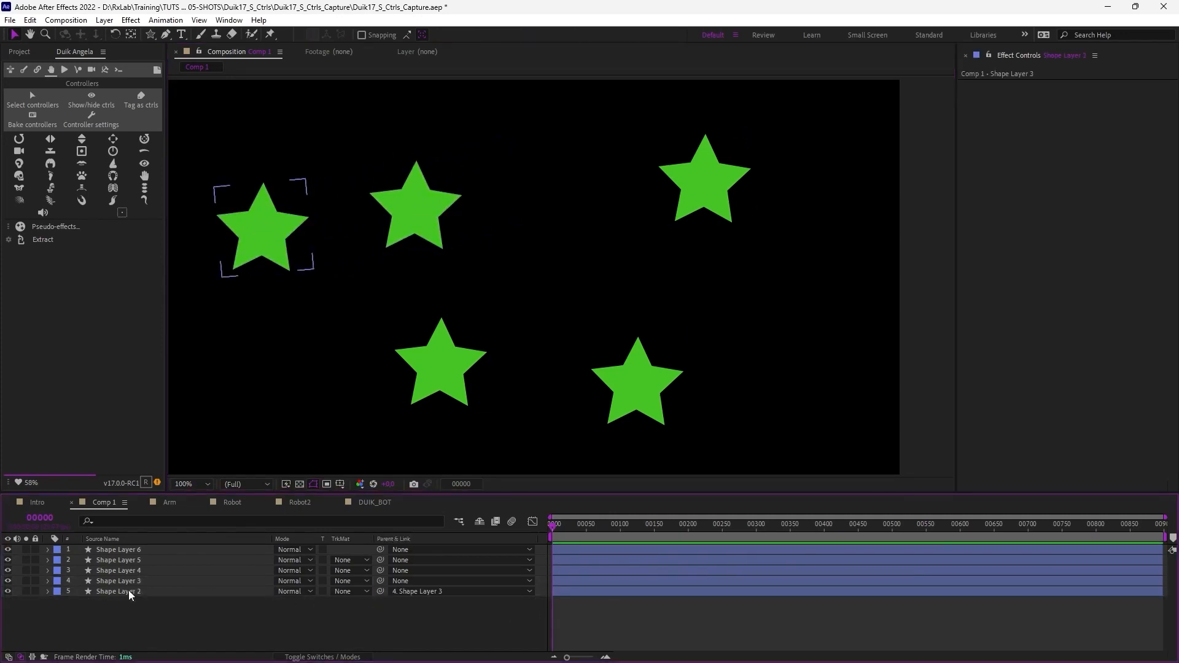
- Test the parenting by moving the Shape Layer 3 star slightly right and adjusting the position of the Shape Layer 2 star
click(128, 591)
drag(262, 235, 267, 239)
click(415, 212)
drag(417, 215, 440, 215)
click(285, 245)
drag(284, 245, 292, 248)
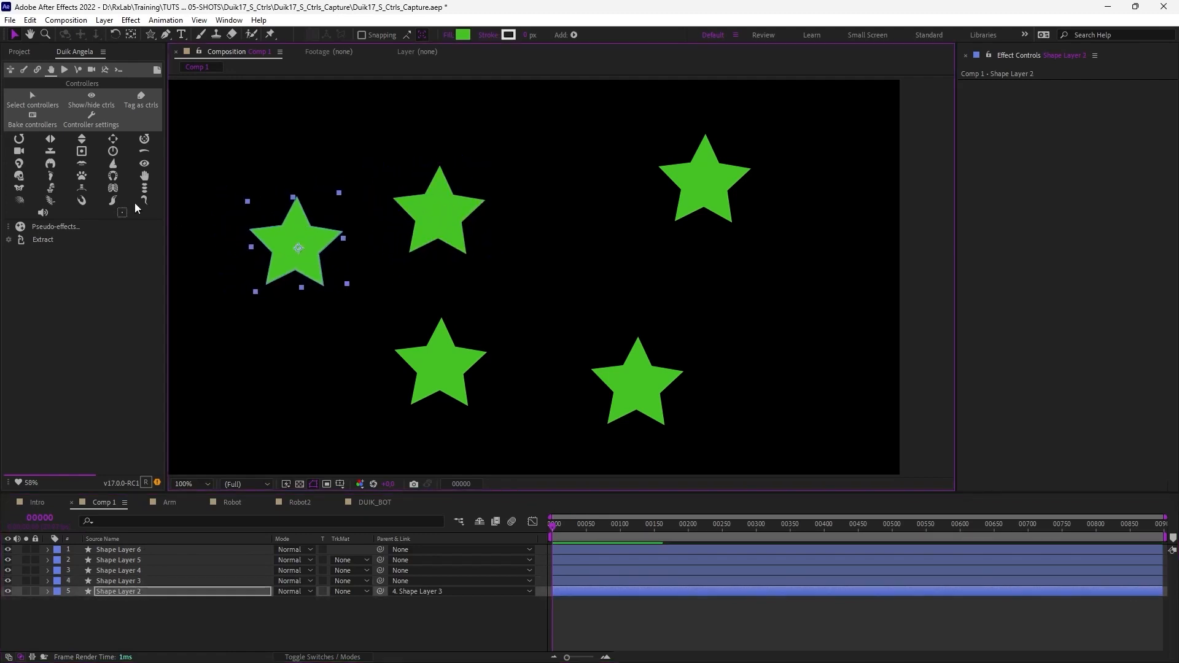
- Create a paw controller on Shape Layer 2 with the star parented to it, and test by moving the controller and Shape Layer 3
ctrl+click(82, 176)
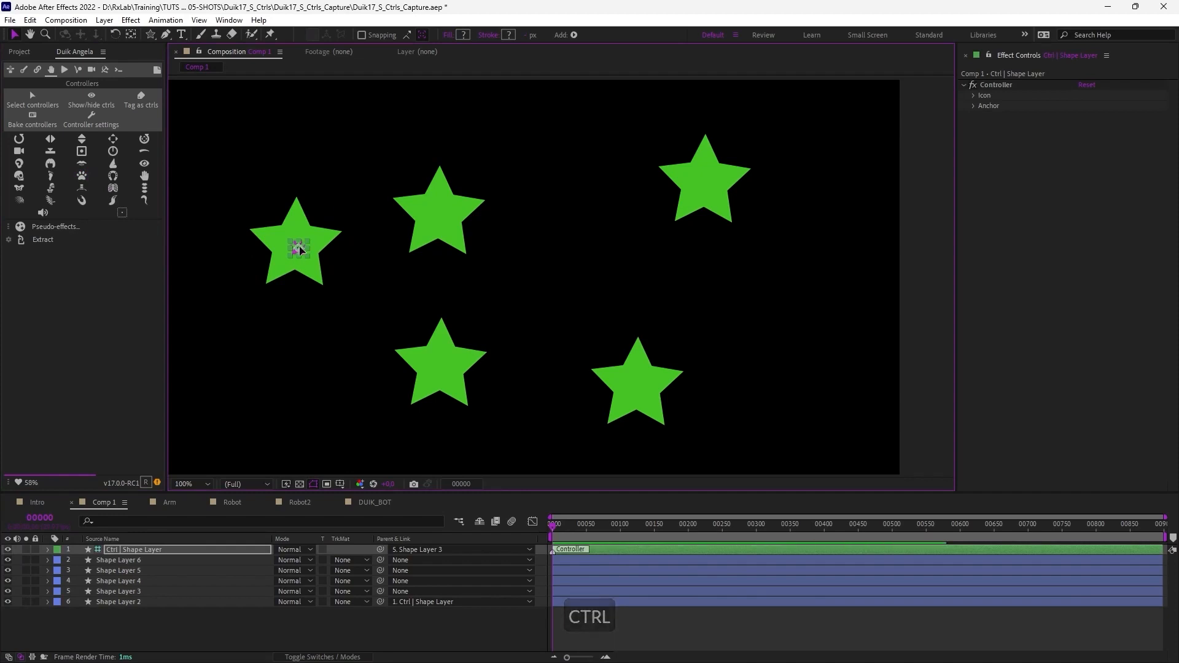
mouse_move(297, 248)
mouse_down()
mouse_move(324, 255)
mouse_move(292, 251)
mouse_up()
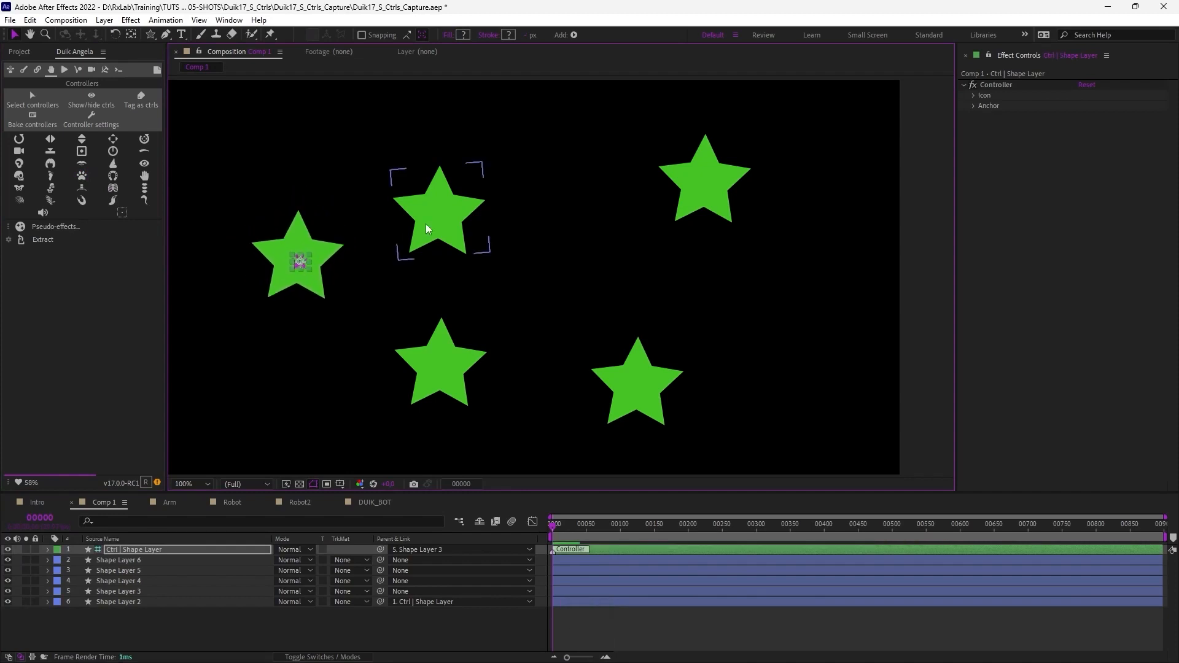
mouse_move(425, 223)
mouse_down()
mouse_move(409, 206)
mouse_move(402, 240)
mouse_move(421, 185)
mouse_move(430, 203)
mouse_up()
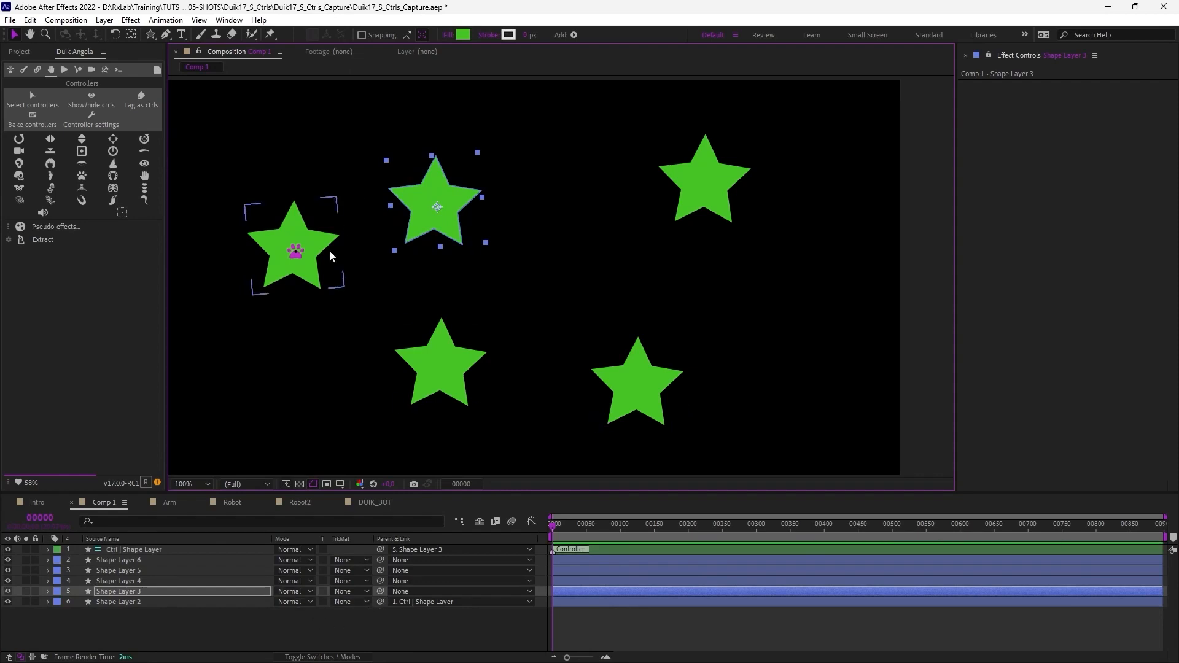
mouse_move(296, 252)
mouse_down()
mouse_move(301, 260)
mouse_move(317, 239)
mouse_move(307, 249)
mouse_up()
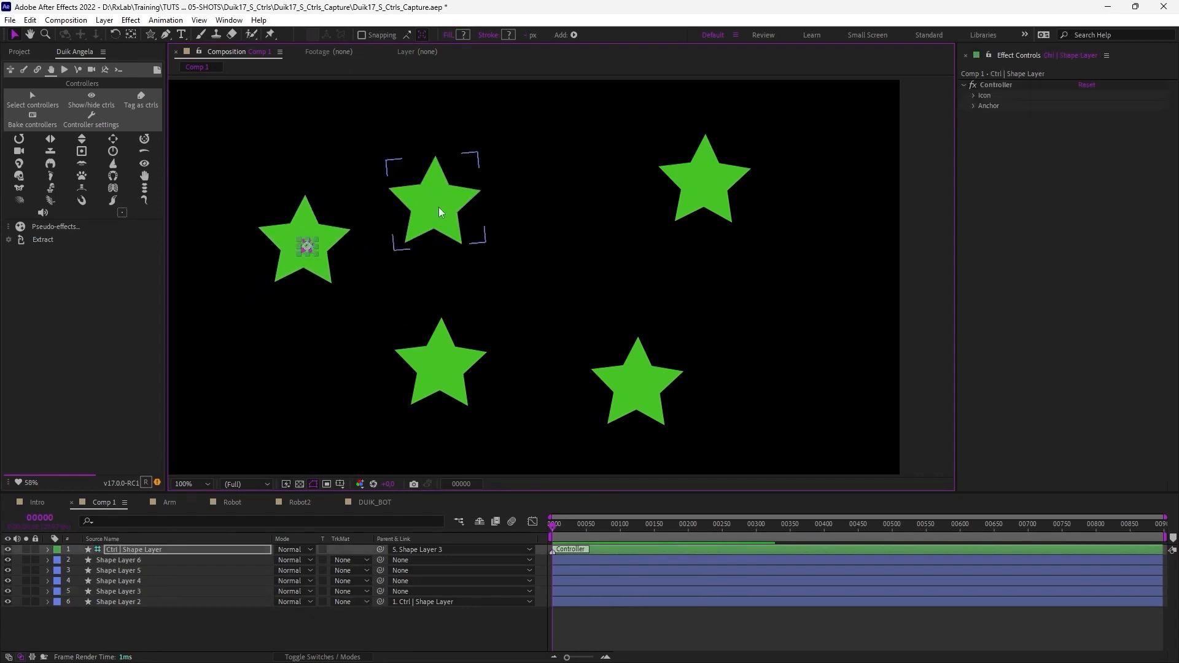
mouse_move(439, 208)
mouse_down()
mouse_move(464, 189)
mouse_move(430, 201)
mouse_up()
- Undo the test moves and the paw controller's creation, and remove Shape Layer 2's parent
key(ctrl+z)
key(ctrl+z)
key(ctrl+z)
key(ctrl+z)
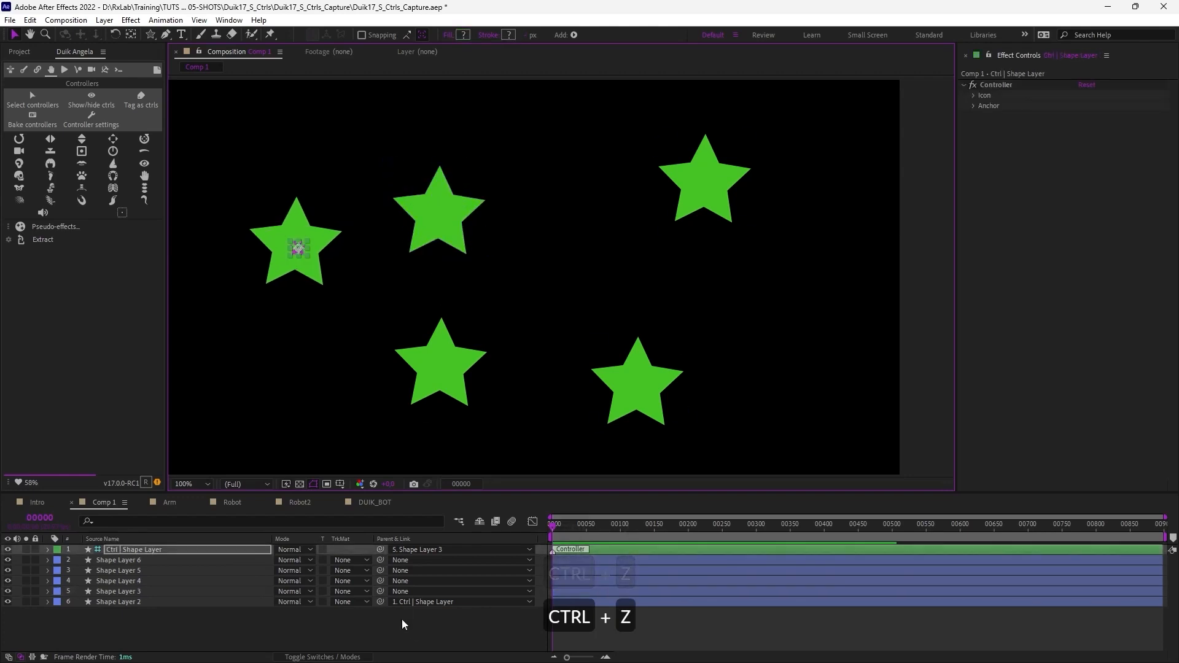
key(ctrl+z)
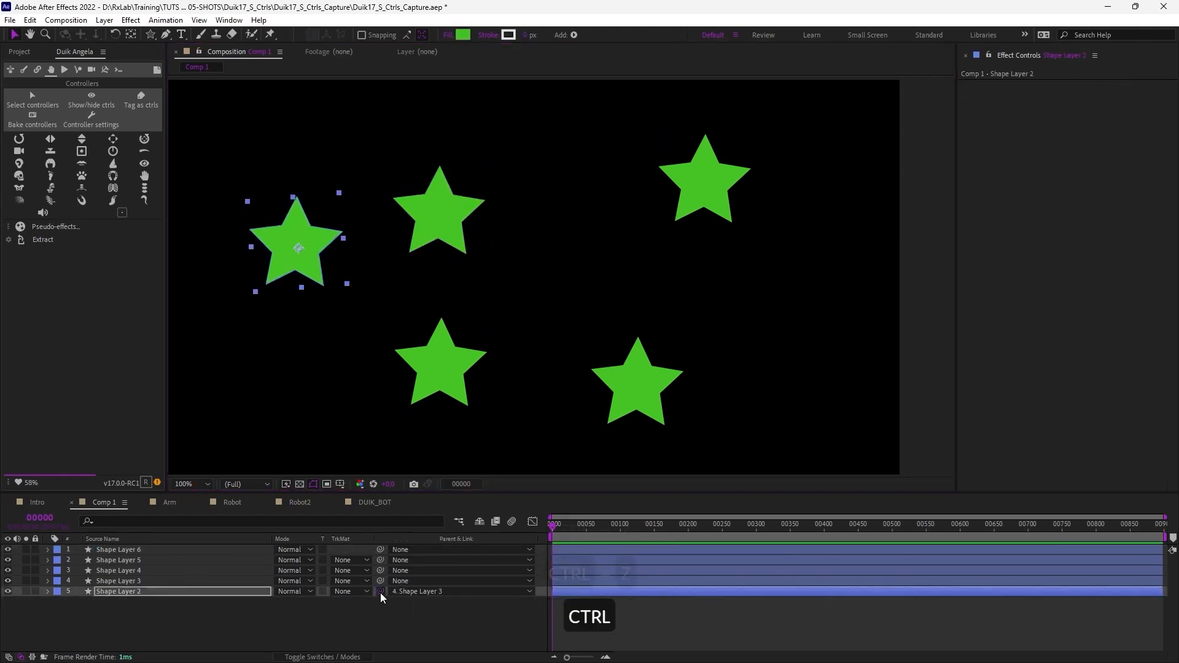
key(ctrl+z)
- Create one shared paw controller for Shape Layers 2, 3 and 4 with the three stars parented to it
drag(163, 613, 146, 549)
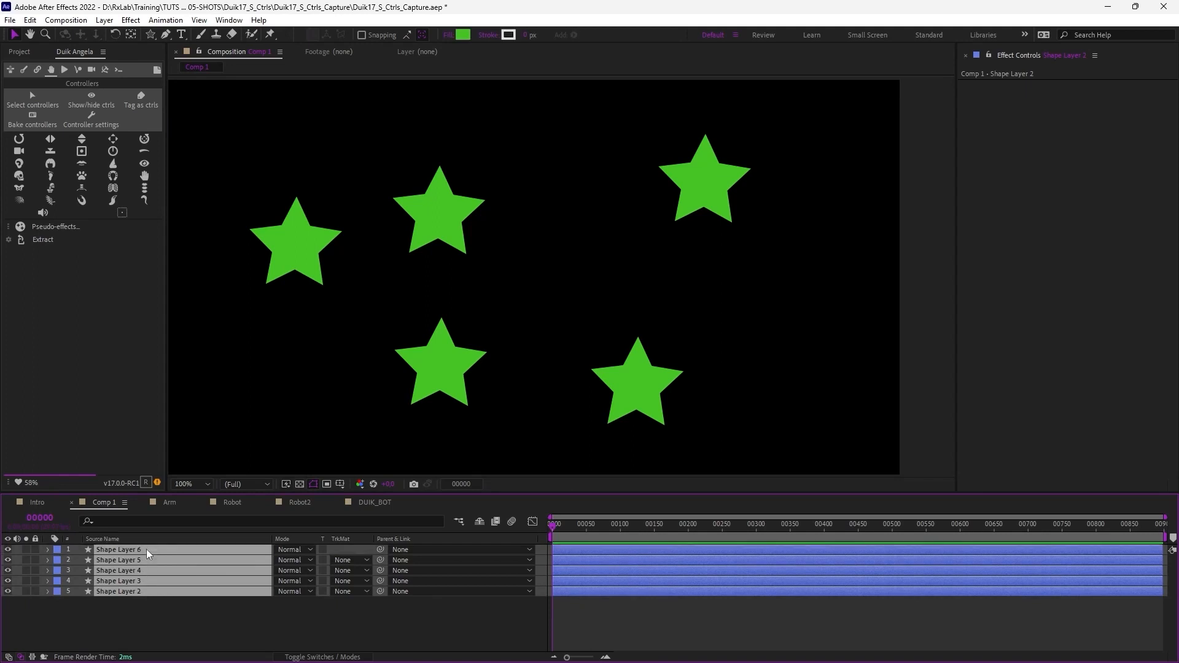
drag(593, 111, 310, 376)
drag(239, 141, 483, 446)
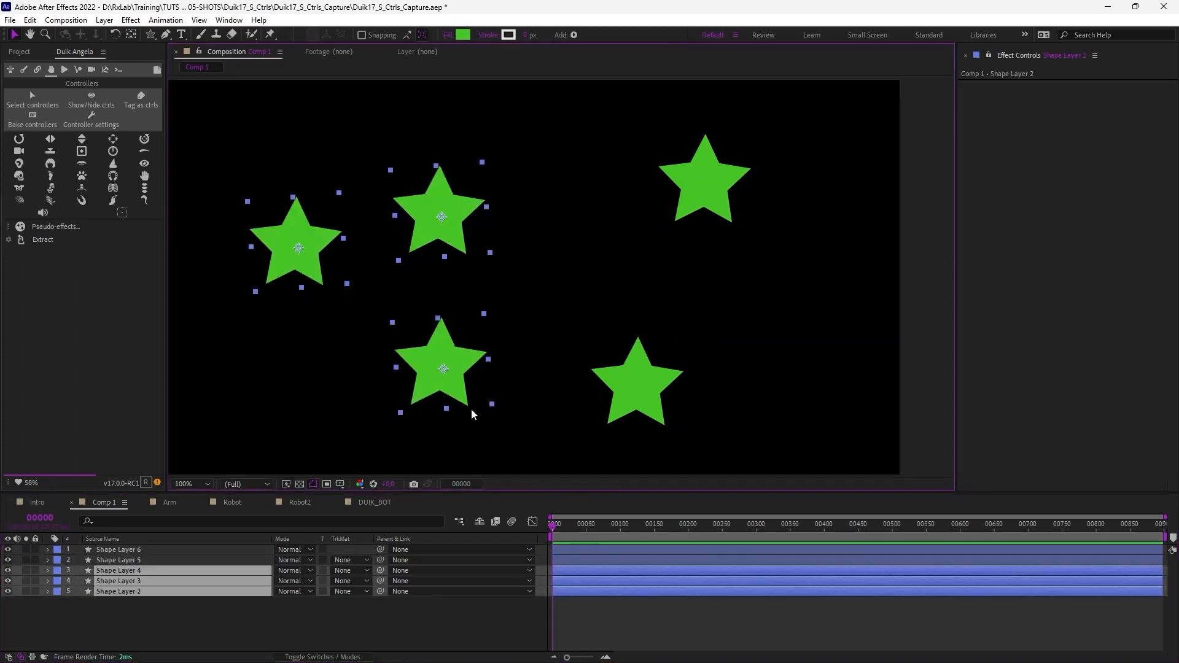
ctrl+alt+click(82, 176)
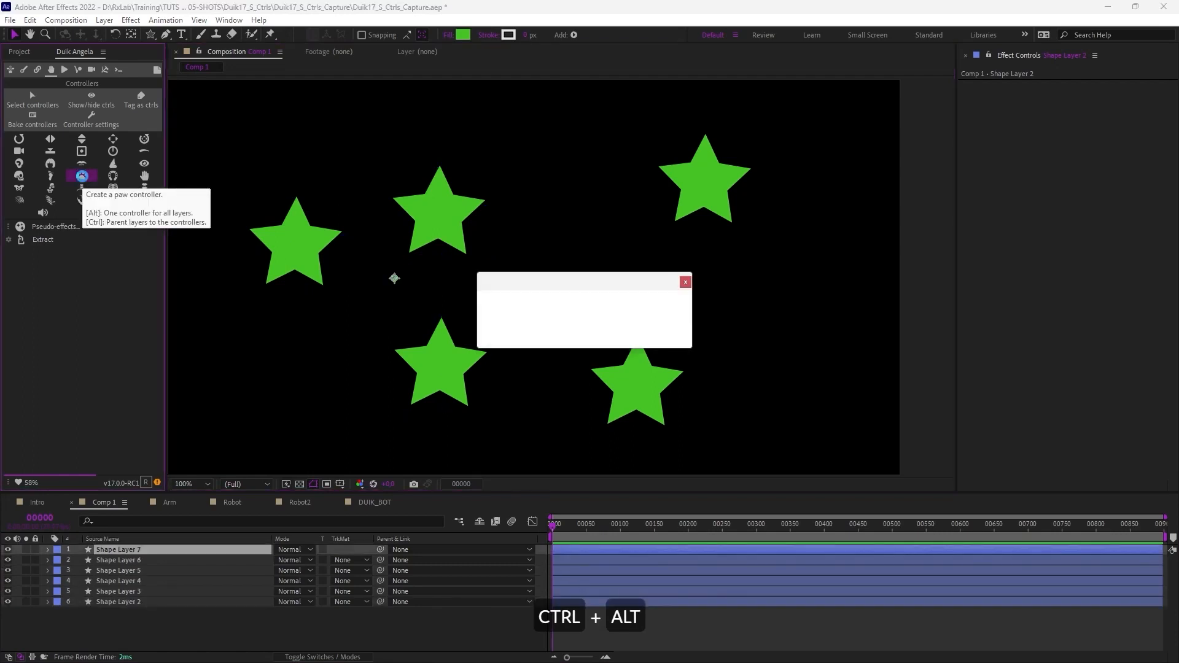
- Test the shared paw controller by moving it and trying the Rotation tool, undoing the last change and returning to the Selection tool
mouse_move(396, 280)
mouse_down()
mouse_move(376, 258)
mouse_move(391, 324)
mouse_move(434, 215)
mouse_move(390, 276)
mouse_move(414, 282)
mouse_up()
key(w)
key(ctrl+z)
key(v)
click(486, 287)
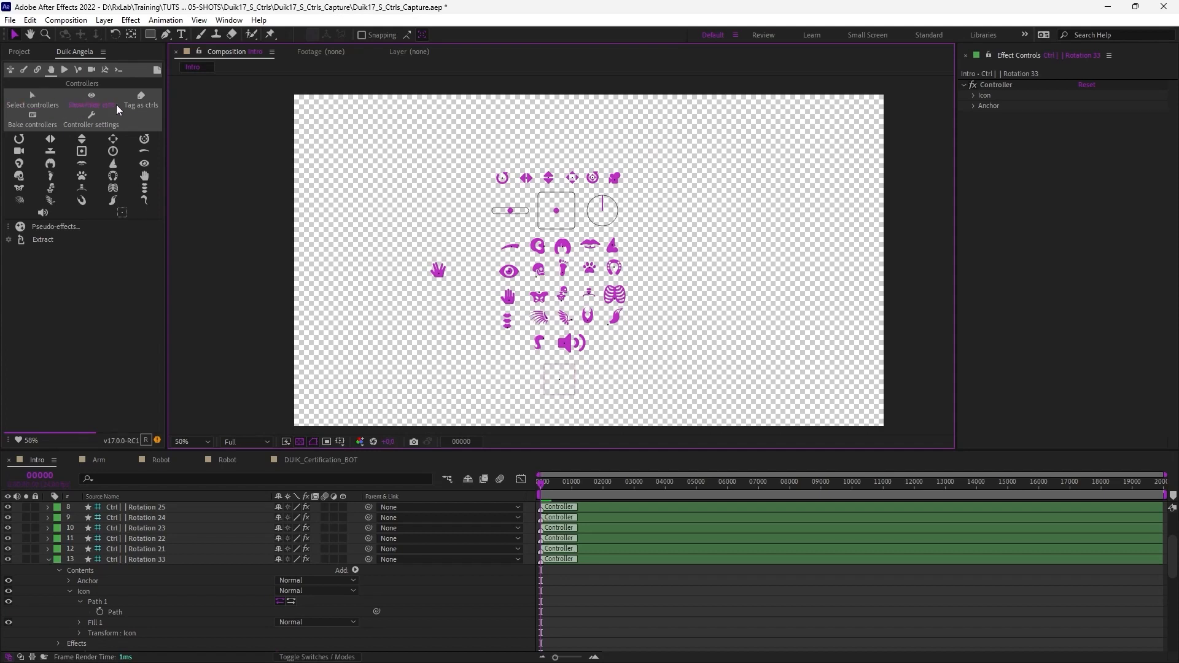
- Select all controllers in the Intro composition and toggle their visibility, repeating the toggle with nothing selected
click(34, 98)
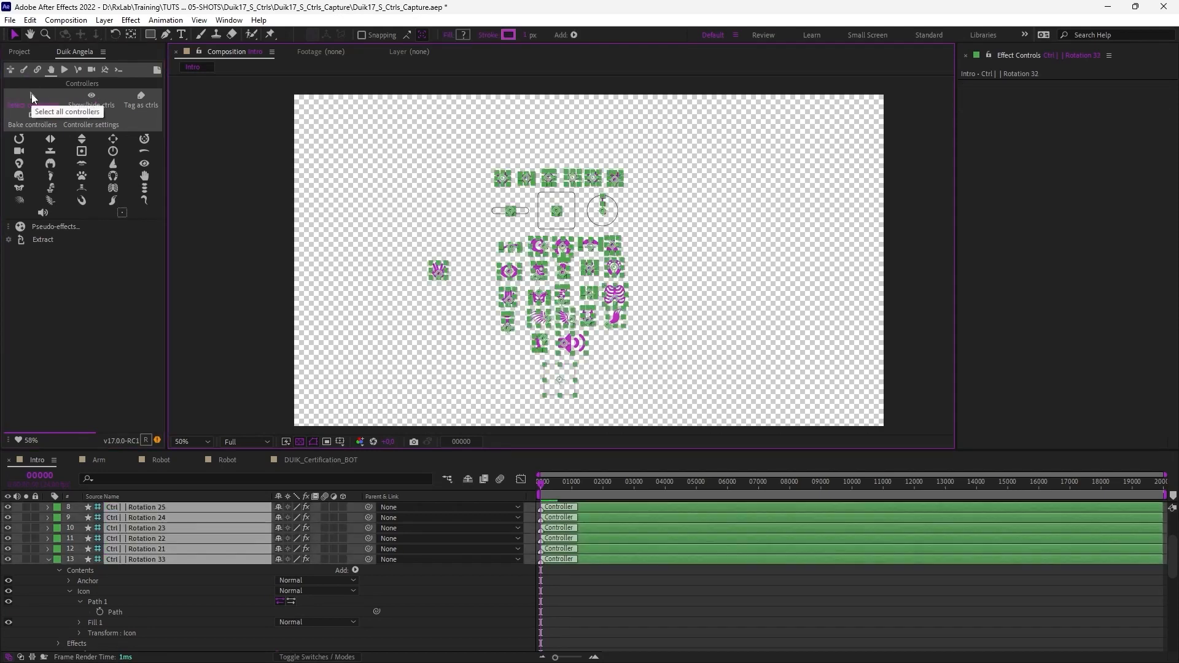
click(92, 95)
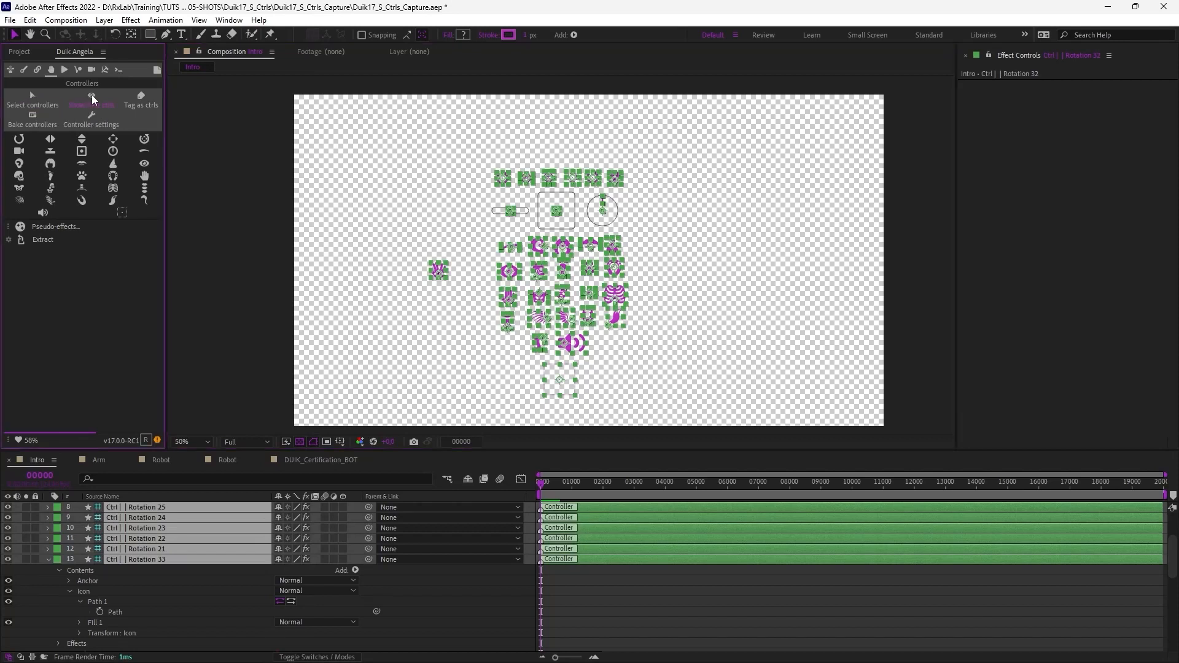
click(91, 96)
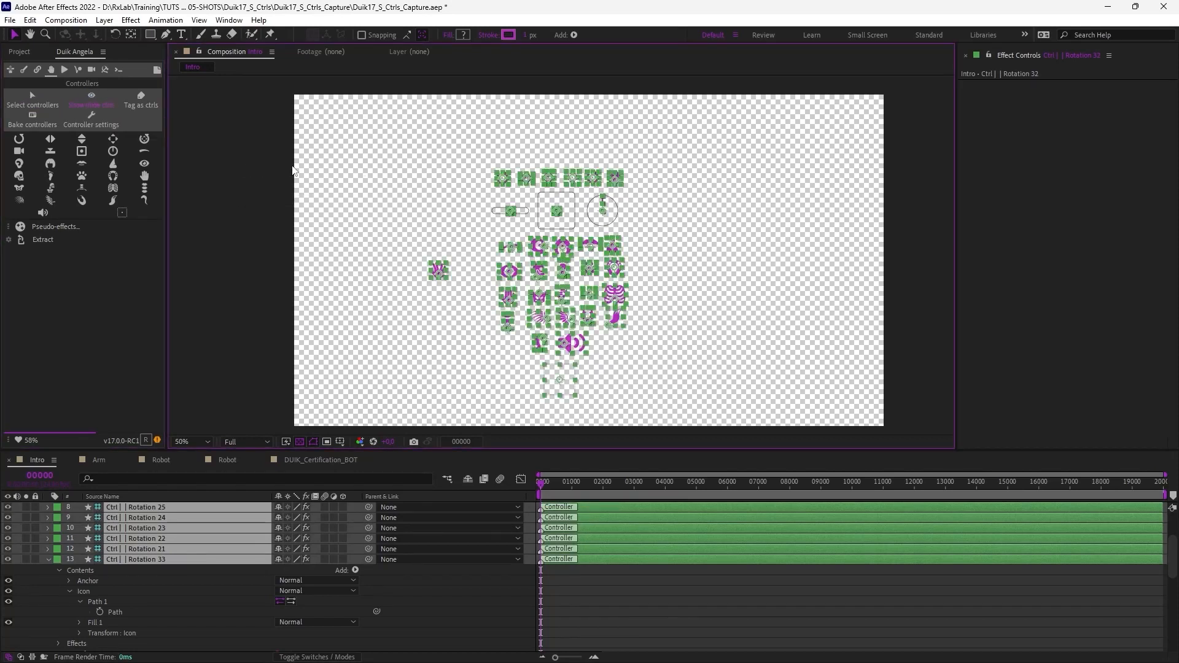
click(294, 170)
click(92, 95)
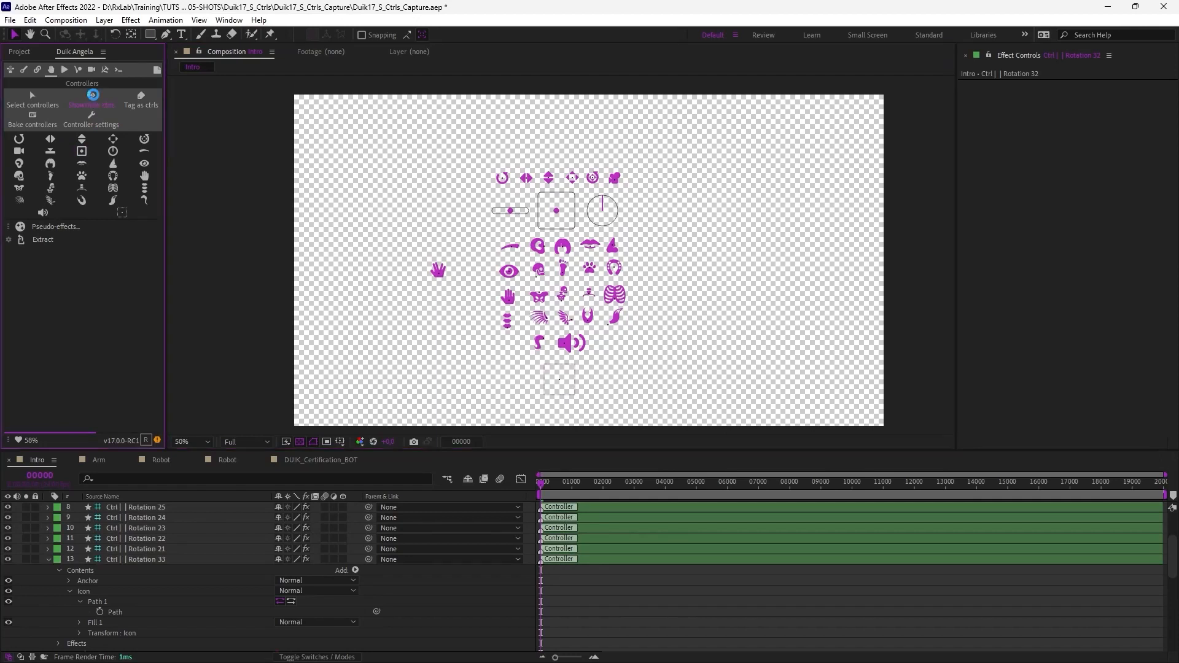
click(92, 95)
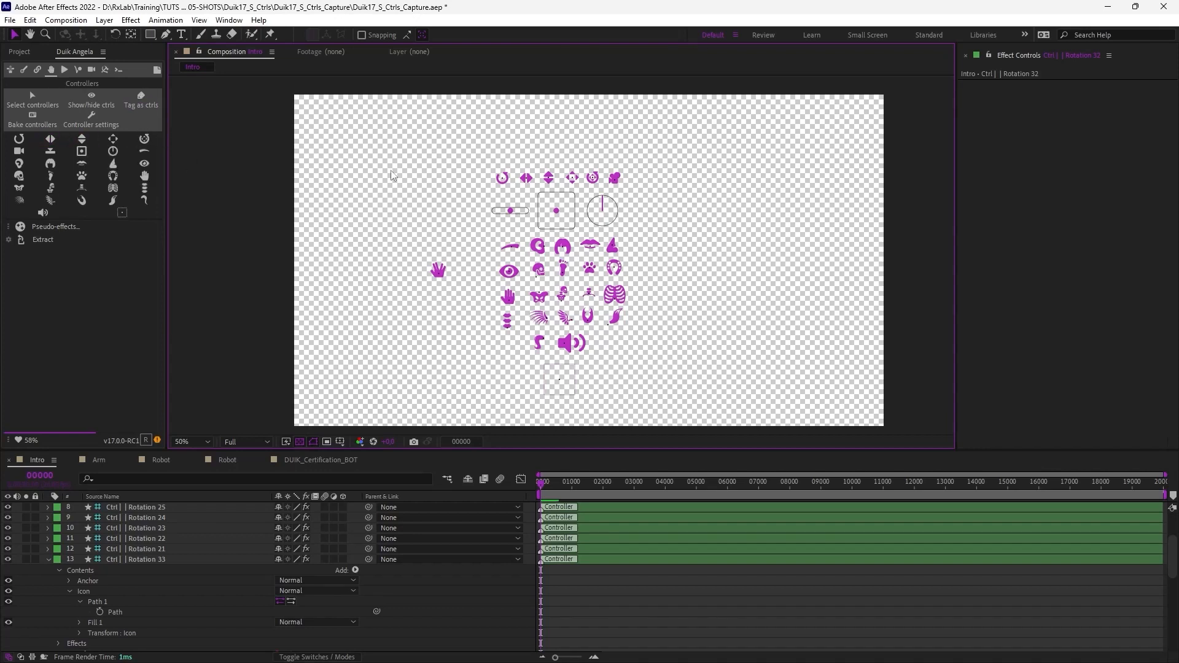
- Enlarge and rotate the icon of the separate hand controller using its Controller effect's Size and Orientation
drag(368, 148, 711, 407)
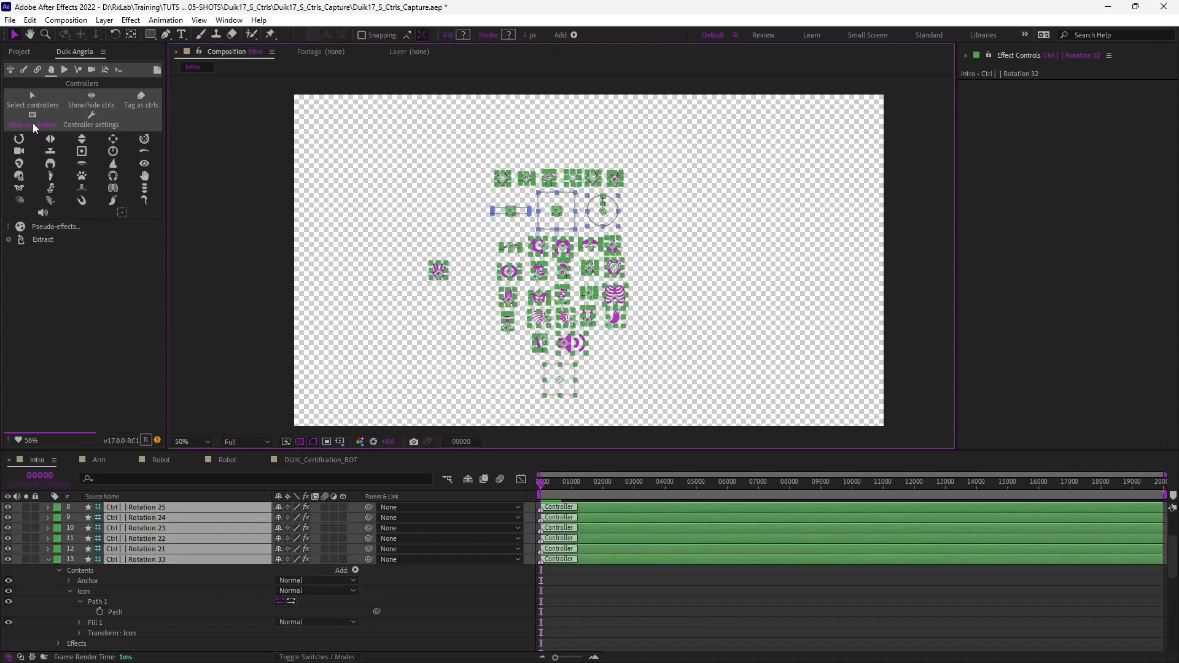
click(35, 121)
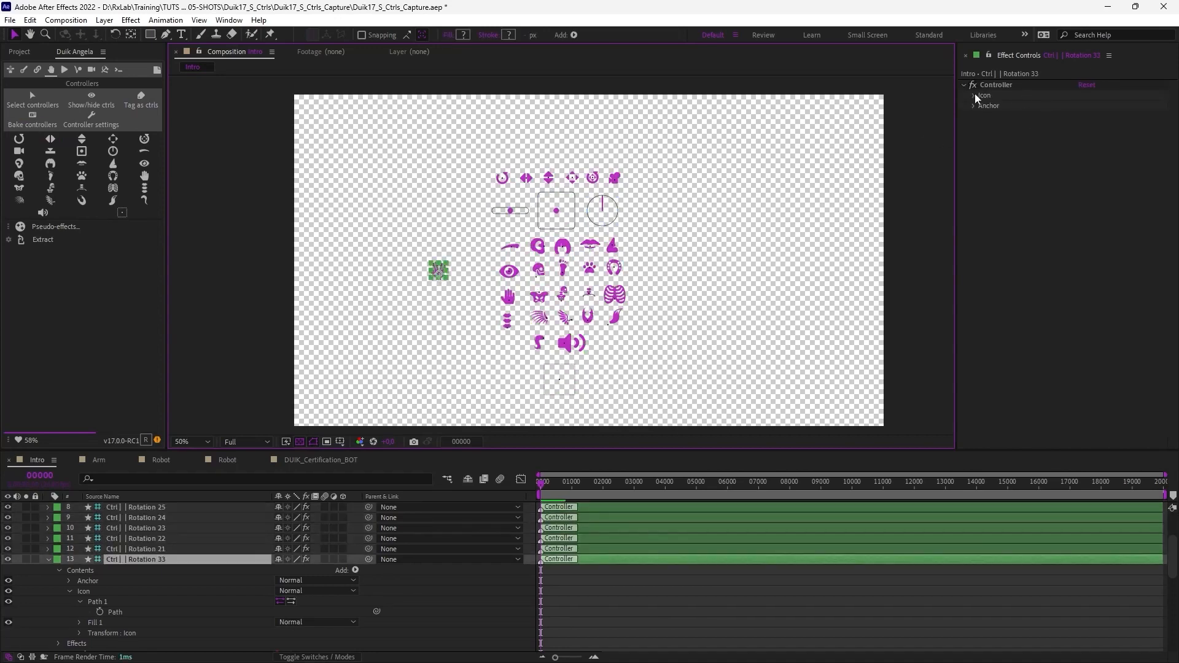
click(975, 96)
mouse_move(1086, 126)
mouse_down()
mouse_move(1109, 127)
mouse_move(1083, 148)
mouse_up()
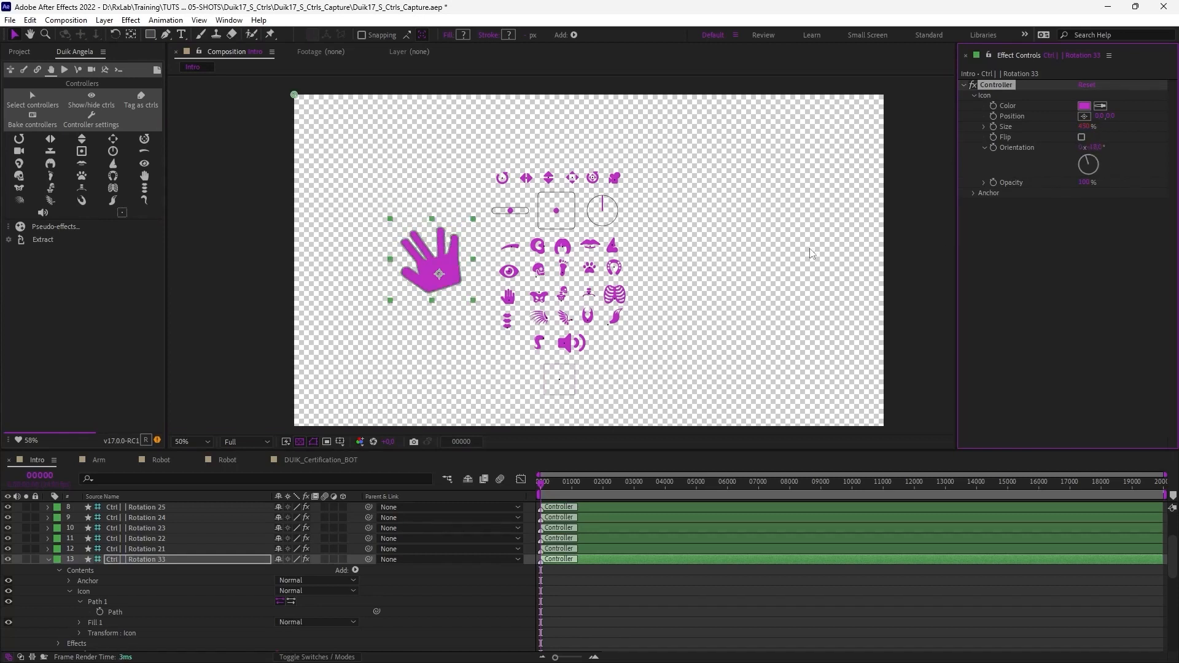
click(729, 230)
- Bake the hand controller's appearance and test the baked controller by moving it in the composition
click(422, 261)
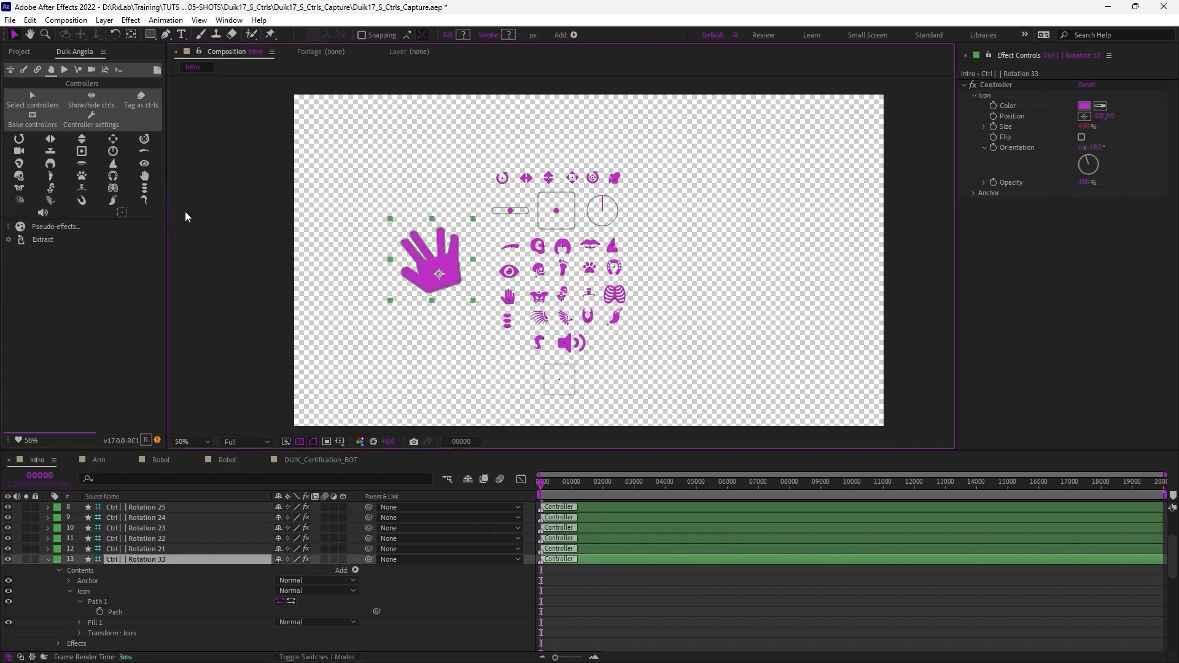
click(39, 121)
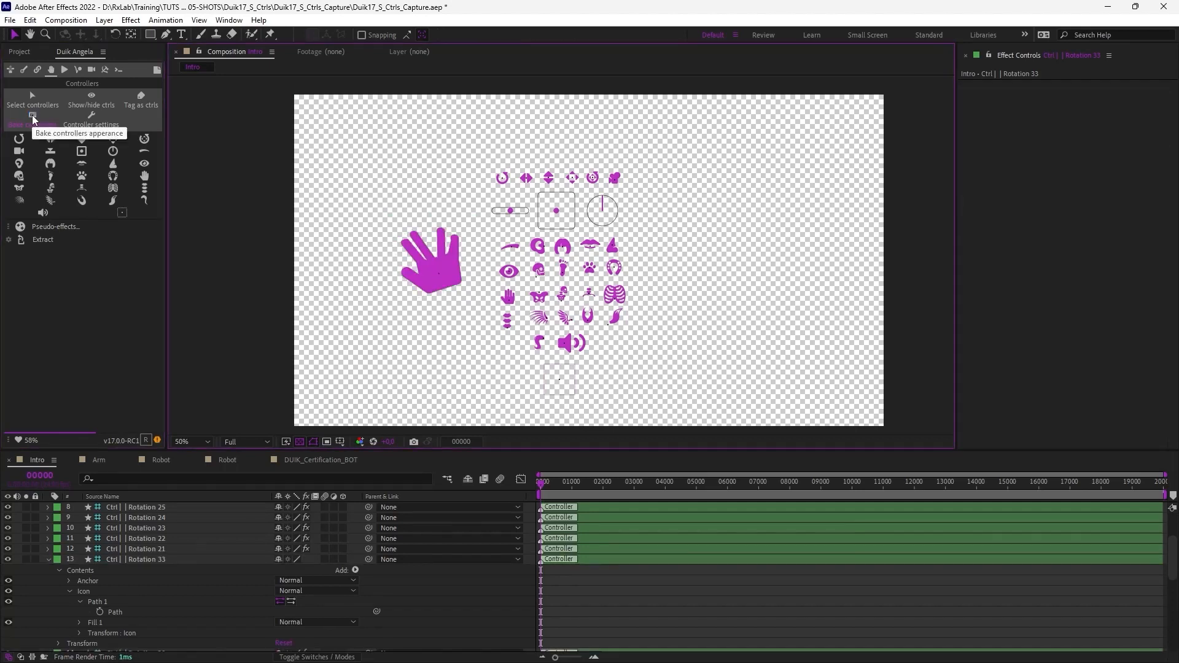
click(451, 276)
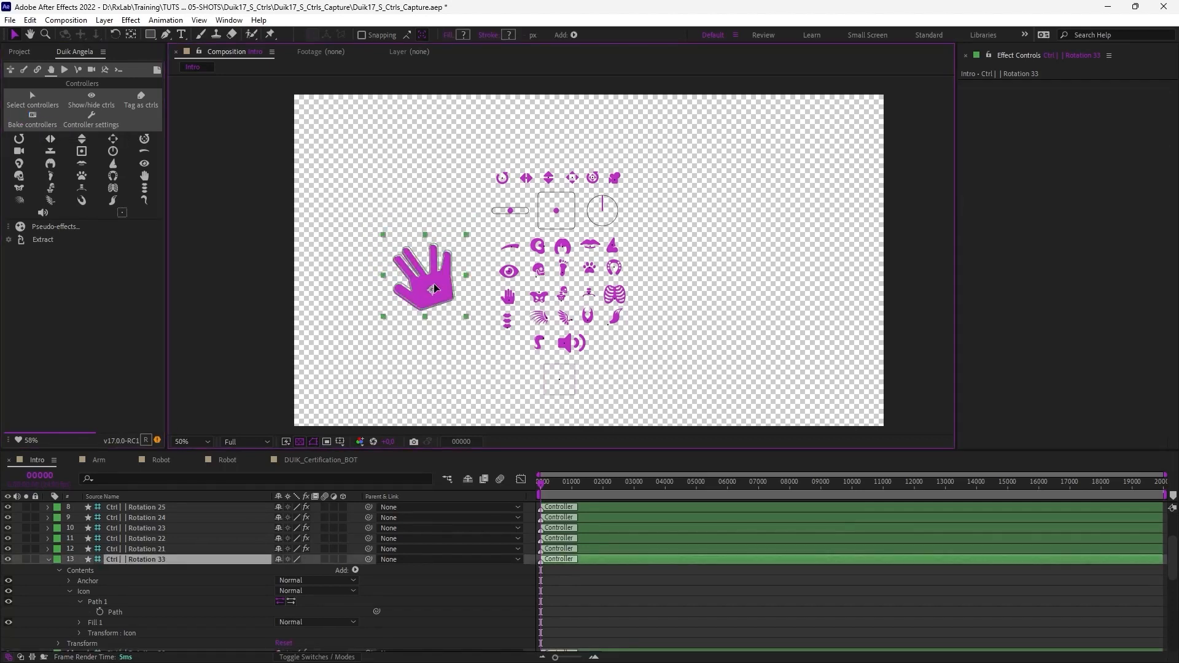
click(337, 273)
click(440, 271)
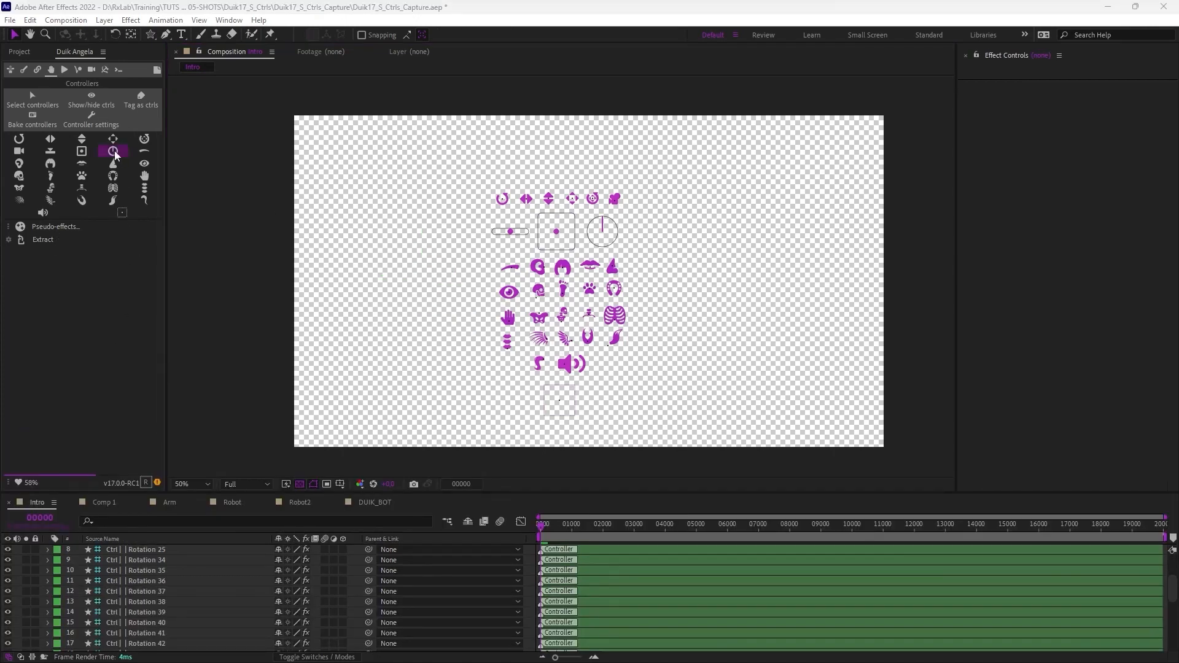
- Enable a random color in the controller settings for the two rows of controllers from the eye to the ribcage
click(90, 115)
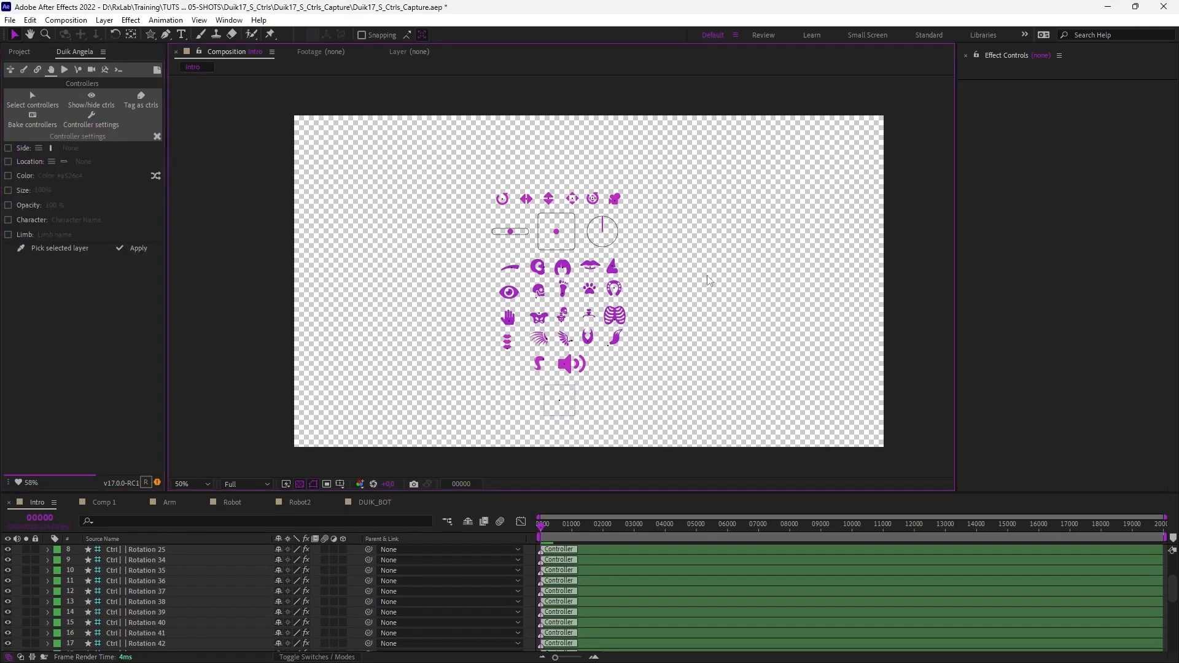
drag(710, 280, 460, 336)
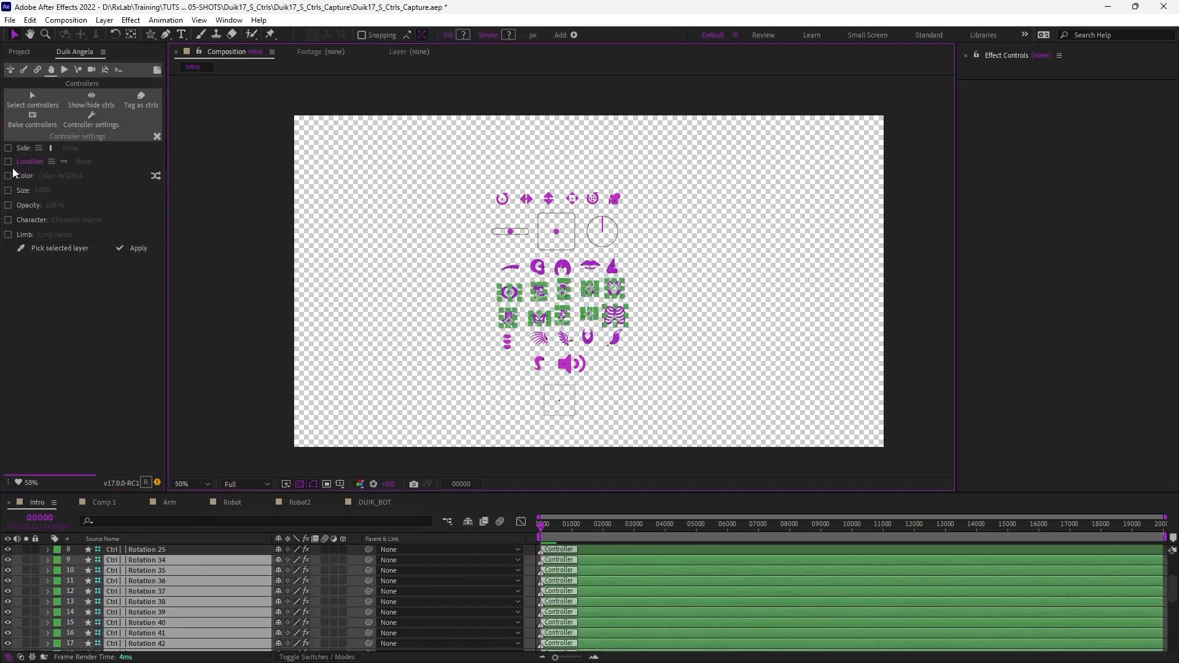
click(24, 176)
click(156, 177)
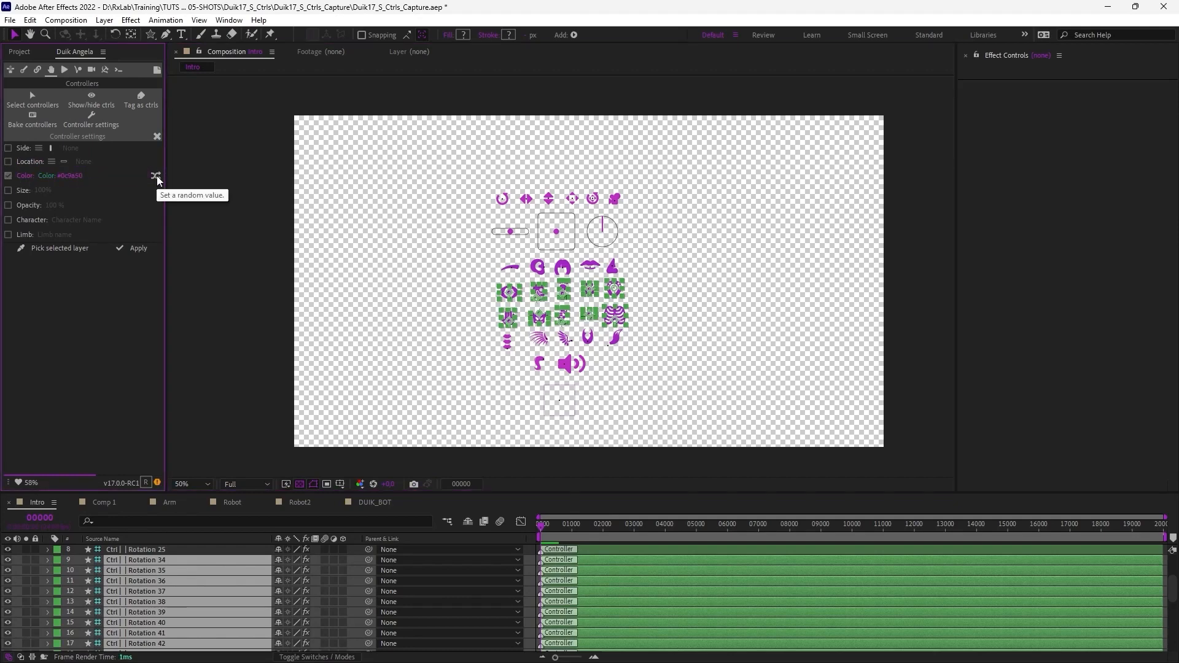
- Enable the size setting at 50% and apply the controller settings to the selected controllers
click(23, 190)
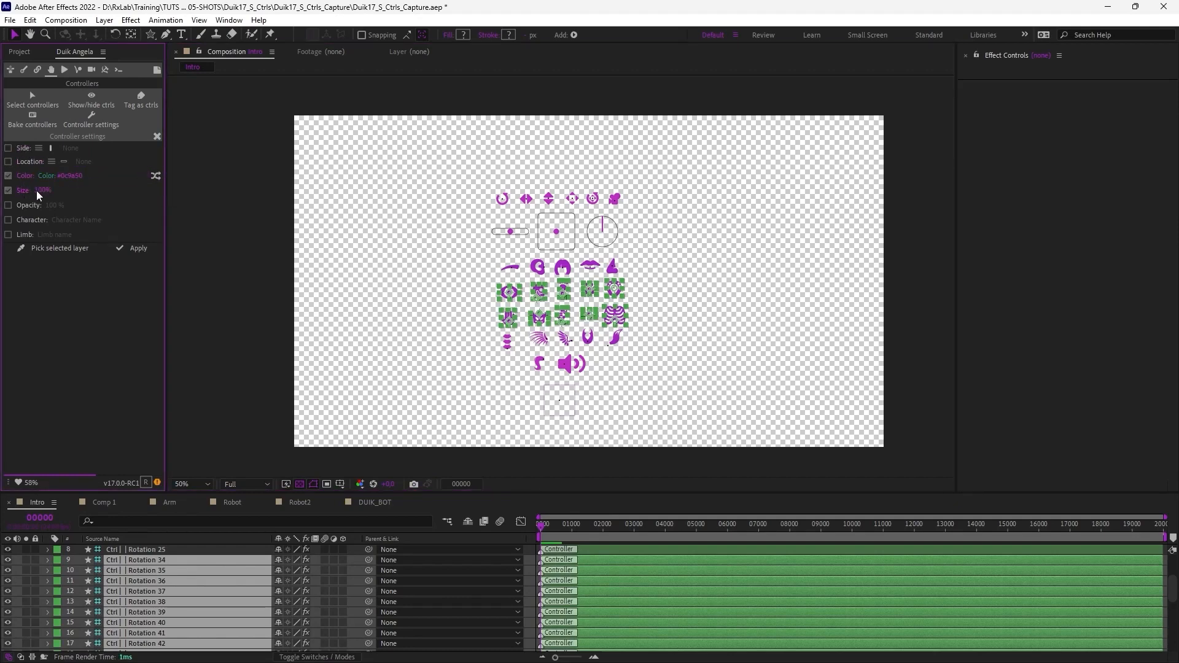
click(41, 190)
text(50)
key(Return)
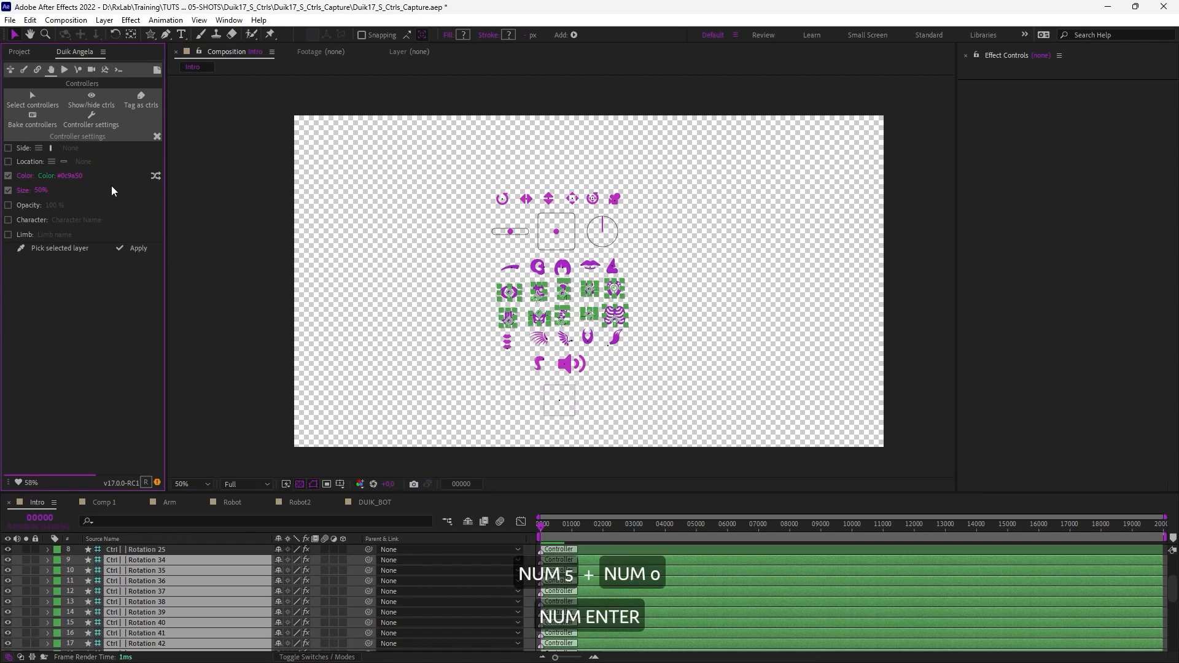
click(138, 248)
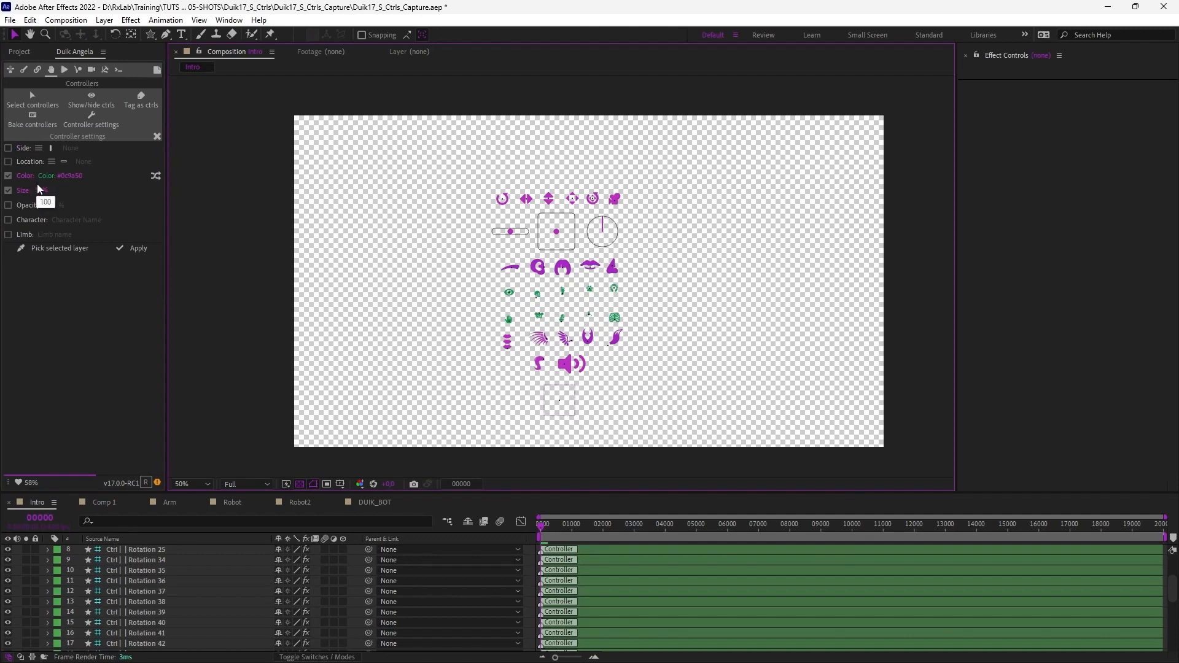
- Auto-rig the bones and hand controller in the Arm composition and bend the arm by moving the controller upward
click(24, 70)
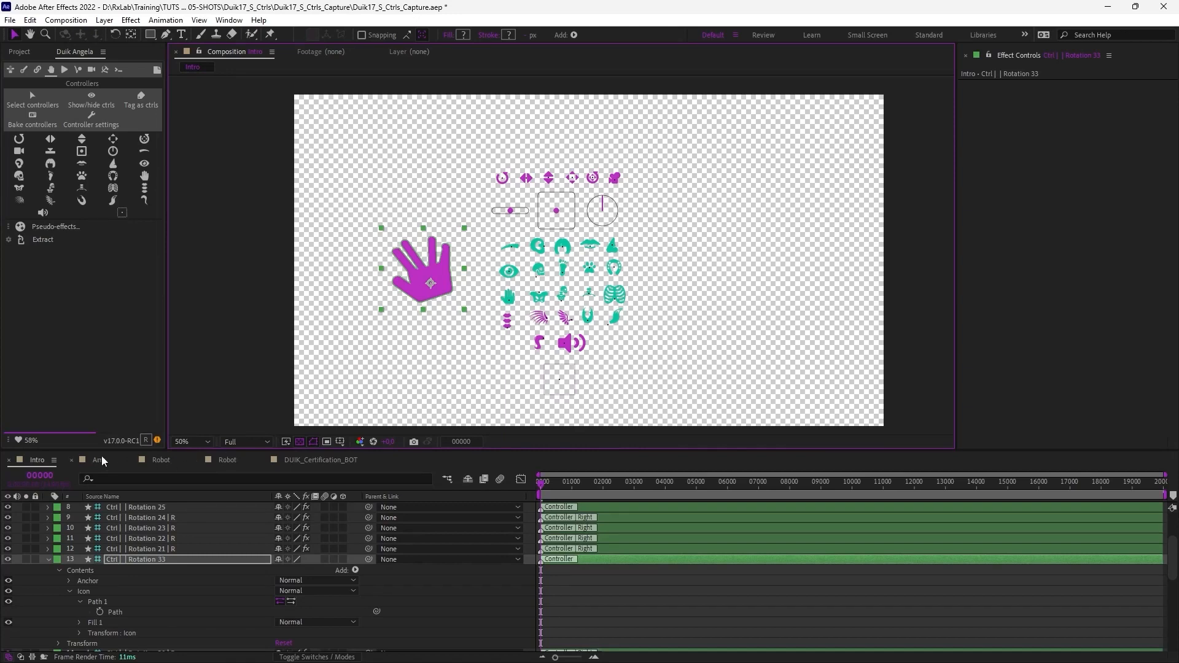
click(345, 324)
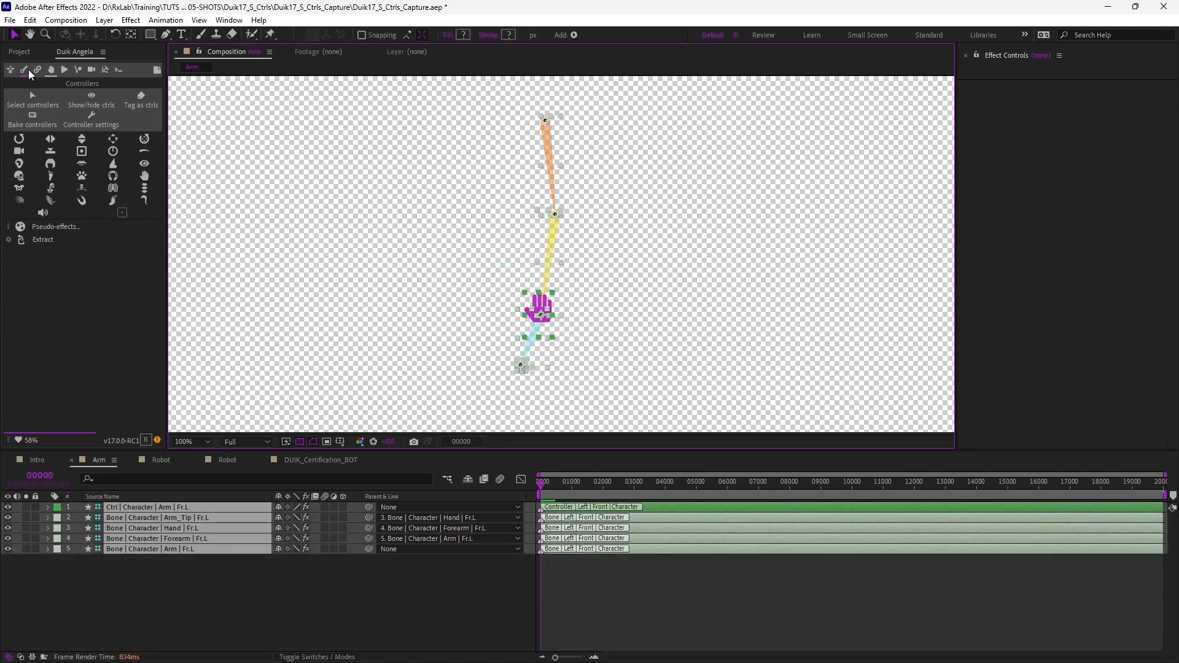
click(24, 70)
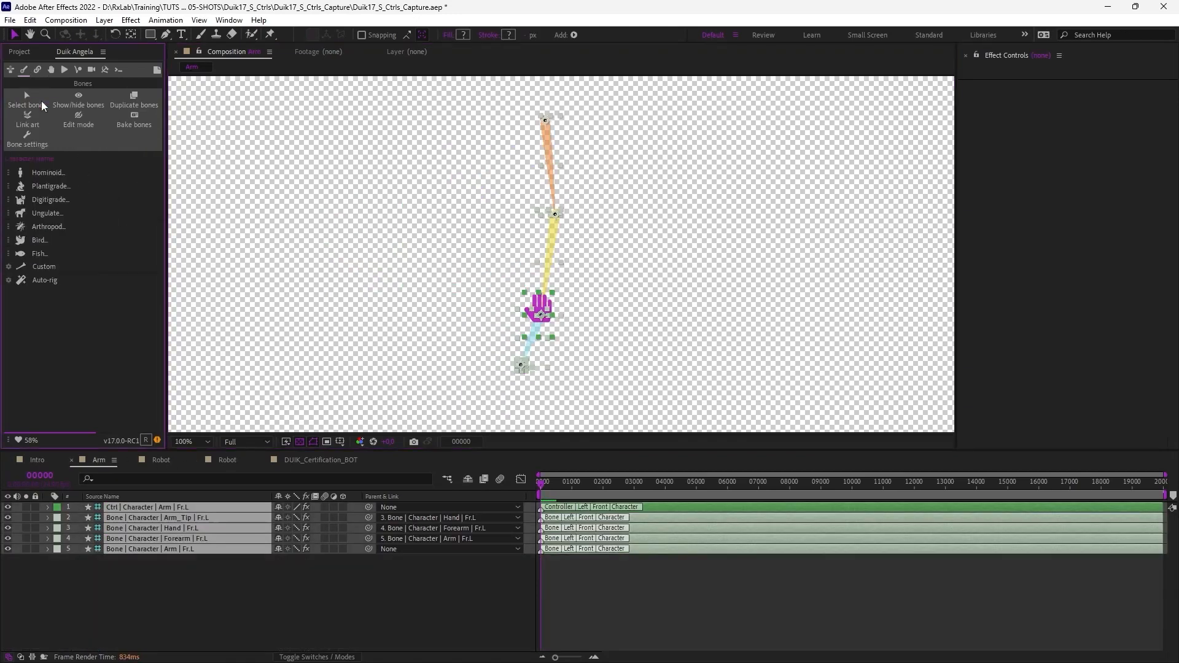
click(43, 282)
click(645, 377)
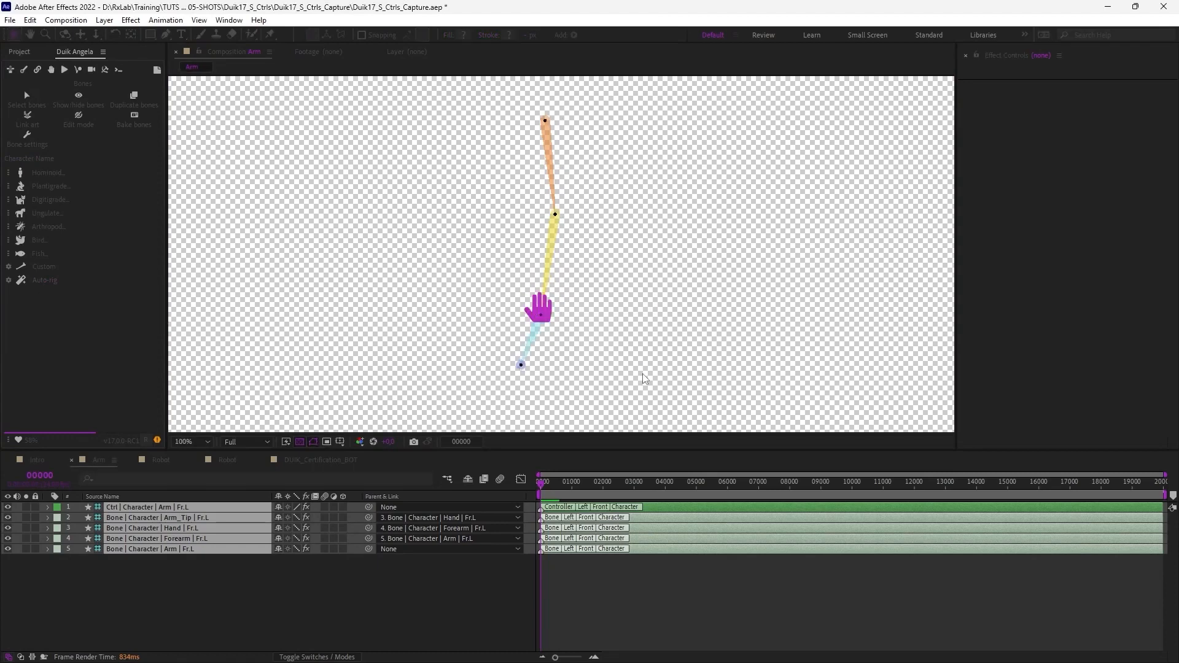
drag(543, 308, 540, 269)
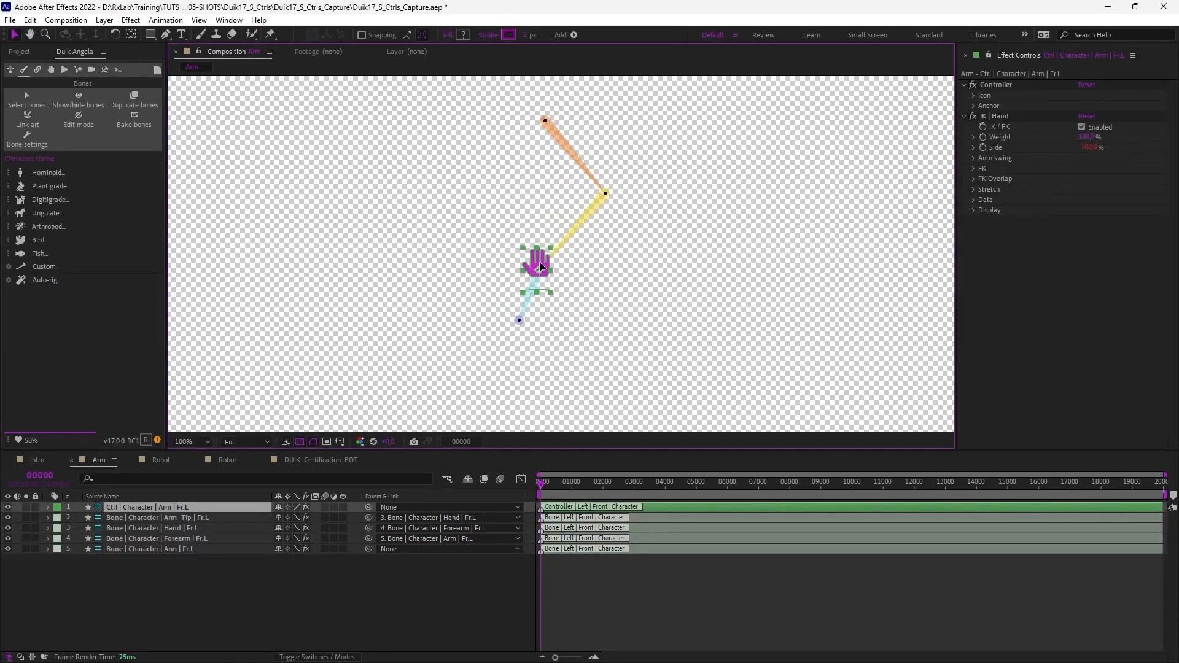
- Select Path 1 of the Icon group in the arm controller's contents
click(48, 507)
click(58, 518)
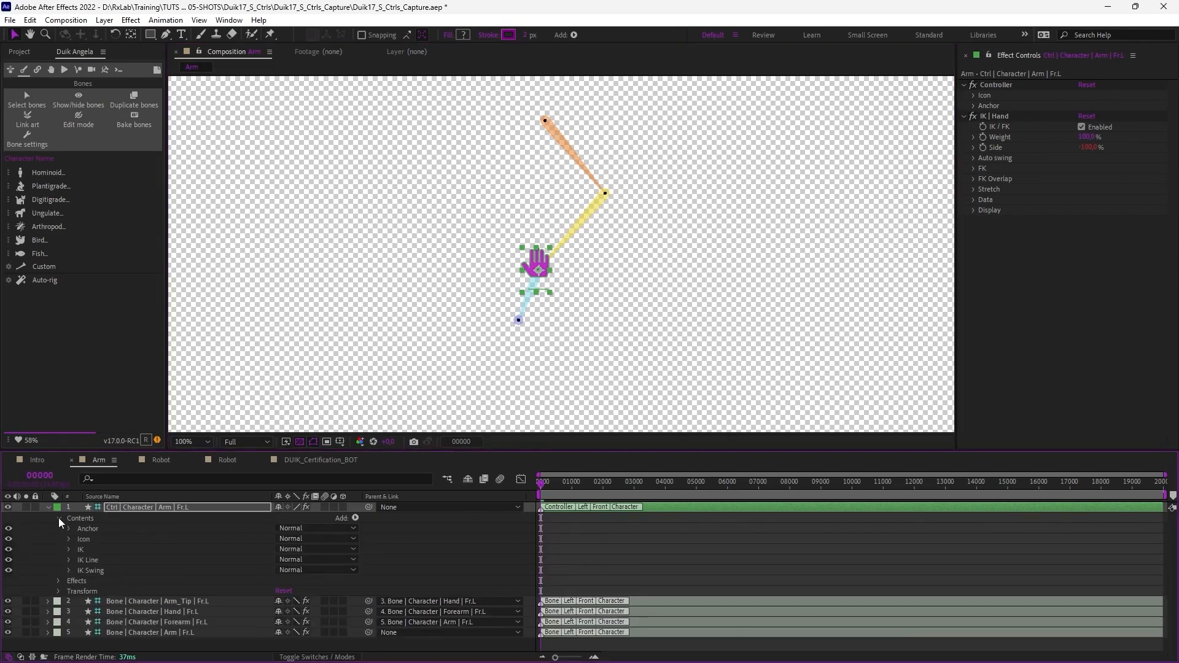
click(58, 517)
click(58, 519)
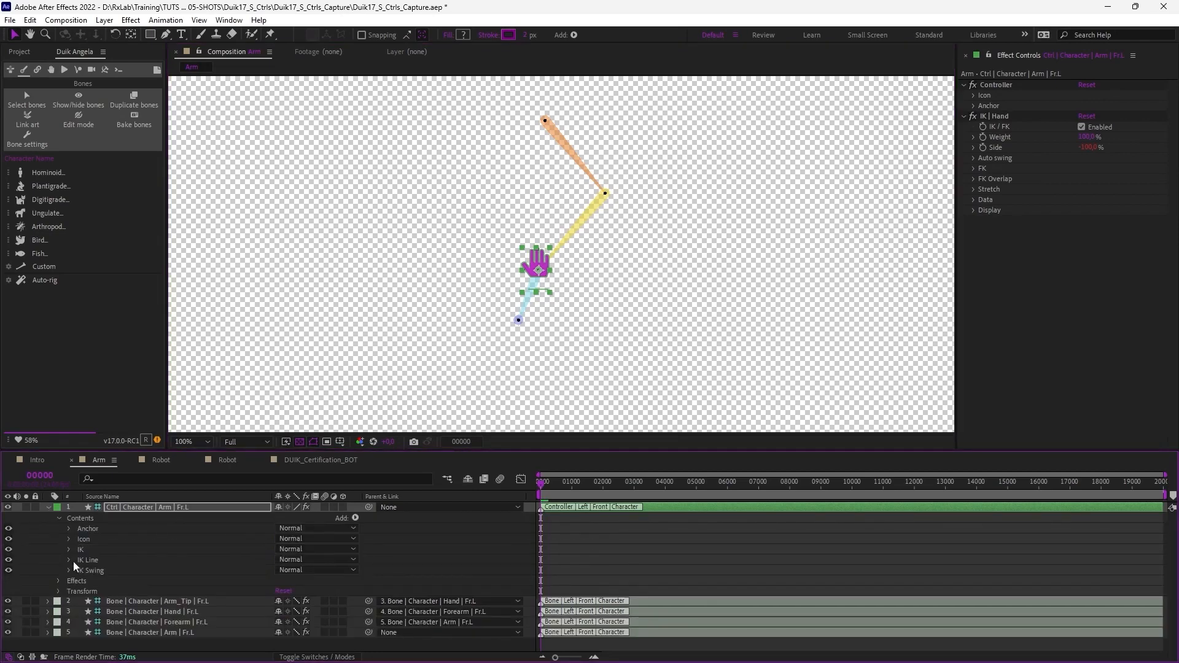
click(69, 538)
click(106, 548)
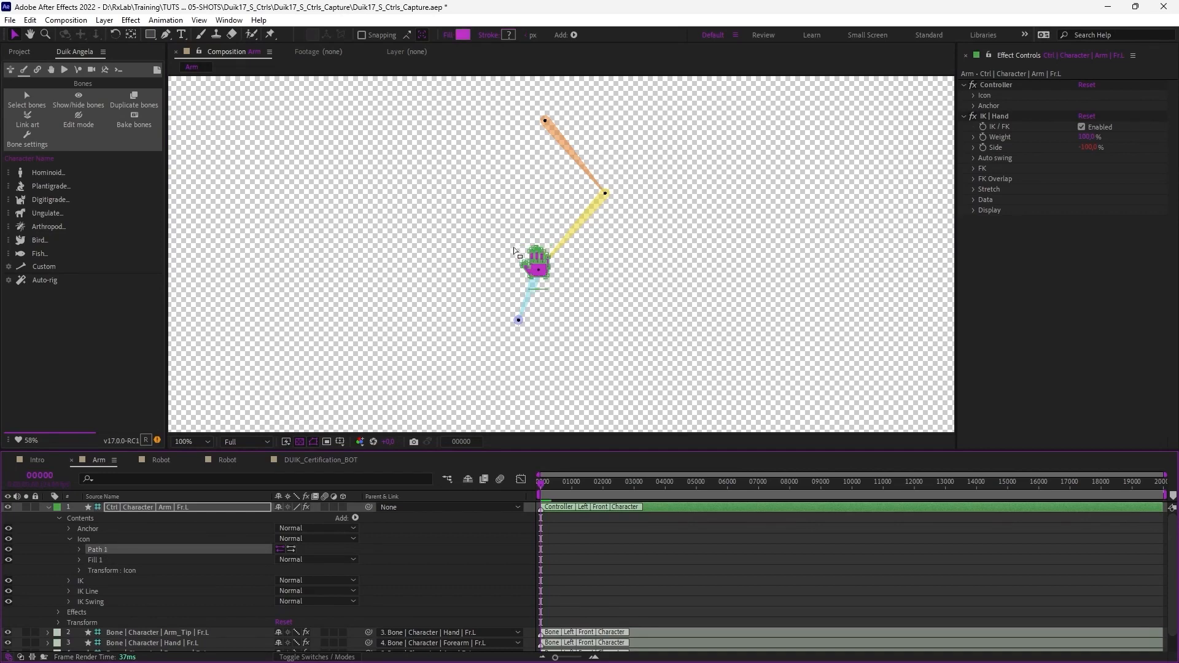
- Reshape the hand icon's path by spreading two fingers to the left and the other two to the right
key(period)
key(period)
key(period)
key(period)
shift+click(444, 234)
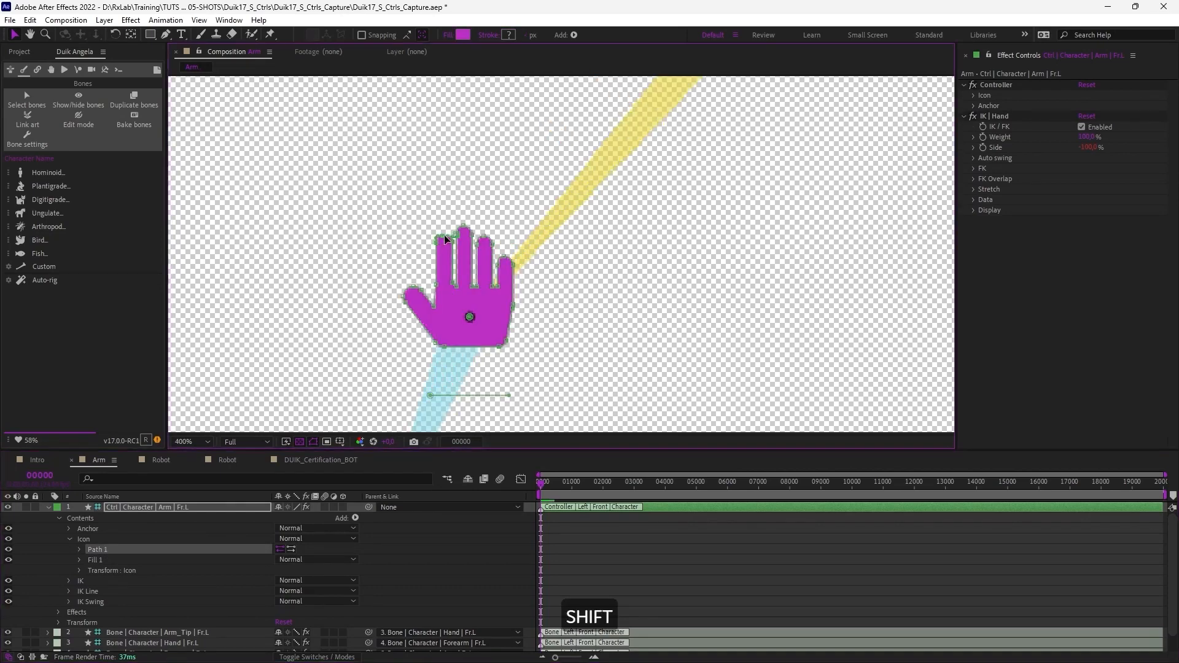
shift+click(438, 238)
mouse_move(451, 244)
mouse_down()
mouse_move(421, 237)
mouse_move(458, 239)
mouse_up()
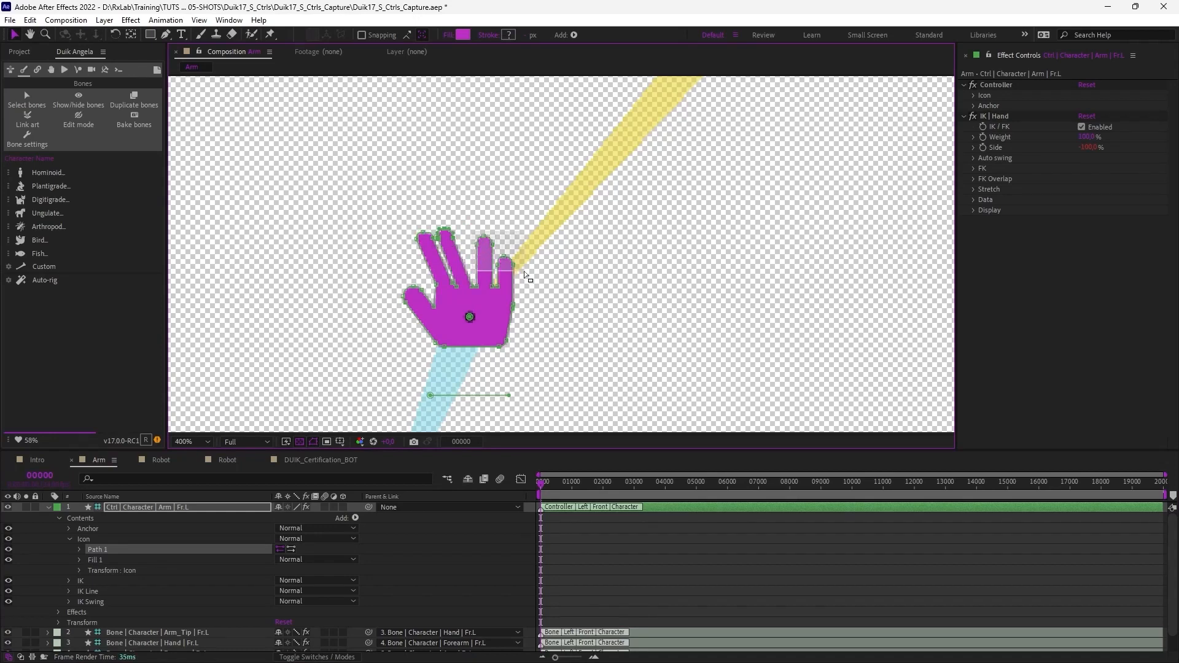
drag(525, 271, 551, 272)
key(KP_Enter)
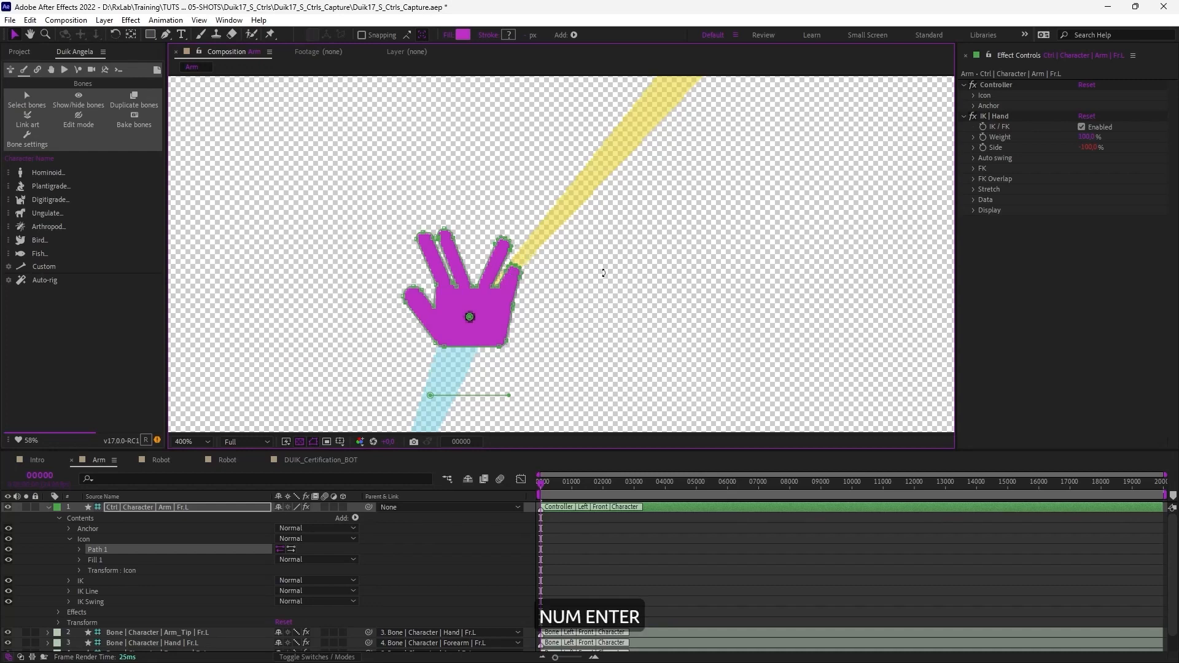
key(slash)
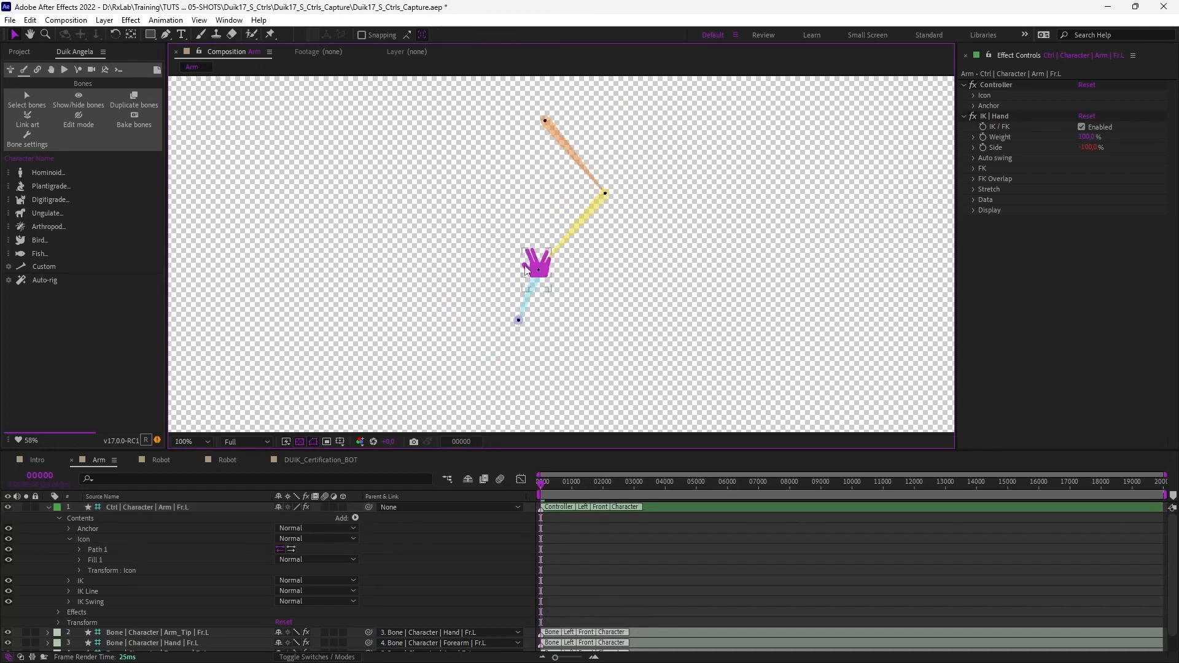
- Test the reshaped hand controller by moving it to pose the arm
mouse_move(536, 263)
mouse_down()
mouse_move(581, 255)
mouse_move(521, 263)
mouse_move(529, 245)
mouse_up()
click(619, 277)
key(ctrl+z)
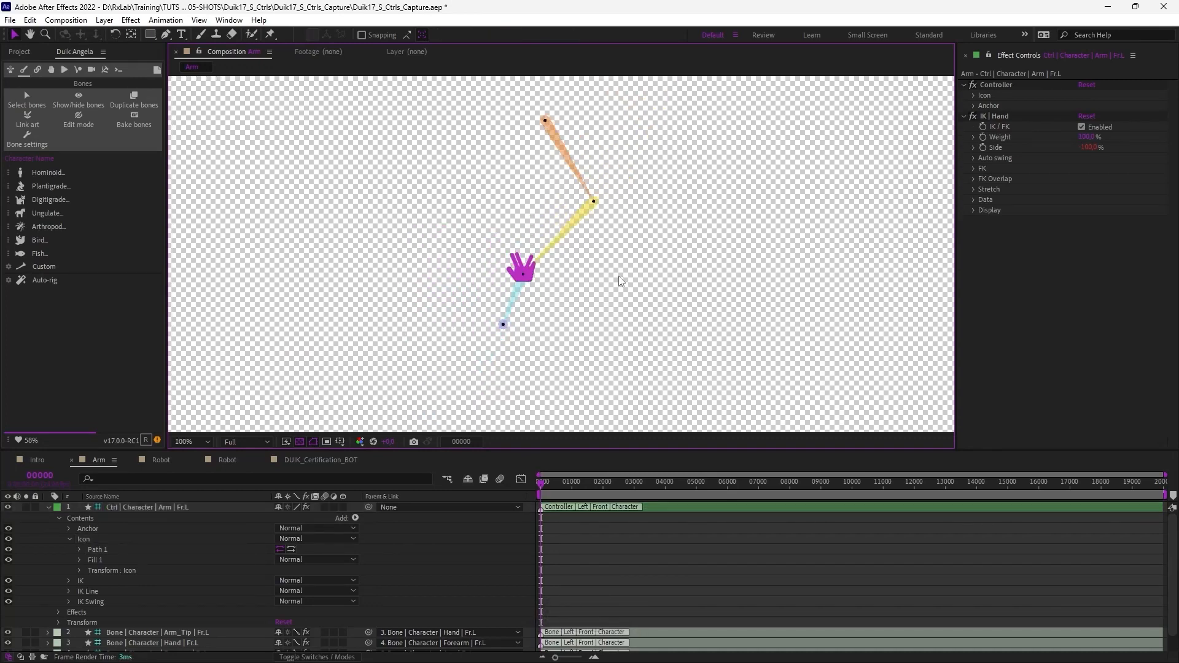
- Enlarge the arm controller's icon and rotate it so its fingers point downward
click(530, 274)
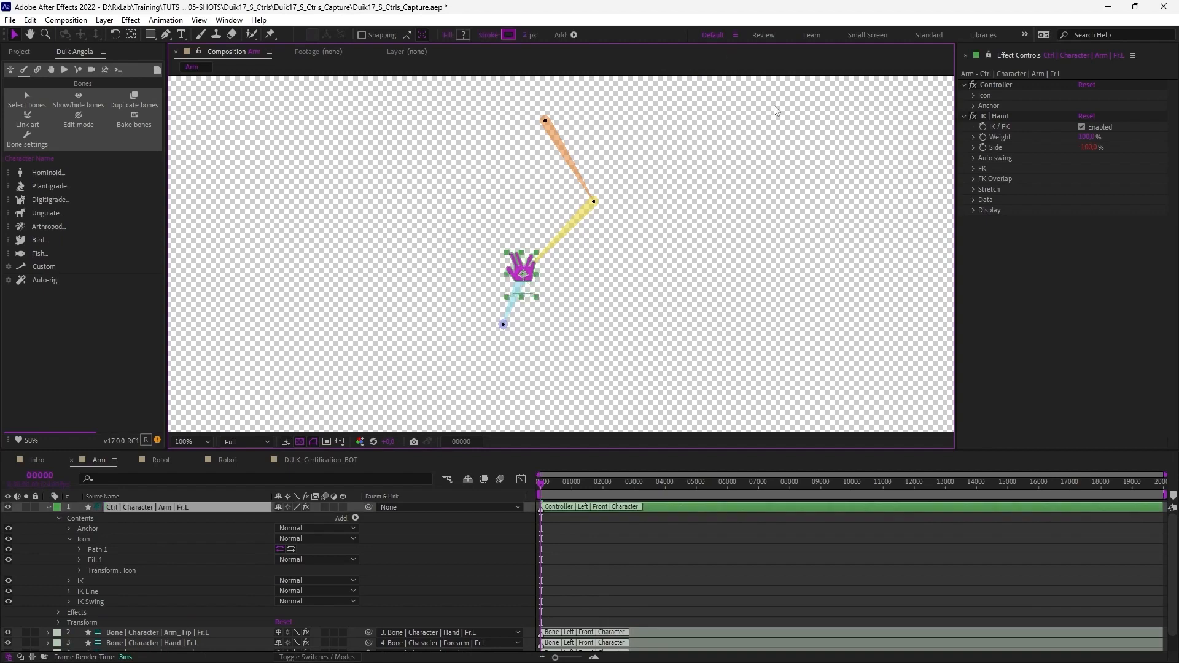
click(973, 96)
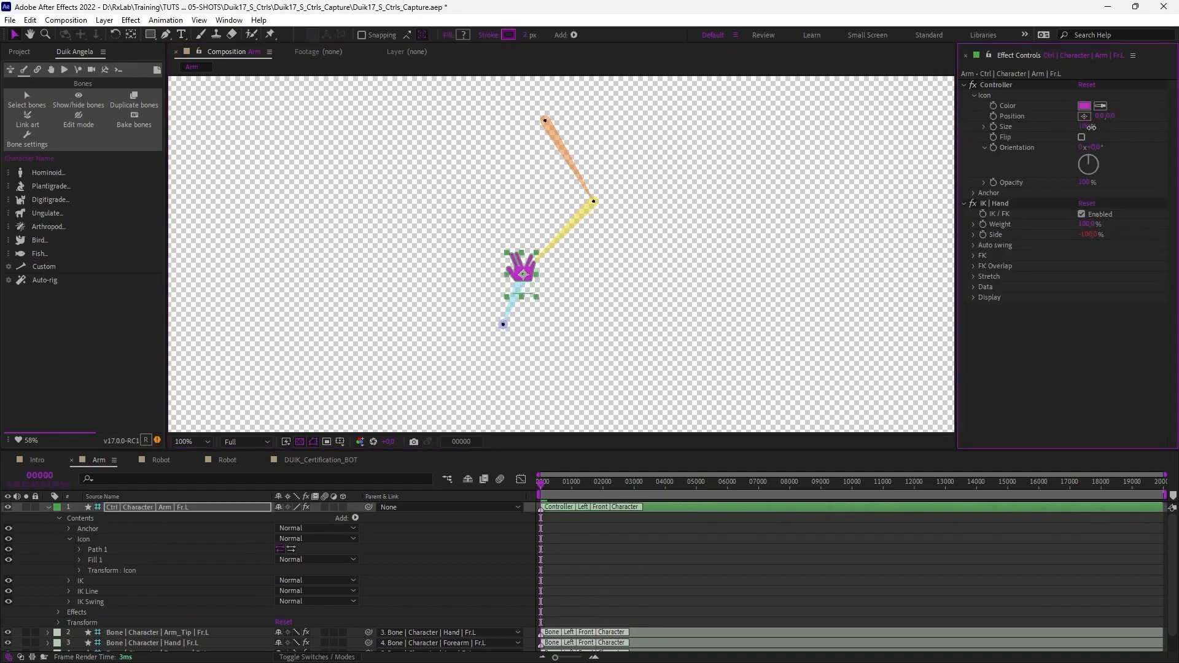
drag(1091, 128, 1001, 159)
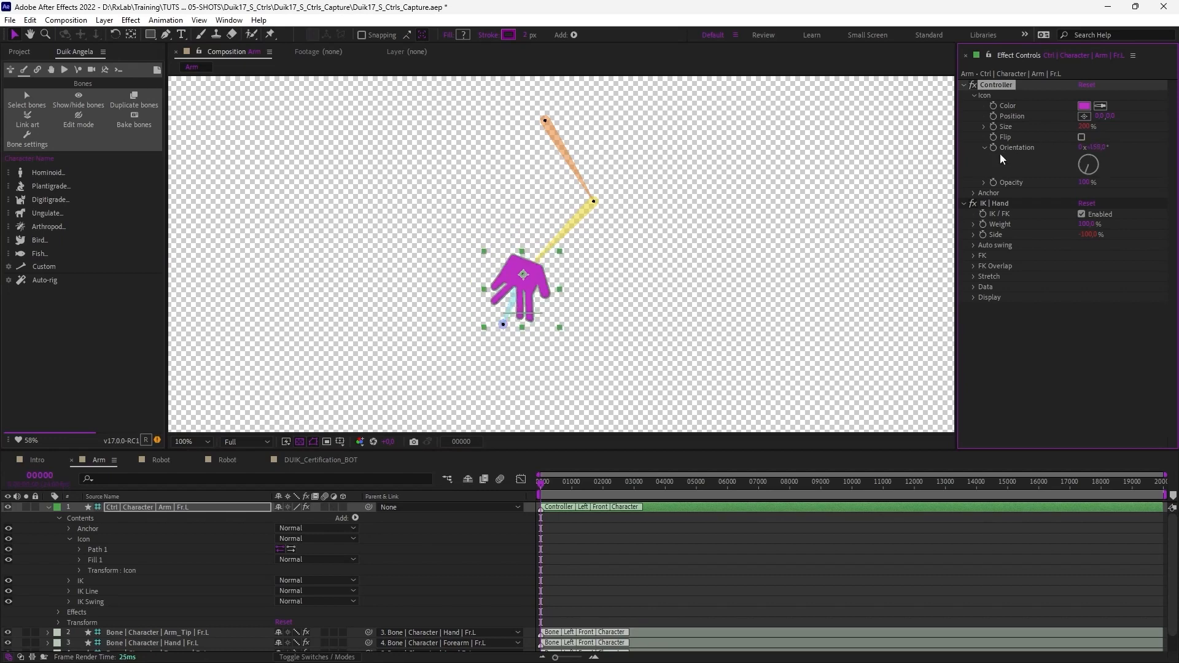
- Bake the arm controller's appearance and move the baked controller to test the IK arm
click(202, 55)
click(51, 69)
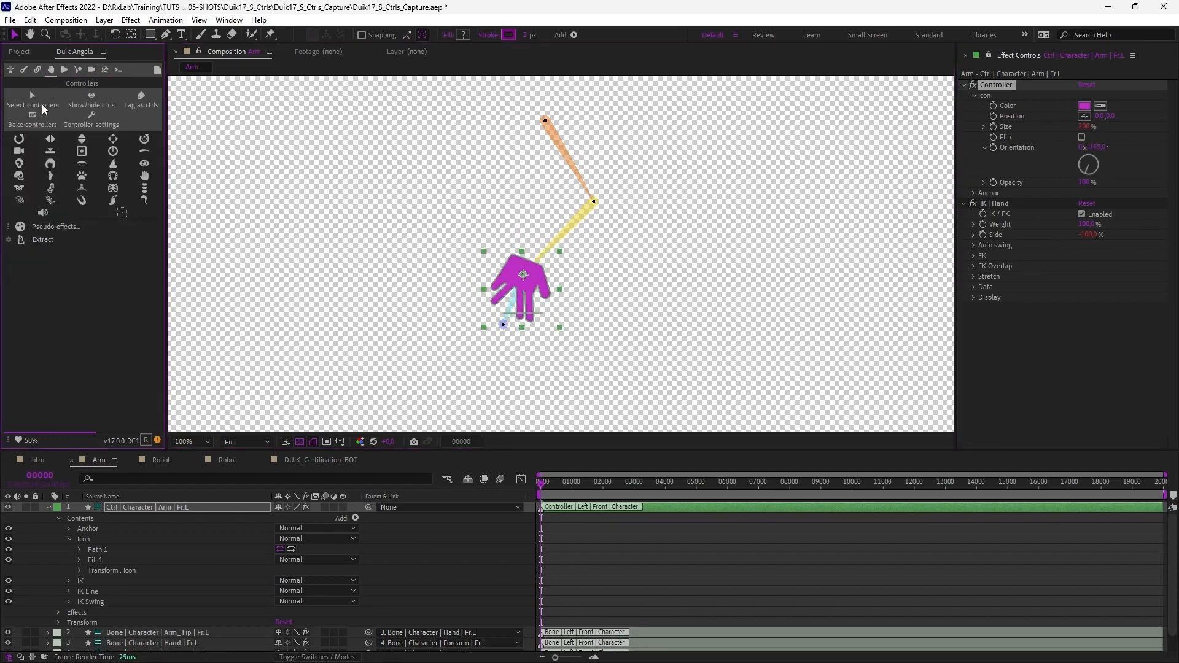
click(31, 115)
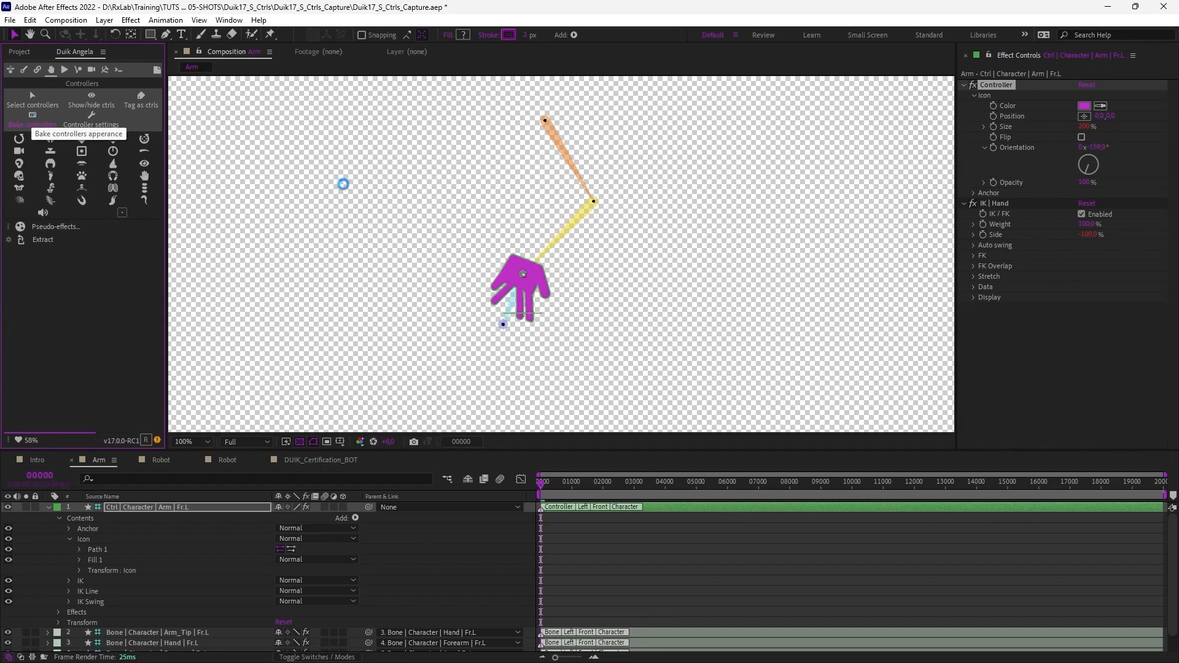
mouse_move(531, 286)
mouse_down()
mouse_move(504, 270)
mouse_move(518, 309)
mouse_move(546, 282)
mouse_up()
click(669, 290)
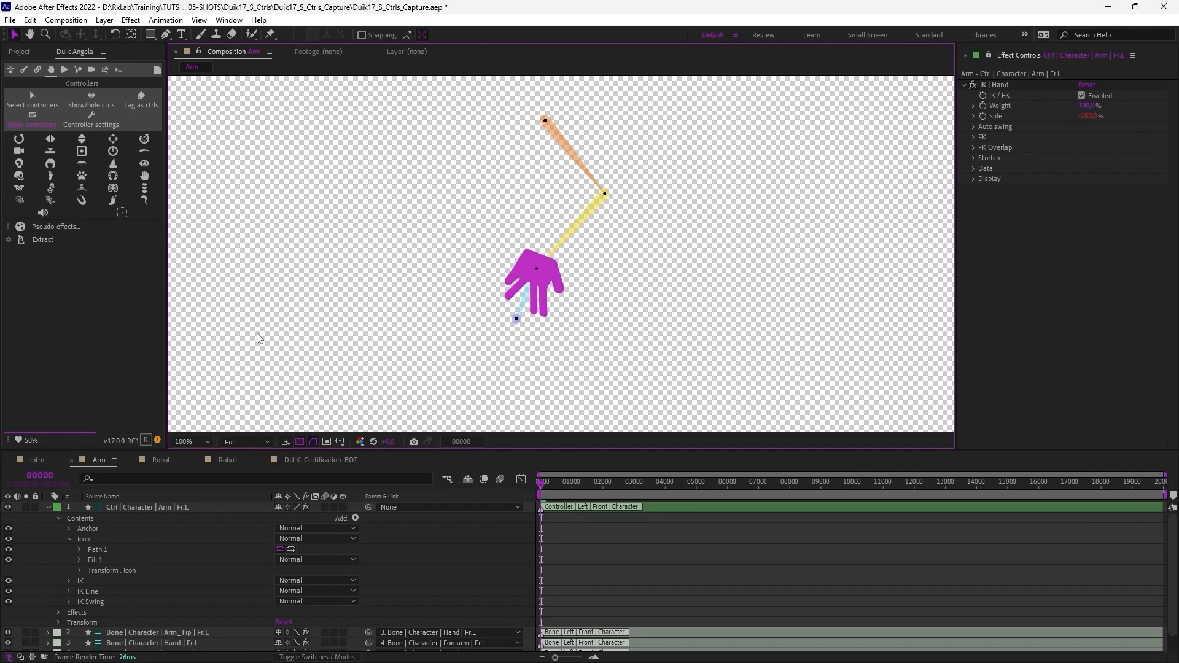
- Open the first Robot composition and test moving the head and torso outline layers, undoing each move
click(161, 460)
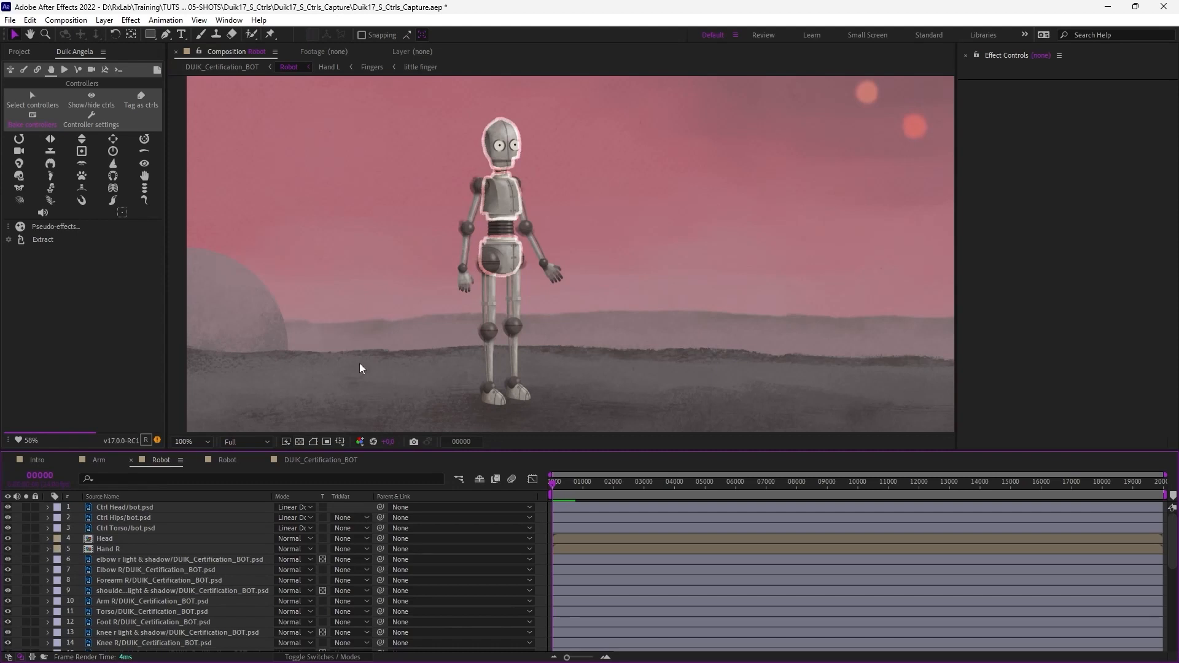
click(500, 145)
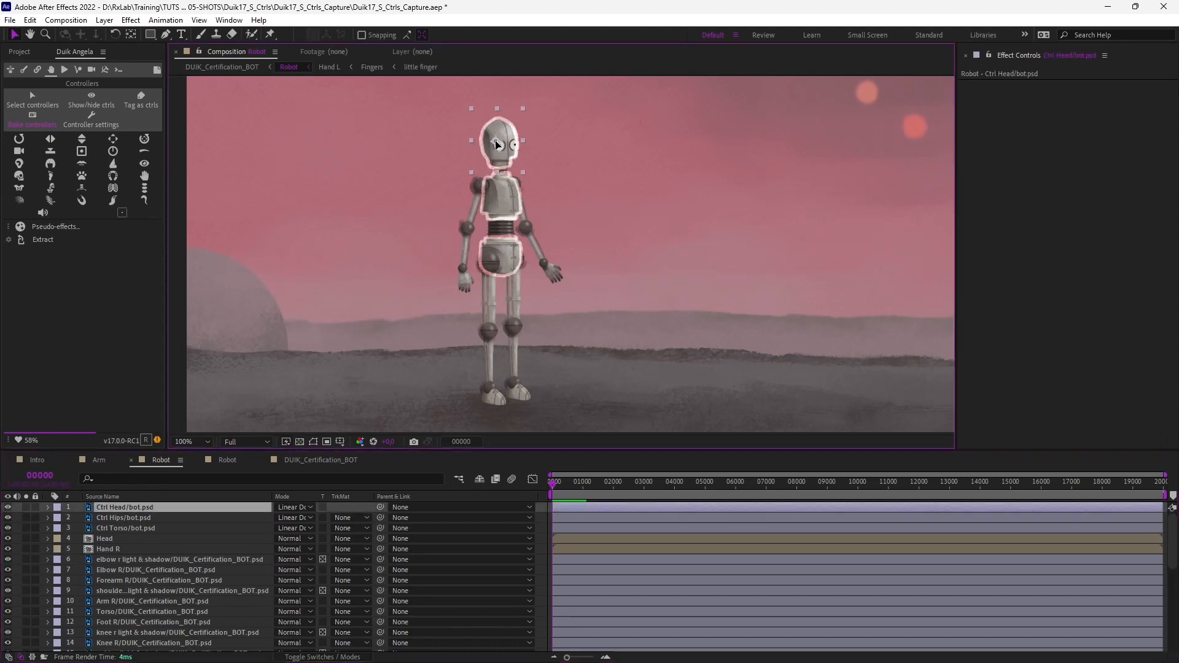
drag(501, 141, 500, 138)
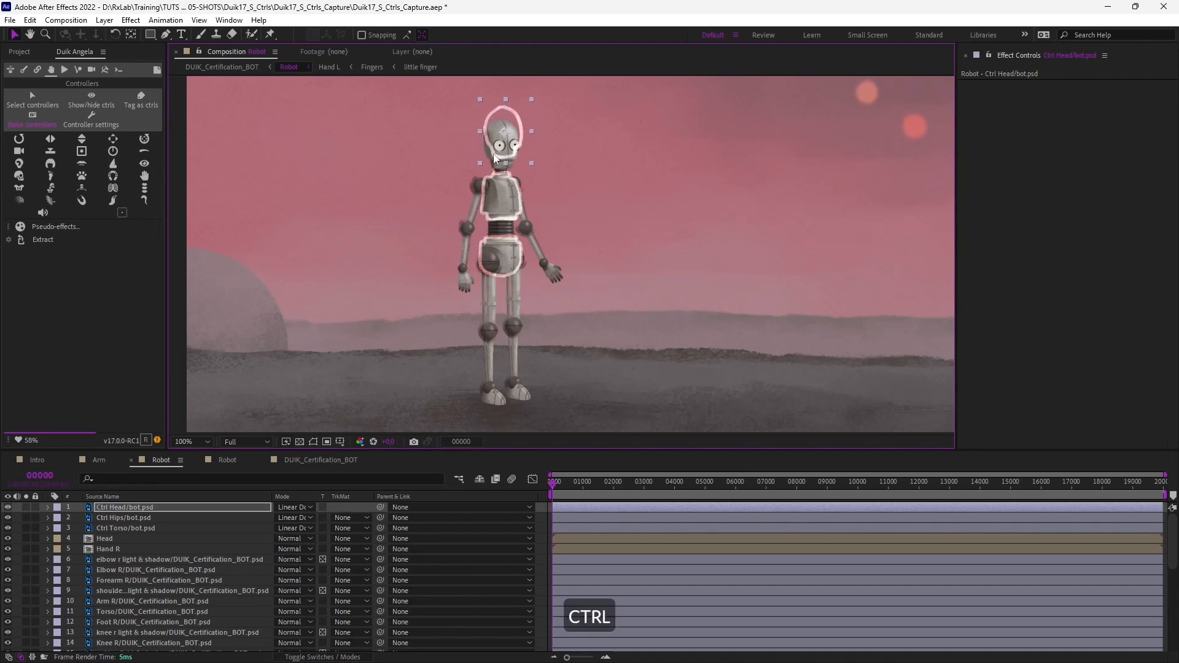
key(ctrl+z)
mouse_move(496, 201)
mouse_down()
mouse_move(482, 212)
mouse_move(501, 195)
mouse_up()
key(ctrl+z)
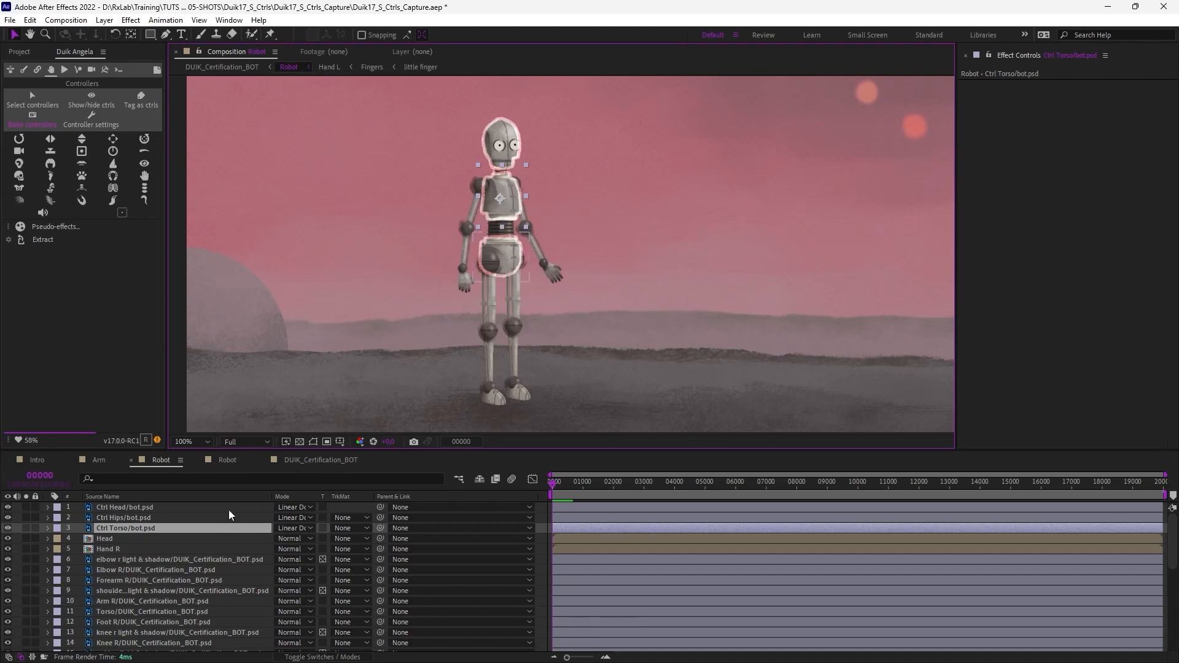
- Duplicate the Hand R layer and set the upper copy's blending mode to Add, undoing the test move of the copy
click(124, 538)
click(125, 547)
scroll(463, 204, up, 1)
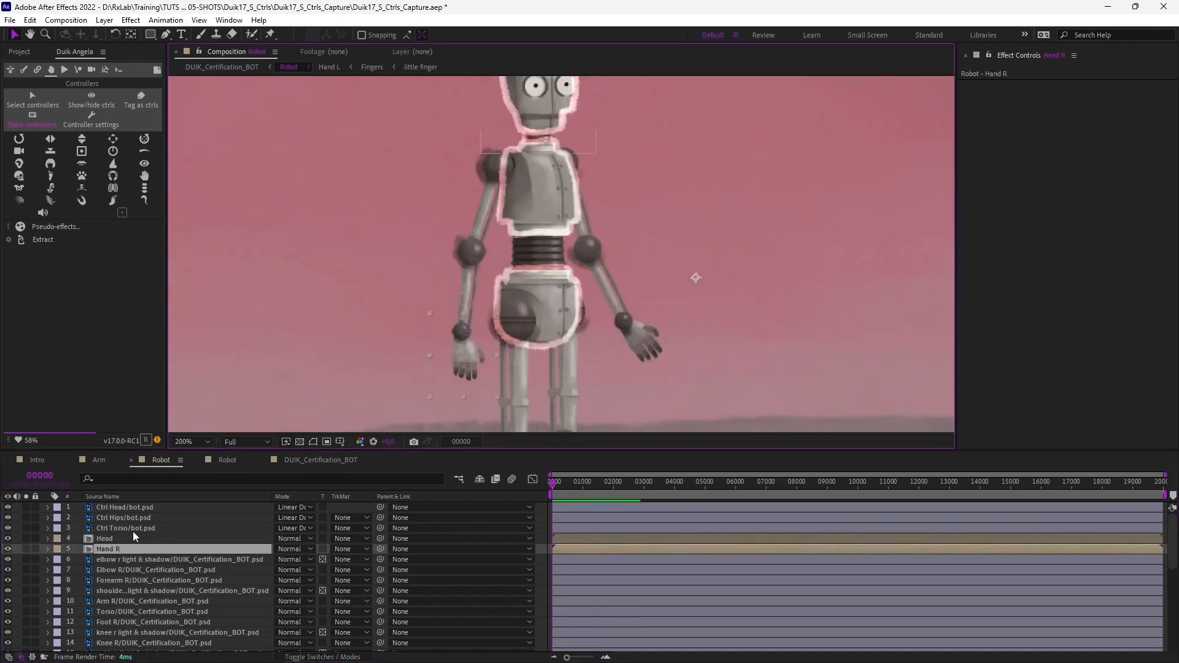
drag(469, 338, 436, 322)
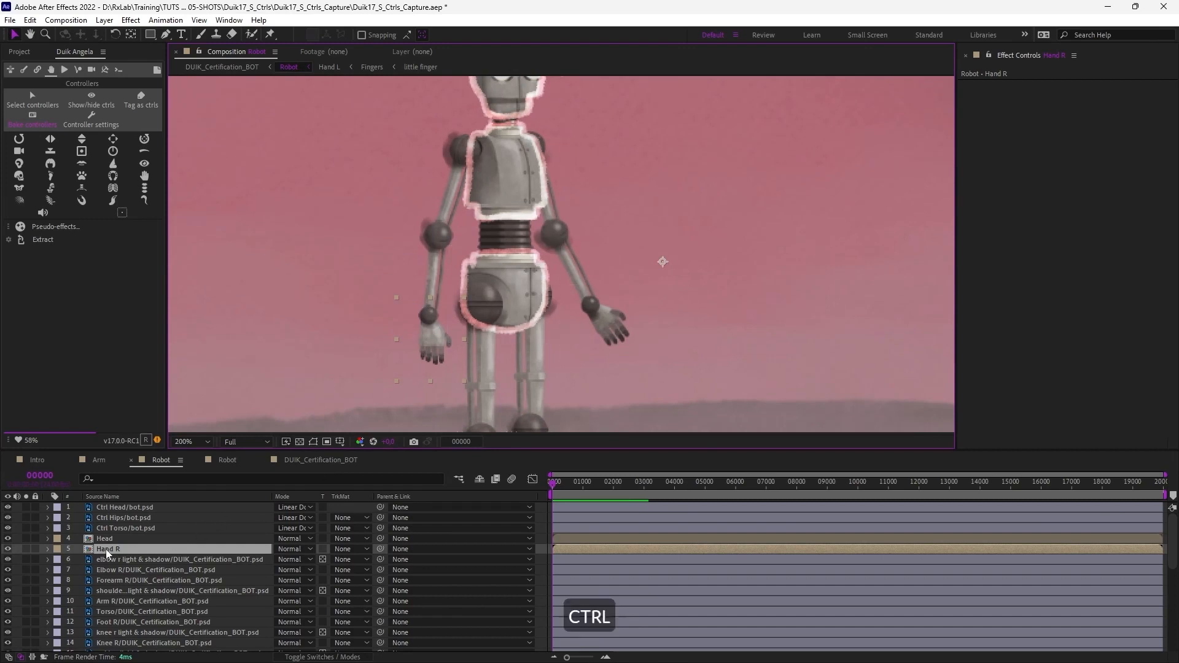
key(ctrl+d)
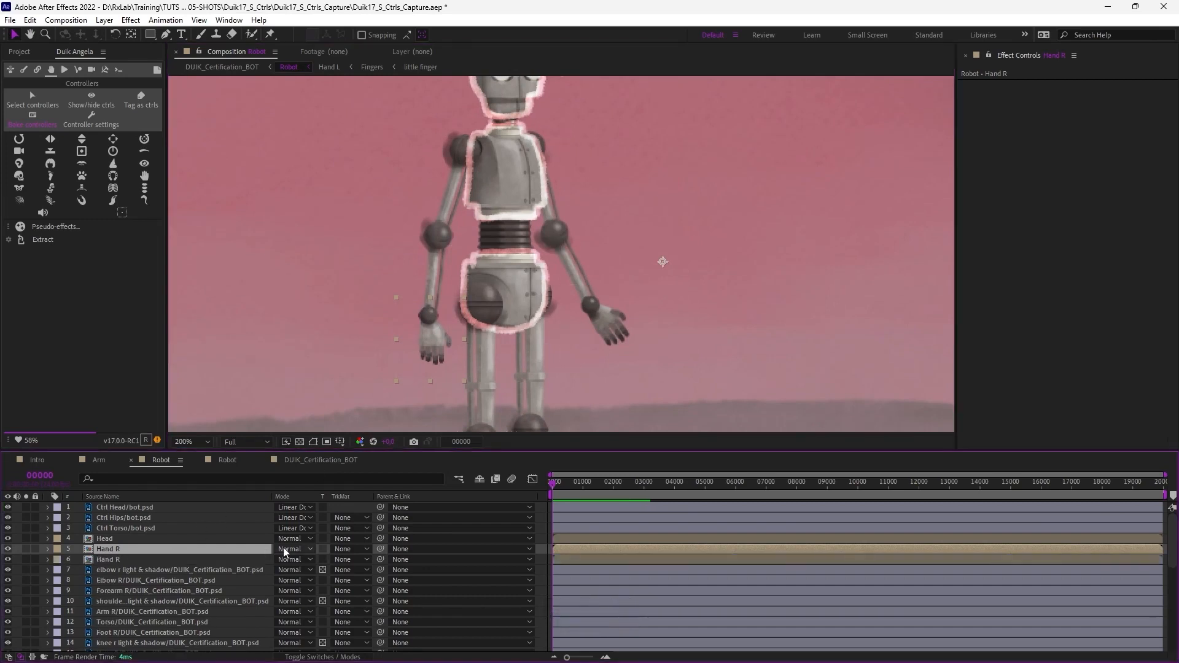
click(292, 548)
click(335, 249)
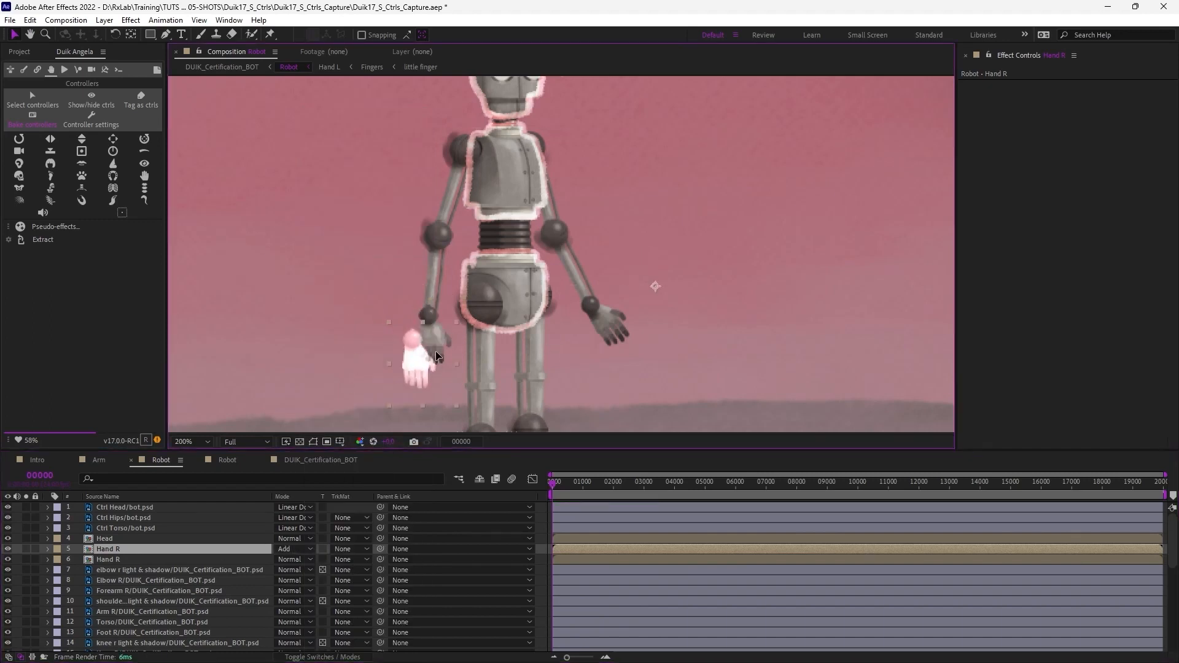
key(ctrl+z)
- Duplicate the Hand L layer and set the upper copy's blending mode to Add
click(610, 316)
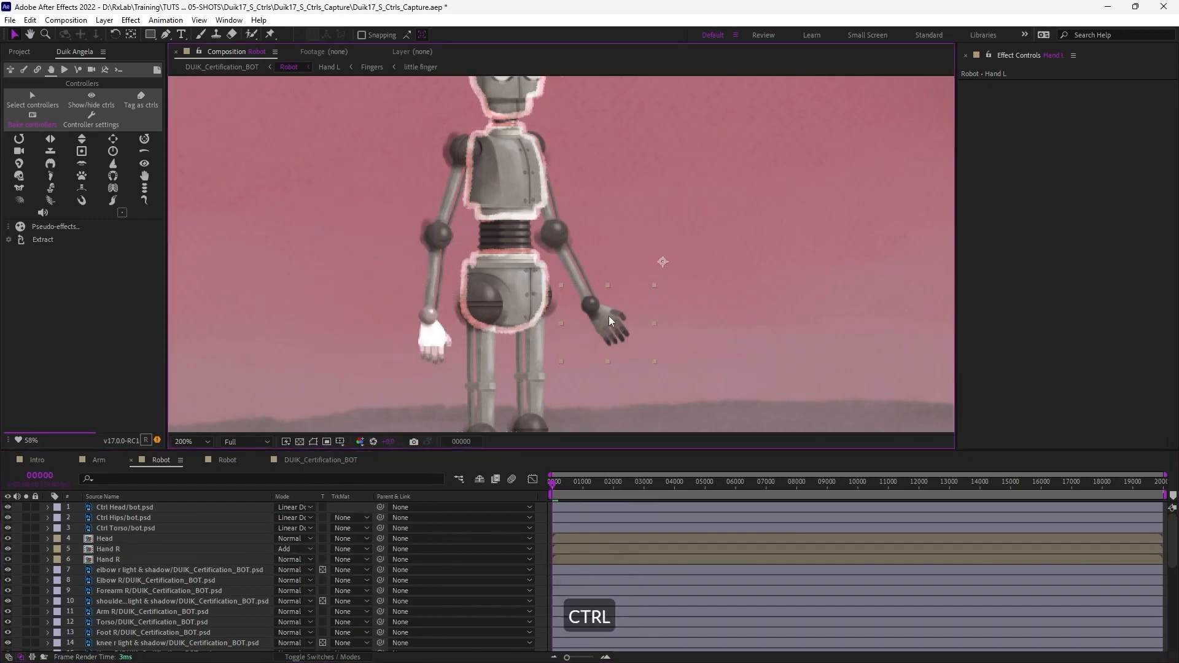
key(ctrl+d)
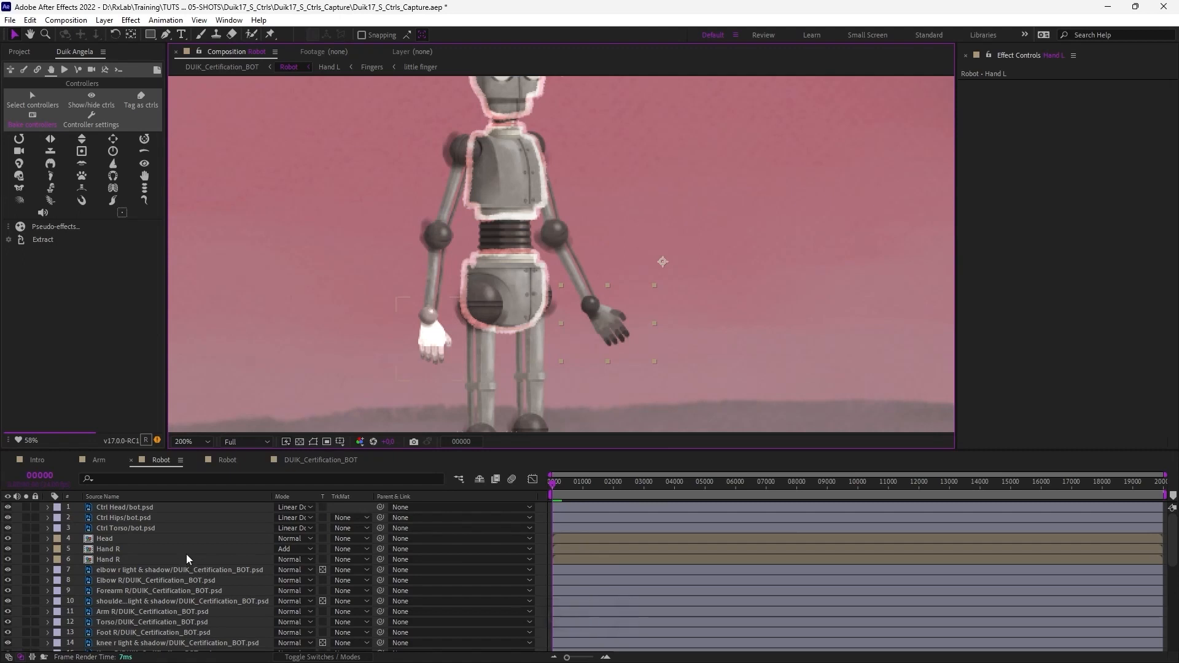
scroll(217, 599, down, 5)
click(289, 563)
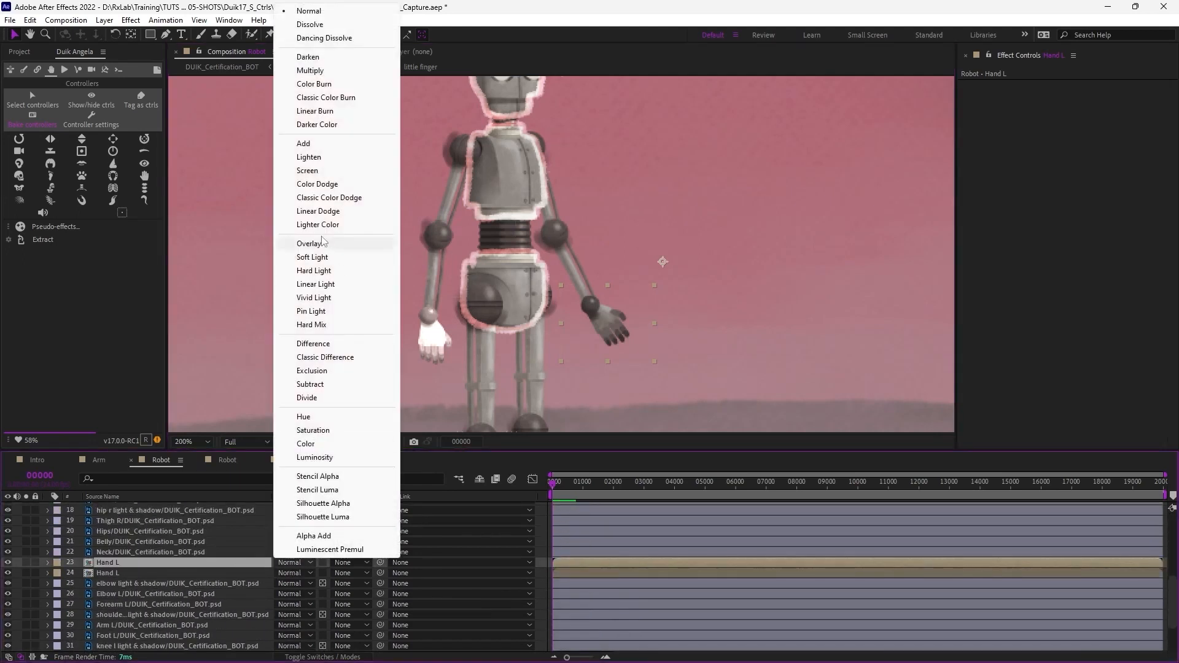
click(290, 150)
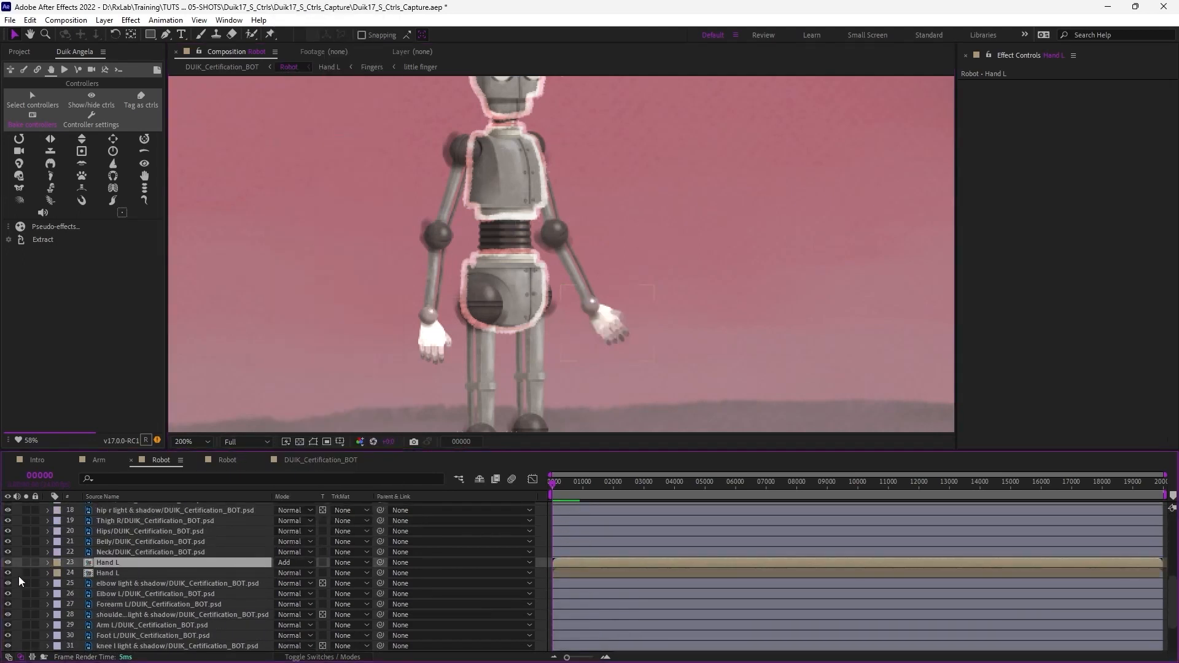
key(ctrl+shift+a)
drag(598, 278, 598, 328)
scroll(598, 328, down, 1)
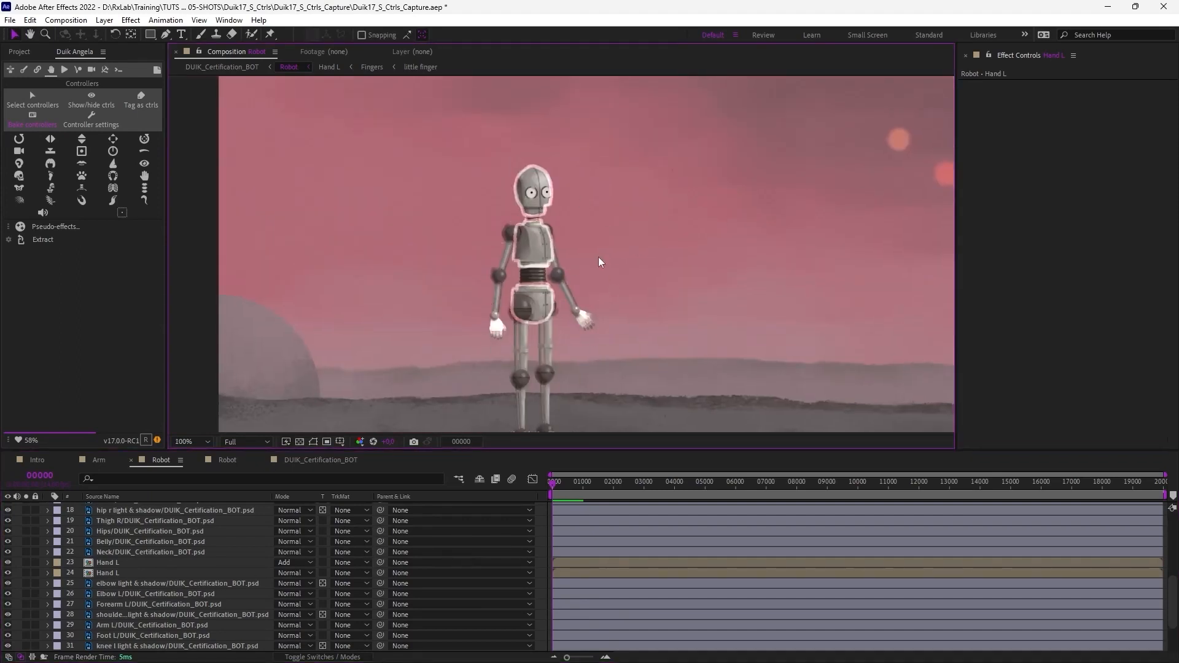
- Tag the Add-mode Hand L and Hand R copies and the Ctrl Torso, Ctrl Hips and Ctrl Head layers as controllers
click(138, 561)
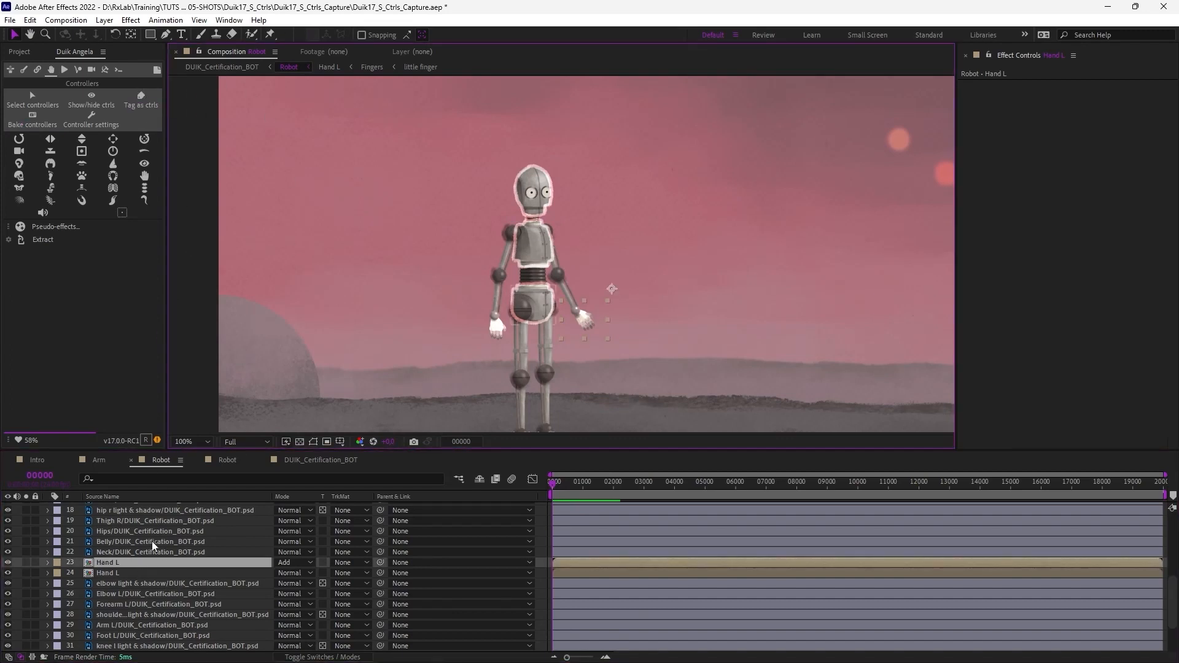
scroll(156, 547, up, 5)
ctrl+click(108, 549)
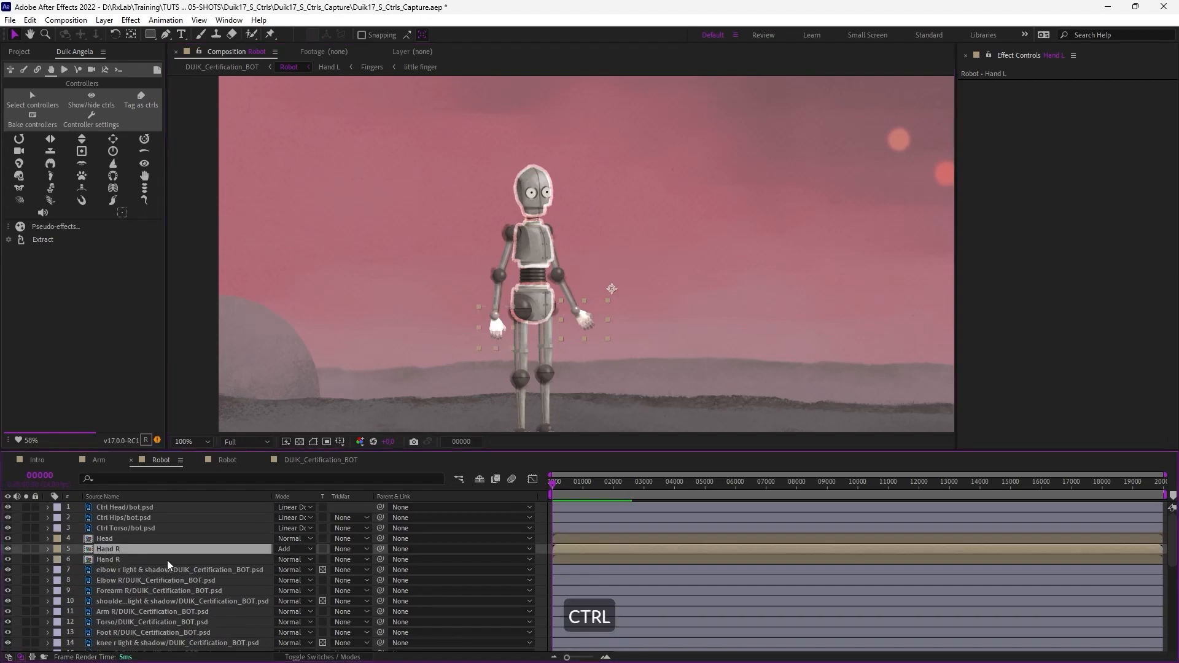
ctrl+click(155, 528)
ctrl+click(156, 518)
ctrl+click(157, 507)
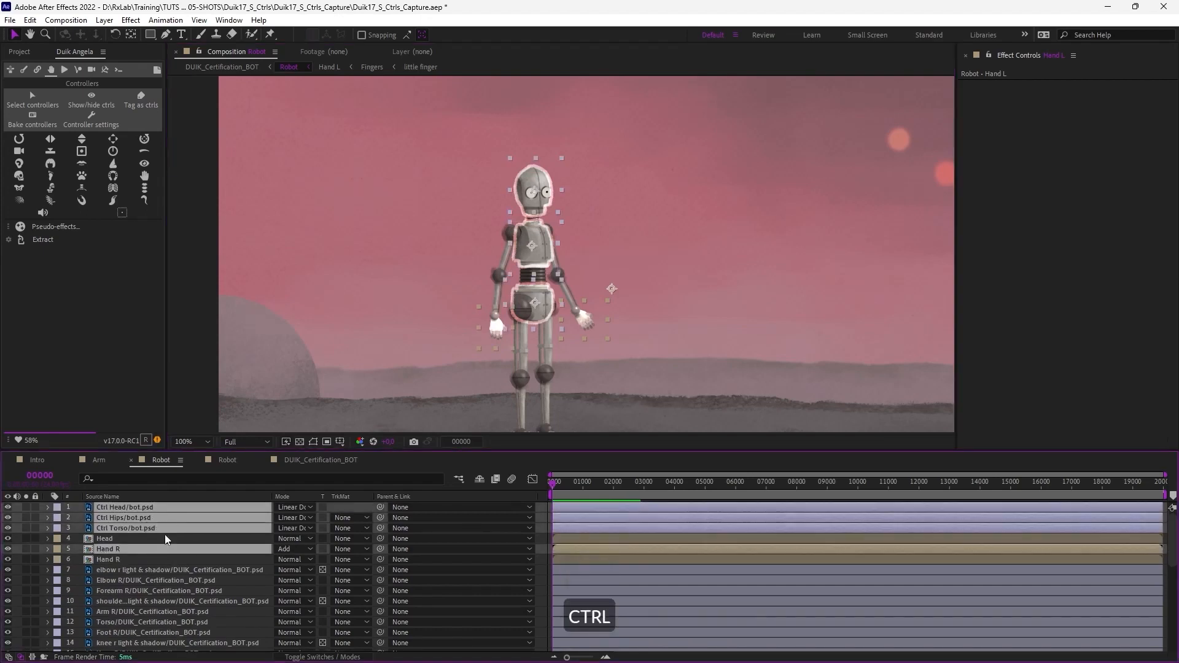
click(142, 94)
scroll(555, 562, down, 5)
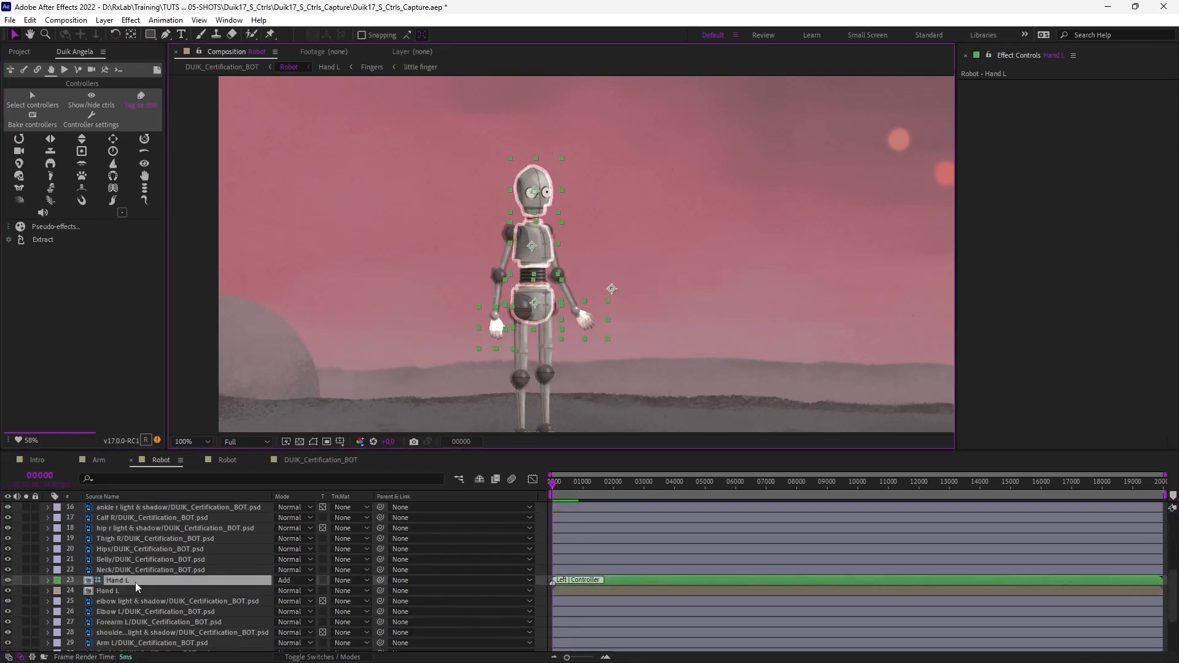
scroll(177, 571, up, 5)
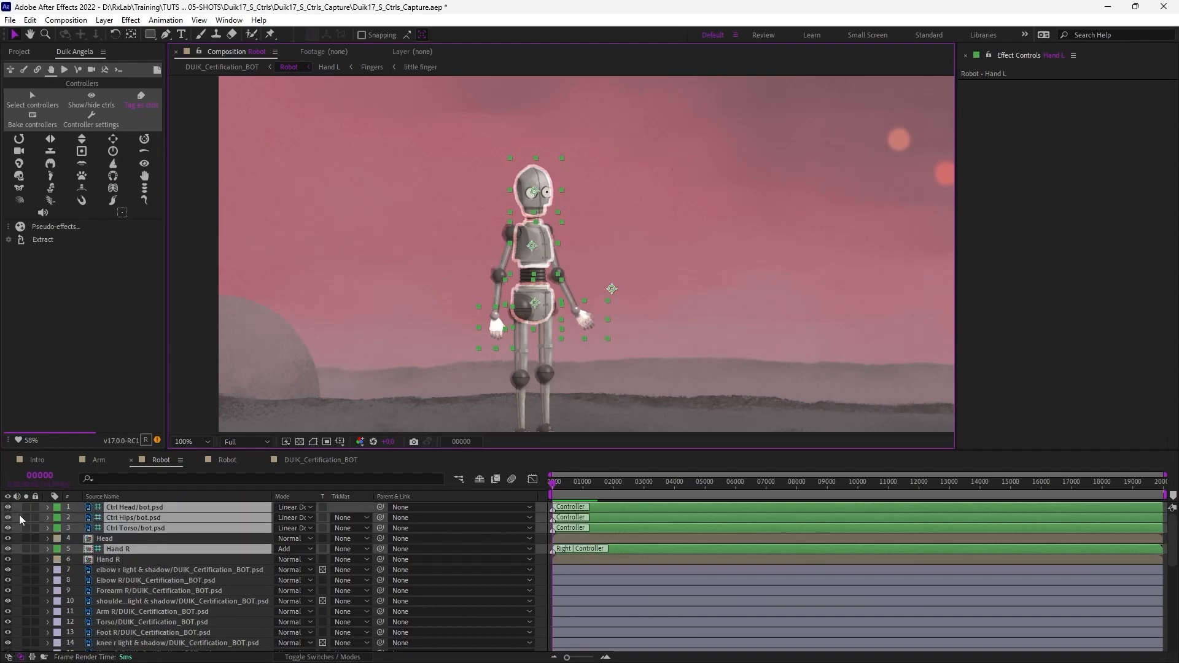
- Switch the timeline from source names to layer names and check the names of the tagged controllers
click(126, 496)
scroll(164, 572, down, 6)
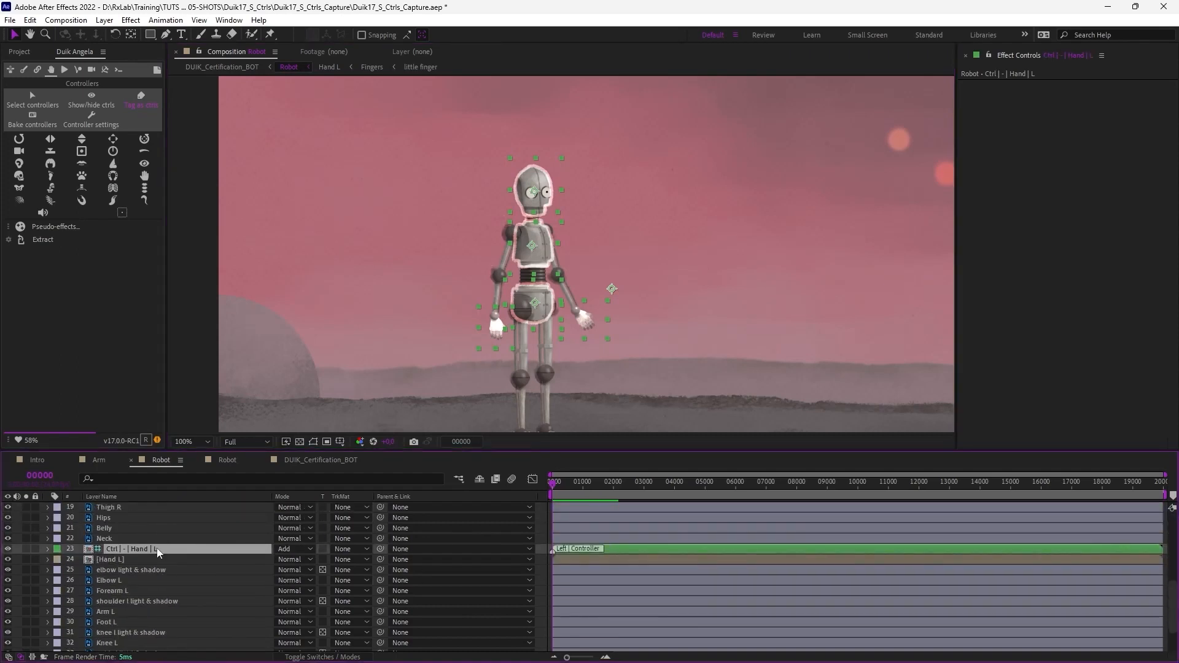
scroll(157, 548, up, 6)
key(ctrl+shift+a)
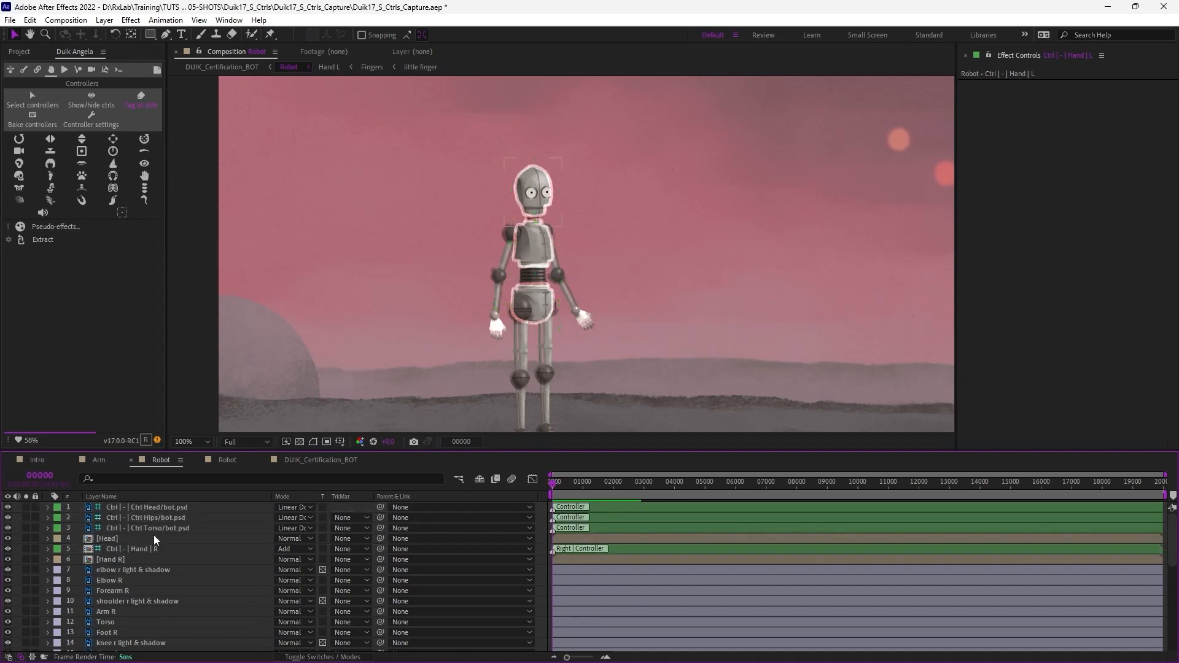
- Hide all of the robot's controllers and show them again, with no layer selected
click(165, 529)
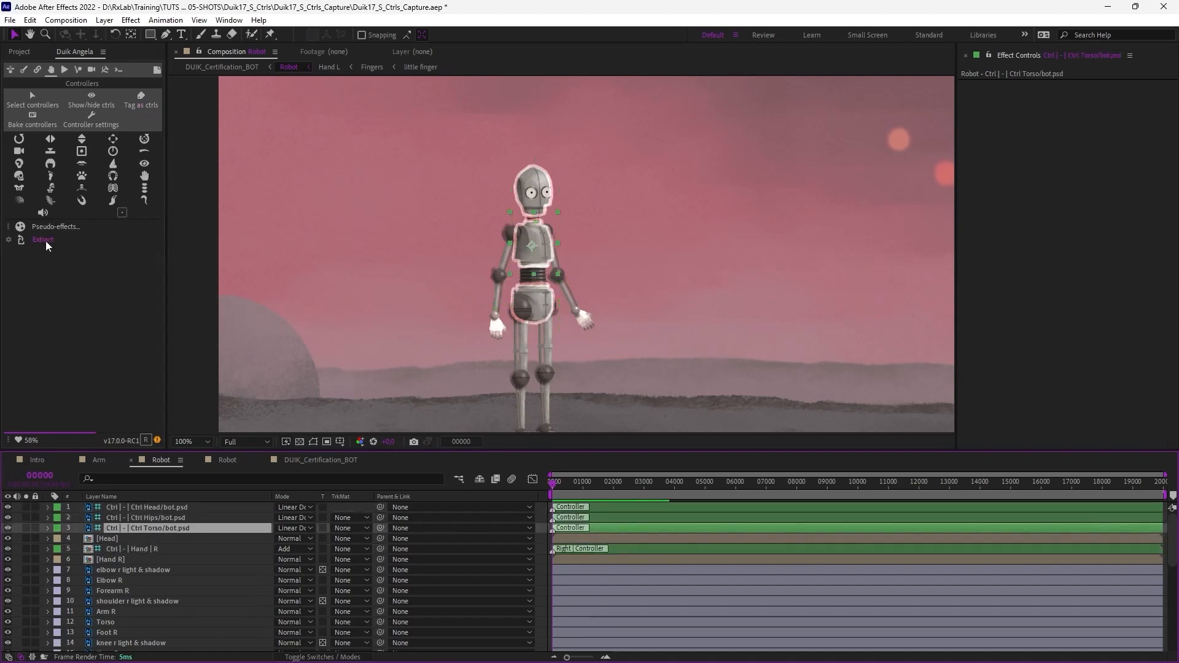
key(ctrl+shift+a)
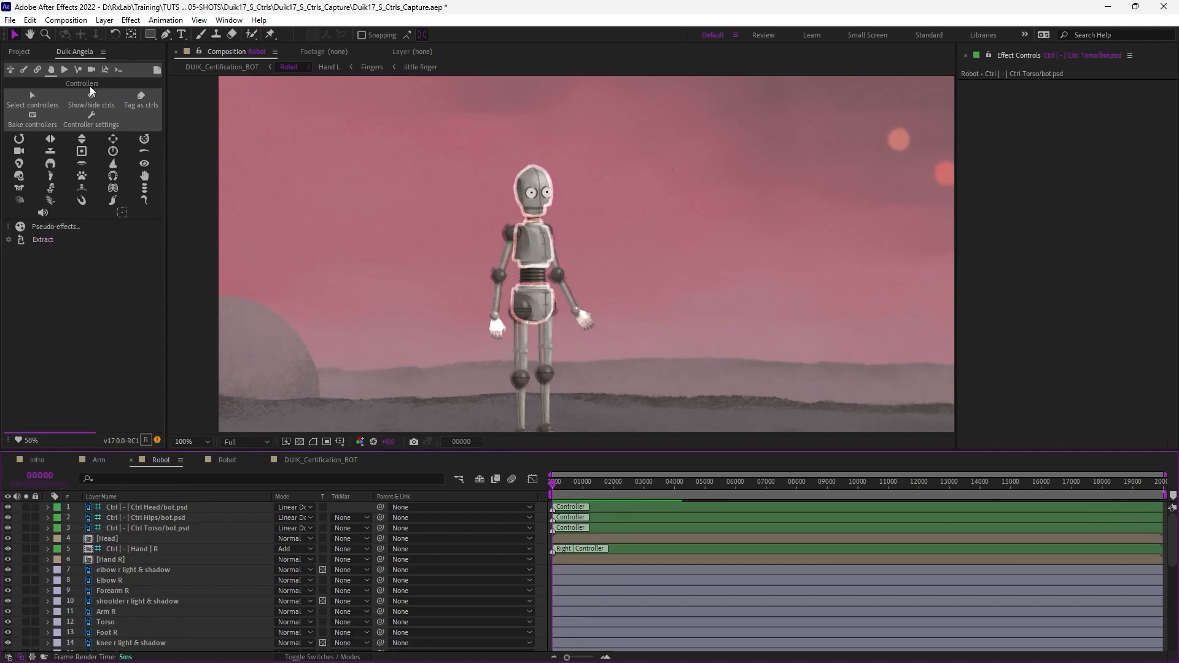
click(91, 98)
click(91, 98)
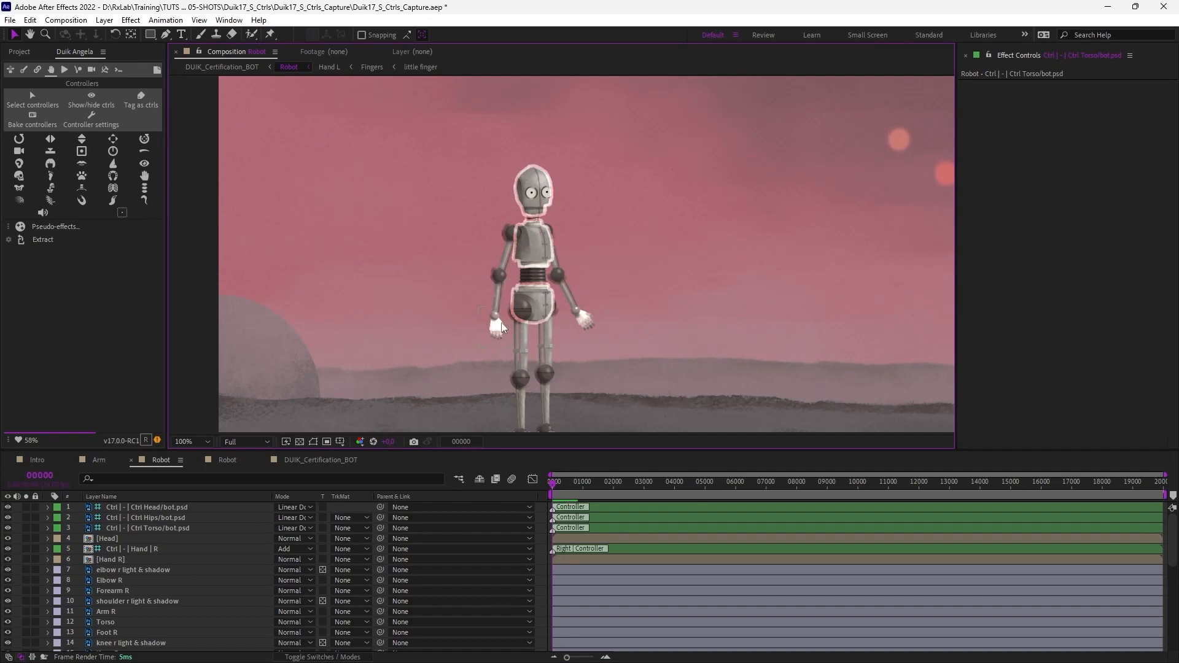
- Draw an unfilled Pen path along the robot's right arm through shoulder, elbow, wrist and fingertips, and create a Hominoid arm armature from it
scroll(480, 274, up, 2)
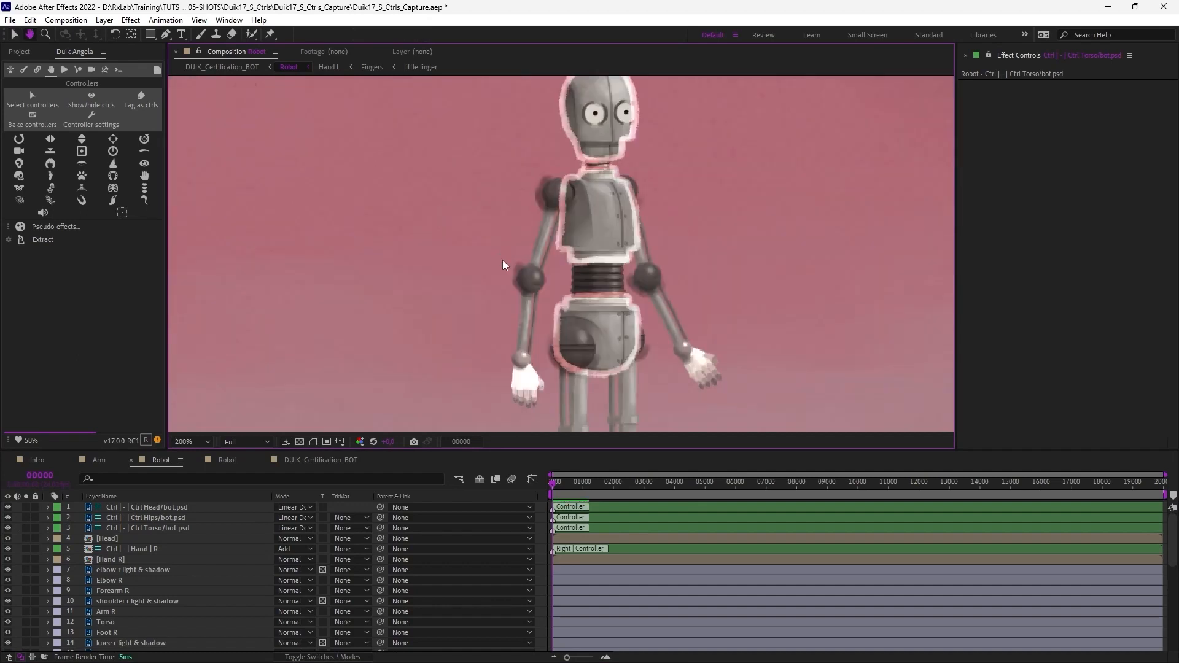
click(24, 70)
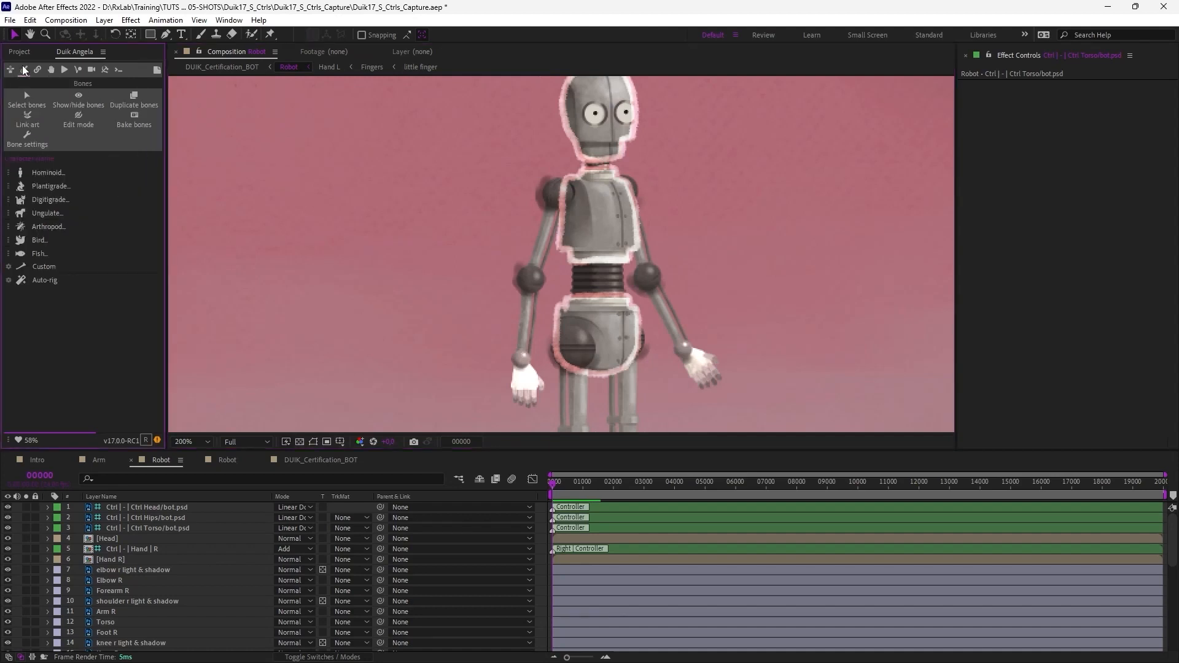
click(551, 216)
key(g)
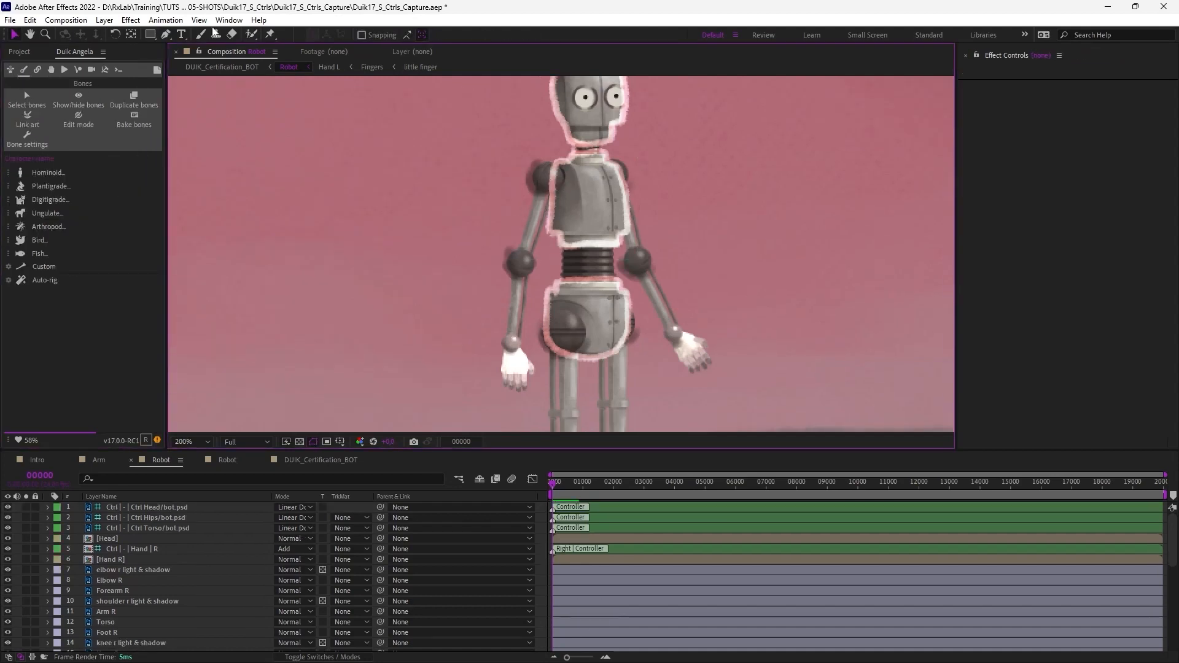
click(165, 34)
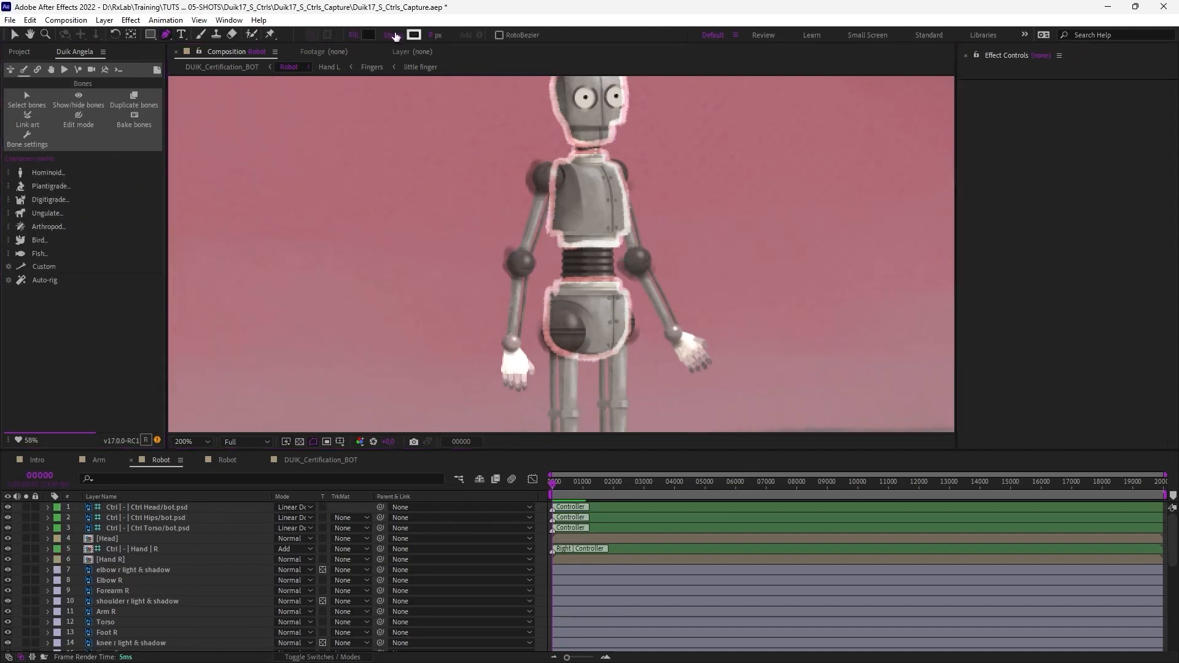
click(352, 38)
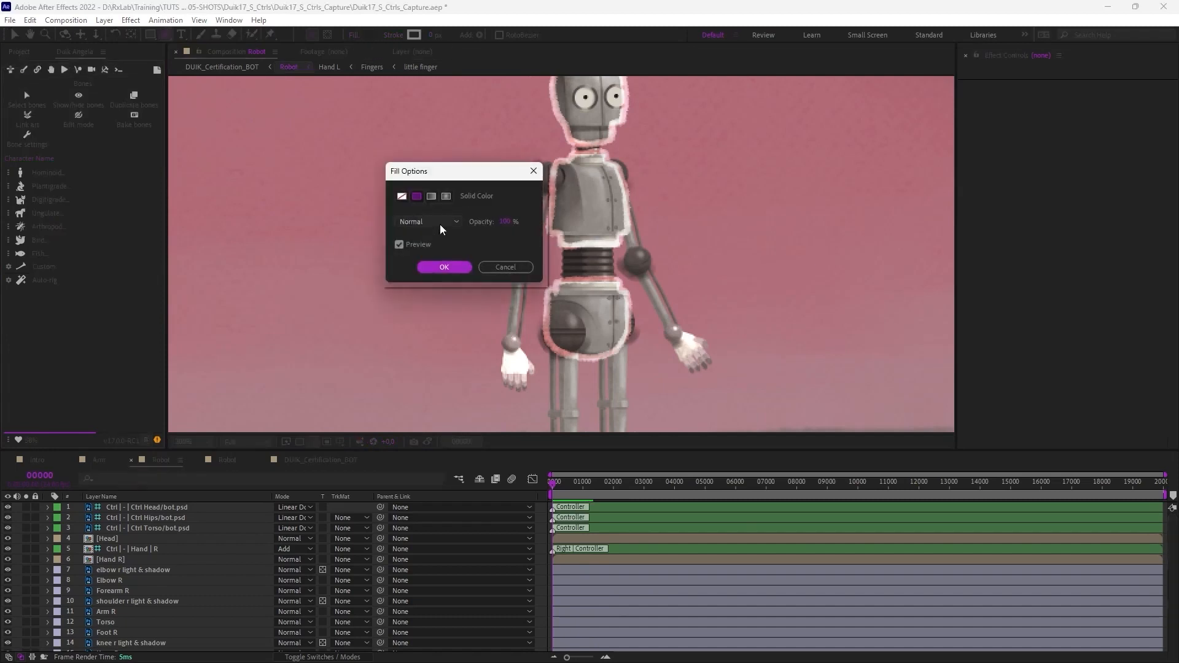
click(400, 195)
click(445, 268)
click(547, 177)
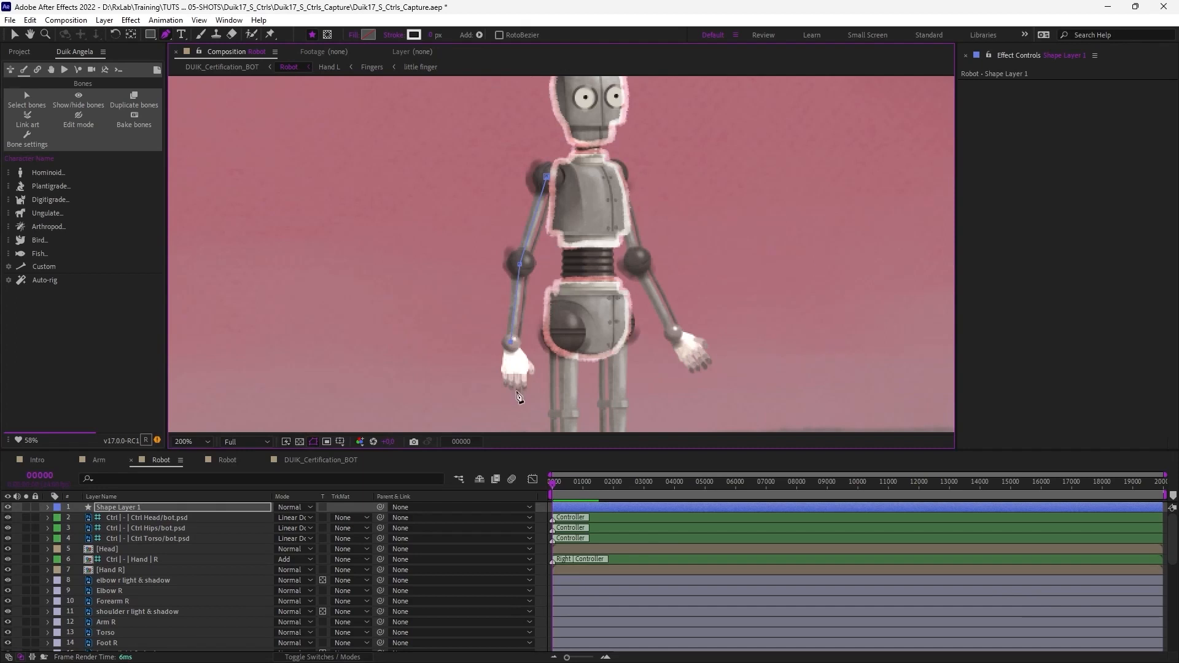
click(51, 173)
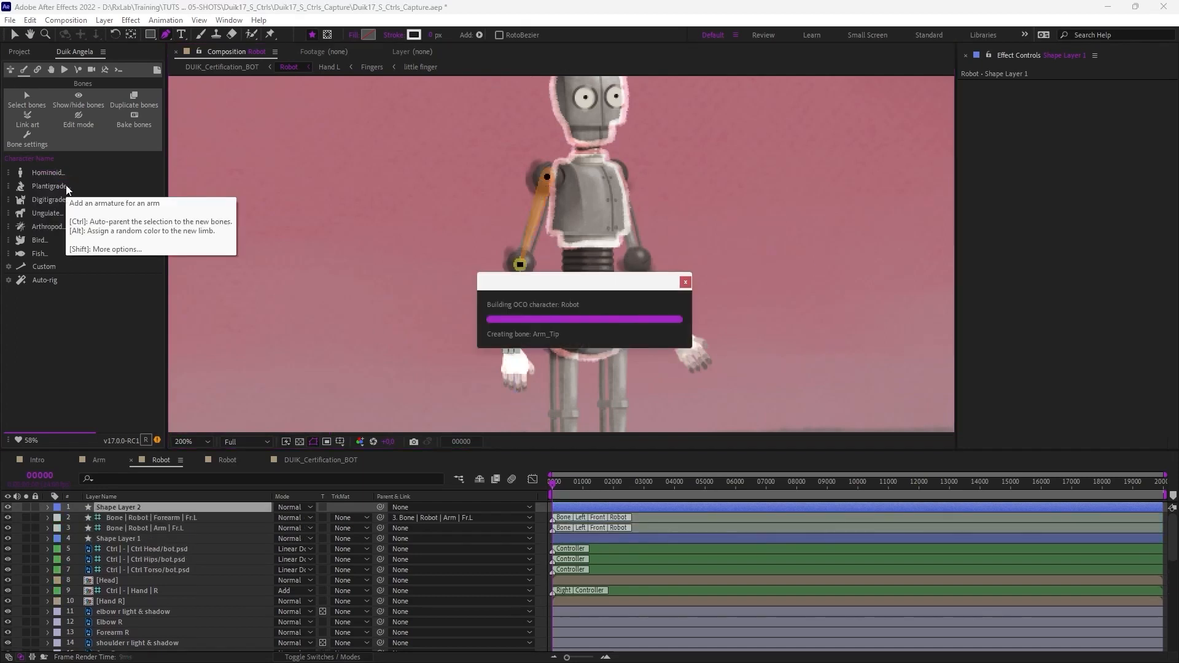
- Move the anchor point of the Ctrl Hand R layer onto the wrist joint of the arm bones
click(153, 570)
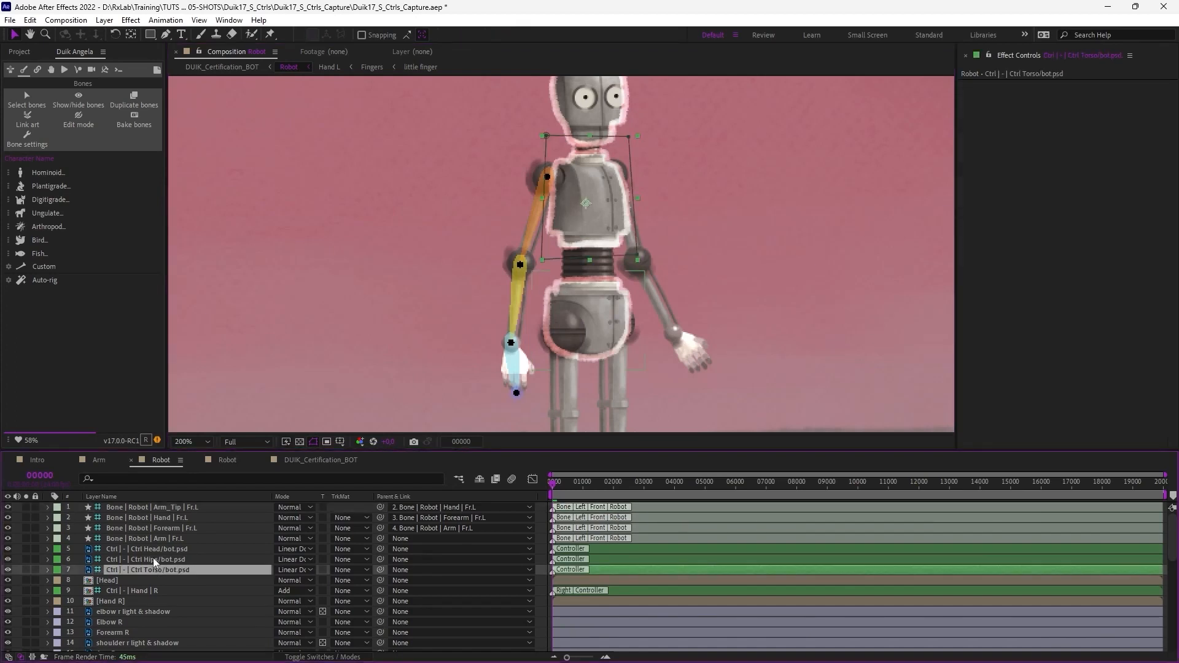
click(124, 590)
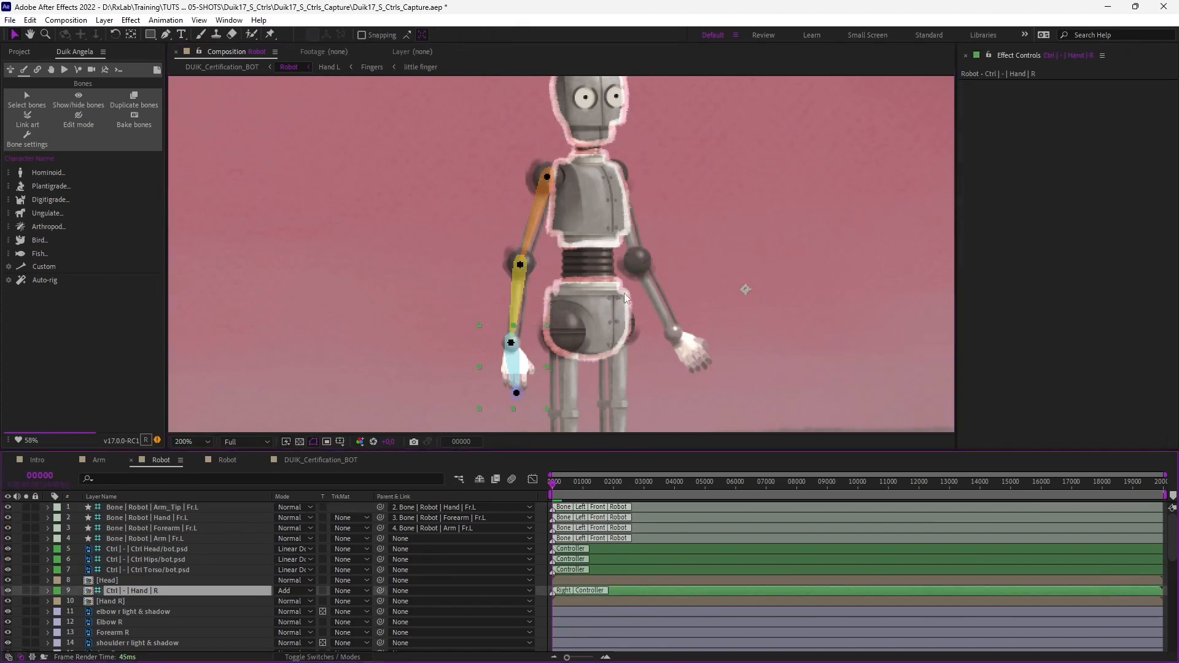
key(y)
drag(746, 290, 686, 318)
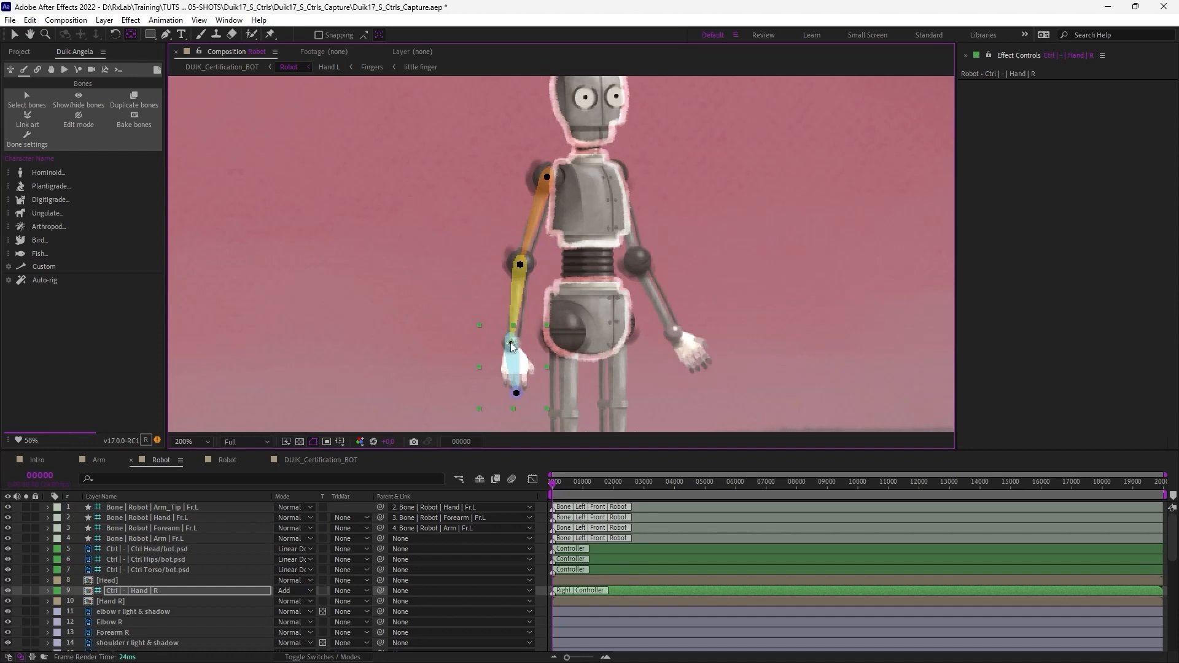
key(v)
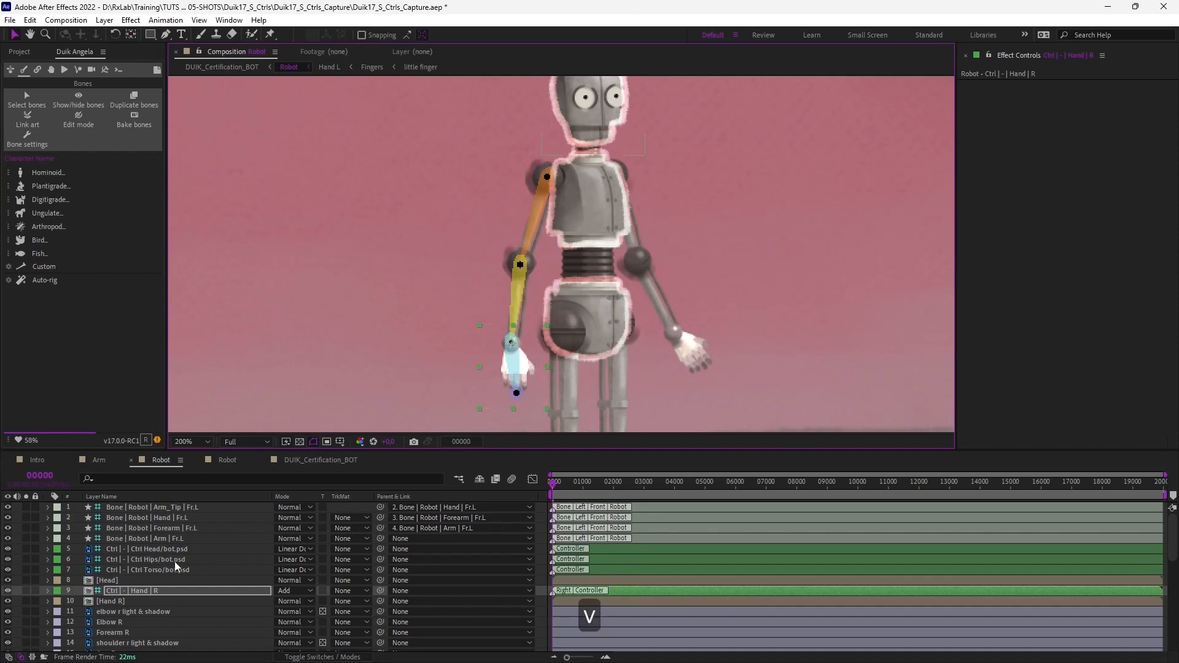
- Auto-rig the four right-arm bones together with the Ctrl Hand R controller, hiding layer controls during the process
click(166, 508)
shift+click(143, 538)
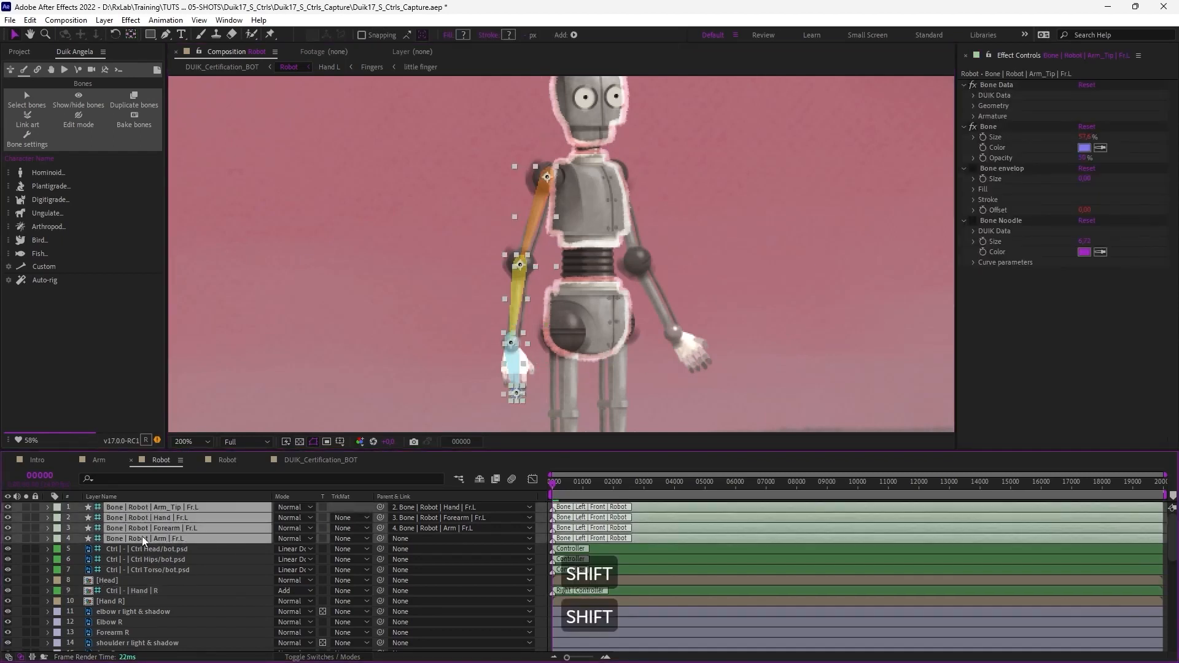
ctrl+shift+click(123, 592)
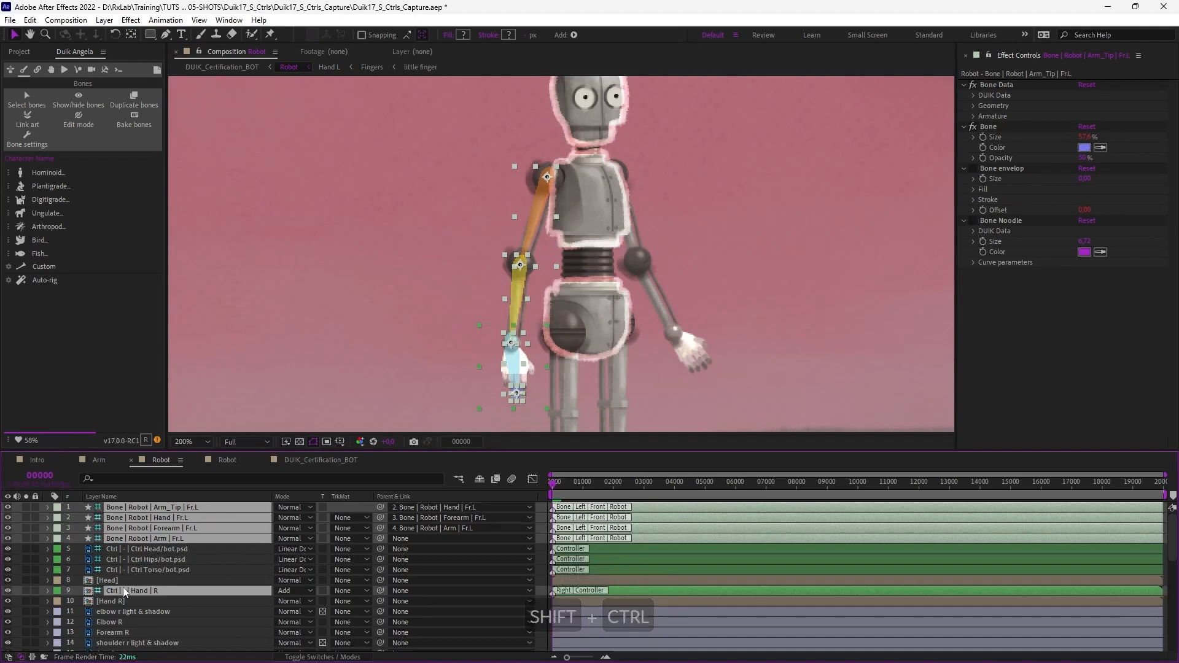
ctrl+click(52, 281)
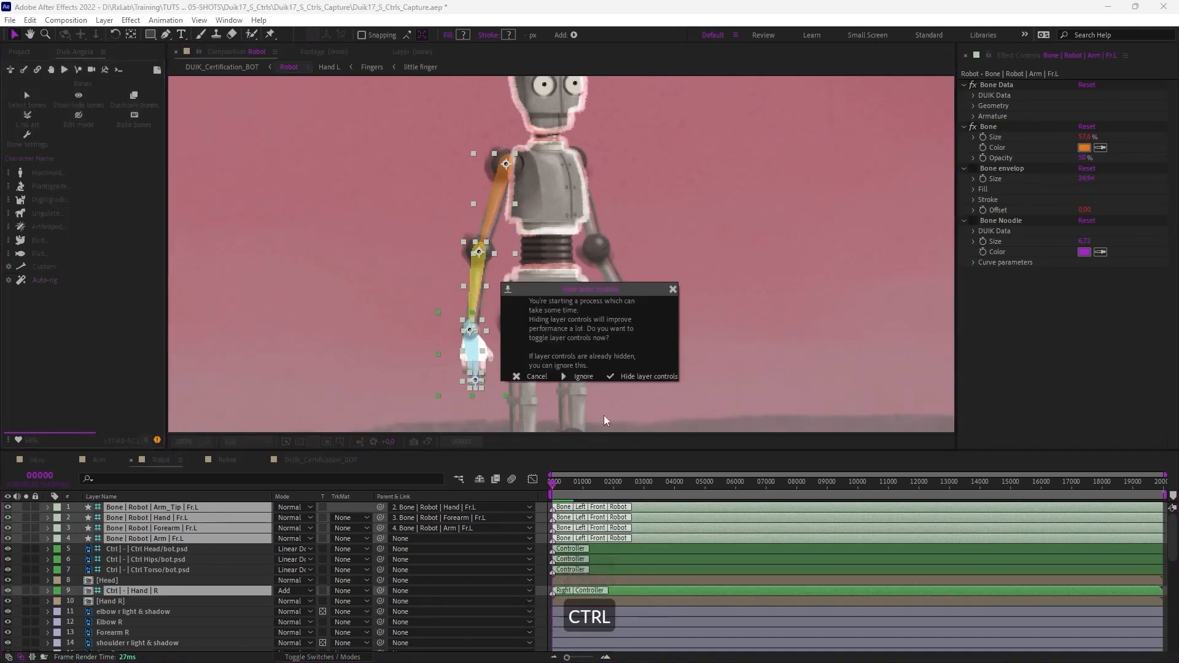
click(653, 378)
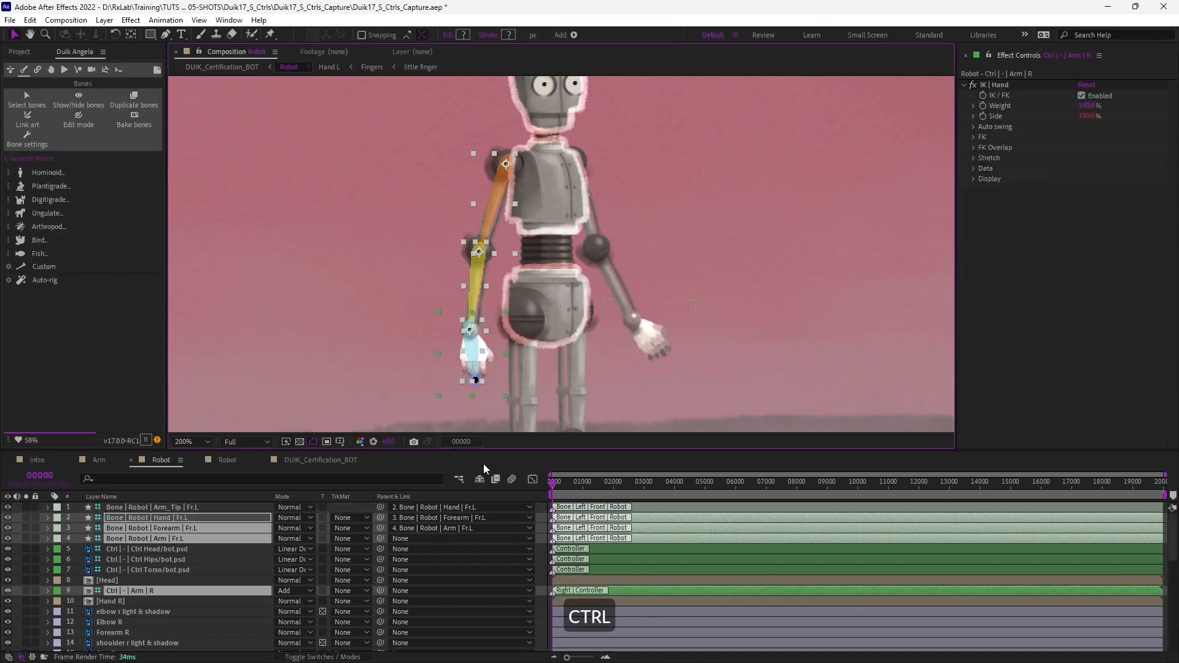
- Move the Ctrl Arm R layer to the top of the layer stack, then test-move the controller and undo that move
click(127, 592)
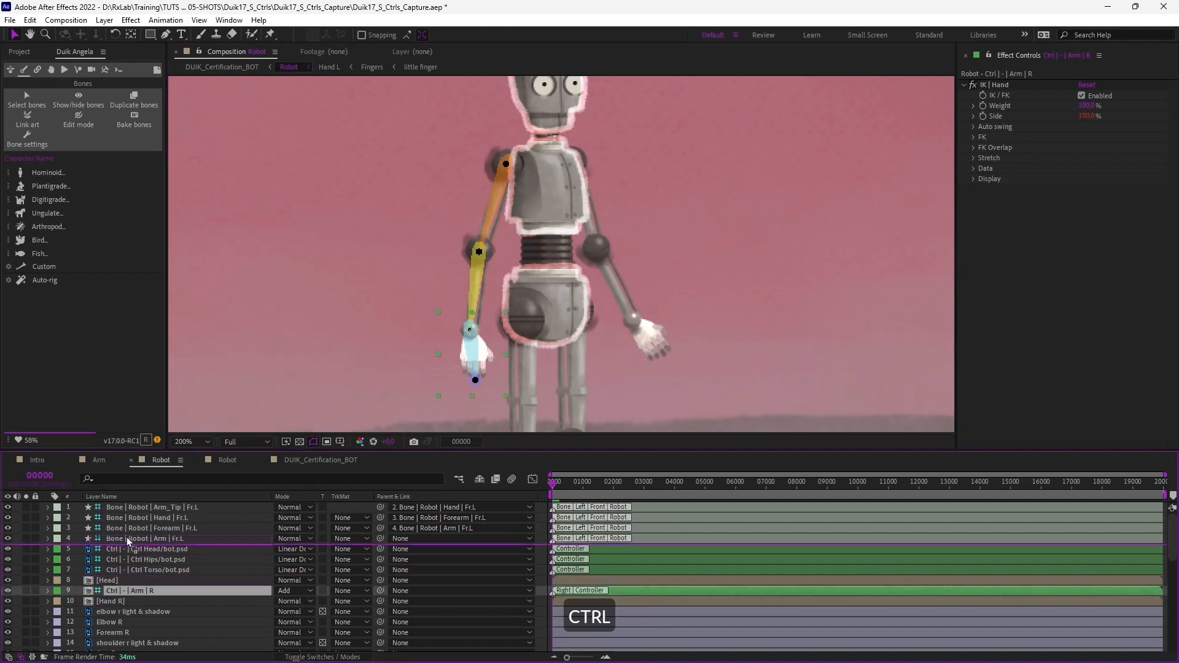
drag(149, 593, 156, 505)
mouse_move(495, 344)
mouse_down()
mouse_move(523, 338)
mouse_move(529, 295)
mouse_move(472, 317)
mouse_move(513, 342)
mouse_up()
key(ctrl+z)
key(ctrl+z)
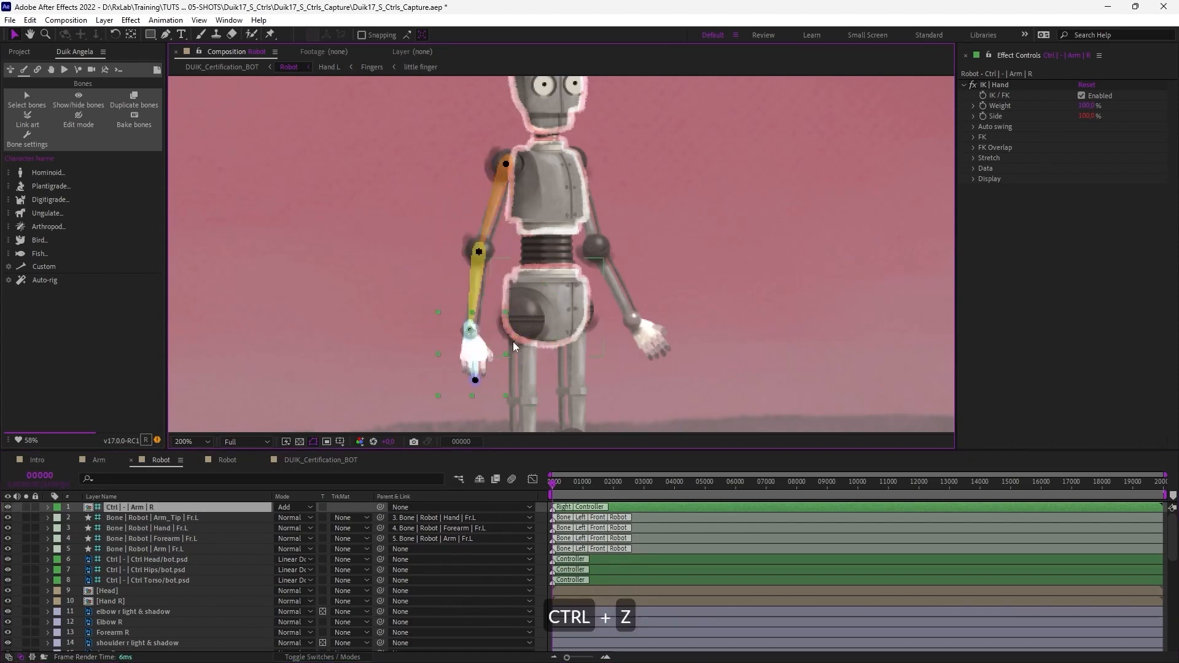
- Link the Arm R, Forearm R and Hand R artwork layers to the right-arm bones
scroll(135, 572, down, 1)
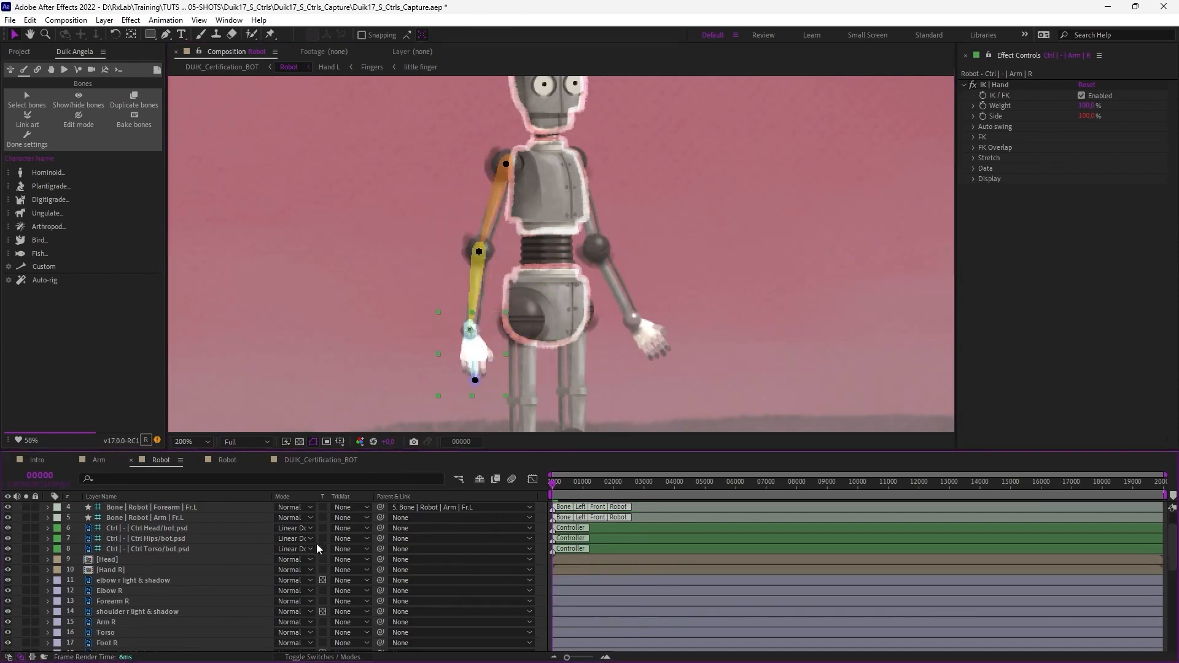
scroll(197, 582, down, 7)
scroll(179, 580, down, 1)
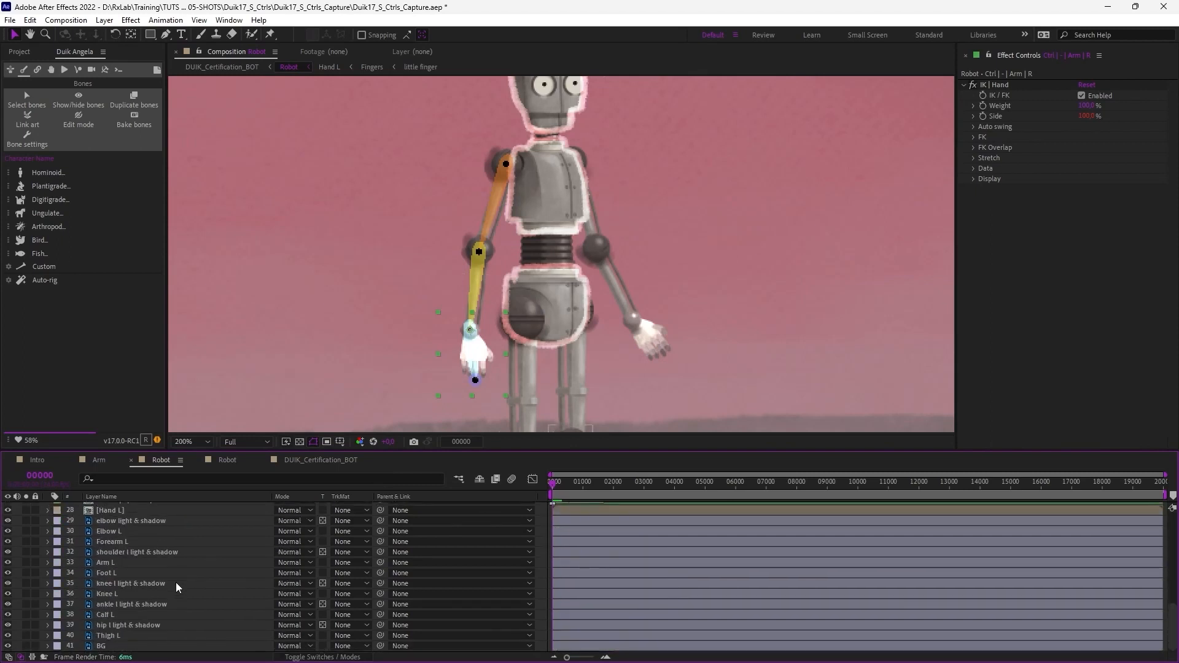
scroll(145, 578, up, 7)
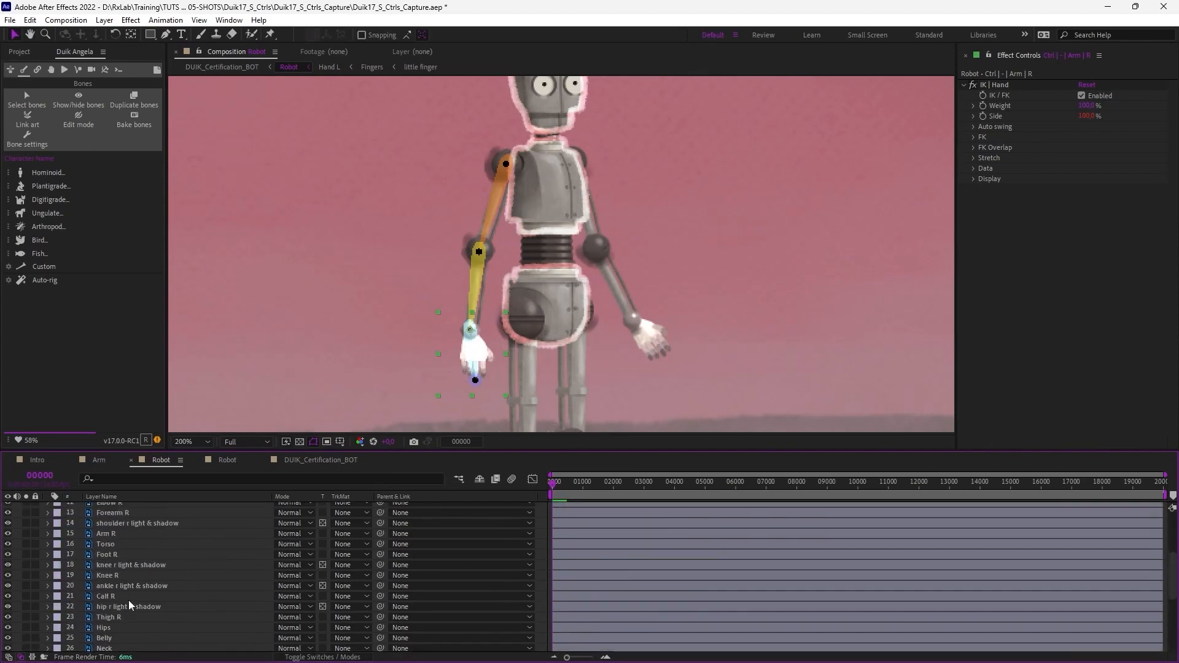
click(128, 592)
ctrl+click(129, 571)
ctrl+click(131, 561)
ctrl+click(130, 561)
ctrl+click(128, 540)
click(27, 119)
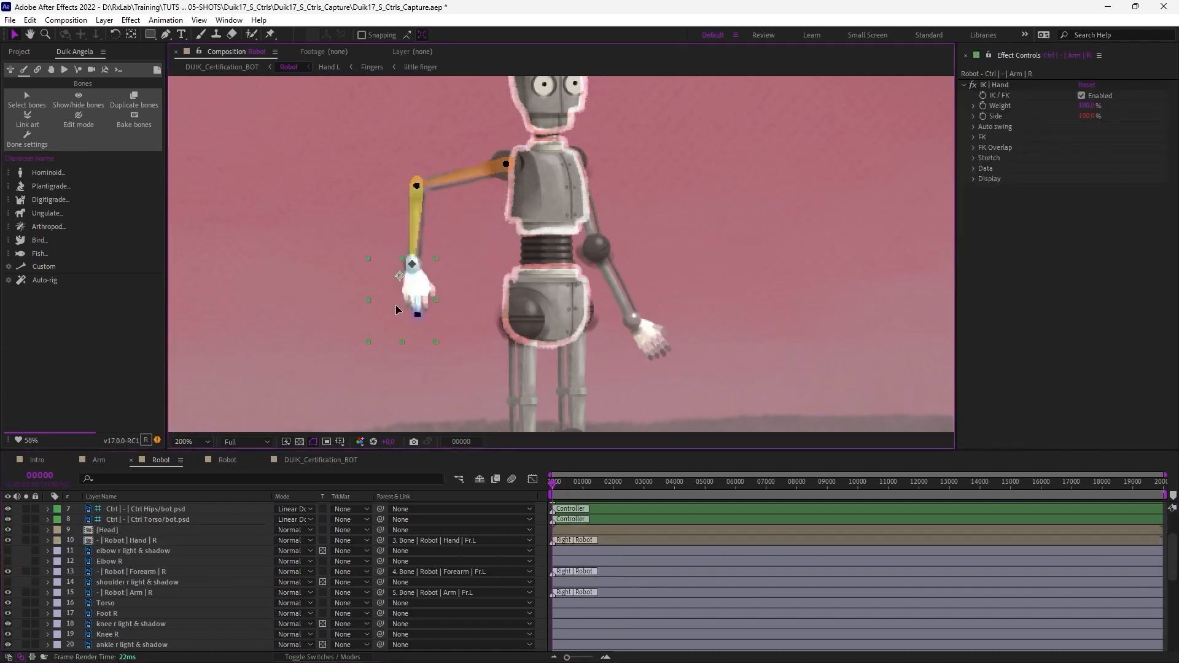
- Hide the four right-arm bone layers in the Robot composition
click(136, 548)
shift+click(128, 519)
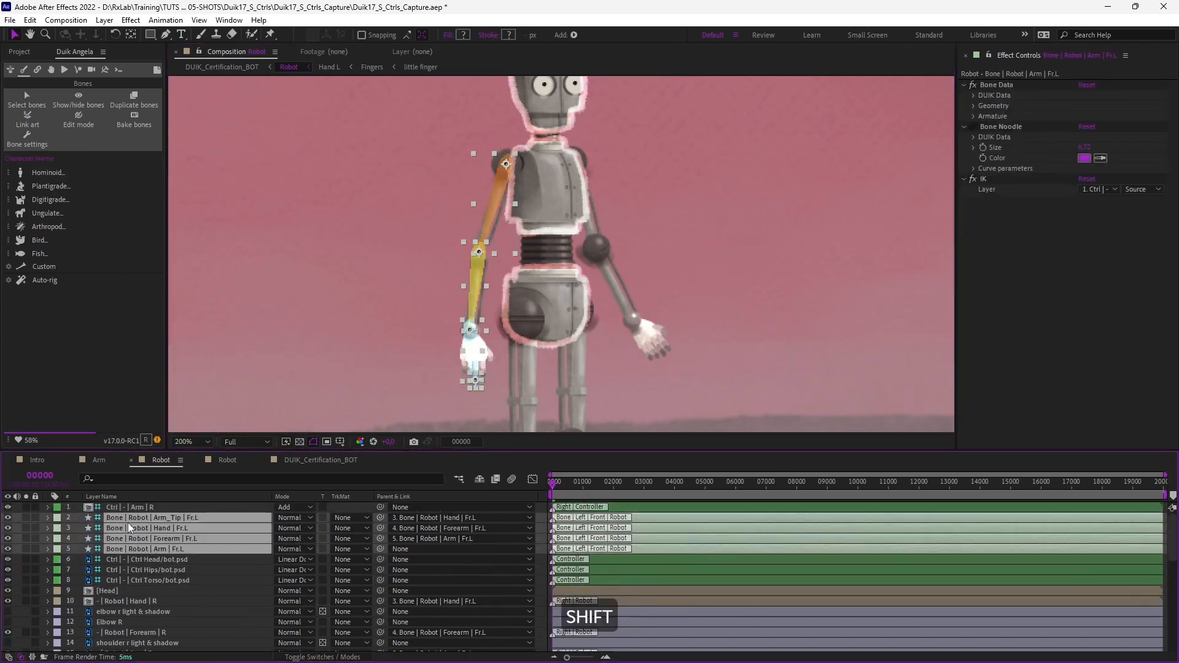
click(9, 517)
- Pose the right arm with its hand controller, trying both moving and rotating it
drag(473, 349, 430, 325)
key(w)
key(v)
key(w)
key(v)
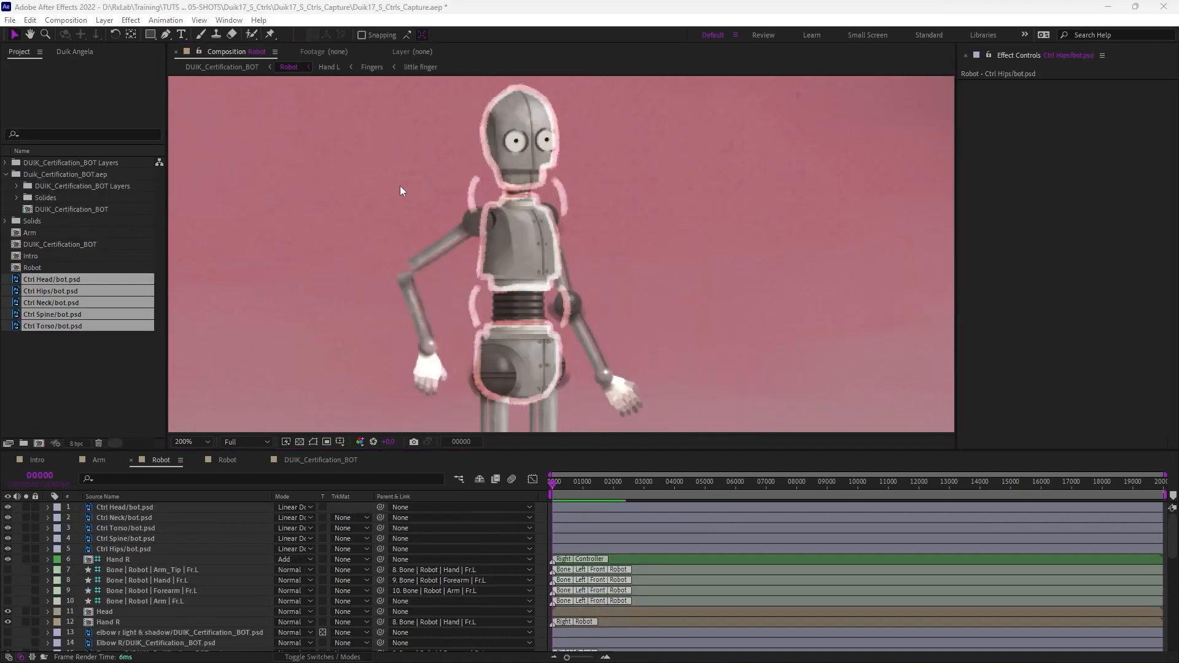
- Draw an unfilled Pen path along the robot's body axis between hips and head, and create a Hominoid Spine armature with Head and Hips from it
key(v)
key(g)
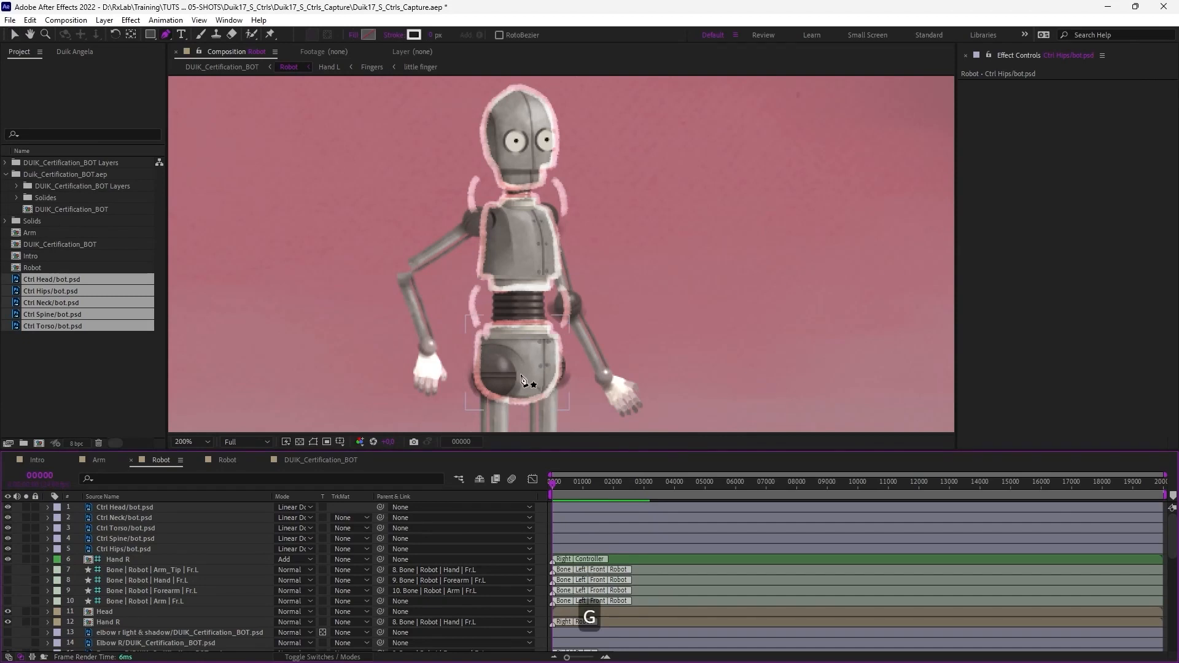
click(569, 392)
click(313, 442)
key(v)
click(74, 52)
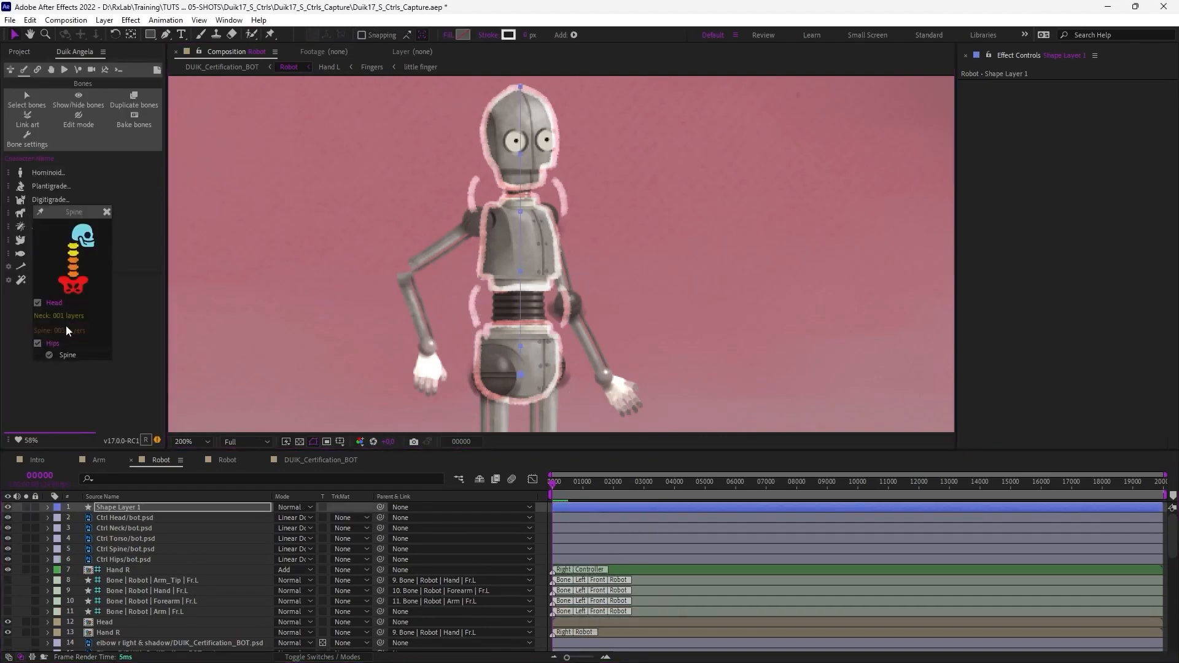
click(72, 350)
- Move the five Ctrl artwork layers, from Ctrl Head to Ctrl Hips, above the spine bones and tag them as controllers
click(146, 571)
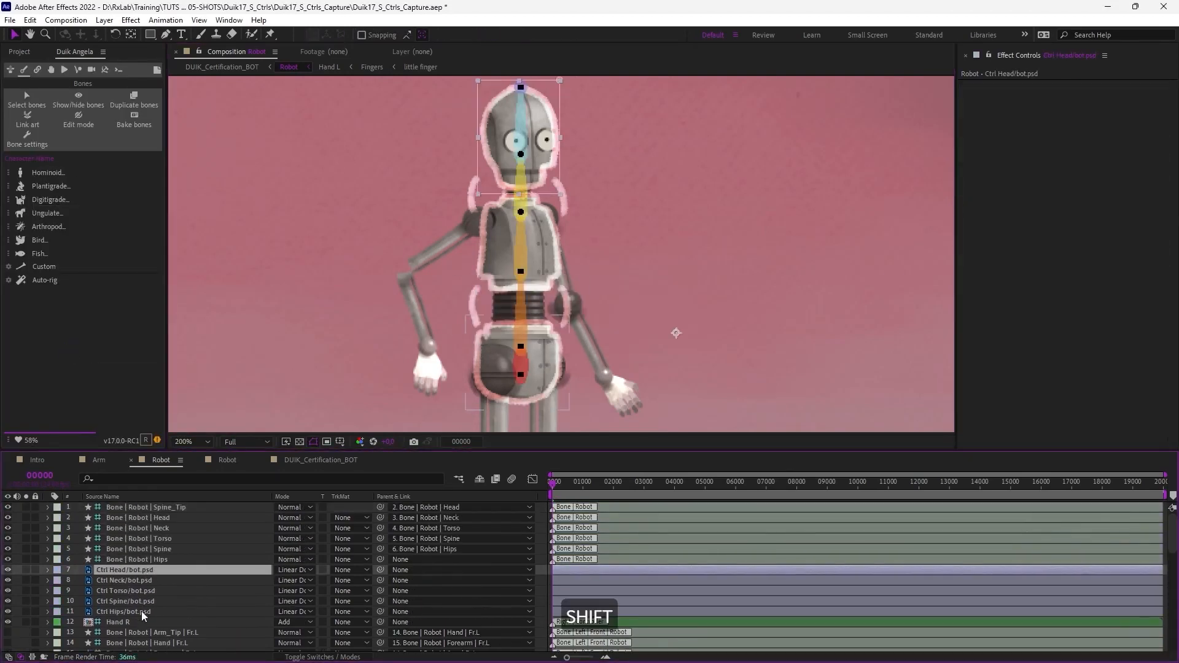
shift+click(141, 610)
drag(144, 570, 160, 499)
click(51, 70)
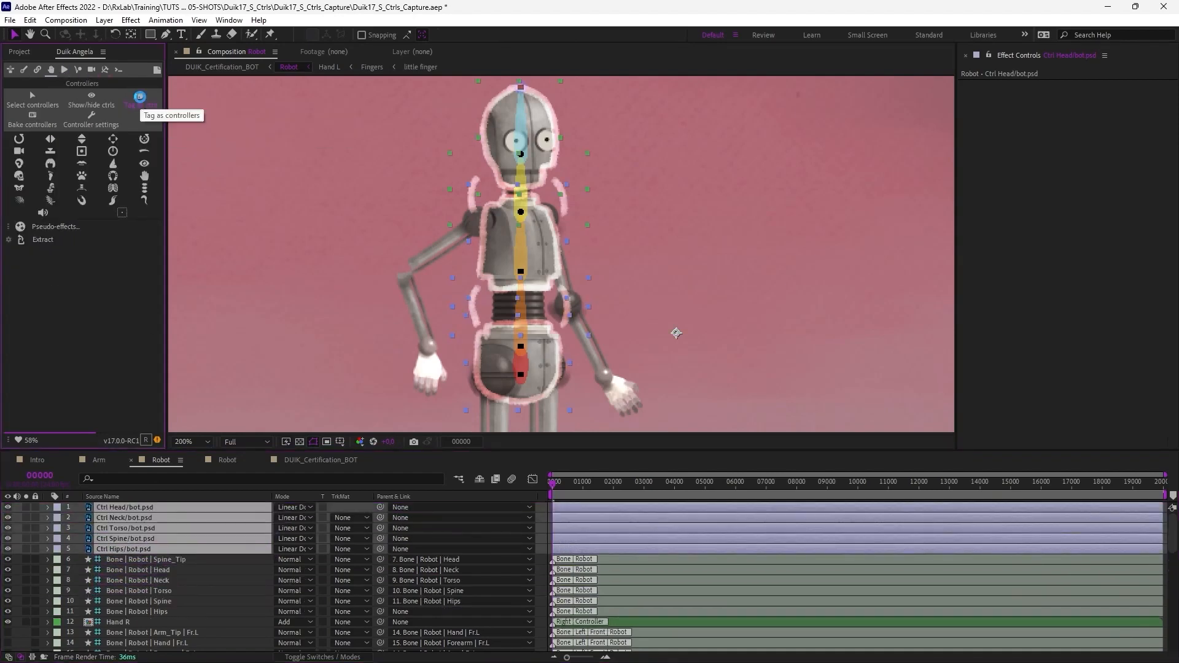
click(141, 102)
- Move the anchor points of the Ctrl Hips, Ctrl Spine and Ctrl Torso layers onto their matching spine bone joints
click(126, 550)
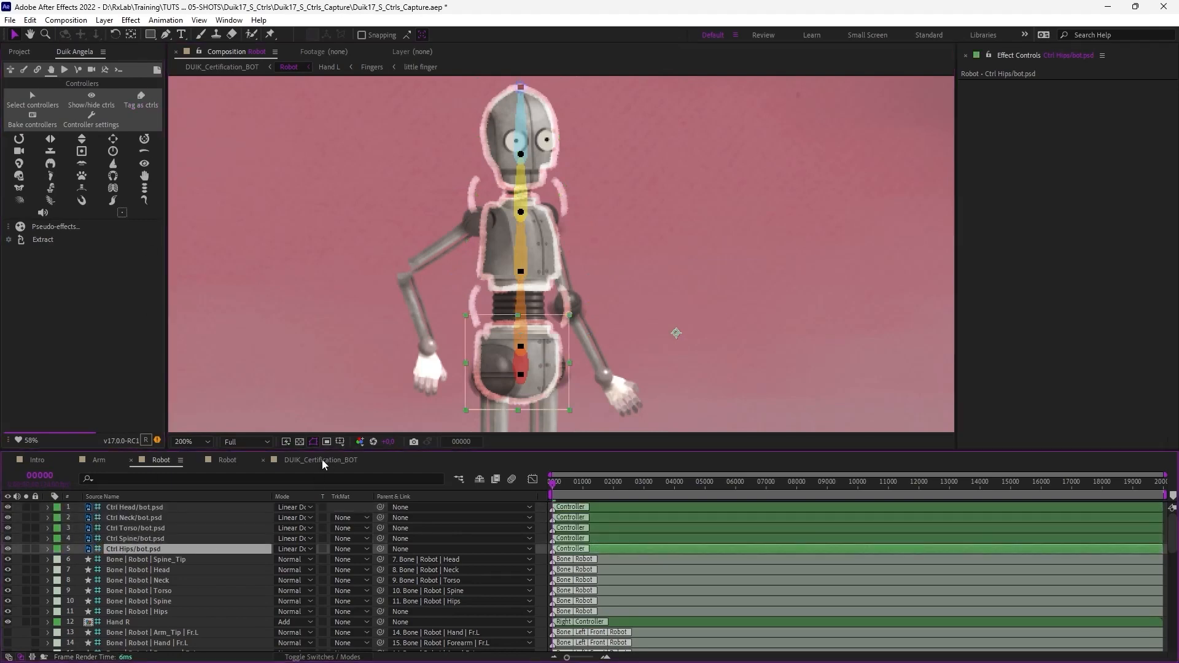
key(y)
drag(676, 334, 525, 379)
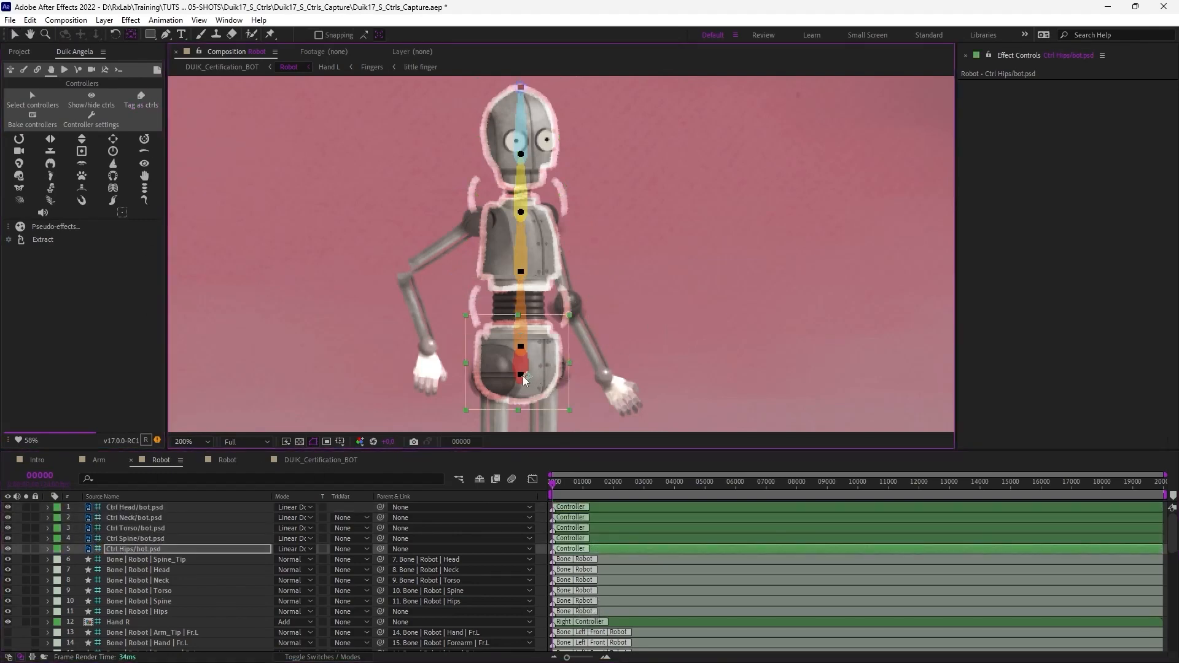
click(172, 542)
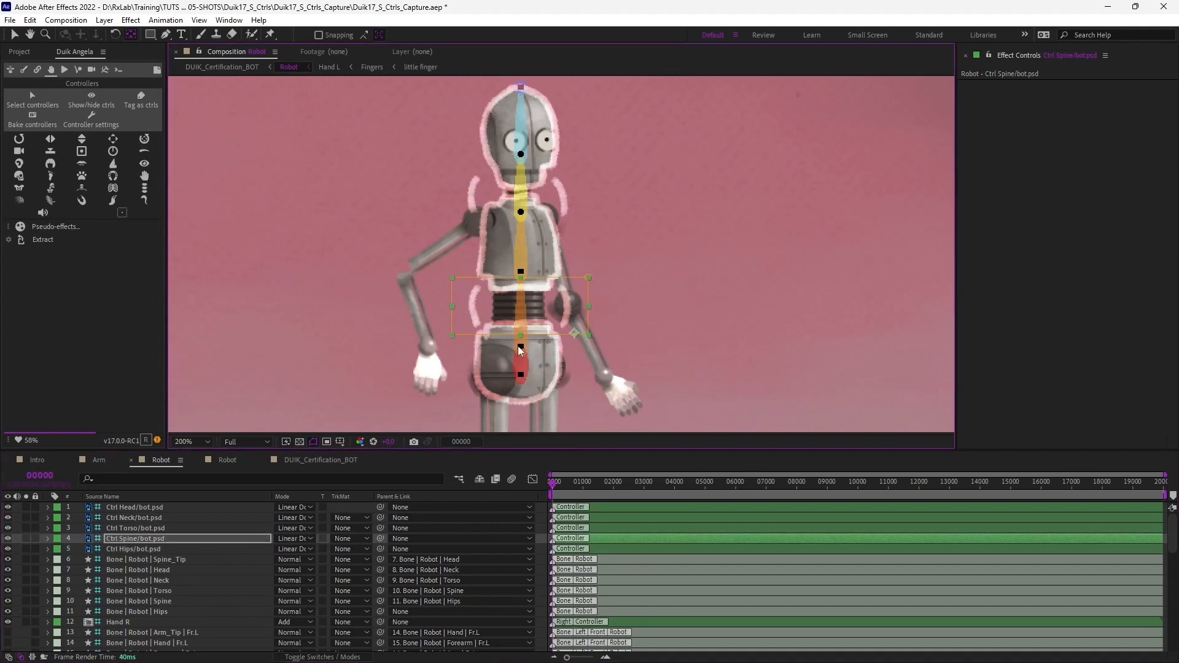
click(213, 529)
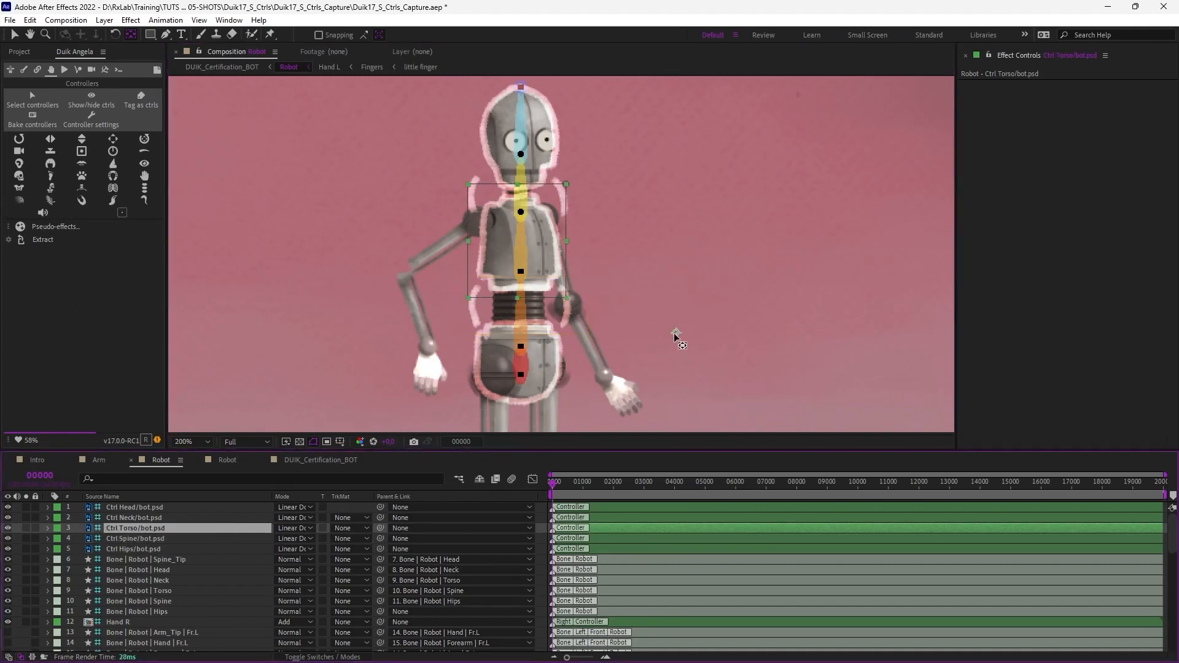
drag(676, 334, 525, 278)
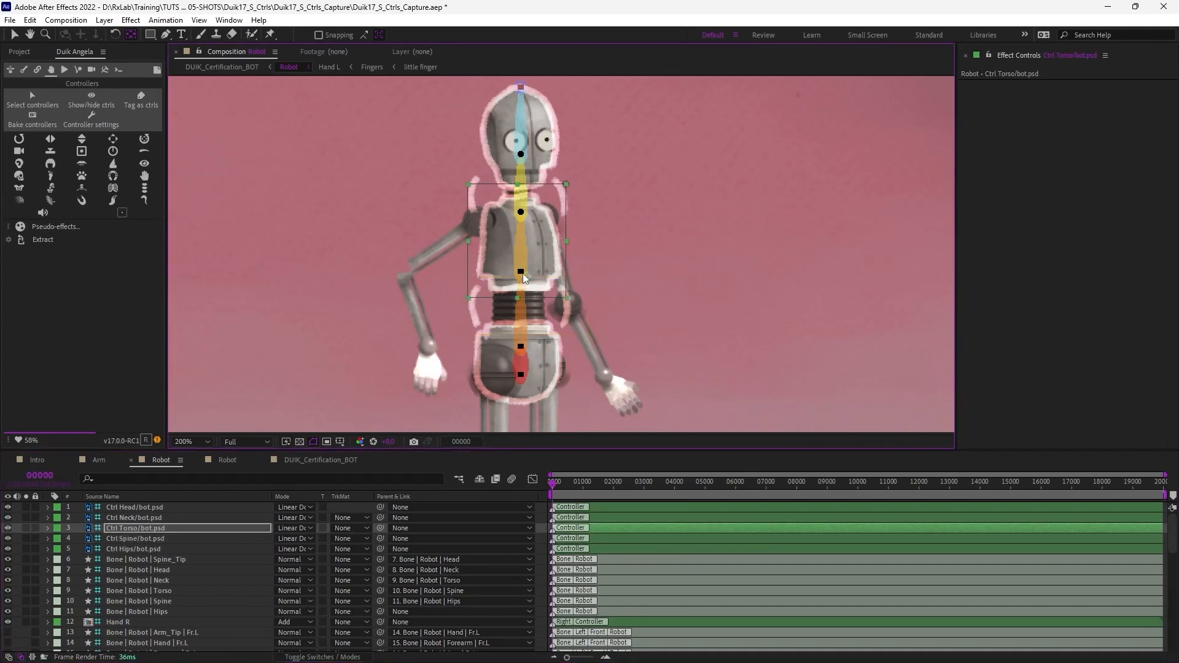
- Place the anchor points of the Ctrl Neck and Ctrl Head layers exactly on the neck and head bone joints
click(201, 519)
drag(676, 334, 519, 215)
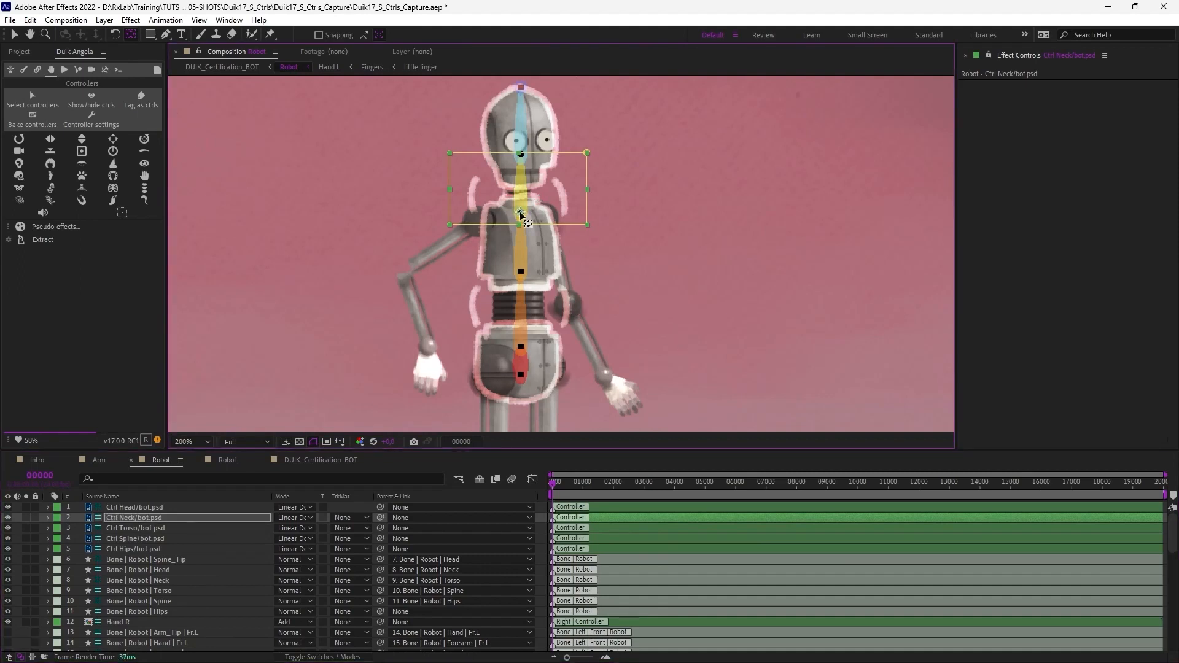
click(193, 507)
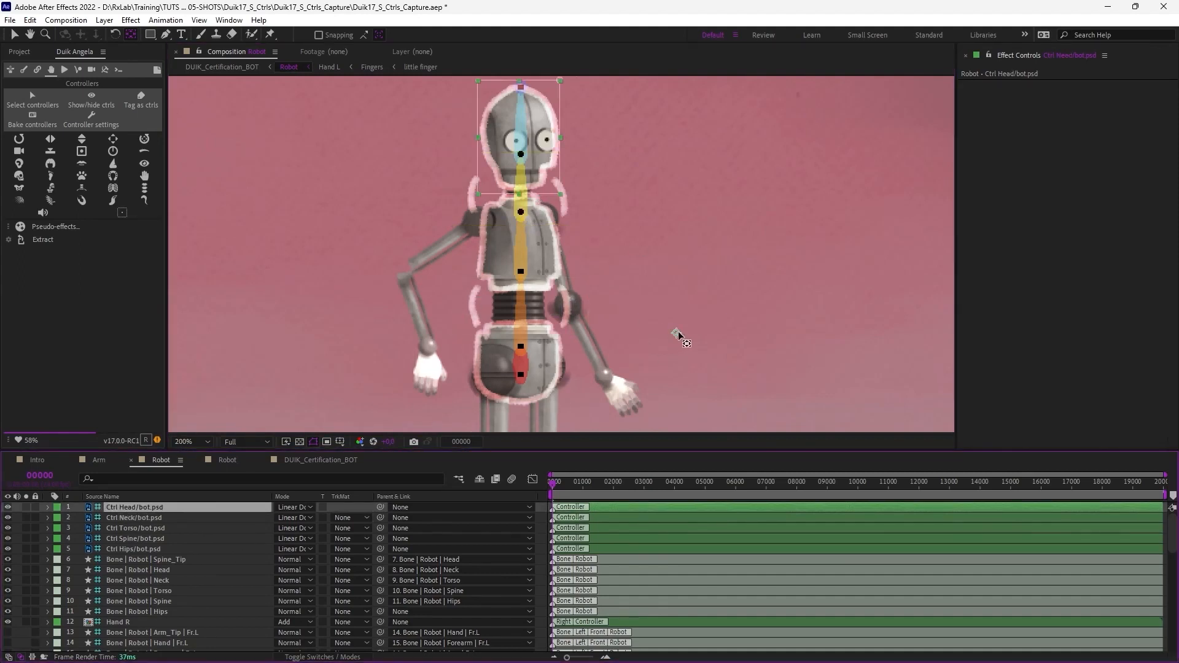
drag(677, 332, 516, 158)
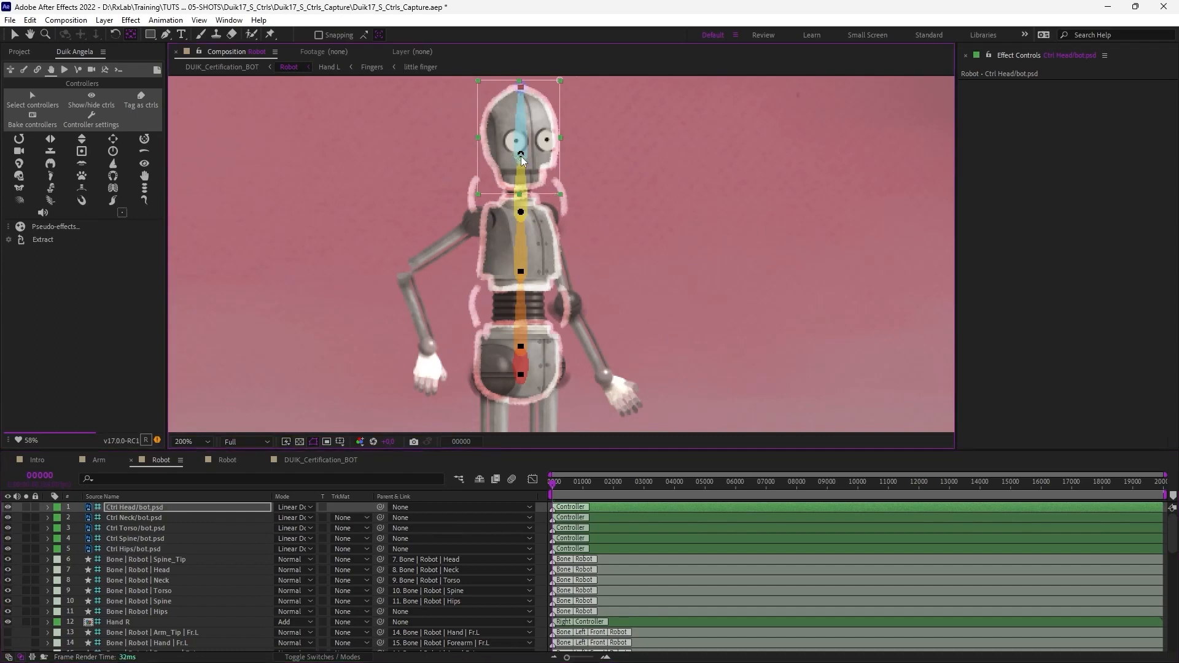
drag(521, 155, 520, 153)
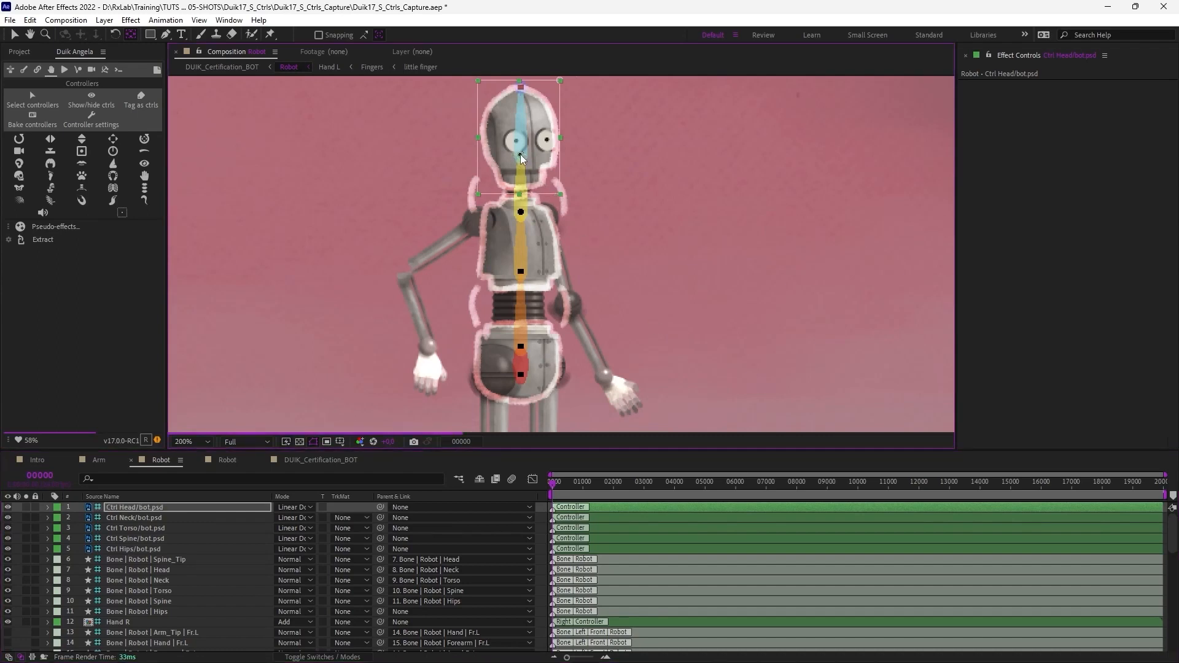
key(v)
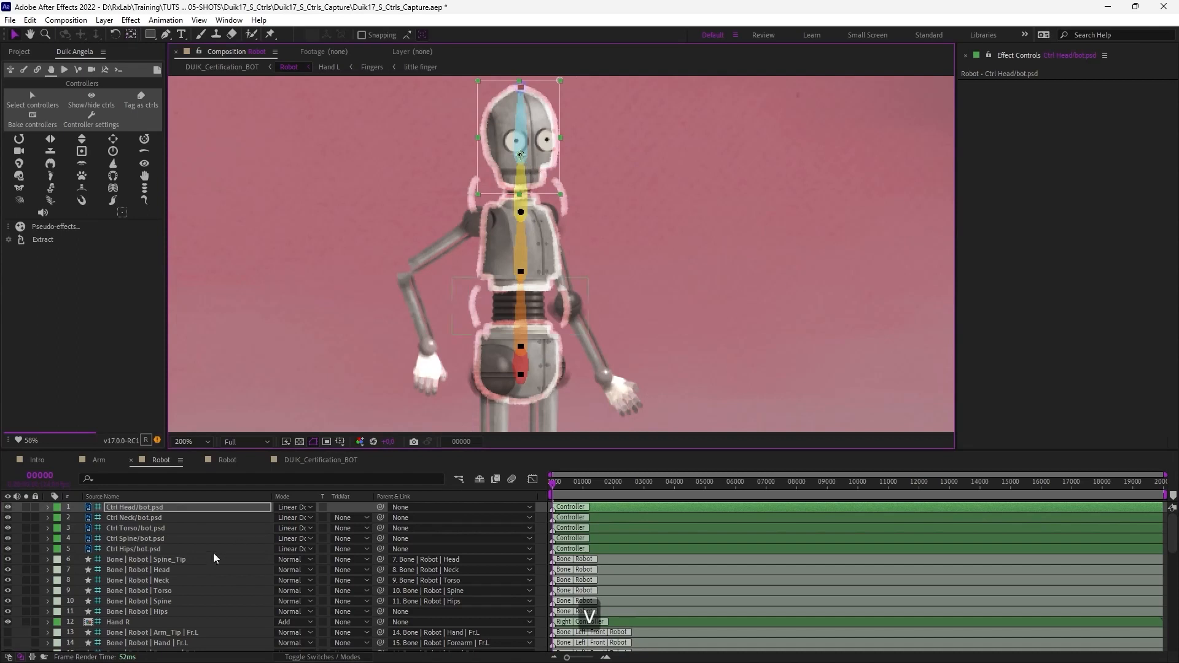
- Auto-rig the five Ctrl body layers together with all the spine bones, hiding layer controls during the process
shift+click(162, 612)
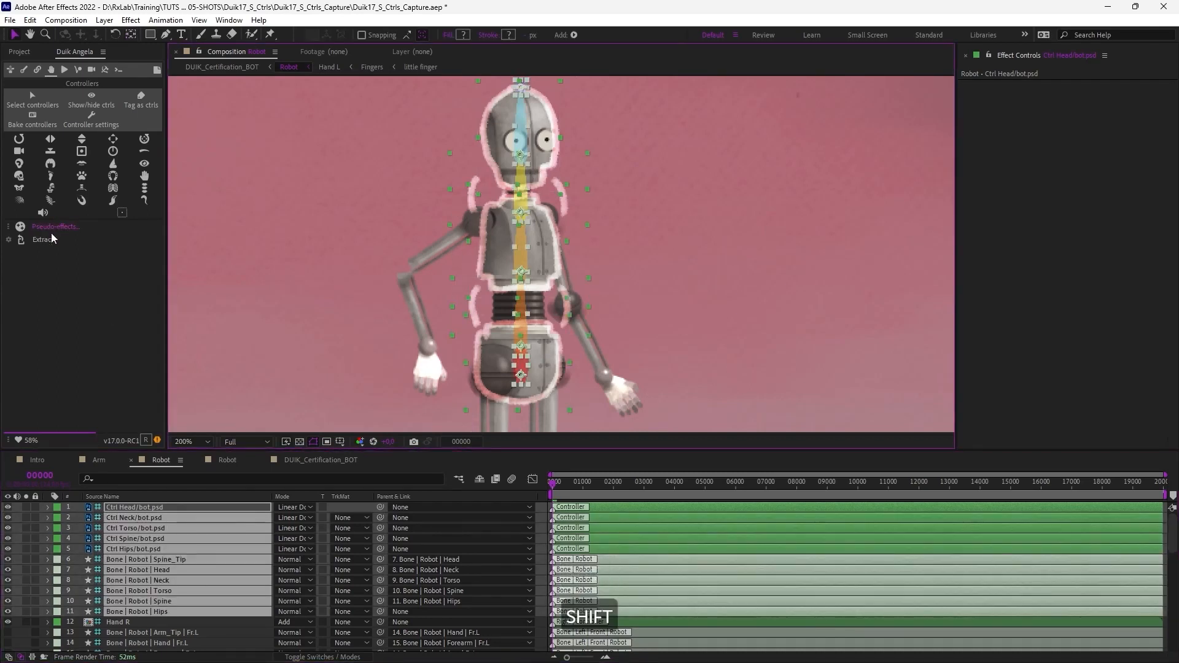
click(23, 71)
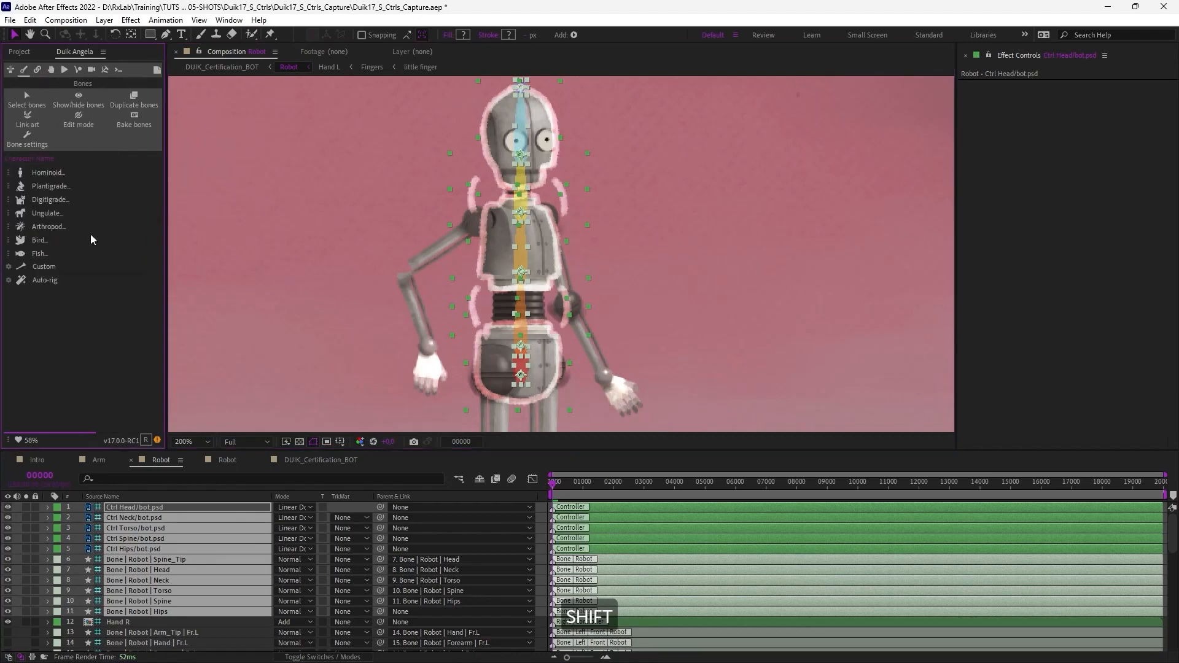
click(48, 282)
click(633, 377)
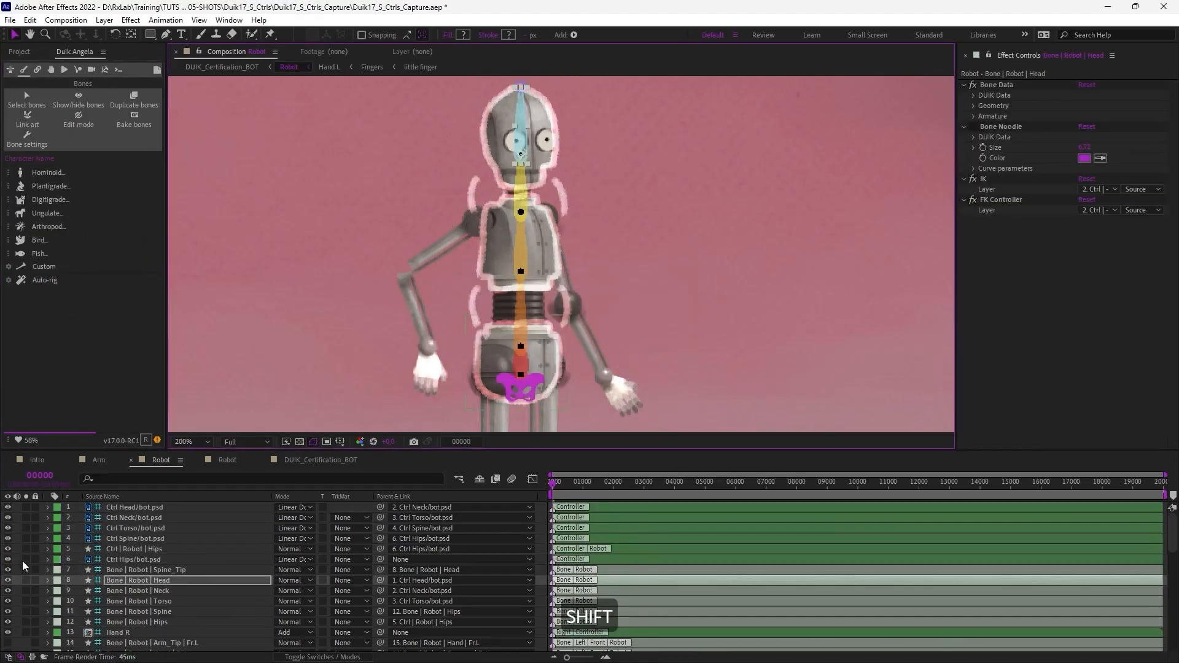
- Test-move the purple pelvis-shaped hips controller and the Ctrl Hips/bot.psd controller, undoing each move
drag(515, 388, 489, 374)
key(ctrl+z)
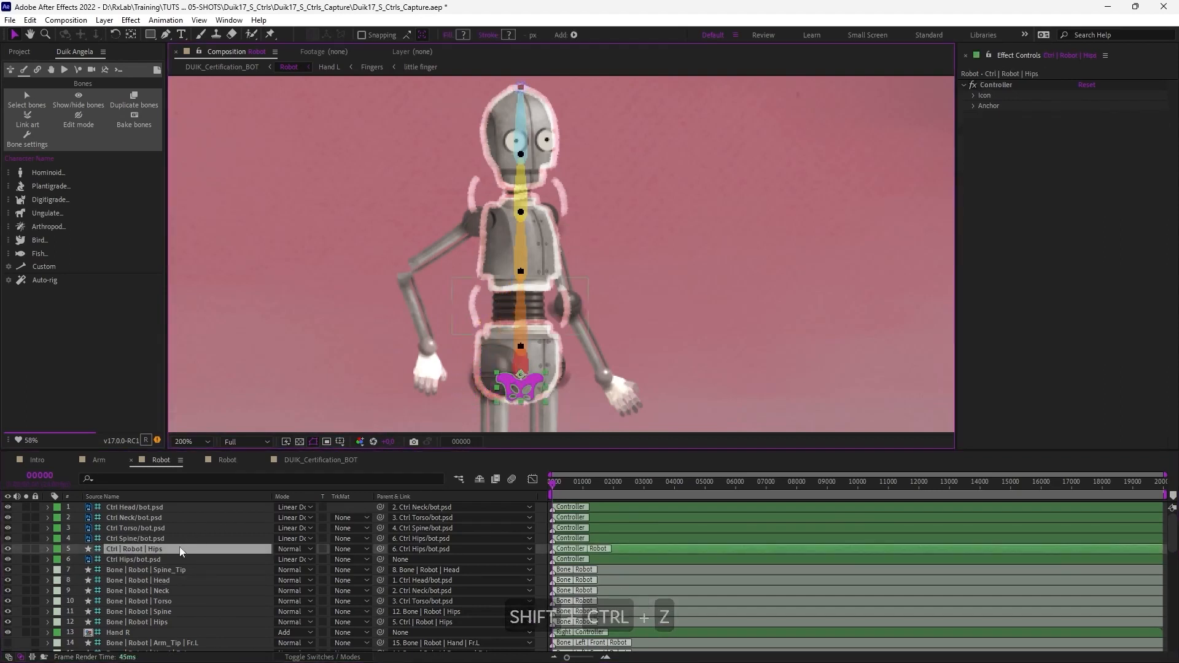
click(174, 560)
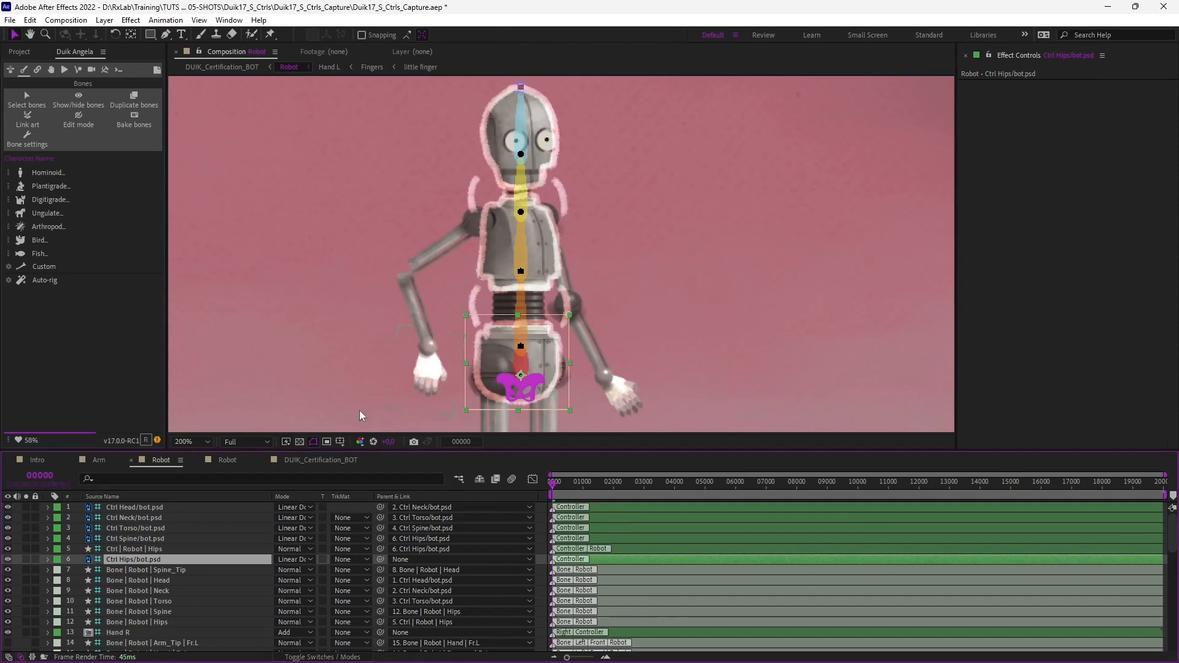
drag(541, 362, 513, 363)
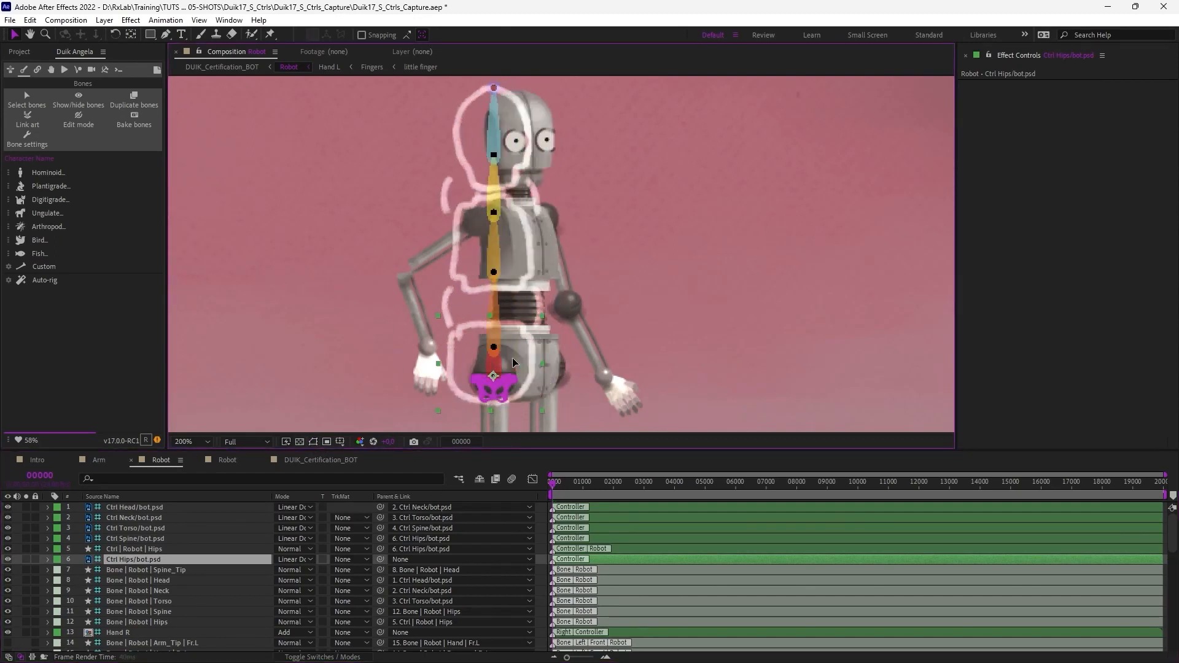
key(ctrl+shift+z)
- Test-rotate the Ctrl Spine/bot.psd controller and undo the rotation
click(577, 293)
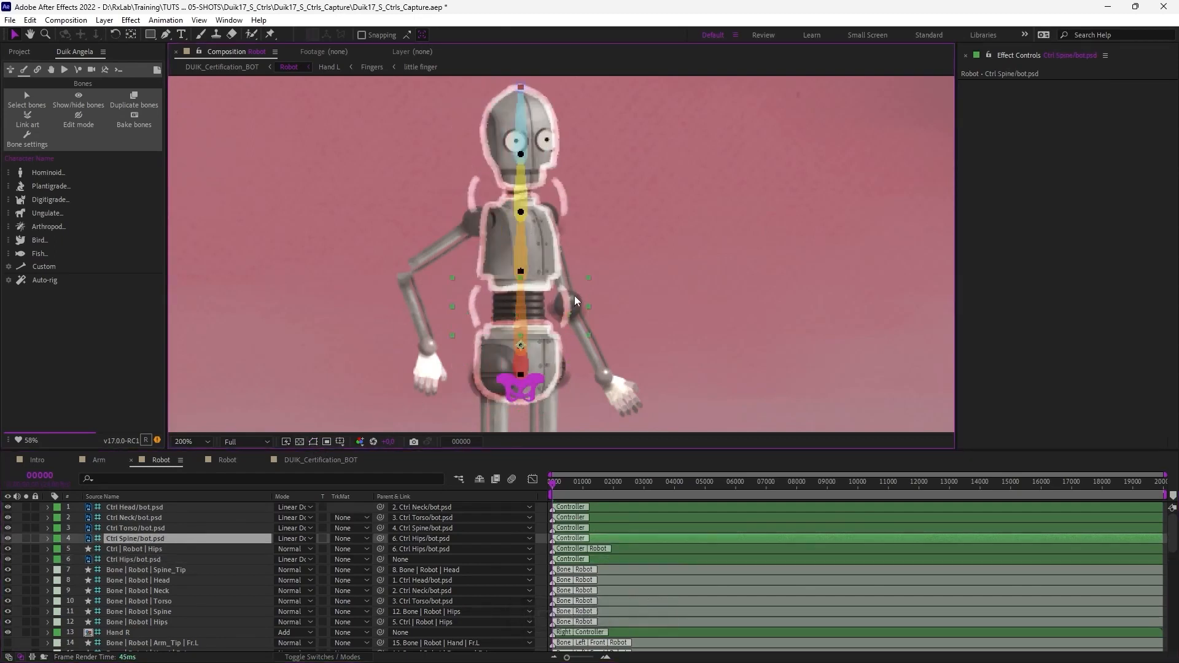
key(shift+w)
drag(578, 298, 585, 260)
key(ctrl+shift+z)
key(shift+v)
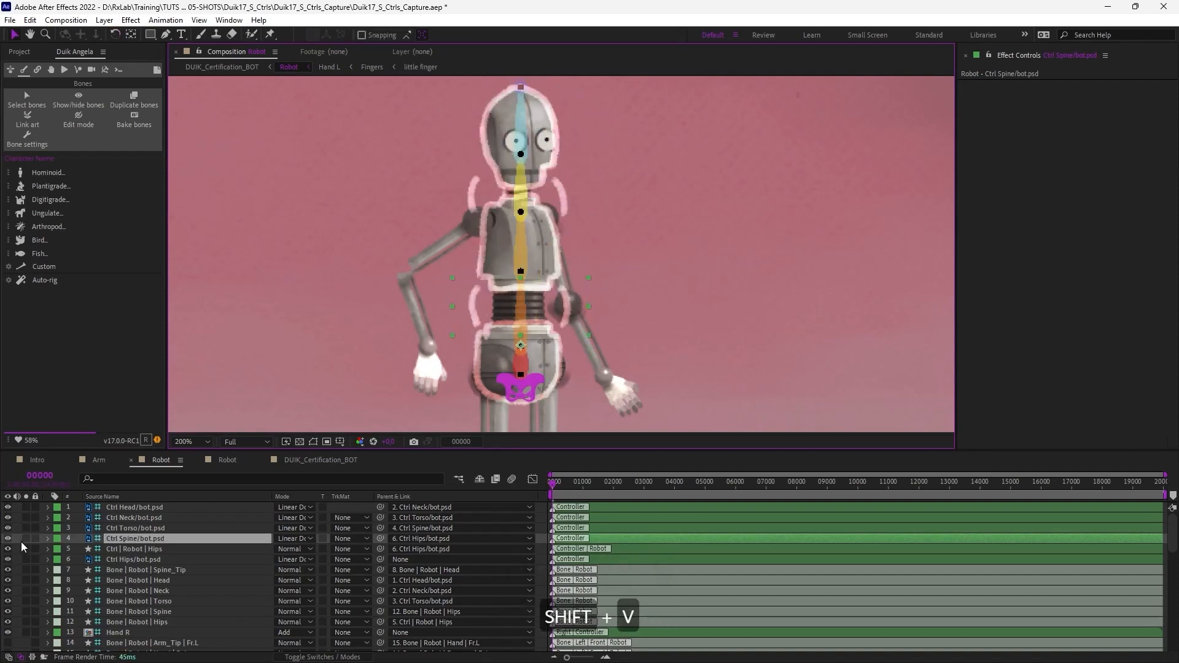
- Link the Torso, Hips, Belly and Neck artwork layers to the robot's spine bones
click(16, 540)
scroll(165, 580, down, 4)
scroll(136, 599, up, 2)
scroll(119, 603, down, 1)
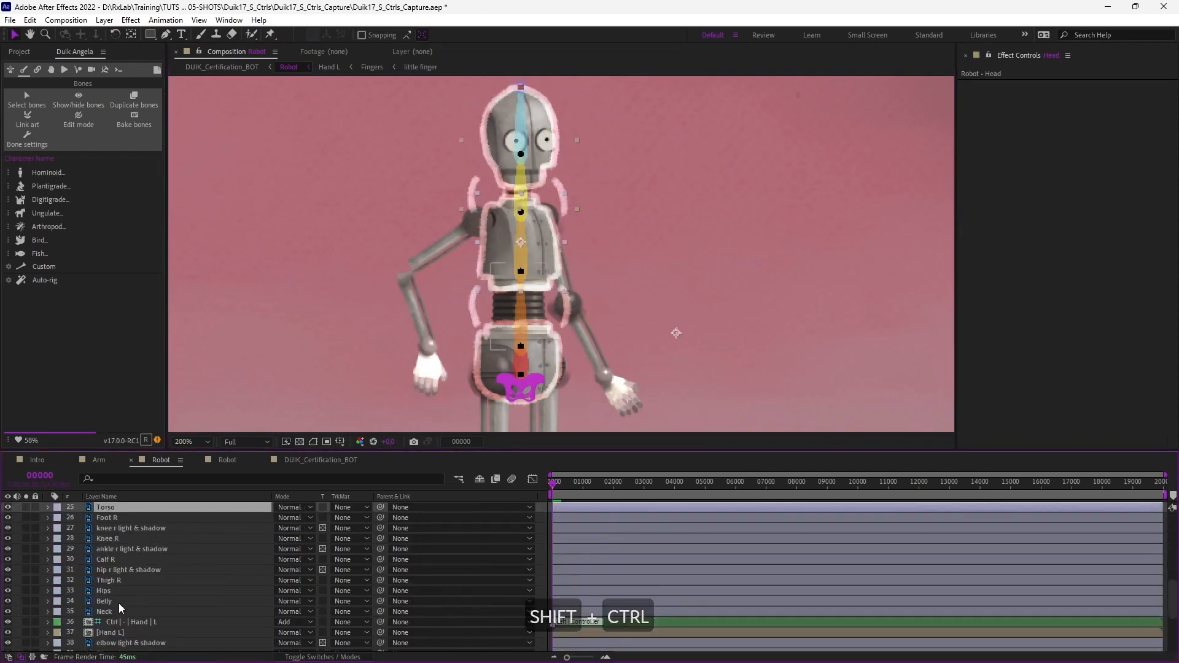
ctrl+click(119, 591)
ctrl+click(119, 601)
ctrl+click(119, 611)
click(27, 120)
click(400, 602)
click(466, 184)
click(560, 196)
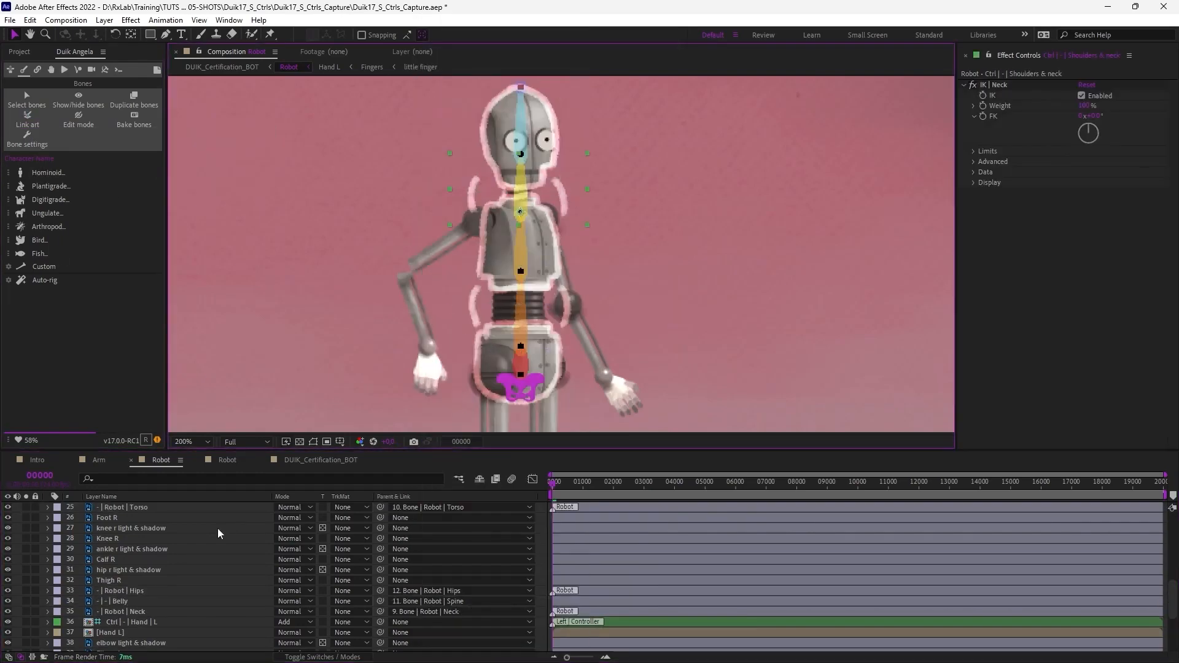
- Hide the six spine bone layers from Spine_Tip to Hips and deselect them
scroll(173, 565, up, 6)
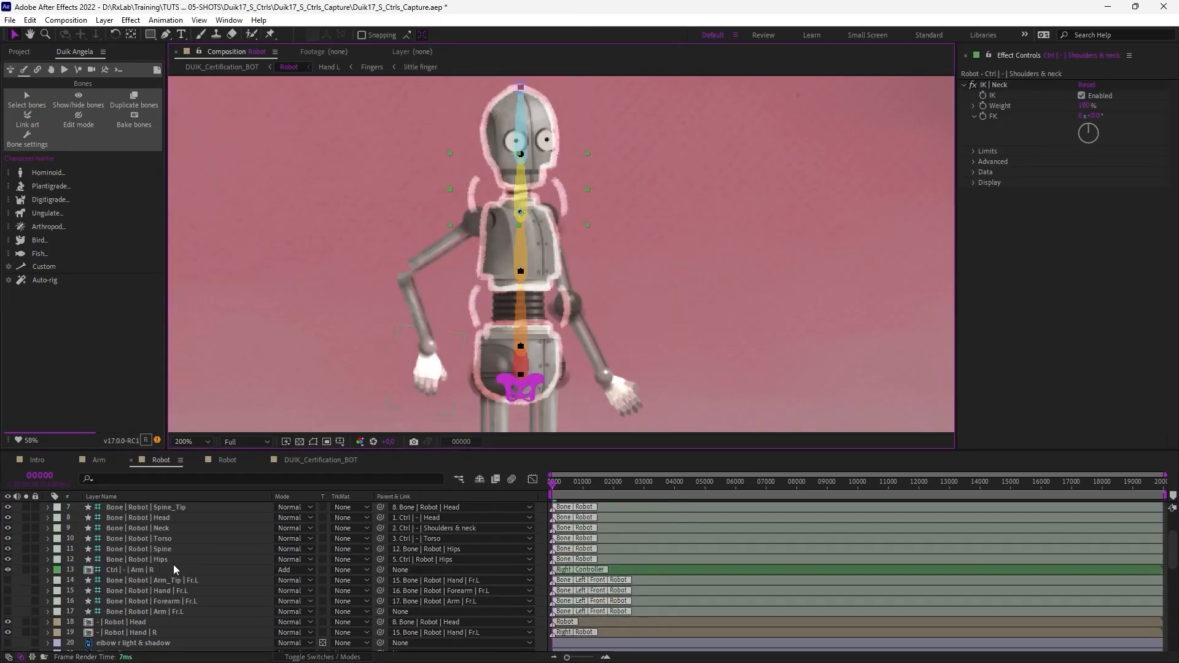
scroll(173, 565, up, 3)
click(144, 570)
shift+click(137, 622)
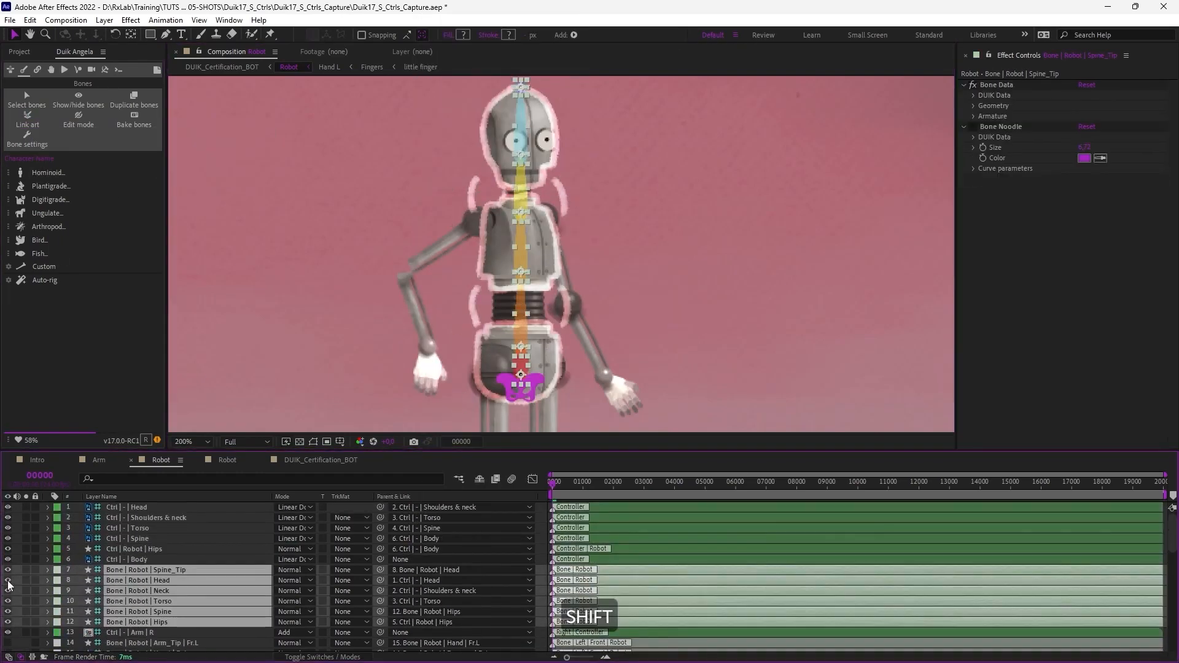
click(8, 581)
key(F2)
- Test-move and rotate the torso-shaped controller, undoing each change
click(553, 163)
click(552, 244)
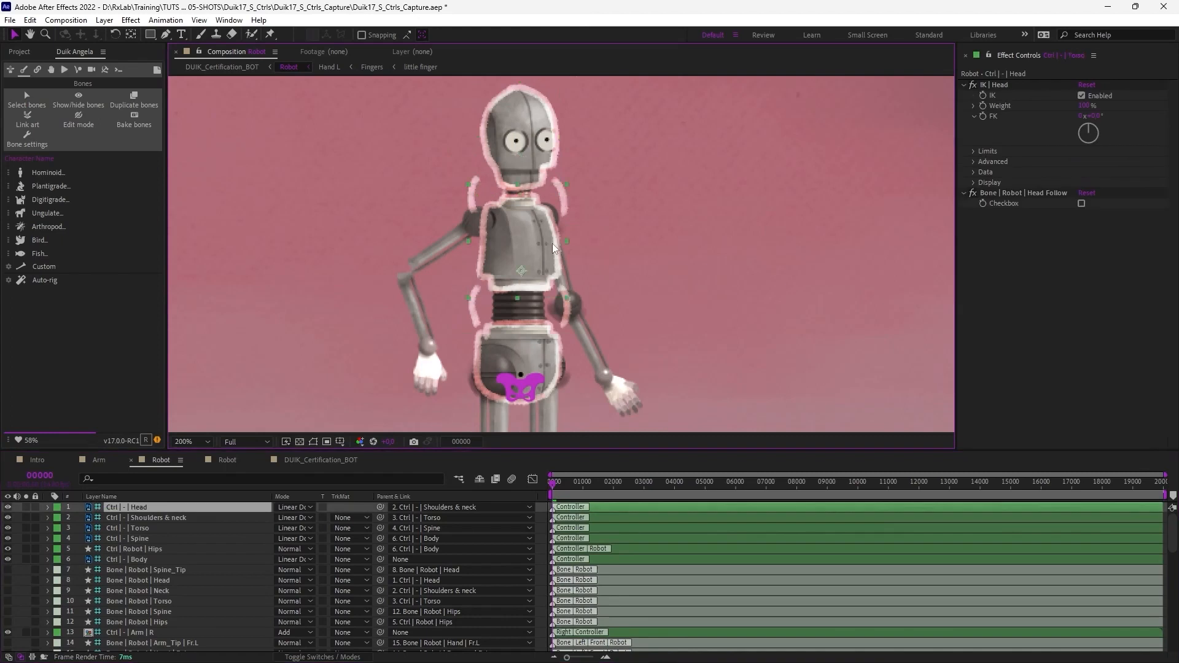
drag(552, 243, 537, 205)
key(ctrl+z)
key(w)
key(ctrl+z)
key(v)
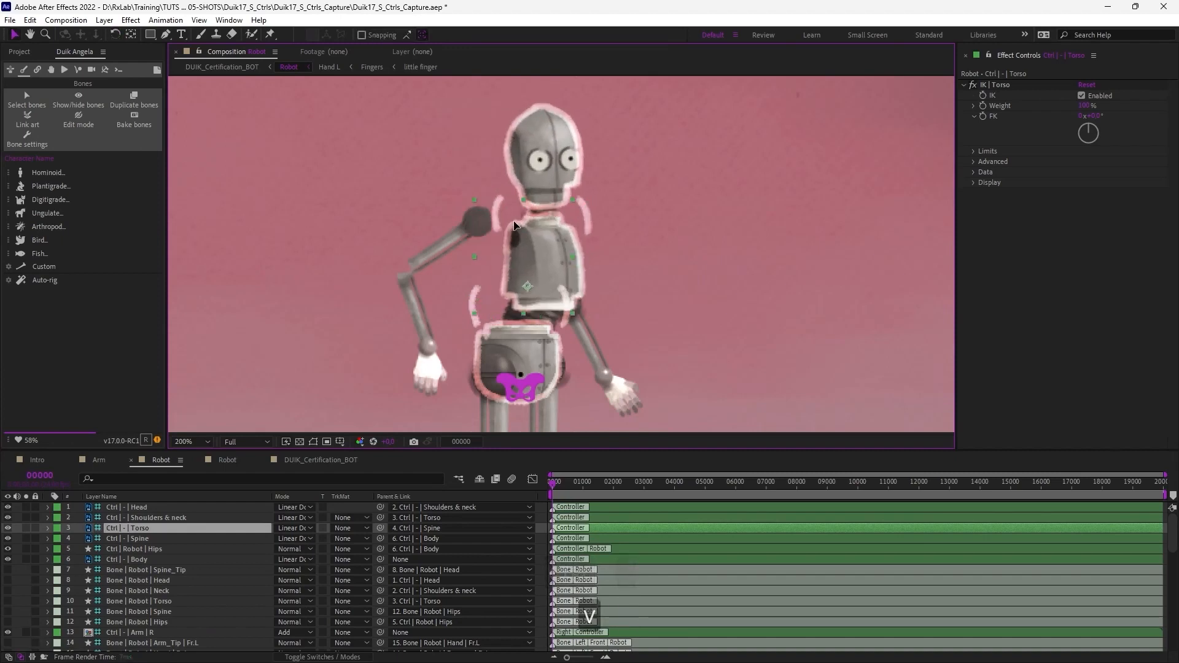
key(ctrl+z)
- Test-rotate the belly-level spine controller to bend the robot's upper body, then undo the rotation
click(562, 307)
key(w)
mouse_move(563, 307)
mouse_down()
mouse_move(572, 304)
mouse_move(565, 330)
mouse_up()
key(ctrl+z)
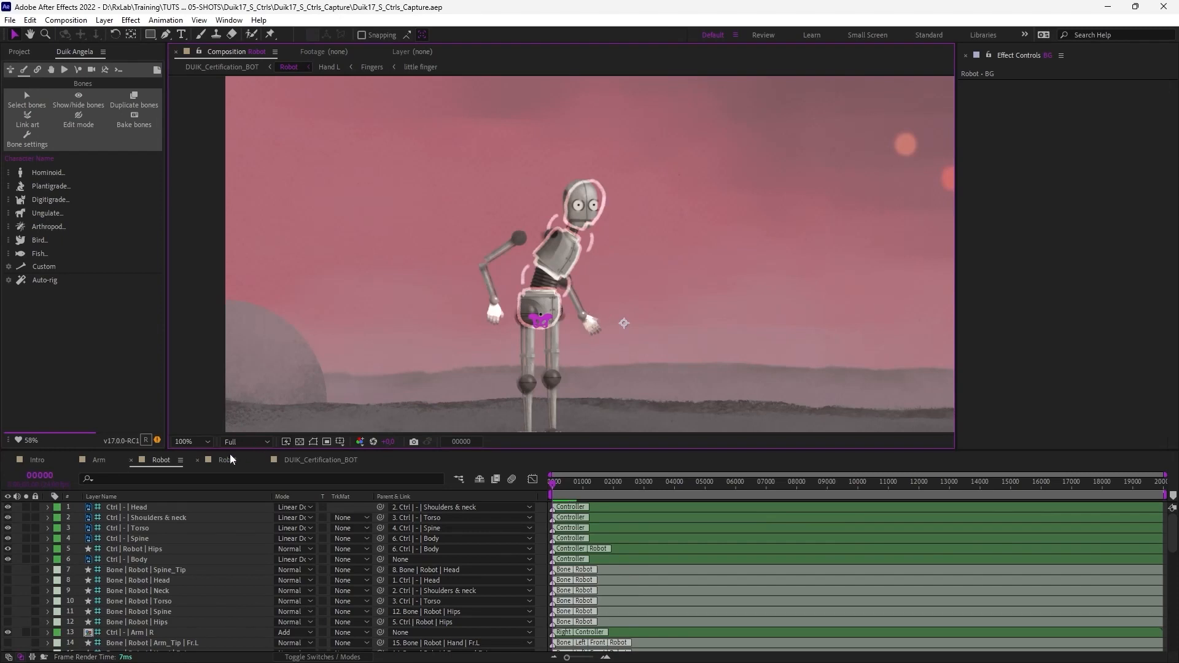
- Show Duik's controller tools and test-move the left foot controller in the fully rigged Robot composition, undoing the move
click(51, 69)
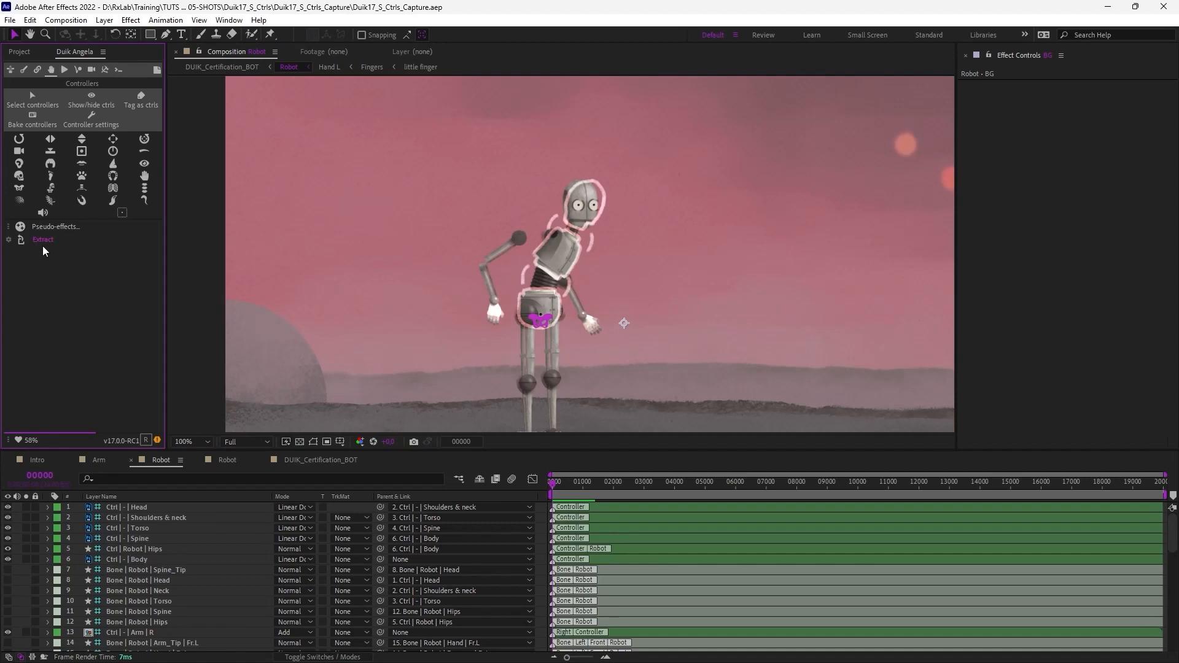
click(225, 466)
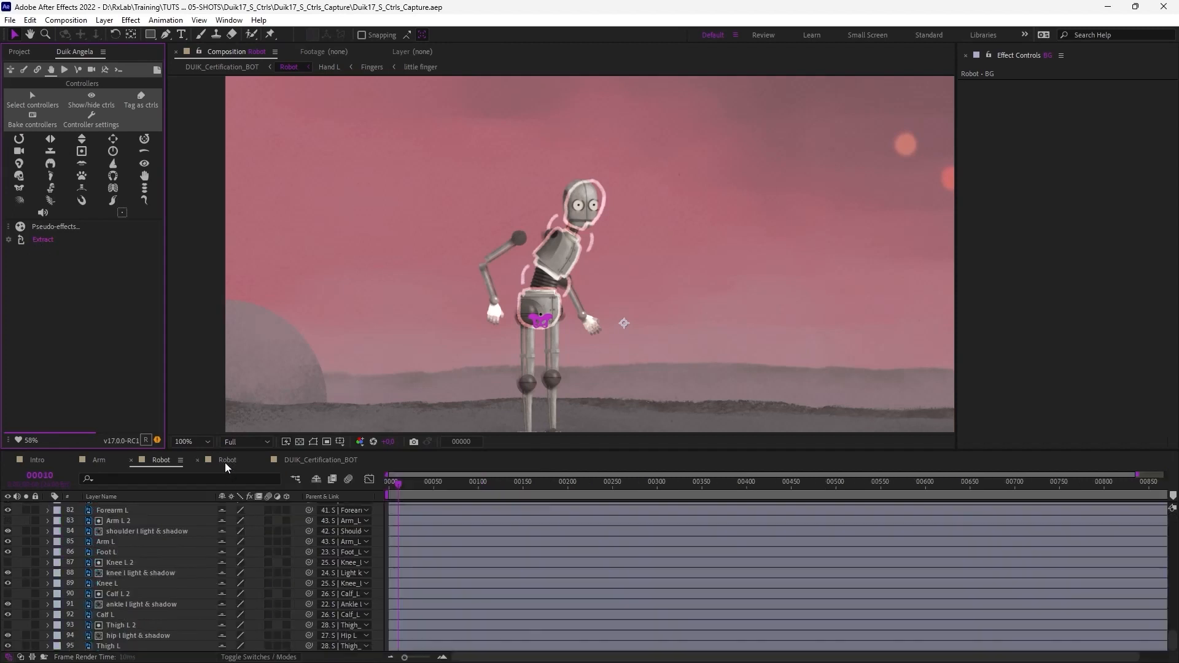
click(517, 392)
drag(505, 391, 543, 384)
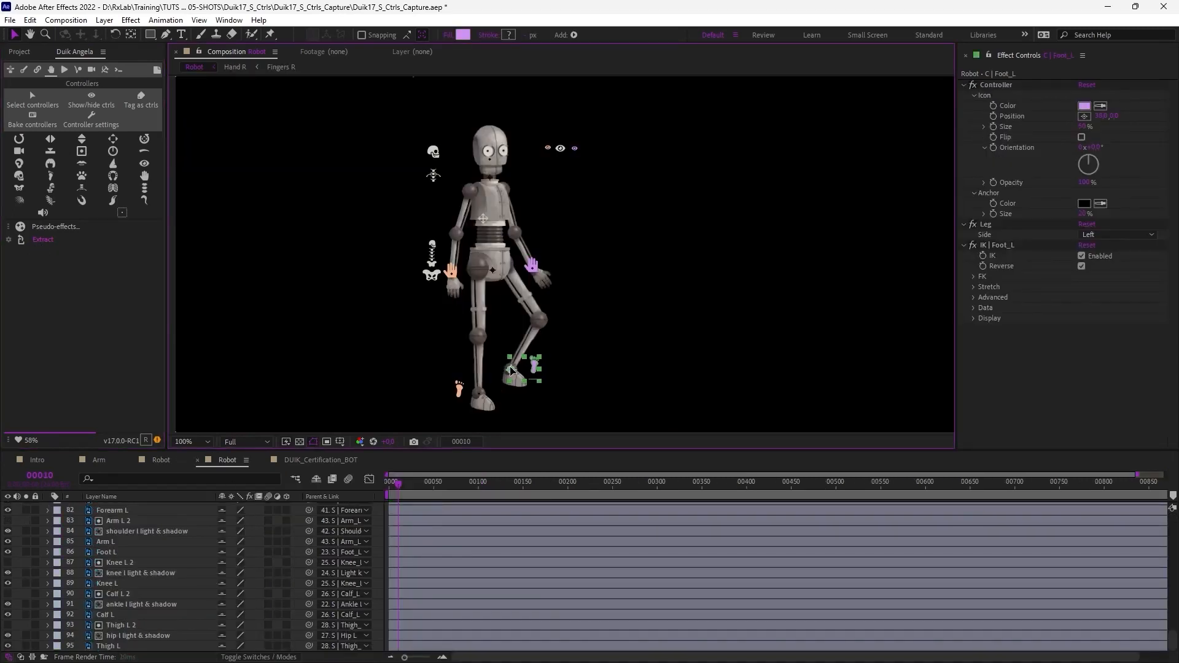
key(ctrl+z)
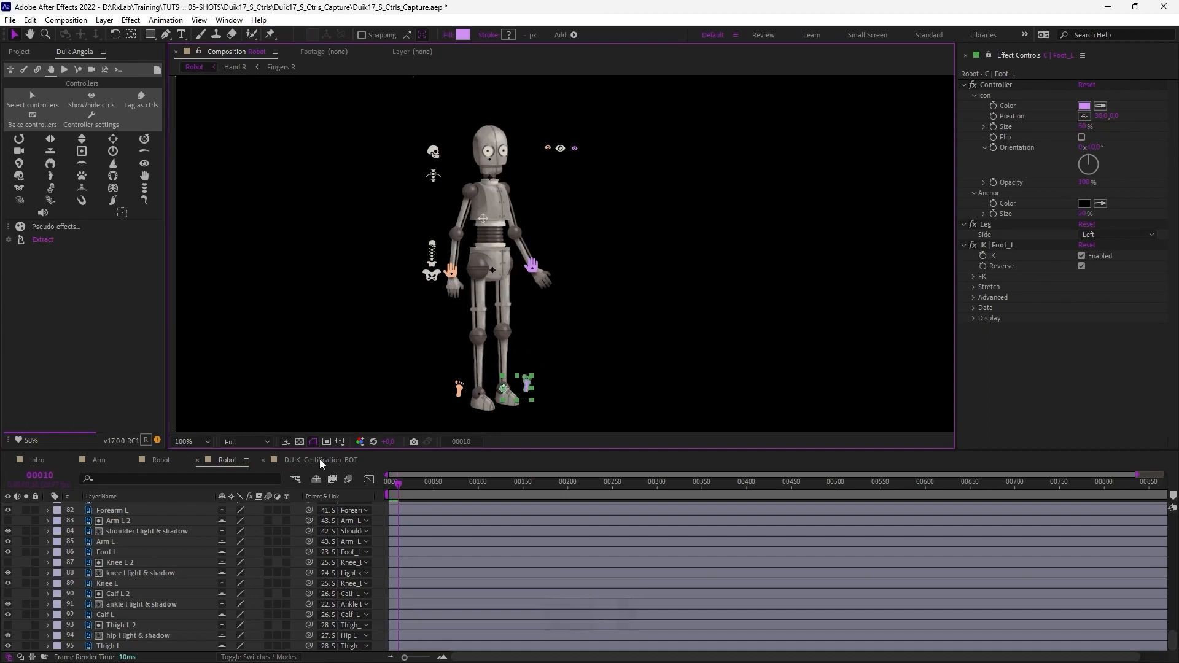
- Add the rigged Robot composition as the uppermost layer of the DUIK_Certification_BOT composition
click(319, 459)
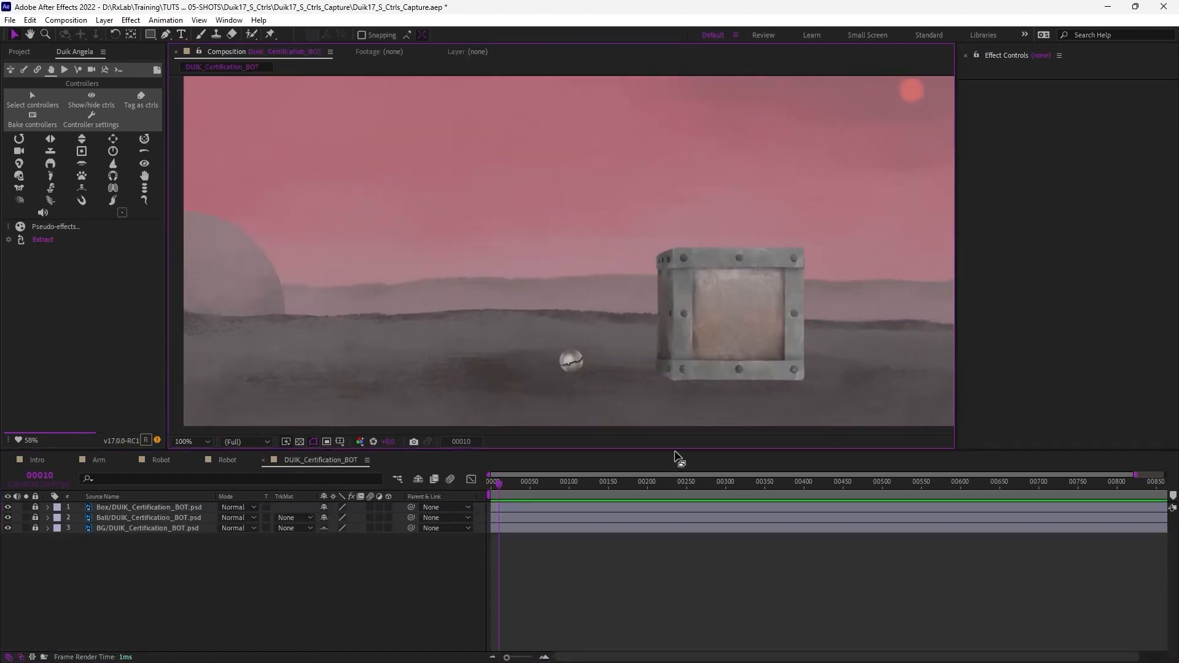
drag(678, 450, 678, 493)
key(space)
drag(702, 331, 689, 357)
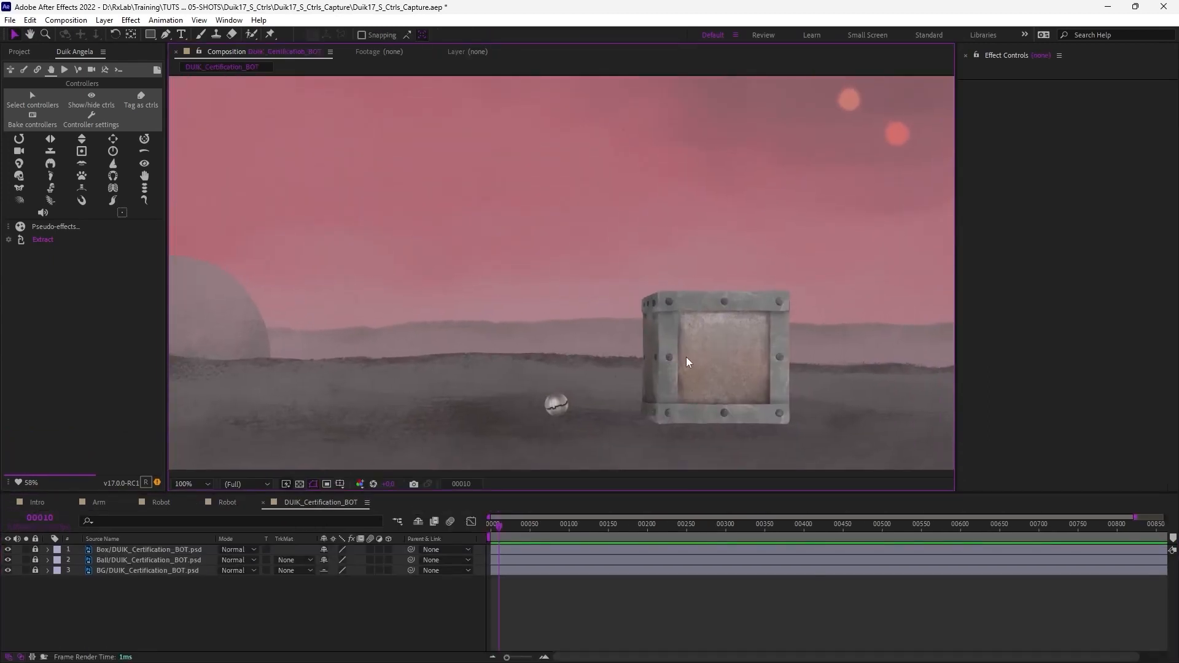
click(19, 51)
click(49, 335)
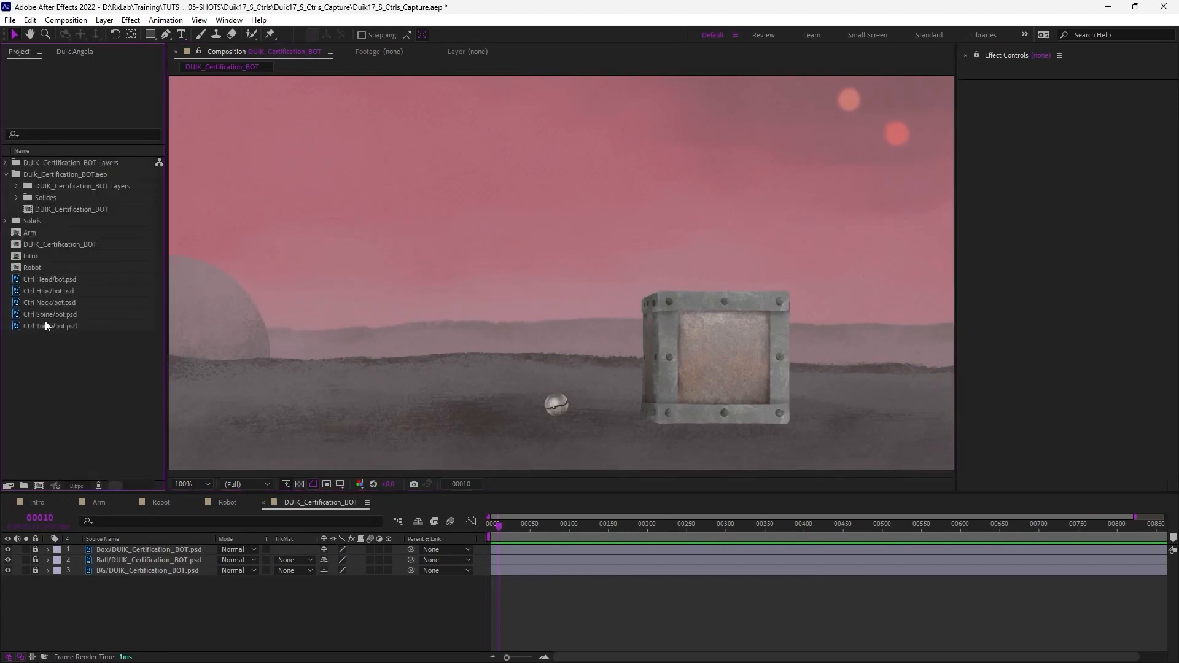
drag(32, 267, 106, 545)
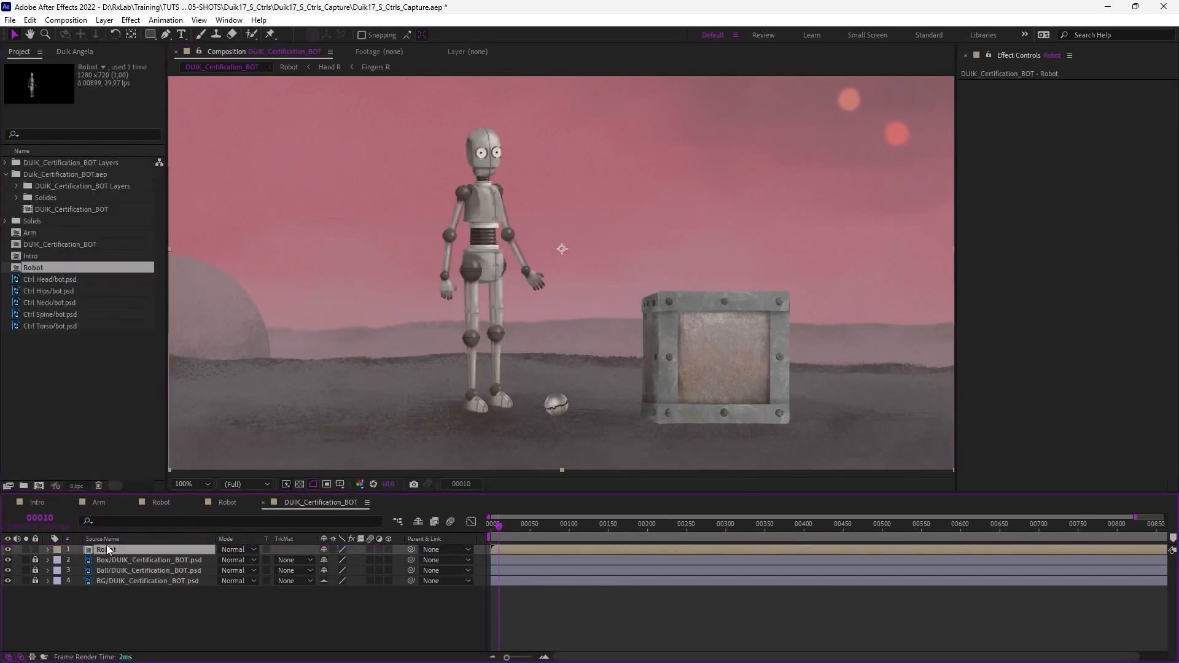
- Try shifting the Robot layer slightly, undo the move and reselect the layer
mouse_move(515, 308)
mouse_down()
mouse_move(459, 333)
mouse_move(506, 307)
mouse_up()
key(ctrl+z)
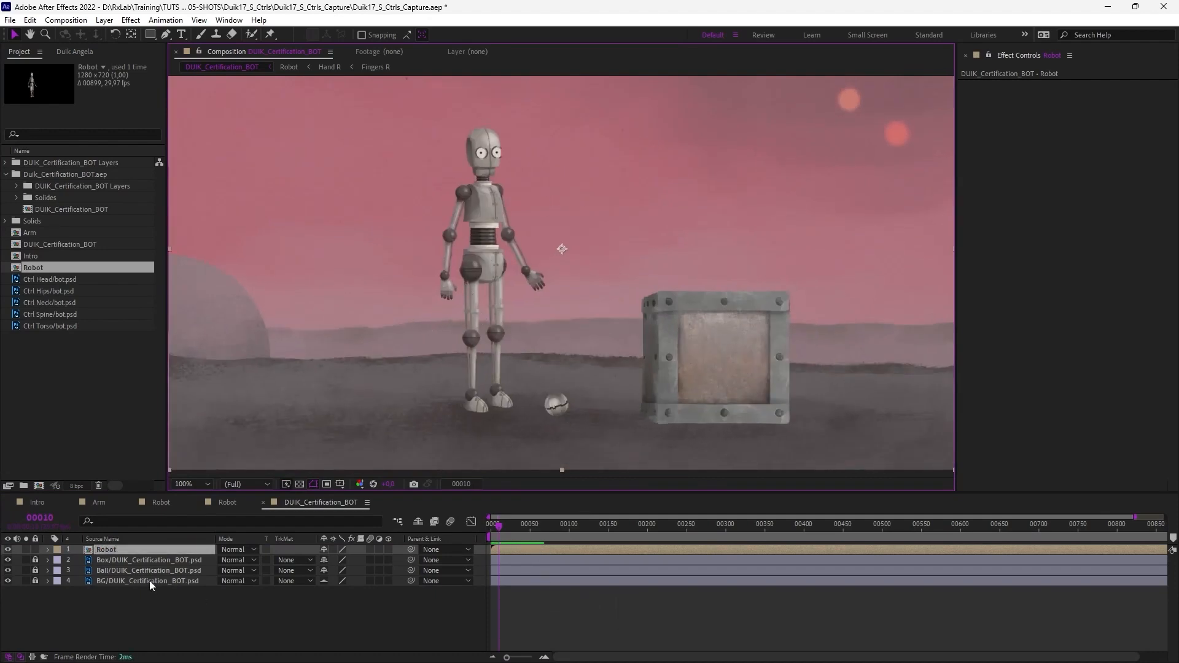
click(632, 383)
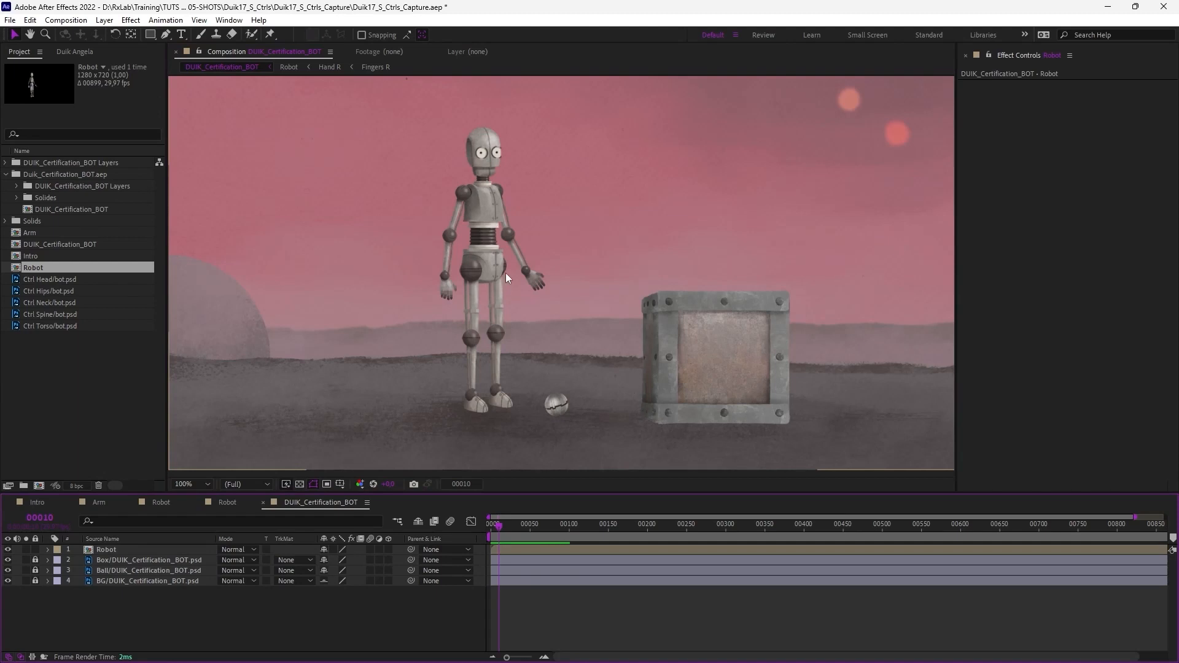
click(517, 548)
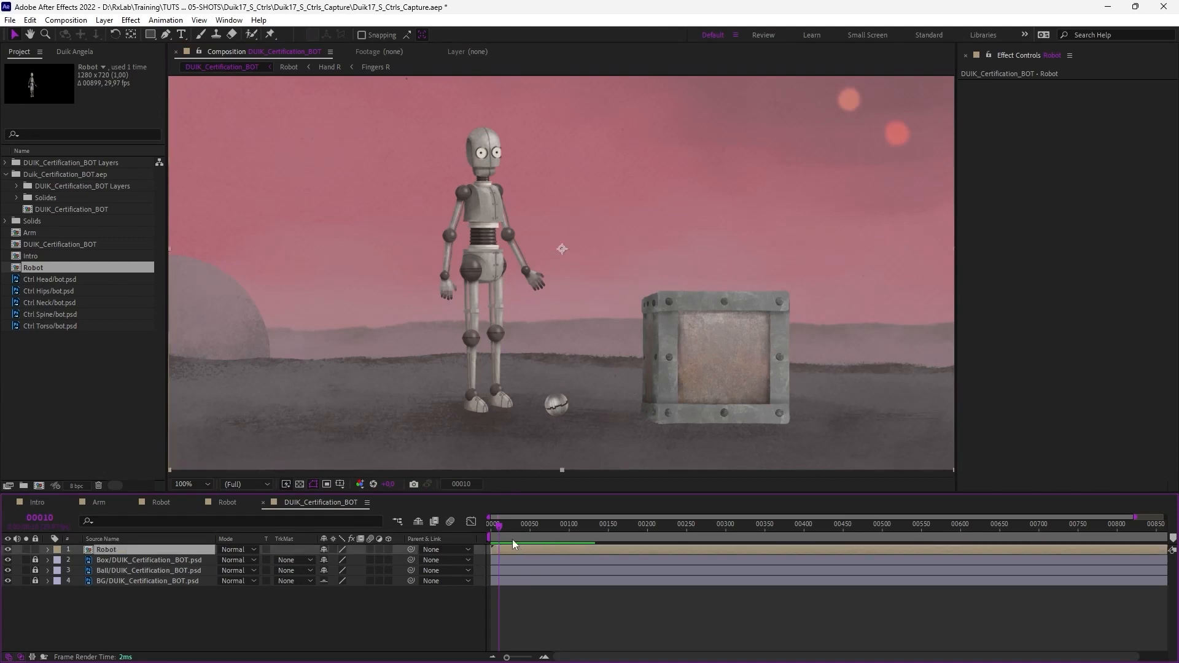
- Set the current time to frame 0 and view the Extract options with the Robot layer selected
drag(500, 527, 477, 537)
click(323, 604)
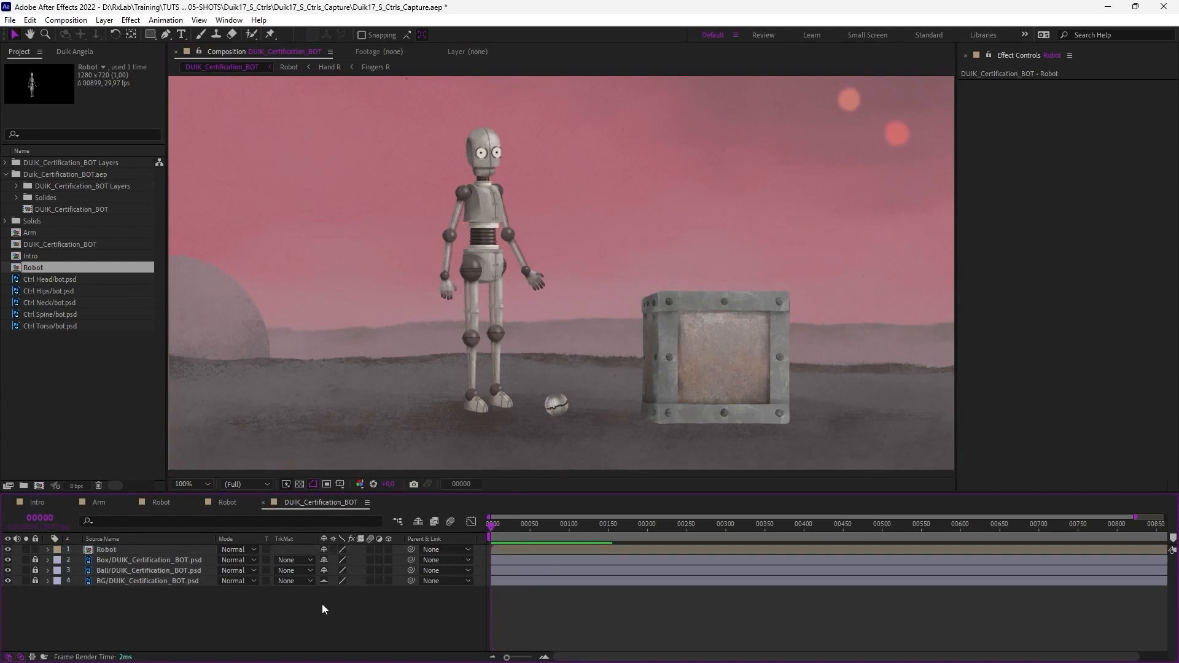
click(137, 549)
click(74, 52)
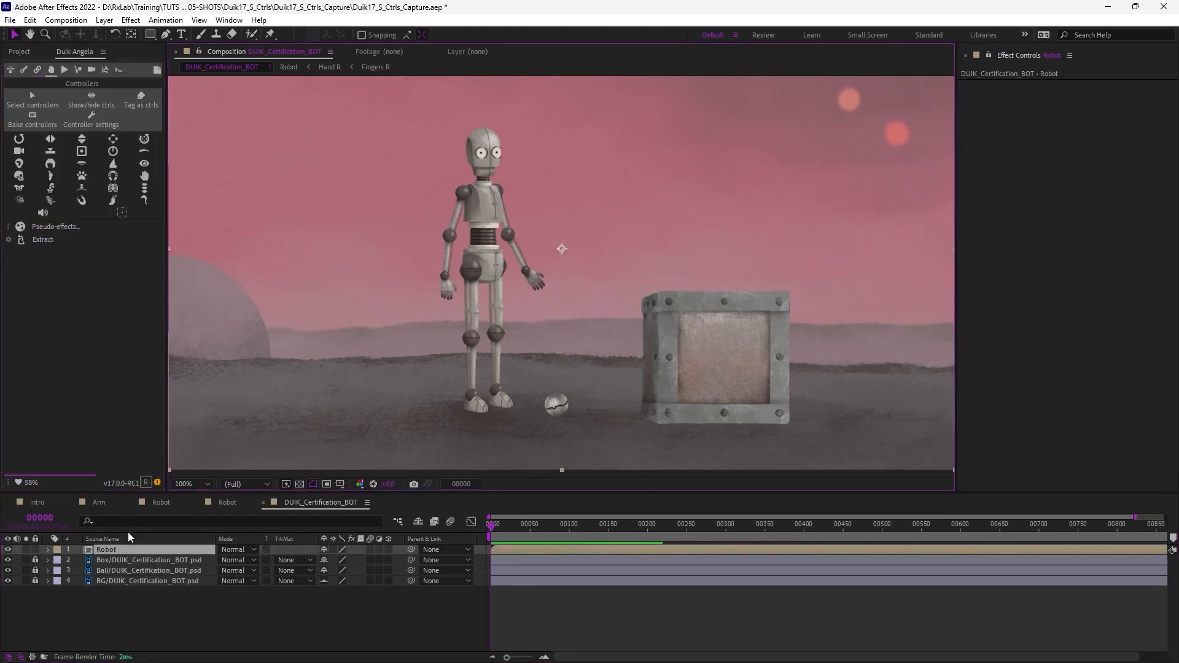
right_click(48, 238)
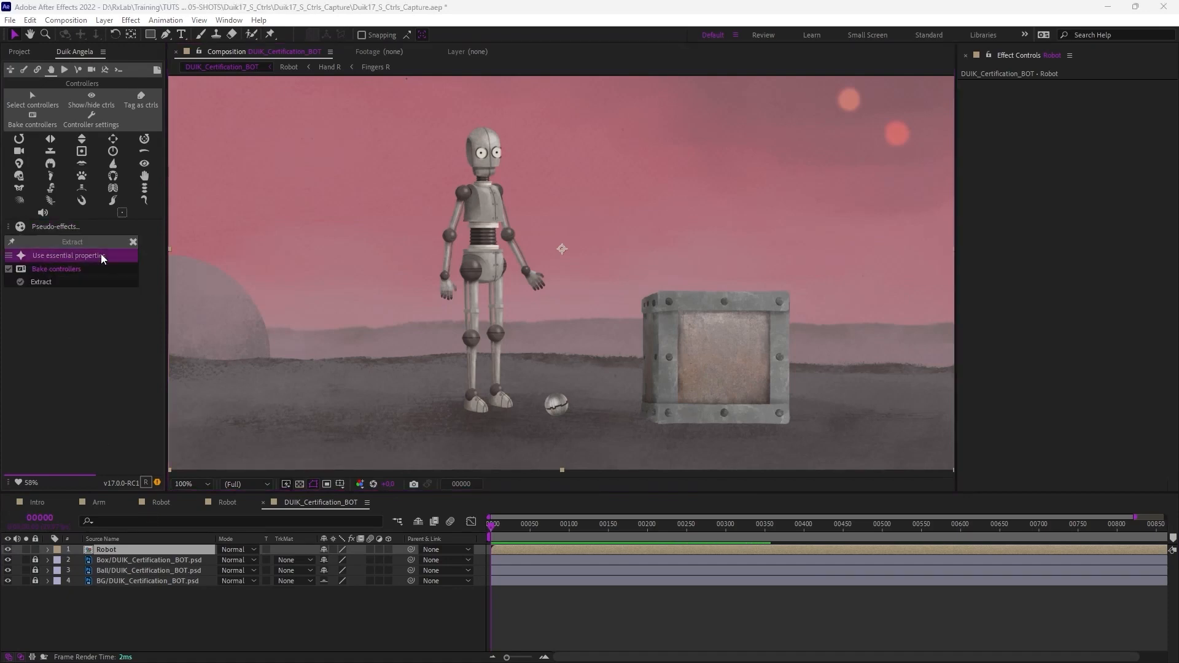
click(223, 623)
click(110, 552)
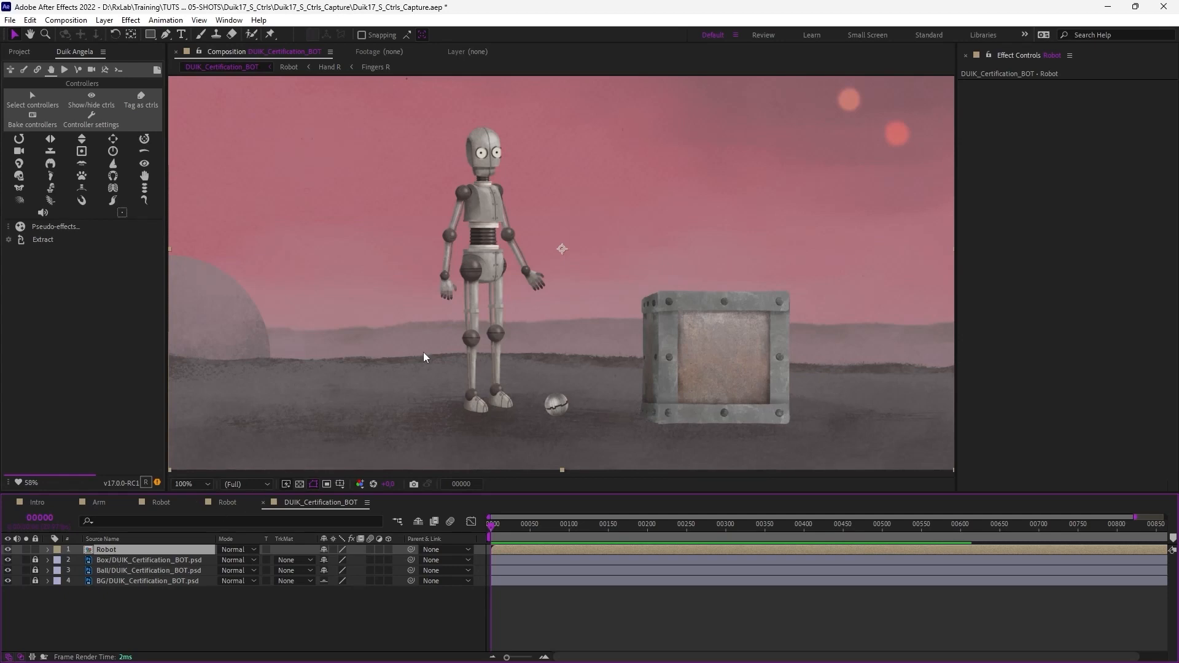
- Set the controller extraction method to use expressions
click(10, 242)
click(27, 256)
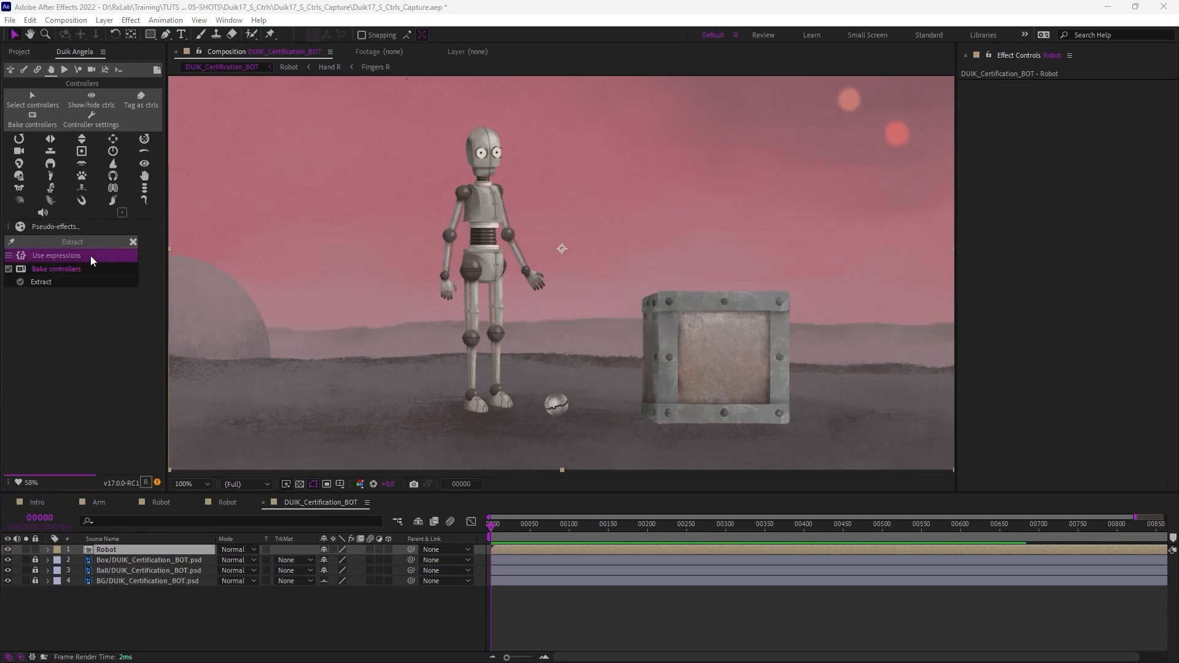
click(105, 358)
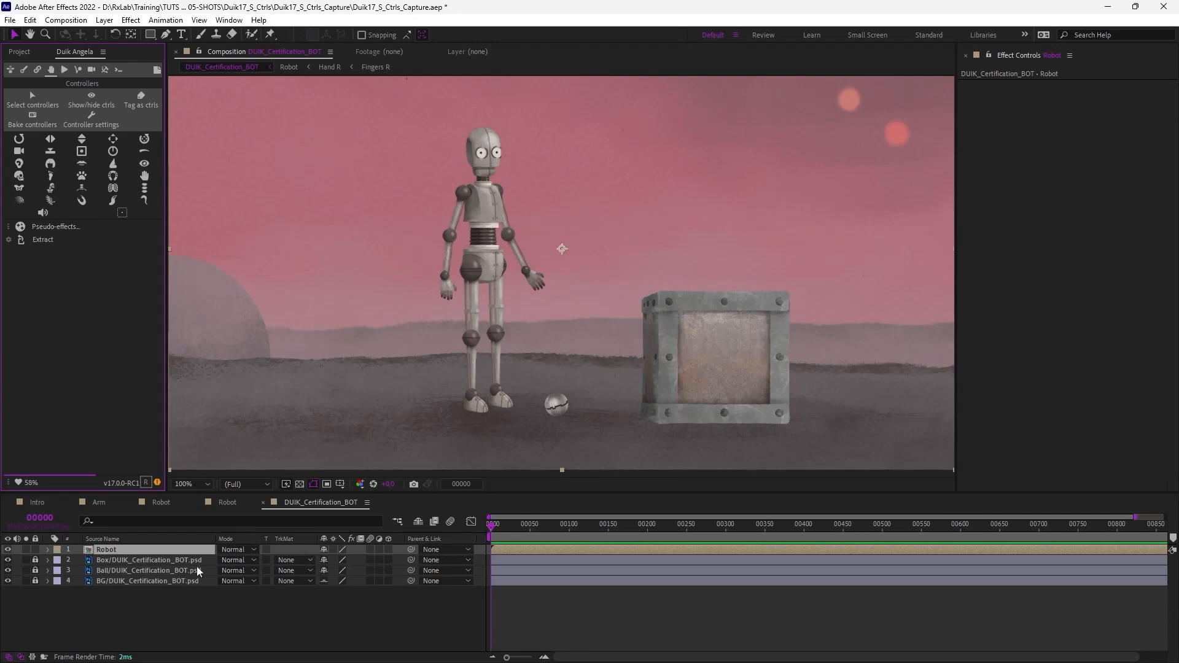
- Move the Robot layer farther away from the ball and scale it down in the scene
click(190, 605)
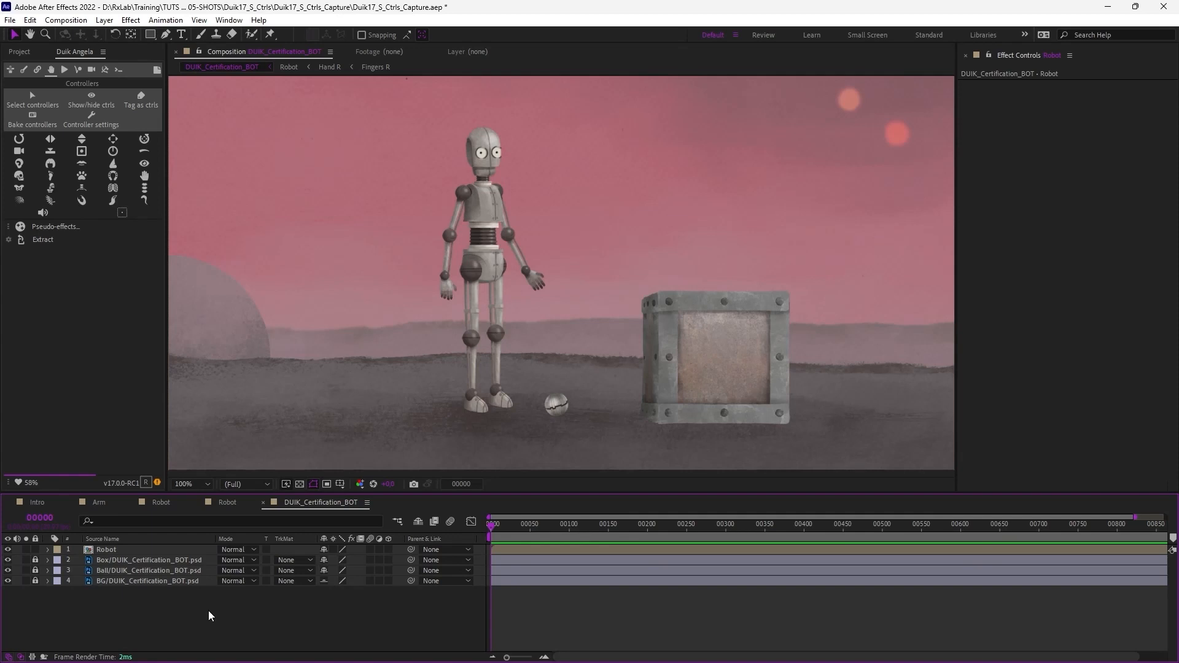
drag(466, 326, 496, 358)
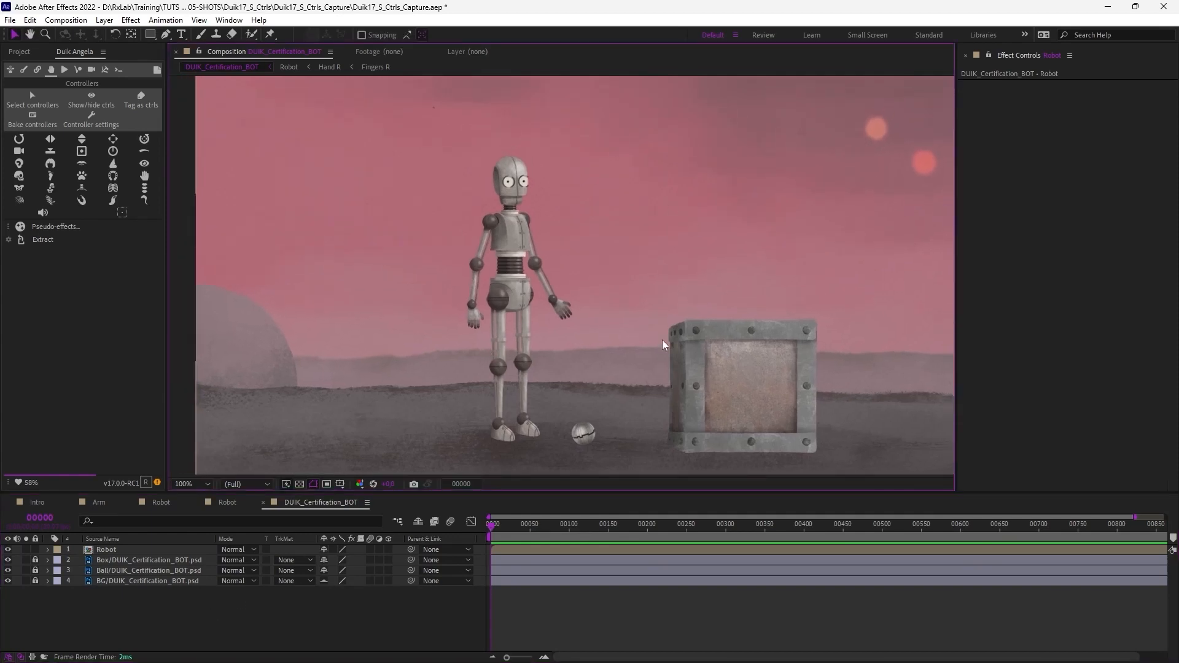
drag(662, 341, 543, 347)
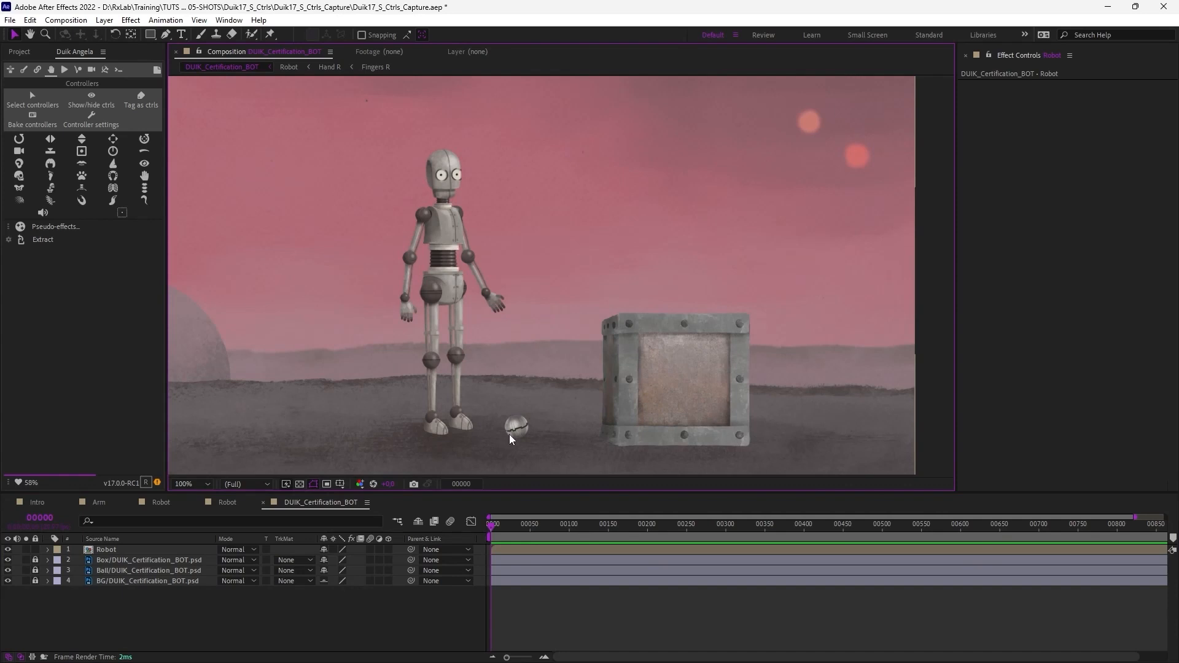
click(98, 550)
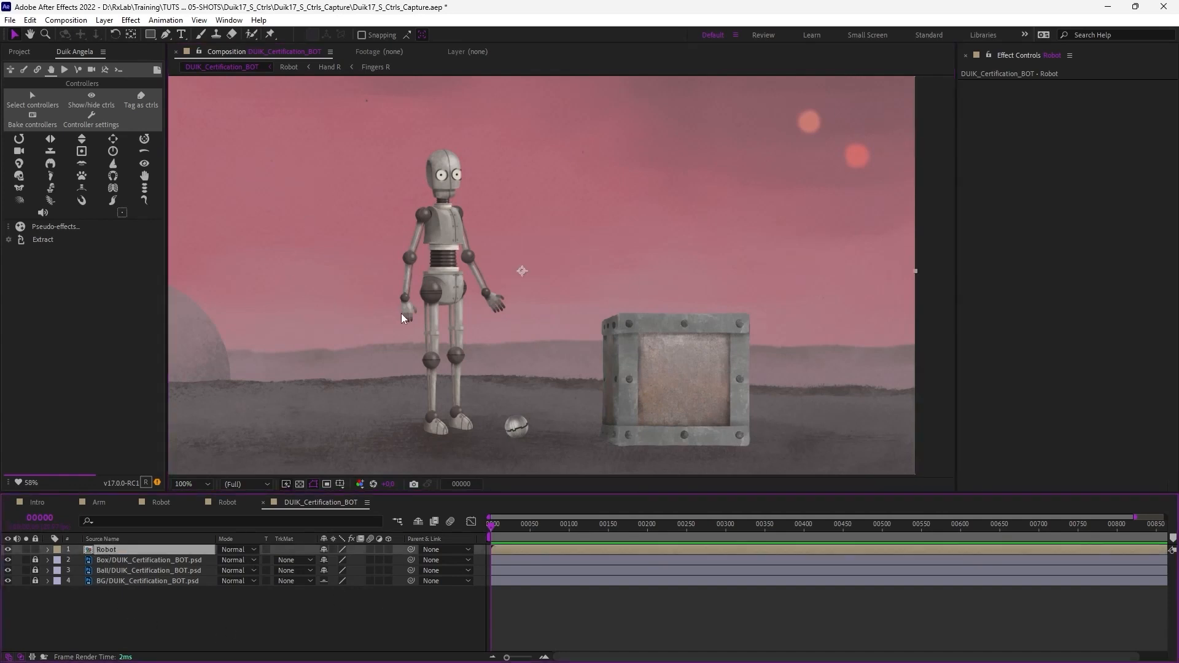
drag(400, 313, 486, 266)
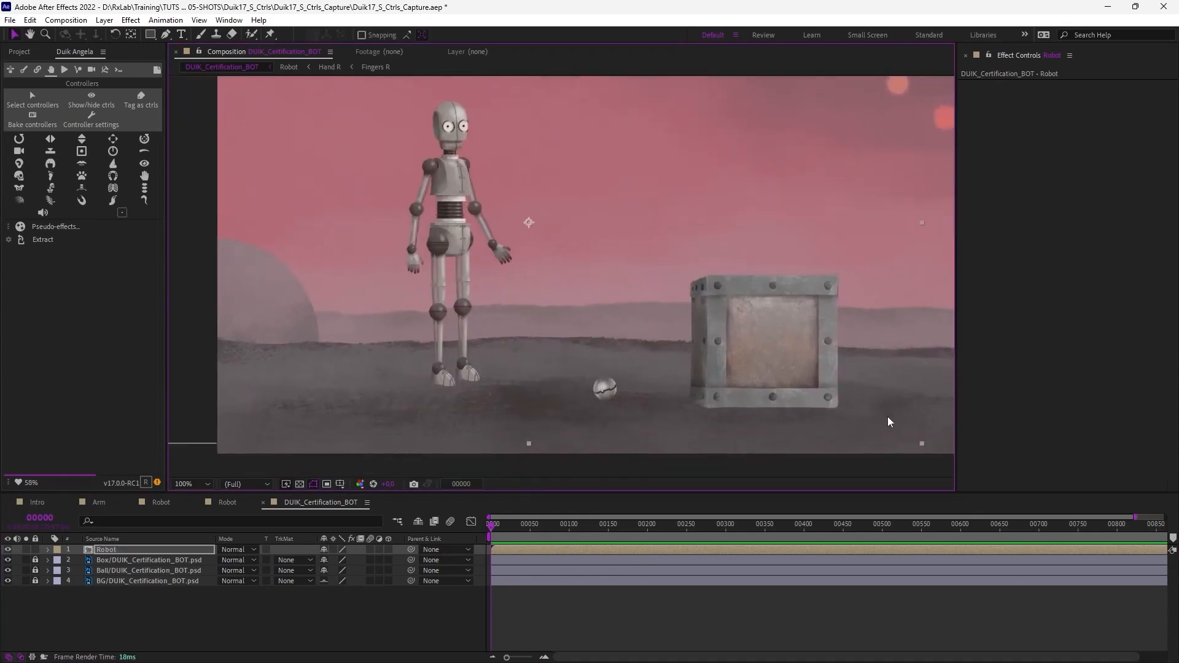
drag(922, 443, 493, 241)
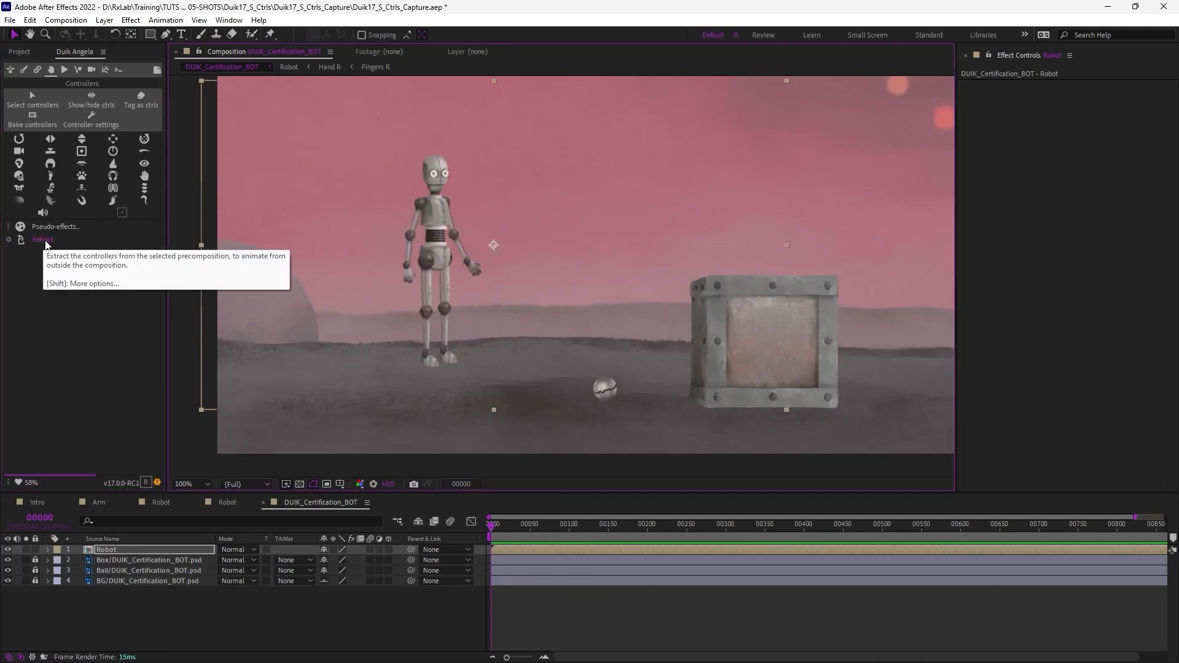
- Extract the controllers from the selected Robot precomposition
click(105, 551)
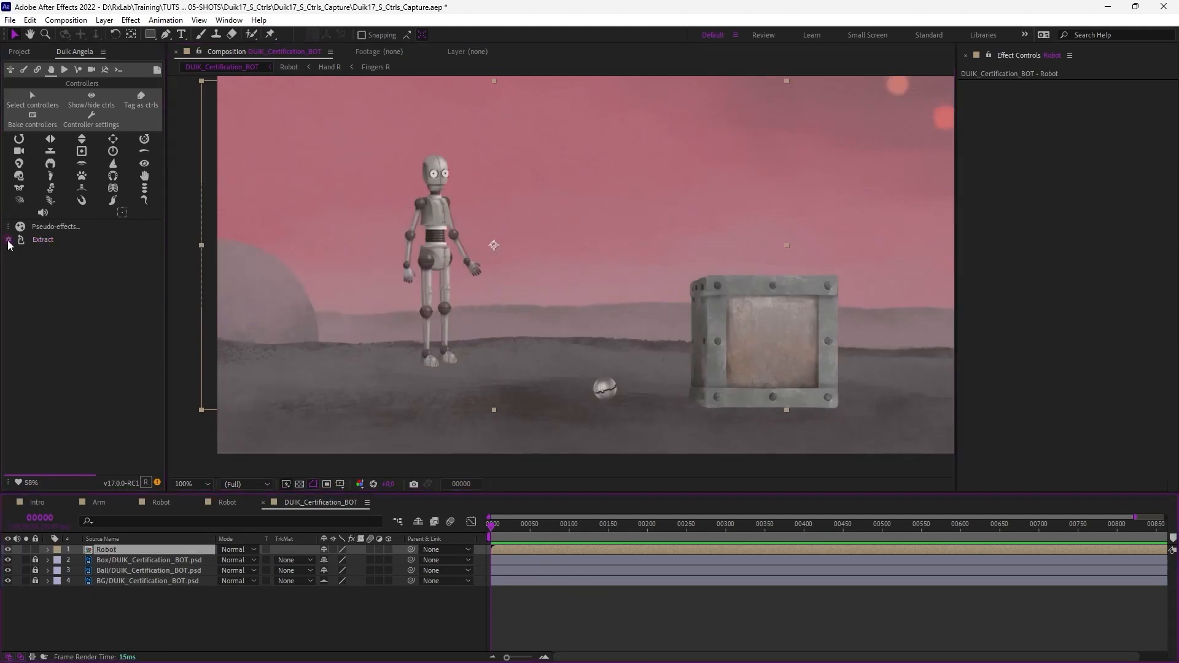
click(8, 245)
click(38, 283)
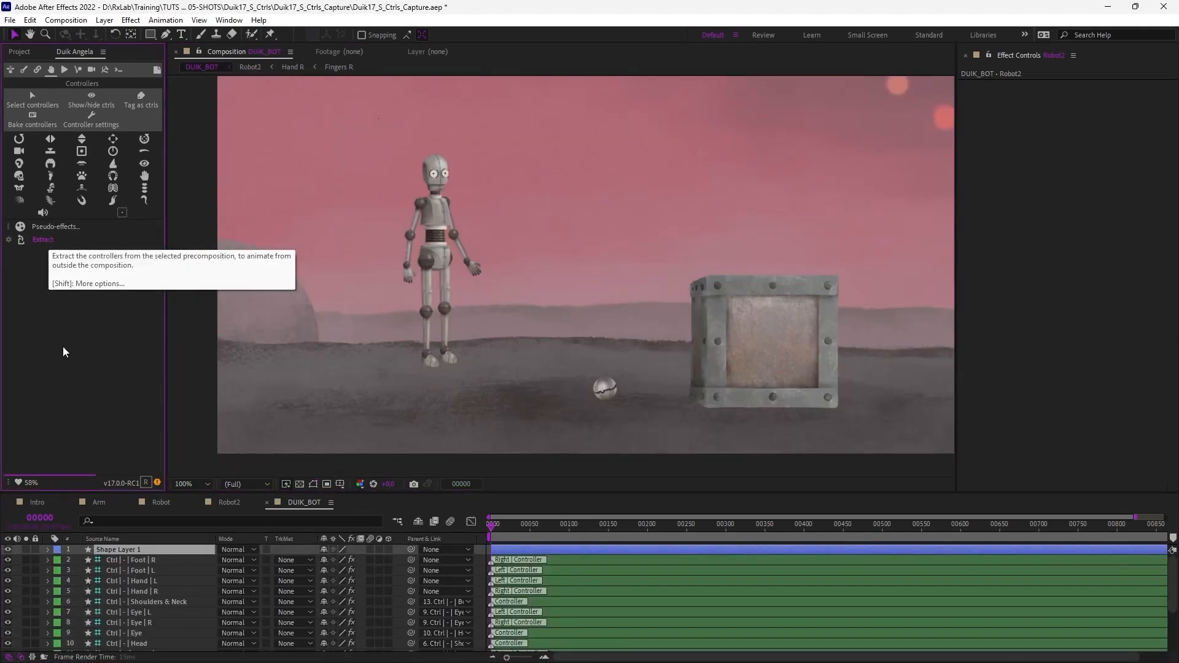
- Raise the robot's right foot backward by moving its extracted Foot R controller
click(412, 357)
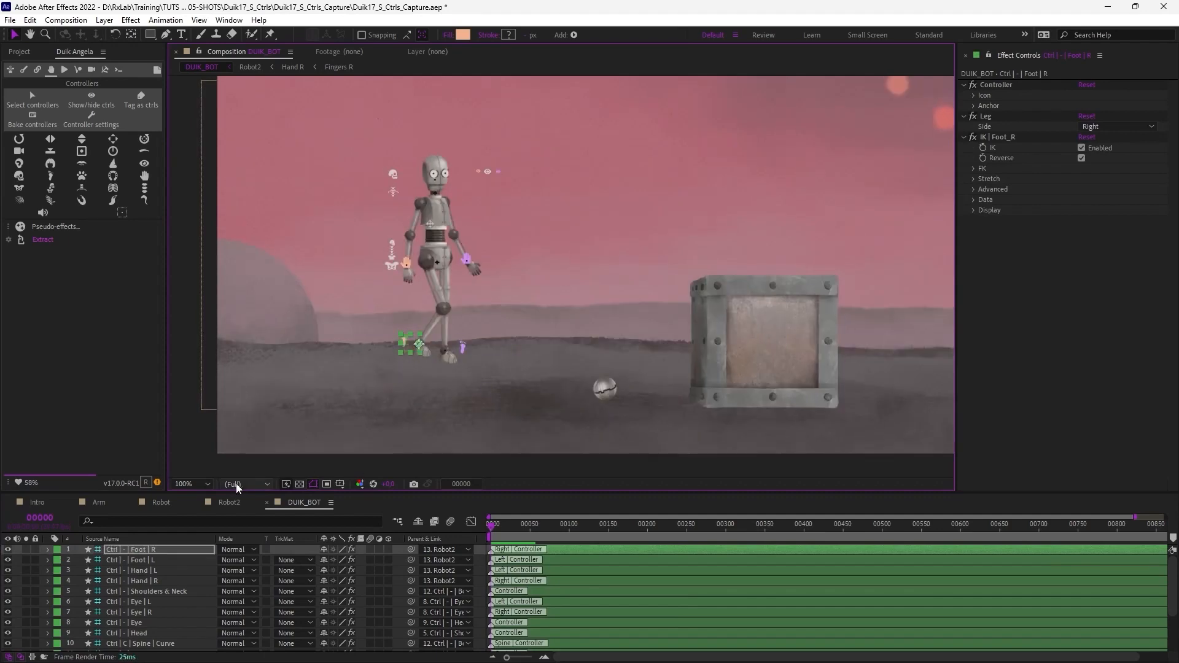
click(286, 484)
click(332, 498)
drag(427, 349, 416, 340)
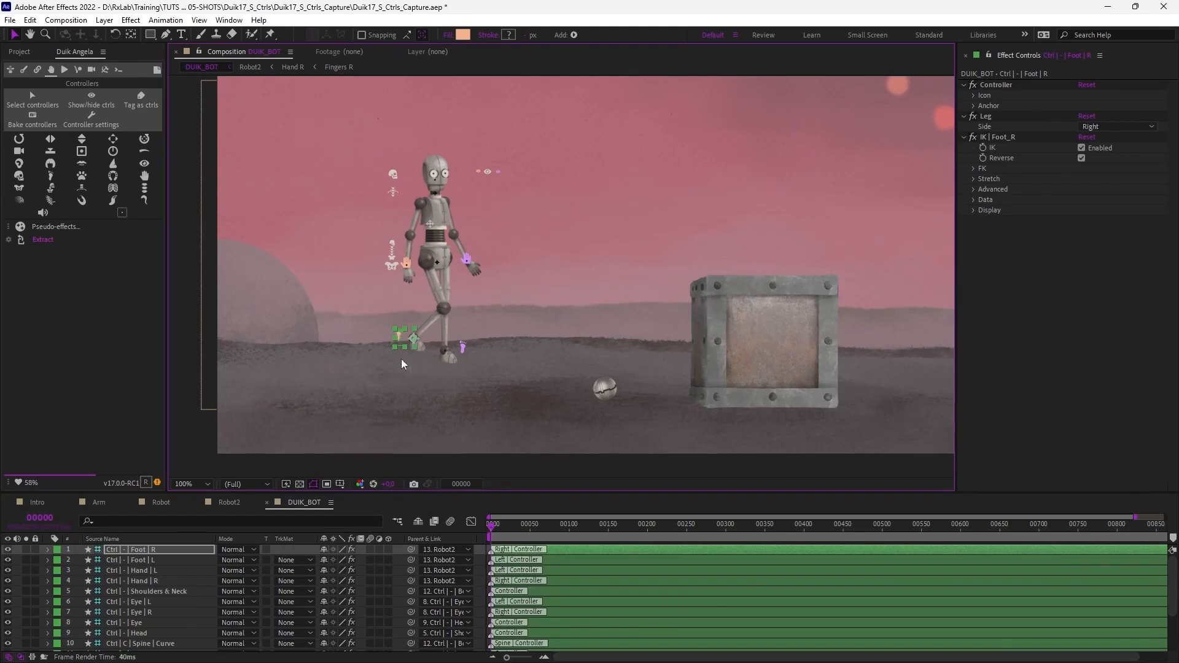
- Move the Robot2 layer closer to the ball and scale it down proportionally
click(296, 362)
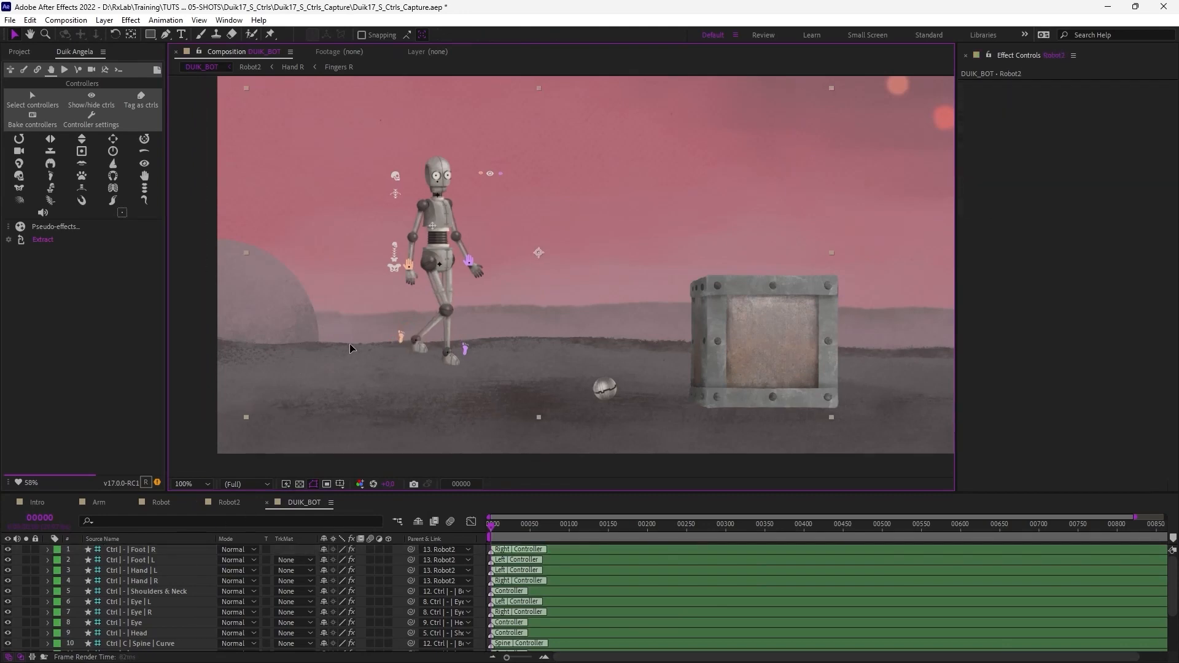
drag(349, 344, 408, 342)
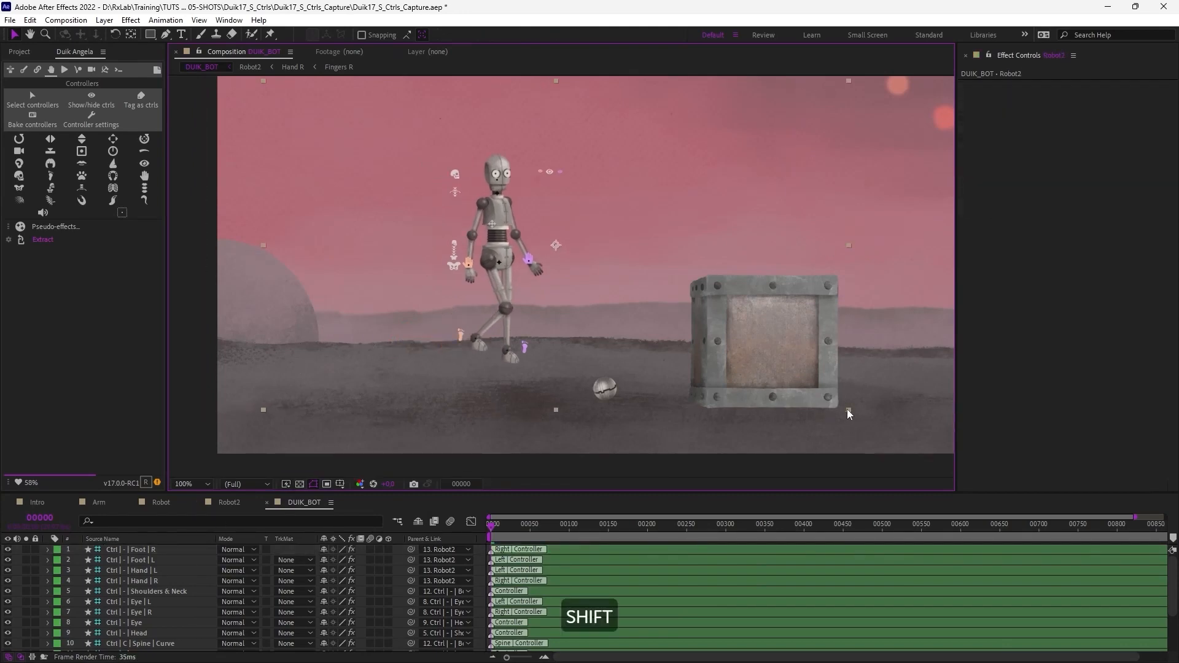
drag(847, 409, 737, 387)
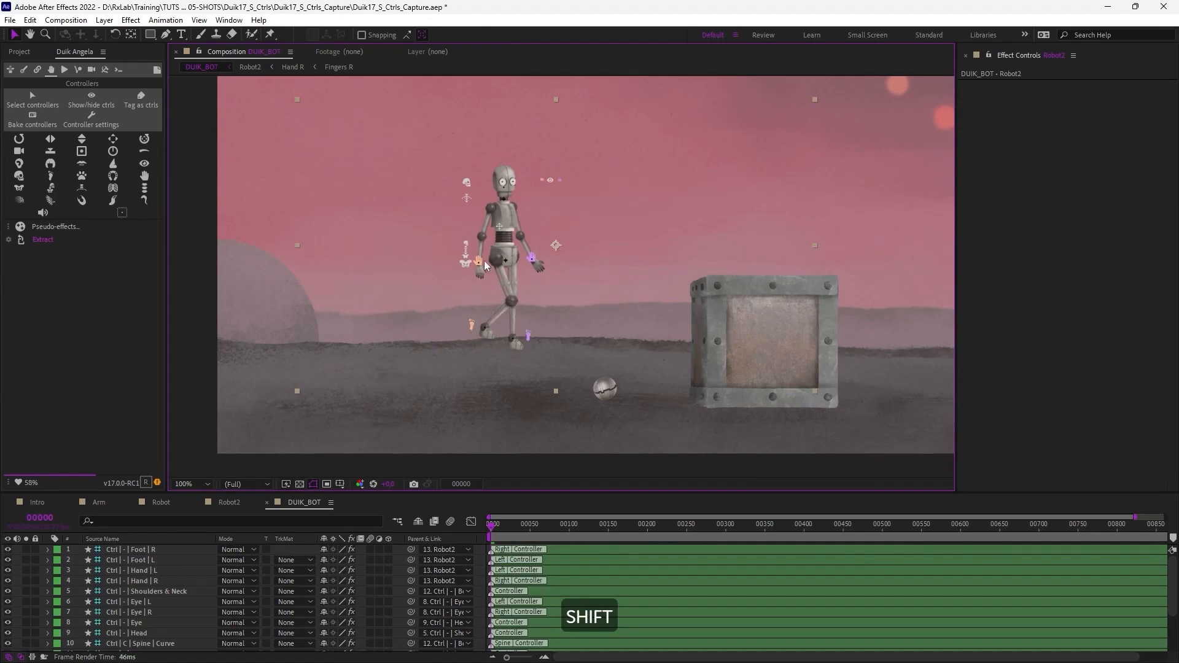
- Move and rotate the Foot L controller to step the left foot forward, and lower the Foot R controller toward the ground
click(139, 566)
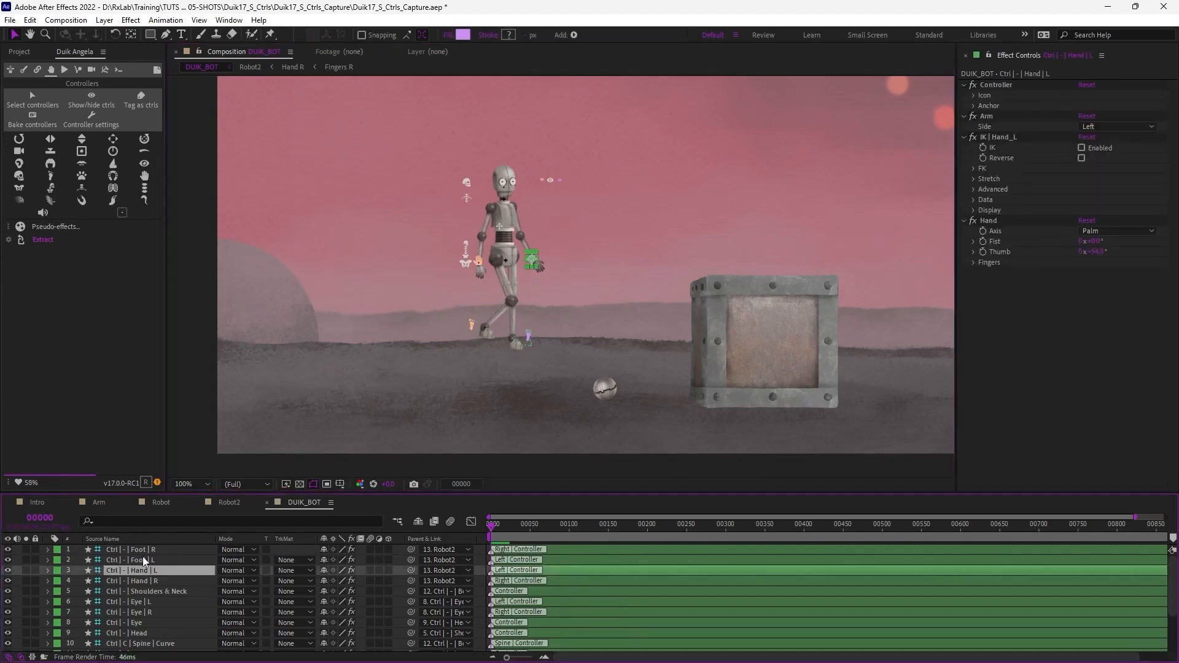
click(143, 560)
drag(519, 342, 537, 350)
key(w)
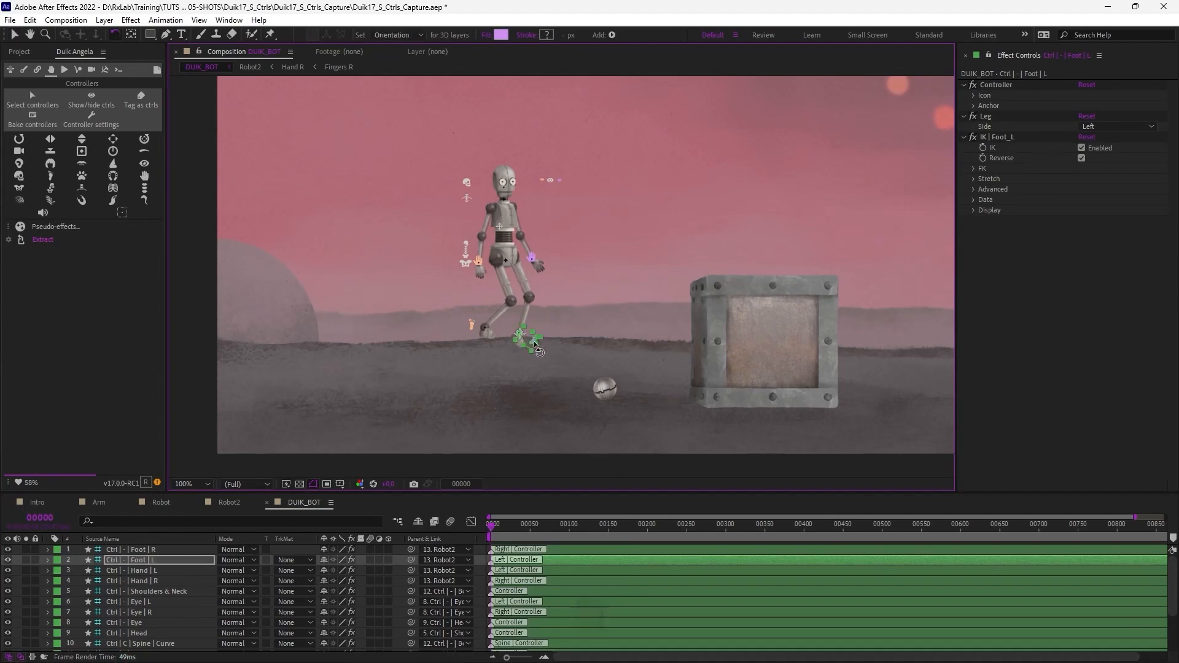
key(v)
drag(483, 474, 296, 322)
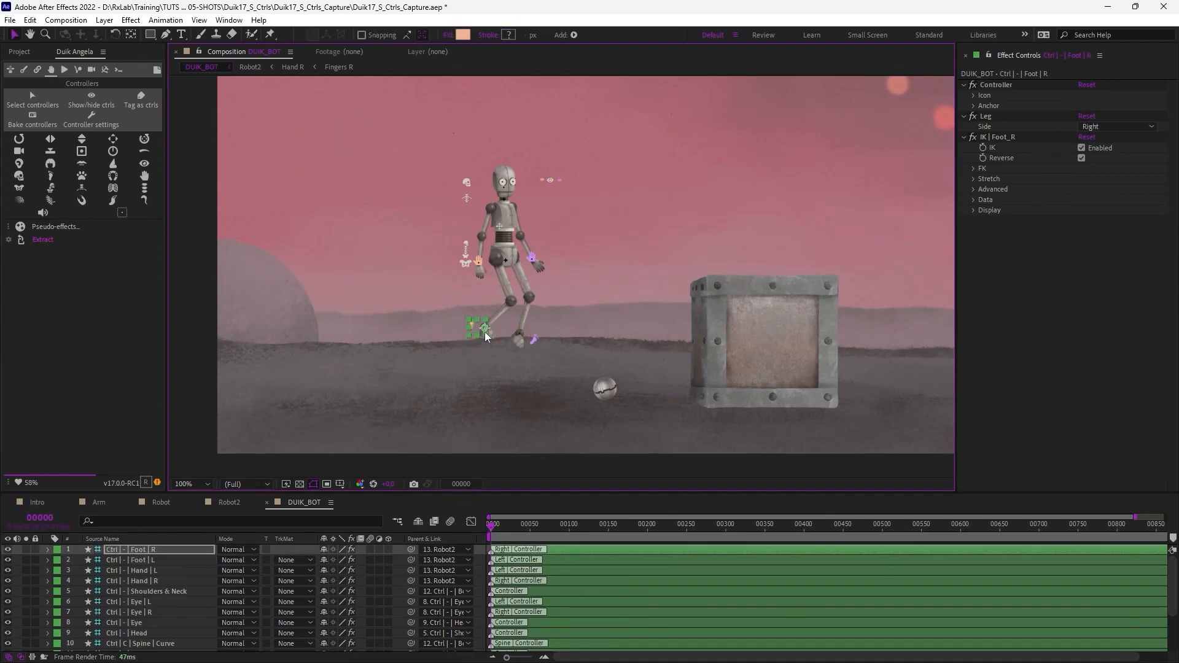
drag(491, 331, 492, 340)
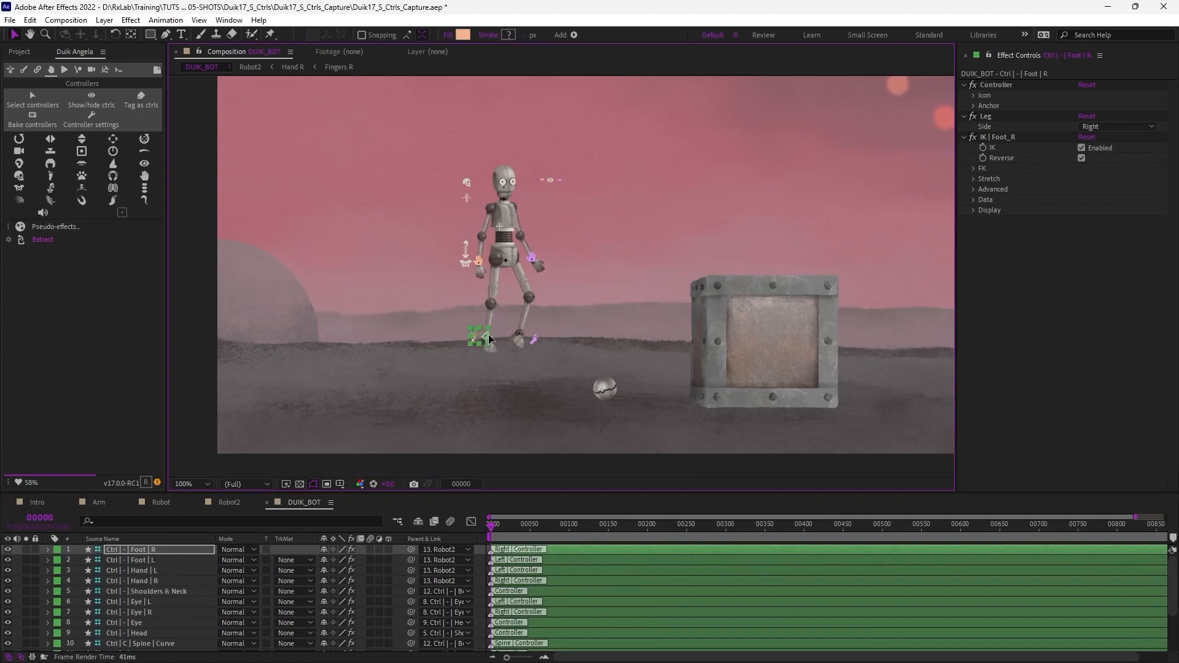
- Try moving the Hips controller slightly down and to the left, and undo the move
click(465, 267)
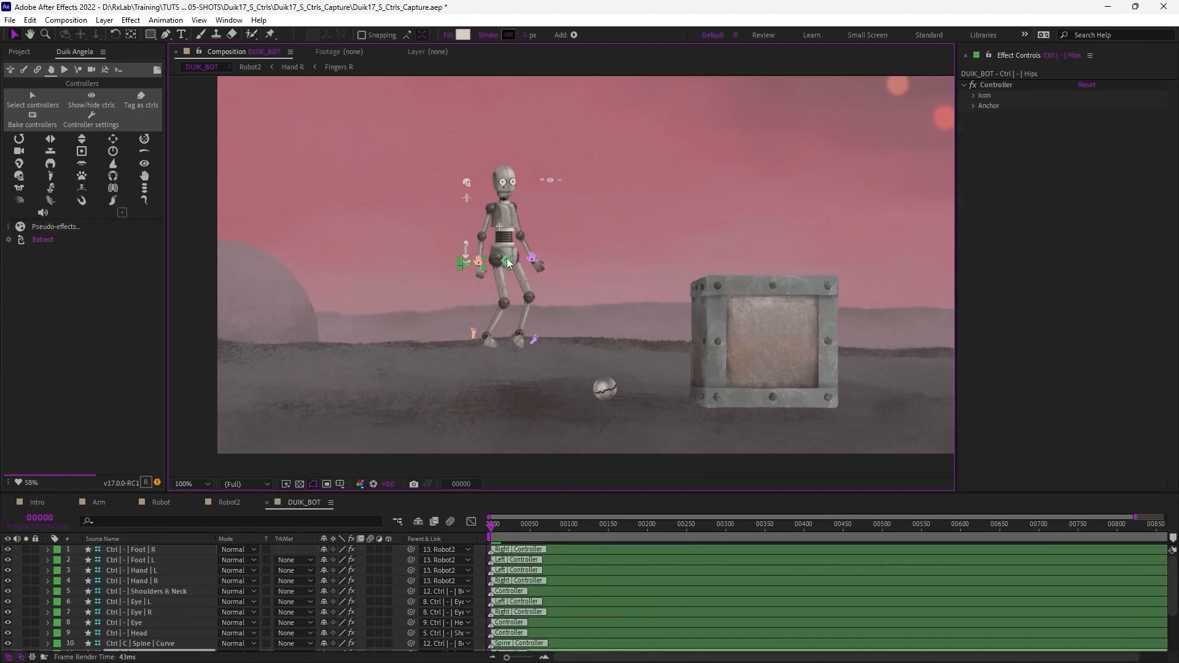
drag(510, 266, 507, 268)
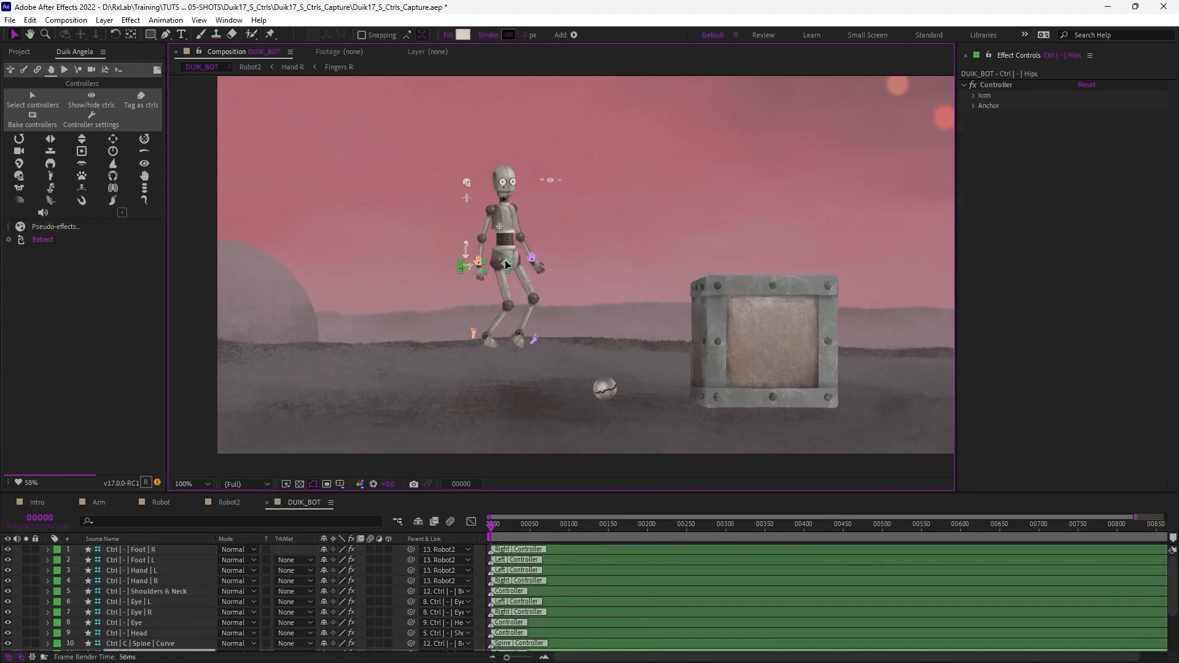
key(ctrl+z)
scroll(160, 603, down, 2)
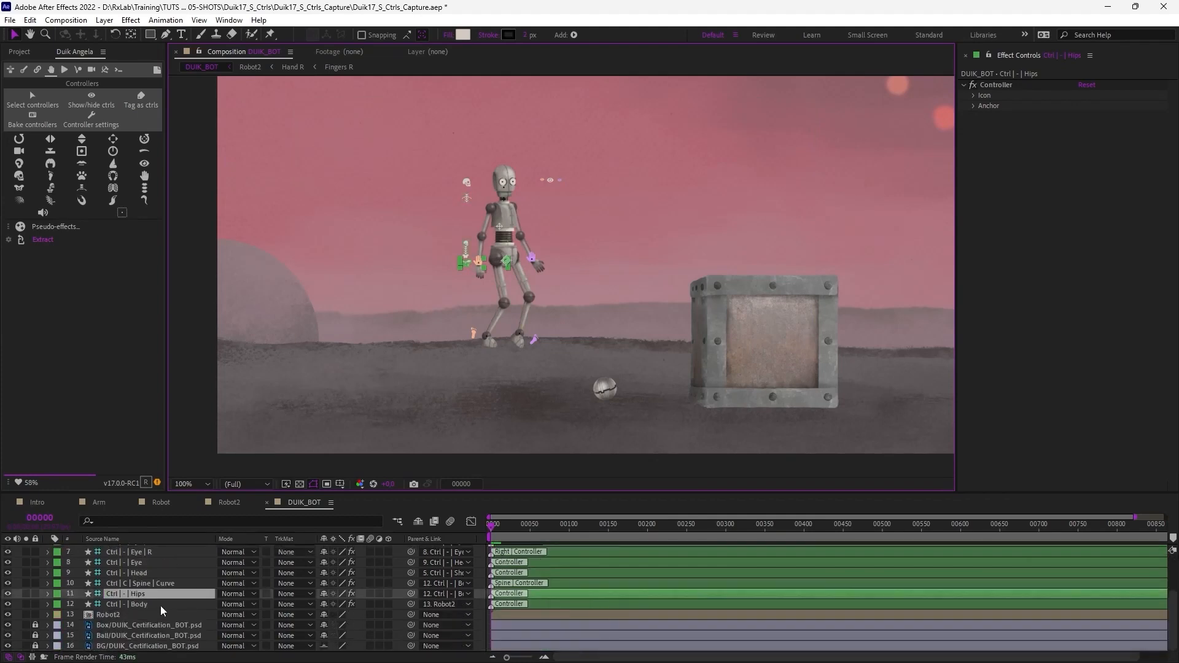
scroll(161, 606, up, 2)
scroll(158, 593, down, 2)
scroll(159, 593, up, 2)
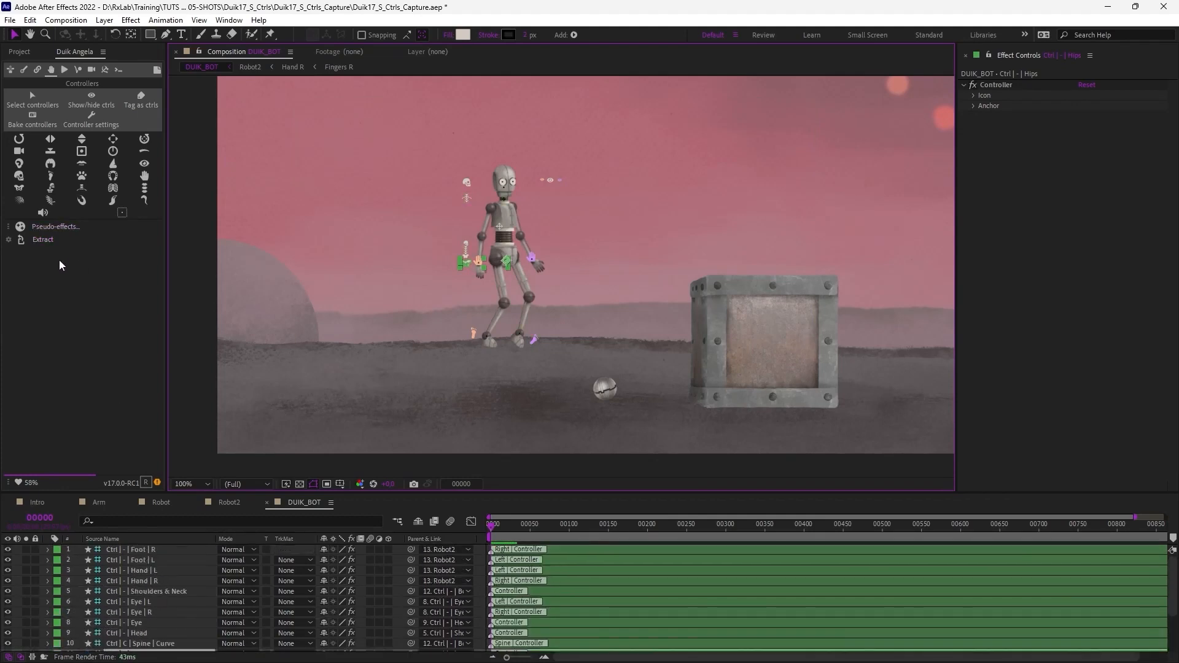
click(60, 281)
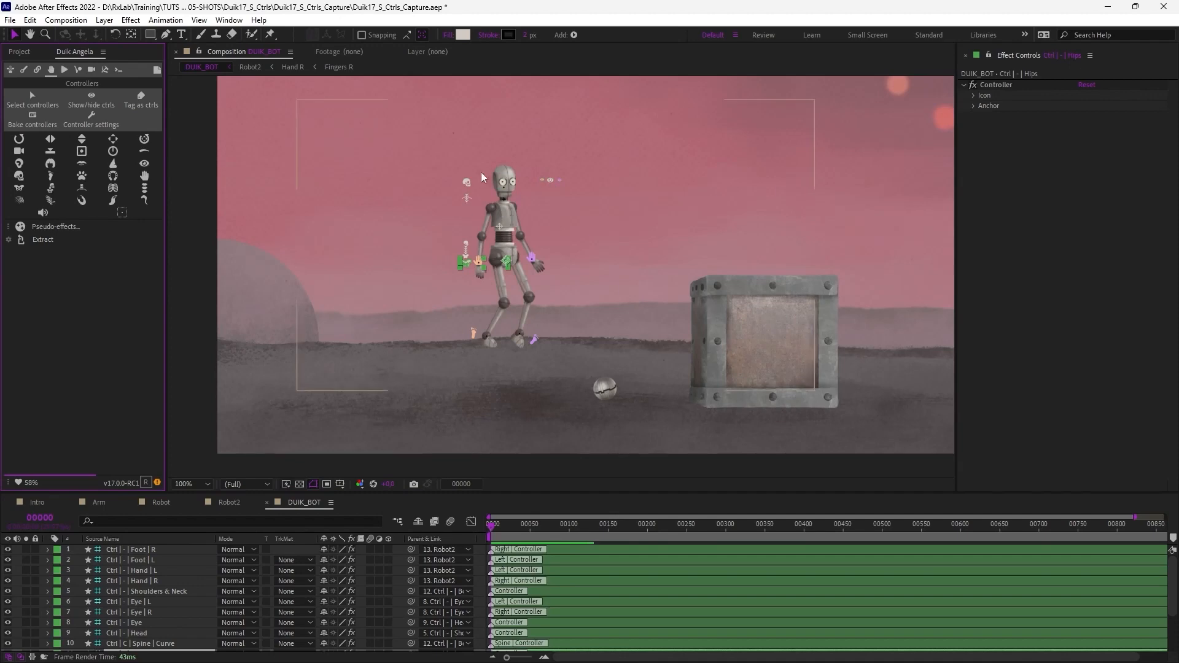
click(505, 335)
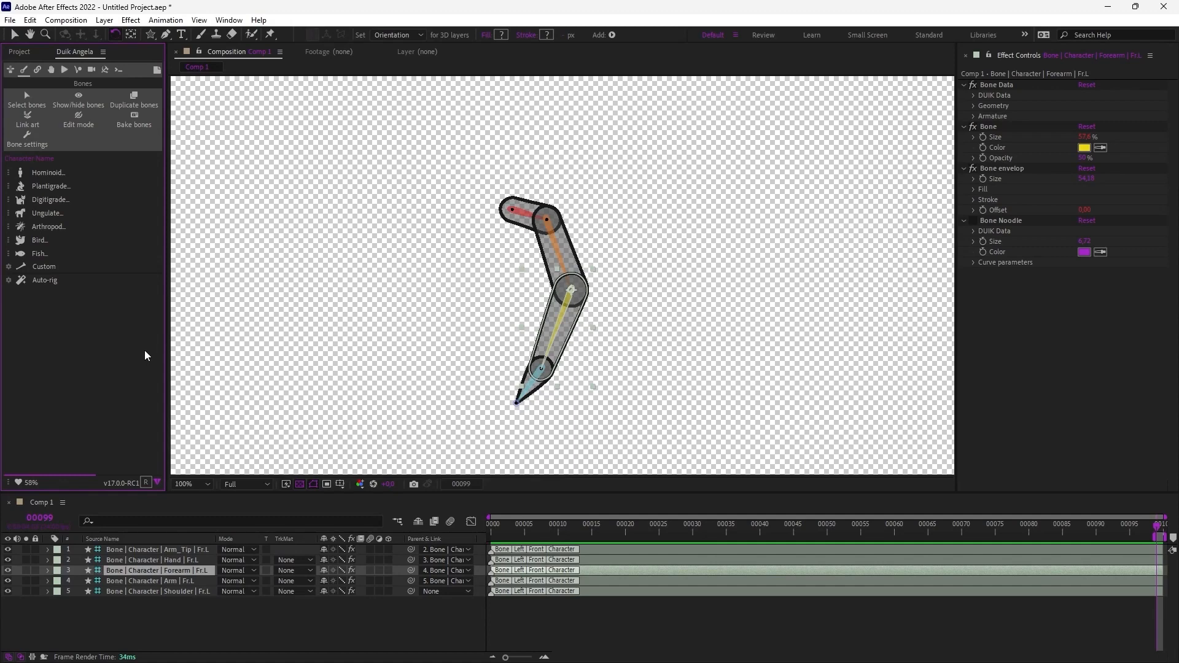
- Select all the arm bones in Comp 1 and auto-rig them
click(435, 242)
key(v)
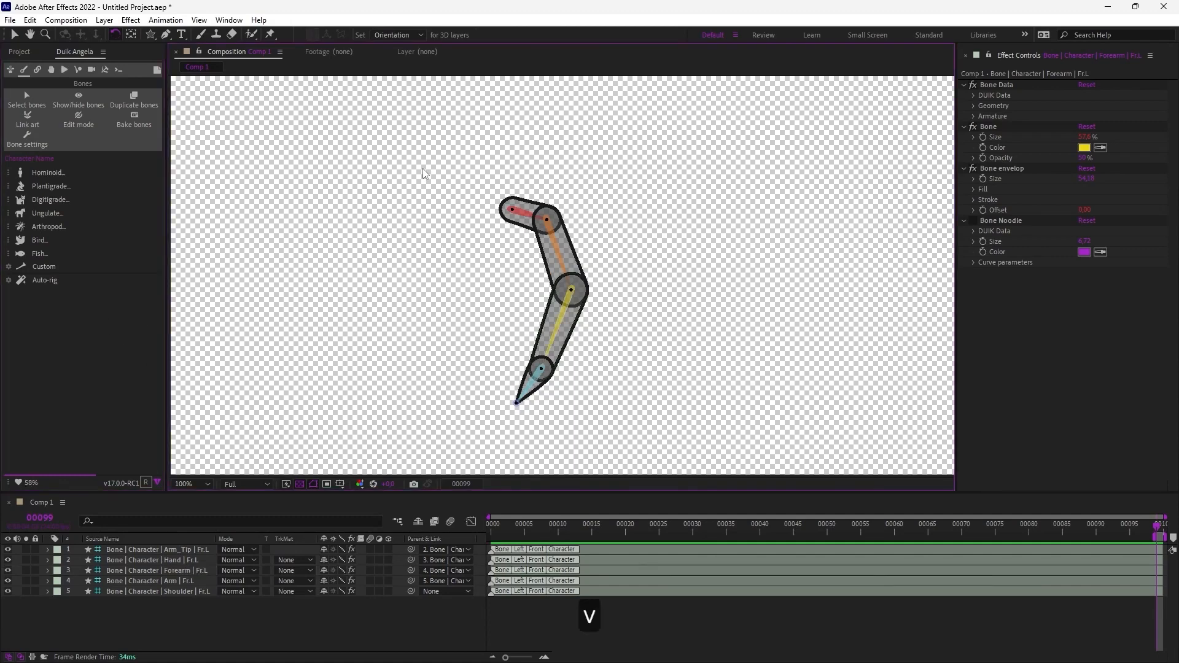
drag(416, 151, 642, 429)
click(44, 280)
click(660, 377)
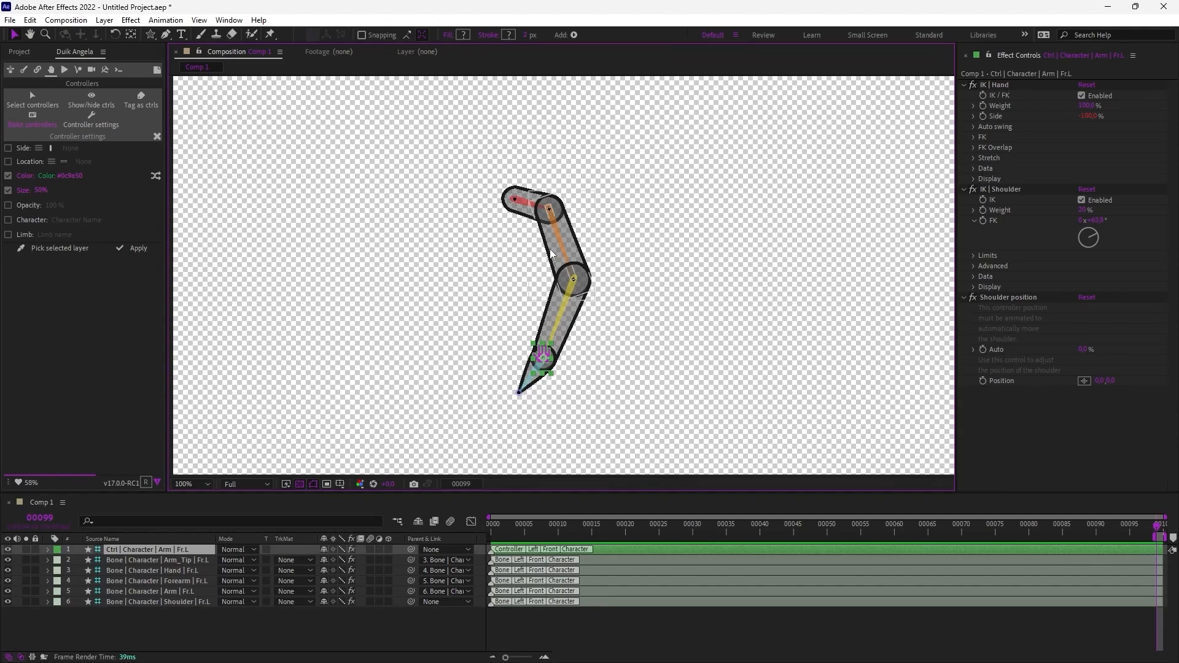
- Move the arm's hand controller to the right to bend the arm with IK
click(993, 86)
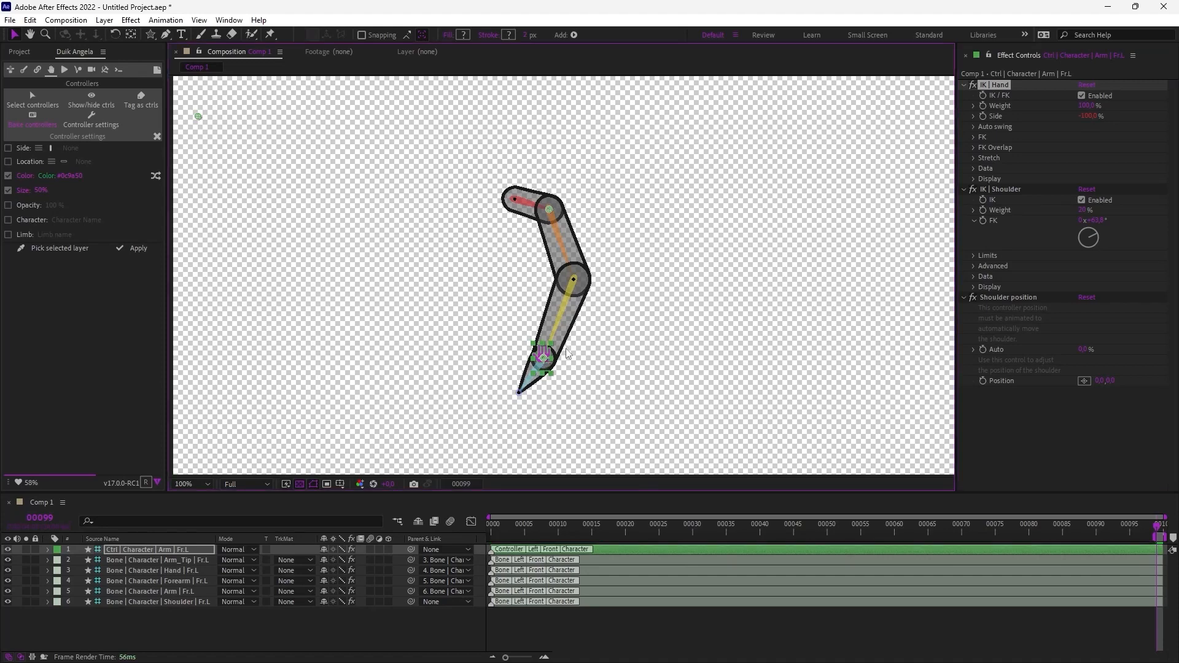
click(544, 362)
drag(544, 362, 602, 350)
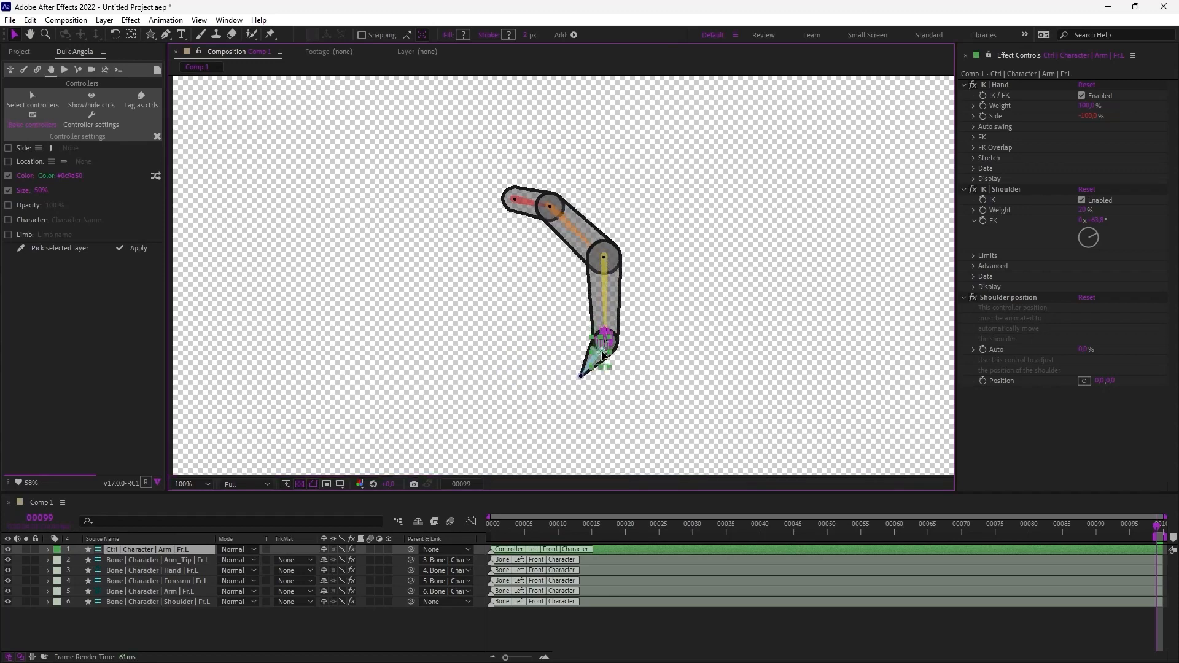
- Disable IK in the IK | Hand effect, move the controller away from the arm, and pose the arm with the FK rotation values
click(1081, 97)
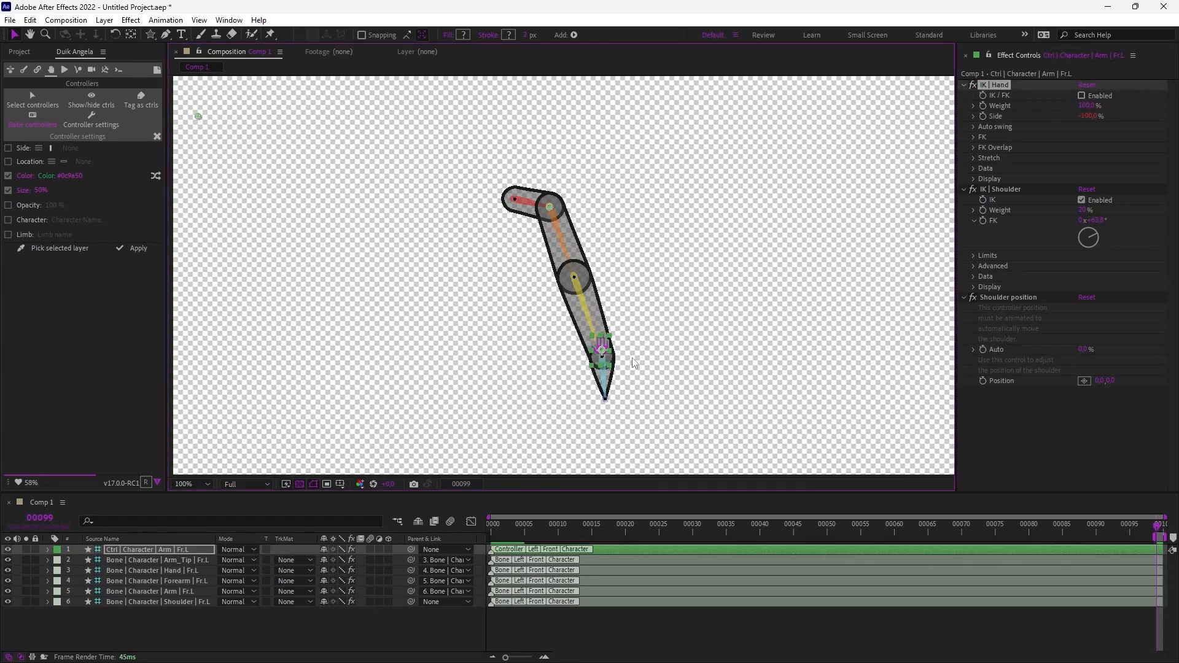
drag(602, 350, 707, 331)
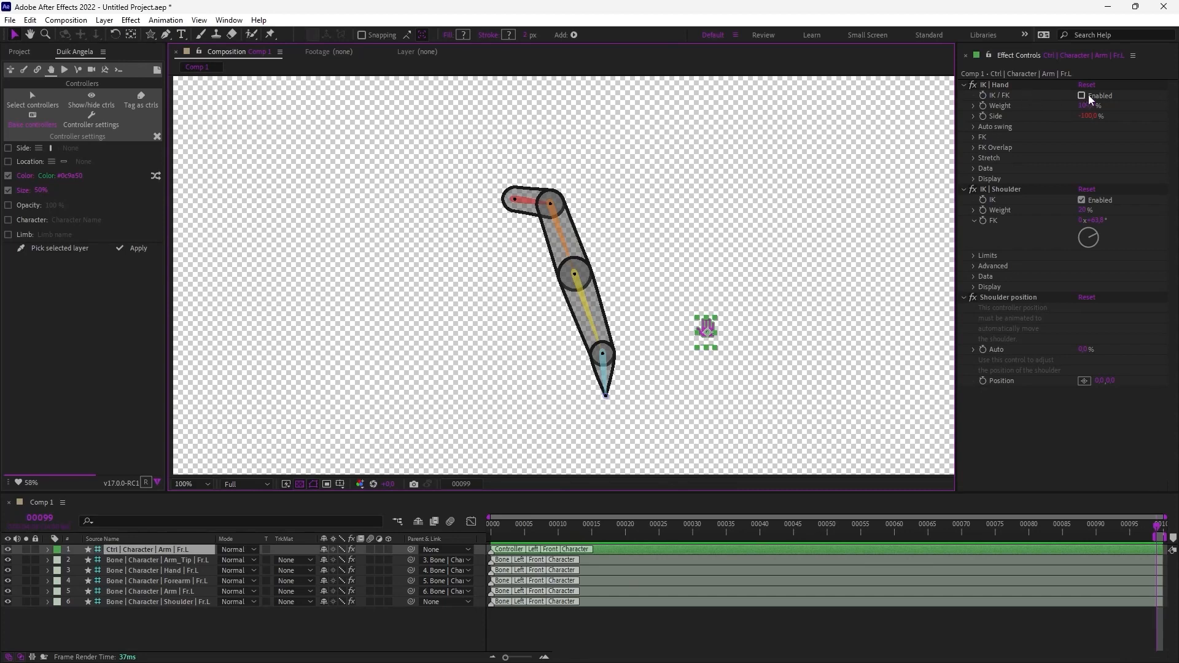
click(975, 137)
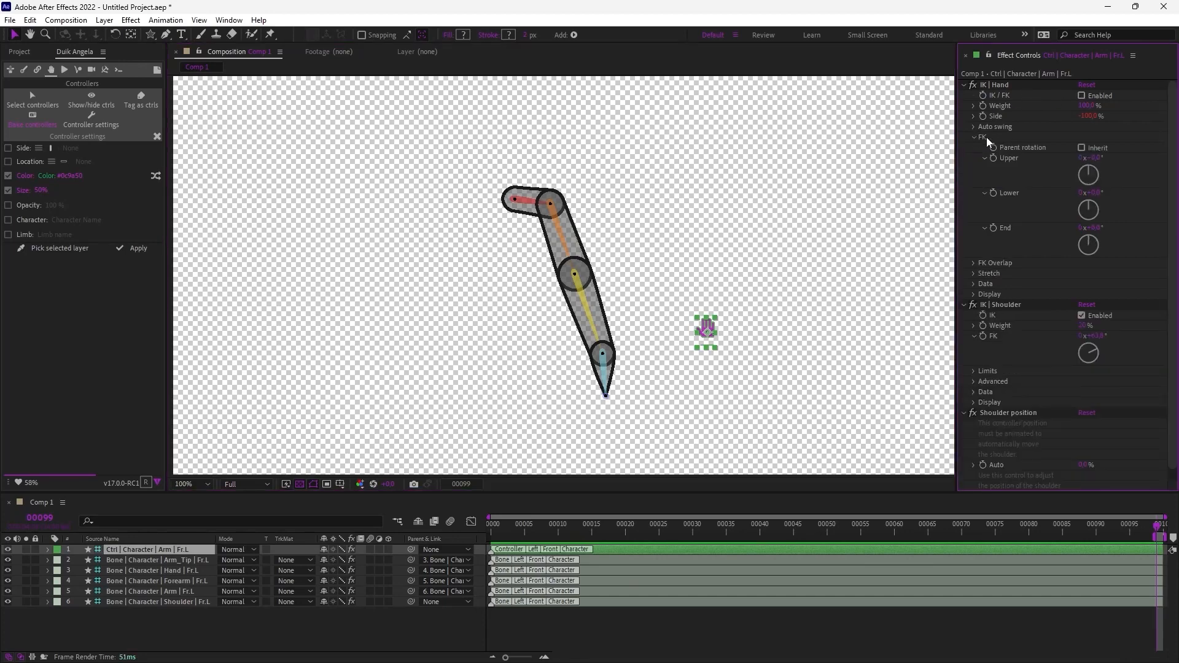
drag(1095, 158, 1095, 232)
drag(1122, 232, 1124, 194)
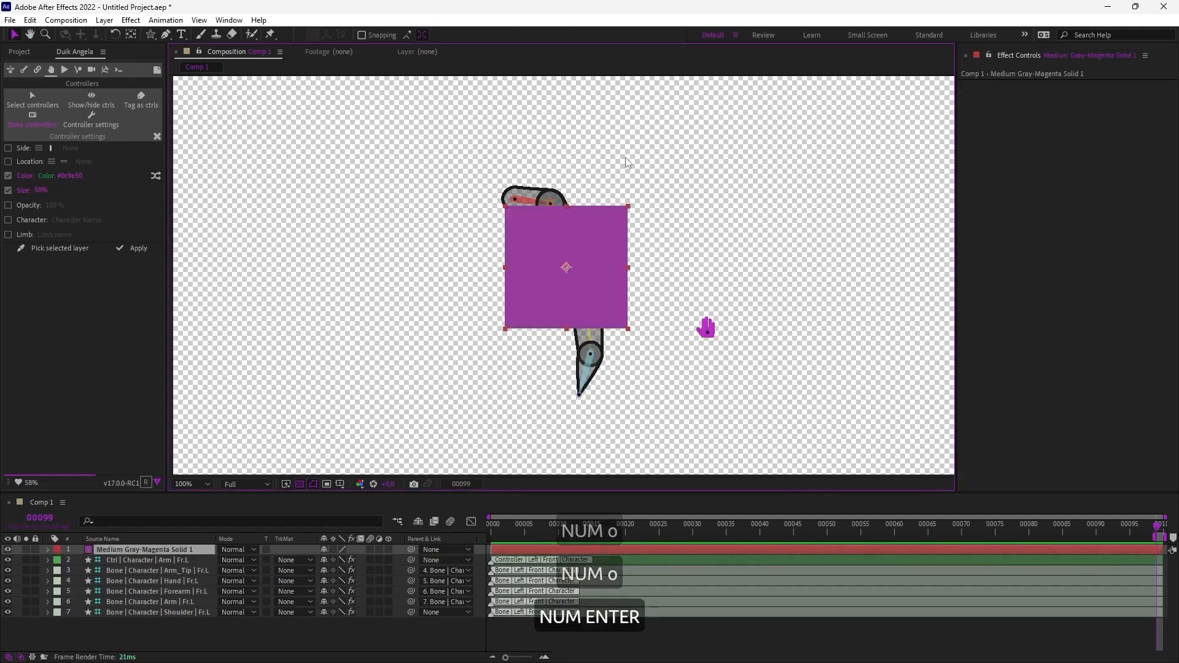
- Place the magenta solid beside the arm with the Shoulder bone parented to it, and shift both slightly to the right
drag(563, 260, 398, 216)
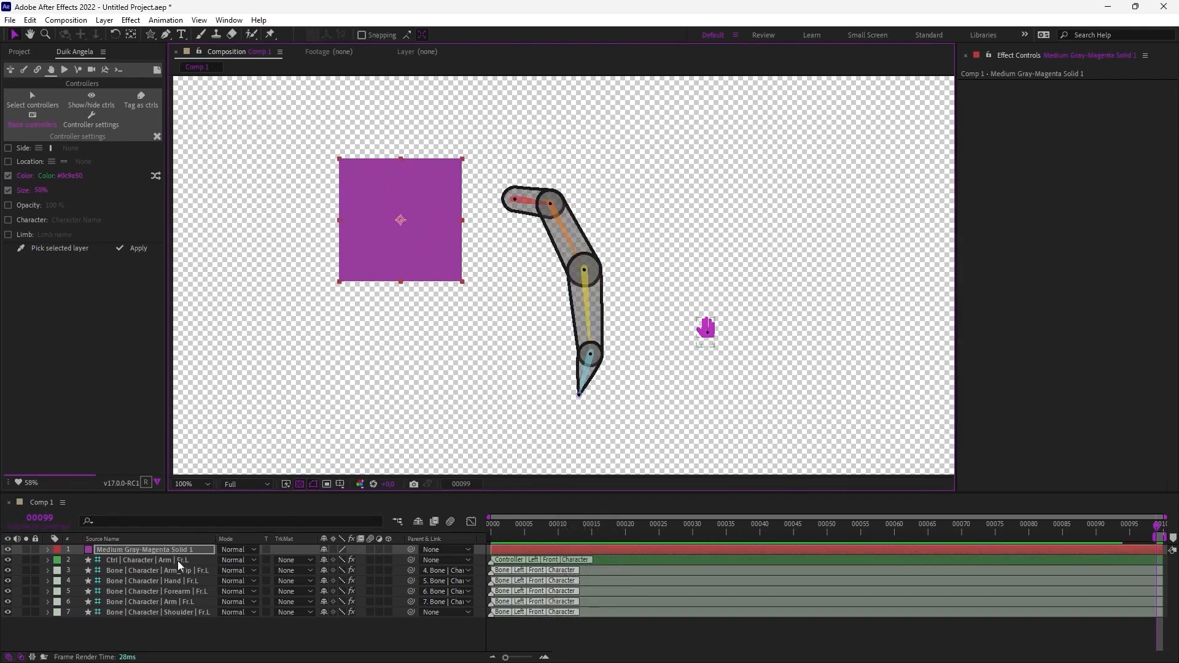
click(169, 612)
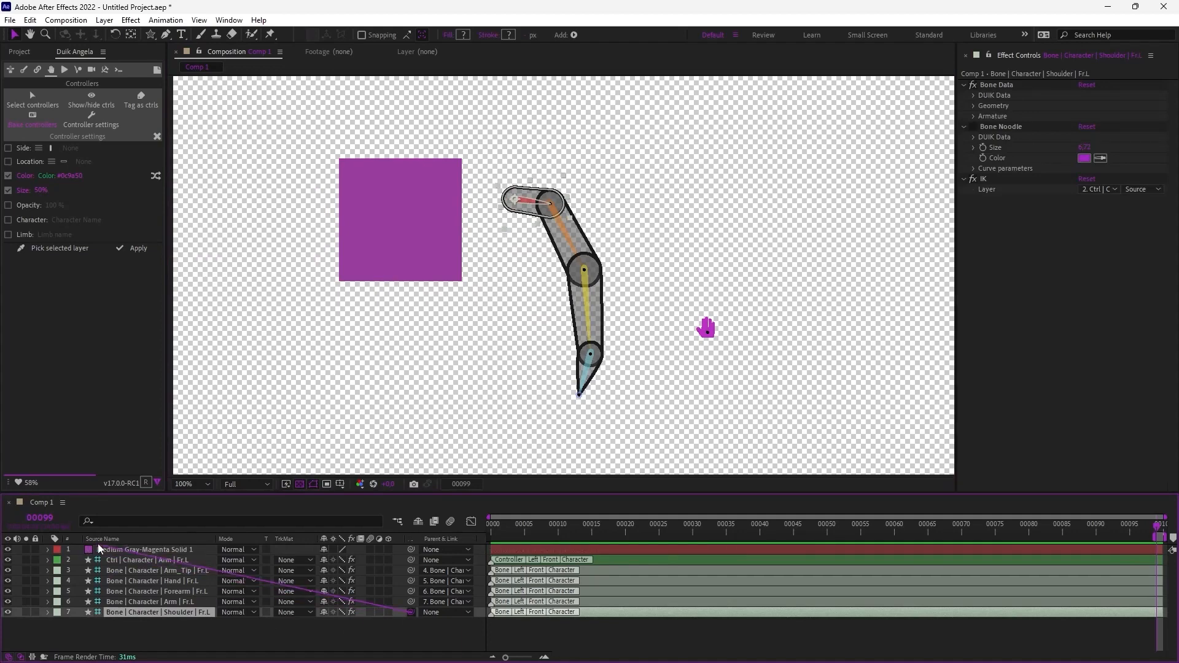
drag(100, 549, 100, 549)
click(380, 241)
drag(428, 237, 470, 248)
- Try rotating the magenta solid to test the FK arm without inherited parent rotation, and undo the rotations
key(w)
drag(497, 288, 464, 338)
key(ctrl+z)
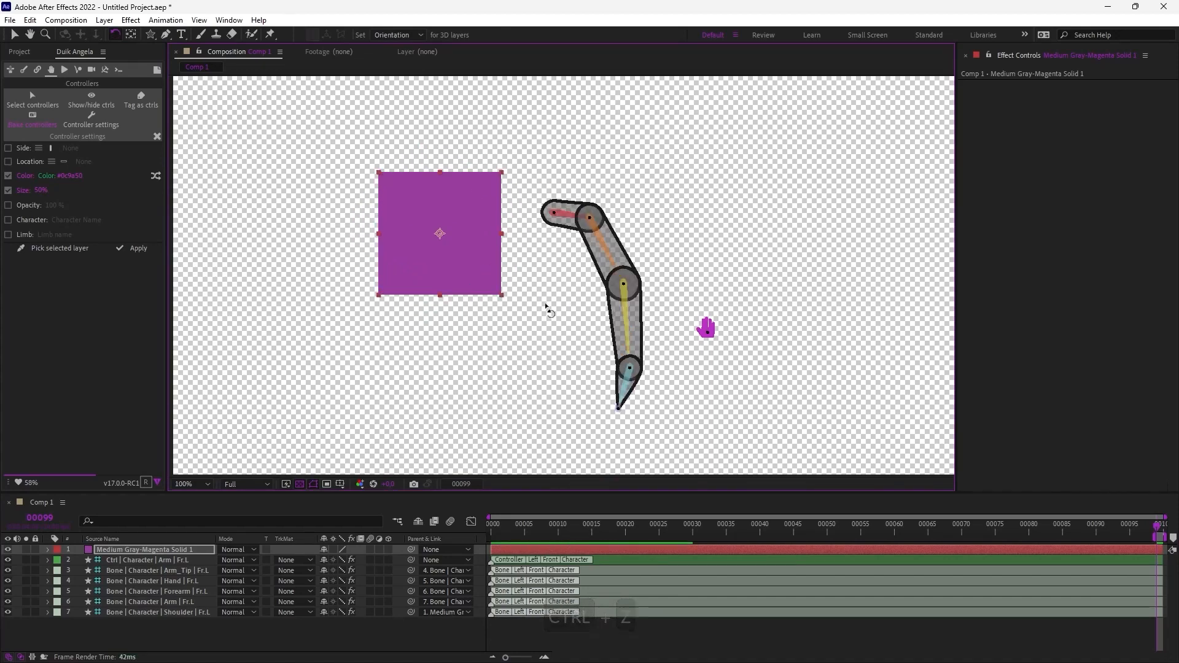
drag(493, 275, 506, 225)
key(ctrl+z)
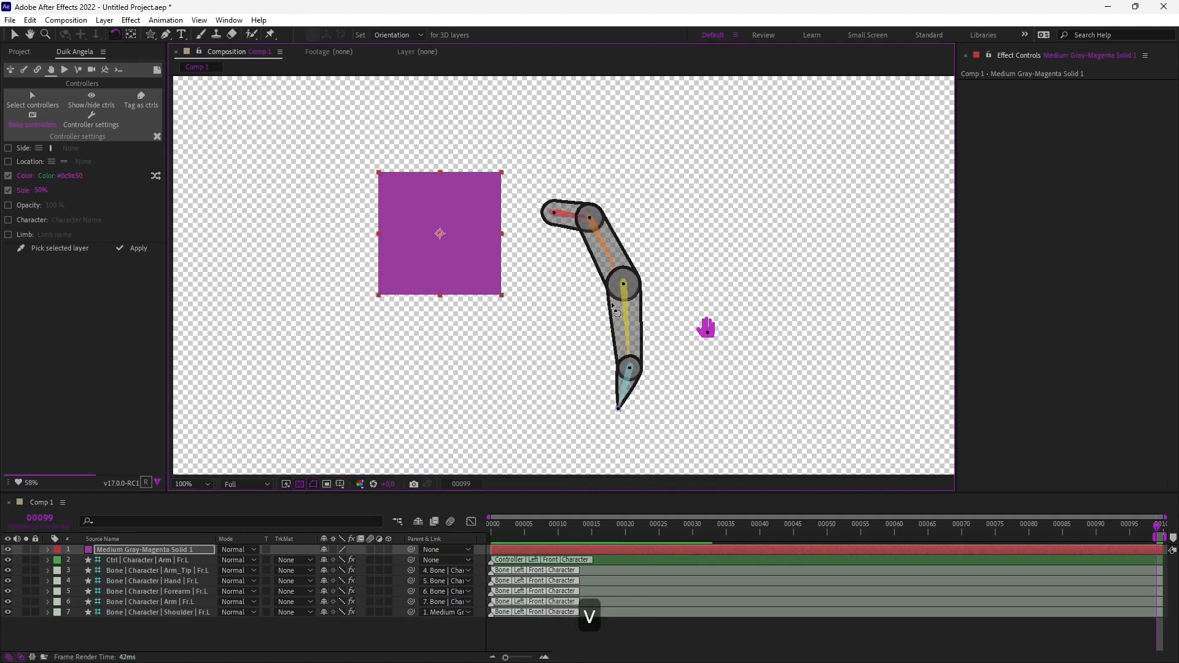
- Try enabling Inherit for the FK parent rotation on the arm controller, and test it by rotating the magenta solid
click(707, 331)
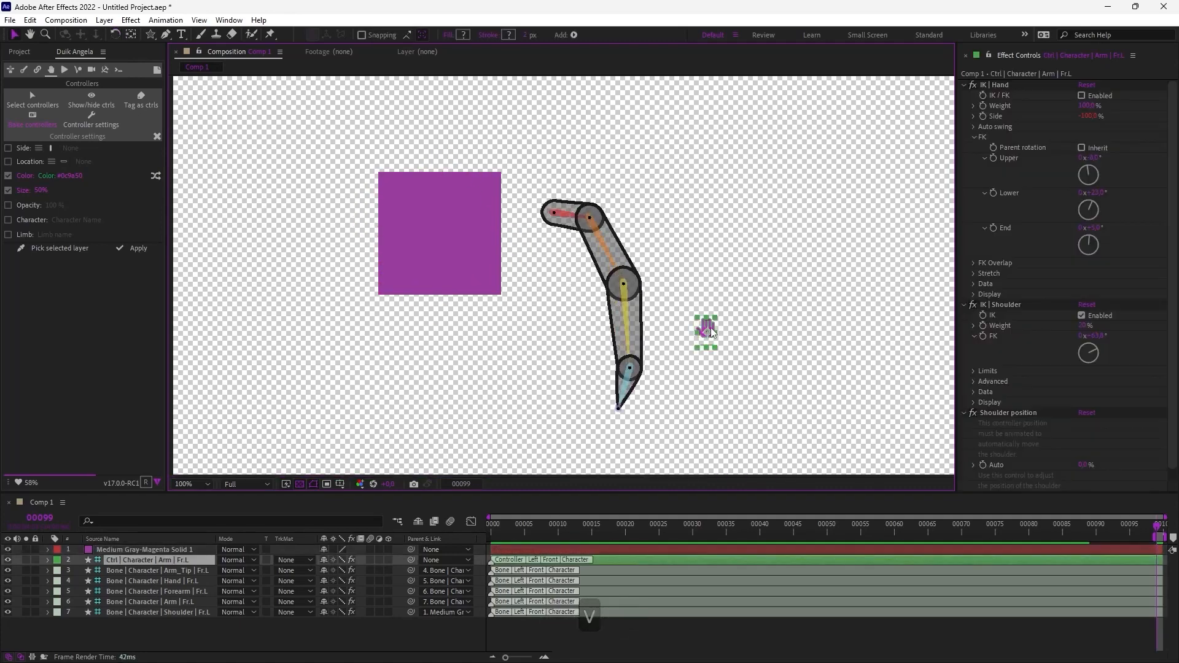
click(1082, 148)
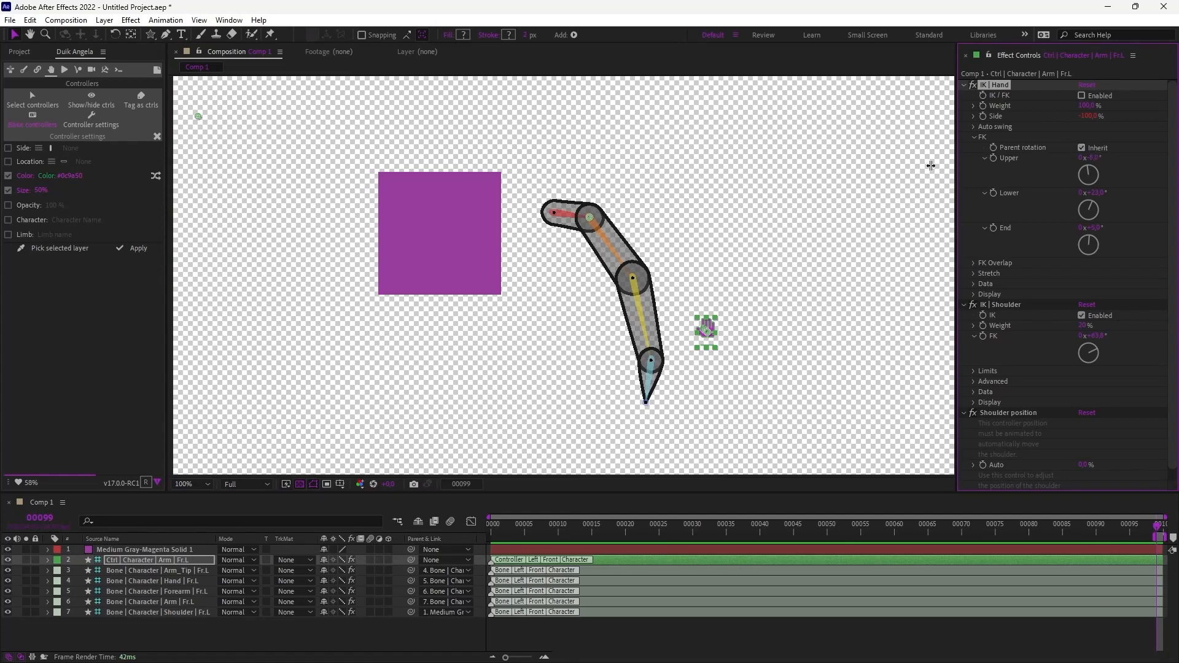
click(461, 231)
key(w)
drag(494, 212, 444, 307)
key(ctrl+z)
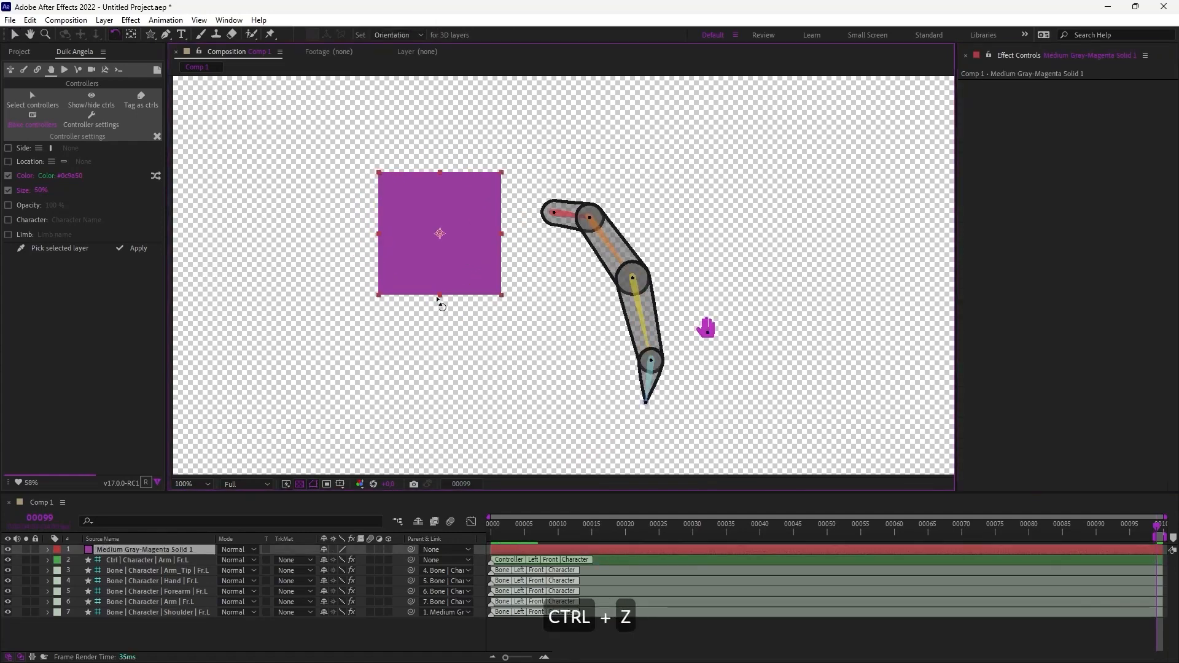
- Turn off Inherit and re-enable IK in the arm controller's IK | Hand effect, and move the controller closer to the arm
key(v)
click(706, 329)
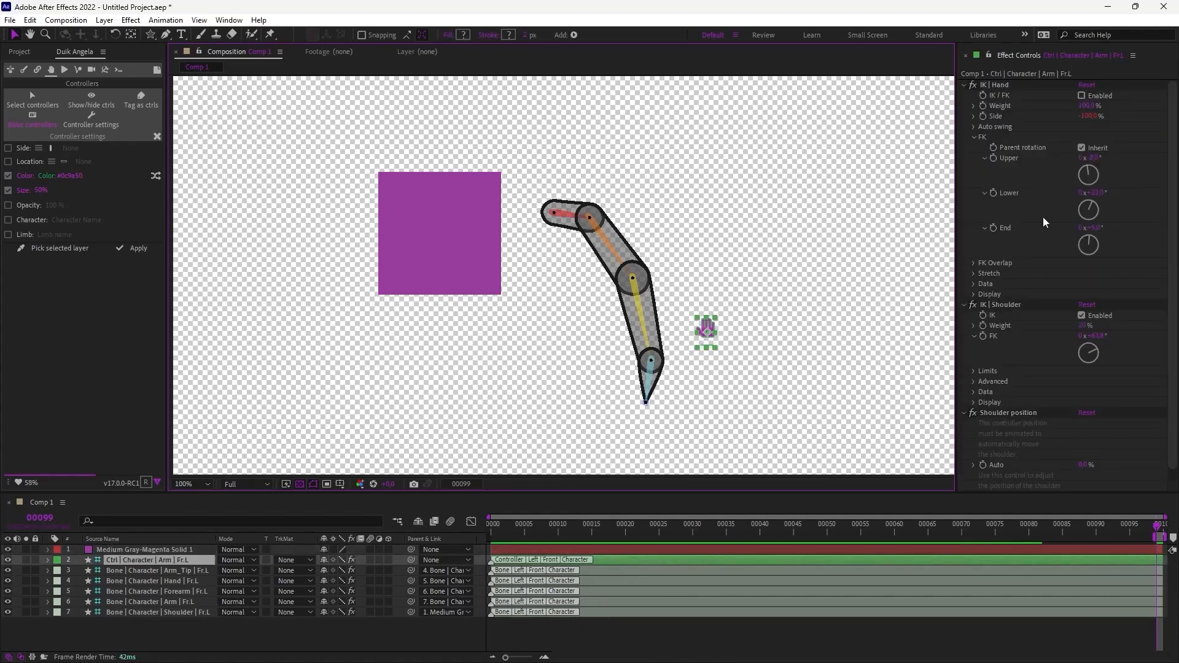
click(1082, 147)
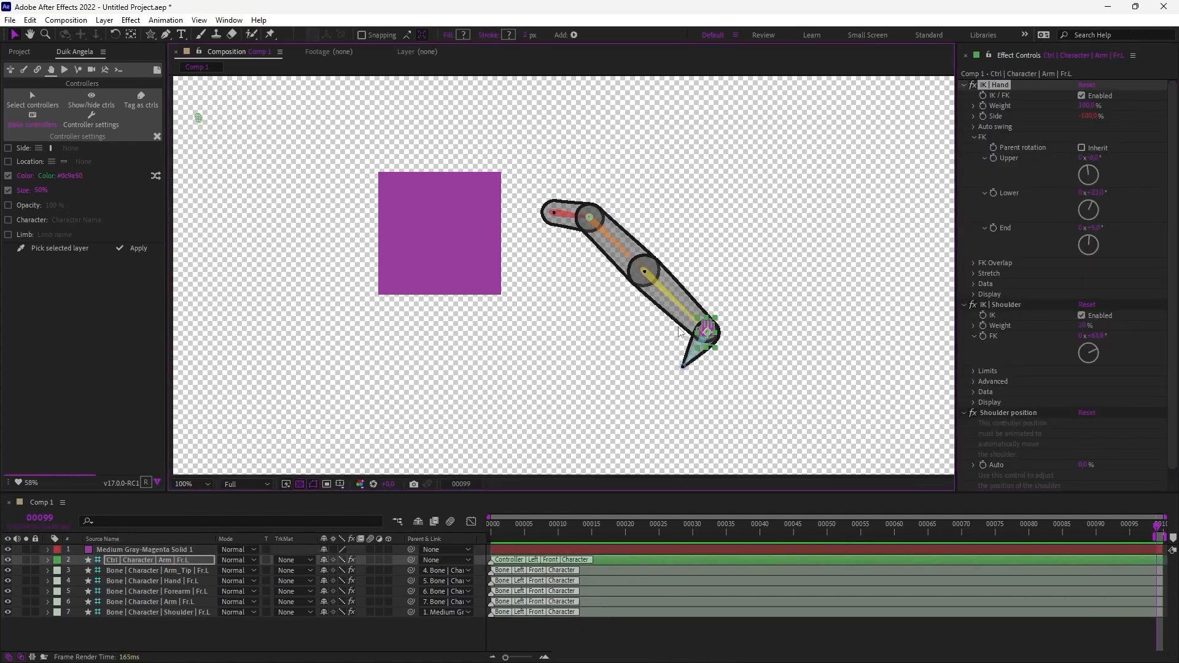
click(722, 354)
drag(707, 332, 668, 332)
- Try rotating the magenta solid to test how the arm behaves with IK enabled
click(482, 276)
key(w)
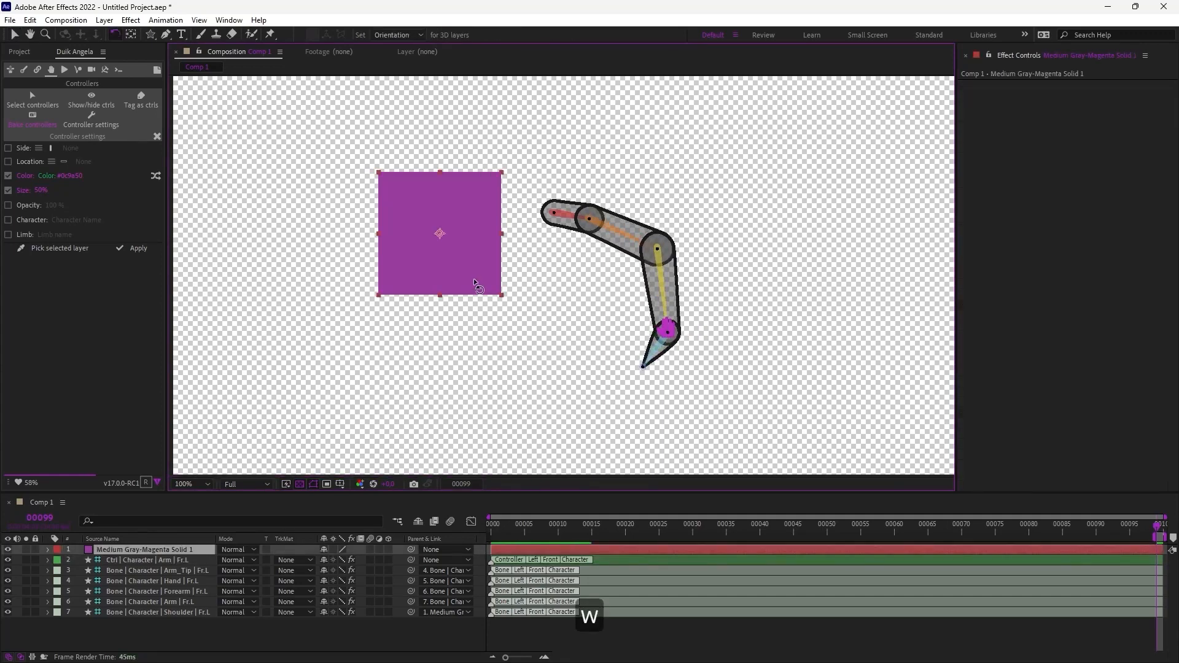
mouse_move(476, 292)
mouse_down()
mouse_move(491, 284)
mouse_move(476, 300)
mouse_up()
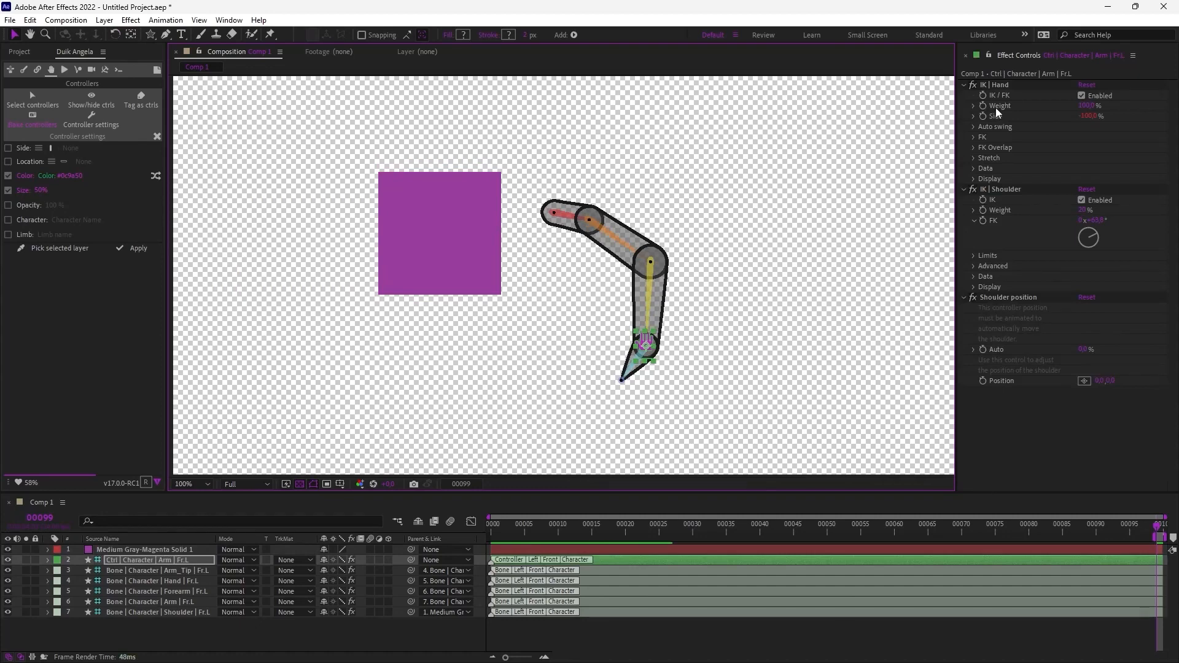
- Try varying the Weight of the IK | Hand effect, and move the arm controller slightly up to test the arm
click(1009, 109)
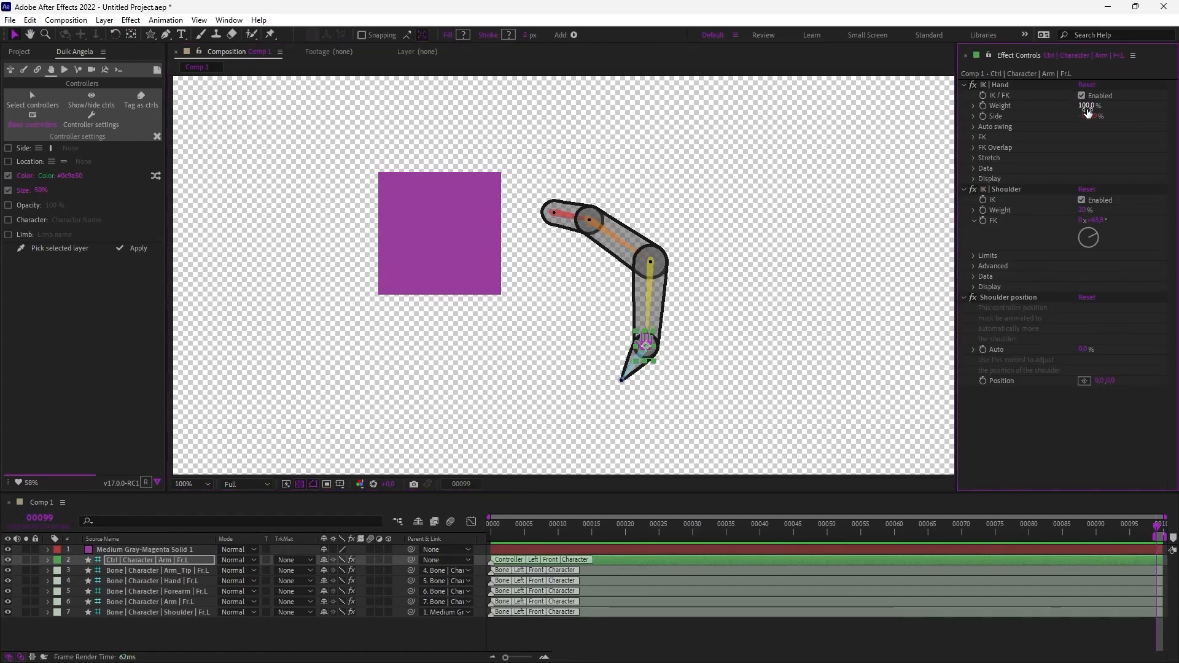
drag(1089, 108, 1121, 106)
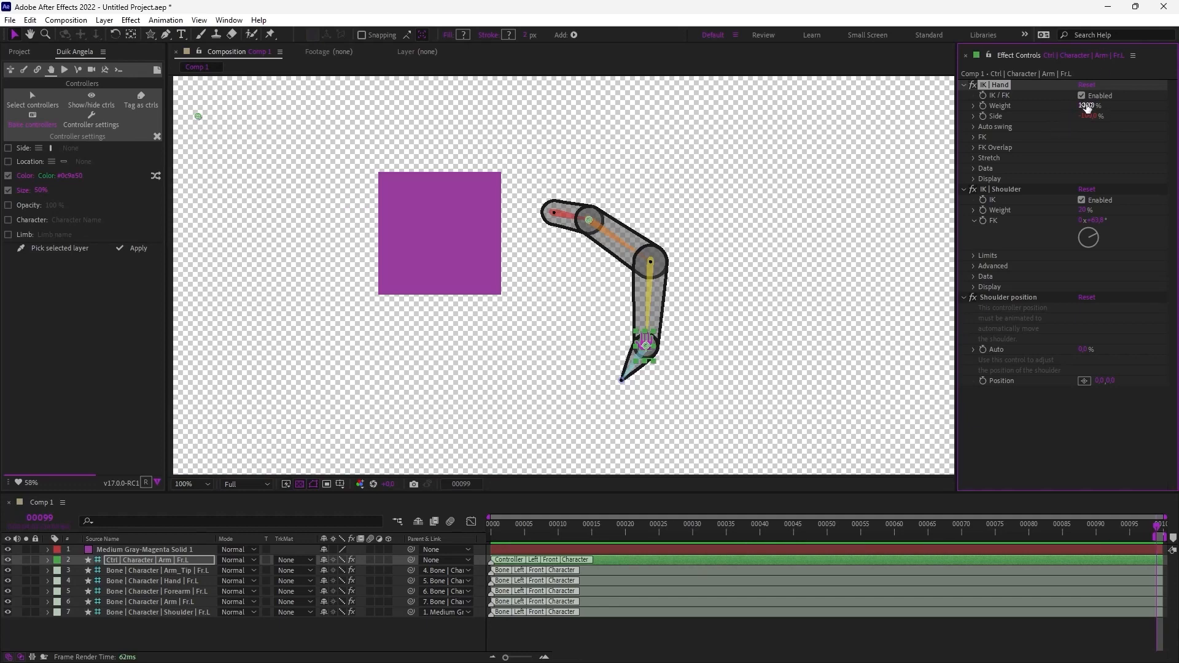
click(644, 348)
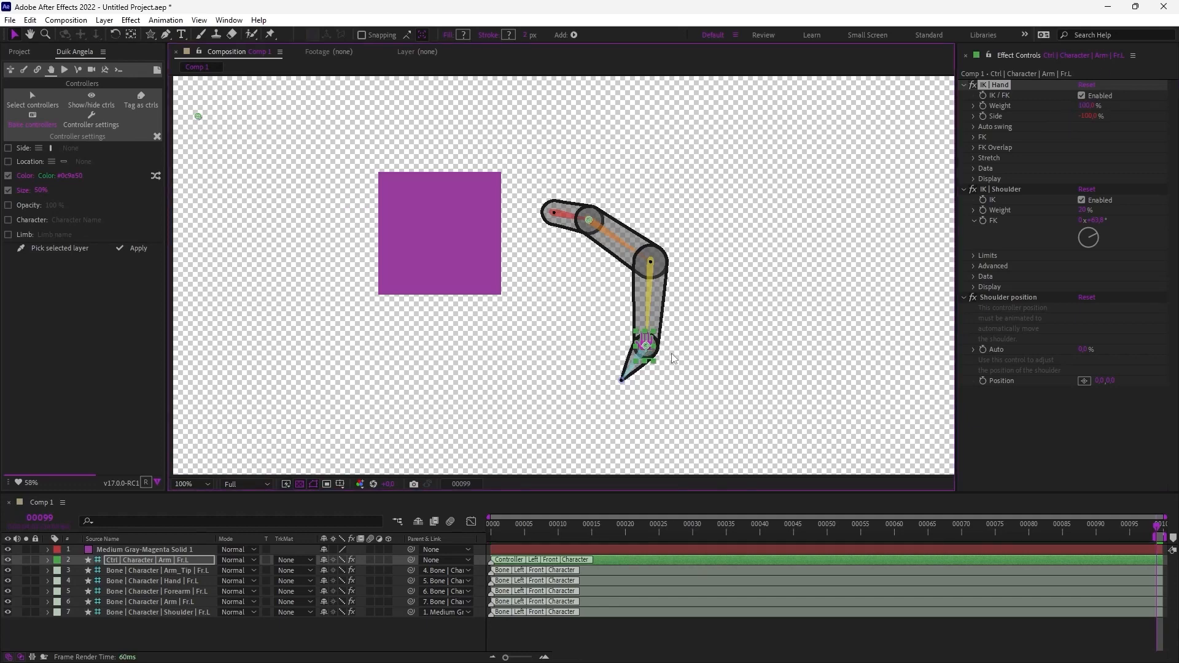
click(702, 376)
drag(646, 344, 663, 324)
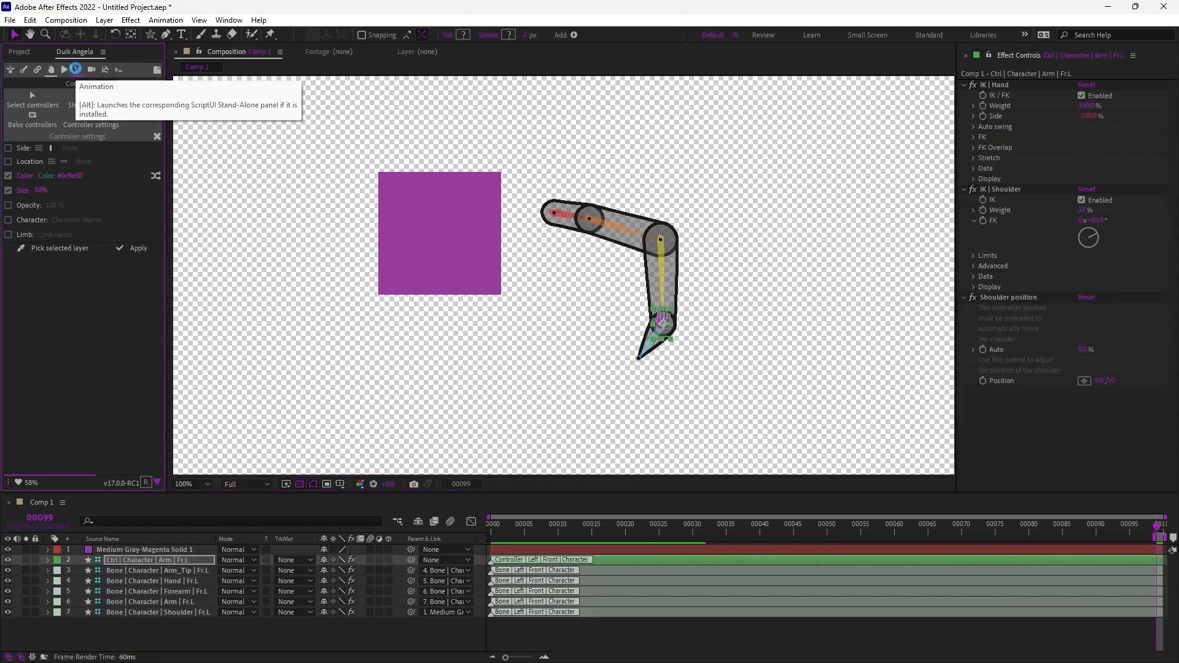
- Switch the arm to FK at frame 0 with Duik's IK/FK Switch, and reveal the arm controller's keyframes
click(75, 68)
key(ctrl+z)
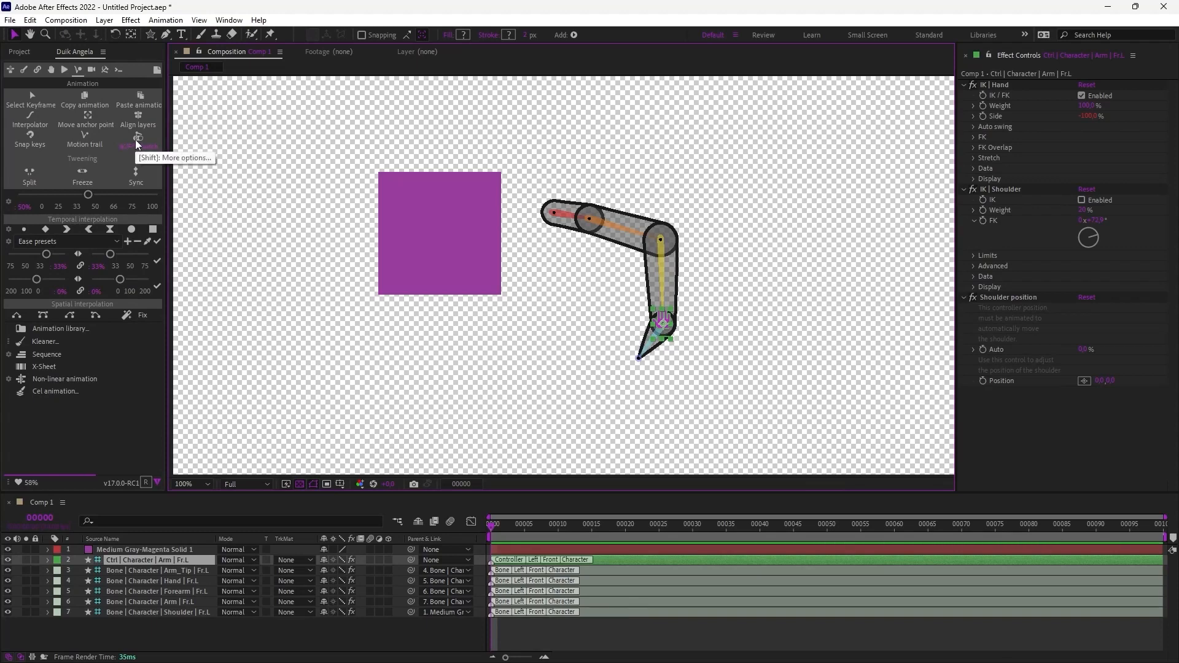
click(137, 143)
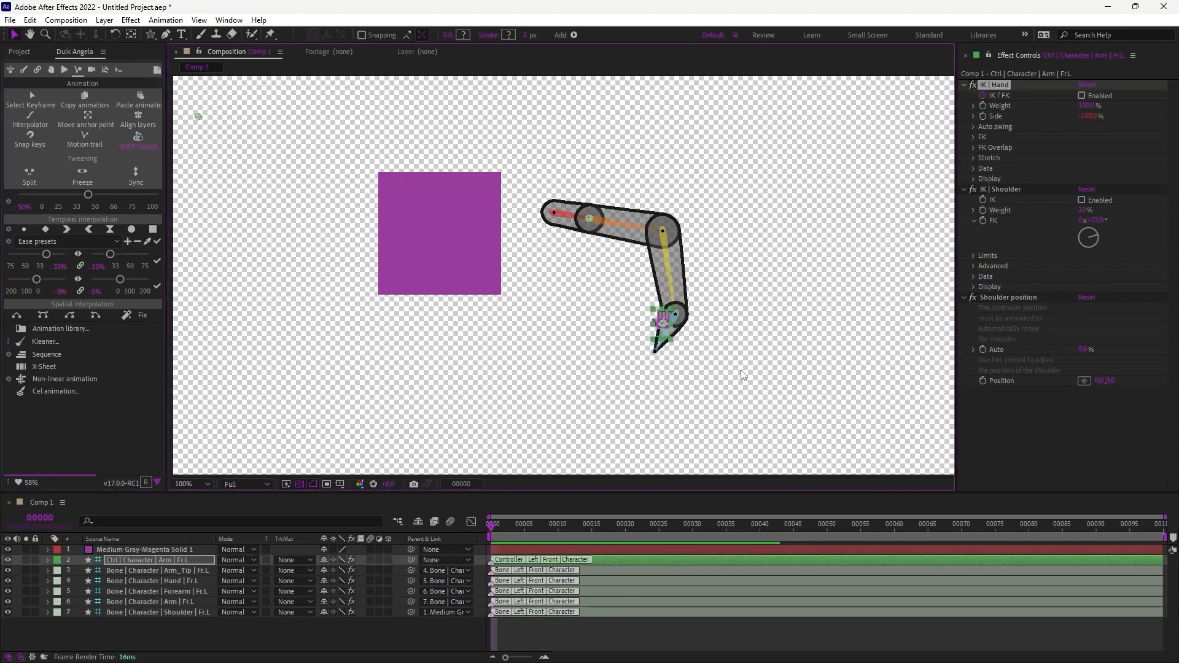
click(126, 556)
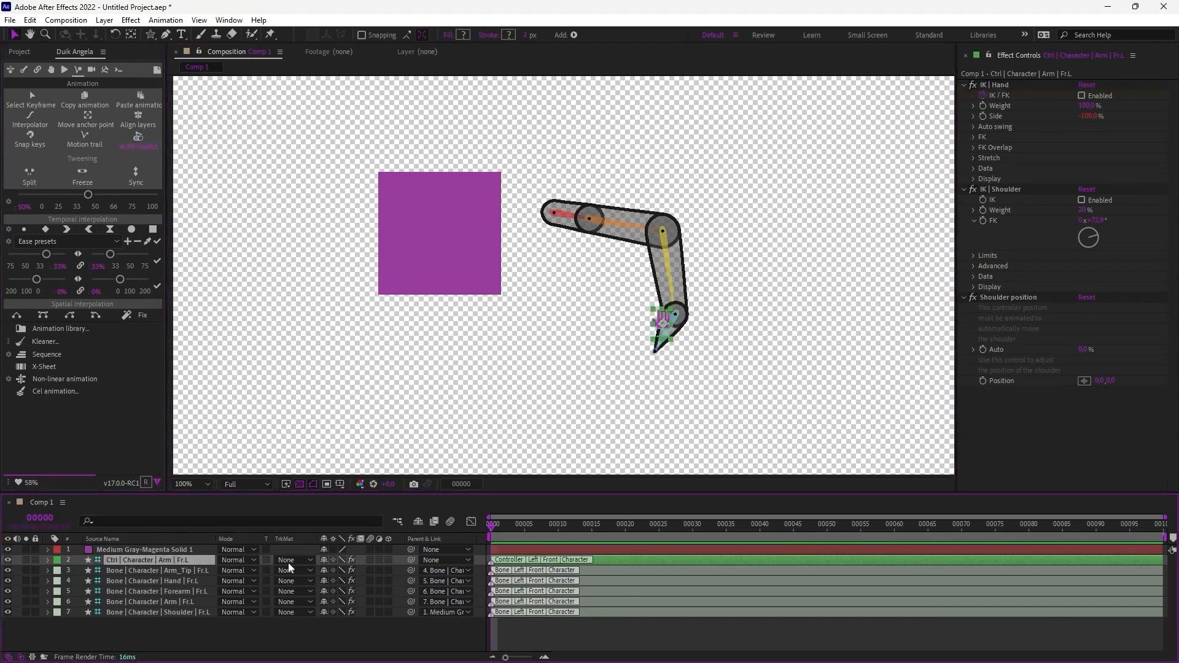
key(u)
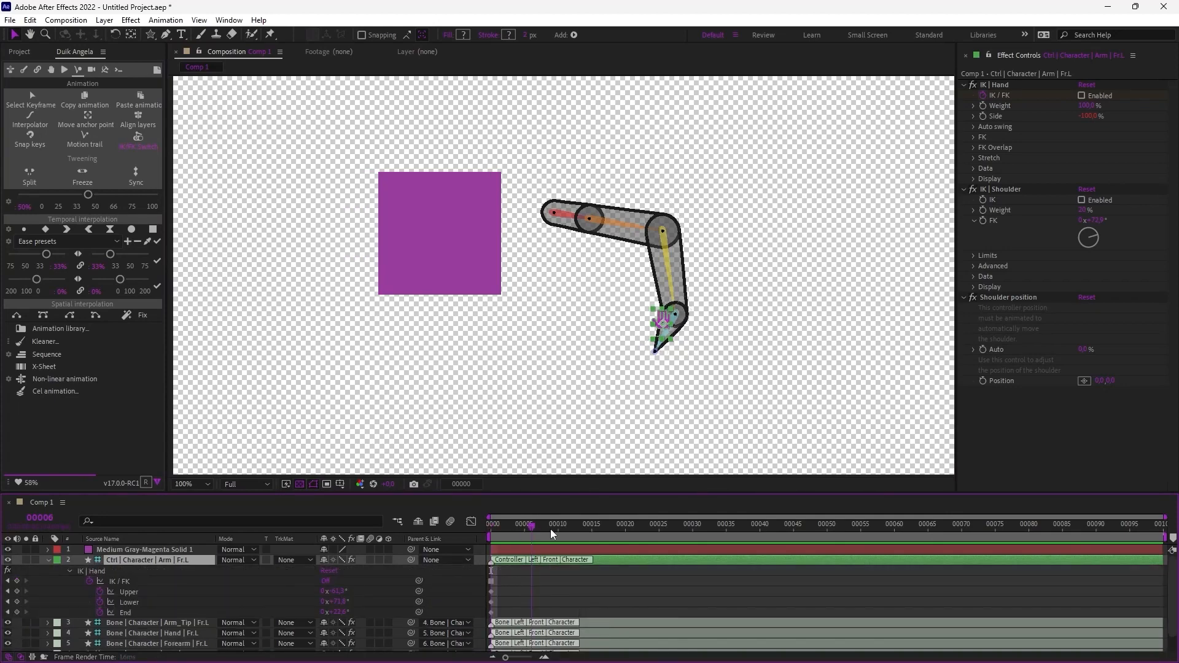
- Pose the arm at frame 10 with the FK Upper and Lower rotations, and switch it to IK at frame 12
drag(335, 592, 698, 543)
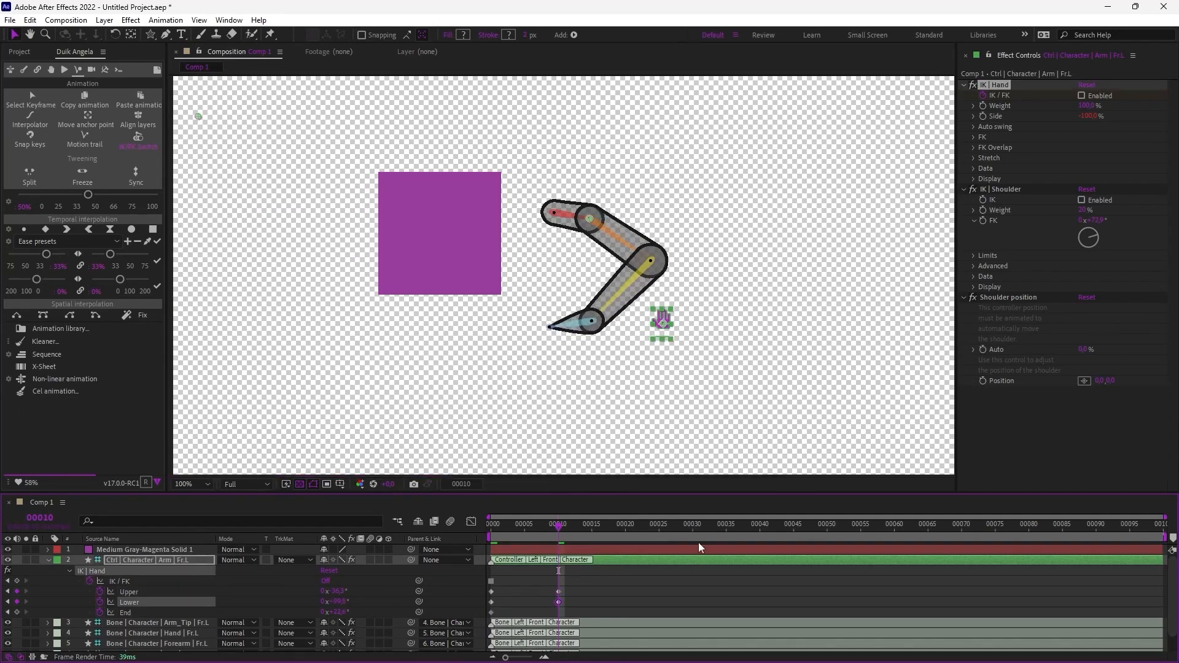
click(572, 528)
click(137, 138)
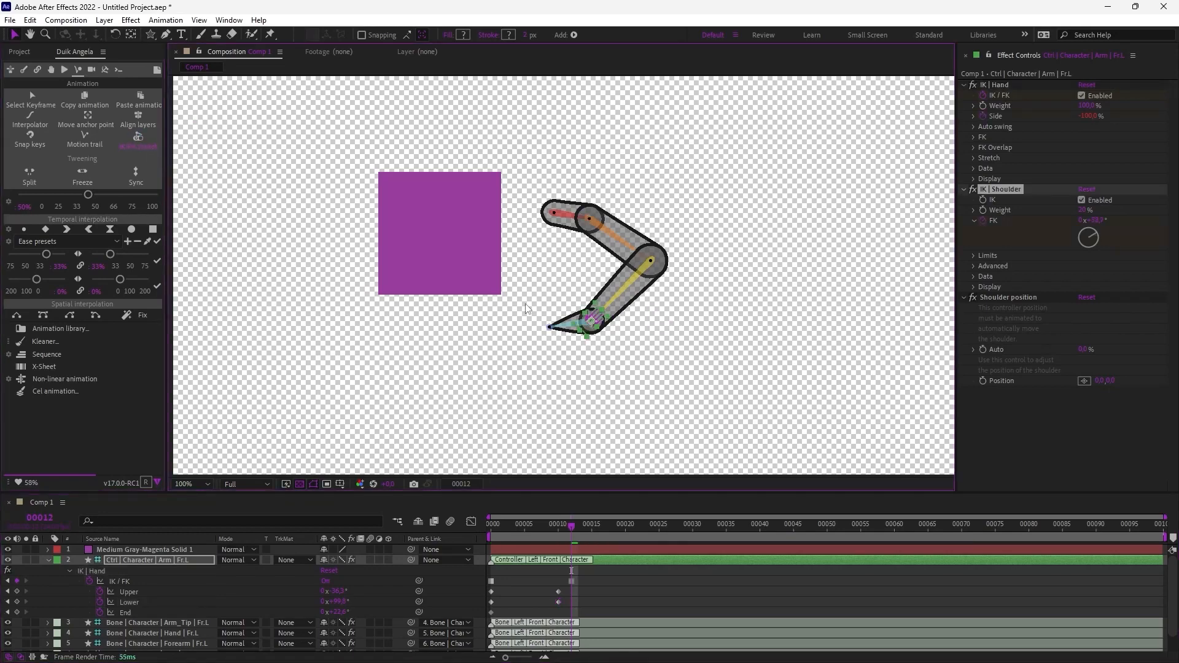
- Move the arm controller up at frame 21 to animate the arm in IK, and reveal all its keyframed properties
click(619, 527)
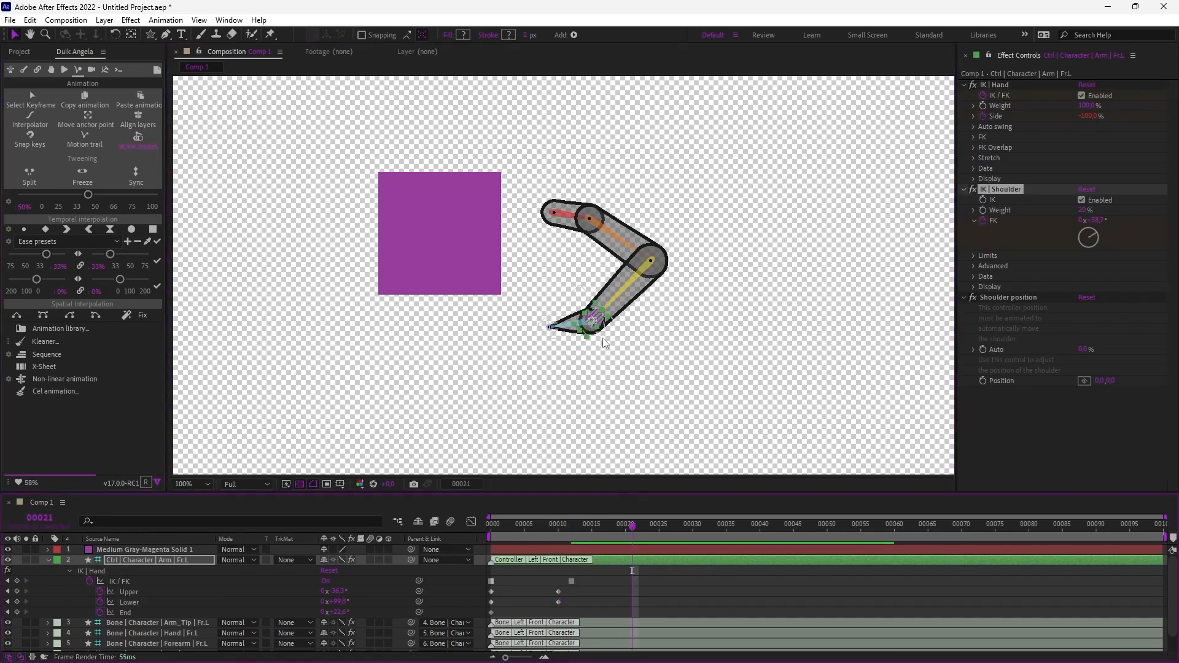
drag(592, 321, 593, 292)
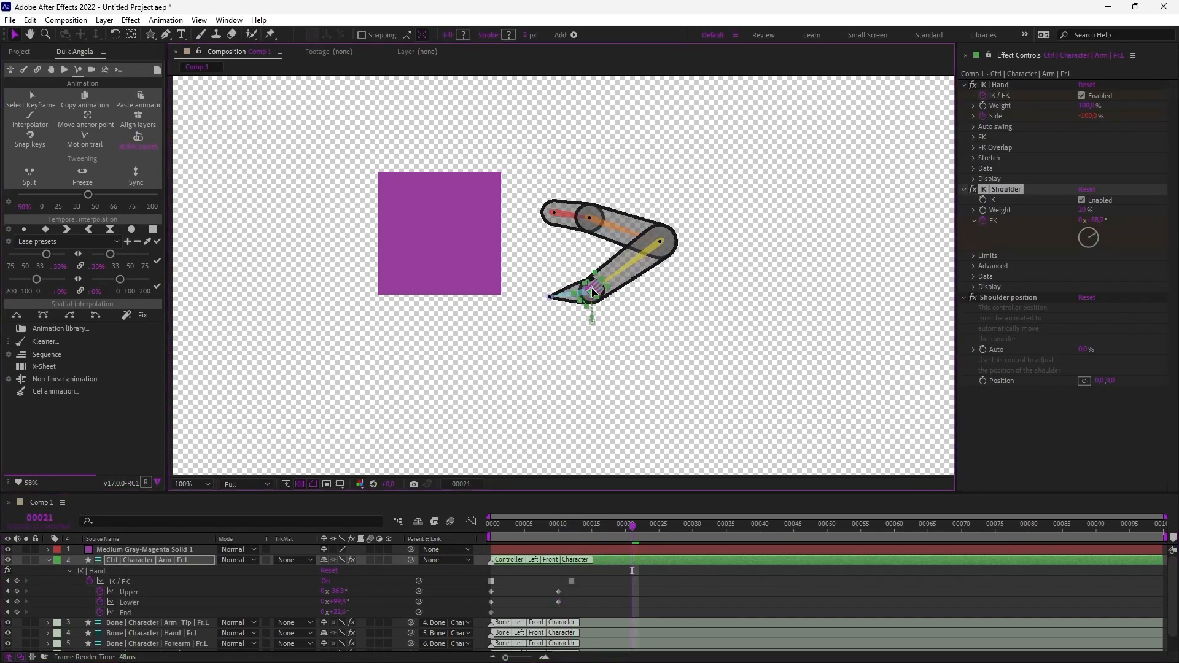
click(592, 282)
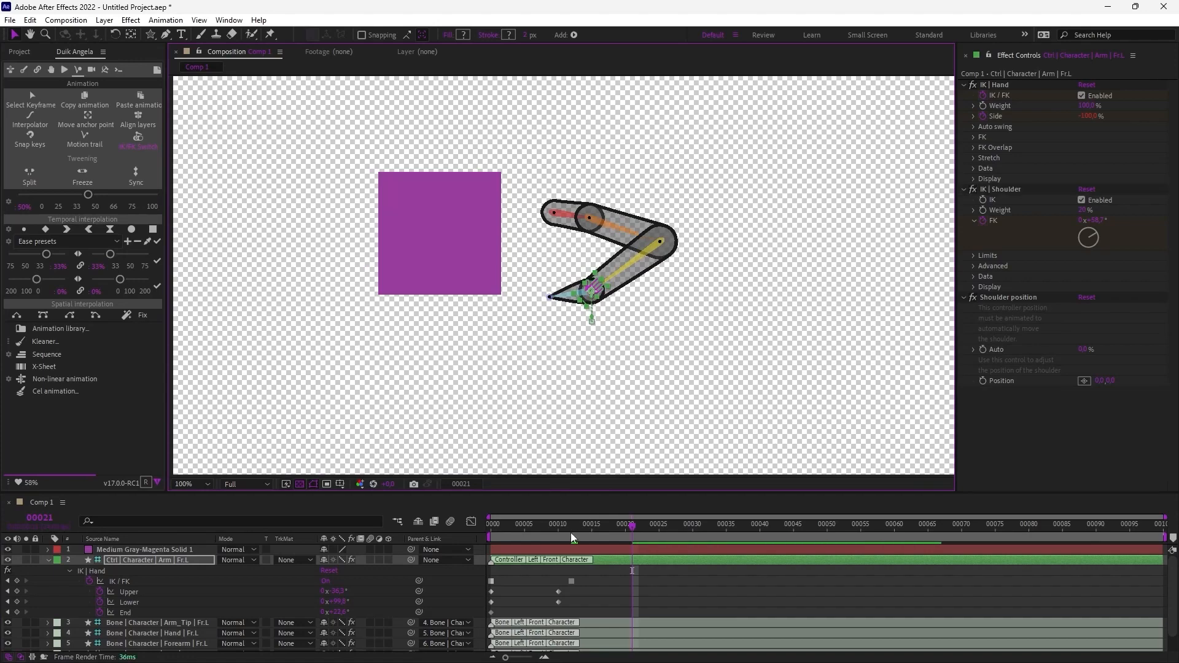
key(u)
key(u)
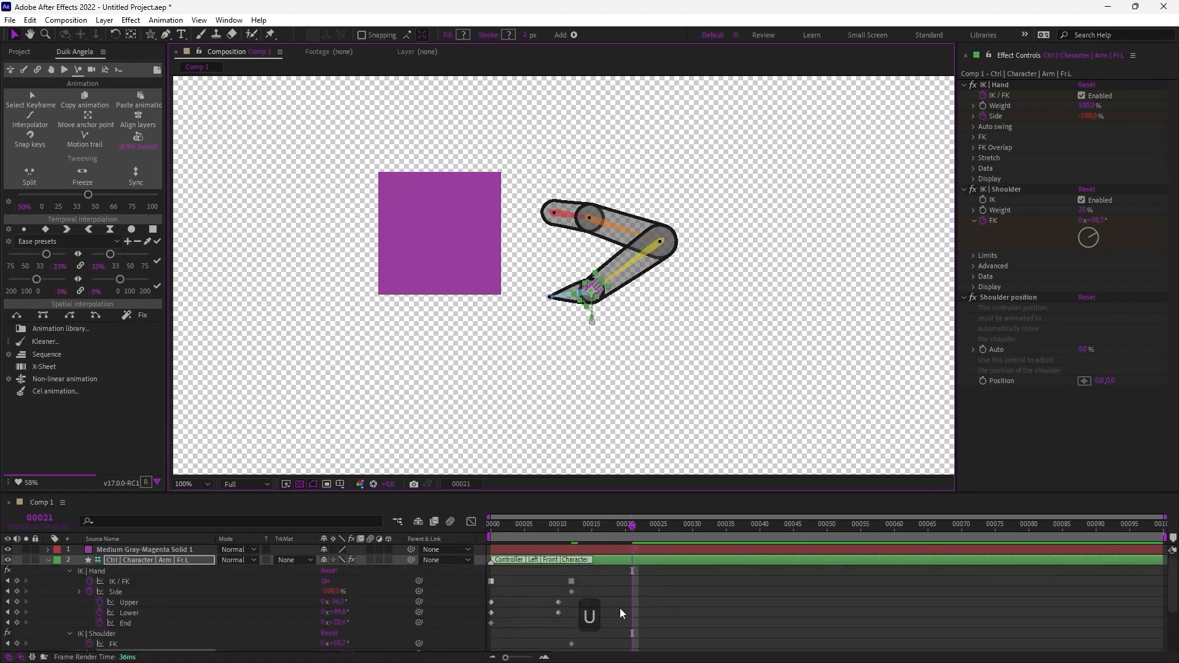
scroll(620, 608, down, 2)
scroll(639, 519, up, 1)
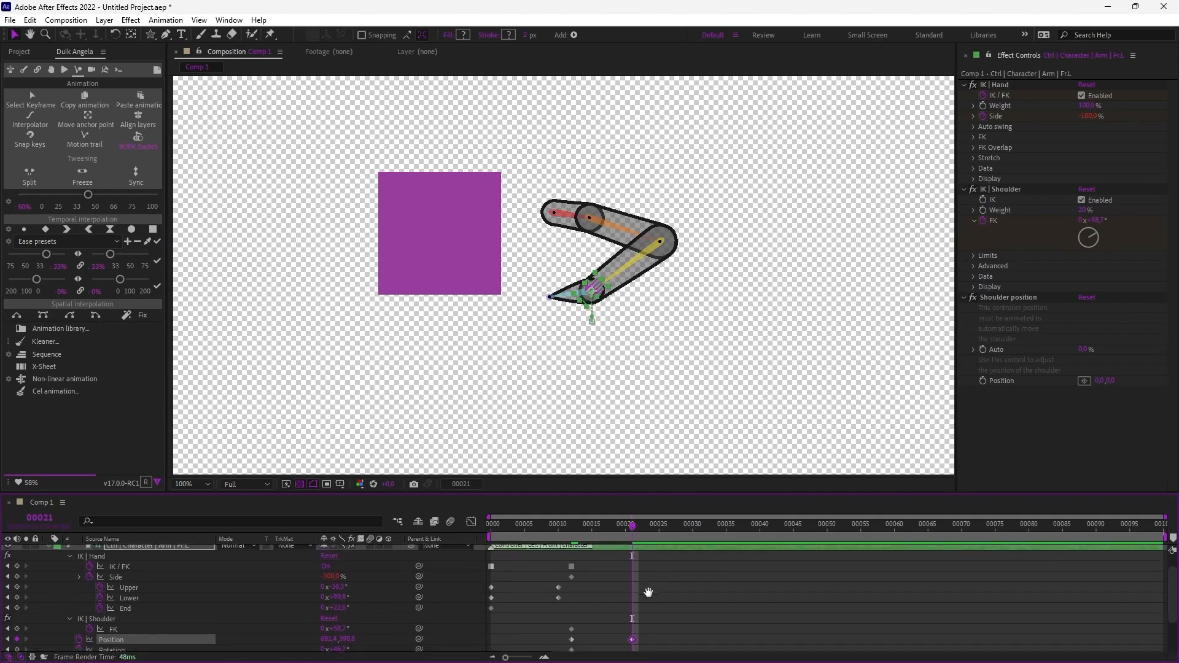
- Switch the arm to FK at frame 21, raise it with the Upper and Lower rotations, and scrub the animation back to frame 0
click(138, 140)
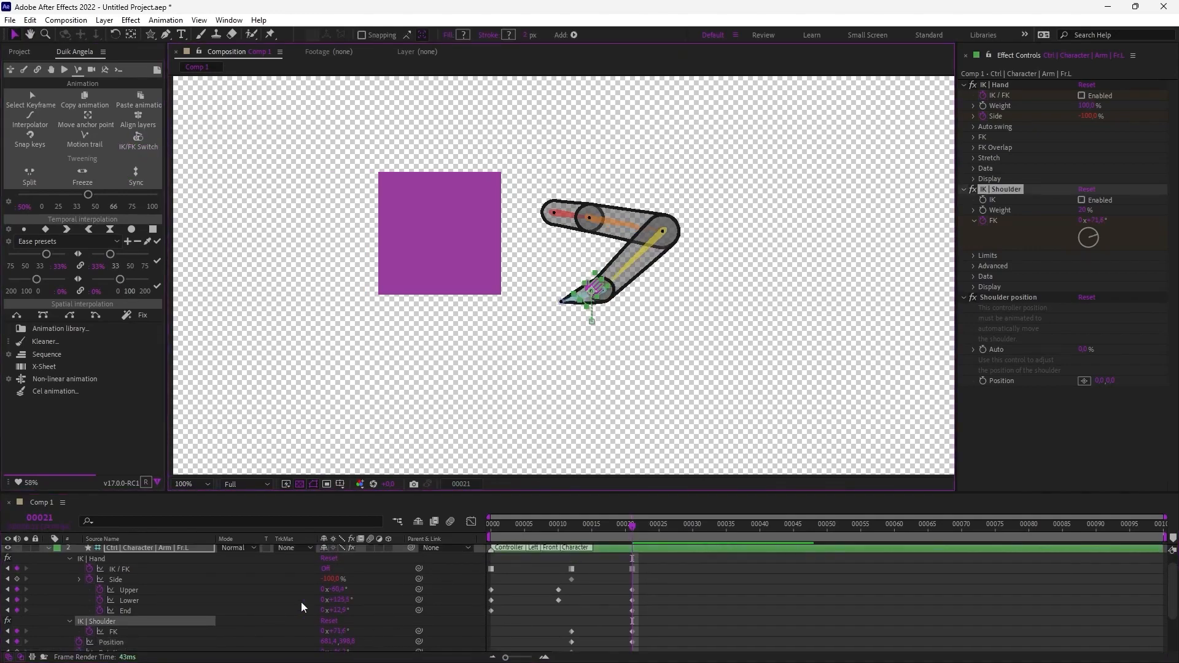
drag(336, 590, 293, 606)
click(510, 408)
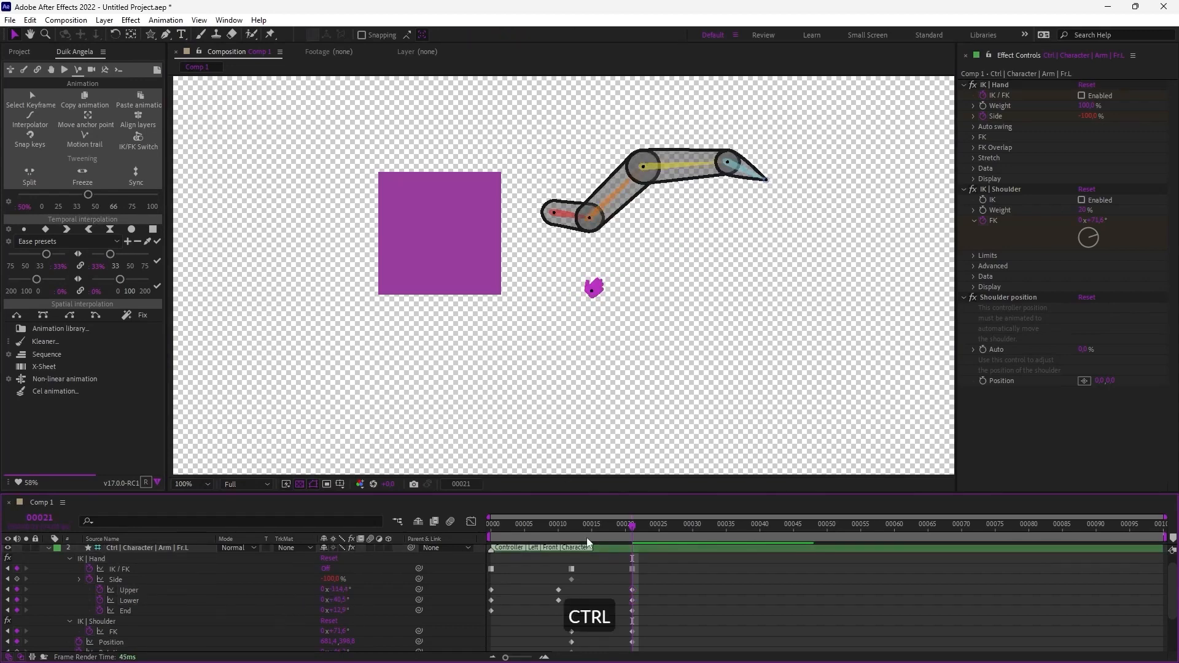
drag(544, 529, 463, 529)
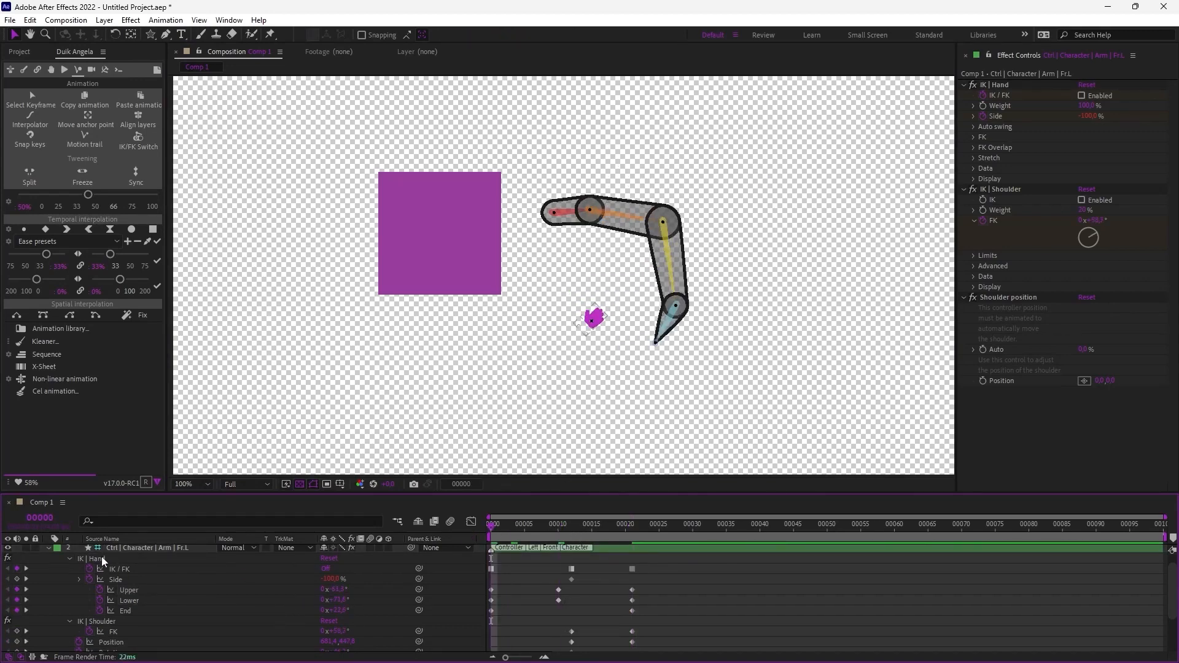
- Delete all keyframes of the arm controller and re-enable IK in its IK | Hand effect
drag(665, 564, 438, 651)
scroll(436, 605, down, 1)
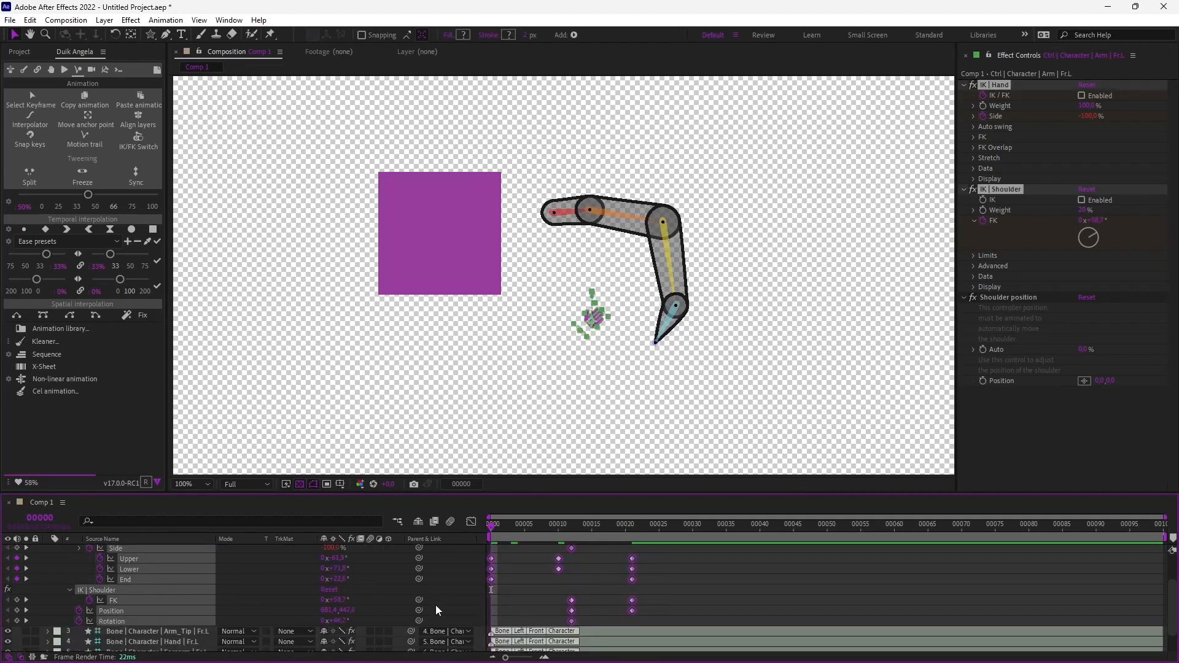
key(Delete)
click(1076, 94)
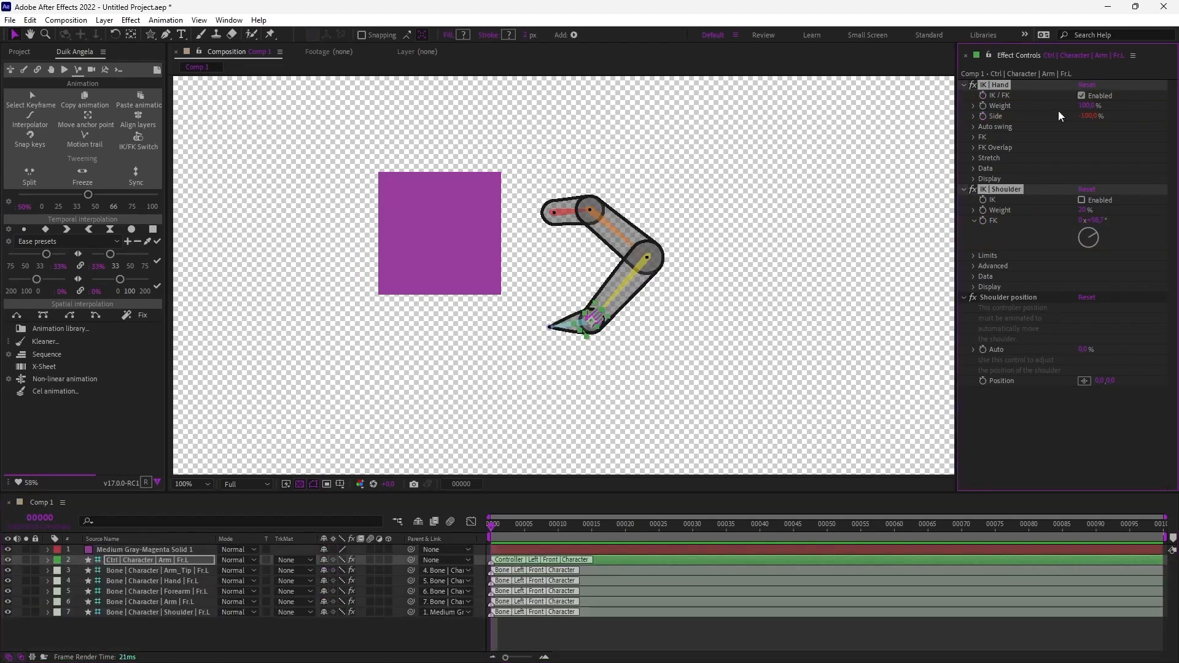
- Move the arm controller down away from the shoulder, and rotate it so the hand points more downward
drag(599, 322, 617, 347)
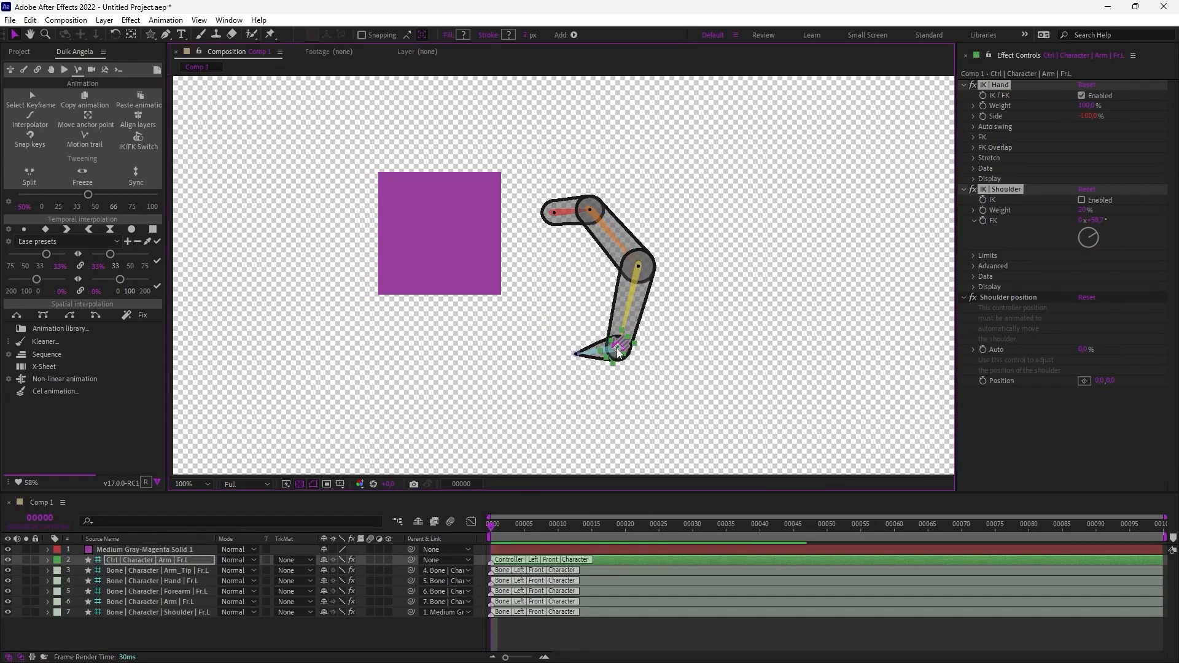
key(w)
drag(618, 350, 627, 347)
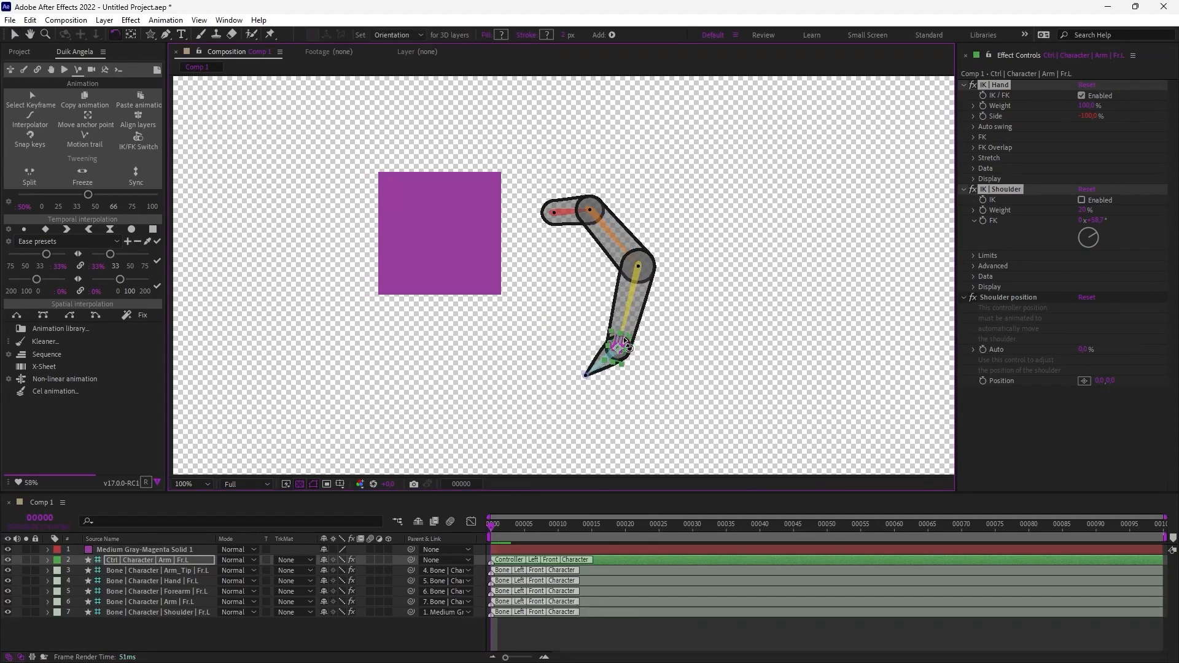
key(v)
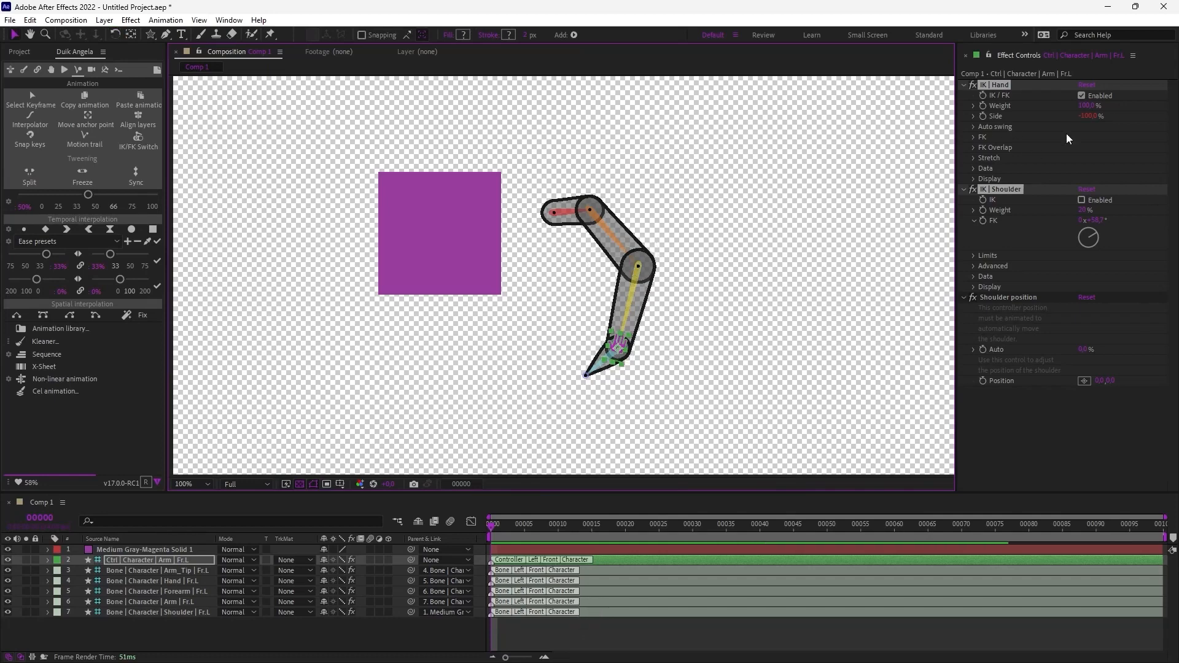
- Set the Side of the IK | Hand effect to -37%, and move the arm controller toward the shoulder to test the bend
drag(1086, 117, 966, 130)
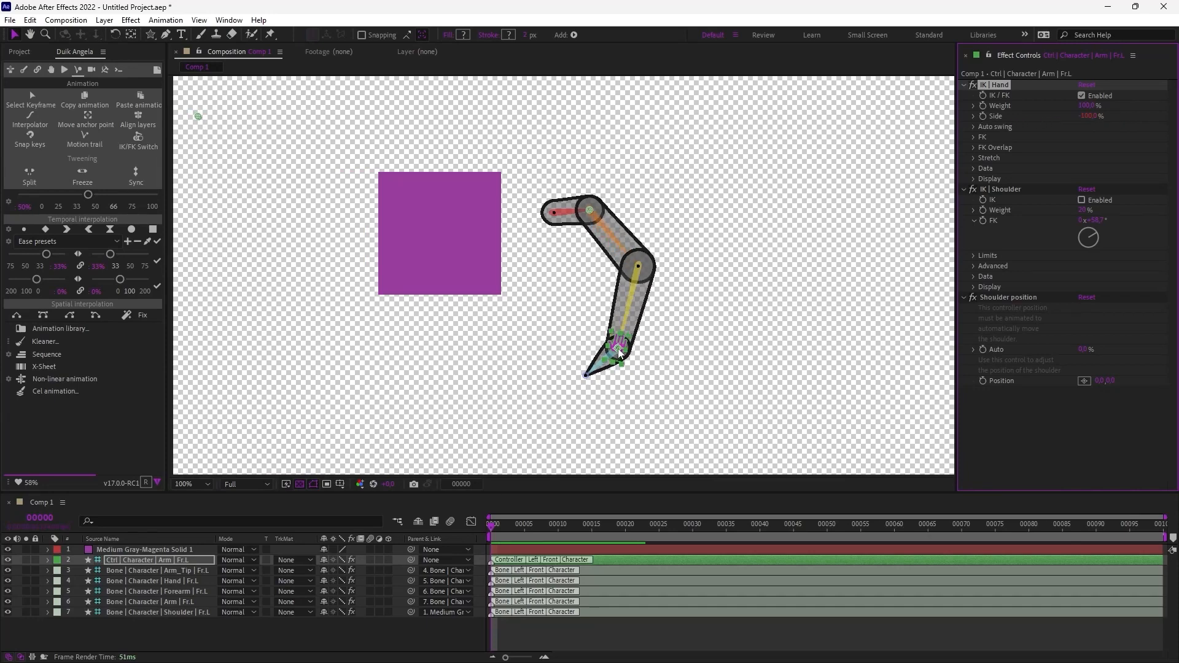
drag(618, 349, 639, 336)
click(1093, 116)
drag(1093, 116, 1125, 109)
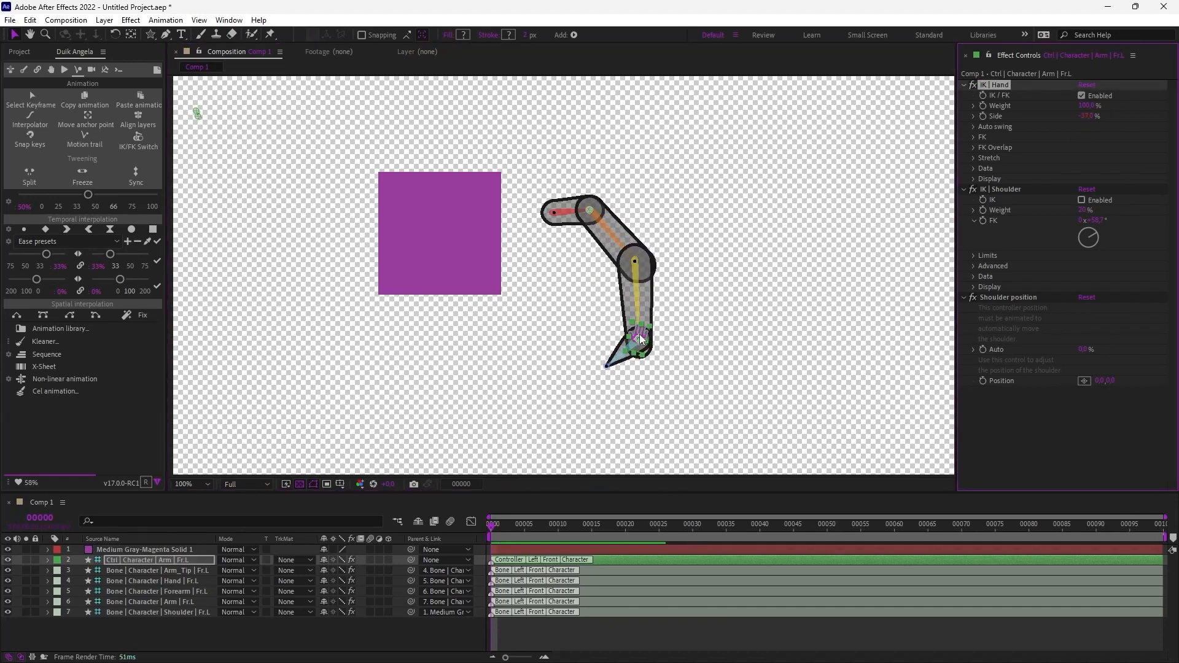
drag(640, 336, 598, 307)
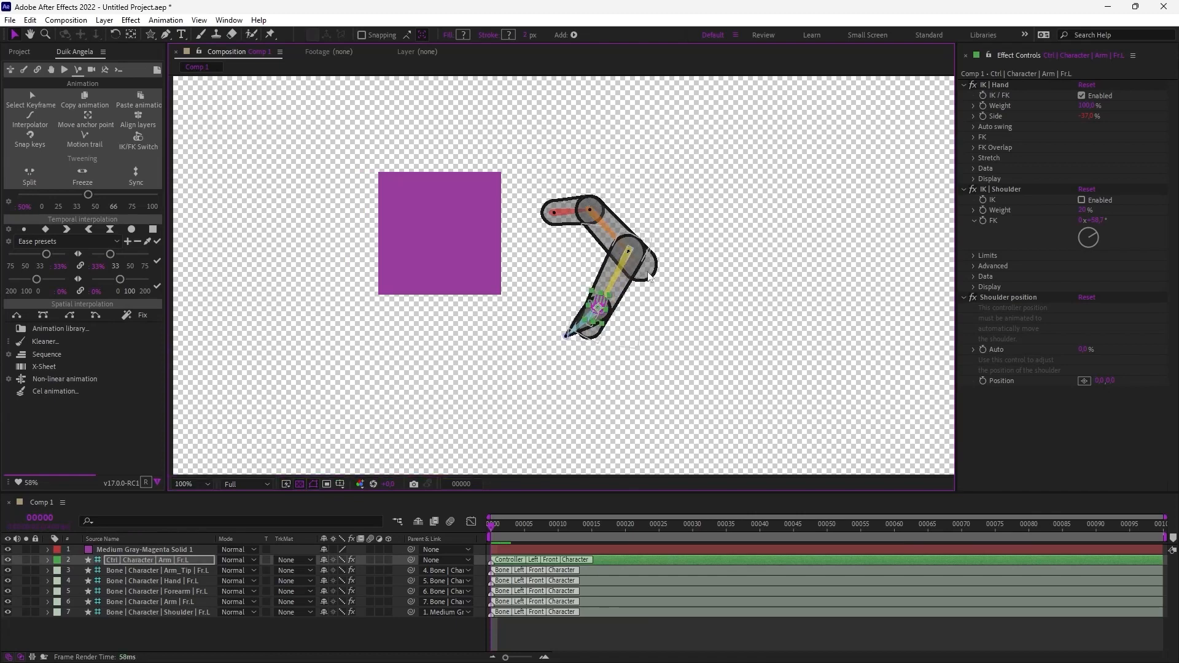
click(738, 341)
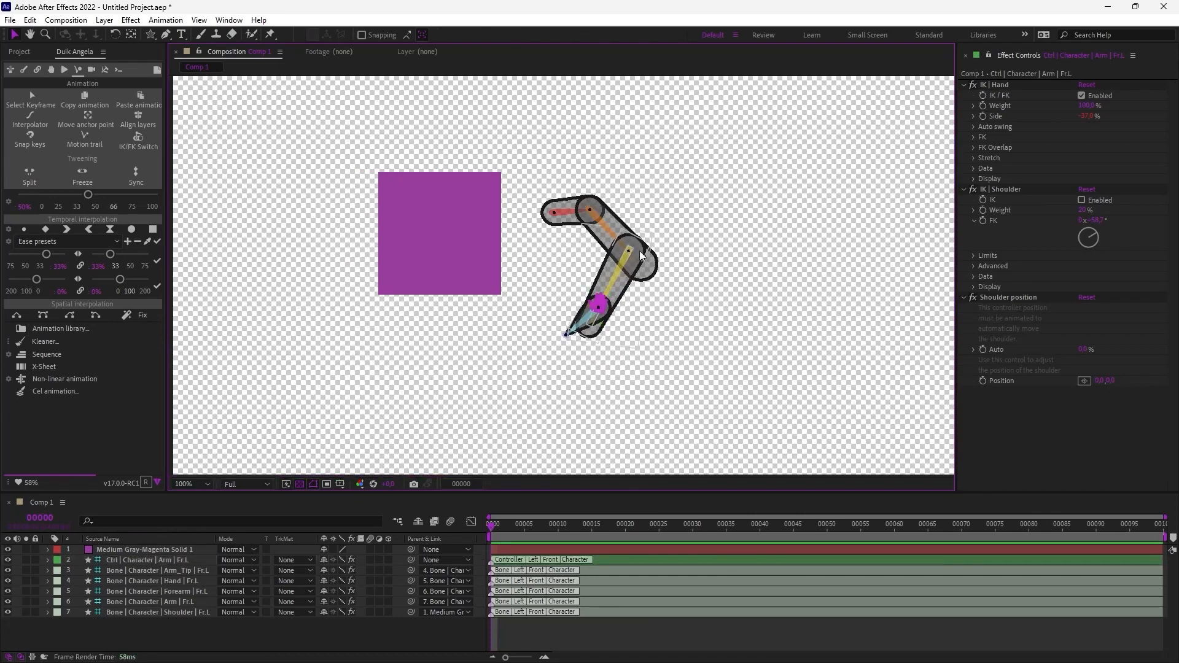
- Select the arm controller, rotate the hand bone outward, and move the controller to pose the arm
click(640, 252)
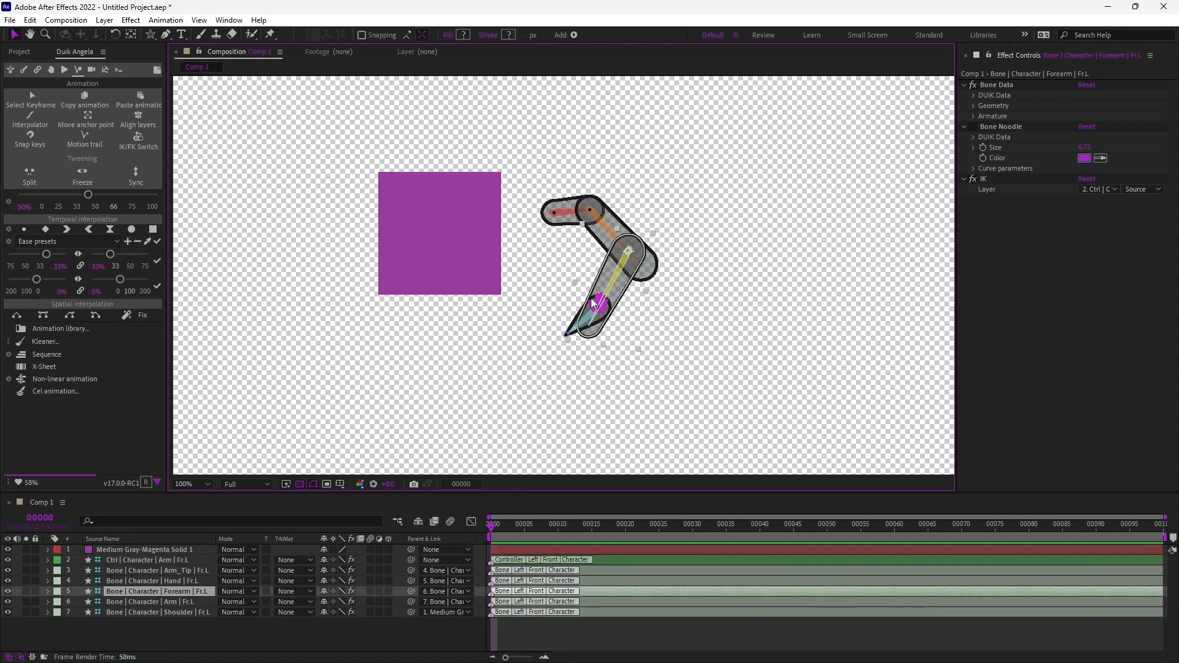
click(718, 342)
click(599, 307)
key(w)
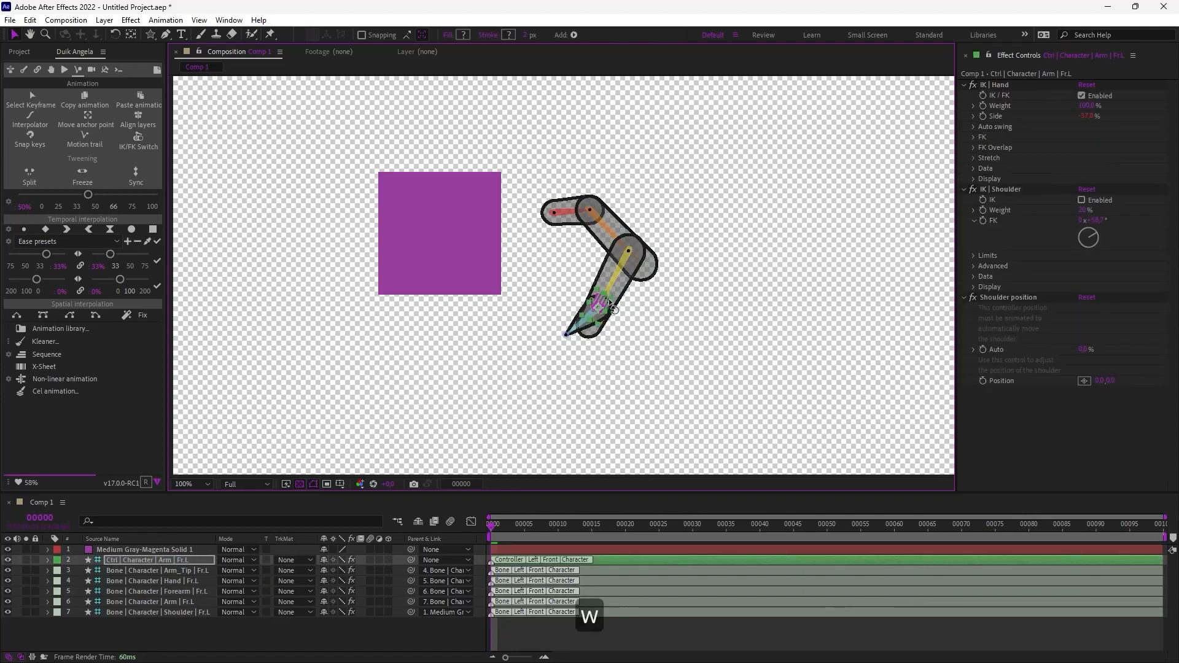
key(v)
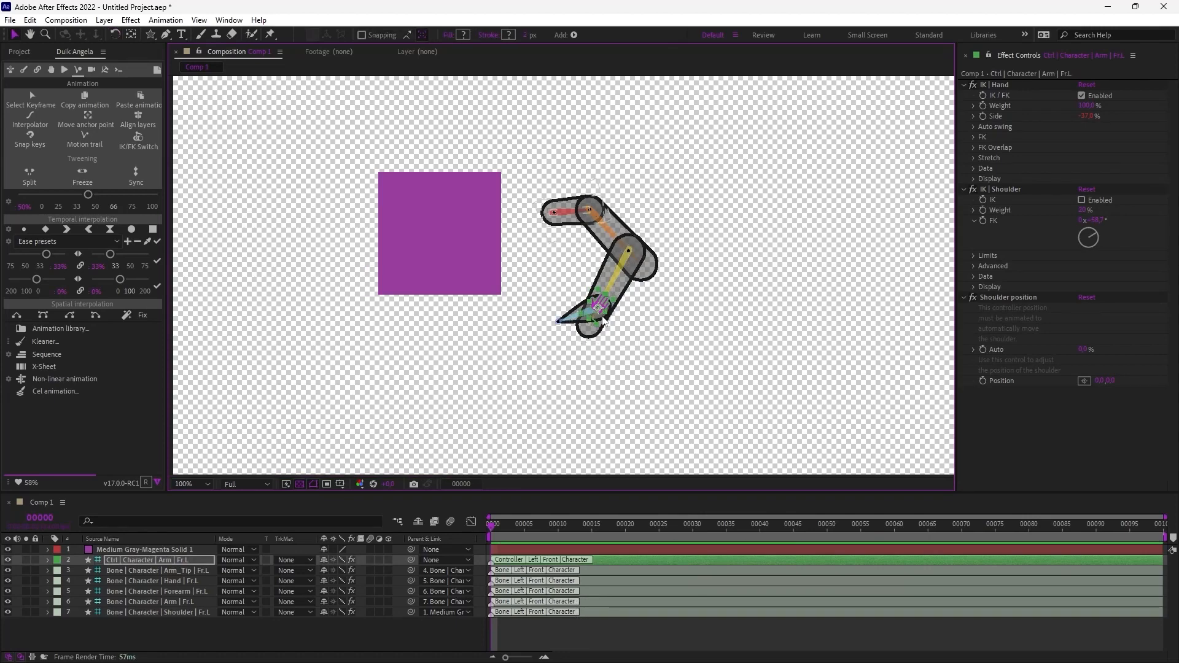
drag(605, 321, 589, 335)
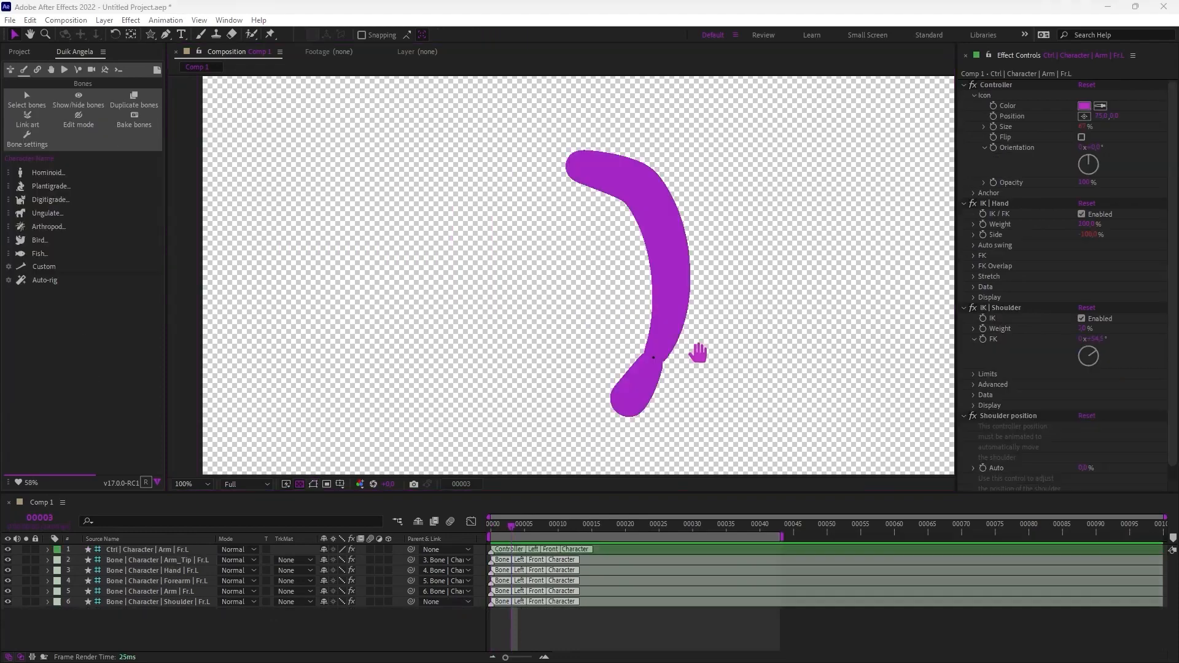
- Move the noodle arm's hand controller up and outward, collapse its Controller effect, and adjust the IK | Hand Side value to soften the elbow bend
click(694, 361)
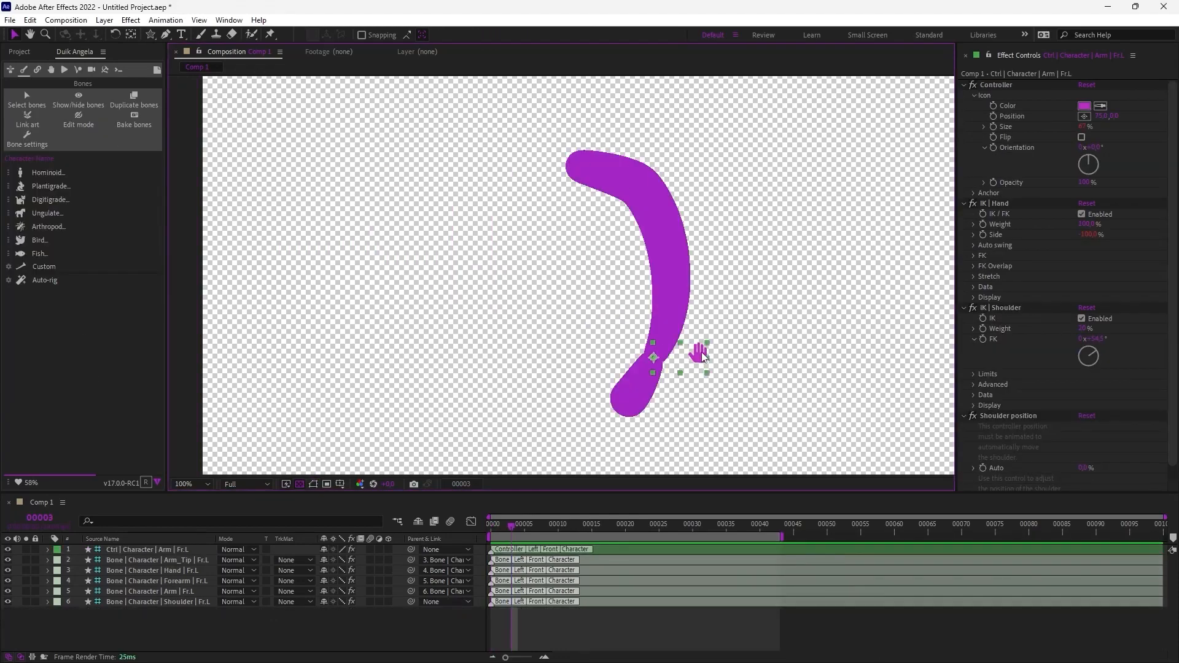
drag(704, 351, 717, 339)
drag(716, 338, 724, 324)
click(964, 85)
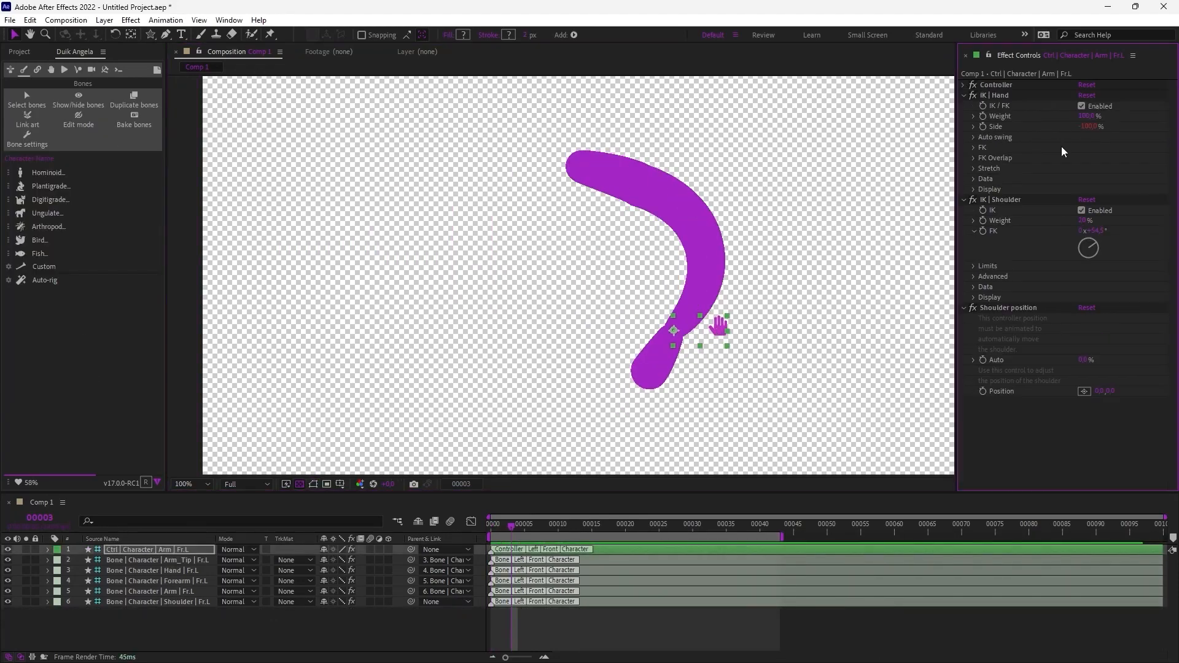
drag(1086, 126, 1108, 140)
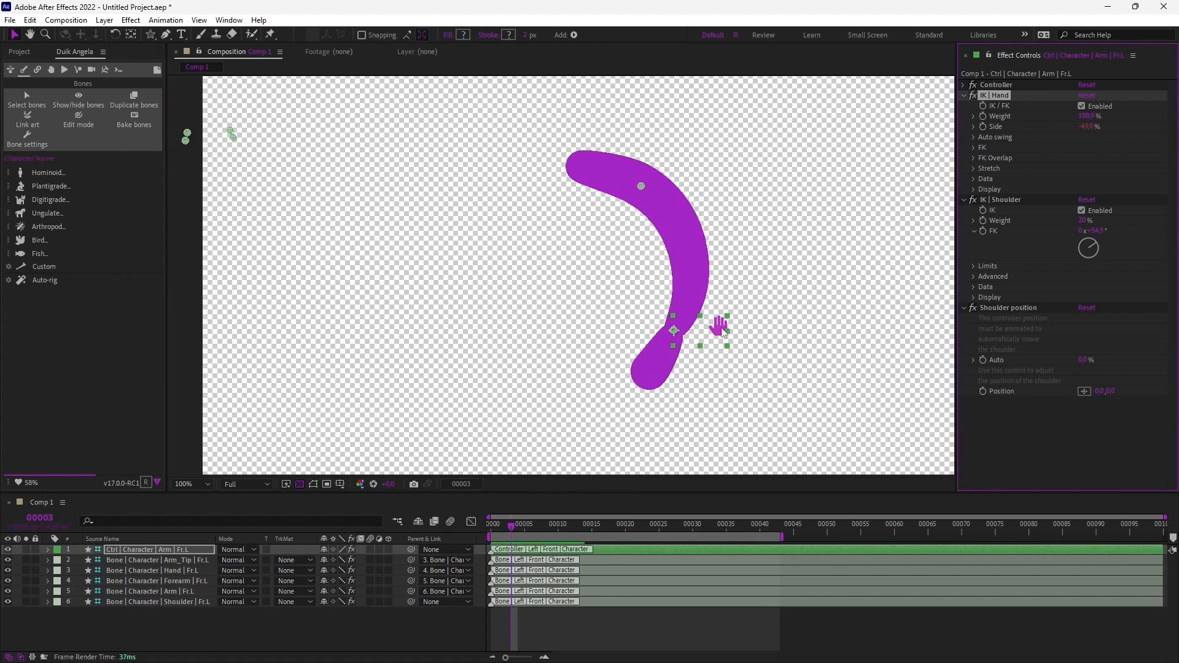
- Test the noodle arm's elbow bend by alternately moving the hand controller and adjusting the IK | Hand Side value
drag(723, 330, 722, 301)
mouse_move(1086, 127)
mouse_down()
mouse_move(1099, 127)
mouse_move(1081, 127)
mouse_up()
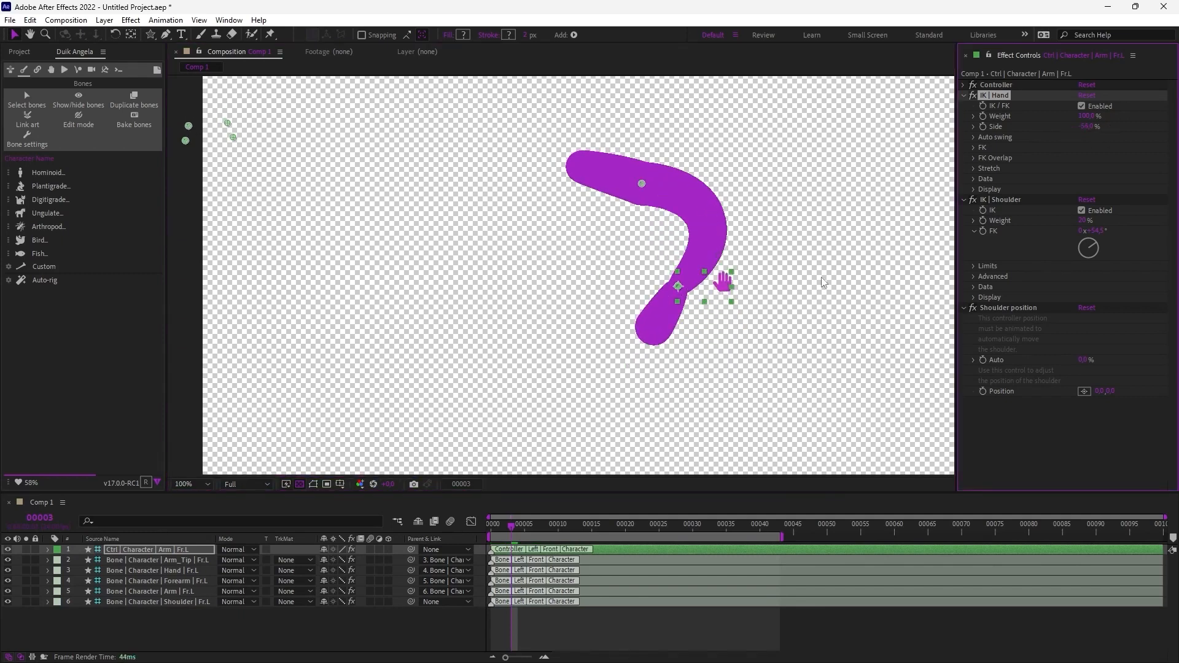
drag(728, 287, 760, 325)
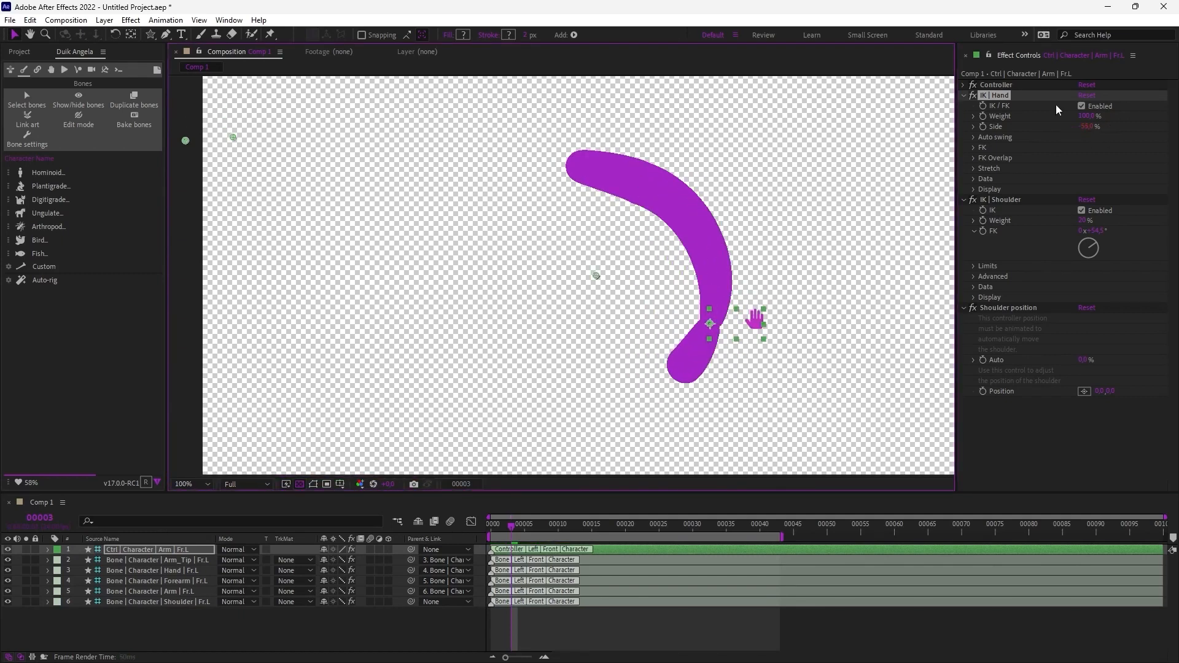
drag(1085, 127, 1130, 127)
drag(755, 319, 751, 230)
- Rotate the noodle arm's hand controller, fine-tune the Side value, and lower and rotate the hand again
key(w)
key(v)
mouse_move(1085, 126)
mouse_down()
mouse_move(1069, 125)
mouse_move(1101, 124)
mouse_up()
drag(731, 212, 695, 295)
key(w)
key(v)
key(v)
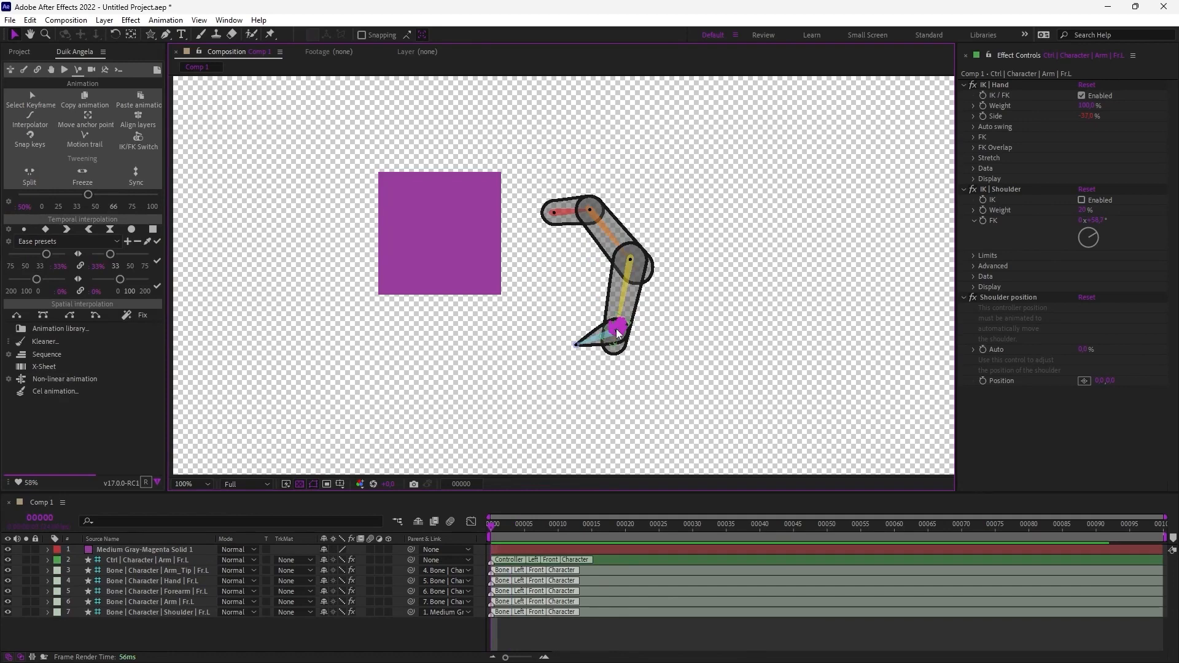
- Set the bone arm's IK | Hand Side value to -100% and reposition the arm controller below the elbow
mouse_move(618, 334)
mouse_down()
mouse_move(608, 325)
mouse_move(625, 326)
mouse_up()
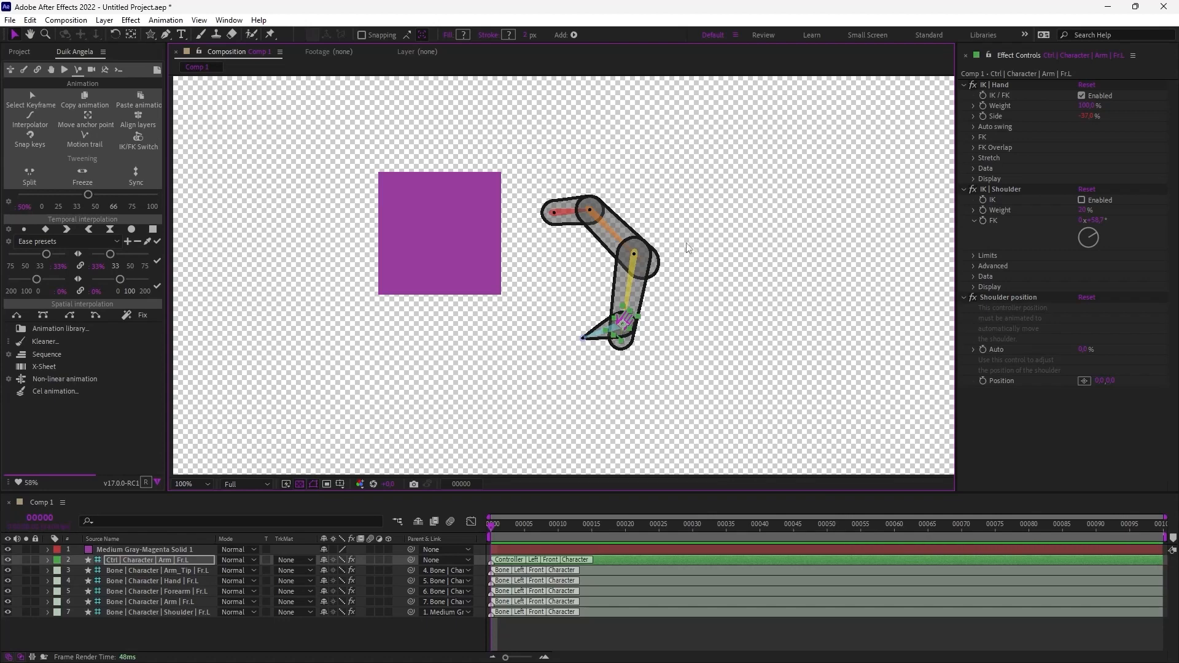
click(698, 295)
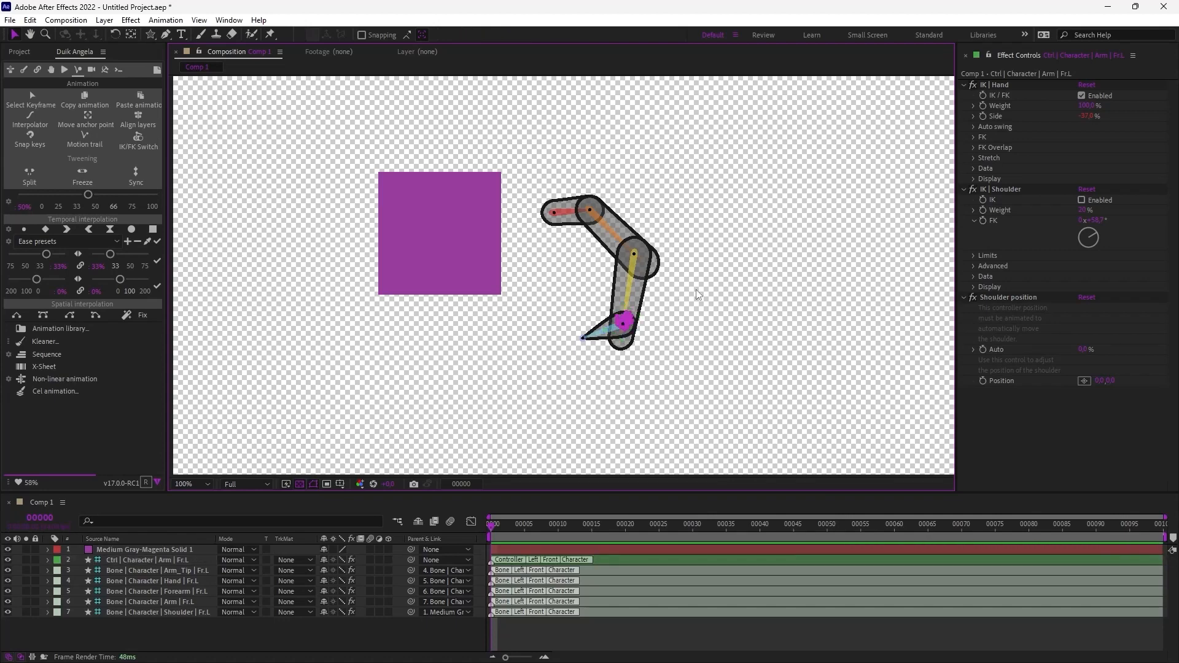
drag(1086, 116, 998, 120)
drag(623, 325, 634, 340)
click(691, 341)
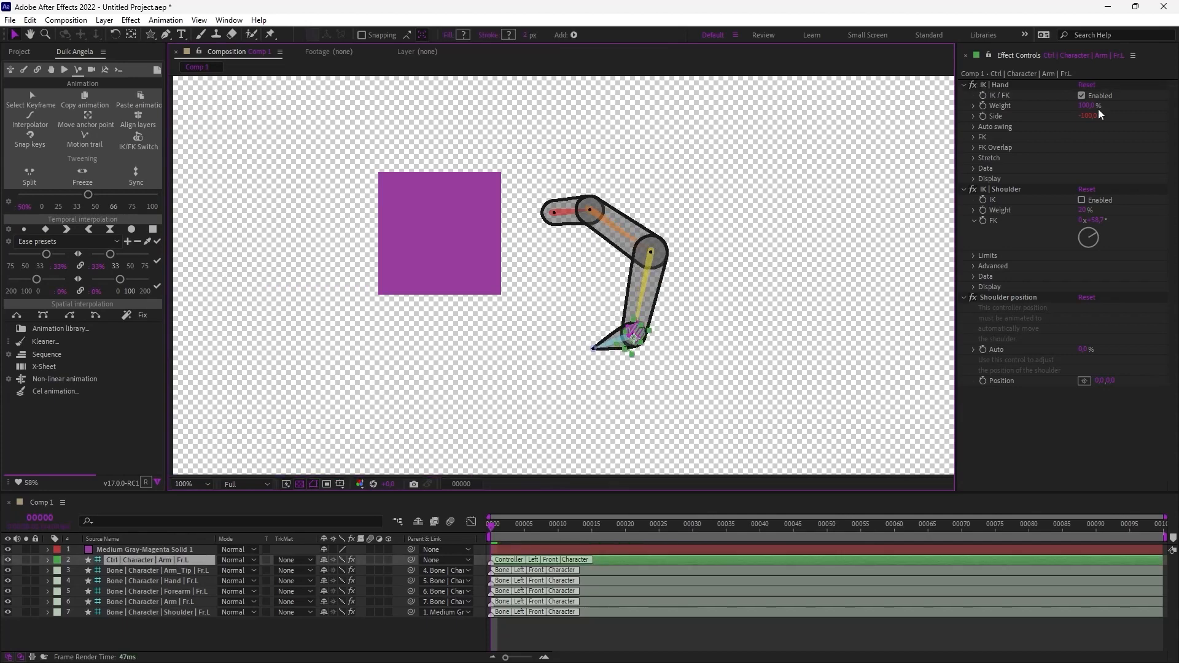
- Expand the IK | Hand Auto swing settings and move the arm controller outward, away from the purple square
click(998, 127)
click(972, 125)
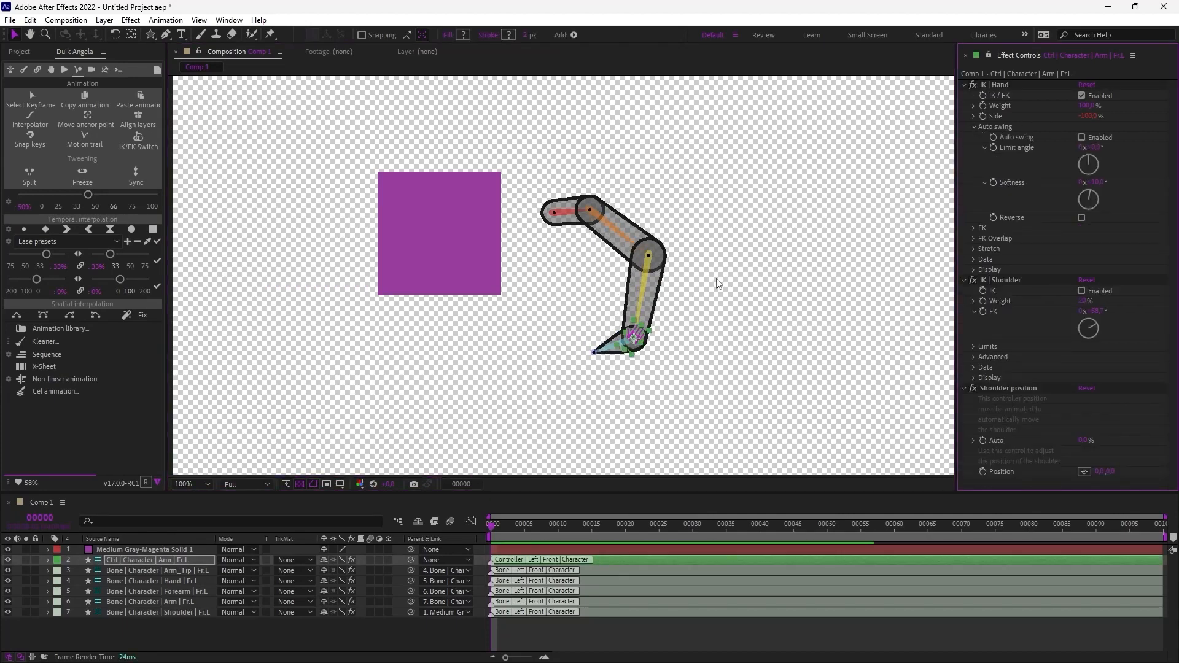
drag(631, 339, 684, 332)
mouse_move(698, 324)
mouse_down()
mouse_move(653, 336)
mouse_move(683, 319)
mouse_up()
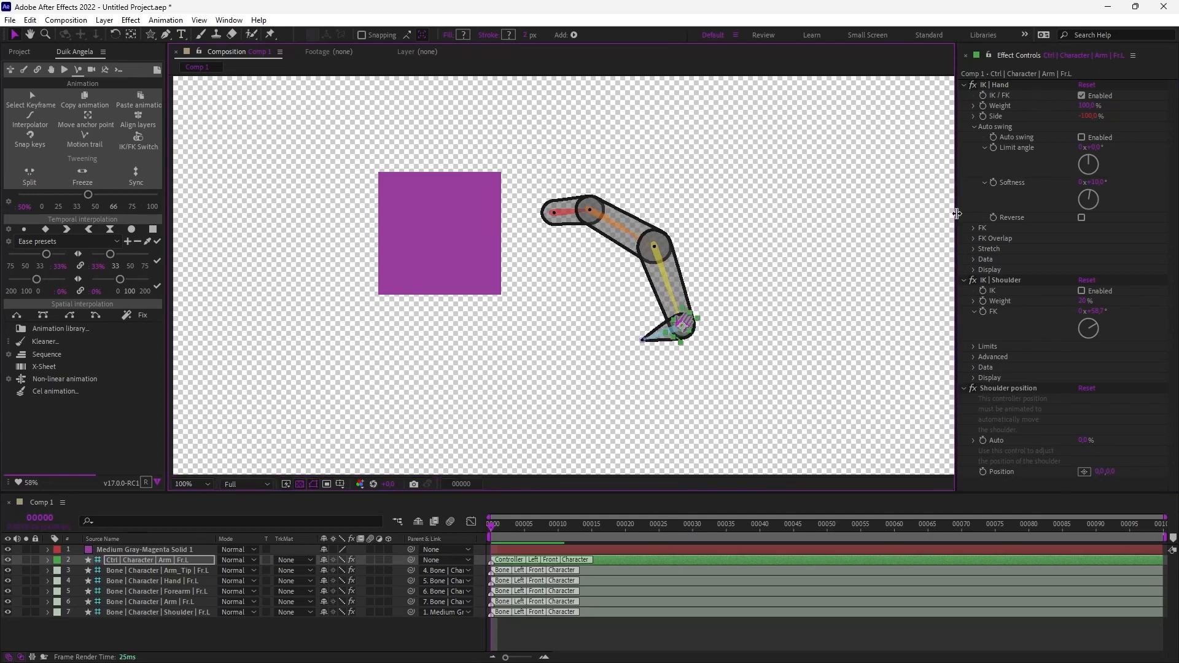
- Enable Draw guides in the IK | Hand Display settings and reselect the arm controller
click(974, 126)
click(974, 126)
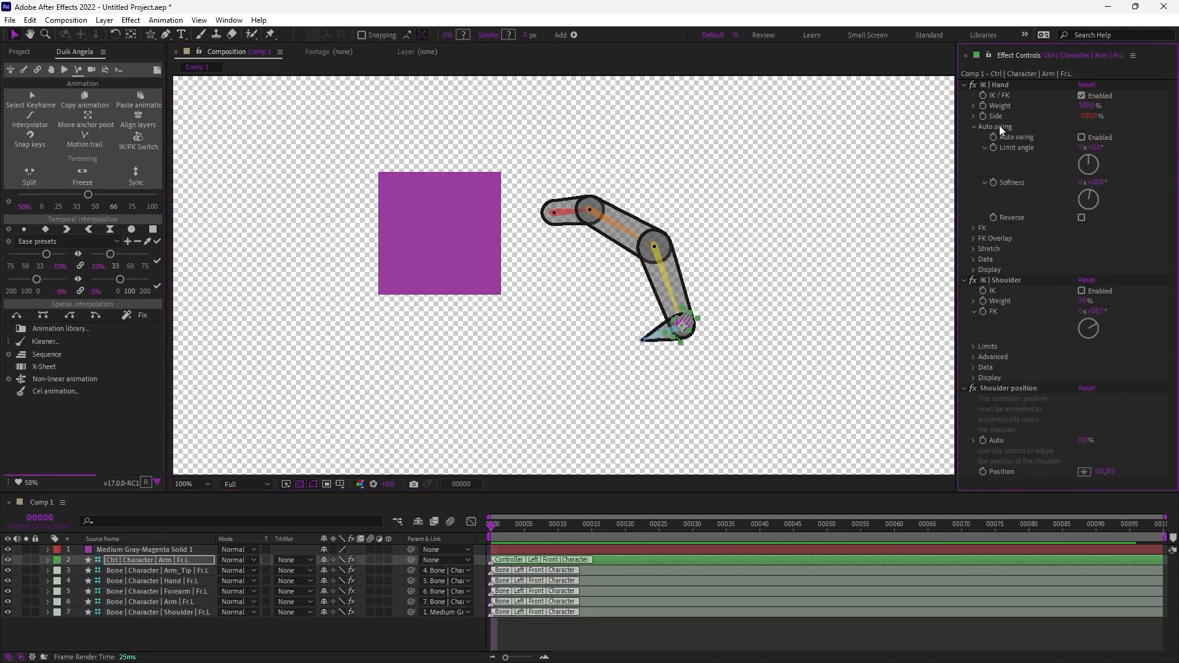
click(985, 147)
click(985, 148)
key(space)
click(974, 270)
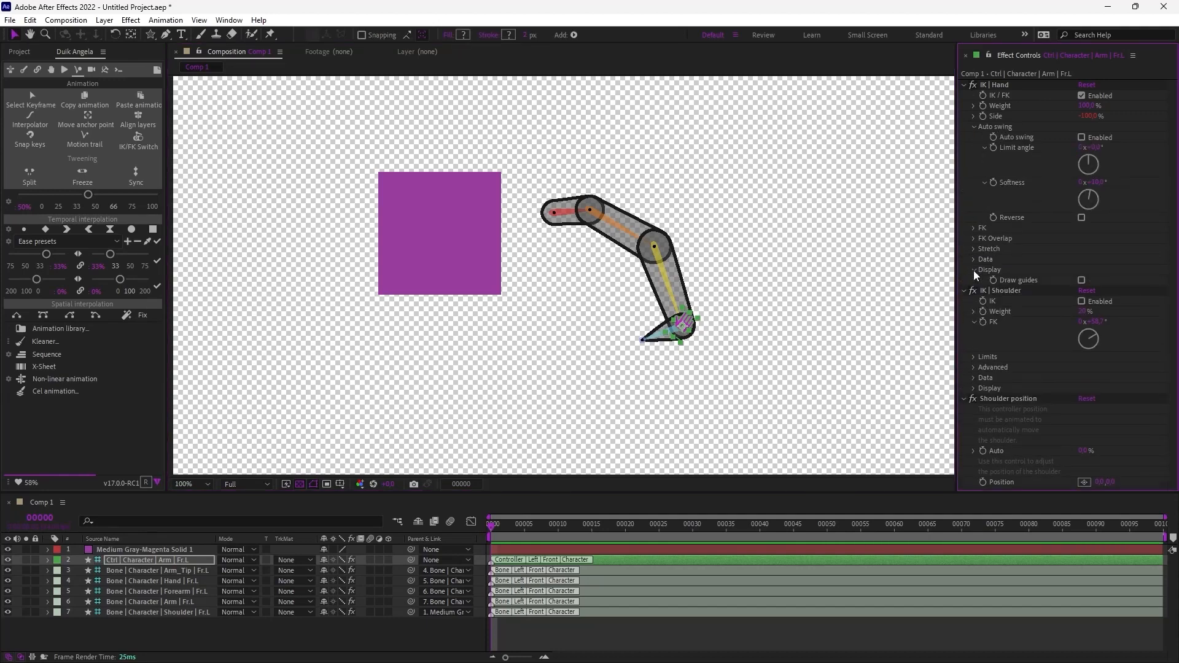
click(1082, 281)
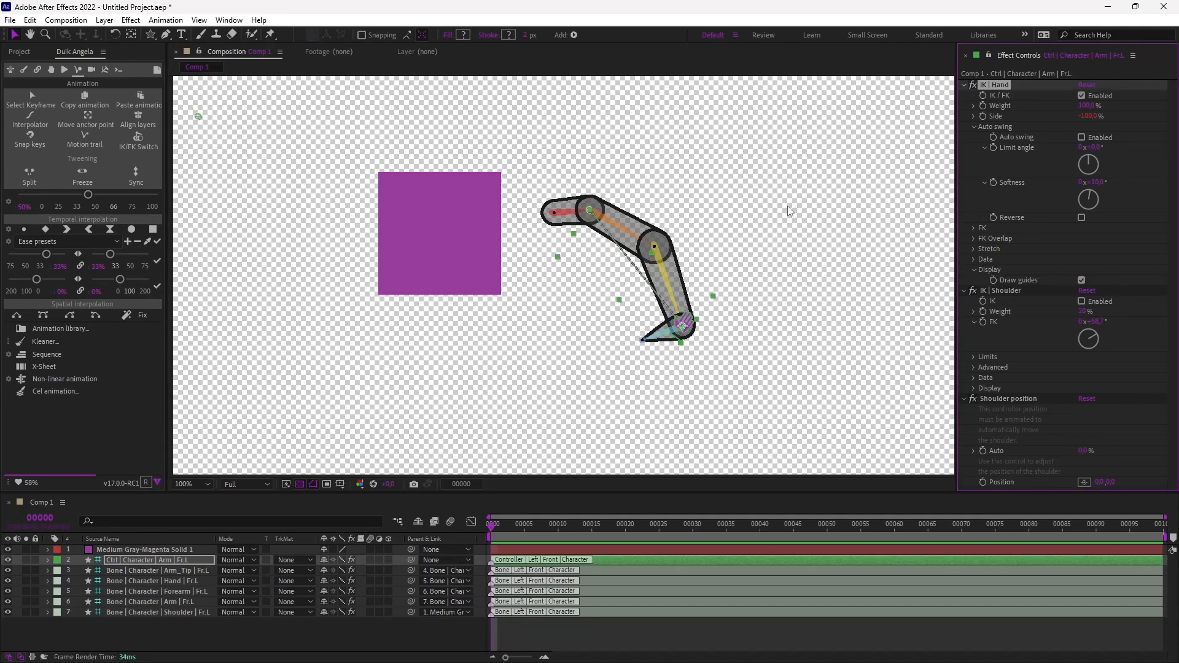
click(723, 370)
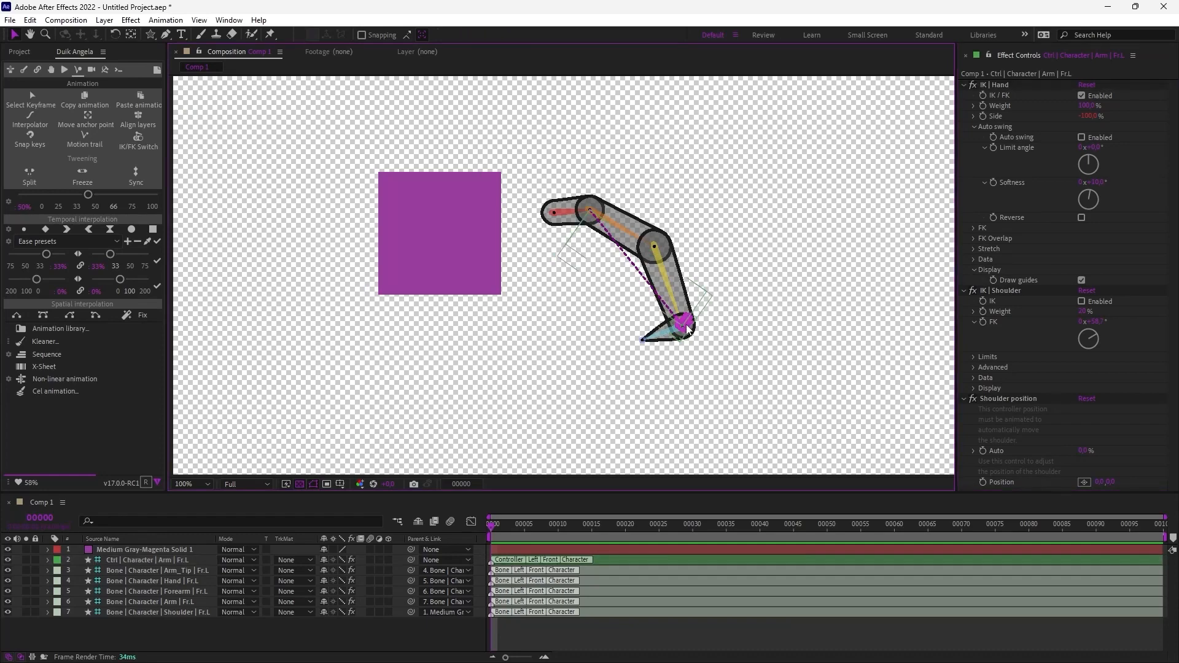
click(684, 327)
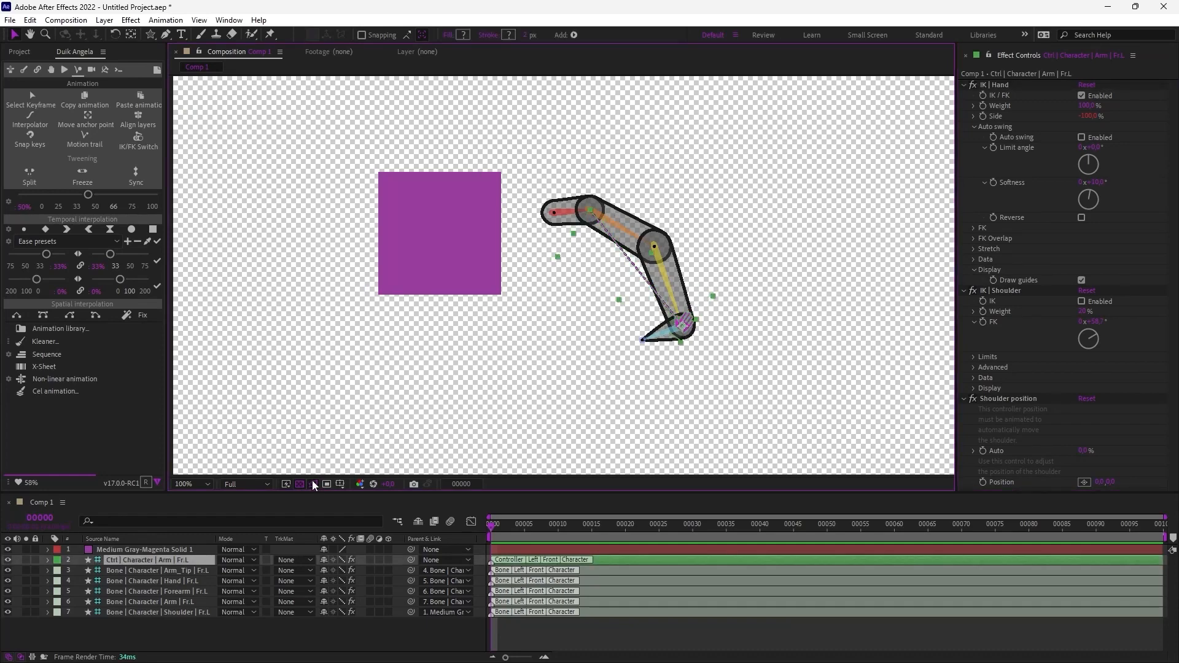
- Enable Auto swing on the hand IK, adjust its Limit angle, and move the arm controller slightly to test it
click(1097, 136)
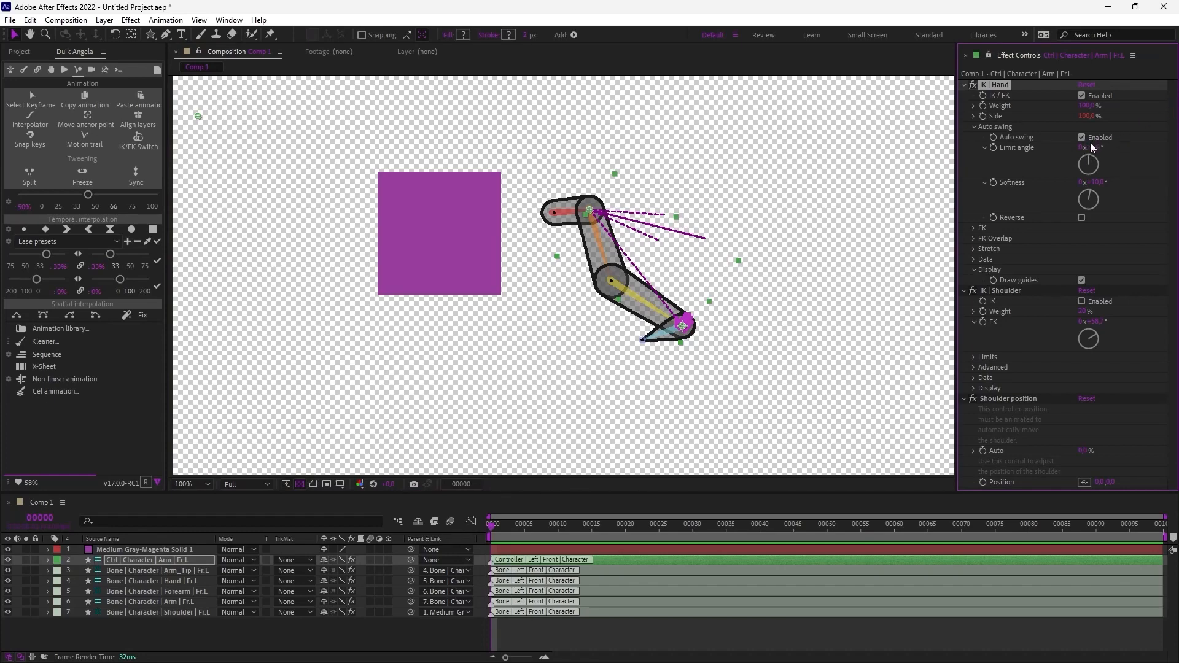
drag(1095, 144, 1096, 143)
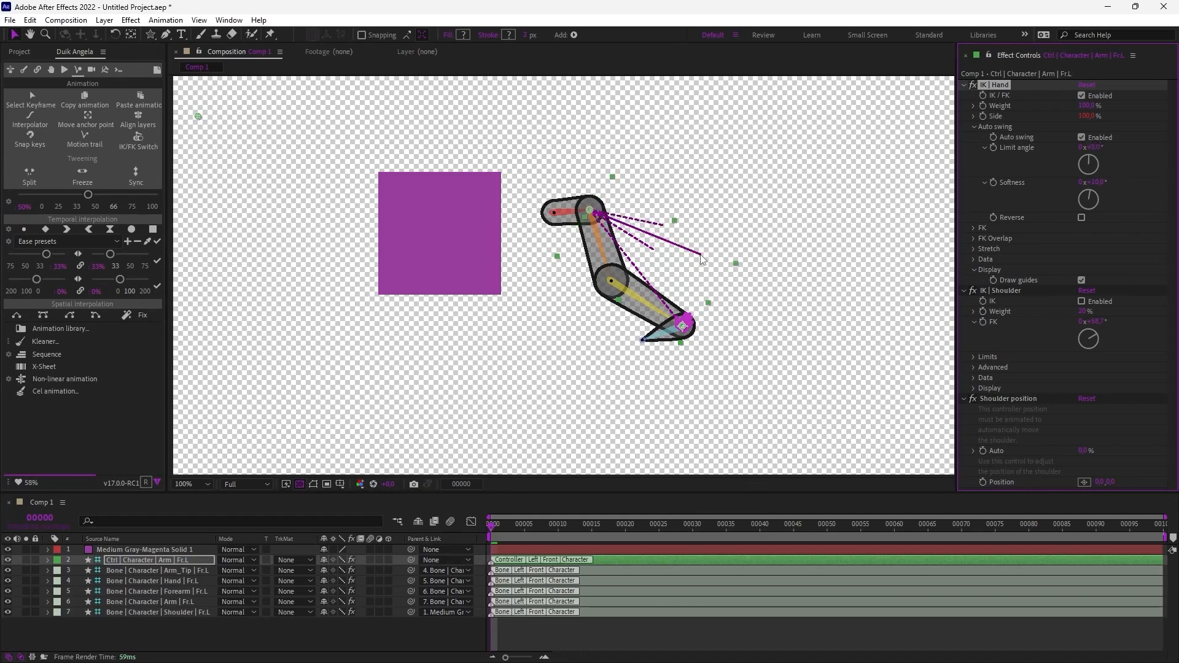
drag(1091, 151, 1091, 148)
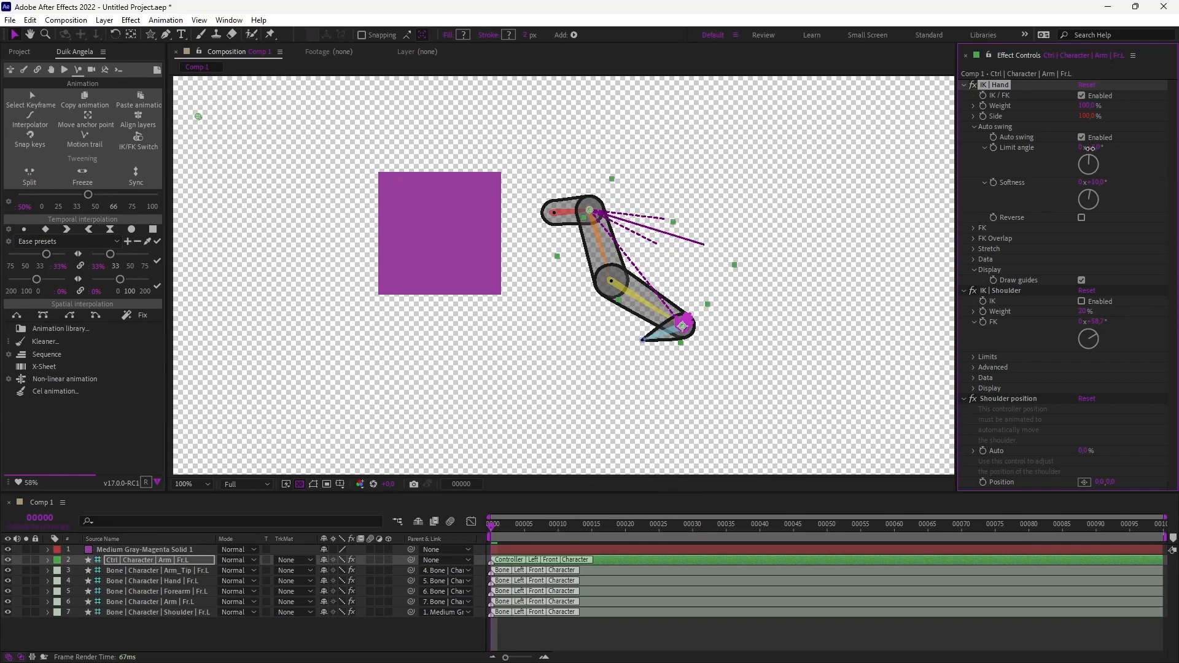
click(706, 361)
mouse_move(683, 326)
mouse_down()
mouse_move(724, 279)
mouse_move(761, 206)
mouse_move(707, 194)
mouse_move(730, 278)
mouse_move(703, 327)
mouse_move(679, 336)
mouse_up()
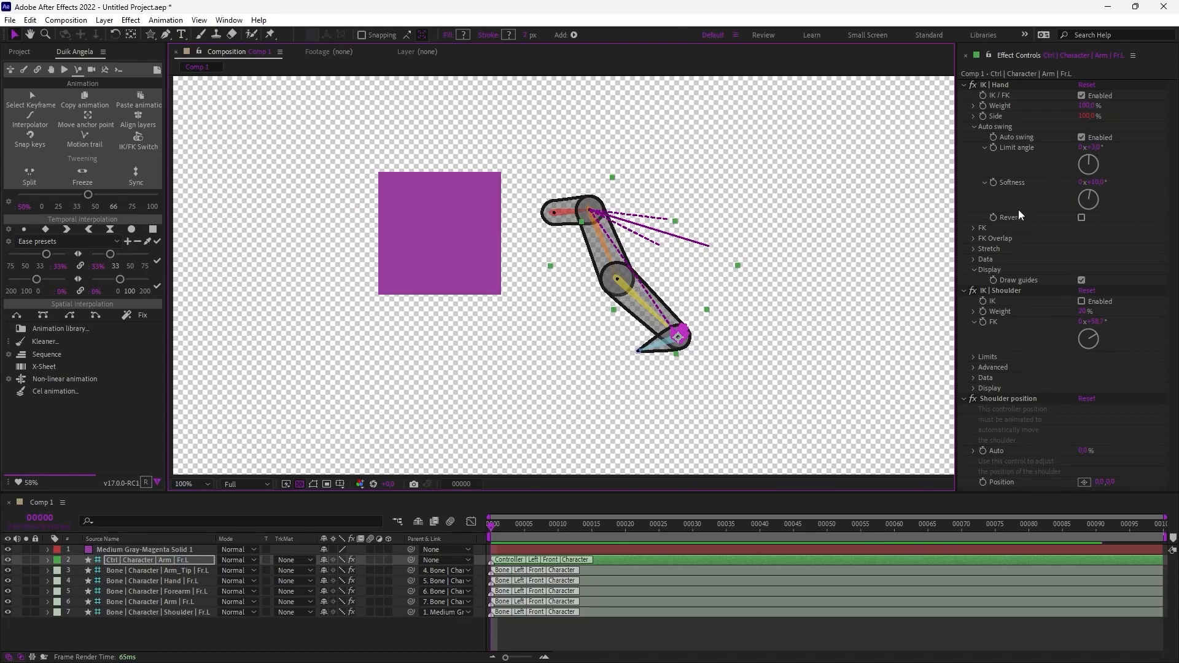
- Enable Reverse for the hand IK's Auto swing and test it by moving the controller down and inward
click(1081, 218)
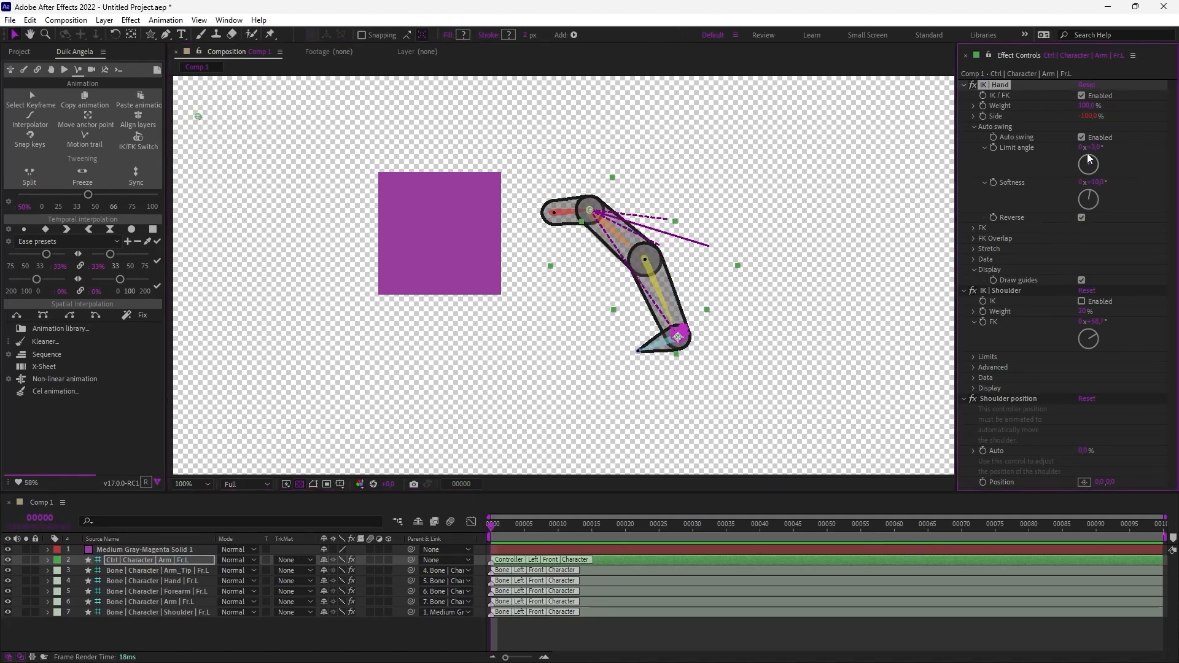
click(706, 361)
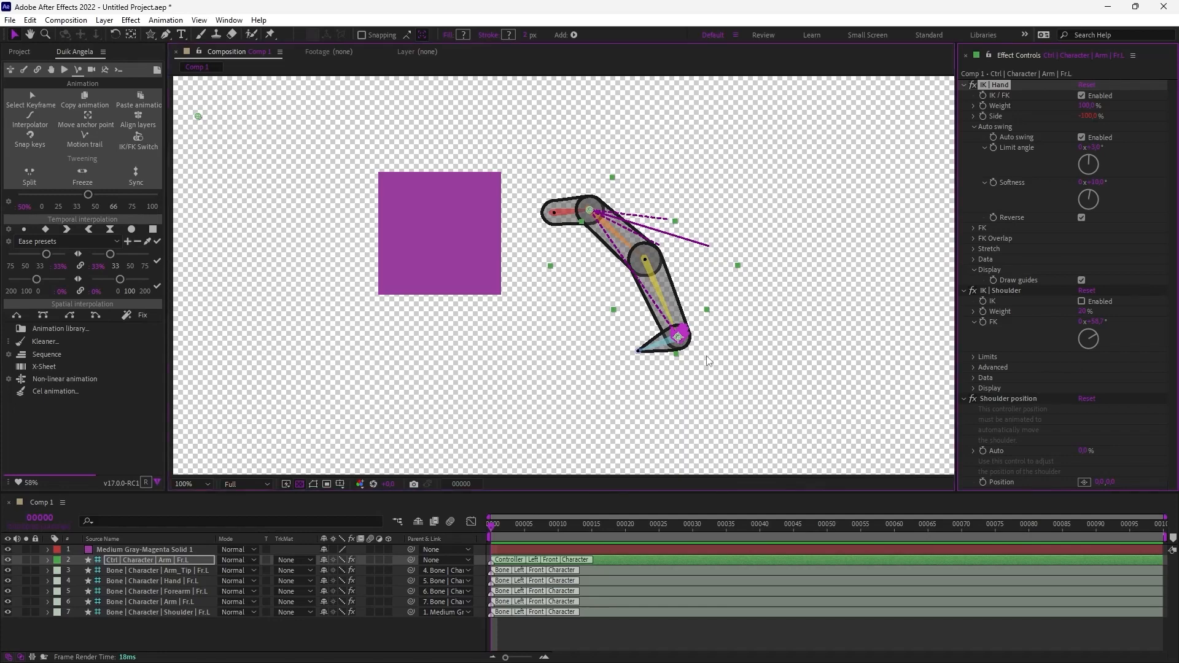
drag(680, 337, 611, 353)
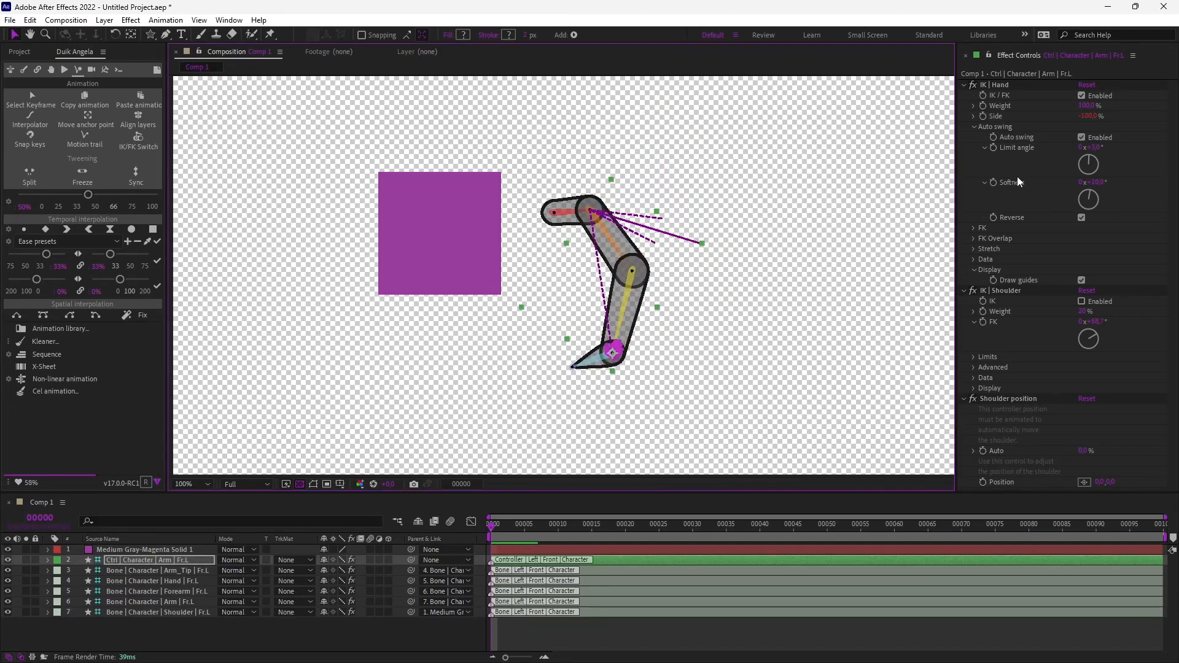
- Try an Auto swing Softness of 30° and move the arm controller inward to test the transition
drag(1092, 182, 1076, 182)
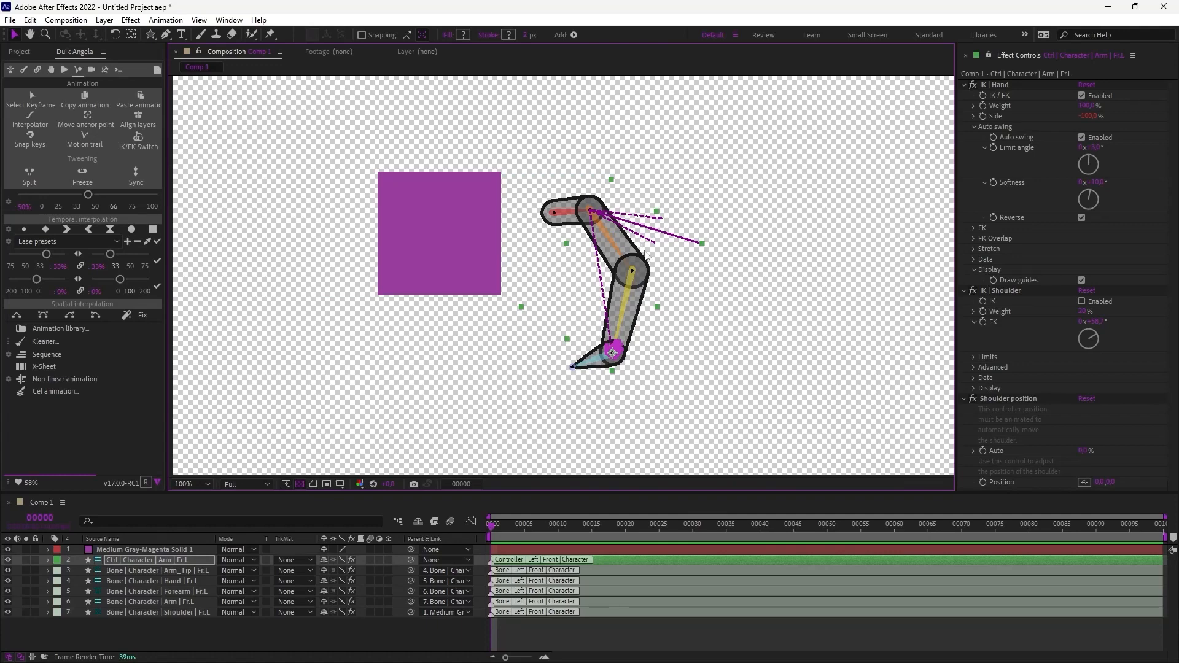
mouse_move(1099, 183)
mouse_down()
mouse_move(1116, 184)
mouse_move(1083, 186)
mouse_up()
click(686, 395)
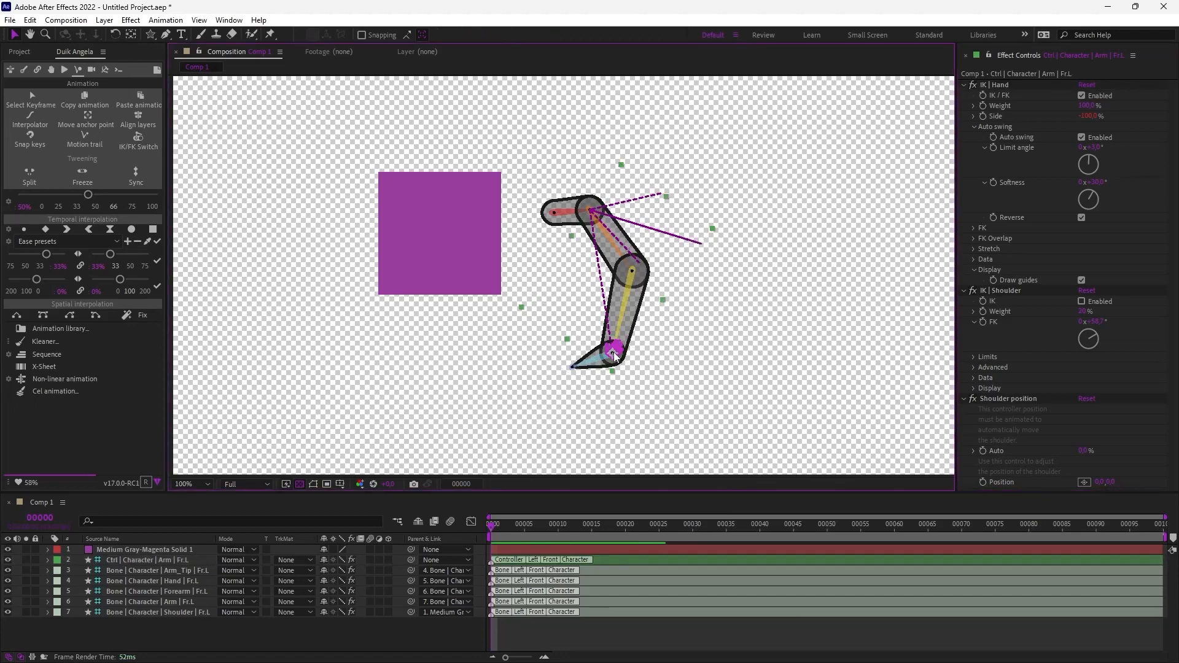
drag(614, 355, 562, 338)
- Set the Auto swing Softness to 15° and move the arm controller outward to test the elbow swing
drag(1094, 182, 1084, 182)
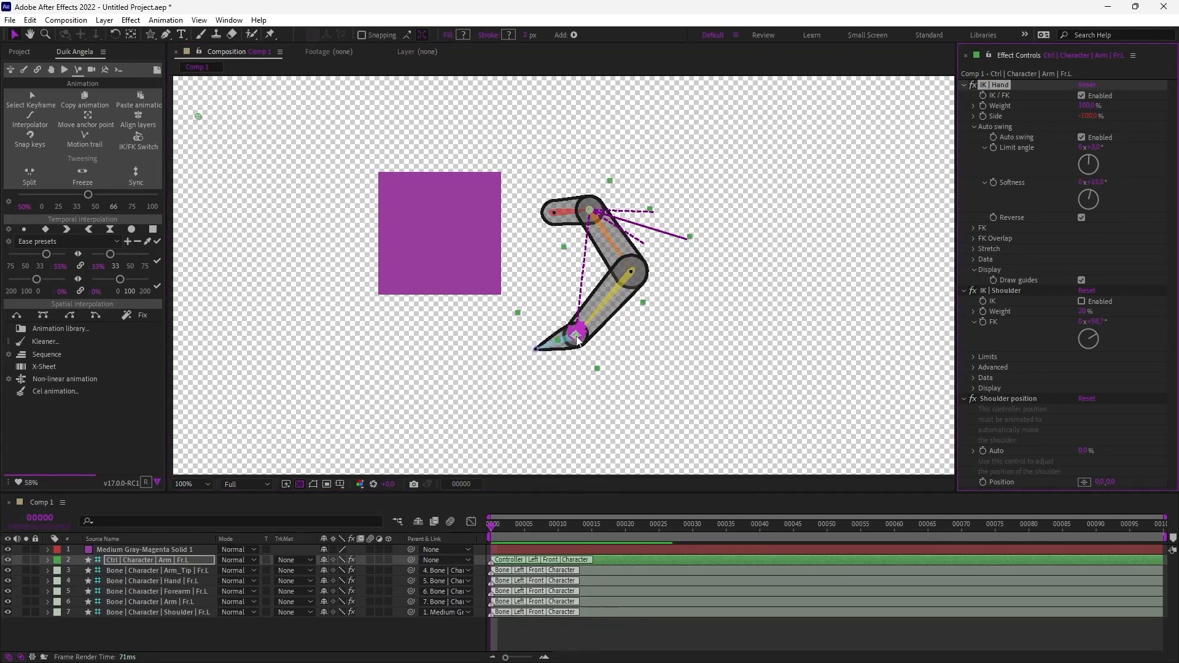
click(713, 378)
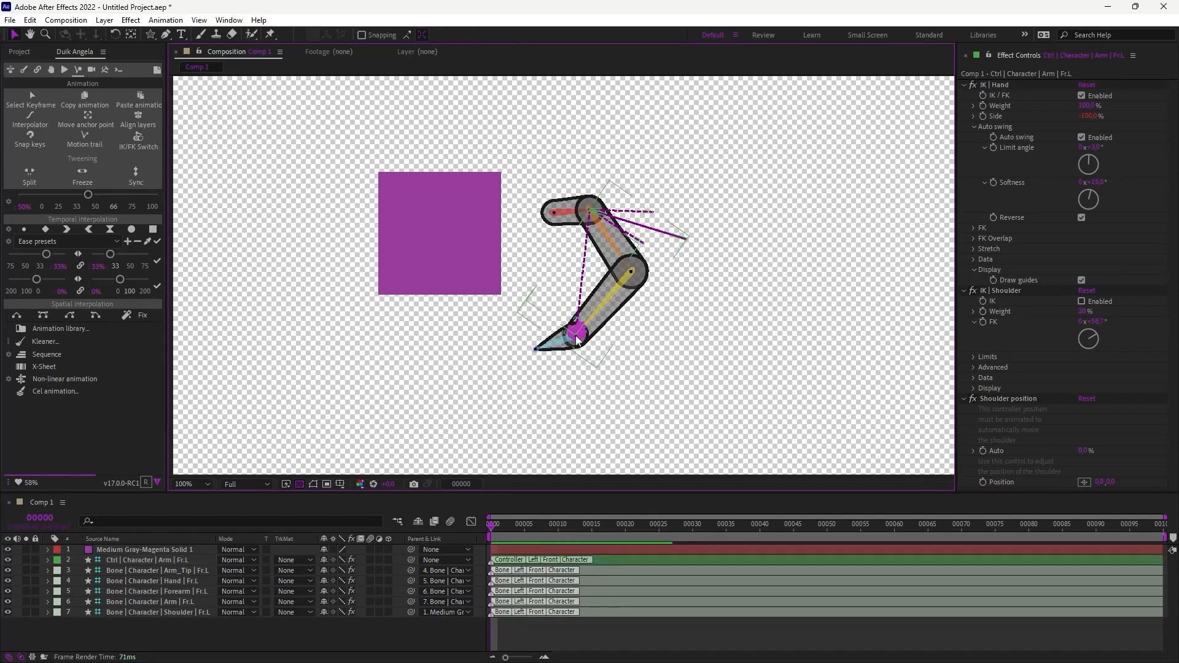
drag(577, 339, 621, 333)
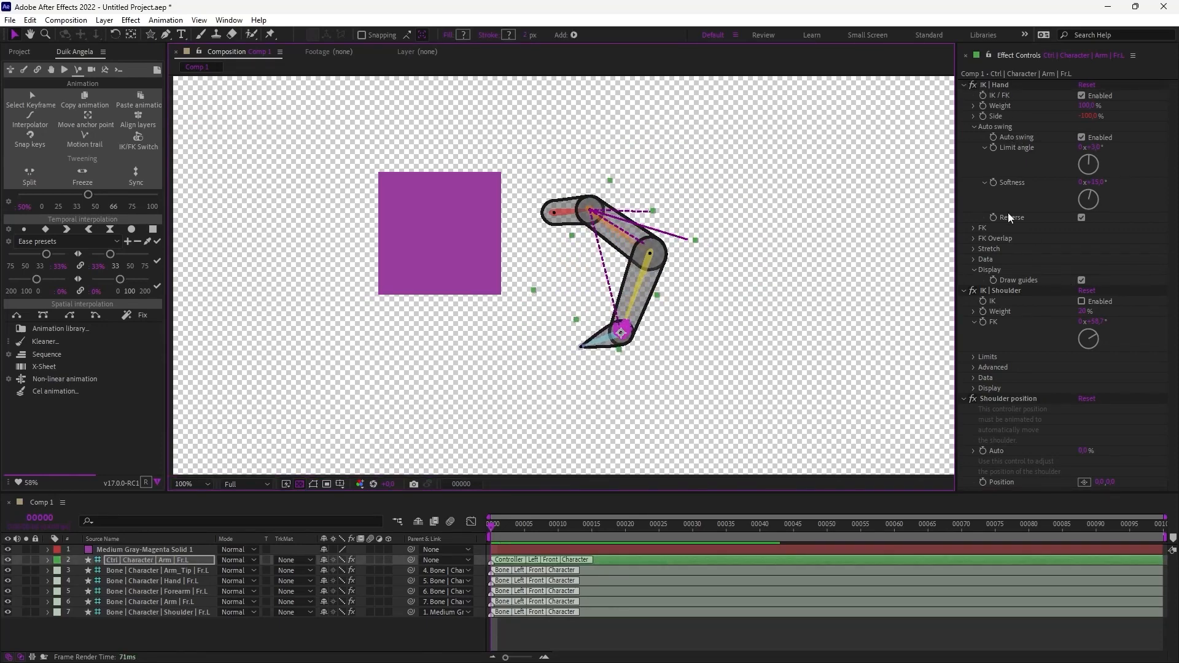
- Disable Draw guides, move the arm controller inward slightly, and collapse the Auto swing settings
click(1082, 281)
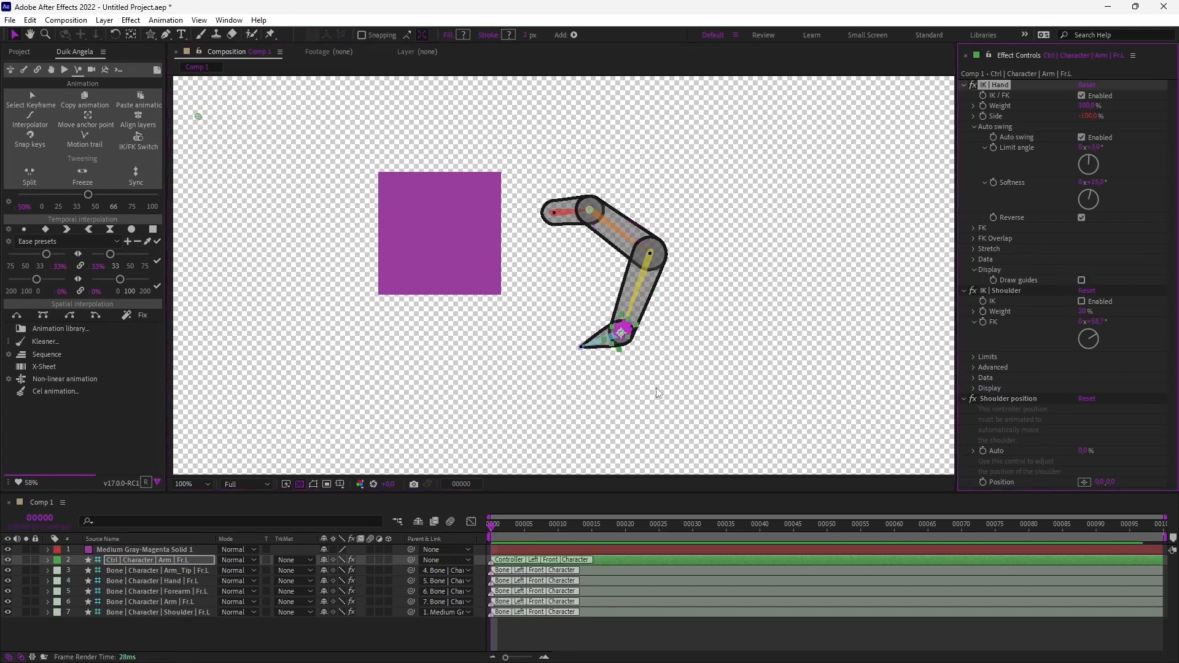
mouse_move(615, 338)
mouse_down()
mouse_move(693, 313)
mouse_move(734, 270)
mouse_move(755, 178)
mouse_move(624, 154)
mouse_move(728, 261)
mouse_move(593, 312)
mouse_move(594, 335)
mouse_up()
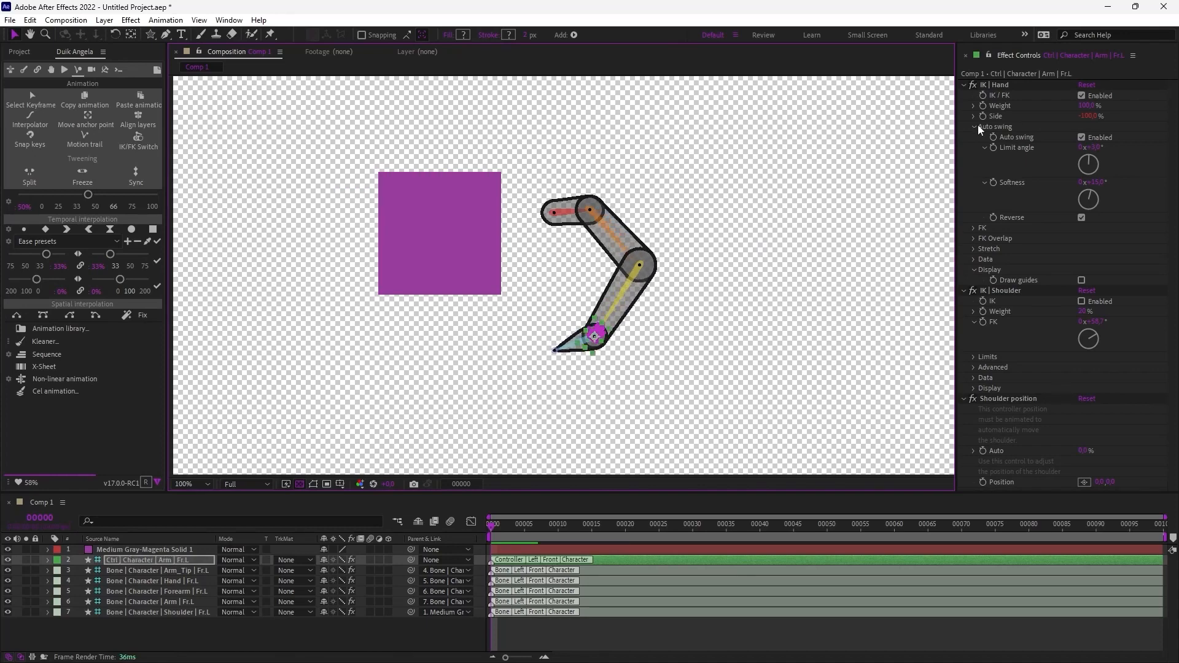
click(974, 126)
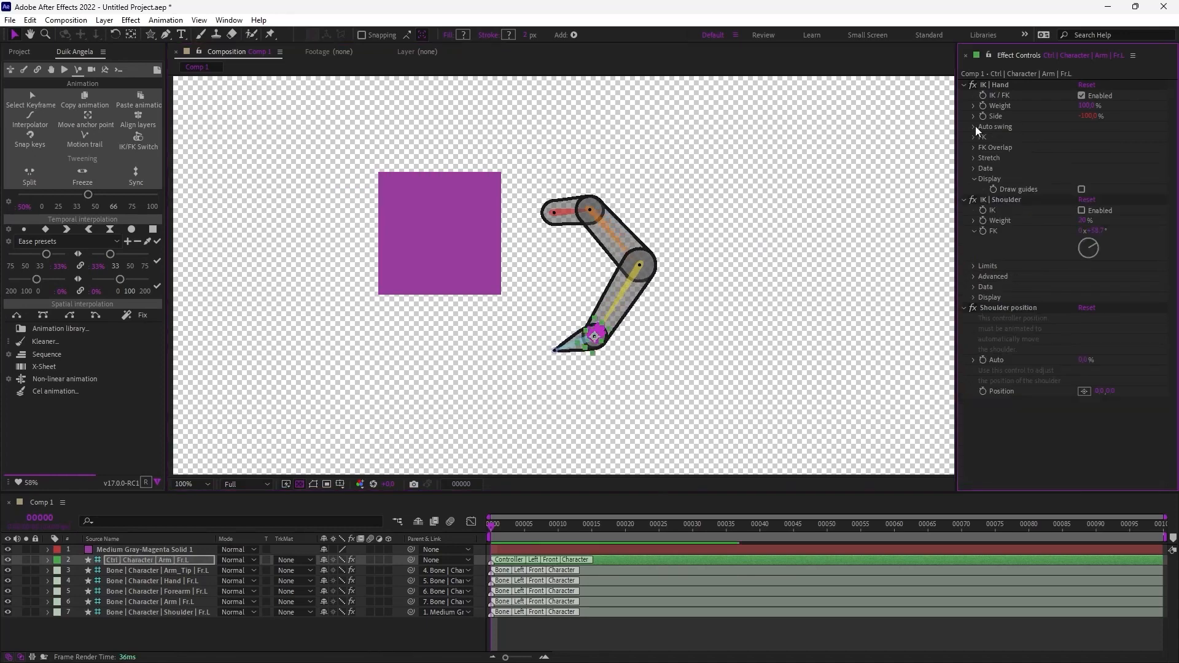
- Show the hand IK's Stretch settings and move the arm controller beyond the arm's reach and back to test Auto-Stretch
click(974, 178)
click(975, 158)
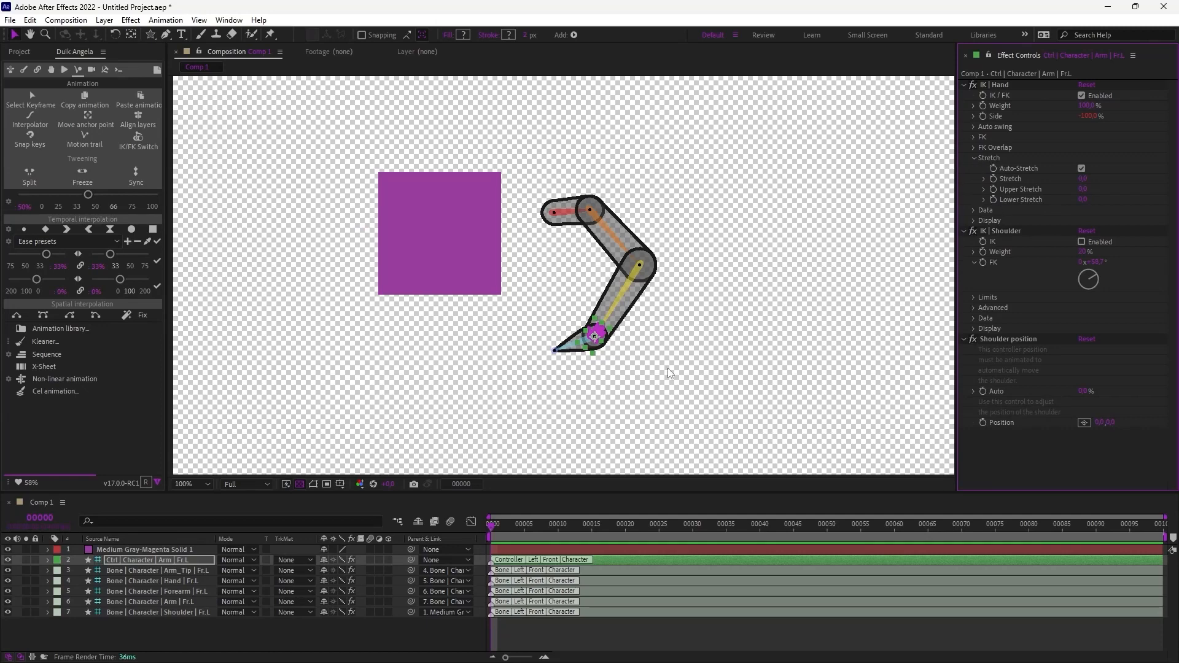
drag(599, 344, 756, 343)
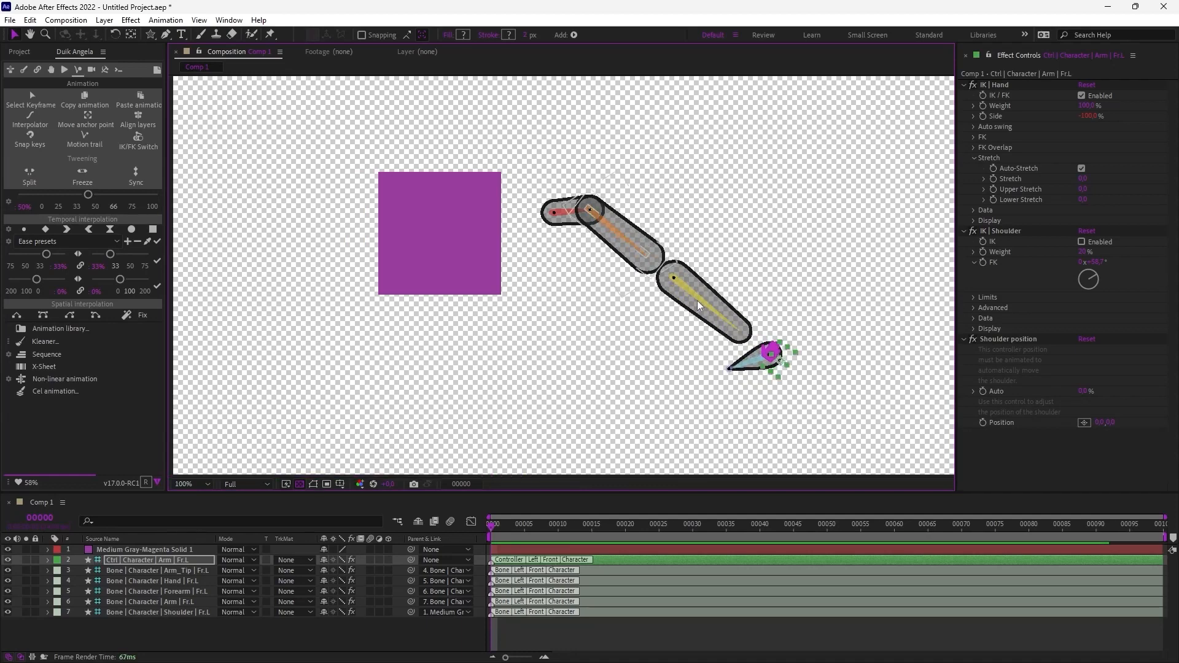
drag(772, 364, 657, 353)
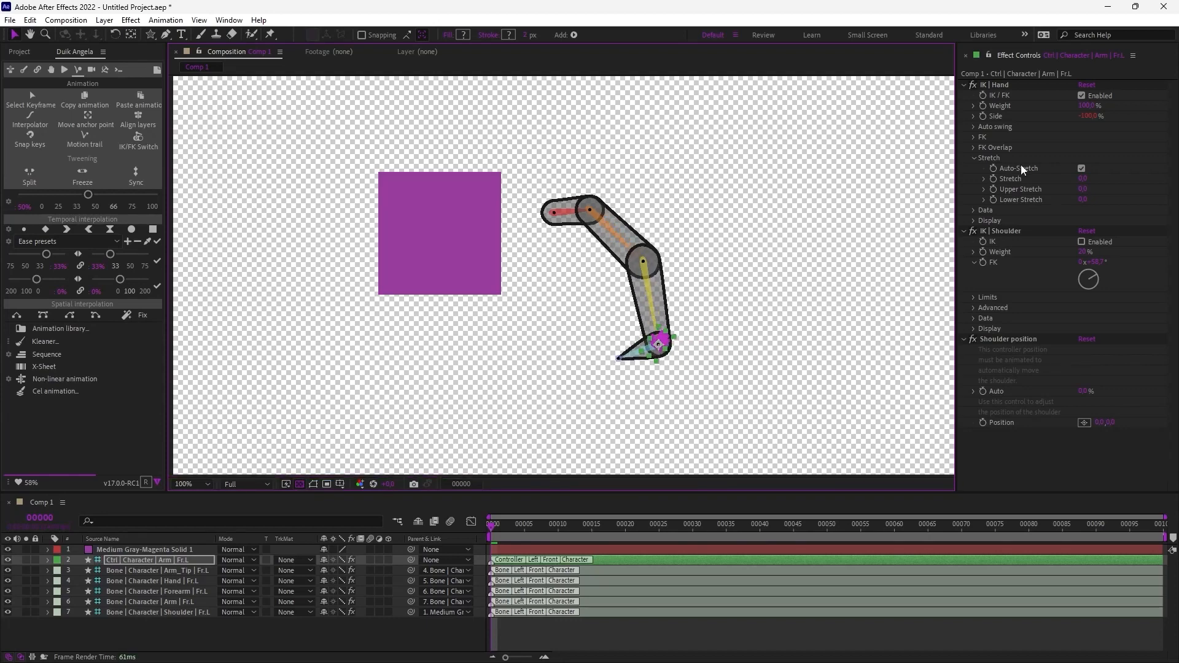
- Disable Auto-Stretch, move the controller slightly outward, and manually lengthen the arm with Stretch, Upper Stretch and Lower Stretch
click(1082, 168)
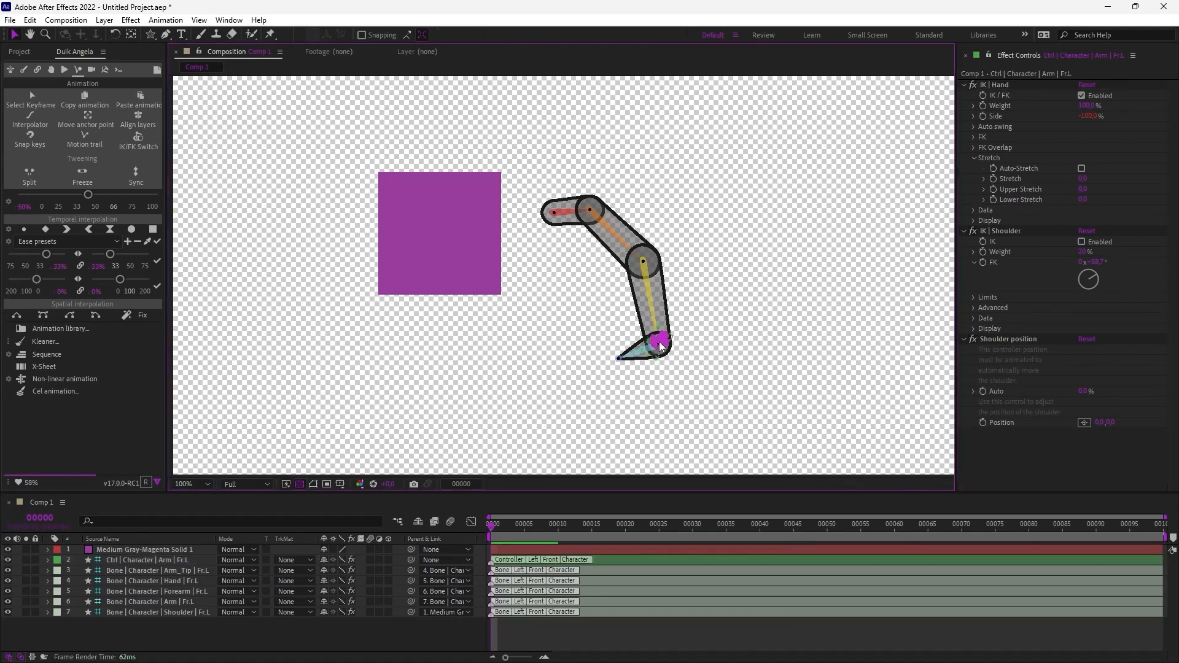
drag(651, 349, 673, 317)
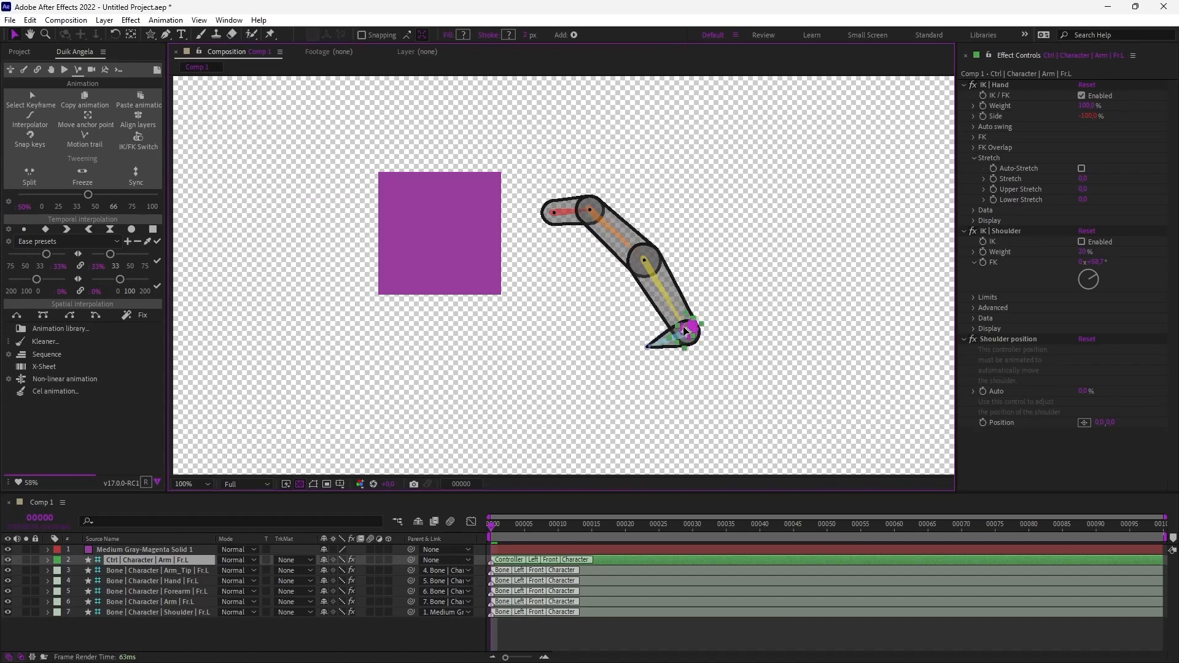
click(1089, 178)
drag(1088, 178, 1114, 200)
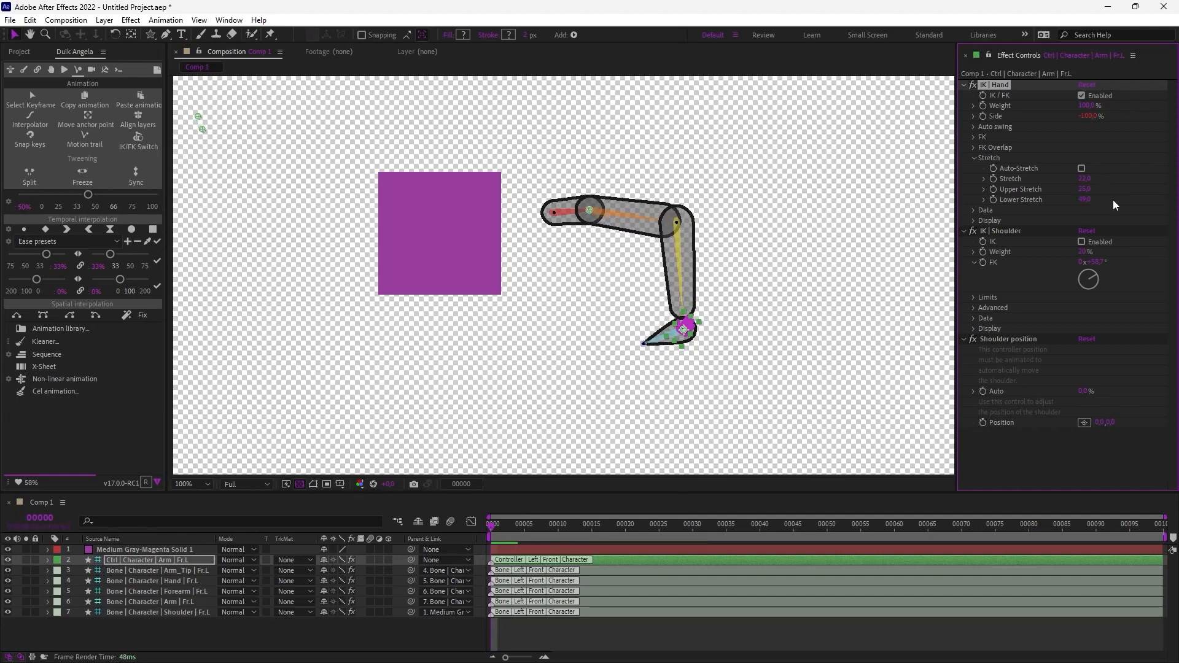
- Examine the hand IK's Data section, including its layers, base values, angles and stretch data, with the Stretch settings collapsed
click(974, 158)
click(975, 168)
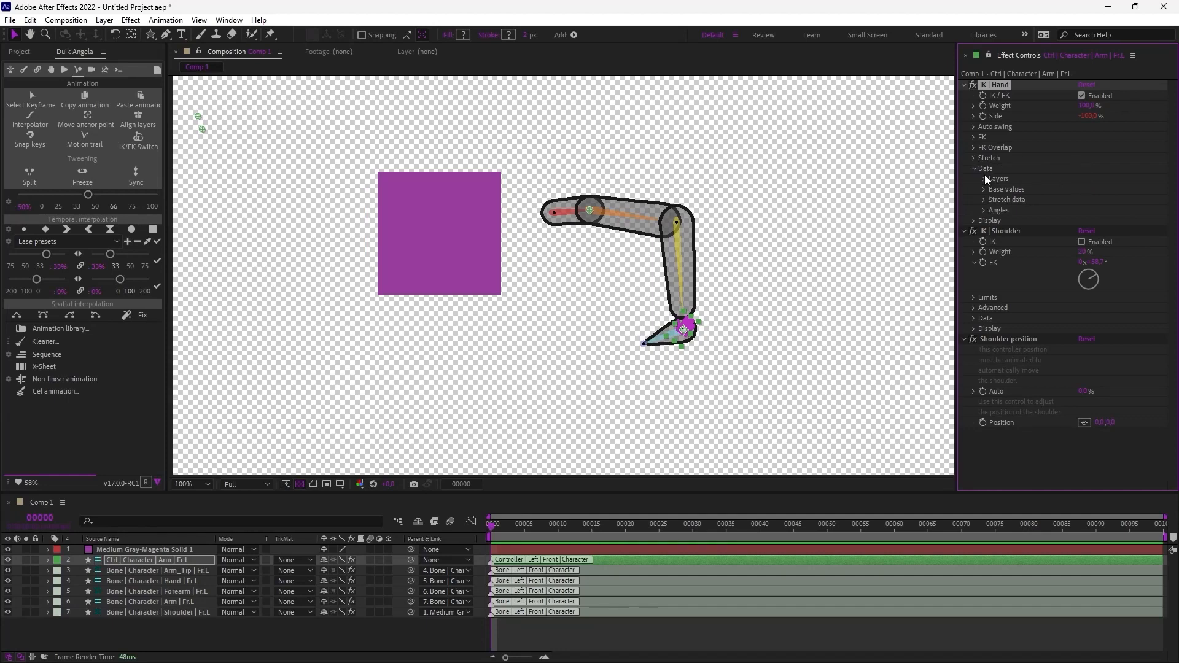
click(984, 179)
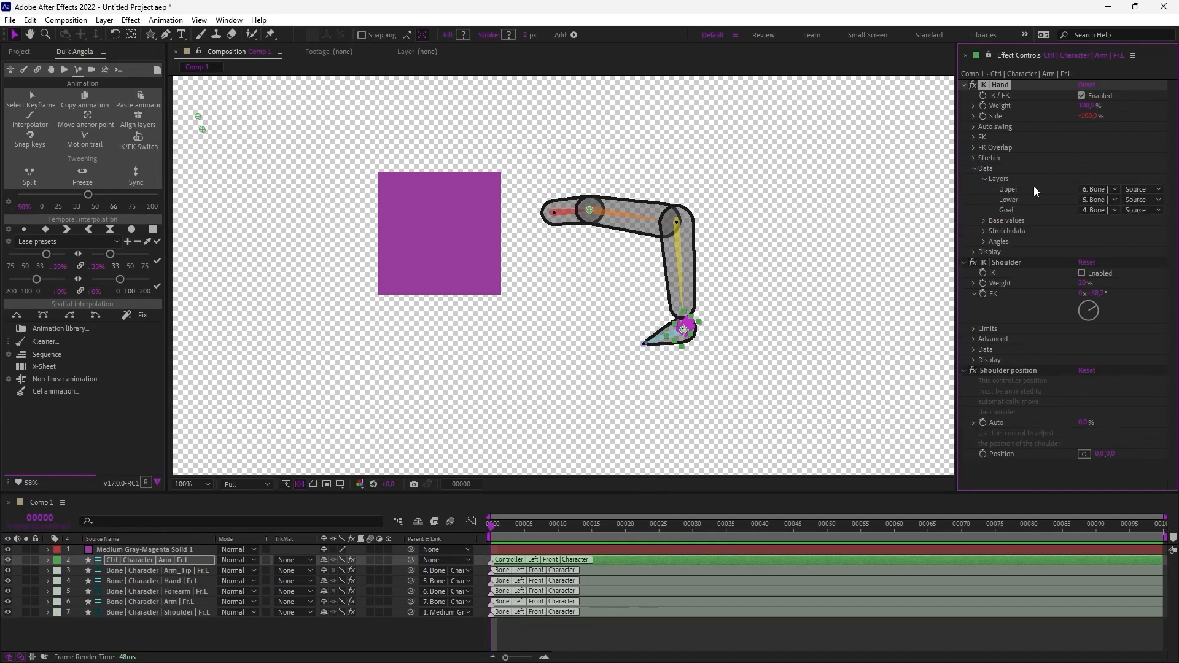
click(983, 179)
click(983, 190)
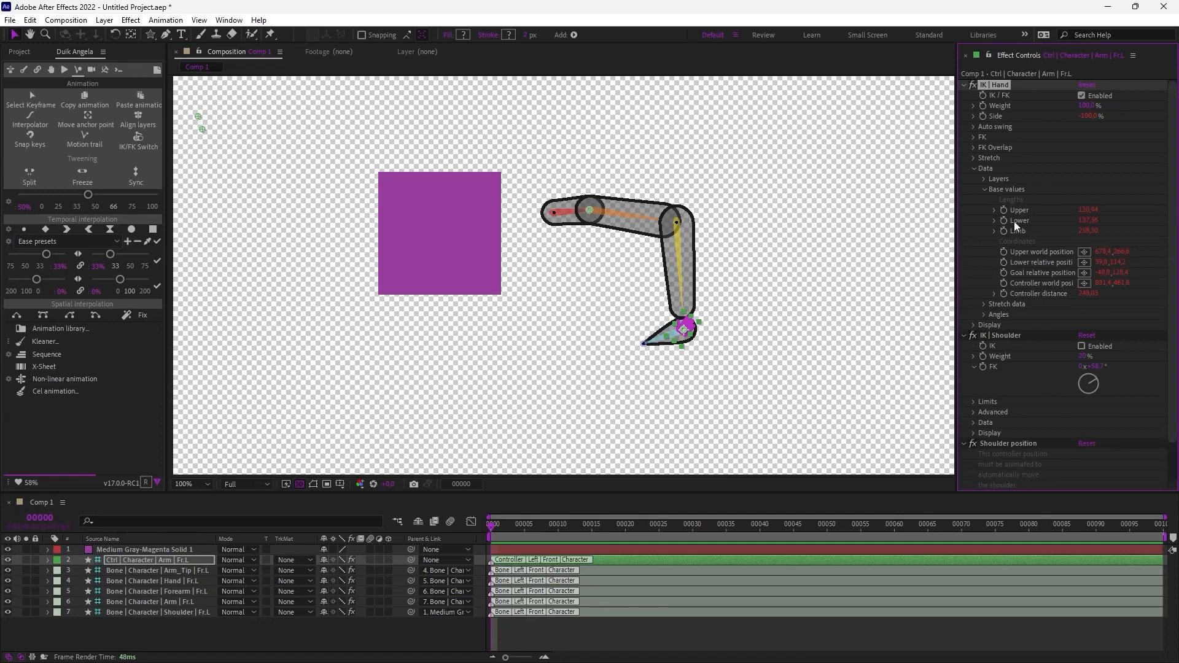
click(984, 189)
click(983, 209)
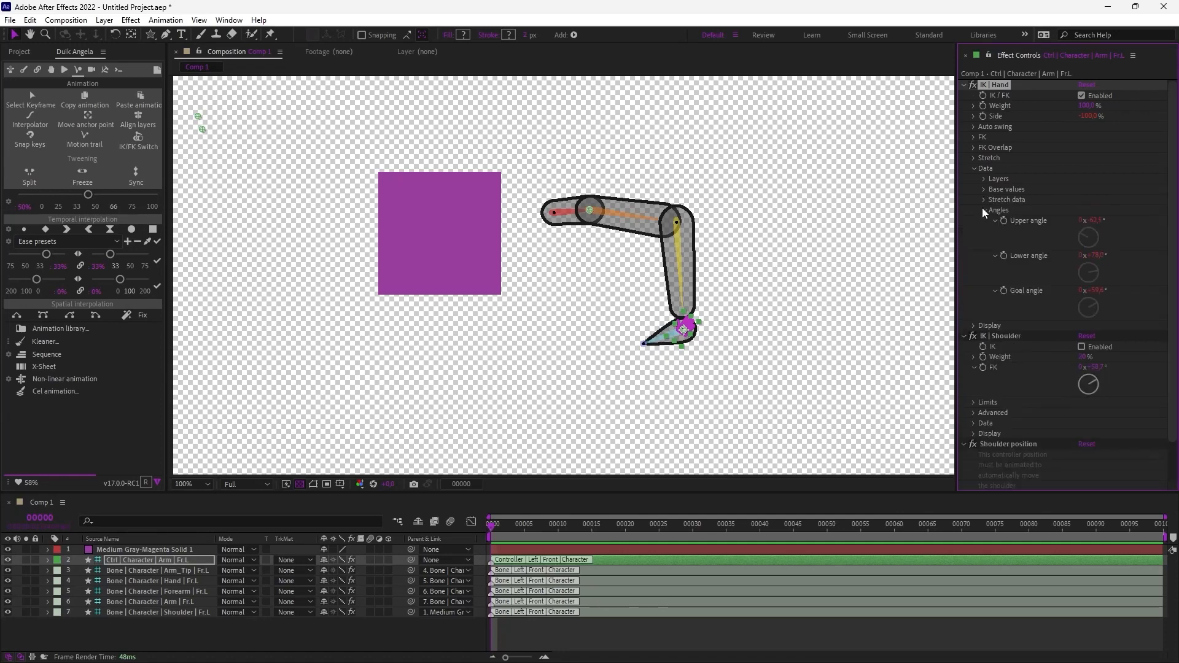
click(994, 220)
click(995, 231)
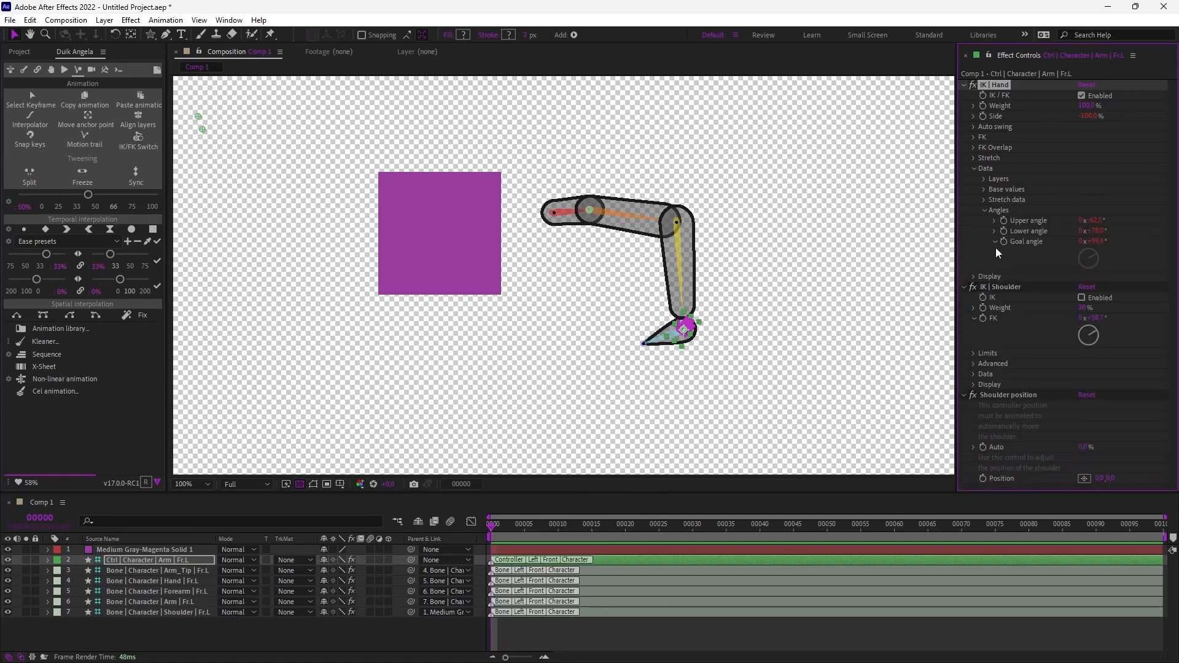
click(995, 242)
click(985, 210)
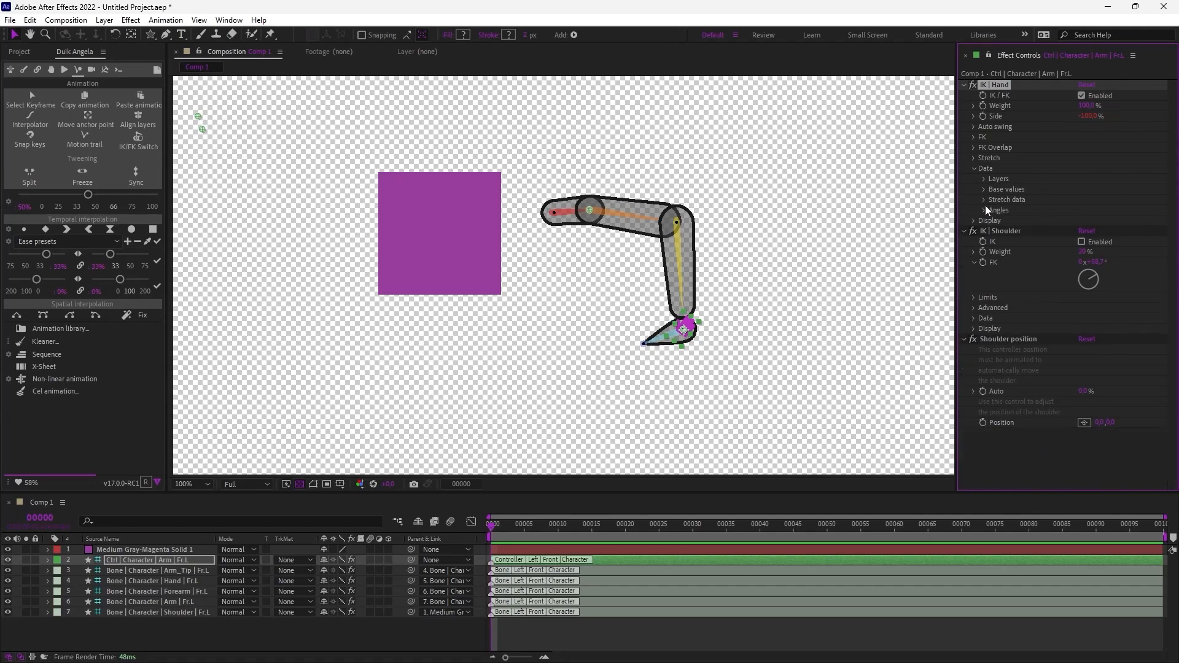
click(984, 200)
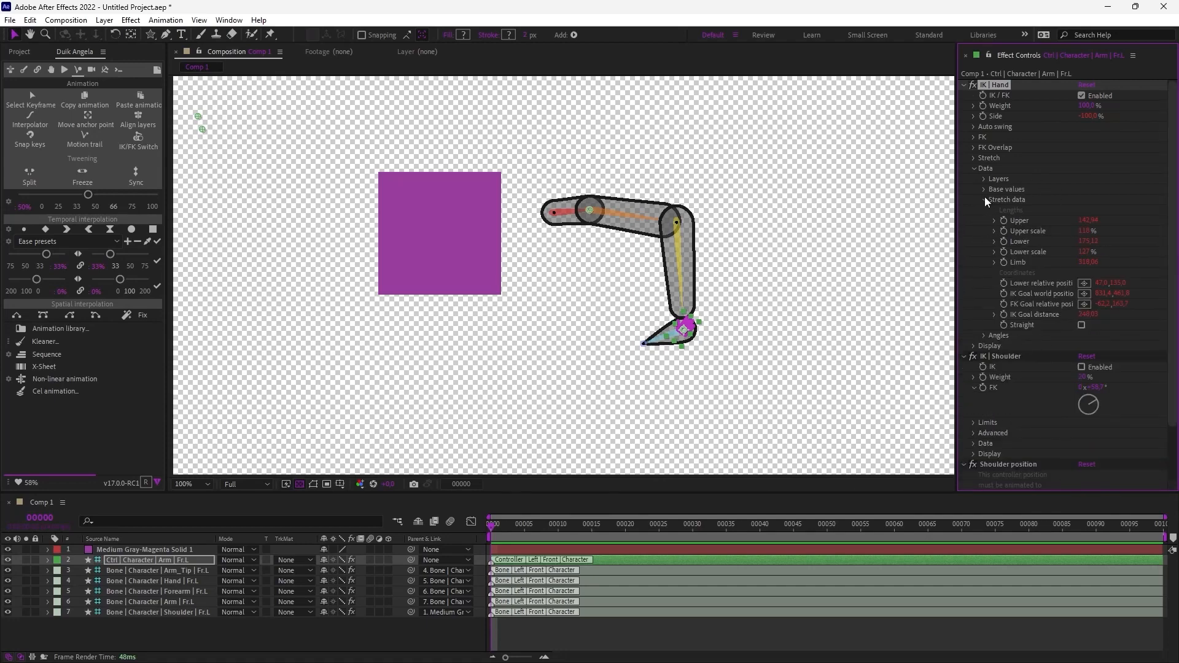
click(985, 198)
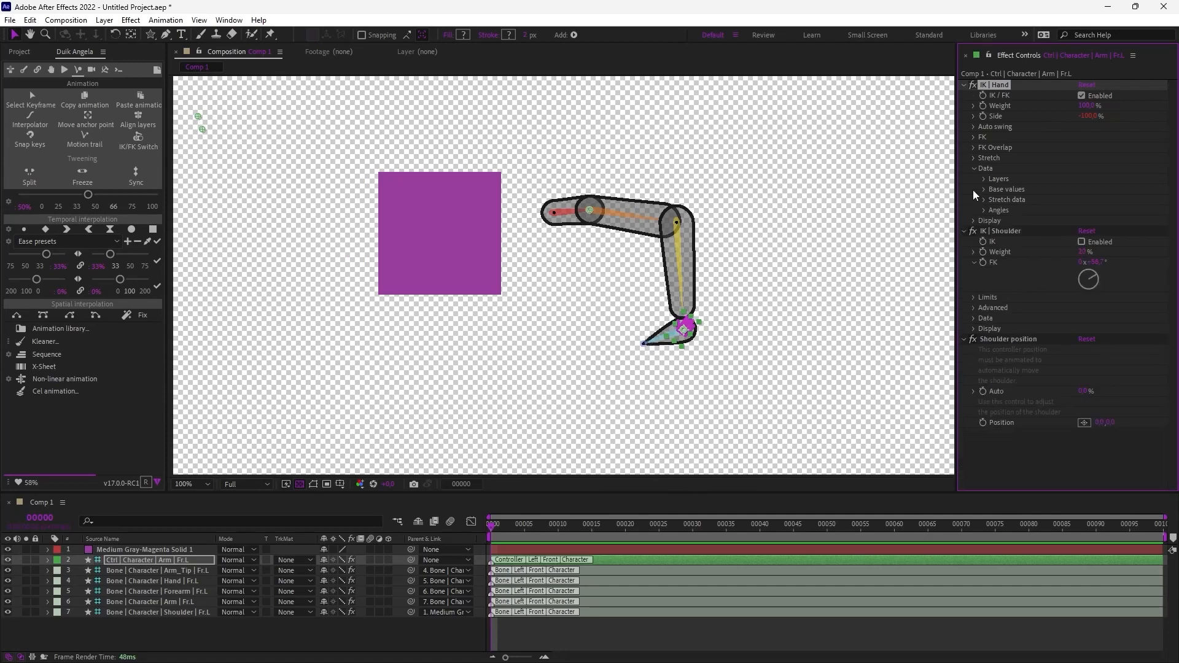
click(975, 169)
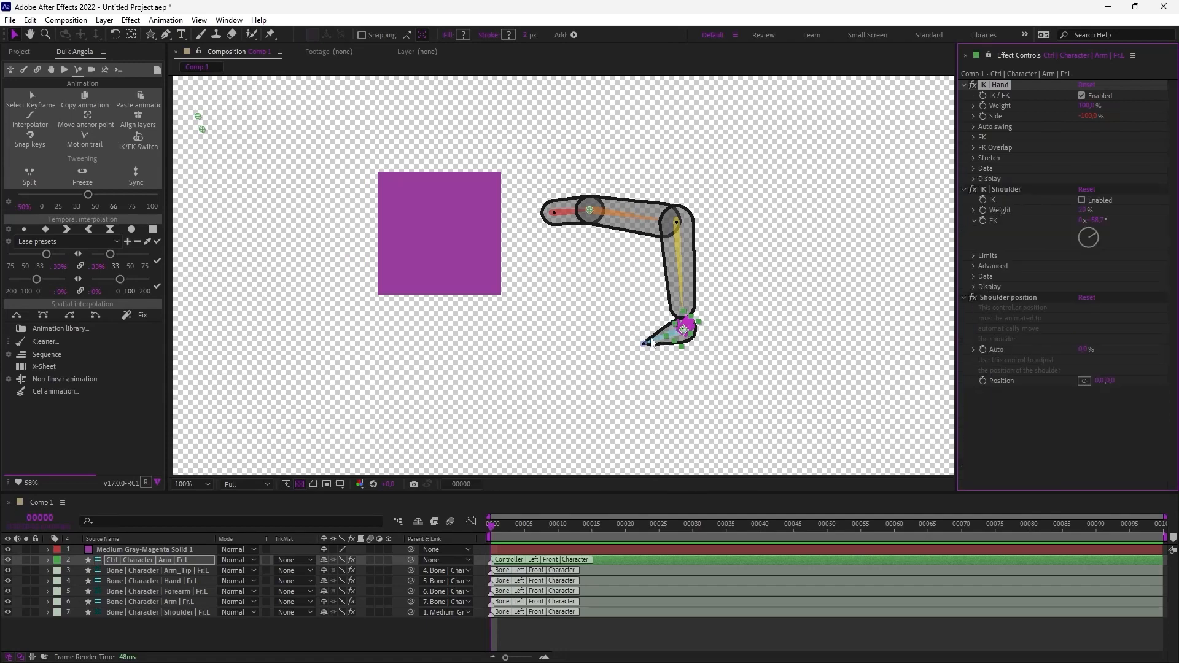
- Move the arm controller down and inward to test the stretched arm, and disable IK / FK for the hand
click(683, 332)
click(726, 372)
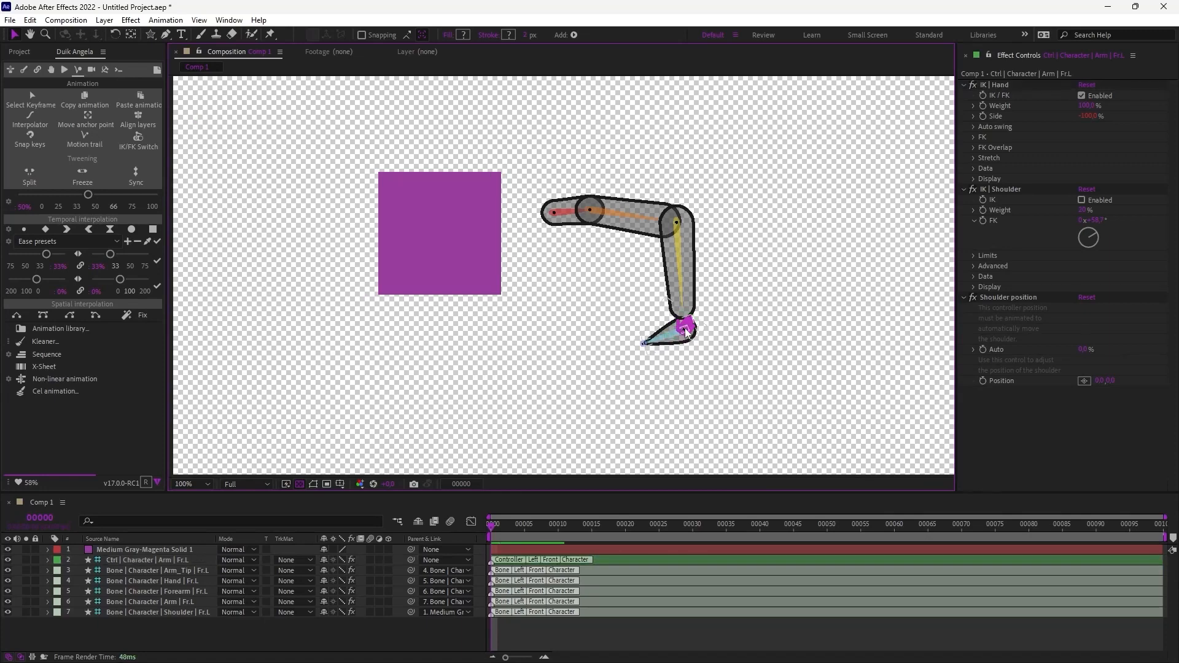
drag(680, 330, 648, 358)
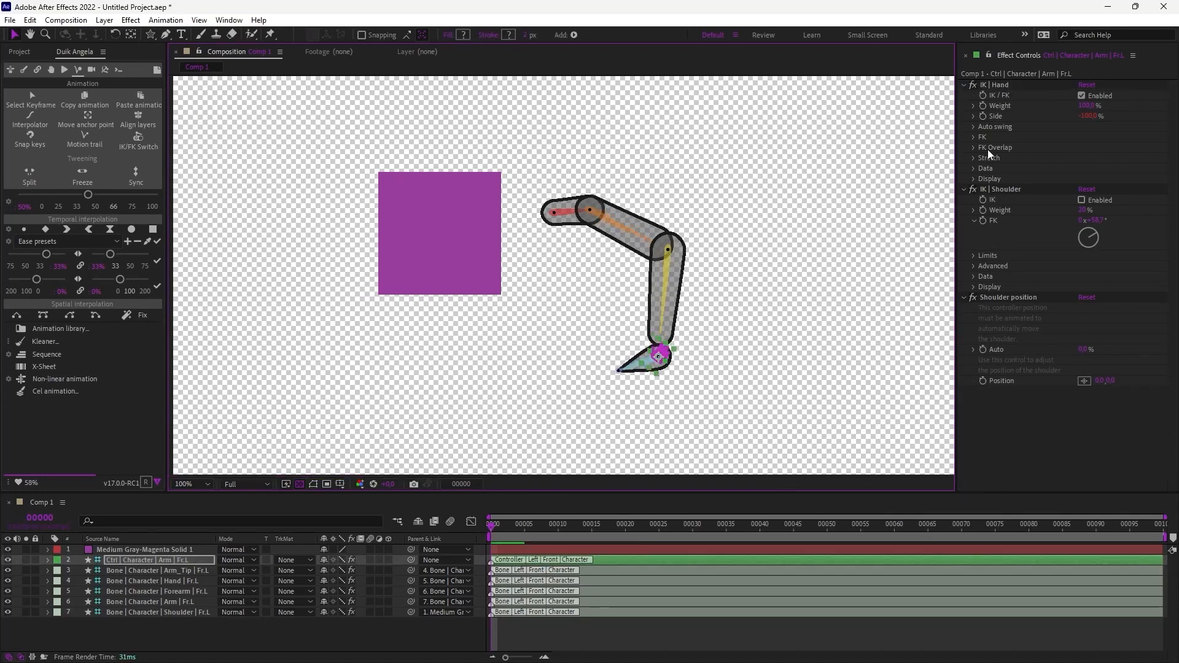
click(975, 158)
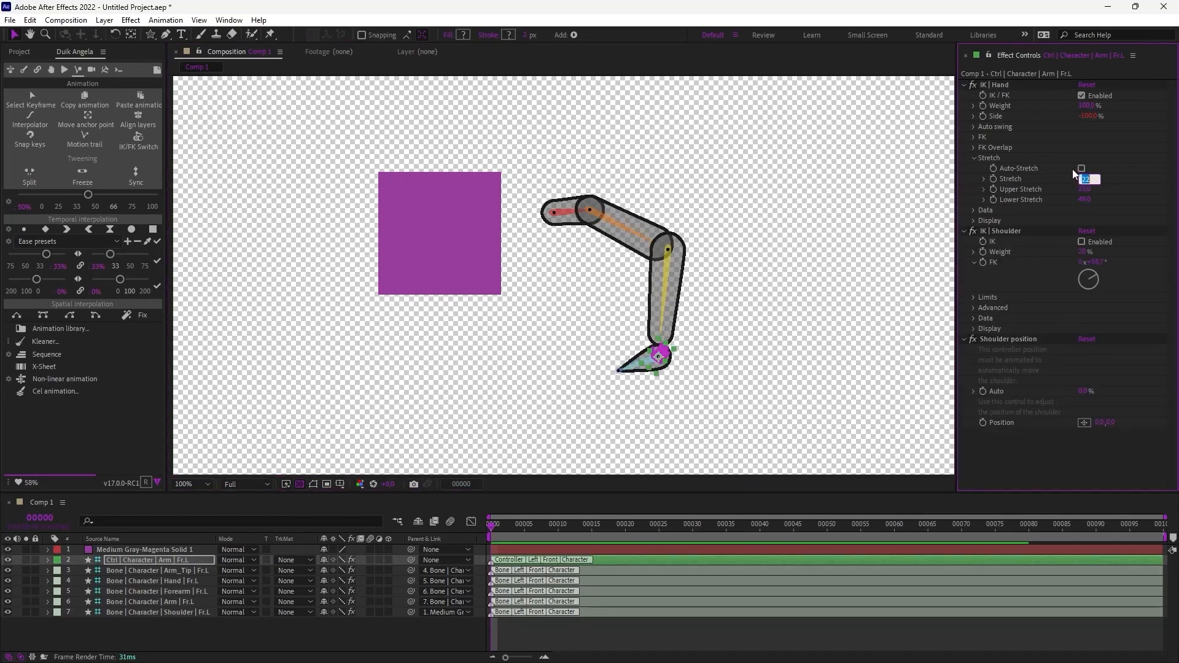
key(Return)
click(1082, 96)
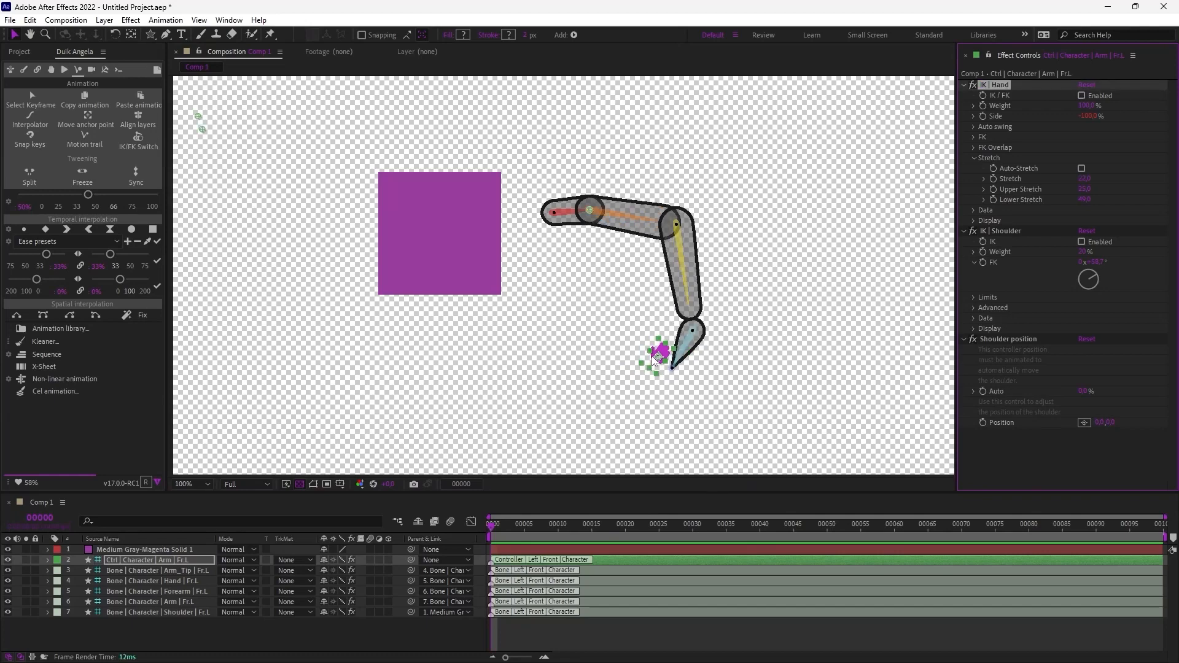
- Set the hand's Stretch, Upper Stretch and Lower Stretch to 0
click(1085, 179)
text(0)
key(KP_Enter)
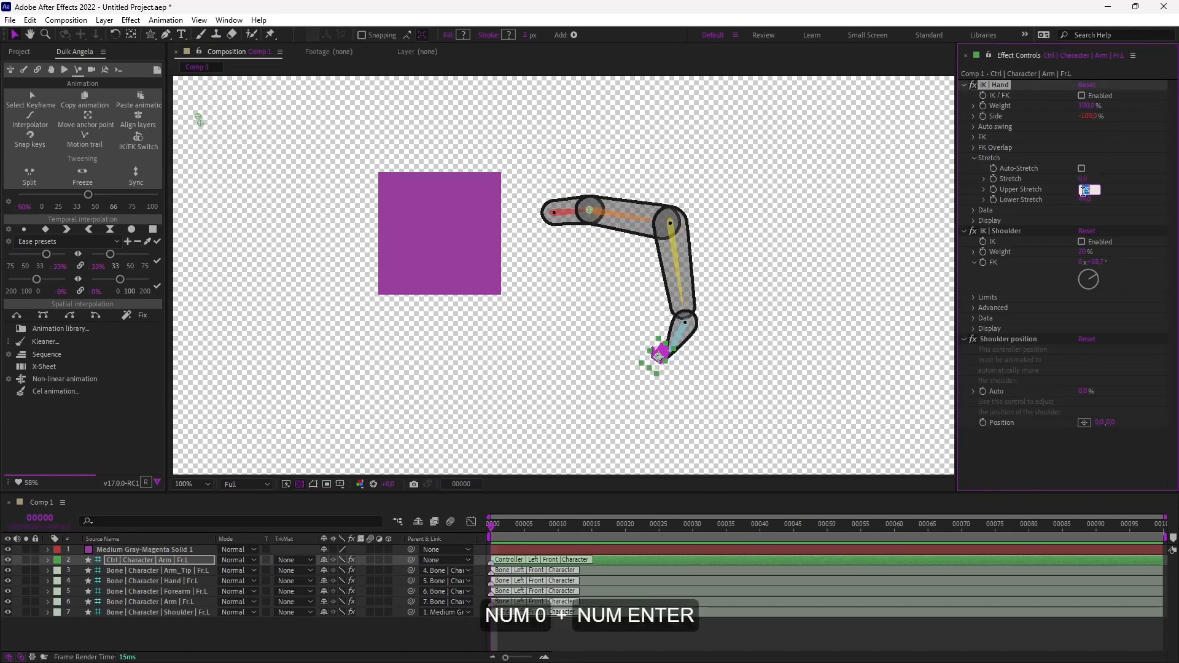
click(1084, 190)
text(0)
key(KP_Enter)
click(1085, 199)
text(0)
key(KP_Enter)
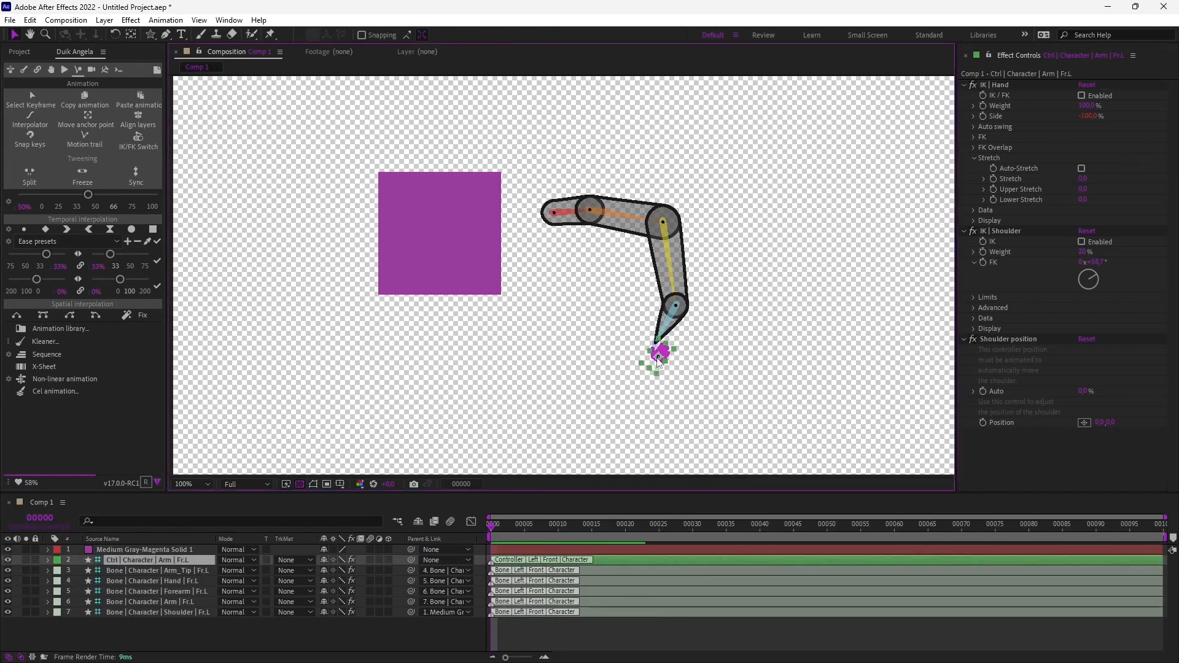
- Move the controller away from the arm to test FK mode, and pose the arm with the FK Upper, Lower and End rotations
drag(661, 356, 777, 318)
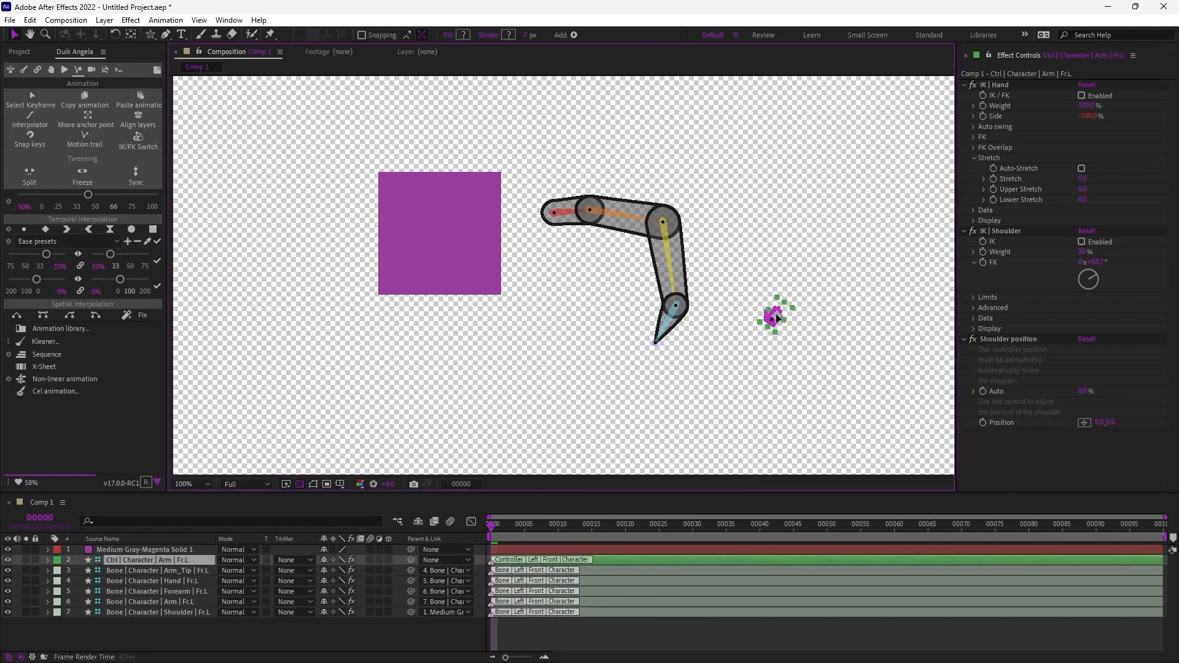
click(973, 147)
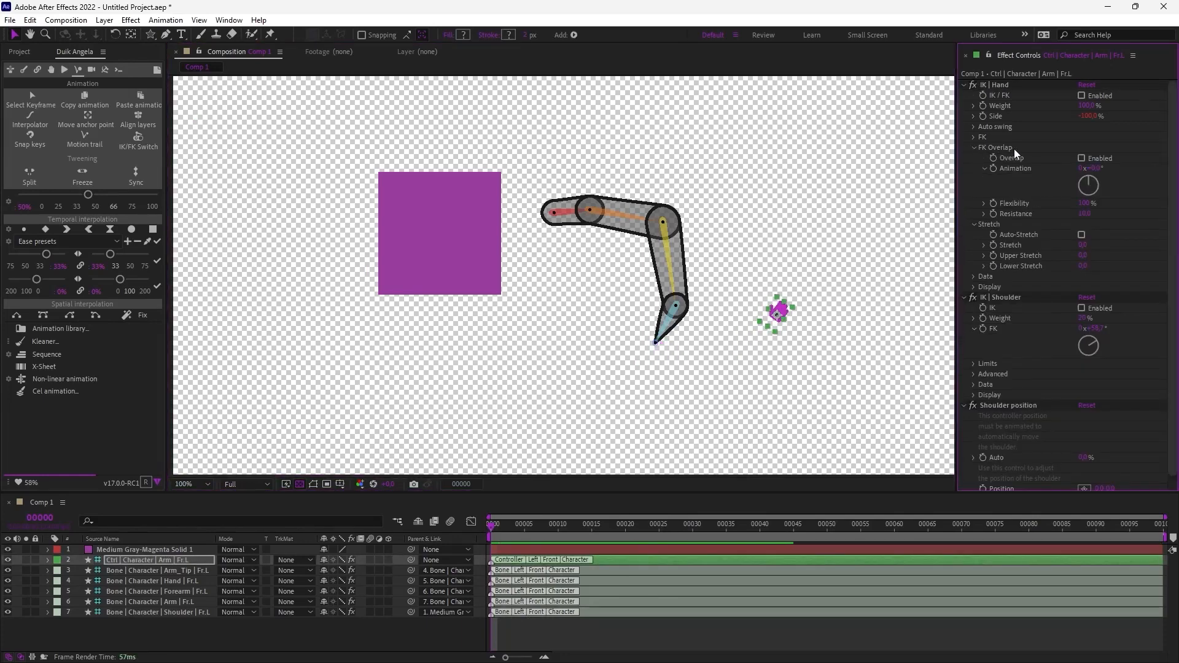
click(986, 169)
click(974, 137)
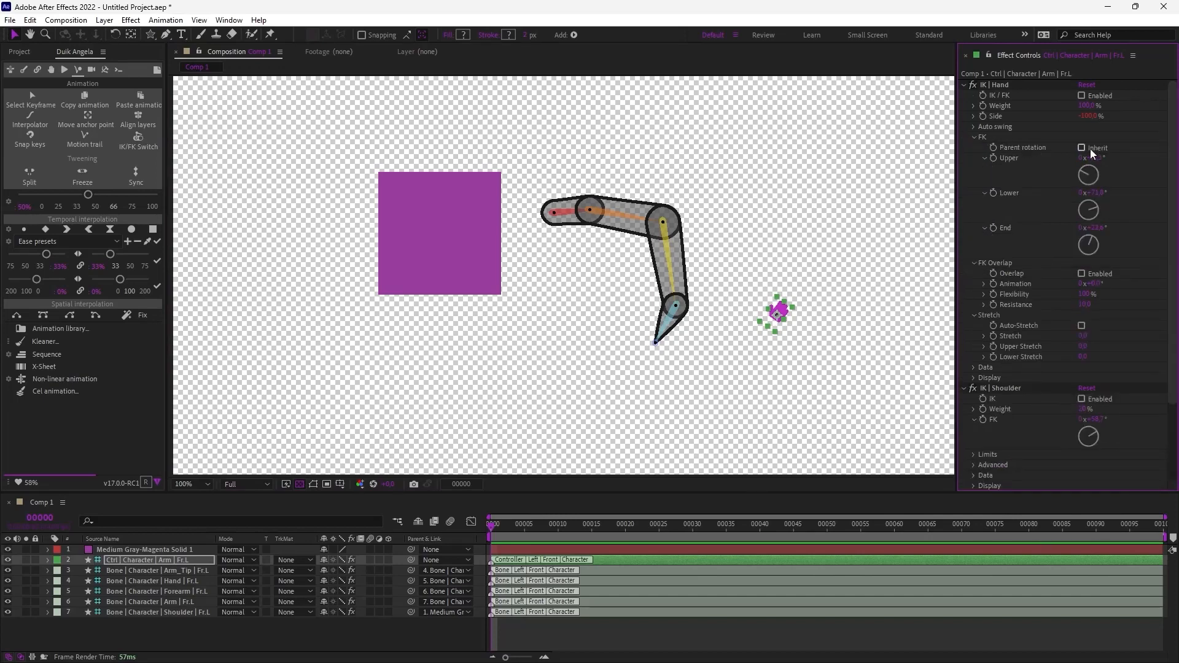
drag(1096, 158, 1104, 228)
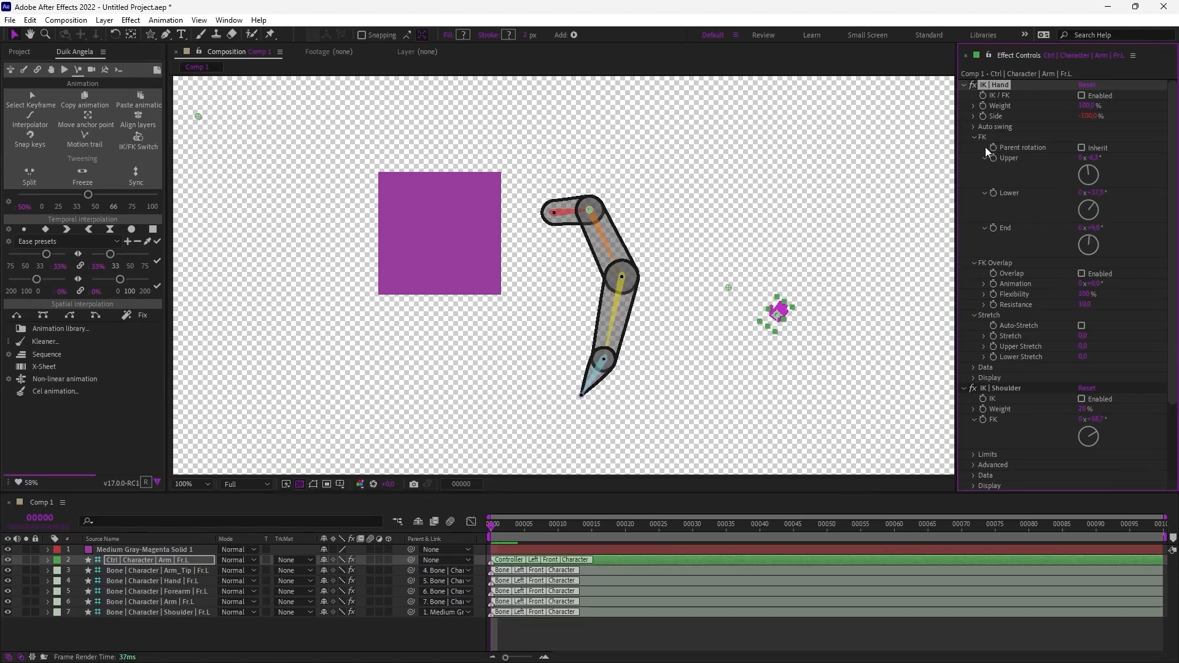
- Enable FK Overlap, start keyframing its Animation property at frame 0, and reveal the keyframes with the time at frame 7
click(973, 136)
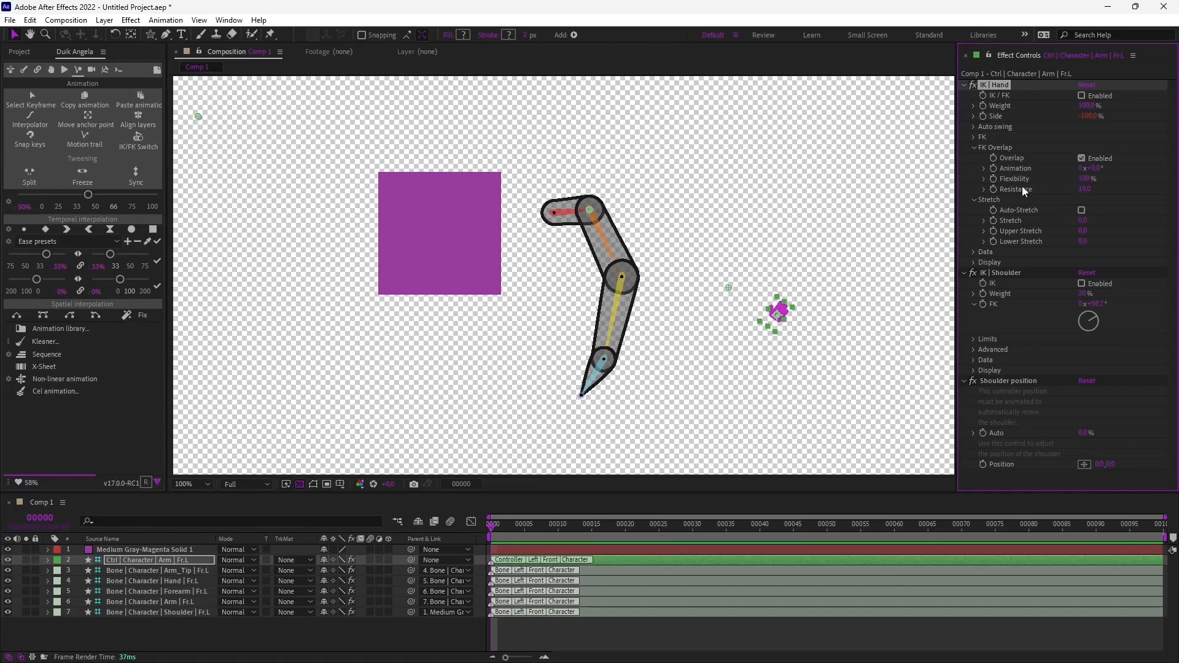
click(974, 199)
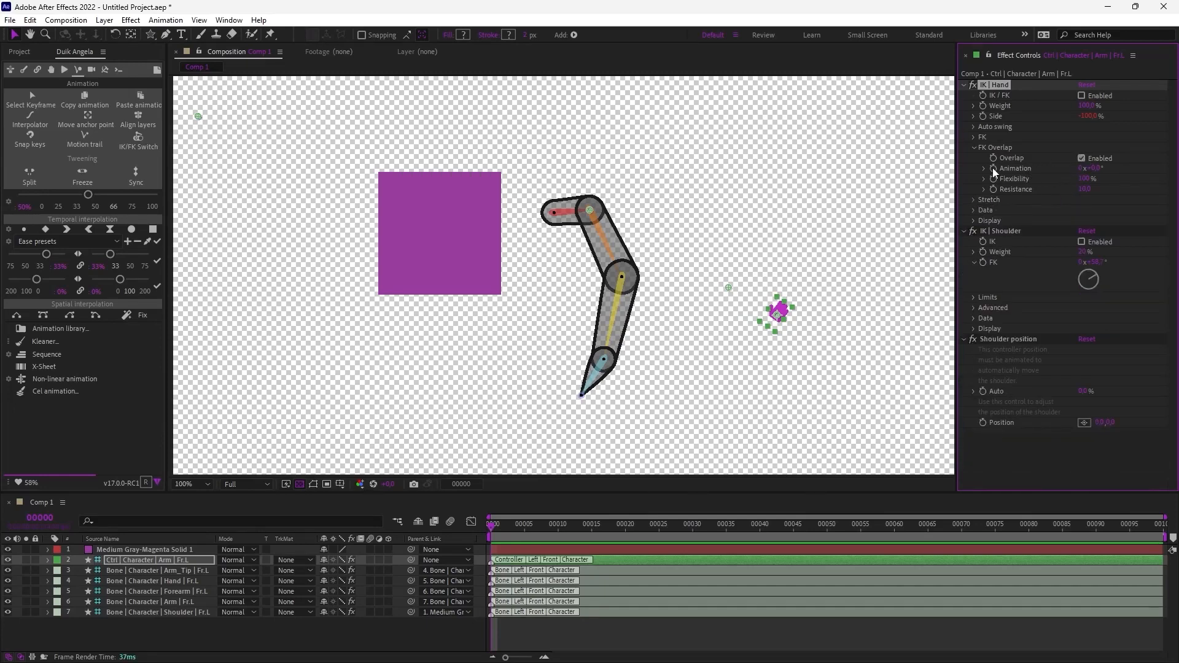
drag(500, 529, 529, 525)
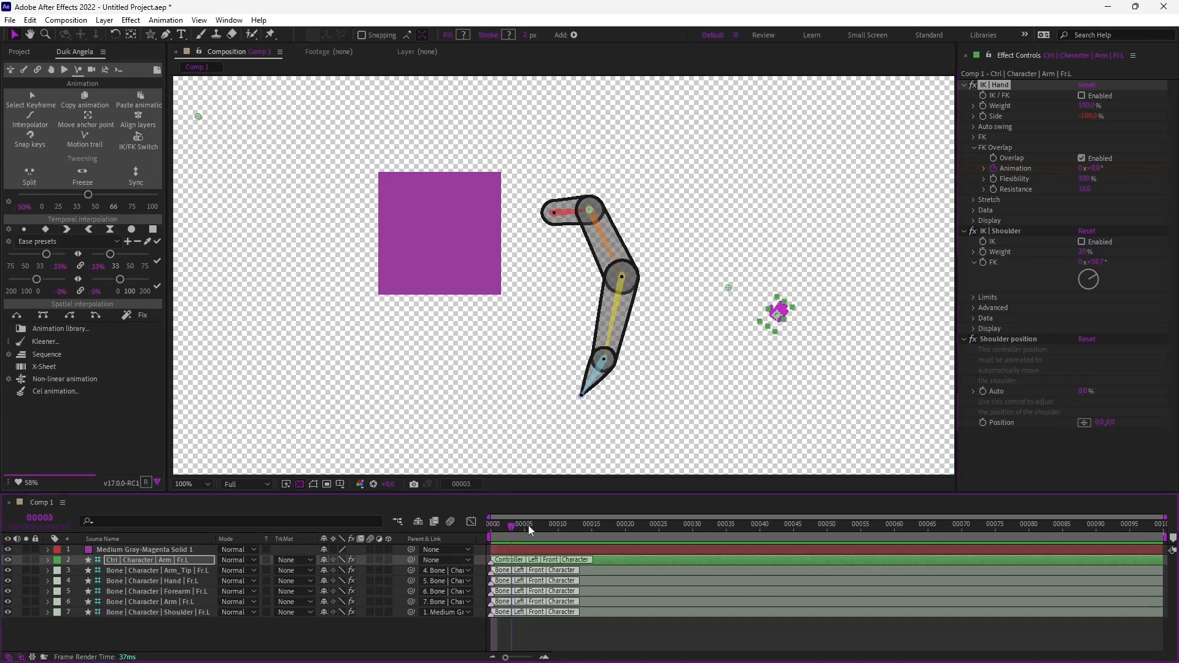
key(u)
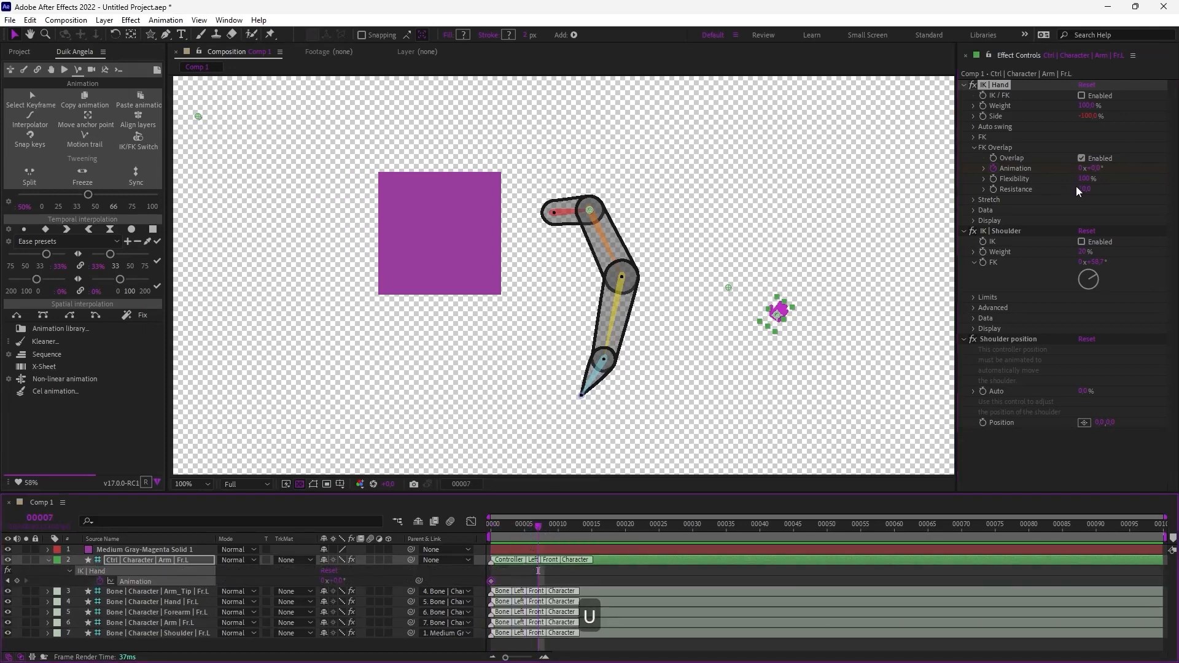
- Keyframe alternating FK Overlap Animation rotations at frames 7, 14 and 21 to swing the arm
mouse_move(1090, 169)
mouse_down()
mouse_move(1118, 167)
mouse_move(1076, 169)
mouse_up()
click(583, 524)
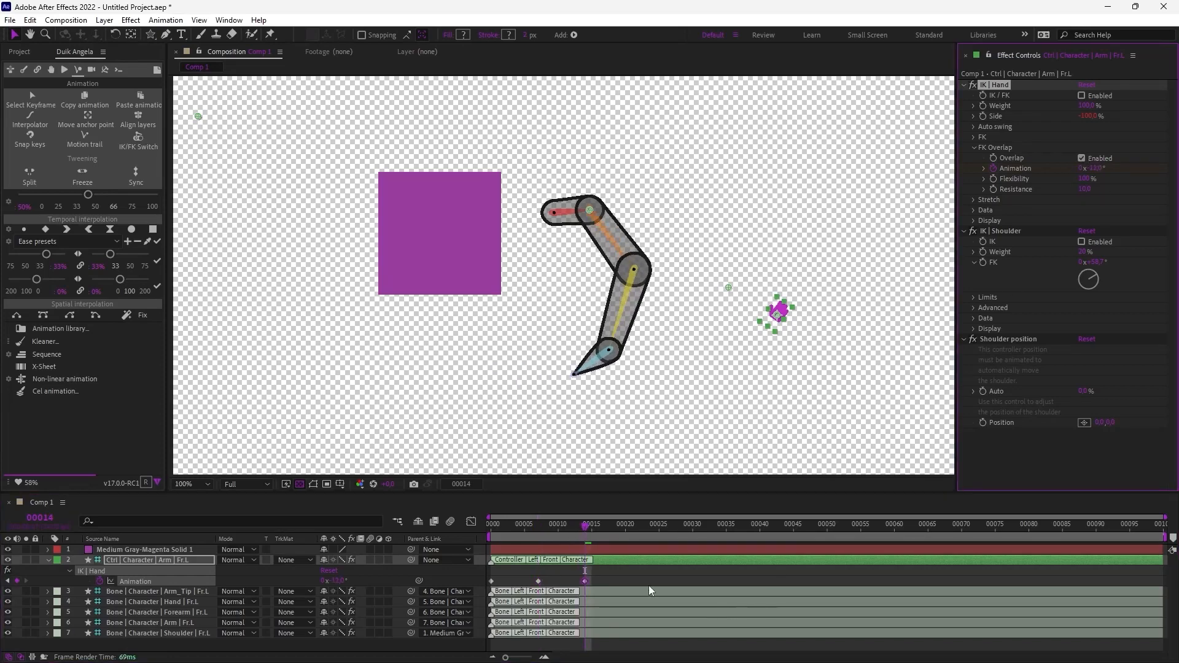
drag(624, 534, 632, 535)
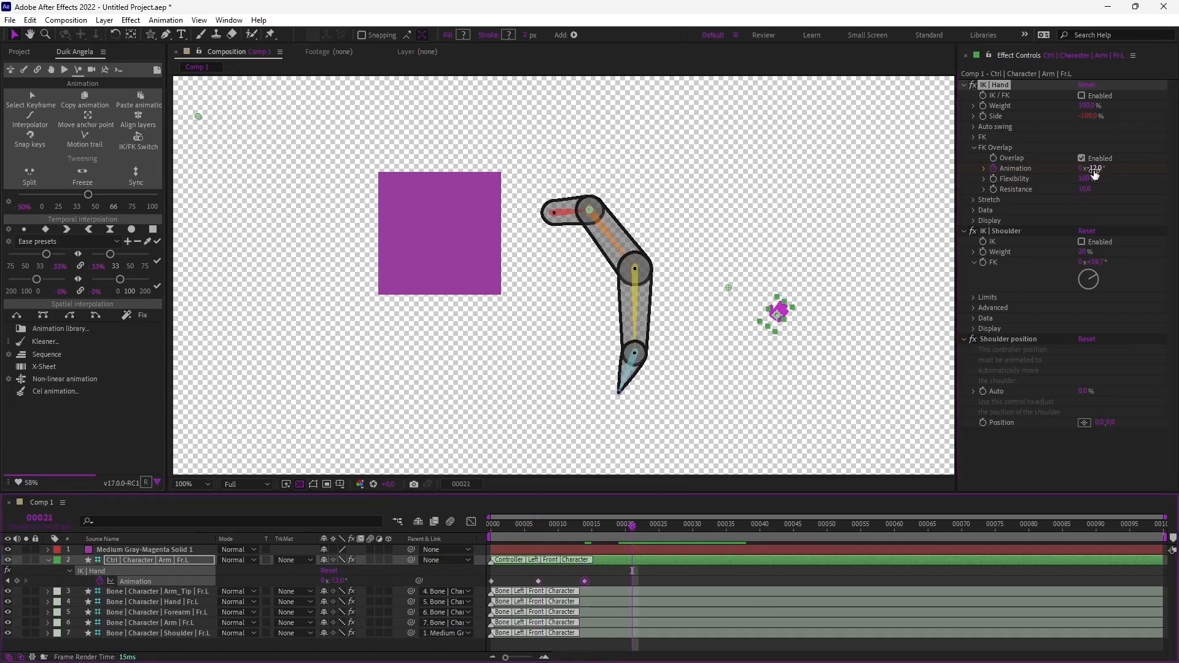
drag(1094, 173, 1108, 169)
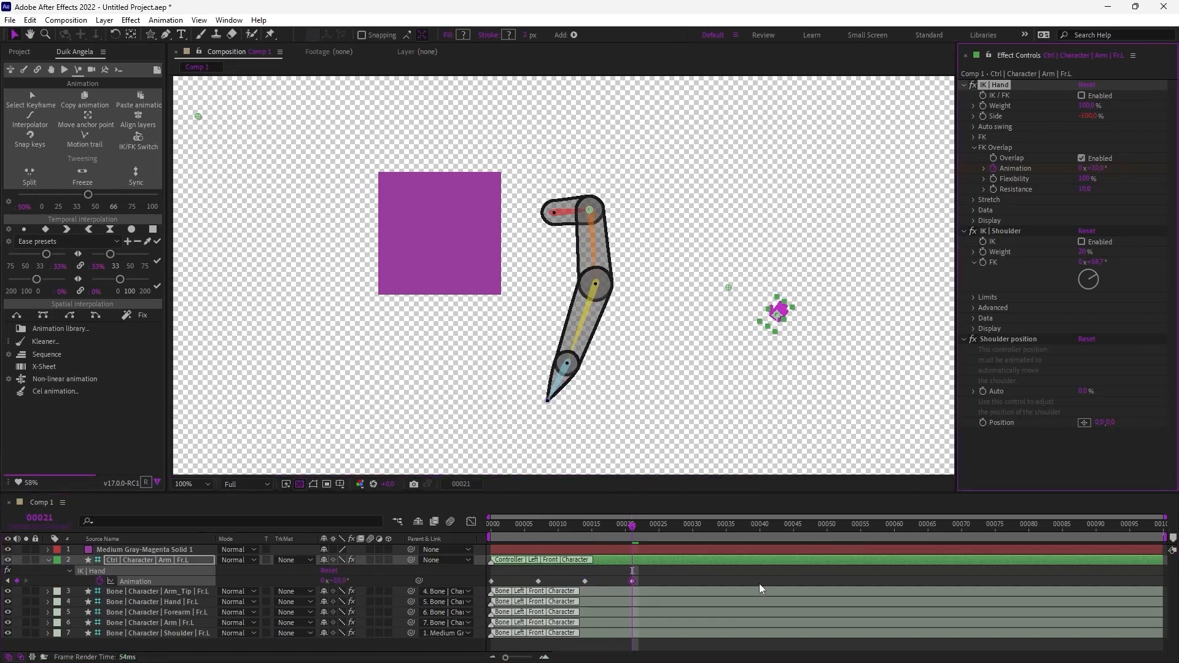
- Apply Easy Ease to all Animation keyframes, end the work area at frame 30, and preview the arm swing
drag(659, 588, 488, 577)
key(F9)
click(693, 526)
key(n)
key(KP_0)
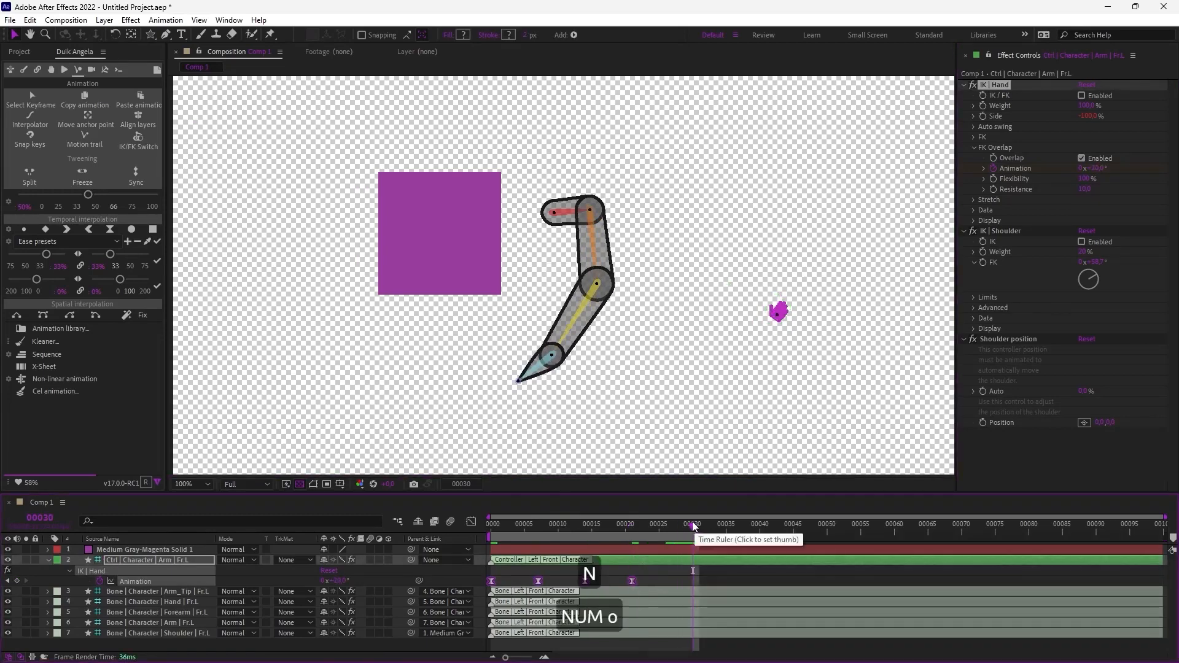
- Extend the work area to about frame 70, spread the Animation keyframes evenly up to frame 60, and preview the slower swing
drag(659, 572, 479, 587)
drag(700, 536, 969, 536)
alt+drag(632, 581, 894, 581)
click(939, 578)
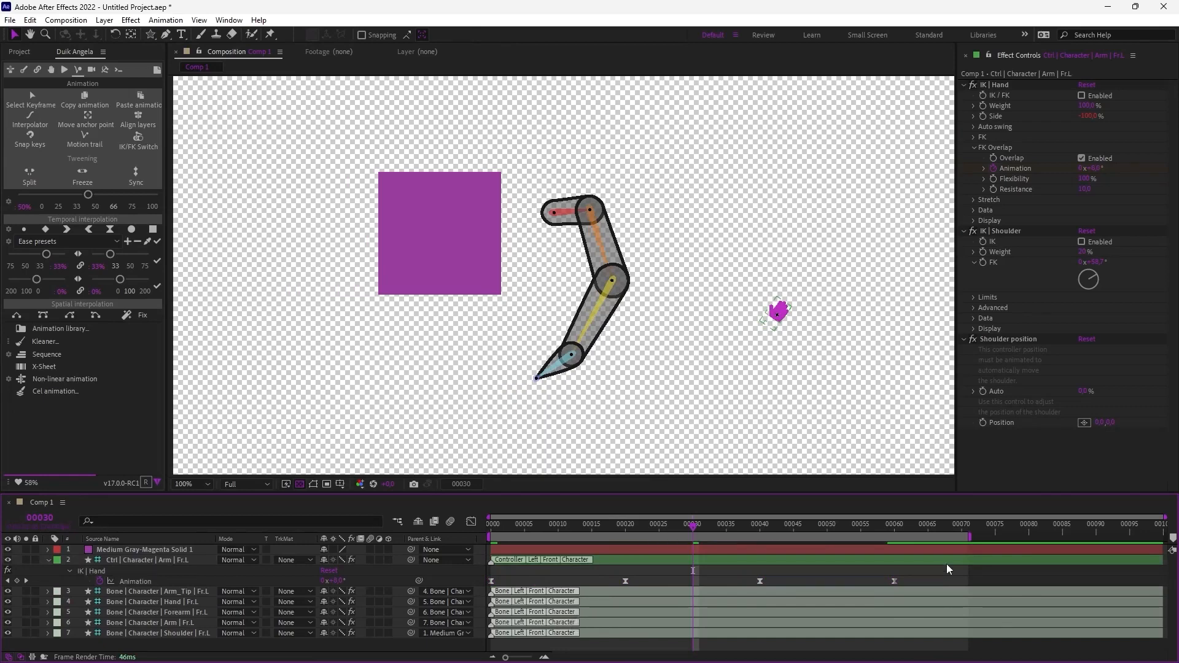
key(KP_0)
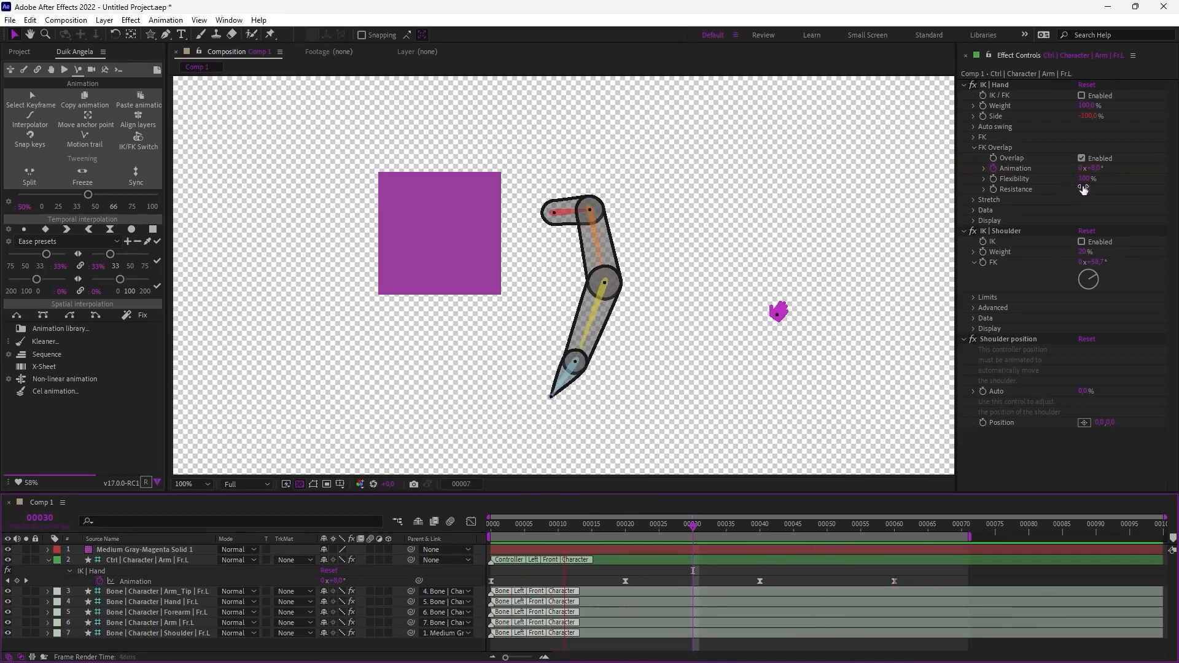
- Preview the arm swing, set the FK Overlap Flexibility to 171%, and preview it again
key(KP_0)
drag(1085, 178, 1126, 176)
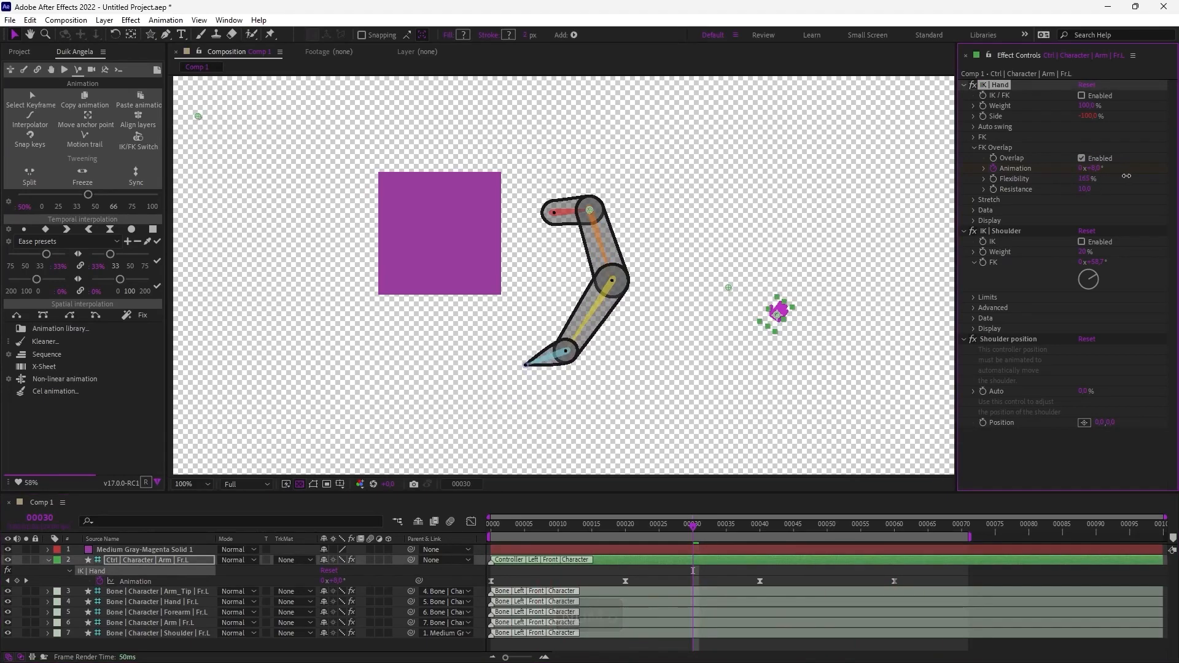
key(KP_0)
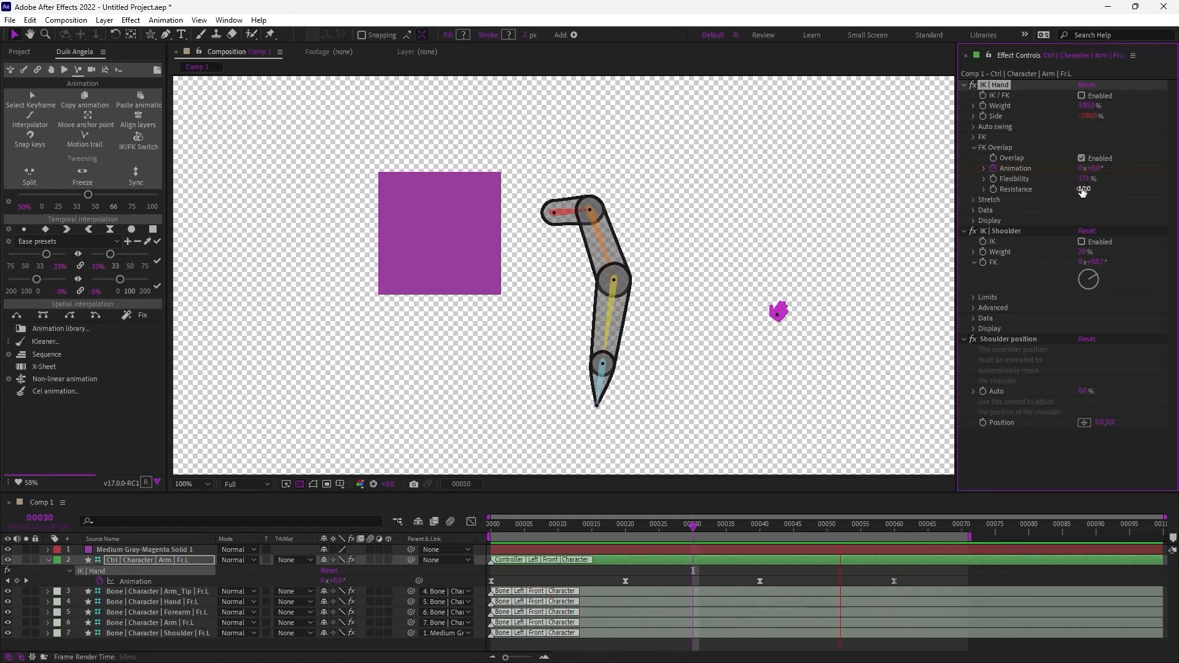
- Try a different FK Overlap Resistance during playback, set it to 10, and preview the arm swing
drag(1086, 189, 1100, 189)
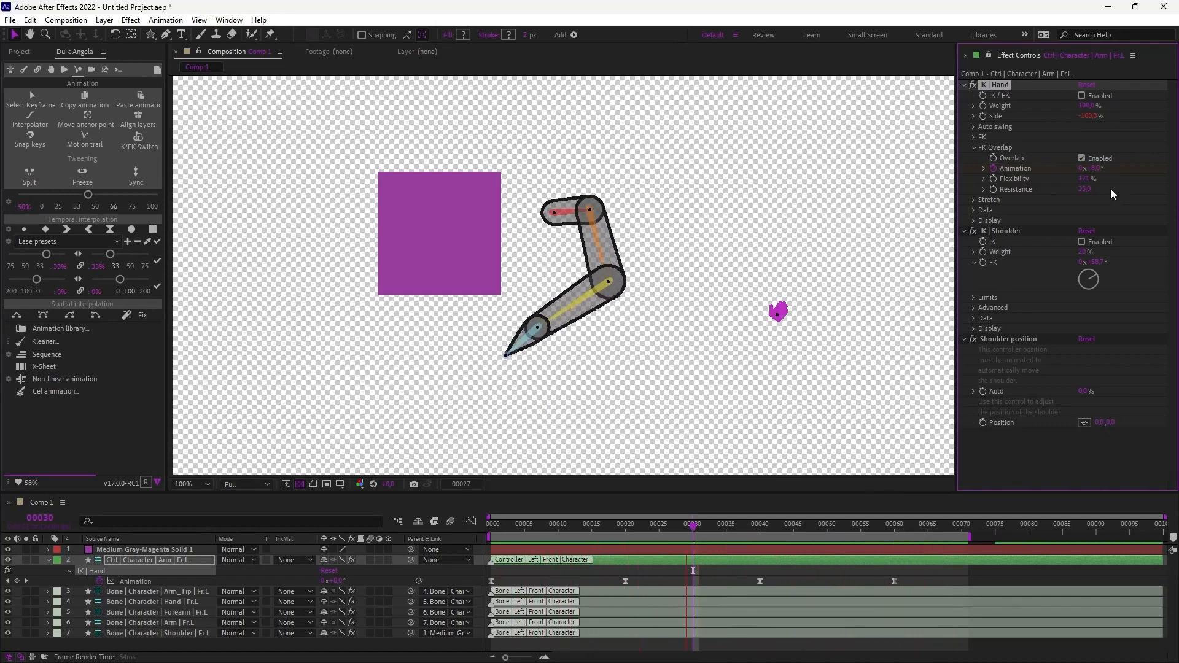
text(10)
key(KP_Enter)
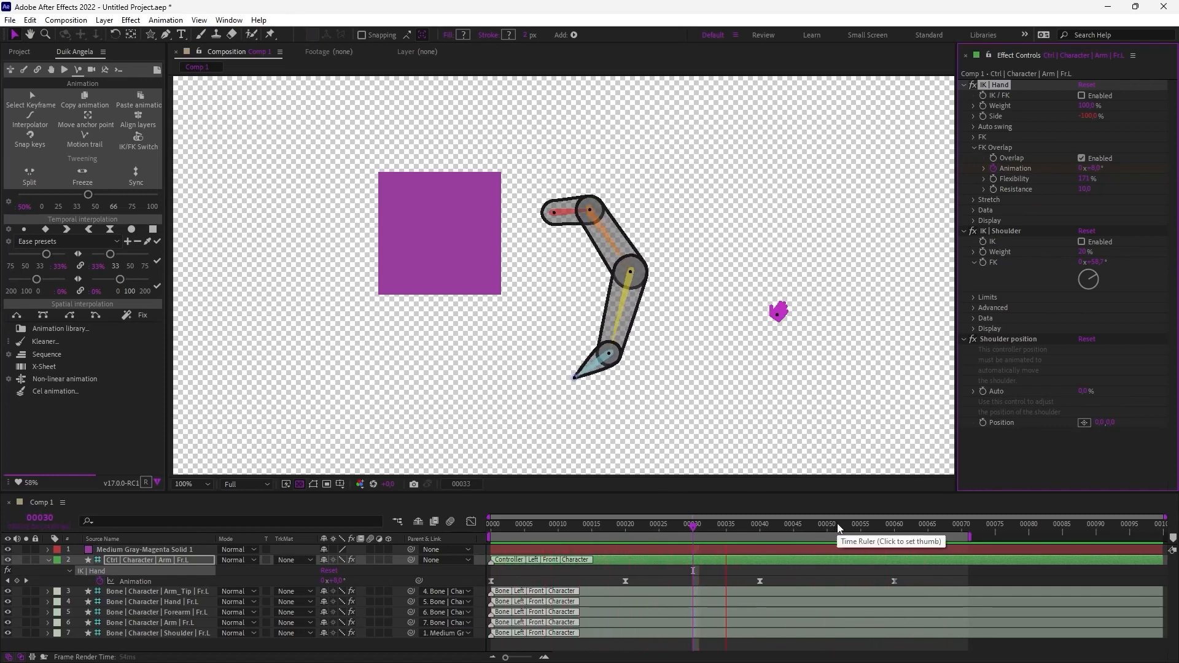
key(KP_0)
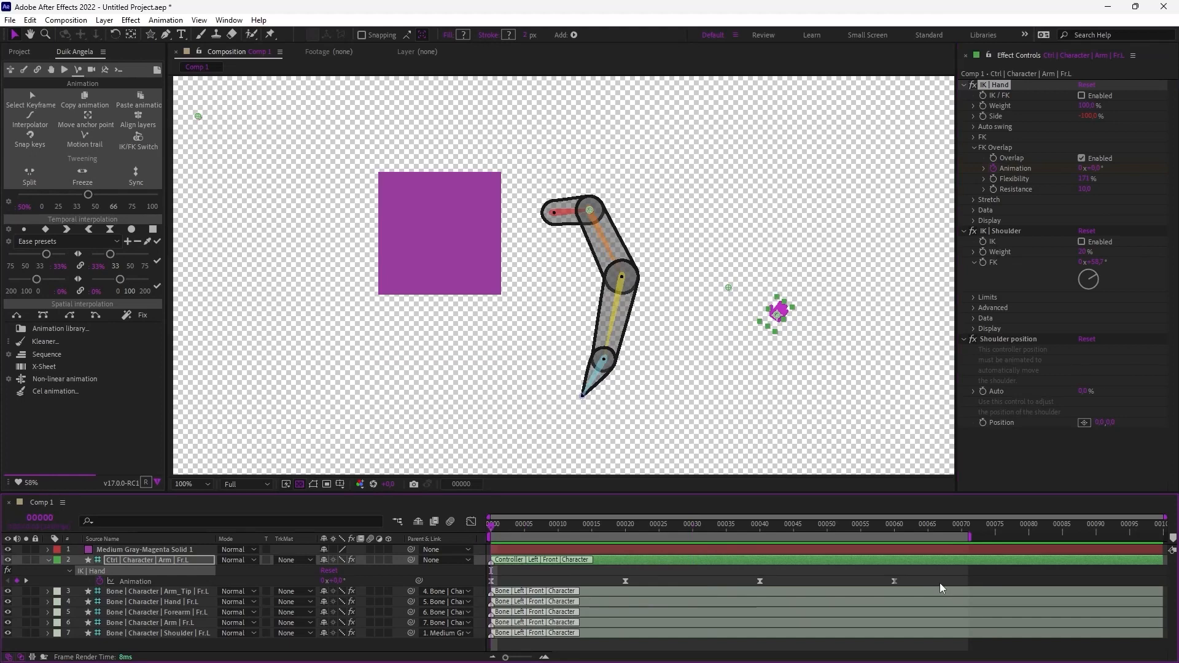
- Delete all FK Overlap Animation keyframes with the time at frame 0
drag(940, 584, 466, 600)
key(End)
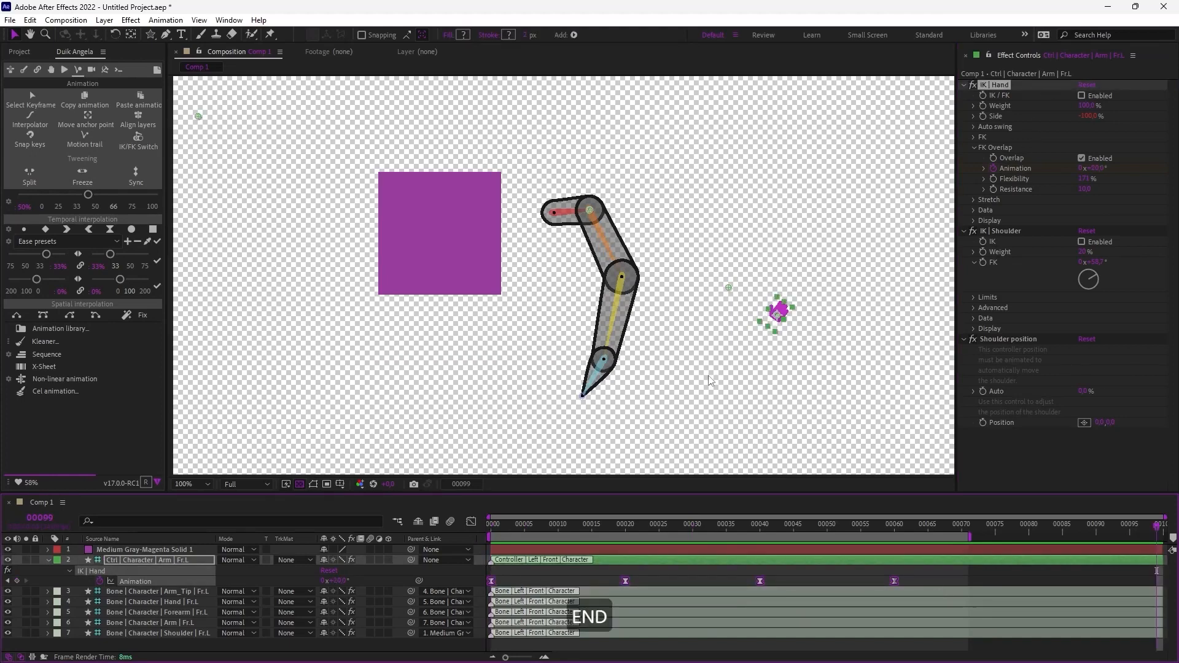
drag(494, 528, 477, 527)
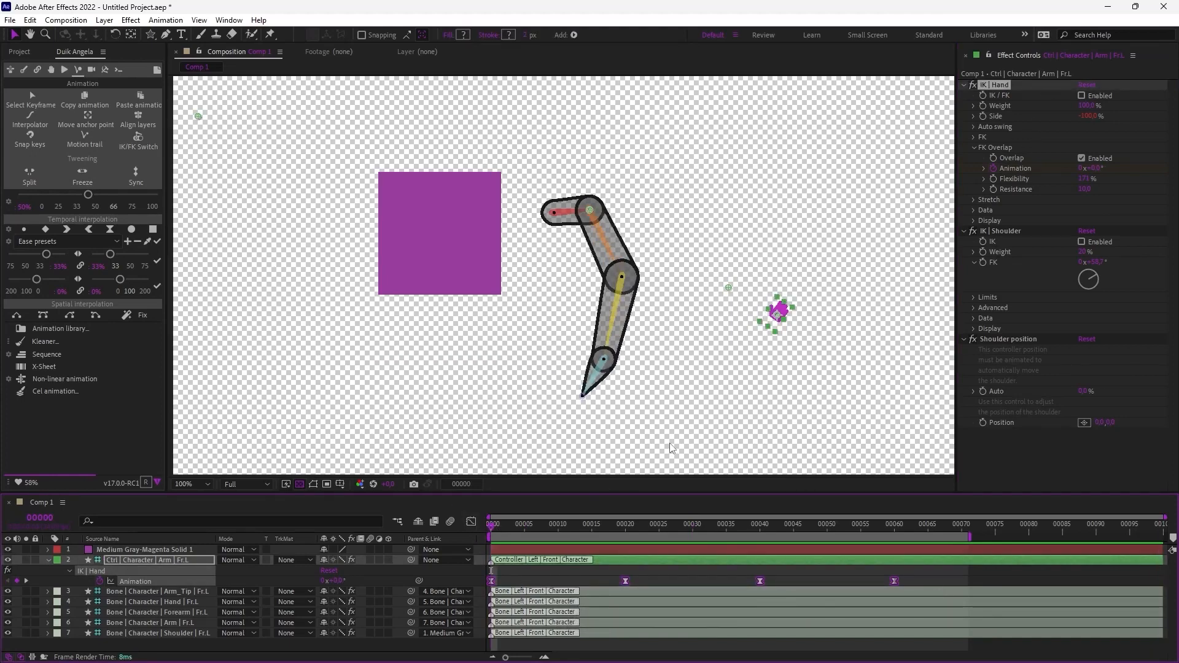
key(Delete)
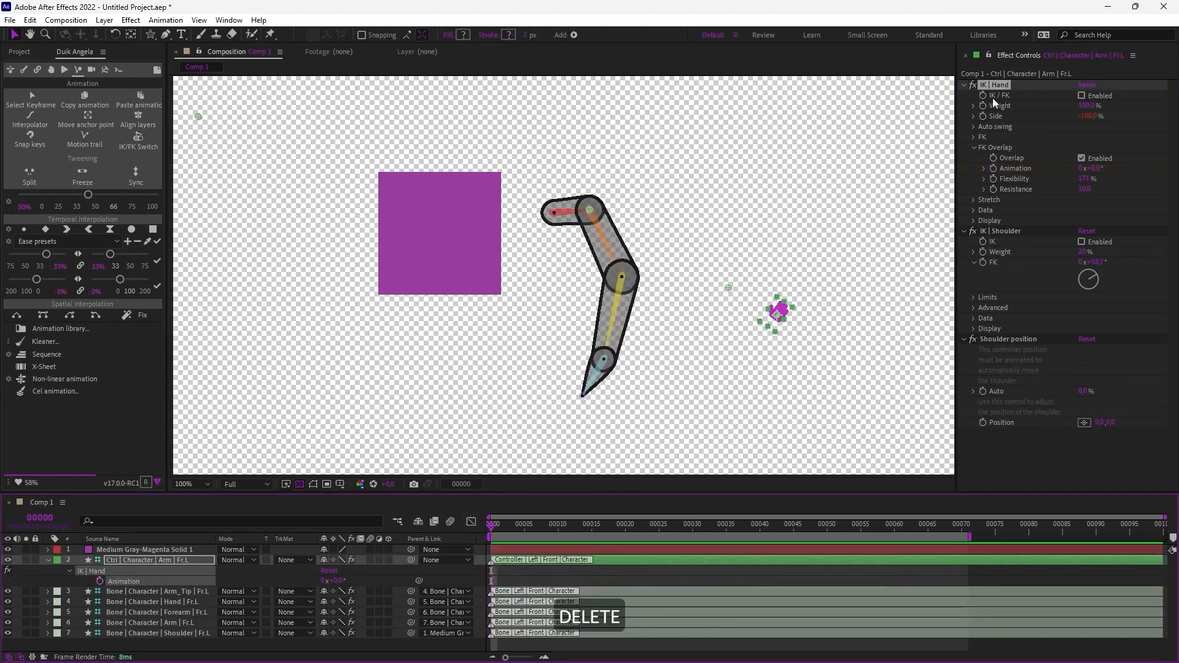
- Collapse the FK Overlap settings, re-enable IK/FK on the hand, and pose the arm by moving the hand controller
click(974, 148)
click(1083, 95)
click(997, 190)
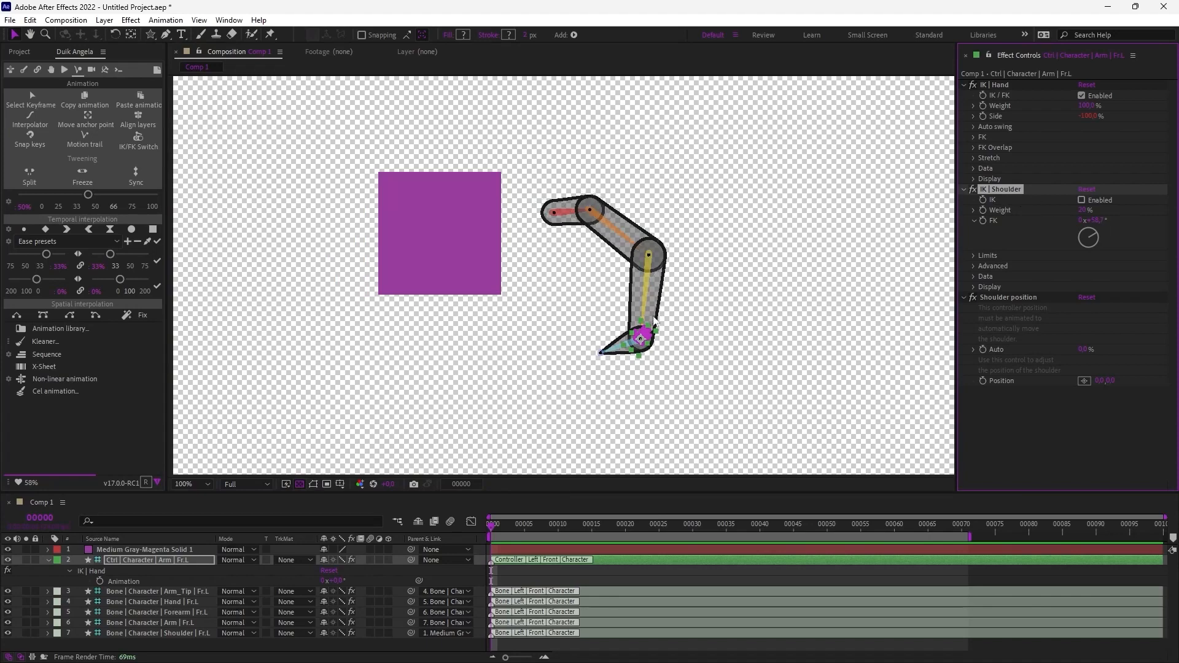
drag(642, 341, 637, 357)
- Enable IK on the shoulder, raise its Weight, and move the hand controller around to test how the shoulder follows
click(1096, 200)
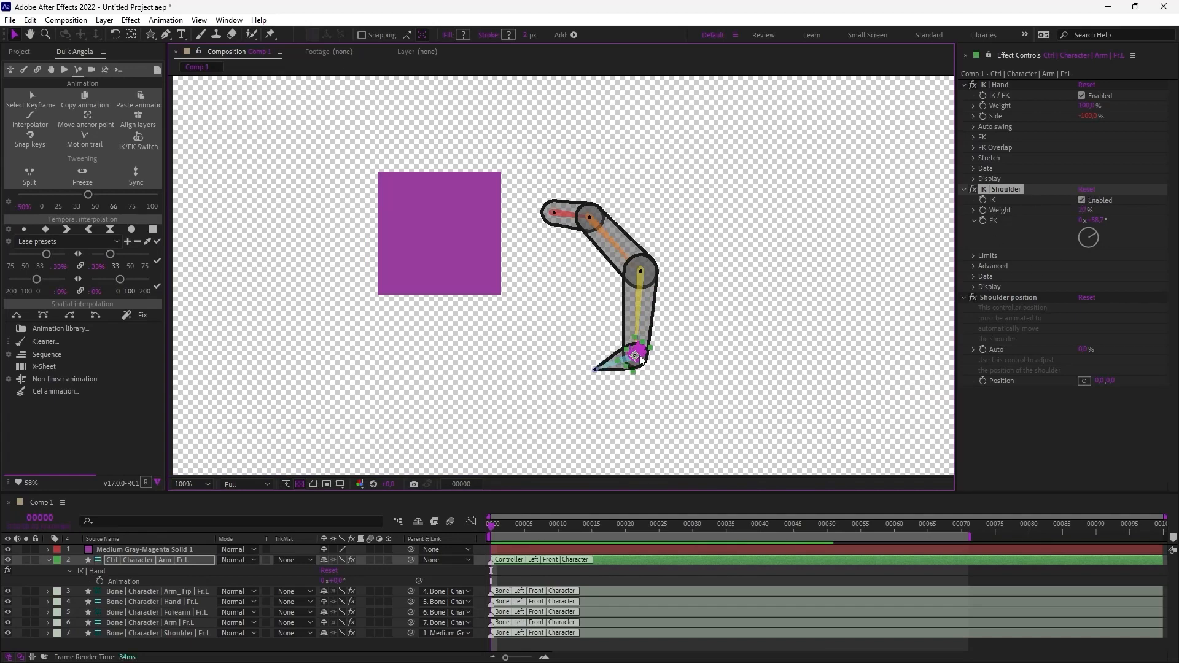
mouse_move(641, 359)
mouse_down()
mouse_move(656, 276)
mouse_move(592, 371)
mouse_move(510, 362)
mouse_move(594, 307)
mouse_move(655, 334)
mouse_move(671, 353)
mouse_move(652, 364)
mouse_up()
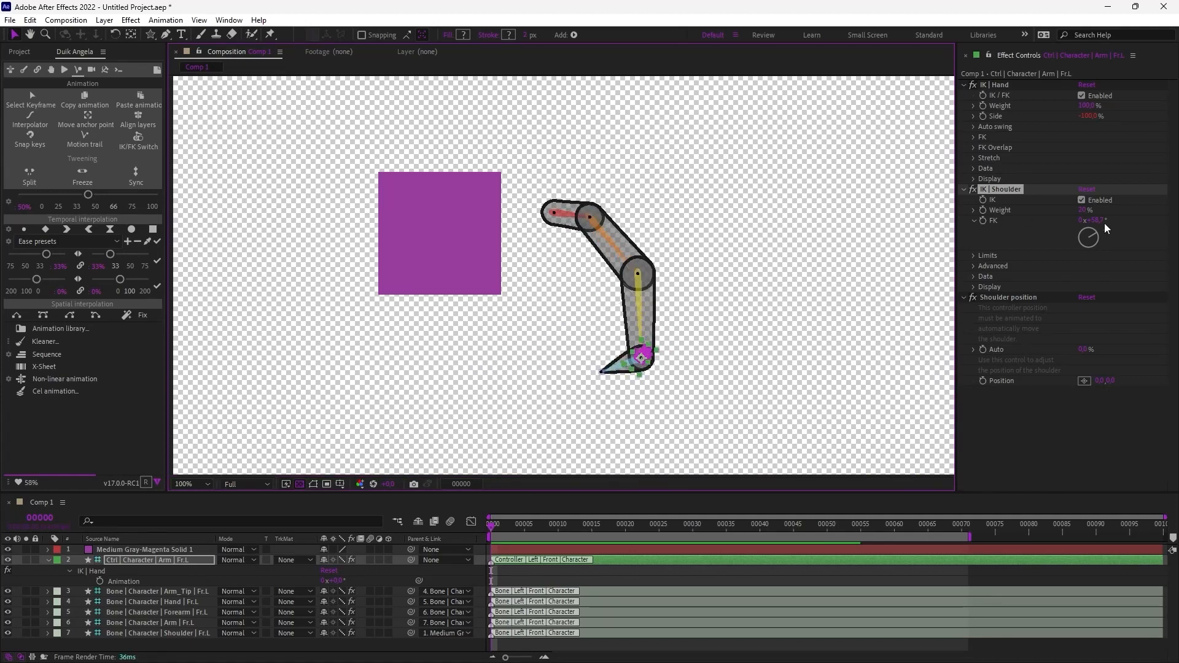
drag(1084, 210, 1091, 210)
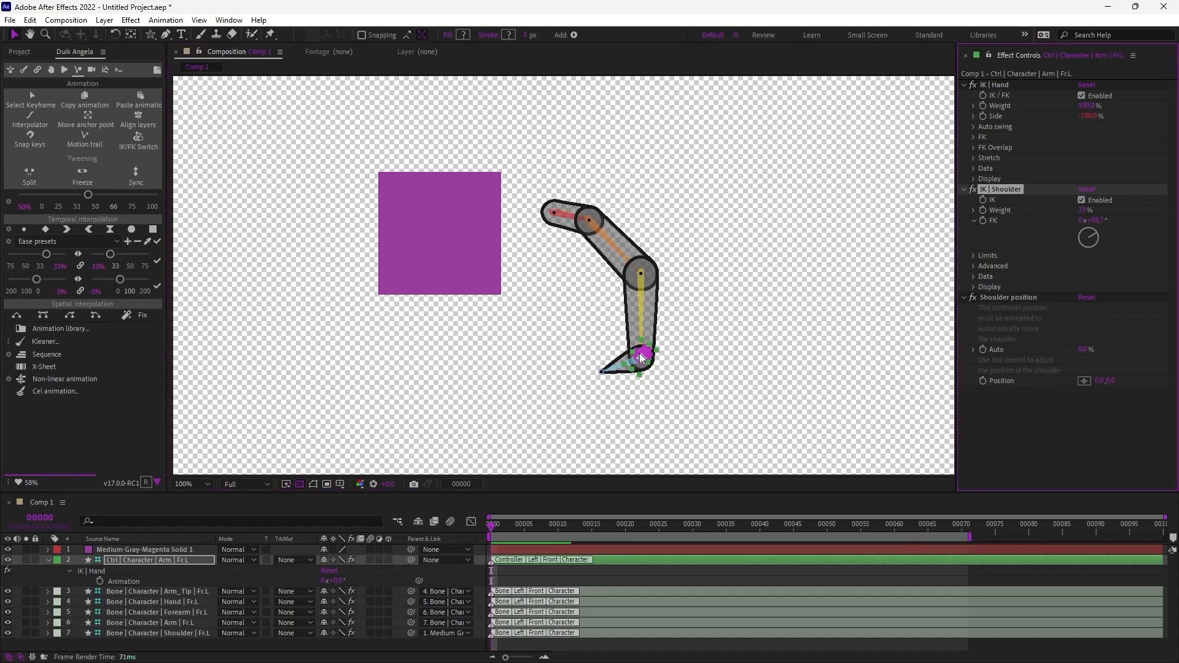
drag(641, 358, 603, 356)
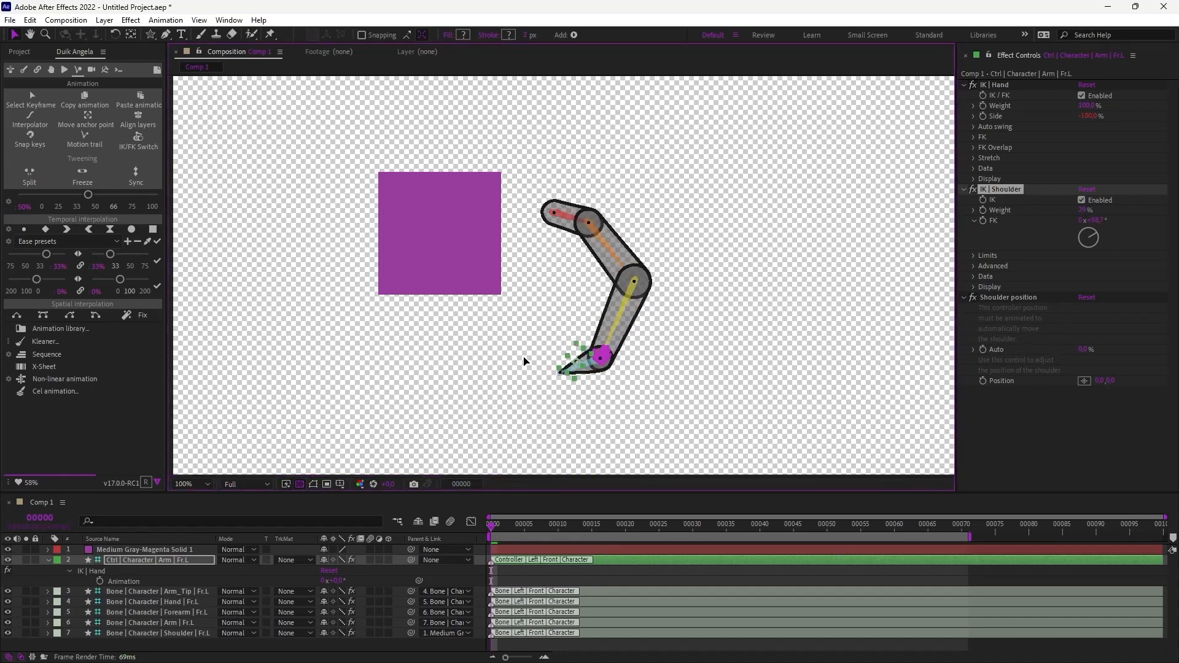
drag(526, 361, 619, 337)
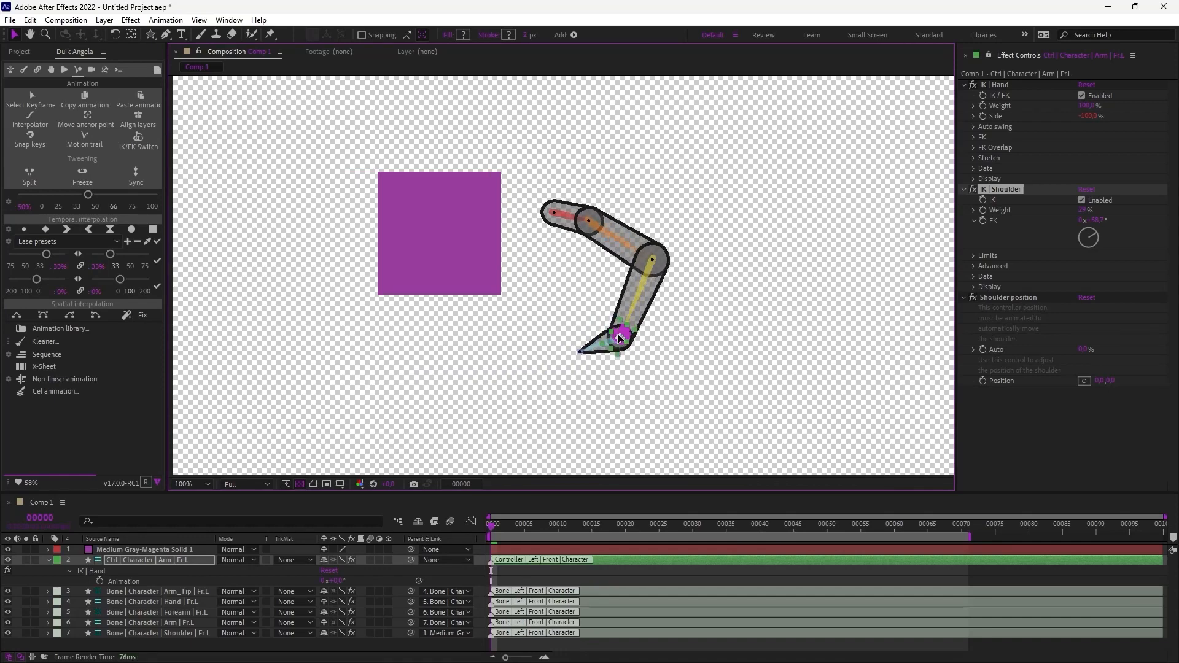
- Try rotating the shoulder through its FK value with shoulder IK temporarily disabled
drag(1094, 219, 1105, 222)
key(ctrl+z)
click(1098, 201)
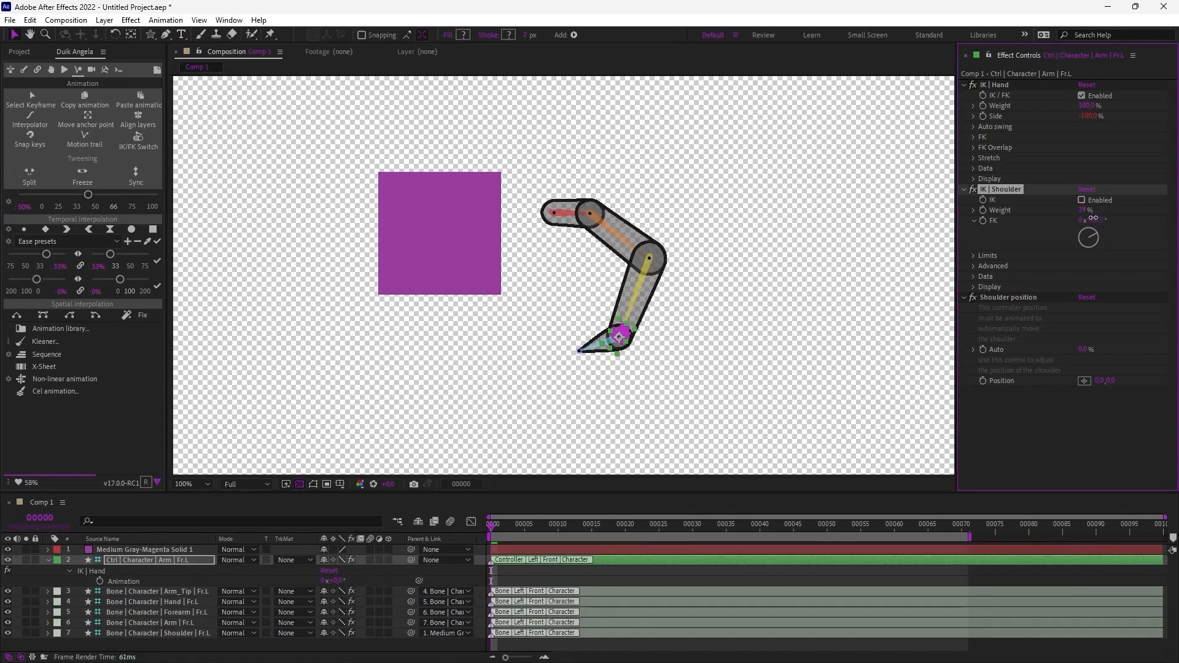
key(ctrl+z)
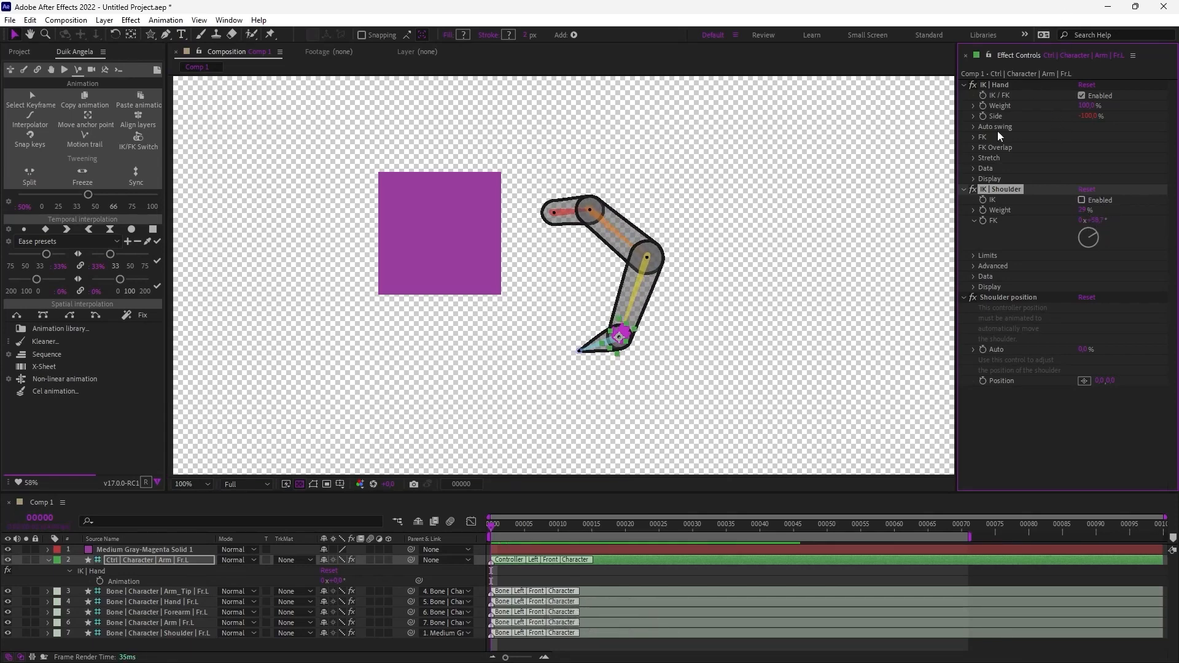
click(1082, 200)
- Draw the shoulder IK guides and narrow its Upper and Lower limits, adding Softness to them
click(973, 256)
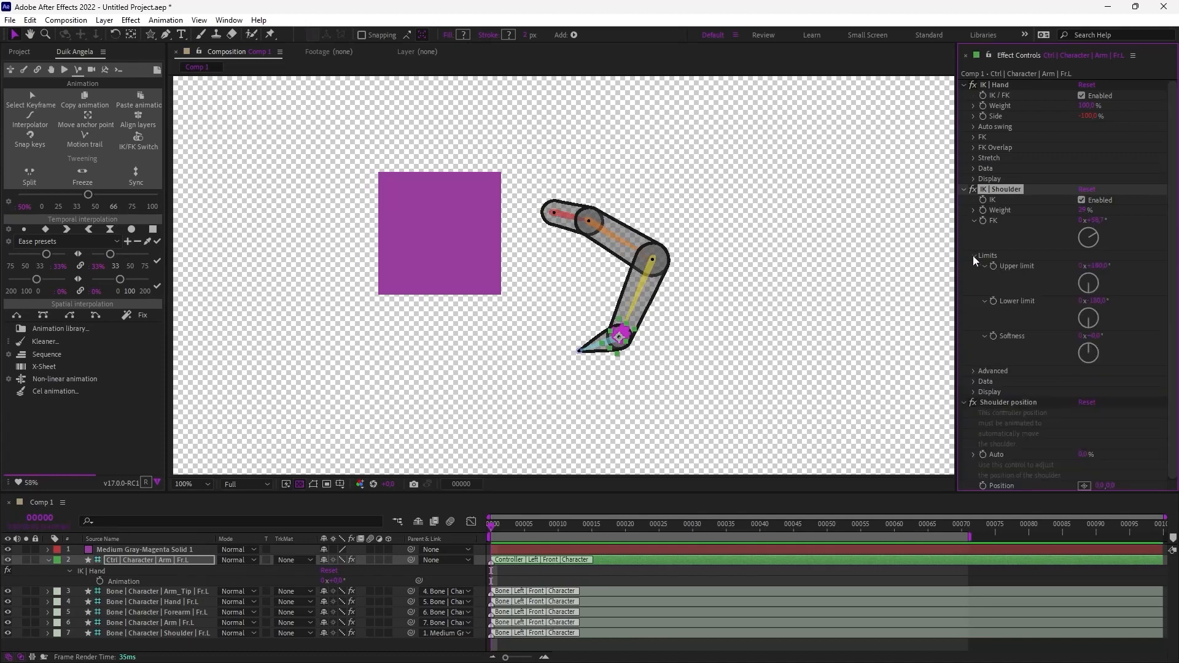
click(973, 393)
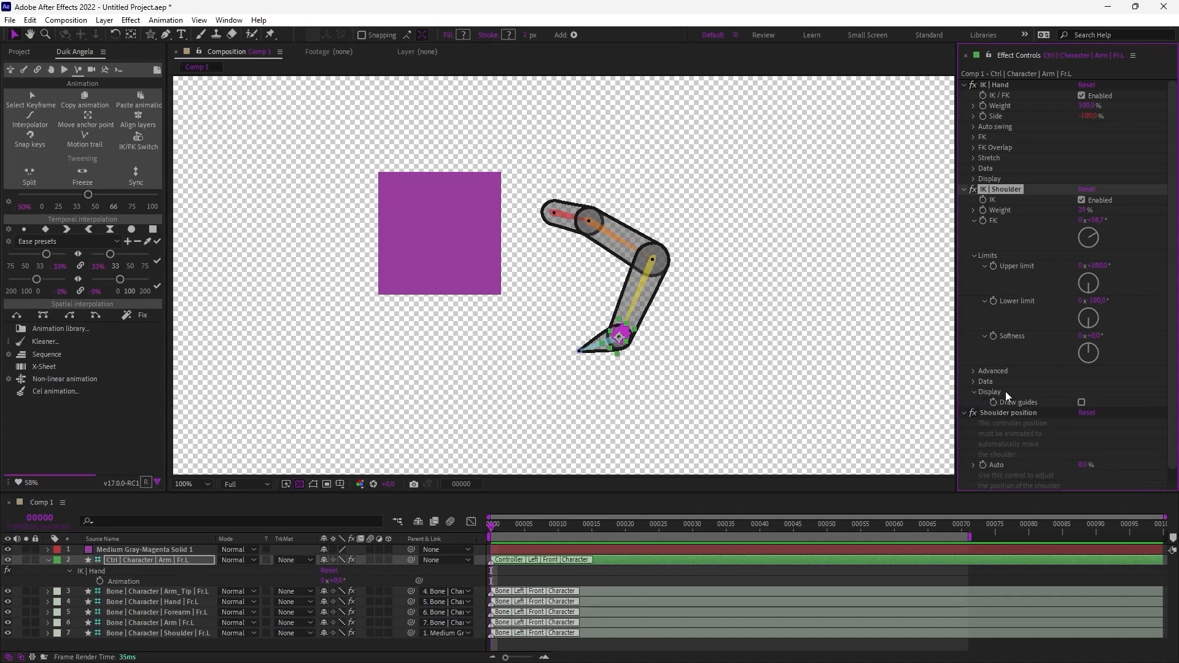
drag(1096, 266, 1063, 271)
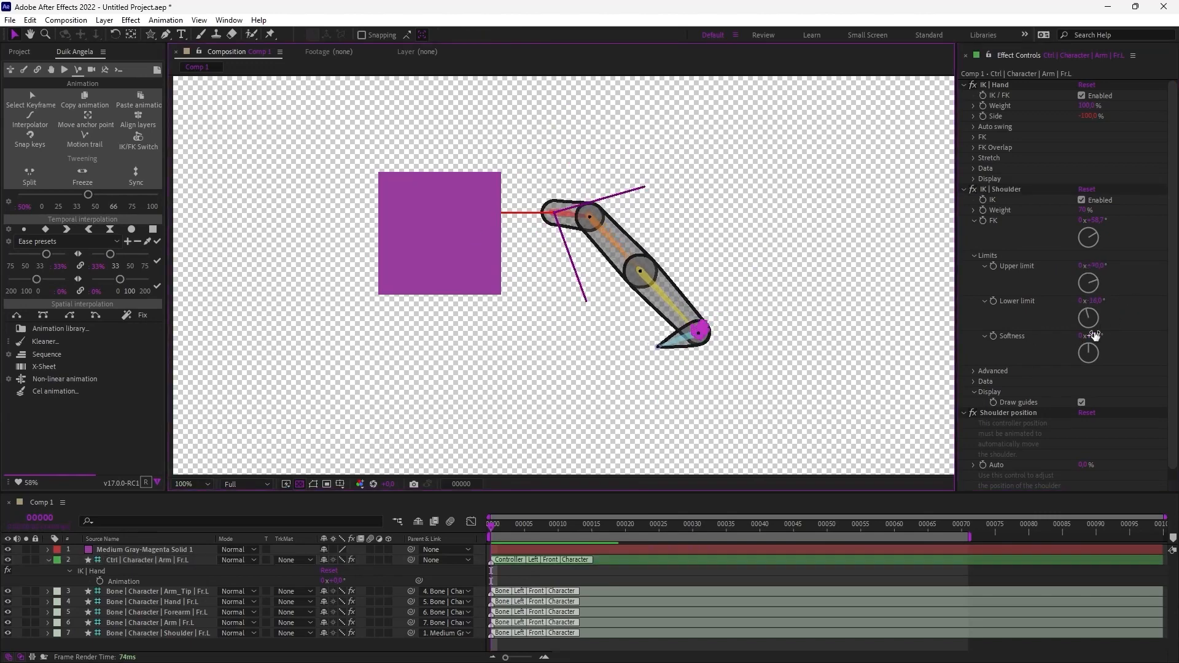
drag(1087, 336, 1110, 336)
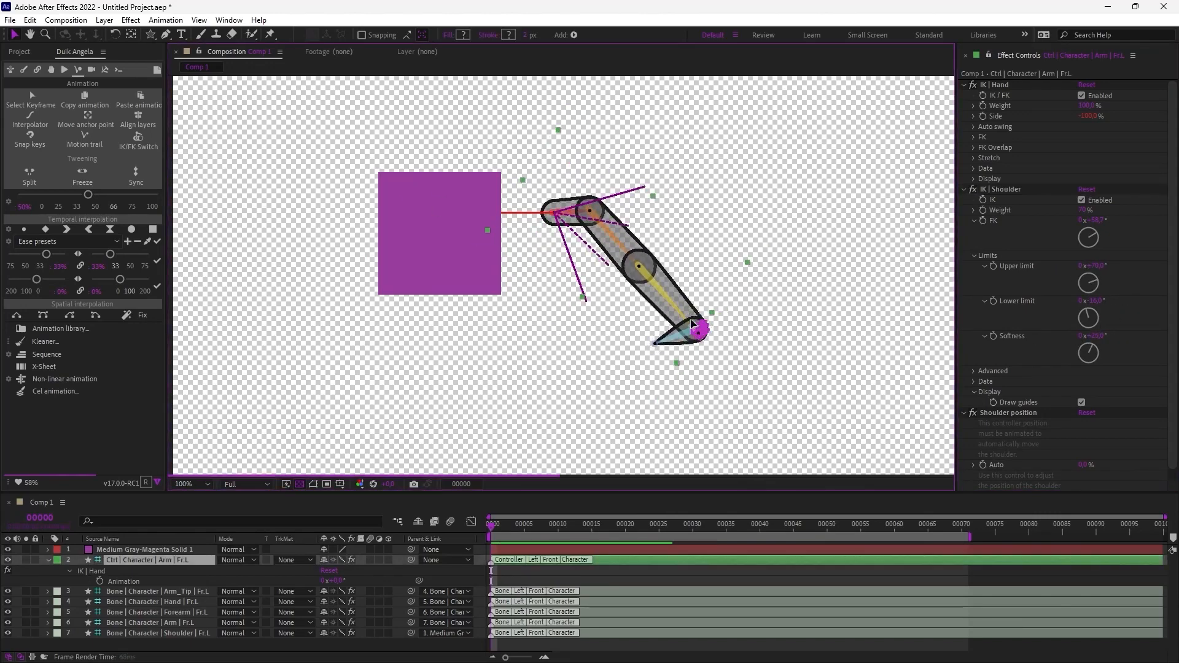
- Collapse the shoulder Limits, look through its Advanced and Data settings, and turn off Draw guides
click(974, 256)
click(974, 267)
click(974, 266)
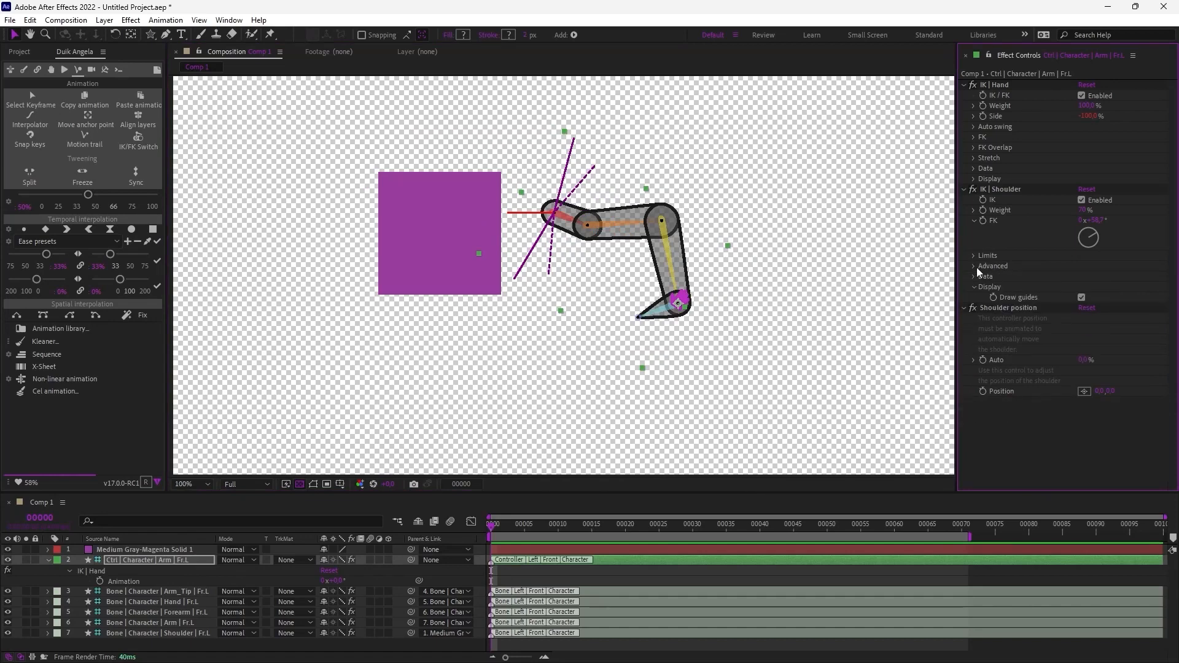
click(974, 276)
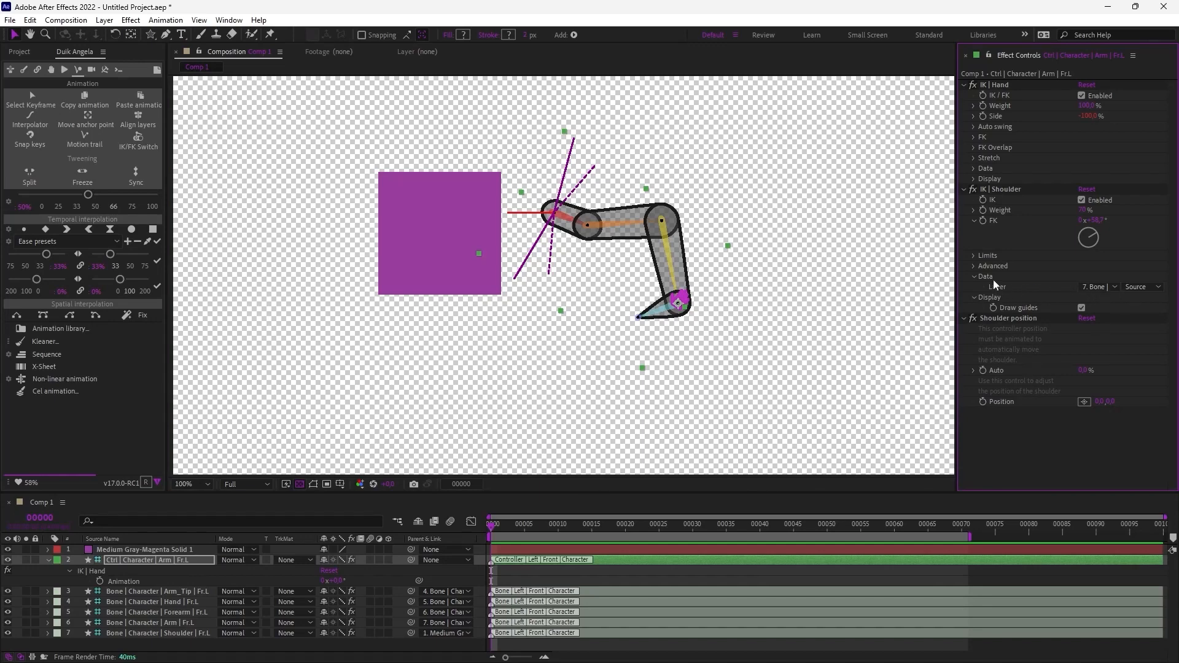
click(974, 276)
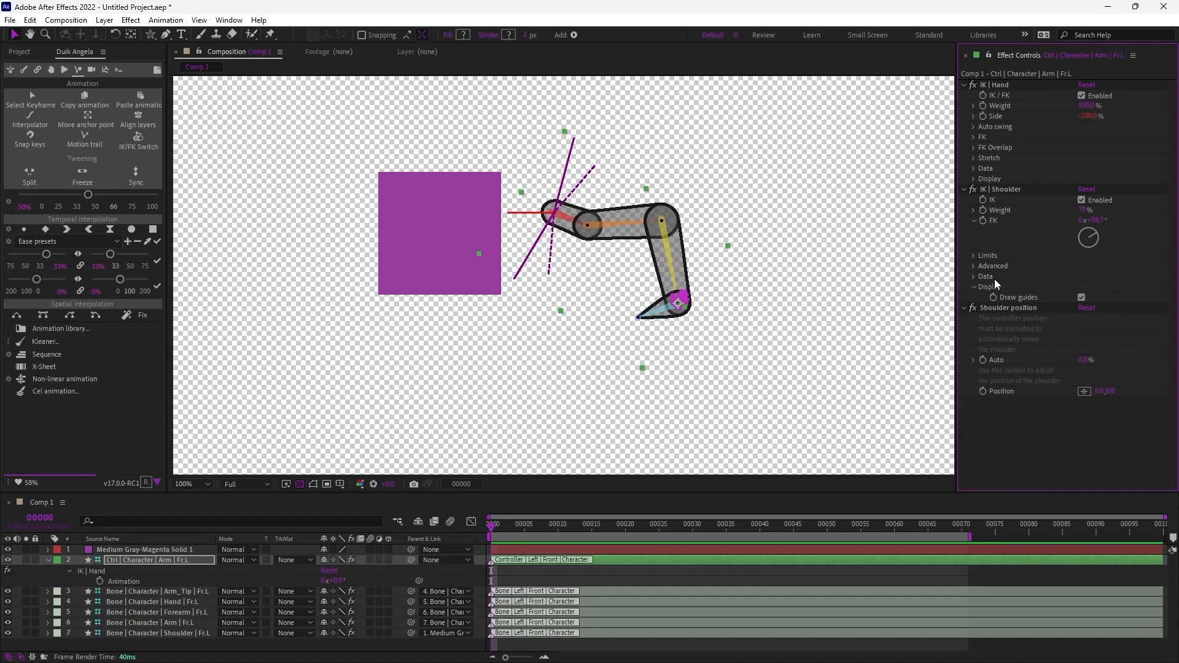
click(1082, 297)
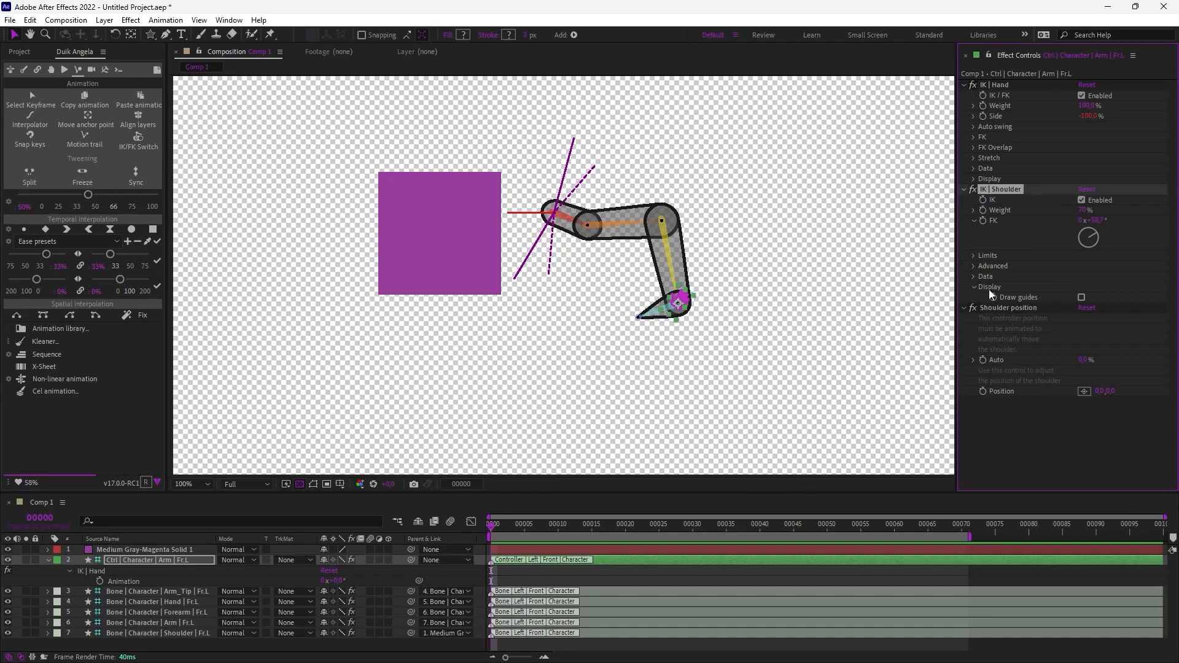
- Set the Shoulder position Auto to 34% and the shoulder FK rotation to about 30.7°, testing both with the hand controller
click(749, 311)
drag(686, 300, 637, 326)
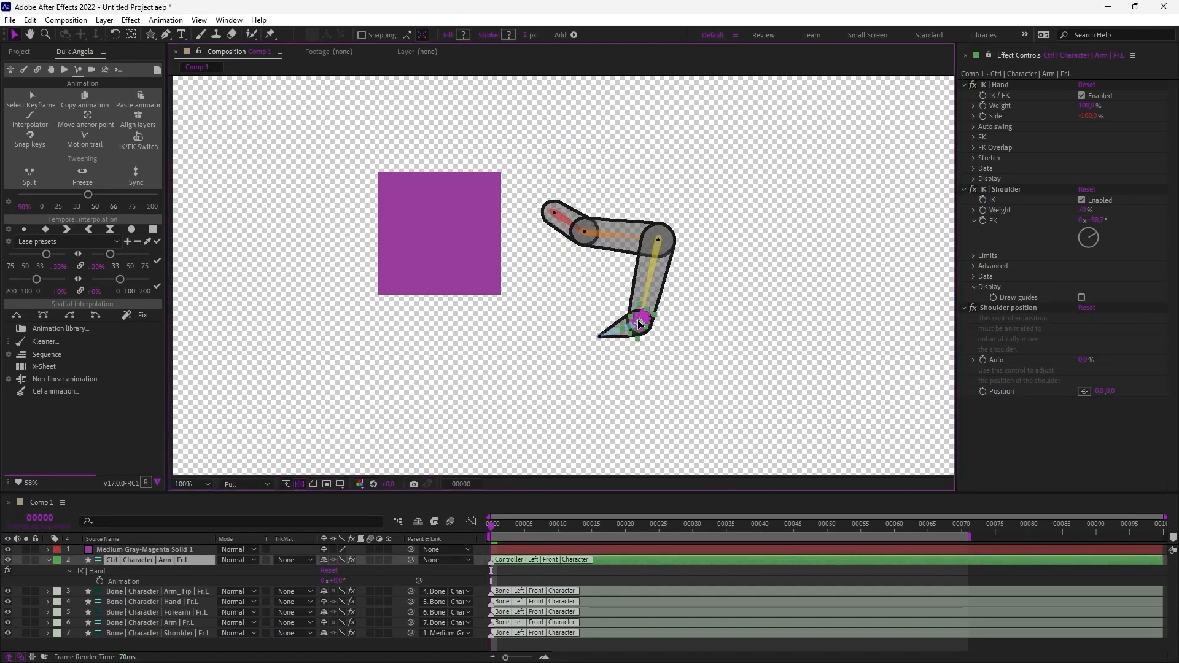
drag(1086, 360, 1092, 360)
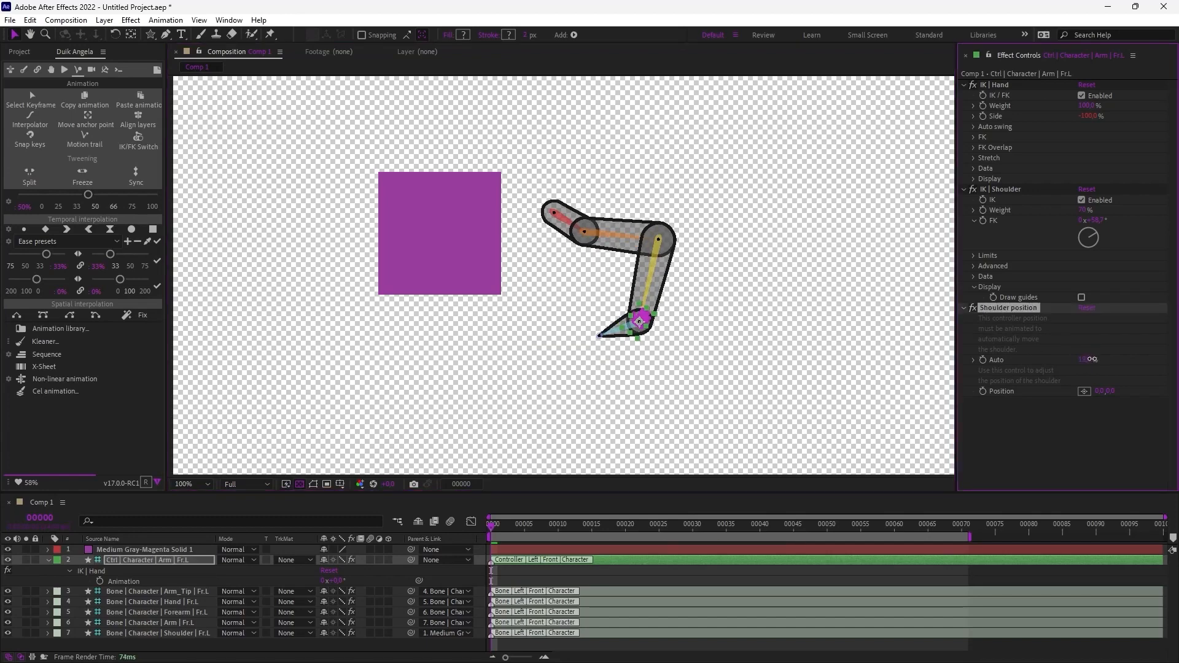
mouse_move(638, 322)
mouse_down()
mouse_move(642, 306)
mouse_move(643, 330)
mouse_up()
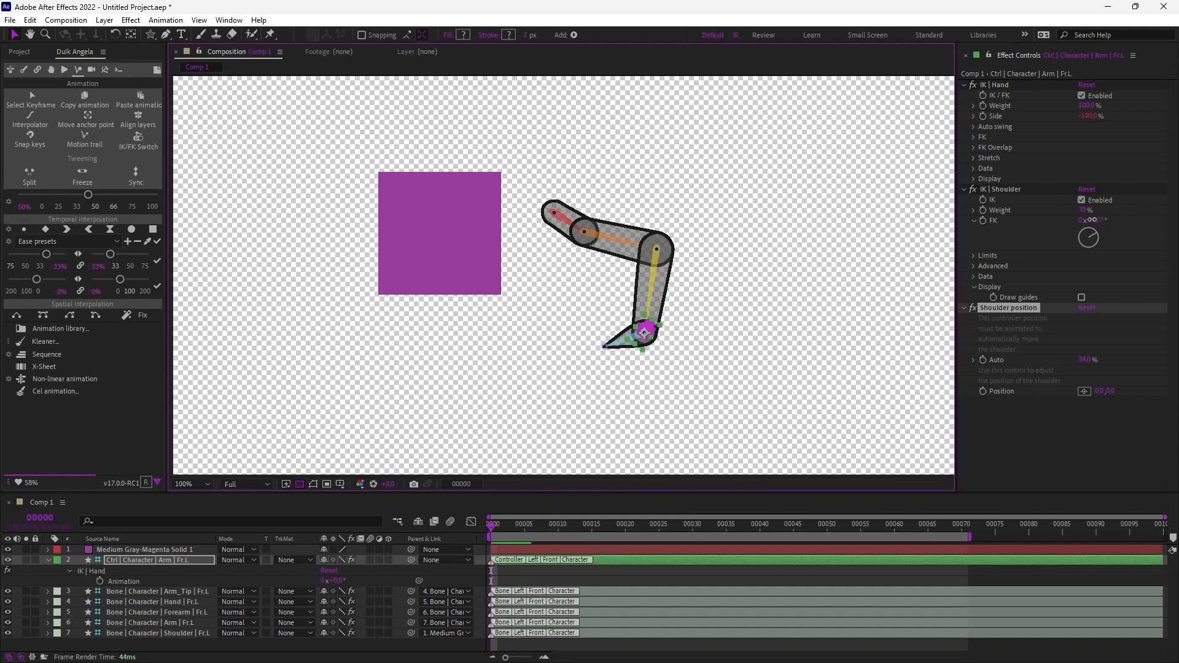
drag(1083, 210, 1071, 214)
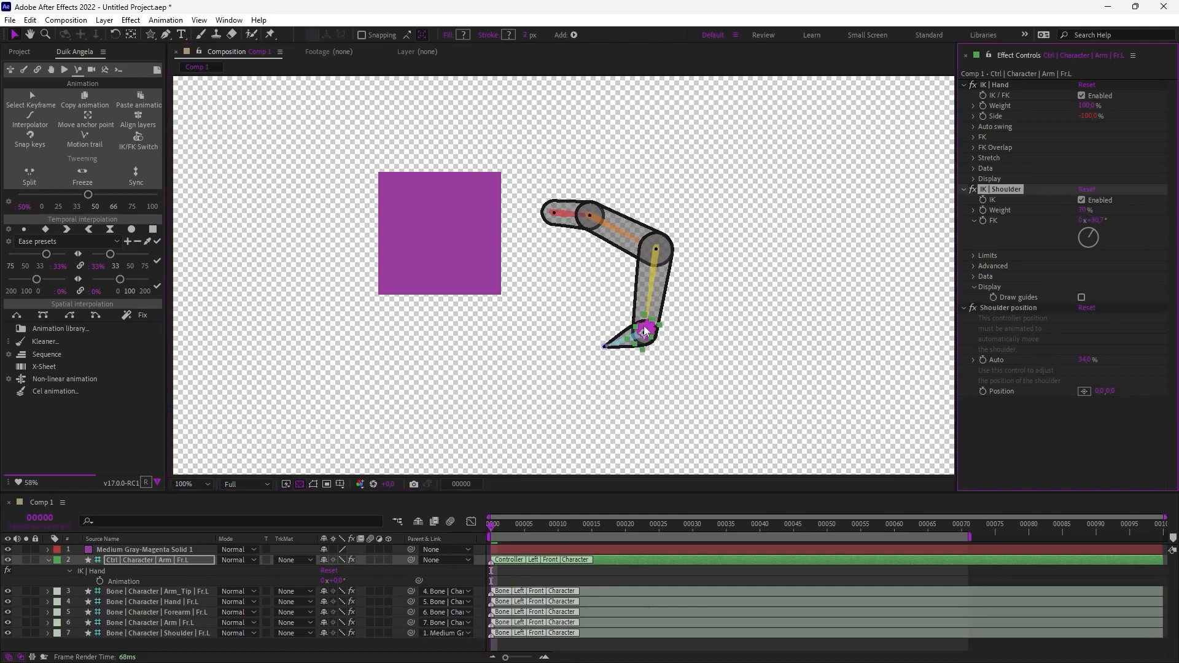
mouse_move(645, 332)
mouse_down()
mouse_move(633, 317)
mouse_move(621, 339)
mouse_move(637, 350)
mouse_up()
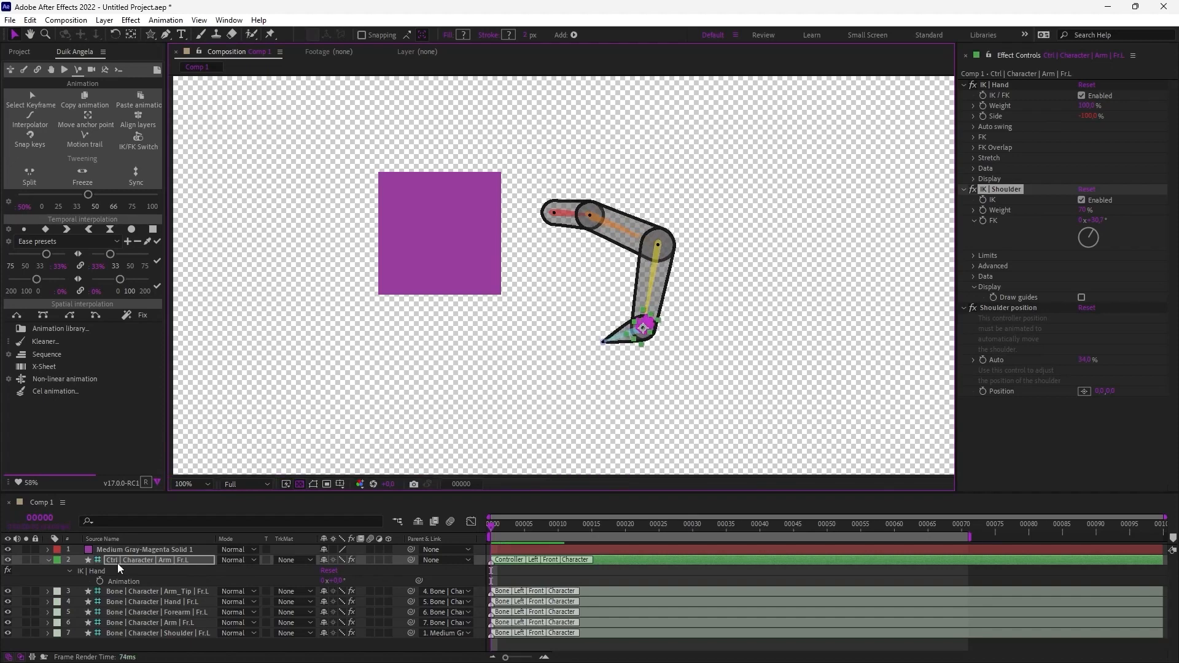
- Keyframe the arm controller's Position at frame 0 and move the hand to a new pose at frame 17
key(p)
click(89, 570)
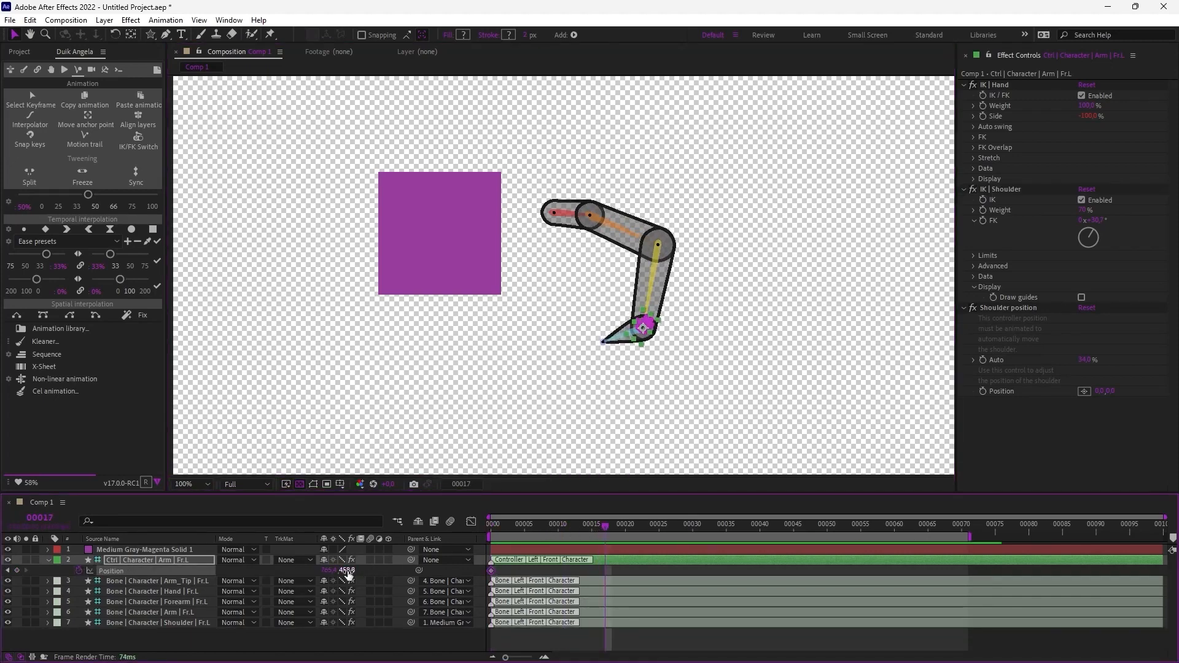
mouse_move(643, 332)
mouse_down()
mouse_move(644, 350)
mouse_move(666, 322)
mouse_move(613, 313)
mouse_move(588, 351)
mouse_move(599, 359)
mouse_move(661, 343)
mouse_up()
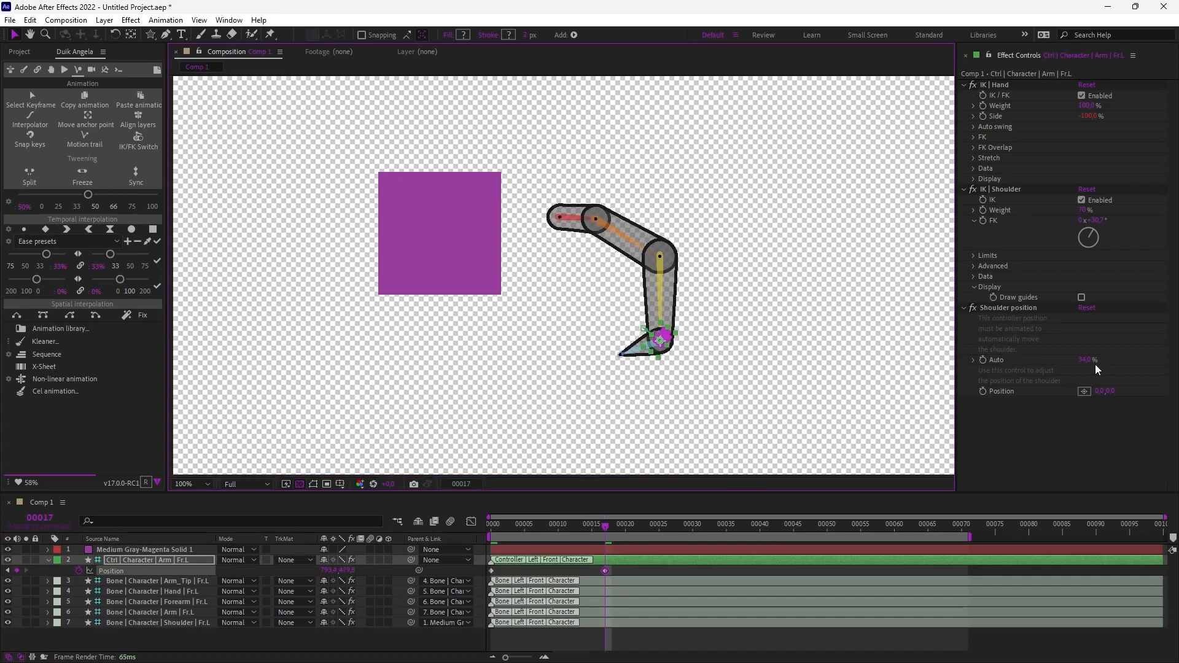
- Adjust the Shoulder position Auto amount, repose the hand at frame 17, and offset the shoulder's Position up and slightly left
drag(1086, 361, 1075, 361)
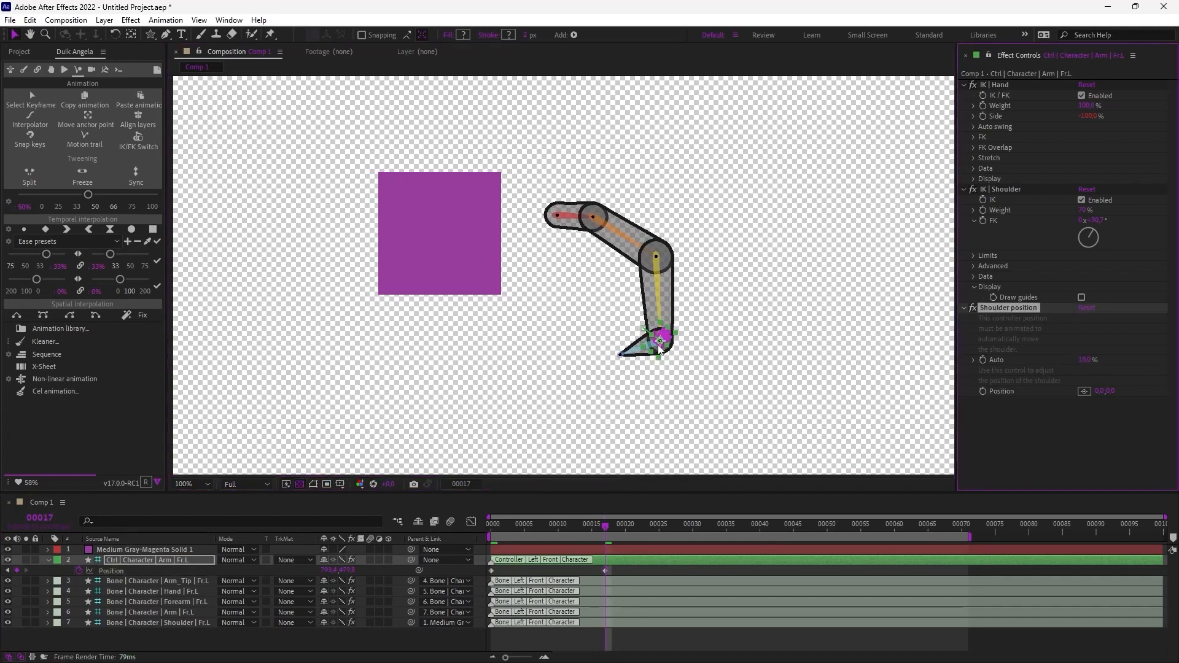
drag(661, 344, 623, 361)
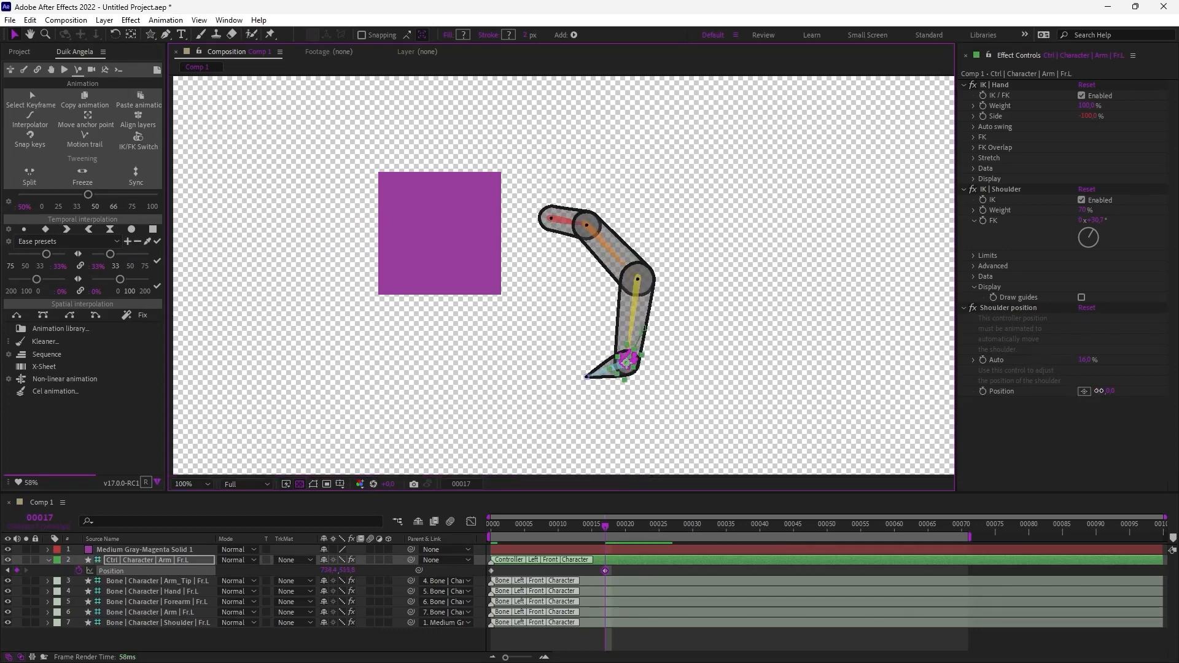
mouse_move(1110, 391)
mouse_down()
mouse_move(1085, 392)
mouse_move(1123, 392)
mouse_move(1097, 391)
mouse_up()
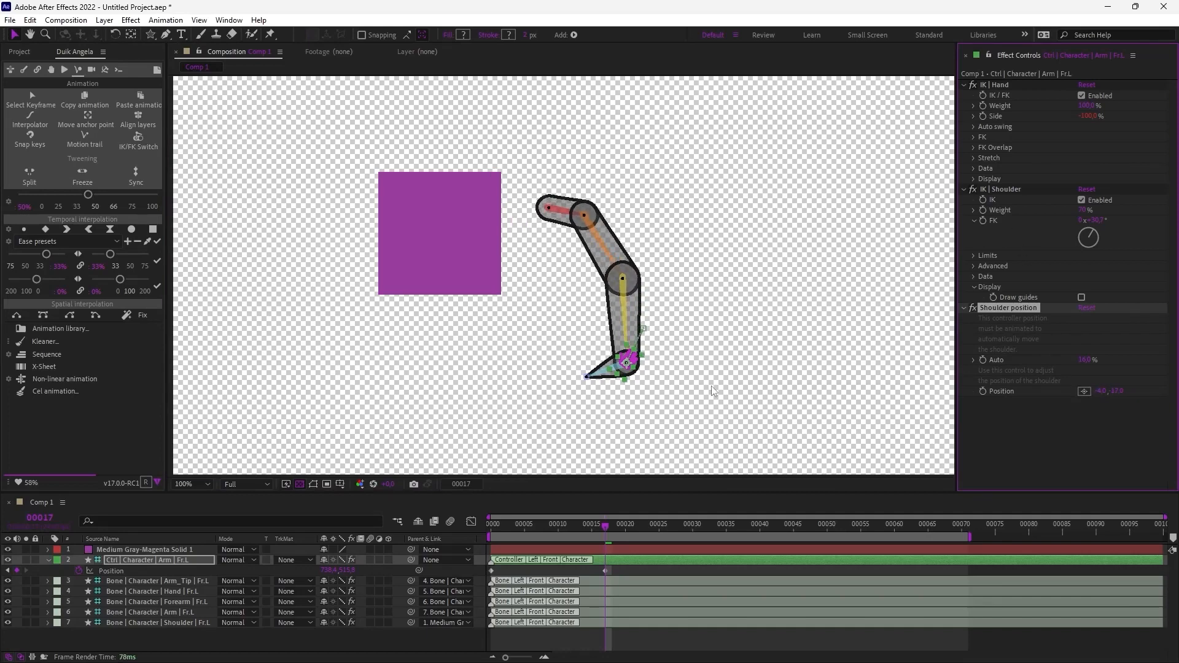
click(668, 367)
click(627, 367)
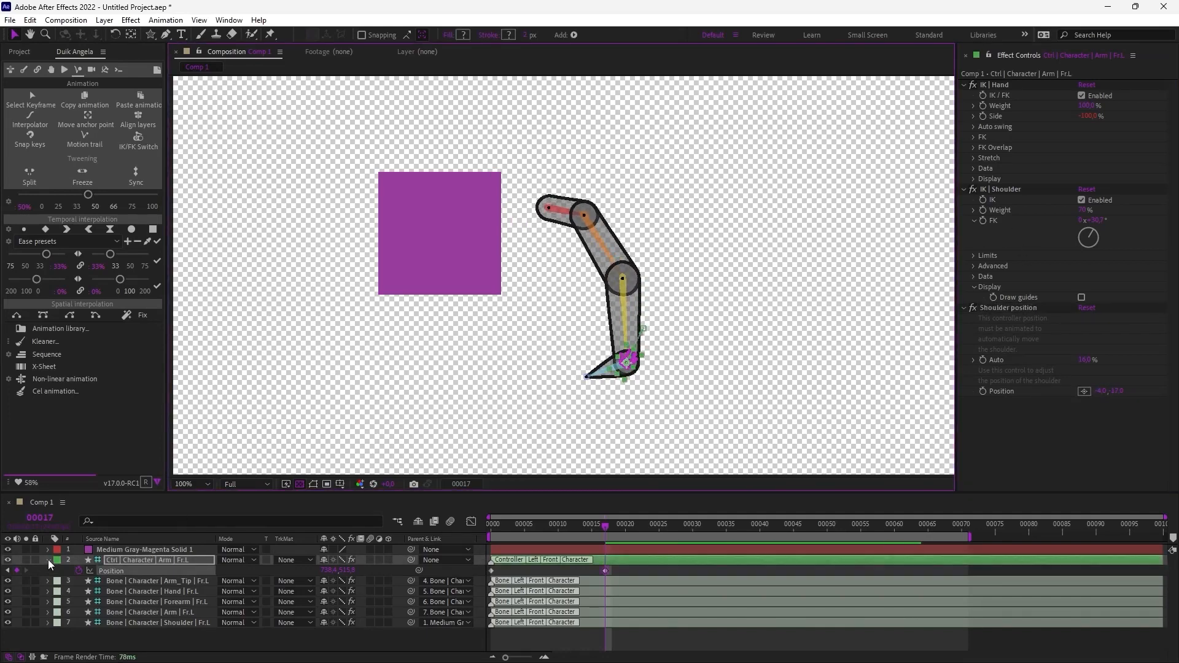
- Collapse the arm controller's Position row and test the hand by slightly moving and rotating its controller
click(48, 559)
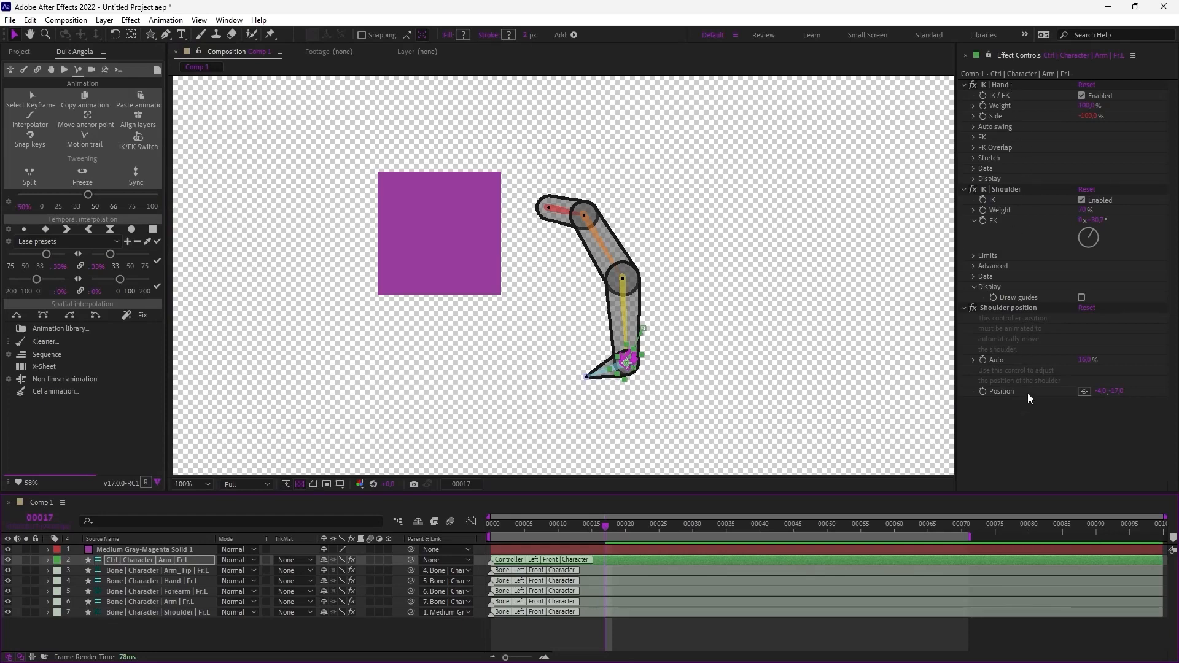
click(631, 352)
click(698, 385)
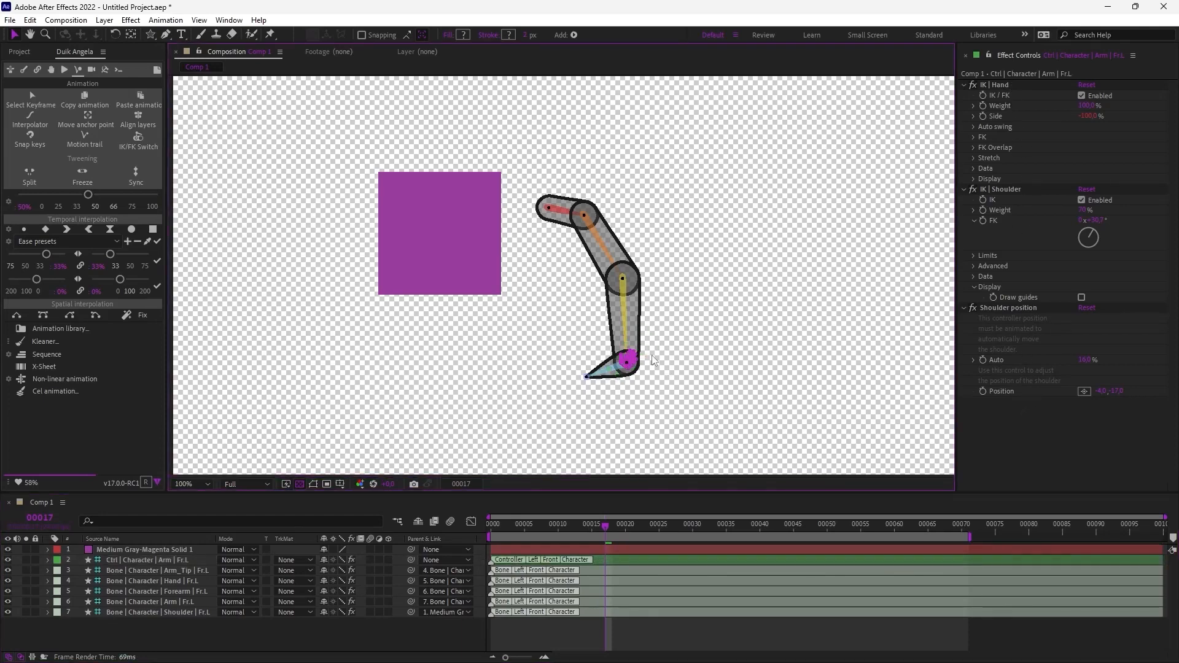
drag(620, 363, 638, 349)
click(640, 355)
key(w)
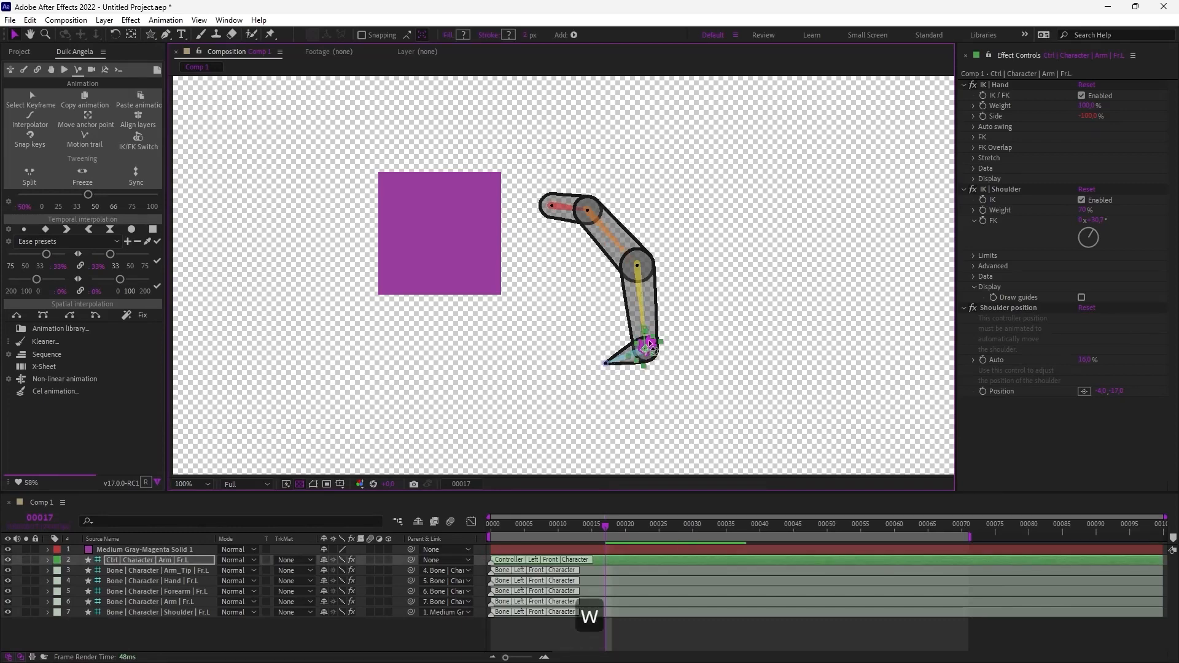
mouse_move(653, 344)
mouse_down()
mouse_move(633, 319)
mouse_move(640, 342)
mouse_move(652, 329)
mouse_move(661, 344)
mouse_move(645, 338)
mouse_move(646, 347)
mouse_up()
key(v)
click(721, 362)
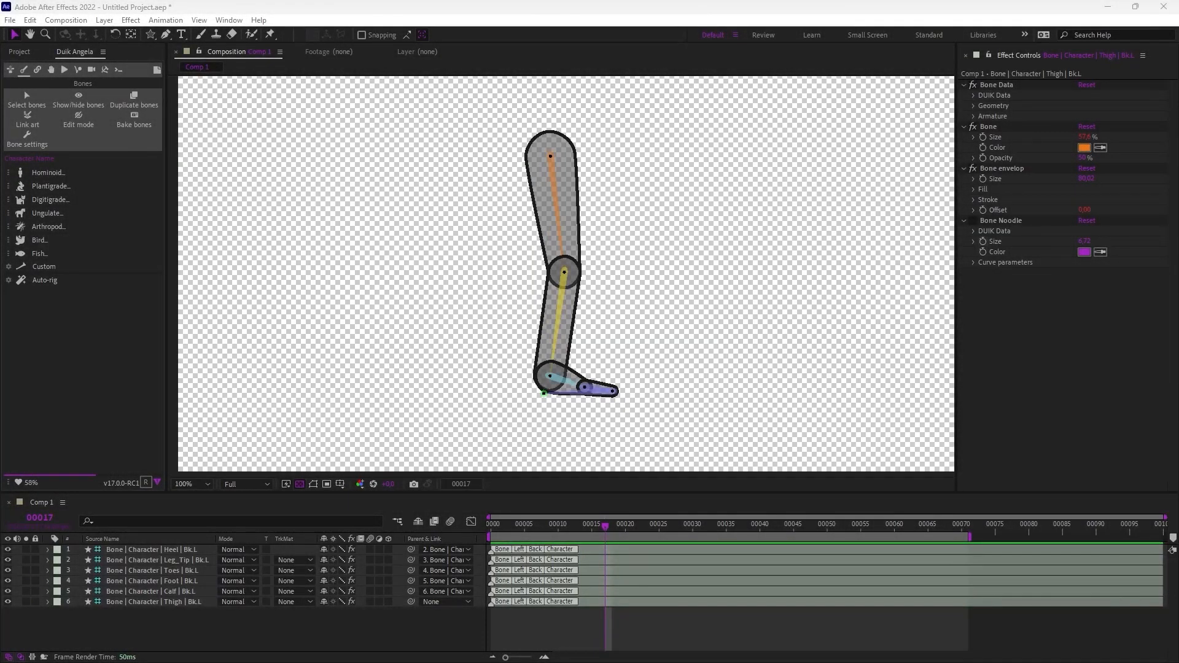
- Auto-rig all the left back leg bones with the layer controls hidden
drag(430, 108, 736, 438)
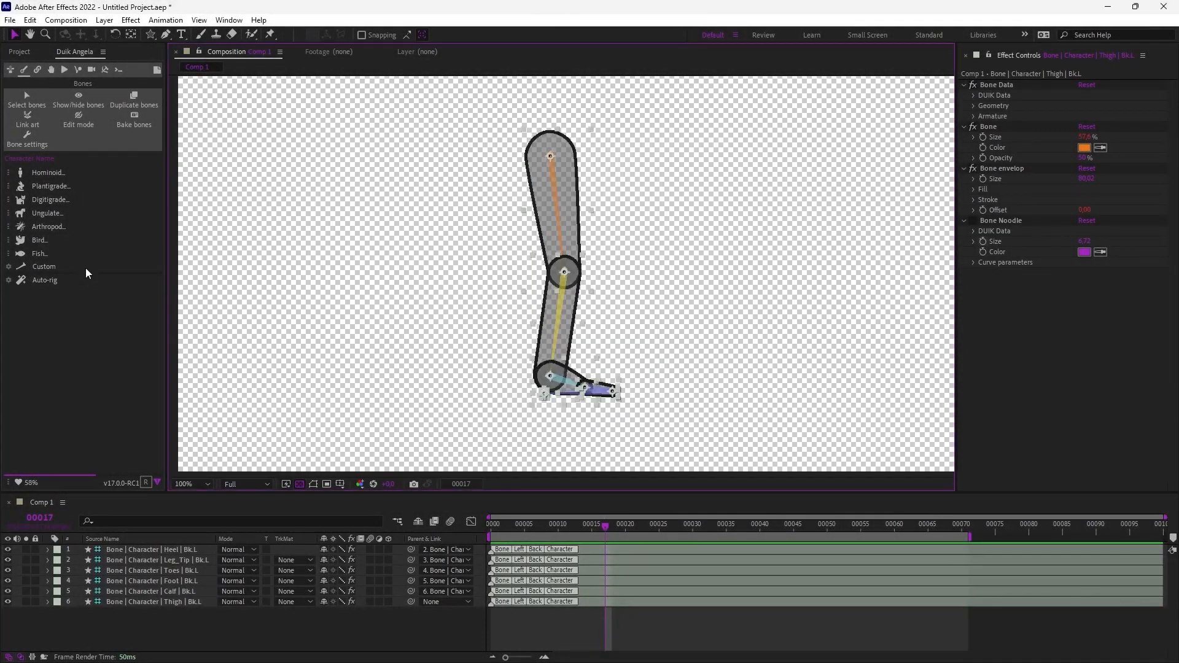
click(46, 280)
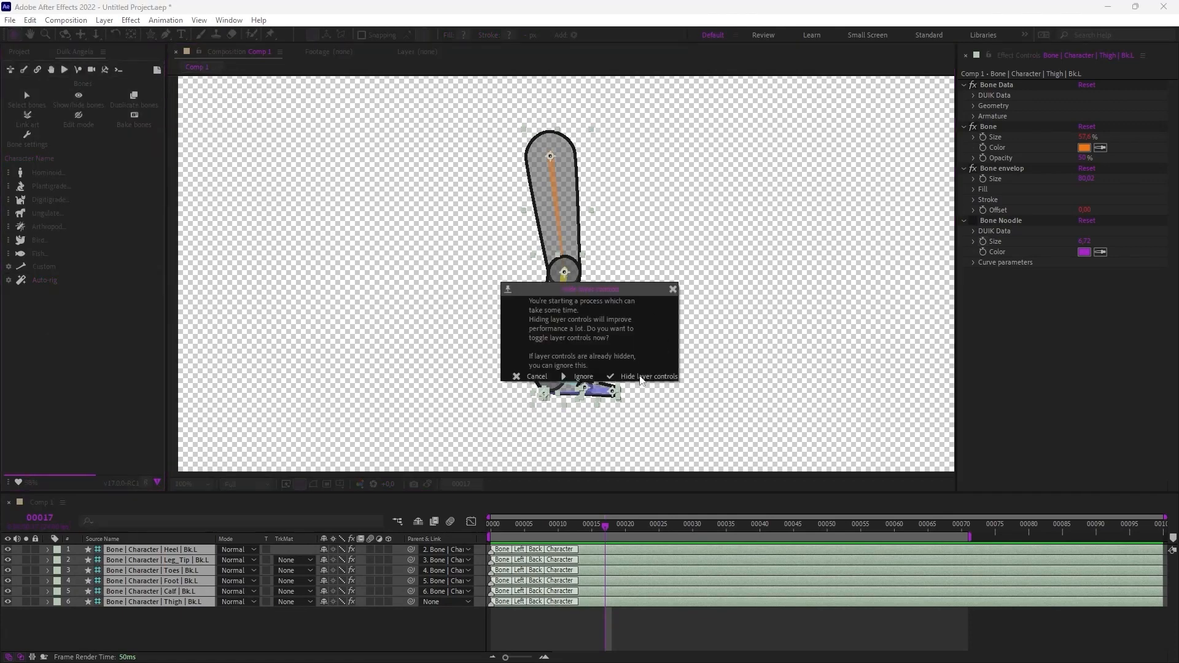
click(641, 377)
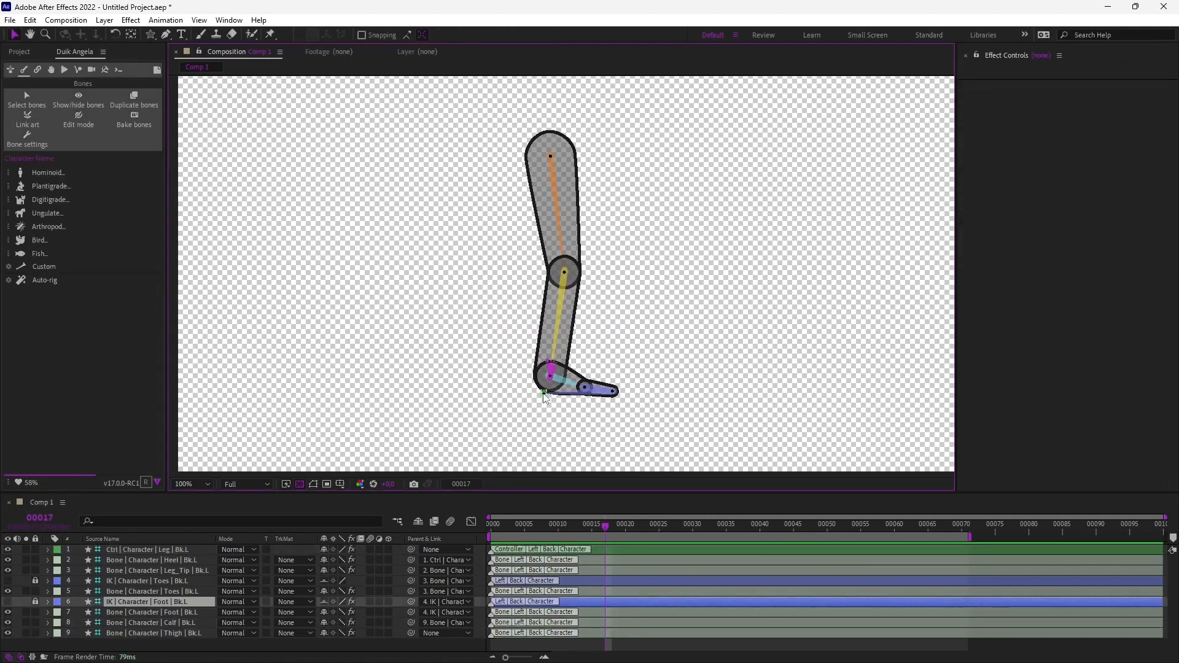
- Try moving the foot with the leg controller, undo the moves, and try an IK Side of about -90%
click(614, 391)
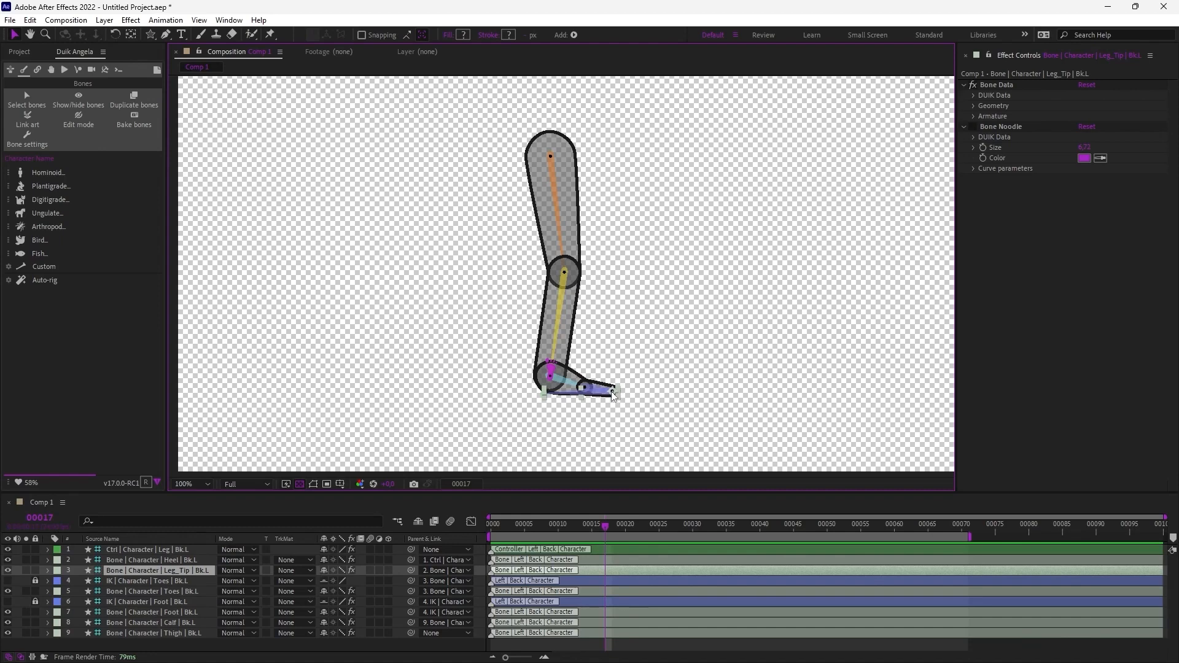
click(551, 368)
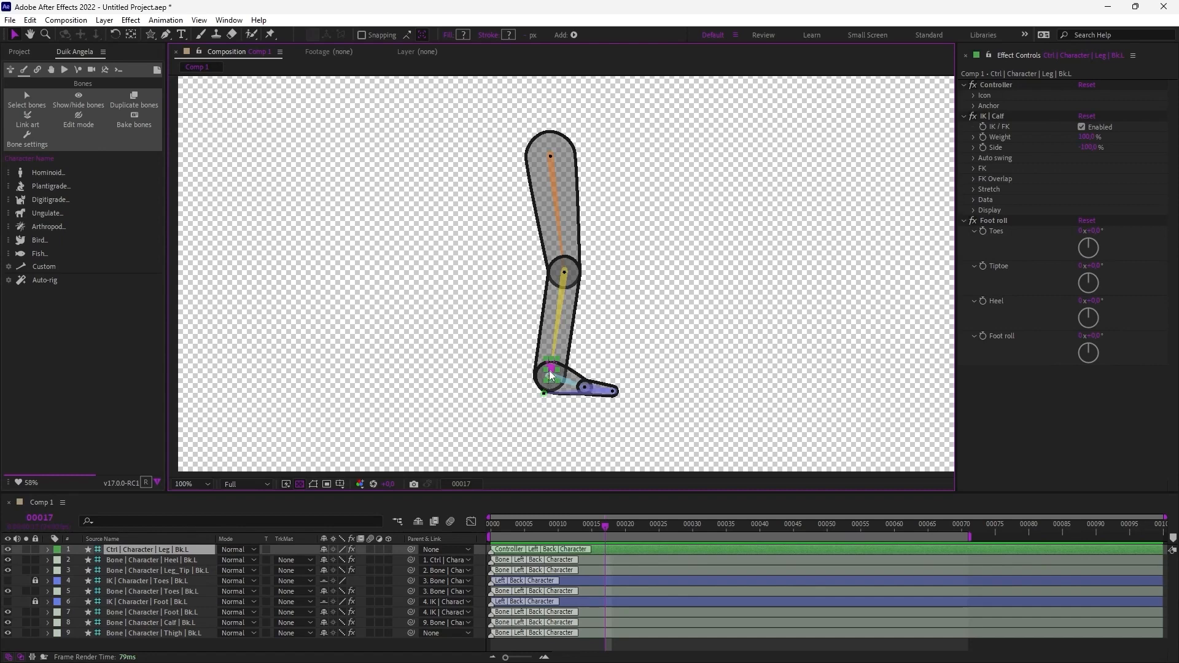
drag(551, 376, 557, 339)
key(ctrl+z)
drag(554, 376, 535, 362)
key(ctrl+z)
drag(1095, 150, 1096, 145)
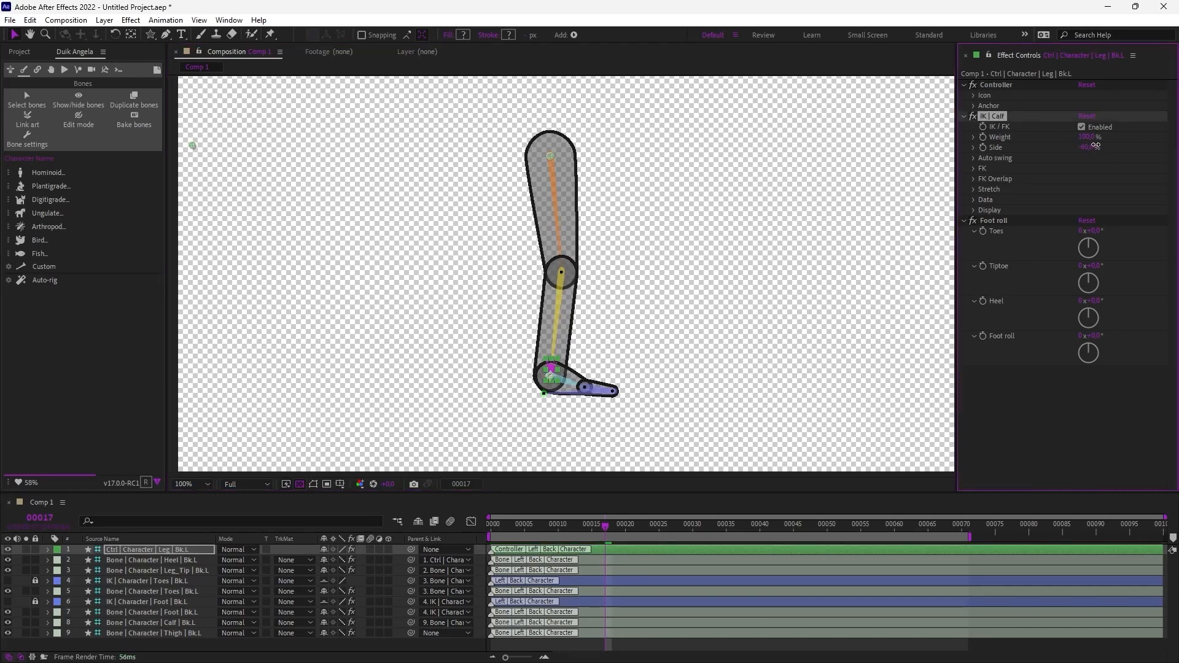
click(551, 377)
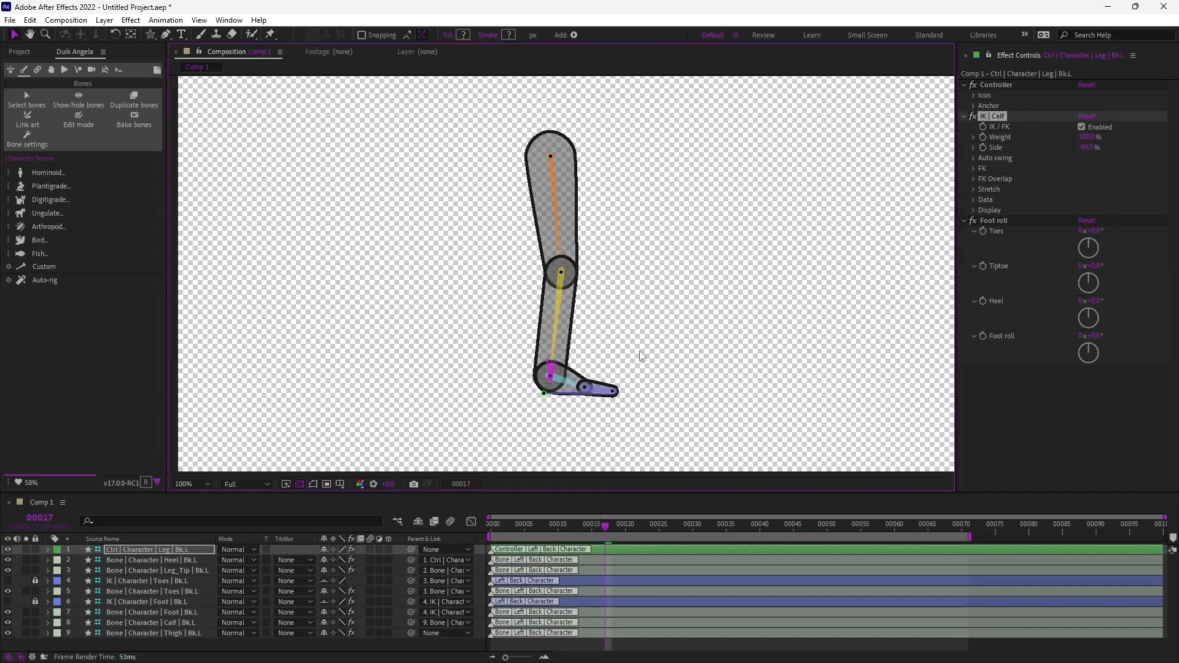
- Offset the leg controller's icon Position to about -73 horizontally, beside the foot, and collapse the Controller settings
drag(551, 370, 532, 319)
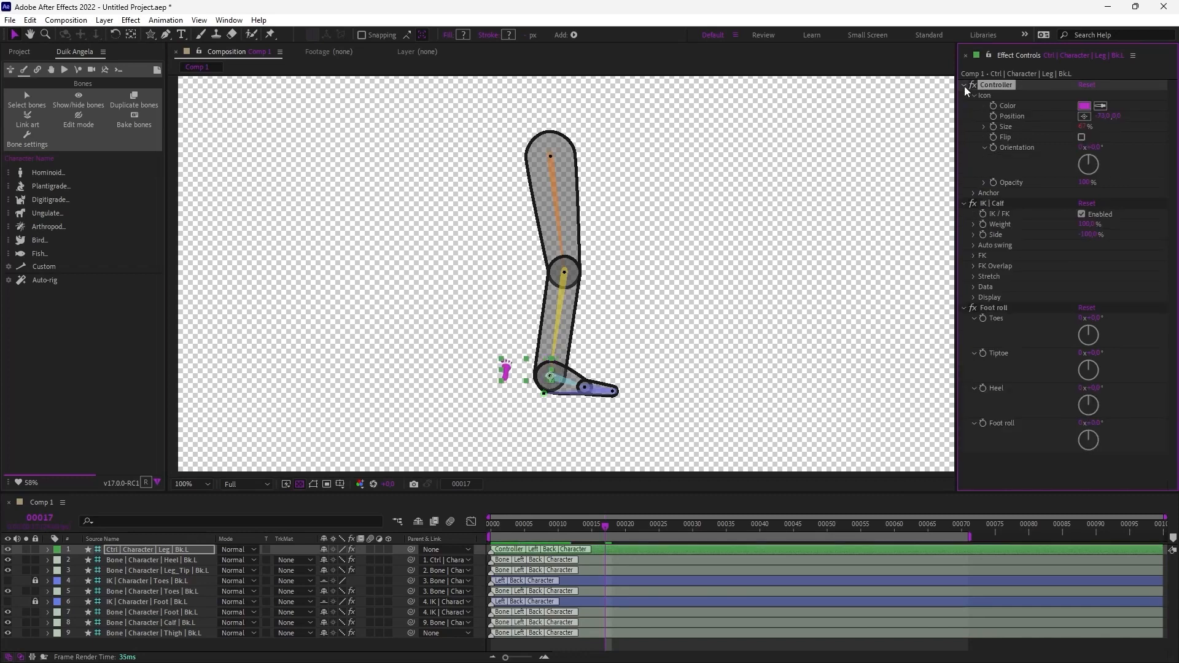
click(965, 84)
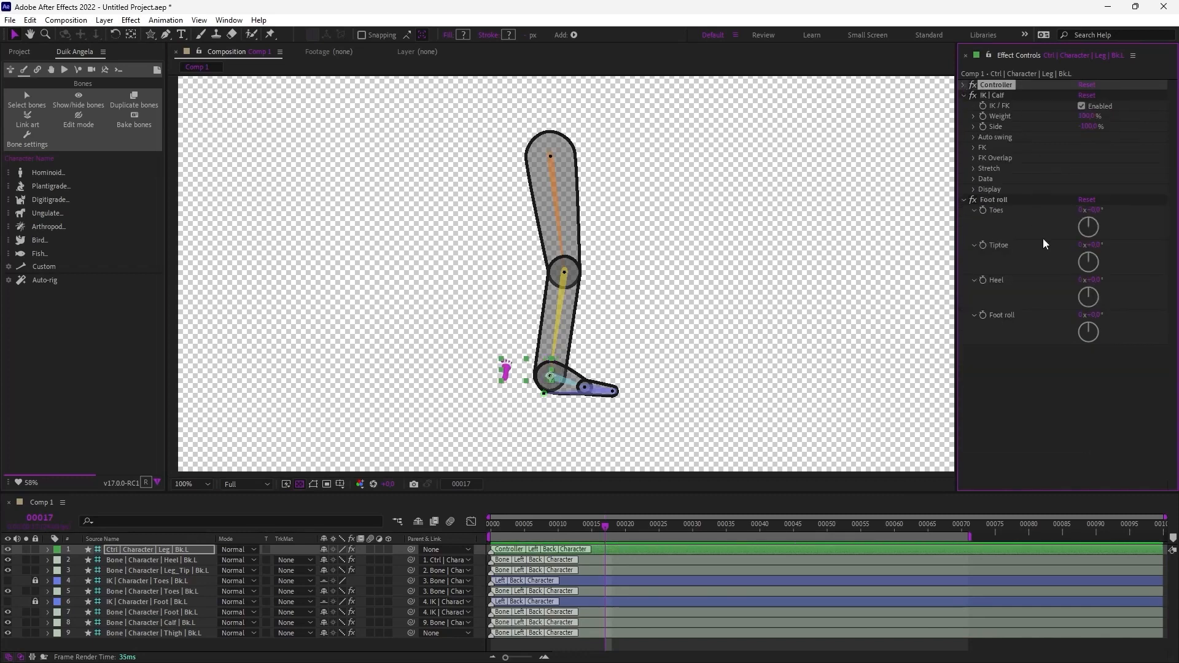
- Try the Foot roll, Heel, Tiptoe and Toes rotations on the foot and undo the changes
mouse_move(1097, 317)
mouse_down()
mouse_move(1130, 310)
mouse_move(1118, 313)
mouse_up()
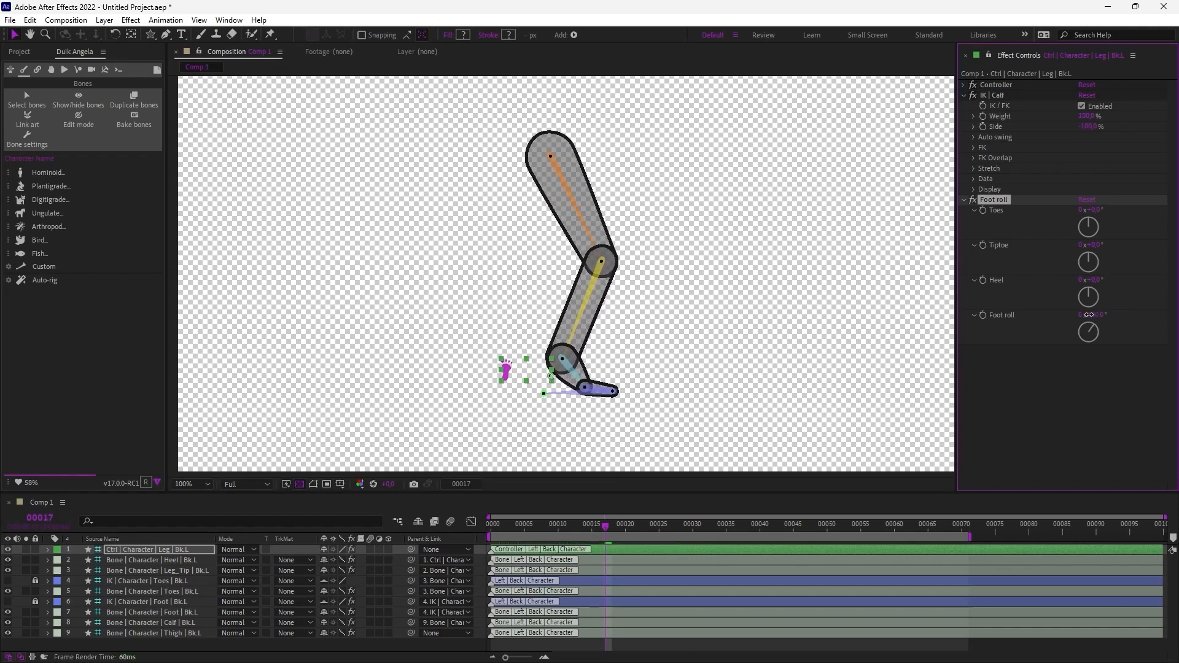
drag(1077, 317, 1073, 318)
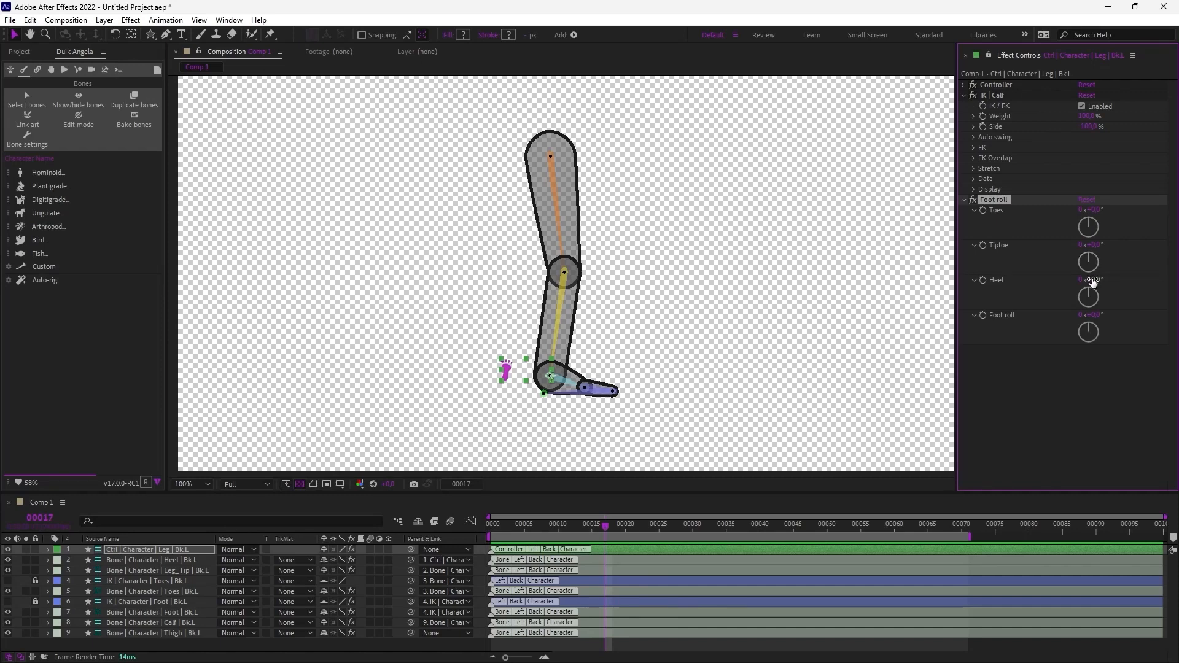
drag(1081, 282, 1108, 280)
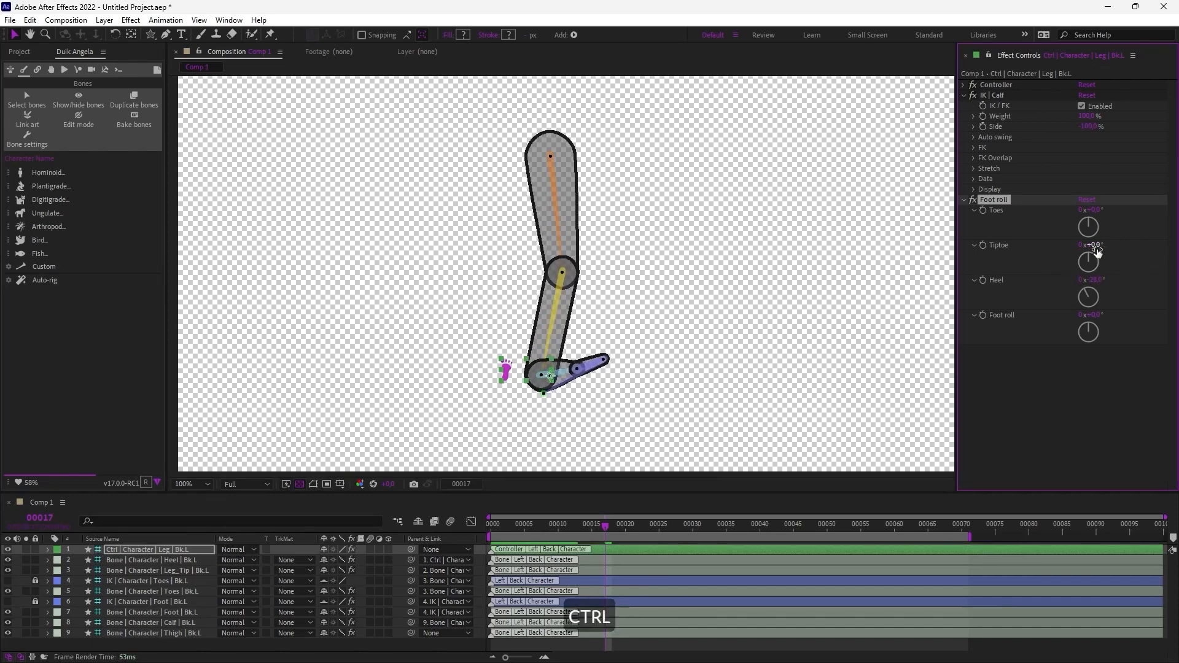
key(ctrl+z)
drag(1093, 246, 1078, 210)
key(ctrl+z)
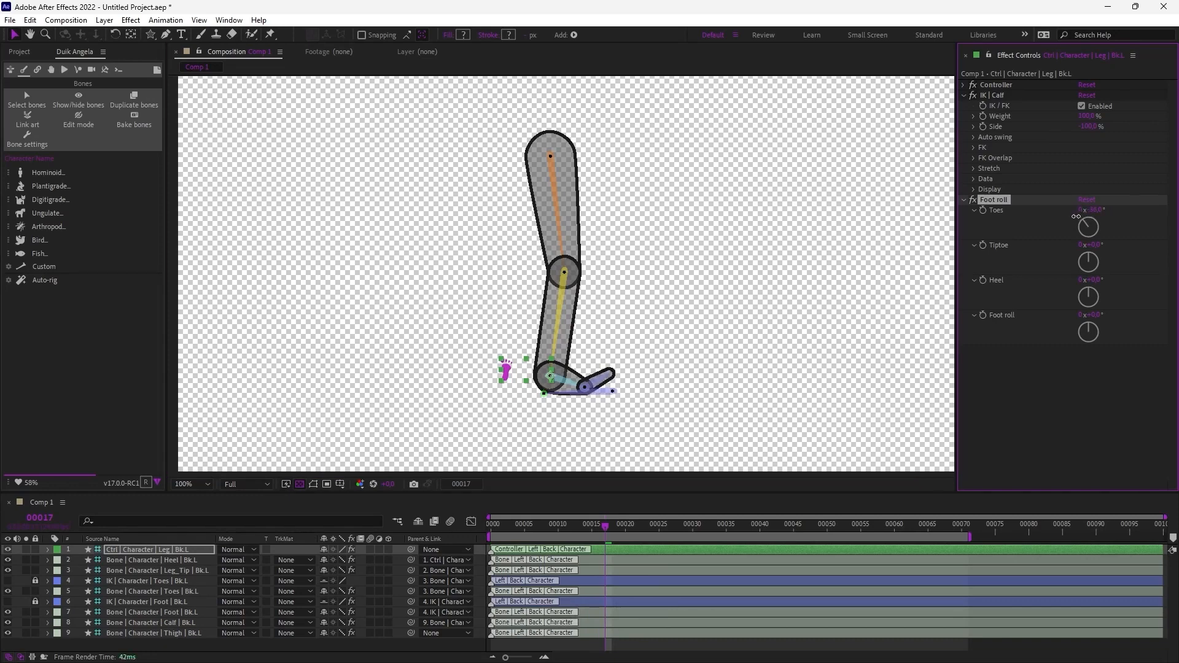
key(ctrl+z)
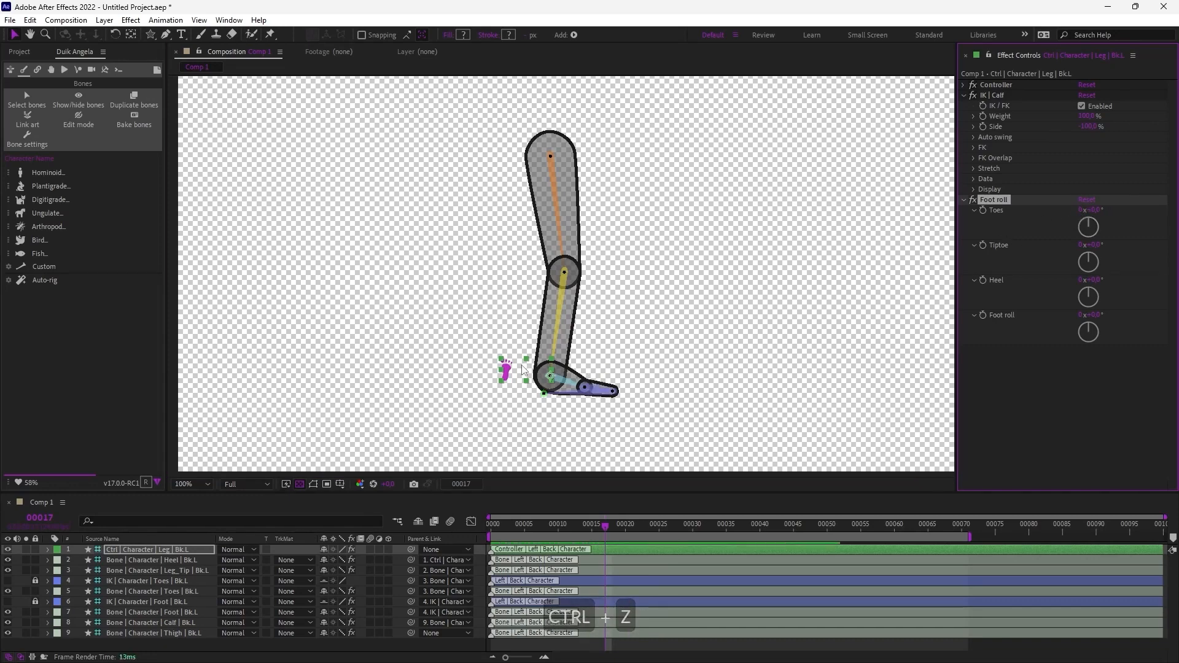
- Try rotating the foot with the leg controller, undo the rotation, and raise the foot slightly to bend the knee
key(w)
drag(499, 376, 502, 322)
key(ctrl+z)
key(v)
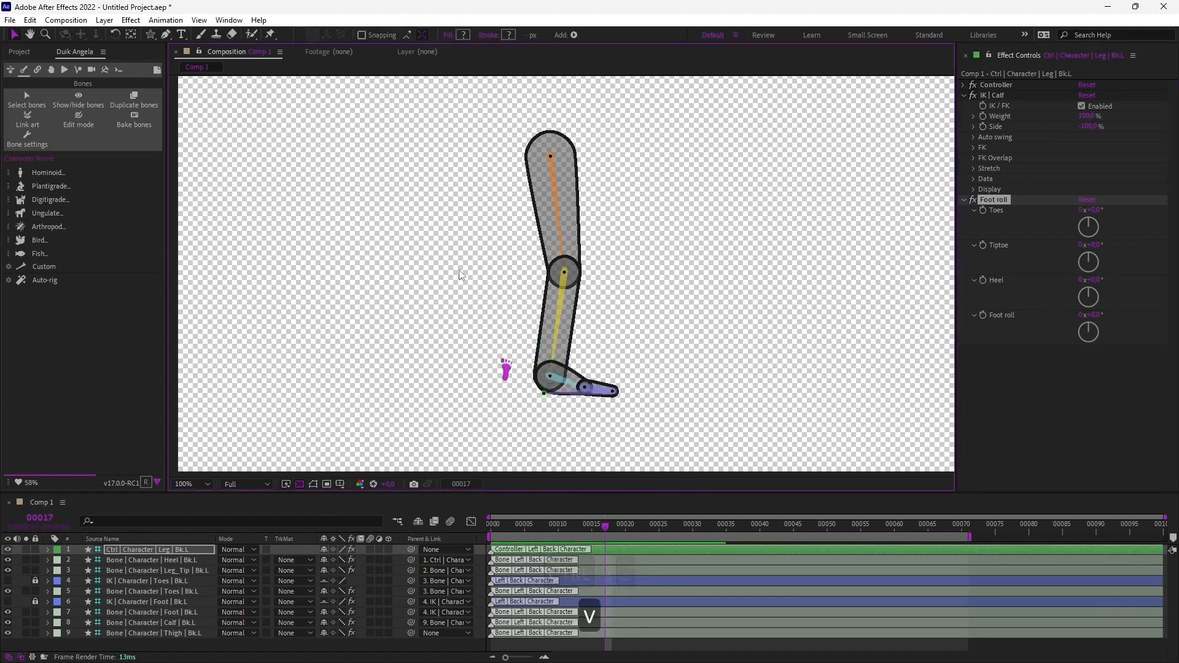
click(459, 270)
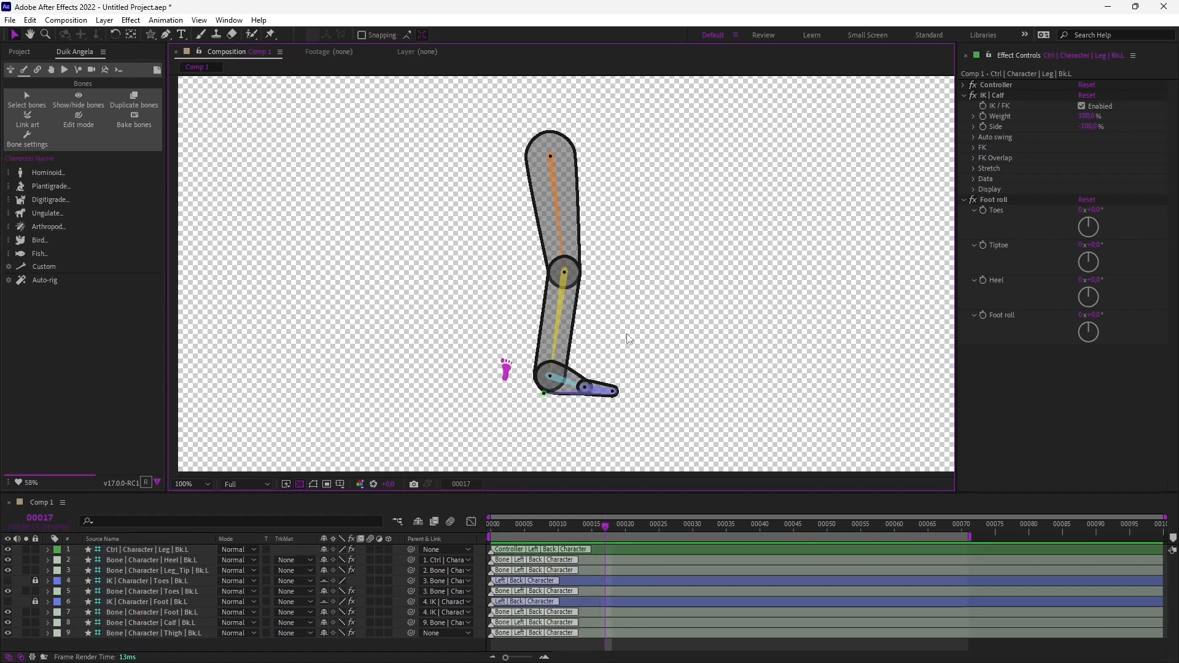
drag(507, 370, 509, 350)
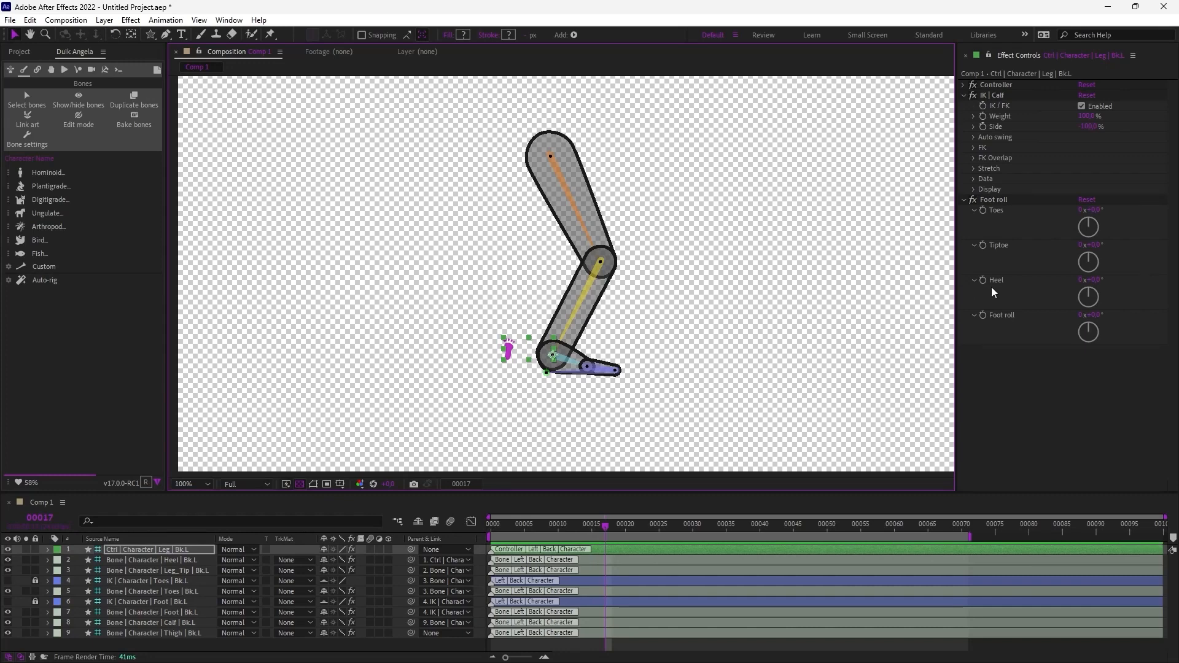
- Delete the leg's bones and its controller from the composition
click(434, 343)
drag(368, 131, 726, 434)
key(Delete)
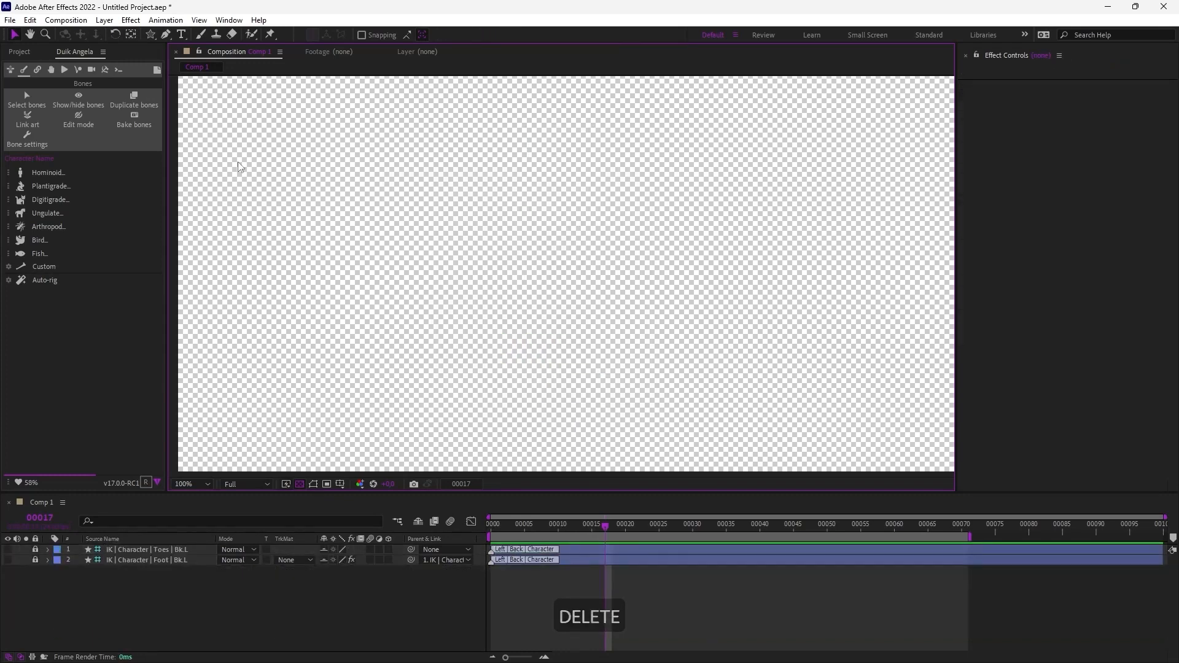
- Create a right back digitigrade leg armature with claws and move it slightly up and to the right in the composition
click(50, 200)
key(ctrl+z)
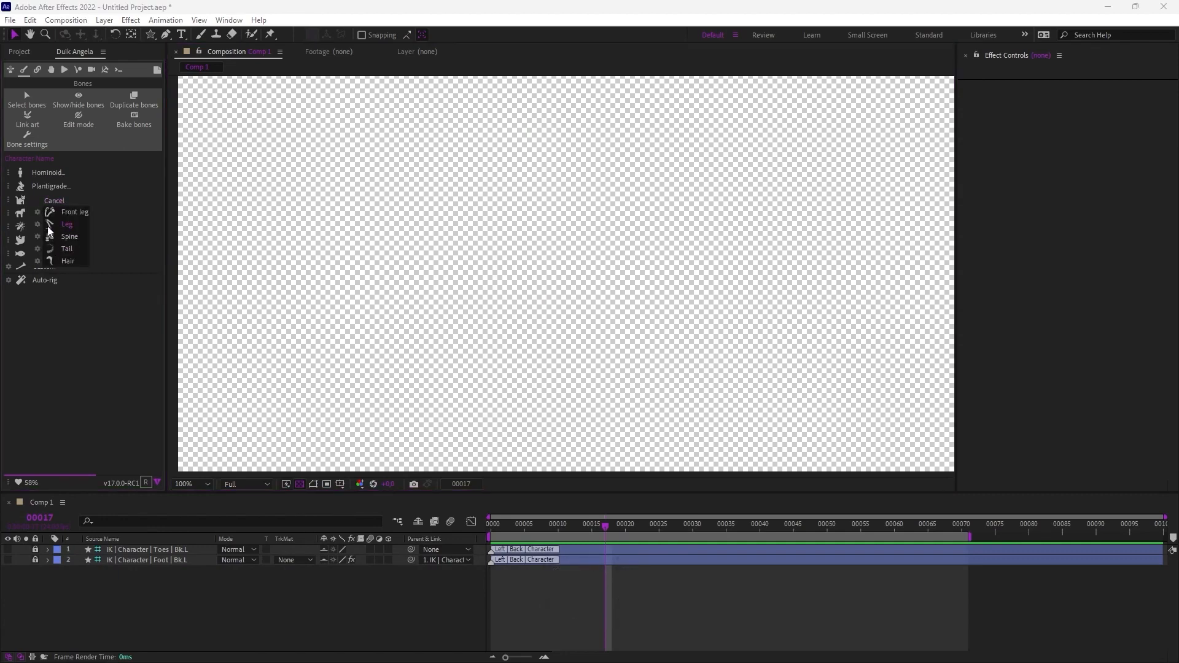
click(38, 224)
click(62, 387)
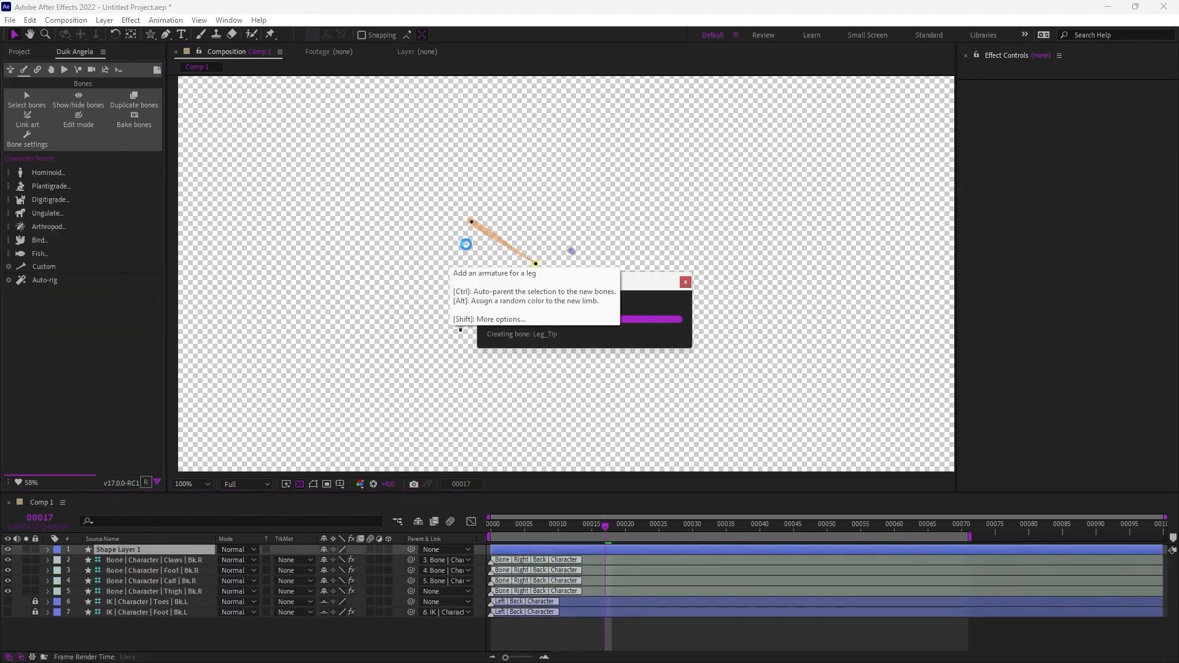
click(525, 209)
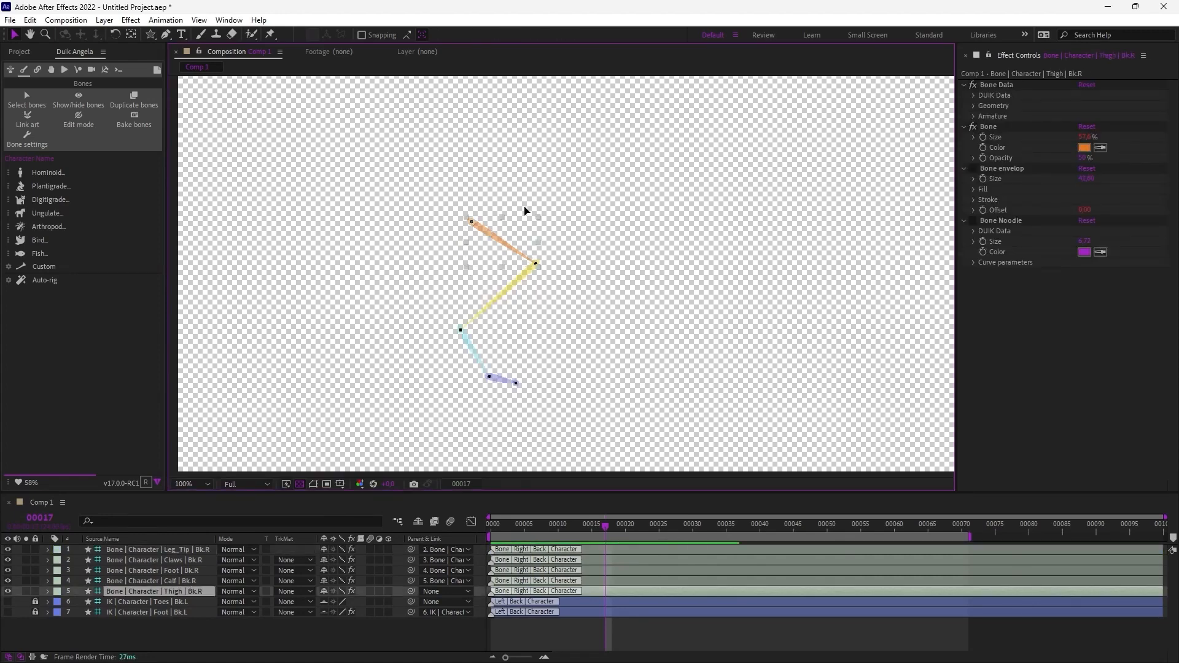
click(437, 207)
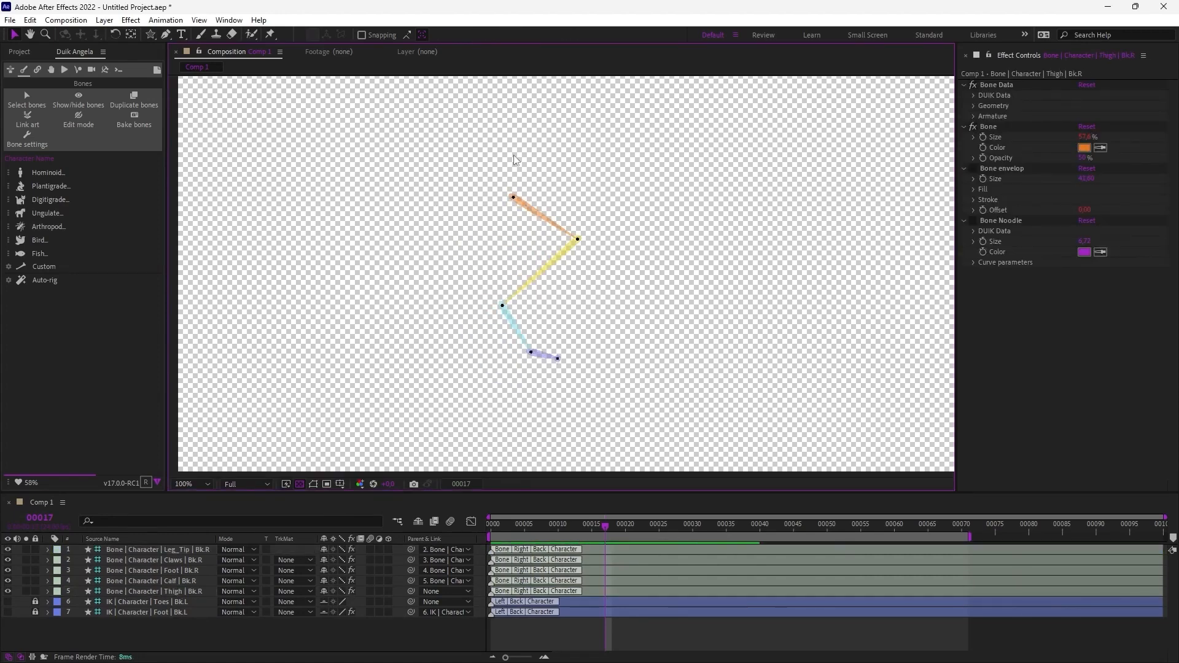
- Enable the envelop on all the leg bones and widen the thigh's envelop to about 74.6
drag(647, 393, 408, 128)
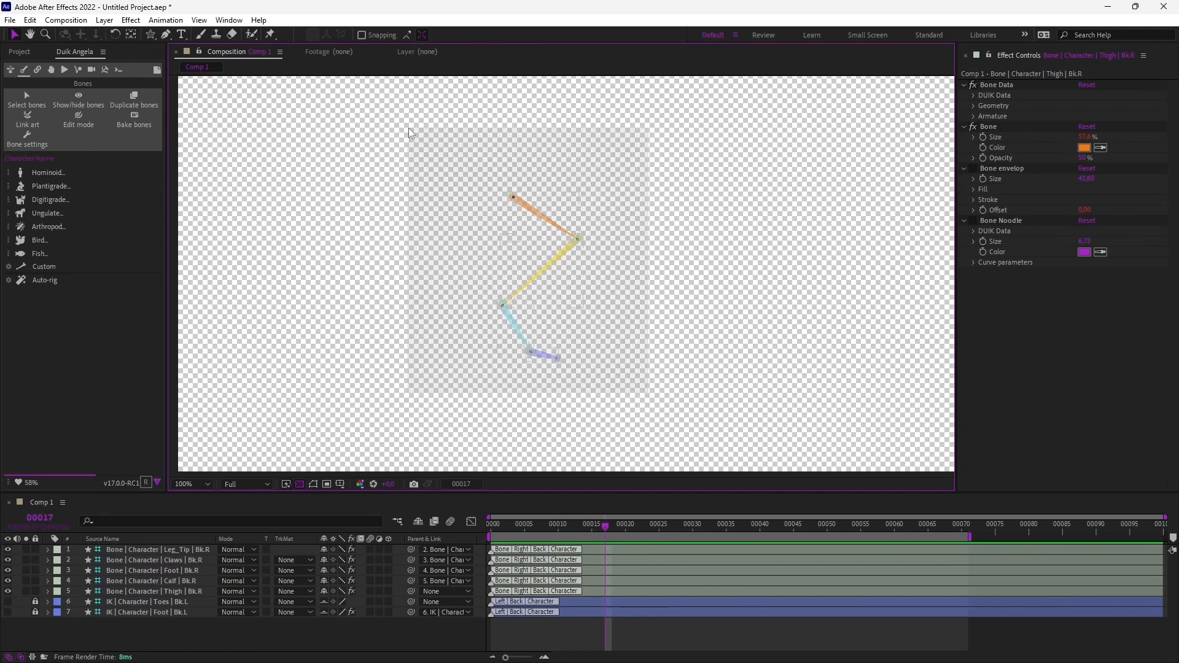
click(27, 138)
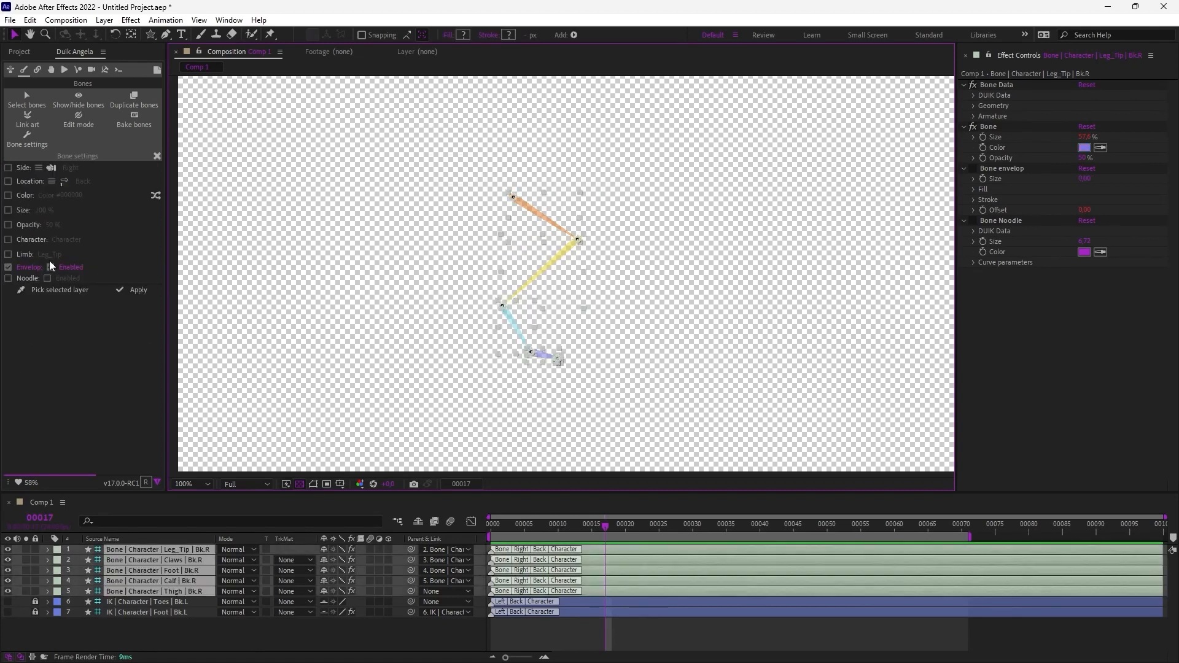
click(132, 290)
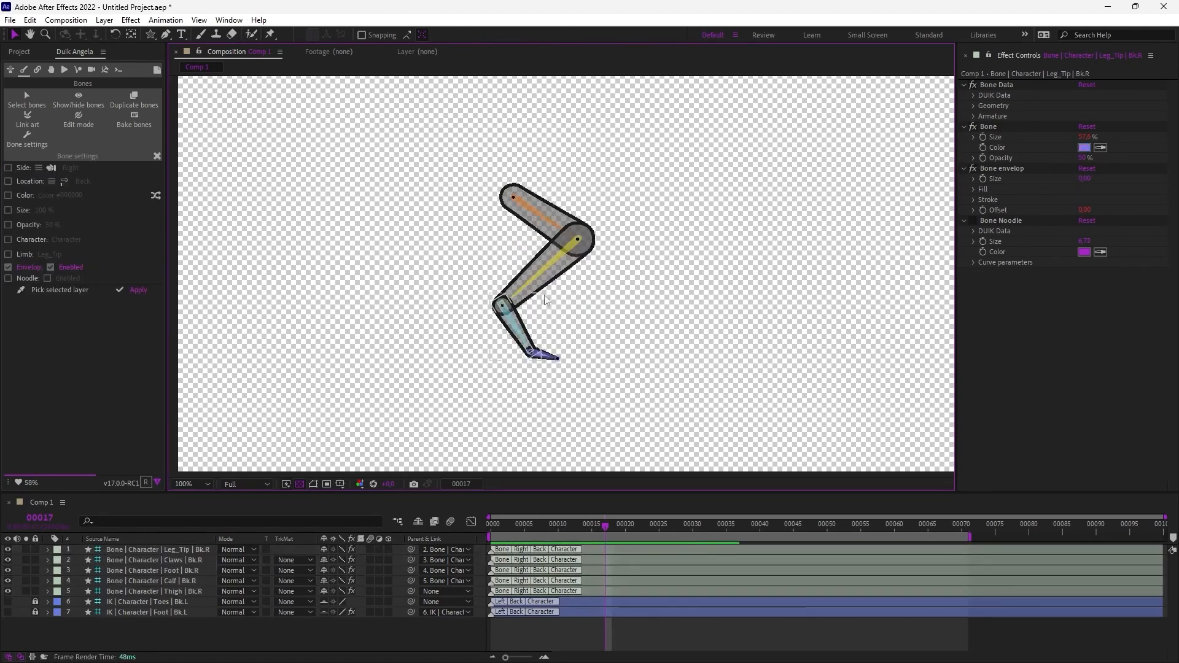
- Auto-rig all the digitigrade leg bones with the layer controls hidden
drag(697, 150, 408, 392)
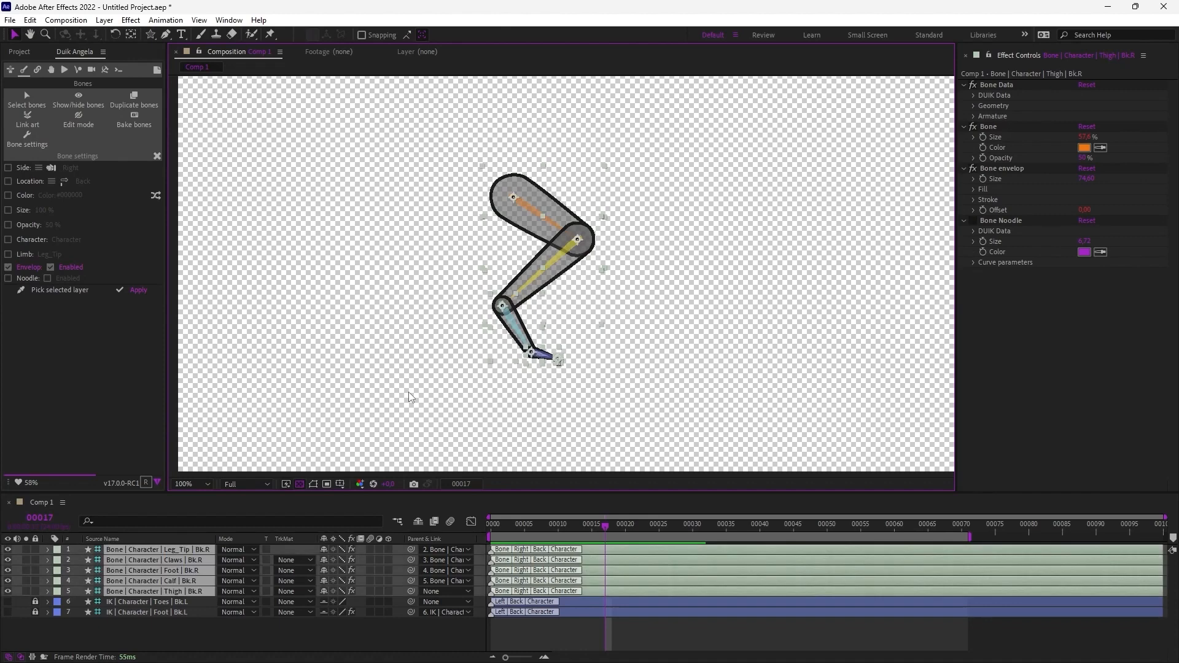
click(24, 68)
click(55, 280)
click(662, 376)
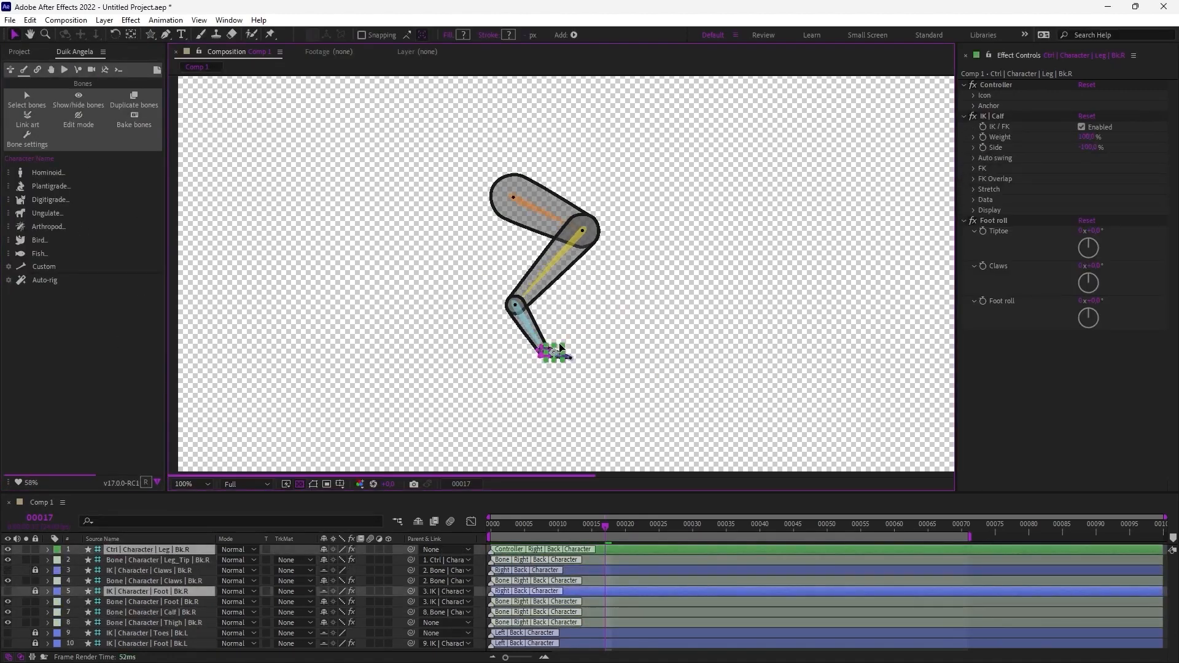
- Try moving the digitigrade foot with the leg controller and undo each move
drag(558, 349, 516, 366)
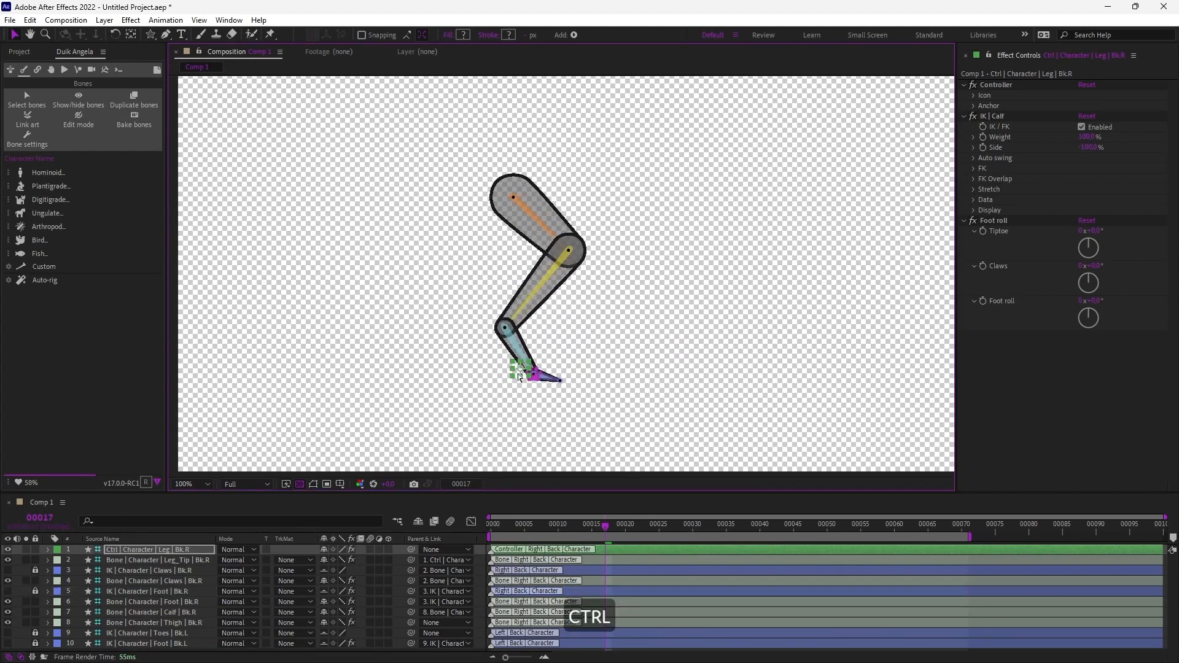
key(ctrl+z)
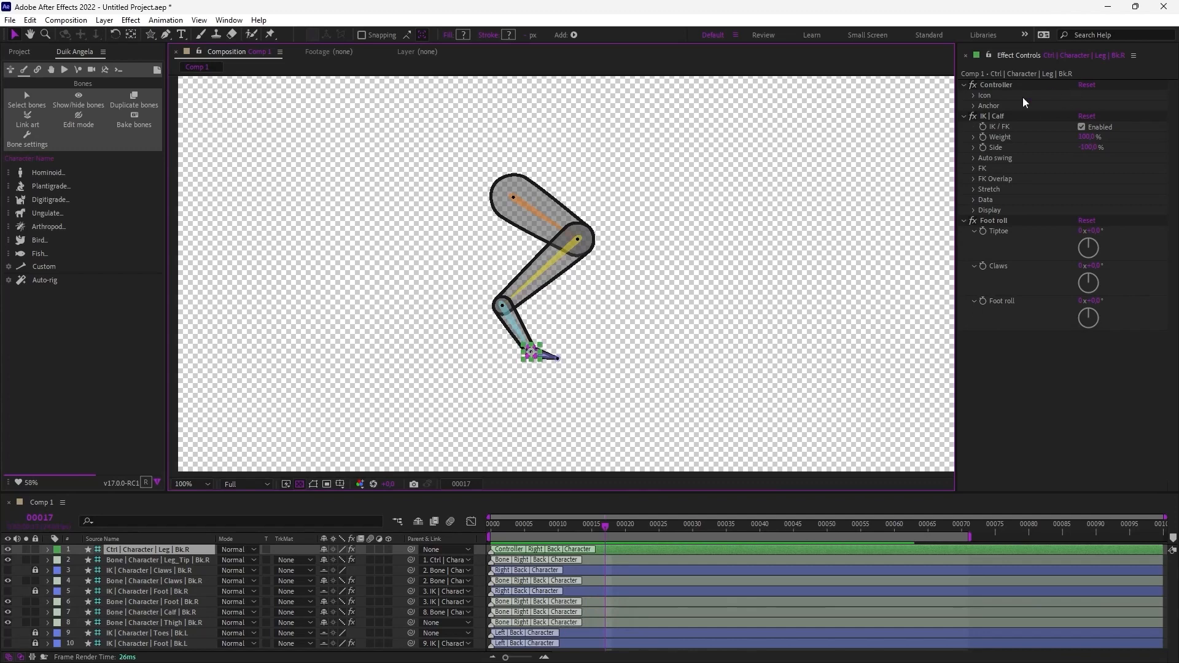
mouse_move(531, 354)
mouse_down()
mouse_move(542, 350)
mouse_move(539, 363)
mouse_up()
key(ctrl+z)
- Try the Foot roll and Claws rotations on the digitigrade foot and undo the changes
drag(1097, 304, 1106, 267)
key(ctrl+z)
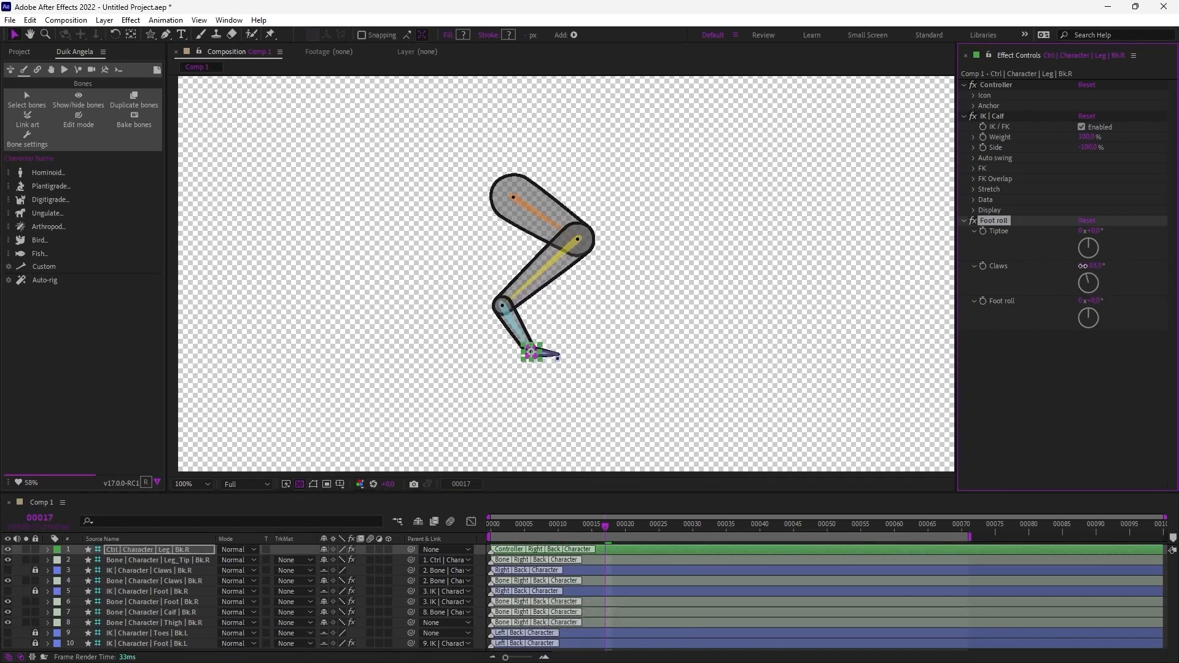
key(ctrl+z)
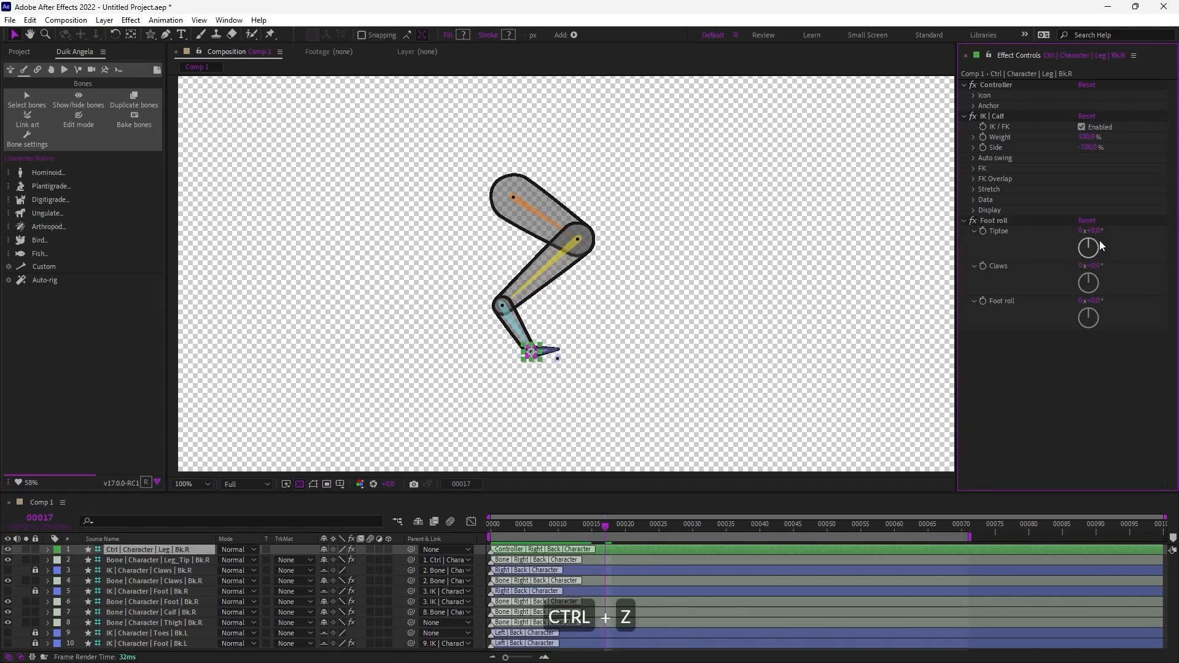
- Try the Tiptoe rotation and the leg controller's own rotation on the digitigrade foot, undoing each change
drag(1099, 232, 1127, 232)
key(ctrl+z)
key(w)
key(r)
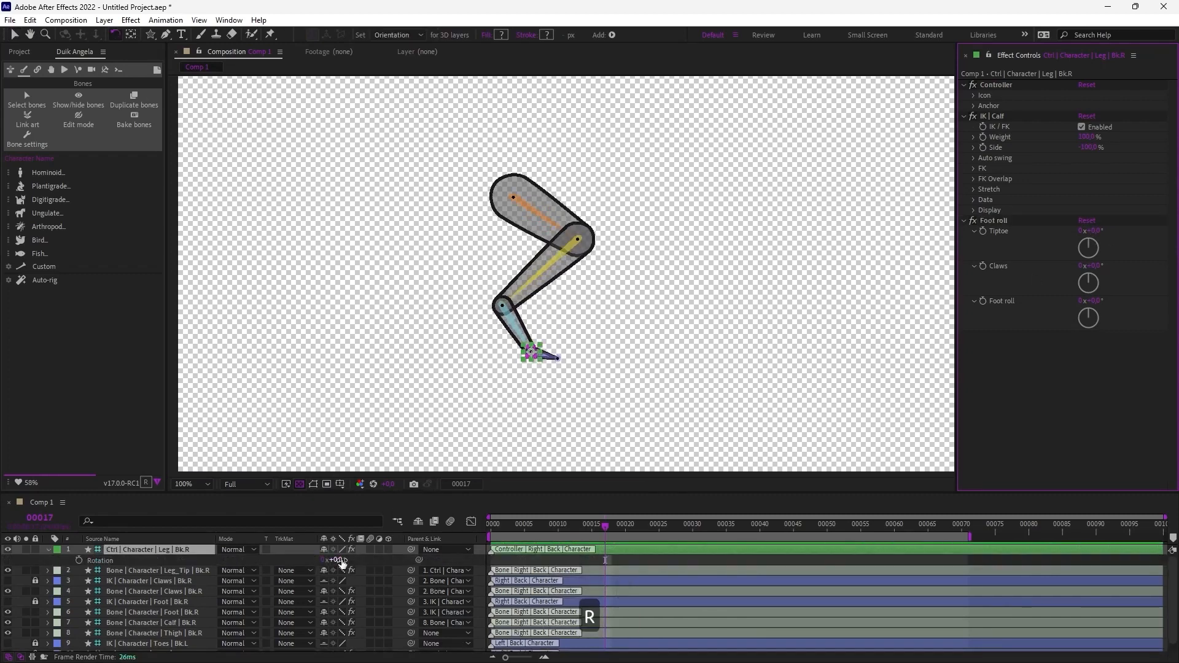
drag(335, 560, 354, 552)
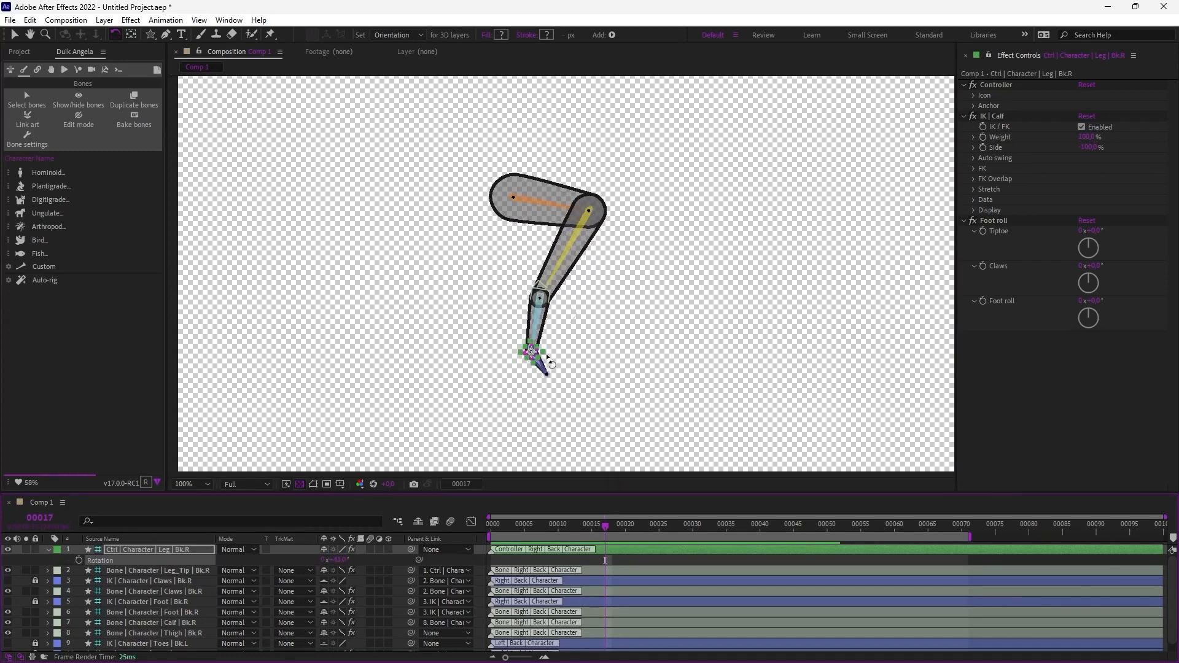
click(548, 363)
key(ctrl+z)
key(ctrl+z)
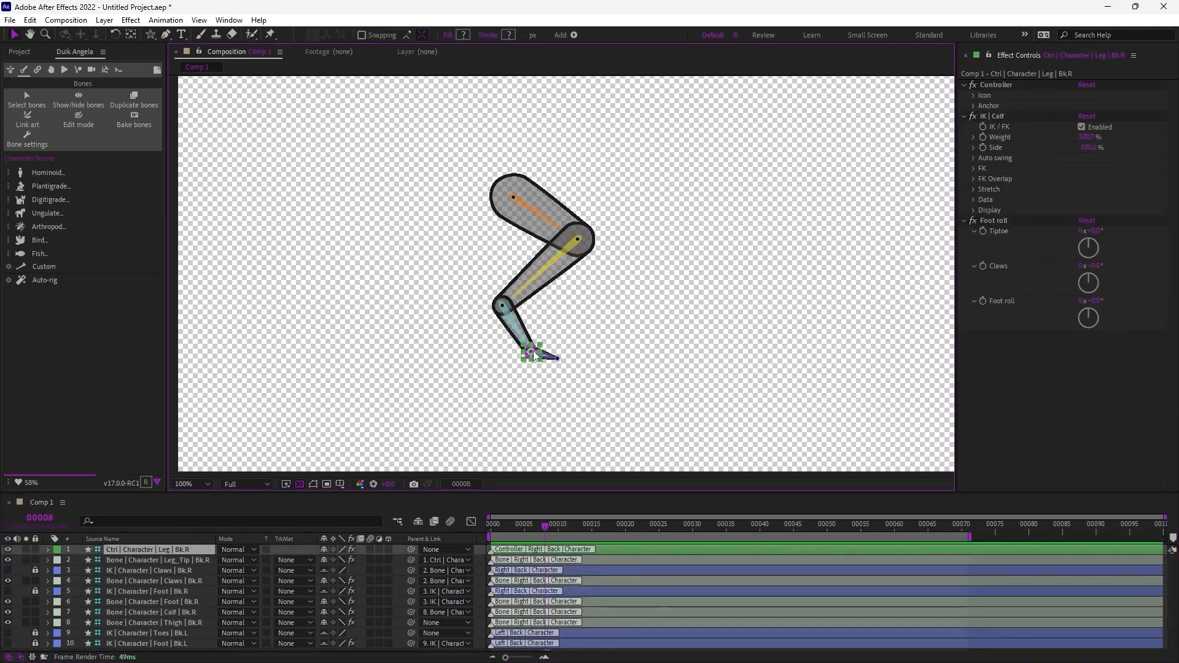
- Try moving the digitigrade leg controller and changing its Foot roll rotation, and undo the changes
drag(534, 355, 544, 355)
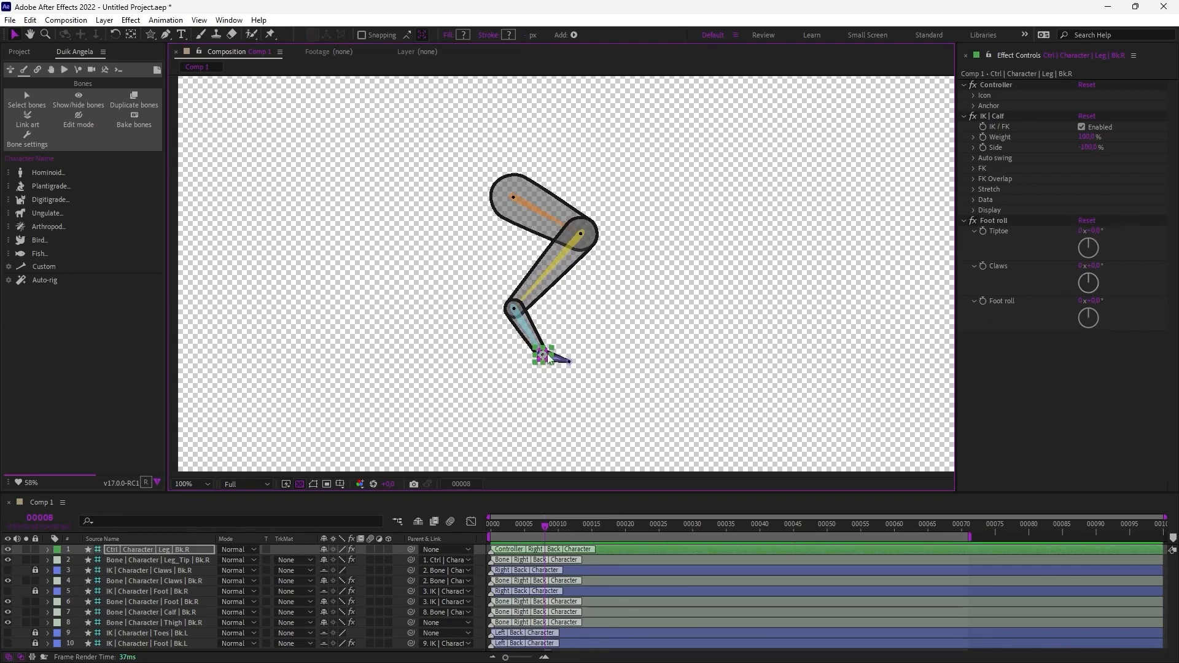
mouse_move(538, 342)
mouse_down()
mouse_move(580, 344)
mouse_move(552, 338)
mouse_up()
mouse_move(1091, 301)
mouse_down()
mouse_move(1072, 301)
mouse_move(1118, 266)
mouse_move(1107, 301)
mouse_up()
key(ctrl+z)
key(ctrl+z)
key(ctrl+z)
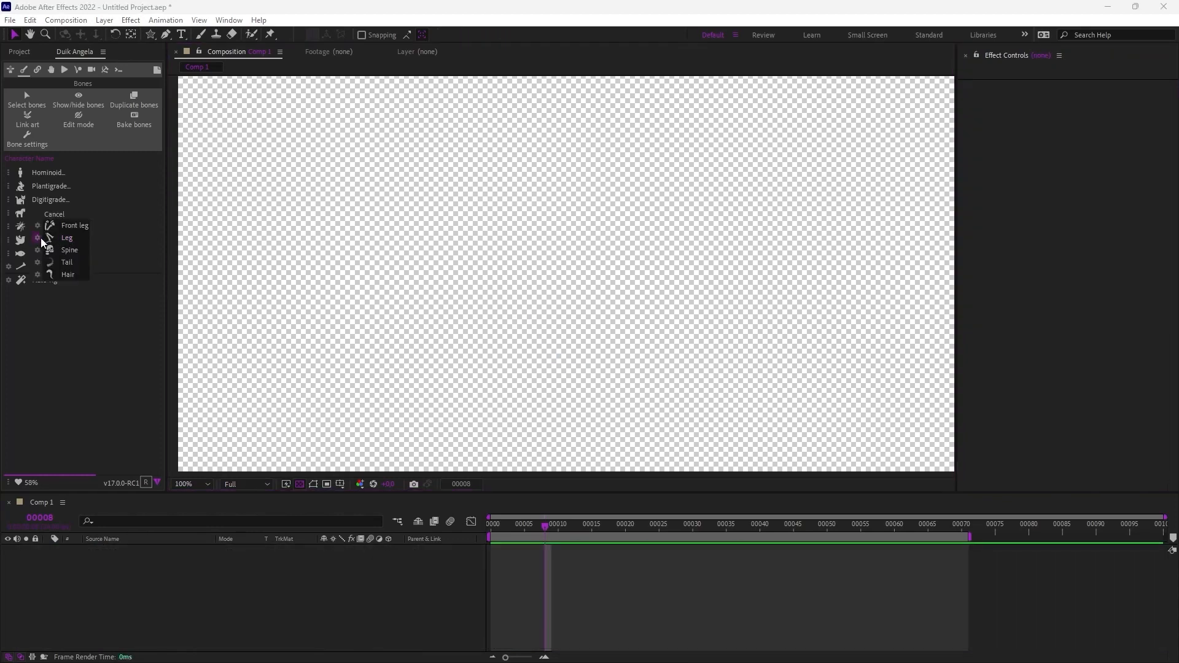
- Add an ungulate left back leg and auto-rig all its bones
click(40, 238)
click(65, 402)
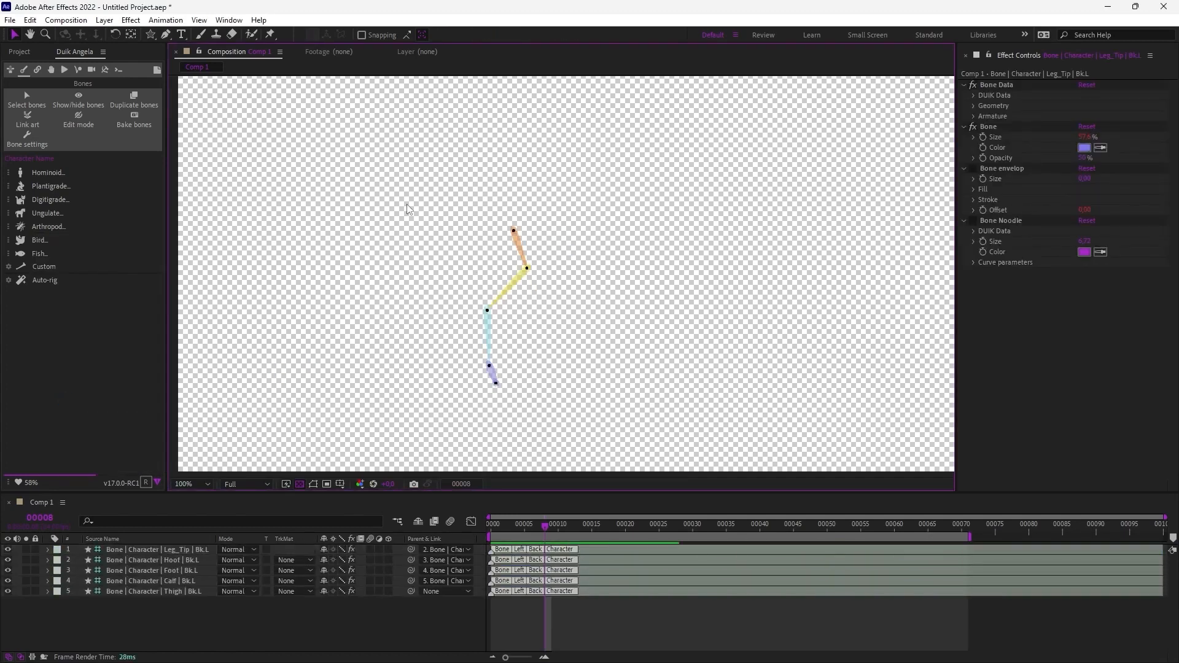
drag(394, 190, 565, 430)
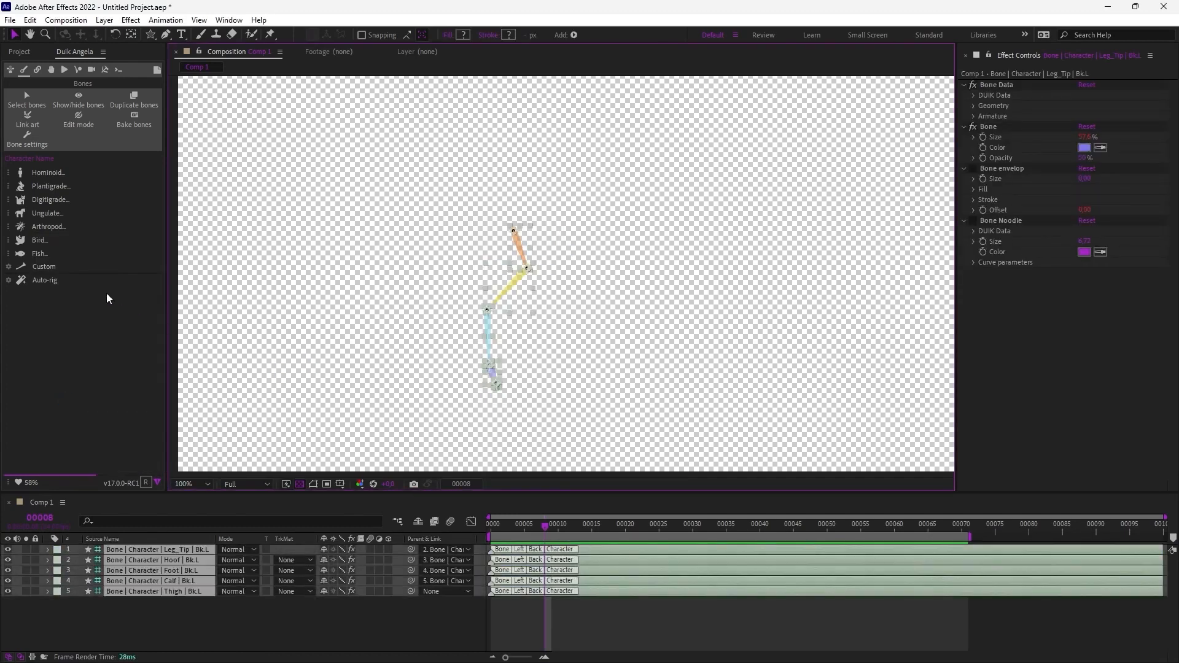
click(54, 278)
click(648, 379)
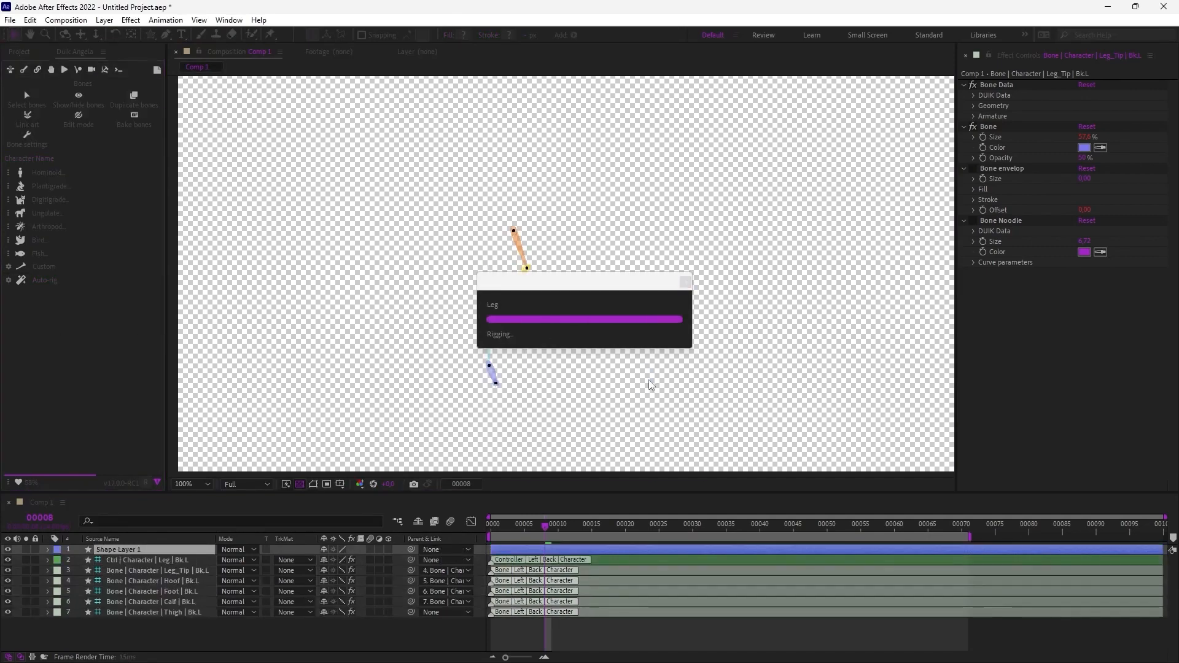
- Move the ungulate leg forward with its controller and try the Hoof angle and foot FK rotation, undoing both rotations
drag(493, 363, 530, 365)
drag(1097, 341, 1082, 338)
key(ctrl+z)
key(ctrl+z)
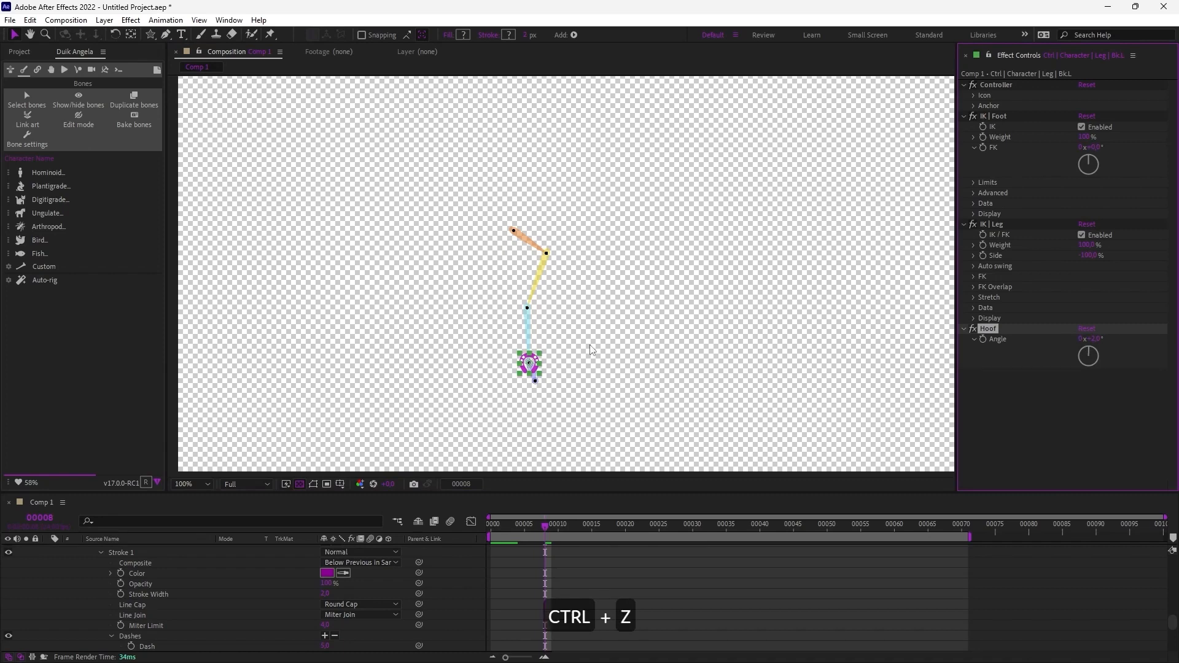
mouse_move(538, 350)
mouse_down()
mouse_move(549, 359)
mouse_move(534, 359)
mouse_move(548, 355)
mouse_up()
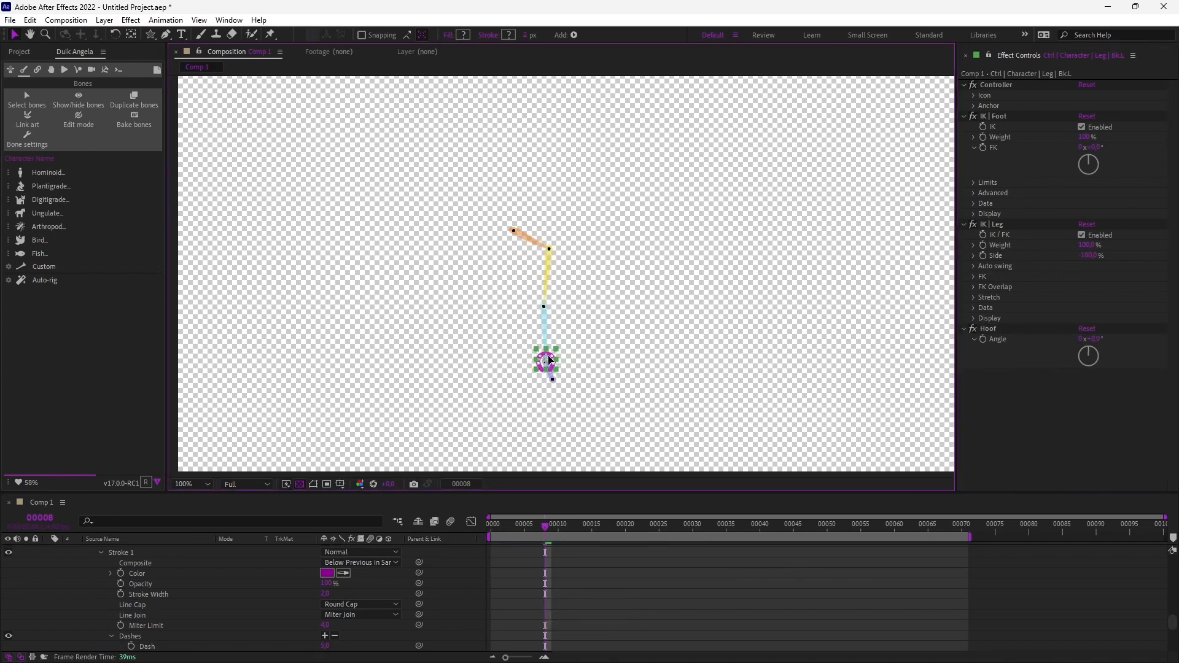
drag(1092, 148, 1110, 150)
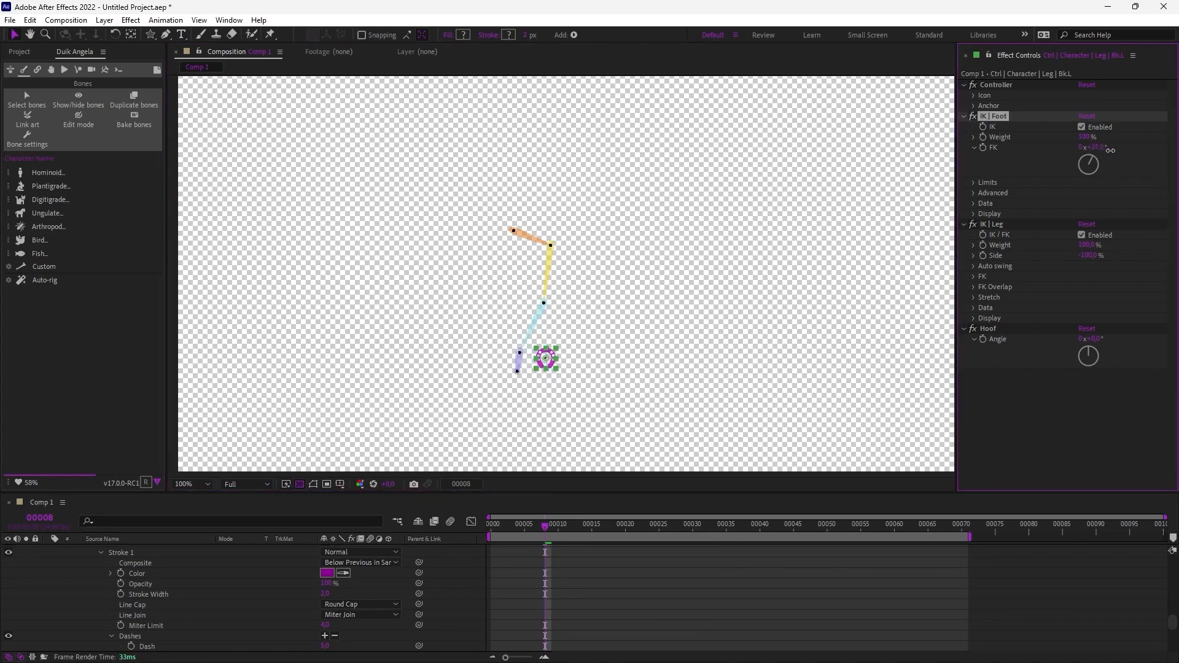
key(ctrl+z)
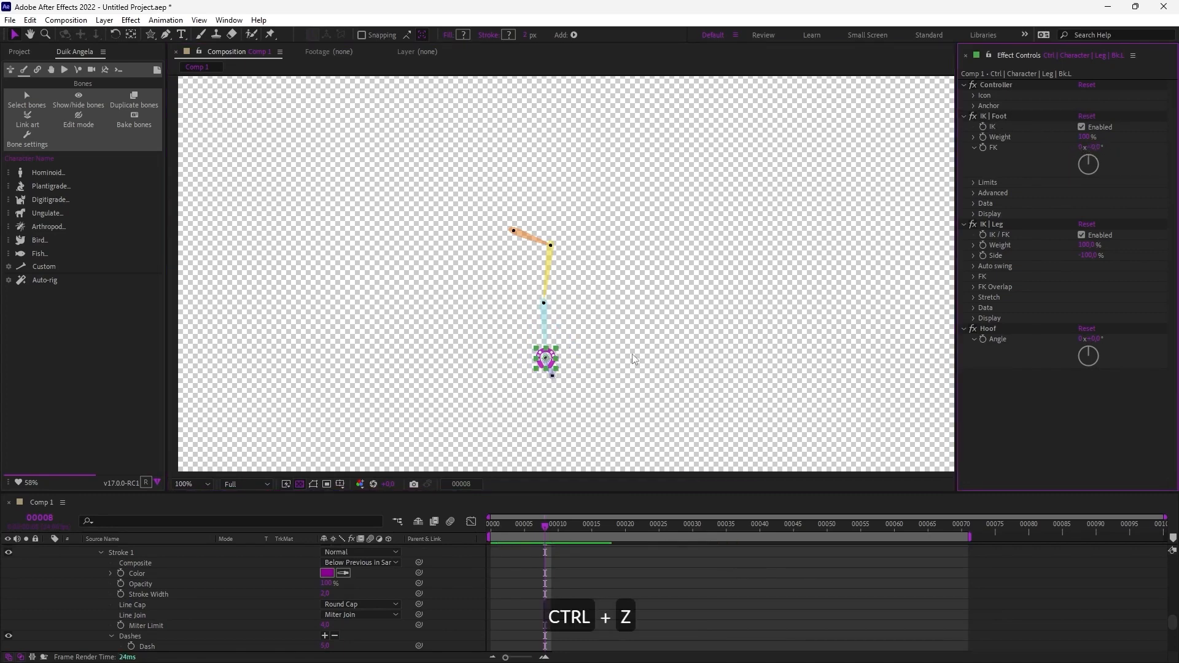
- Try rotating the ungulate leg controller and undo the rotation
key(w)
drag(550, 351, 557, 353)
key(ctrl)
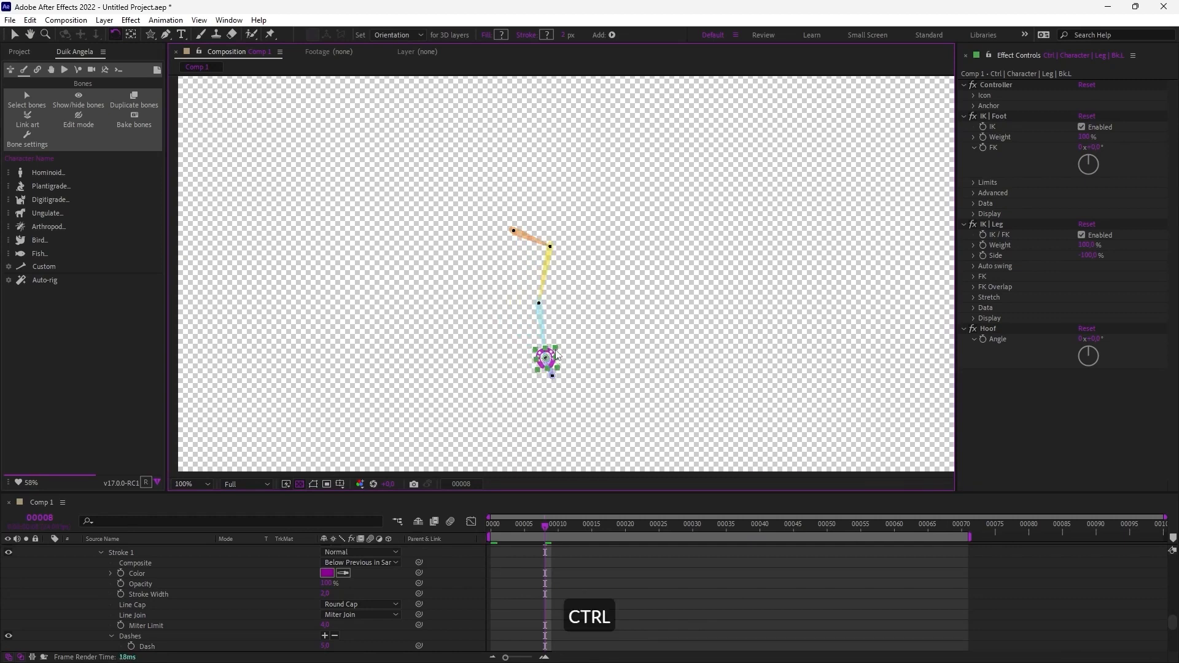
key(ctrl+z)
- Delete the ungulate leg rig and add an arthropod left front leg with the shoulder bone enabled
key(v)
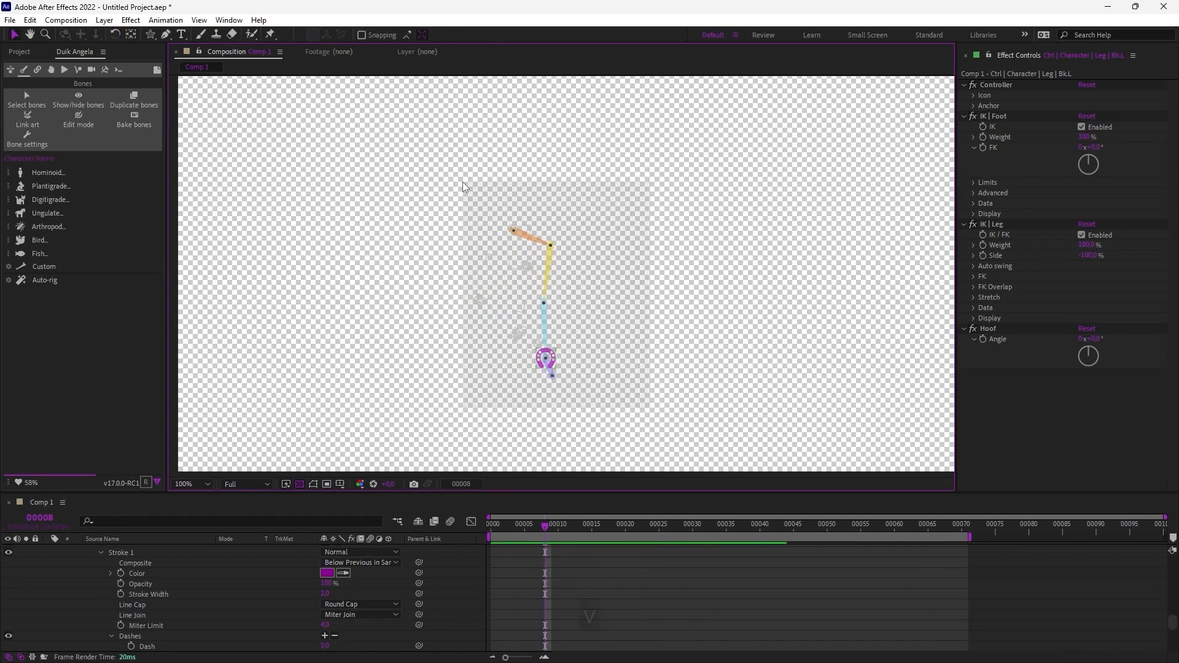
key(Delete)
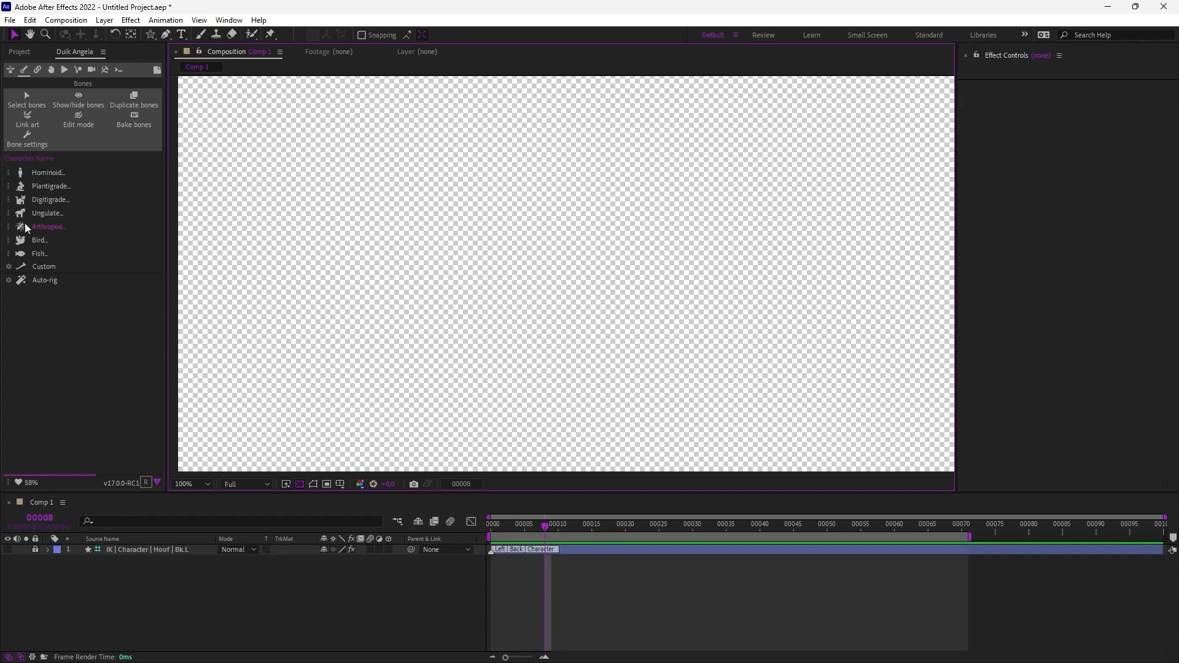
click(43, 228)
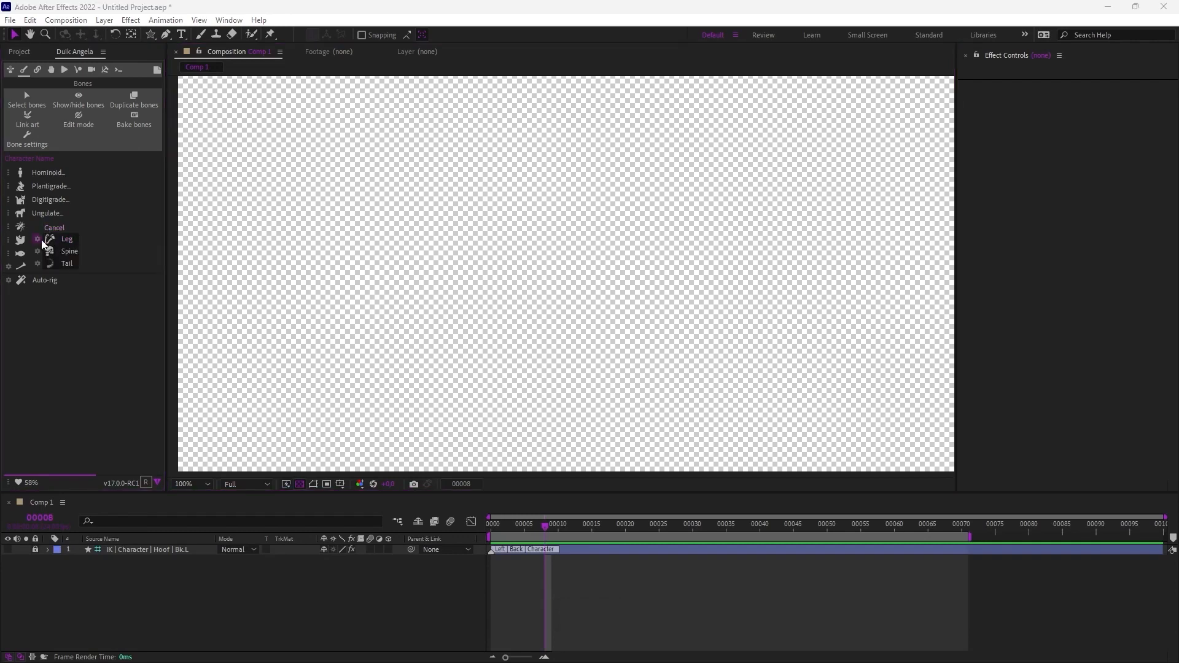
click(38, 239)
click(42, 360)
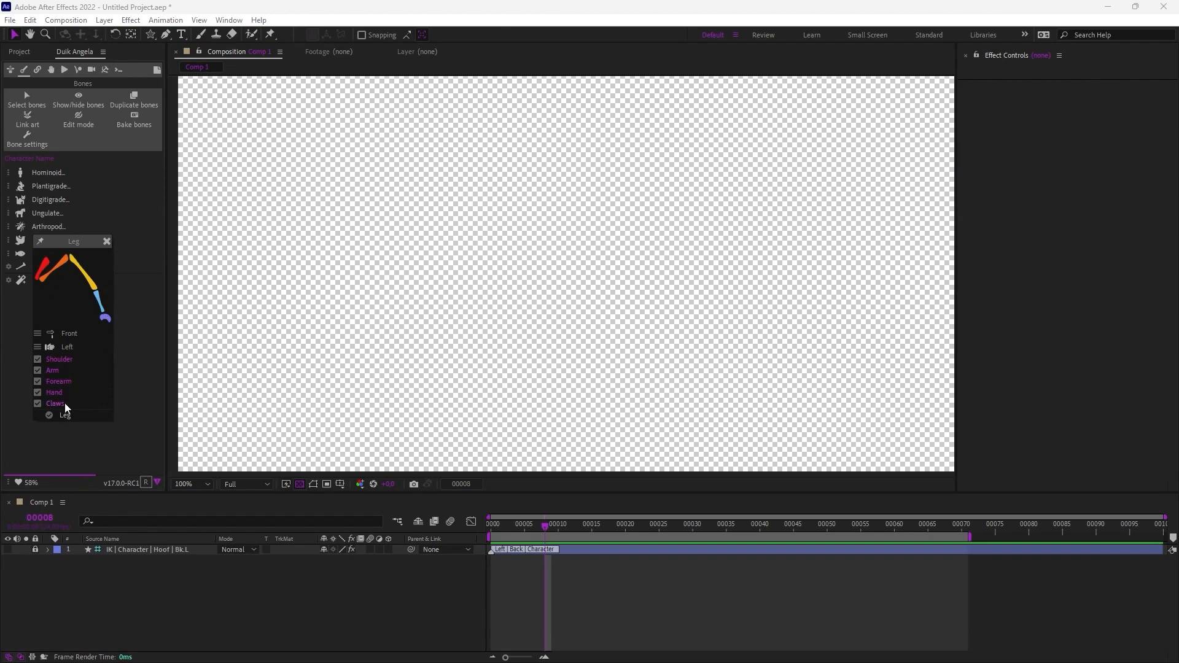
click(69, 417)
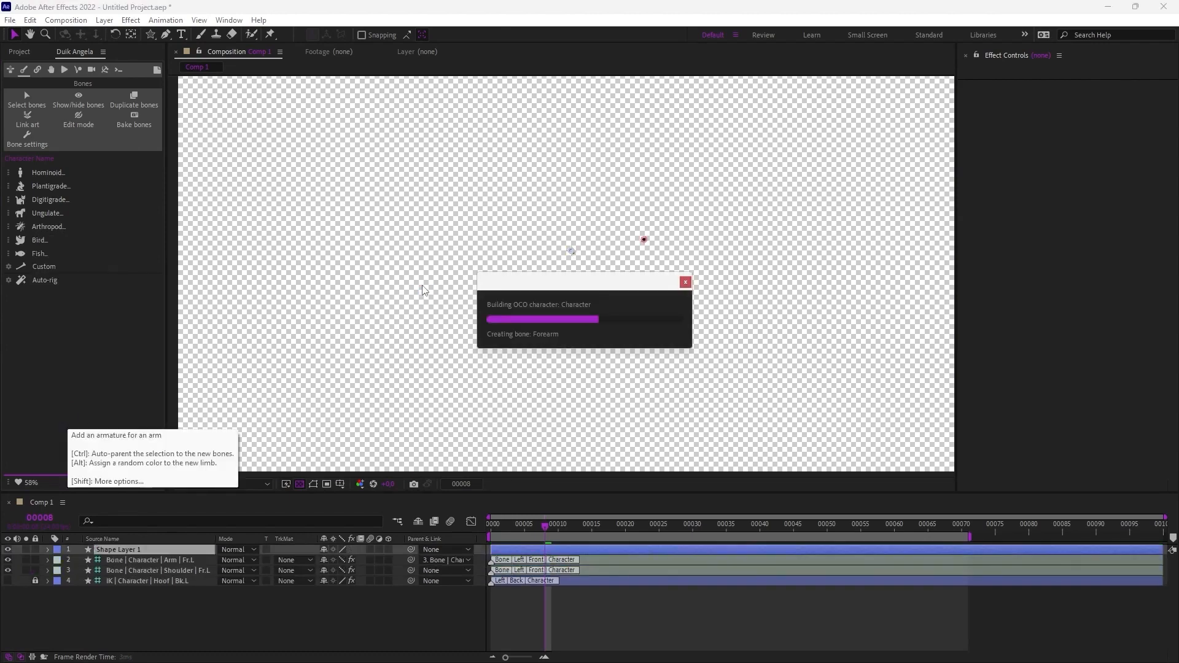
- Reposition the shoulder and arm bones of the arthropod leg in the composition
drag(640, 240, 632, 243)
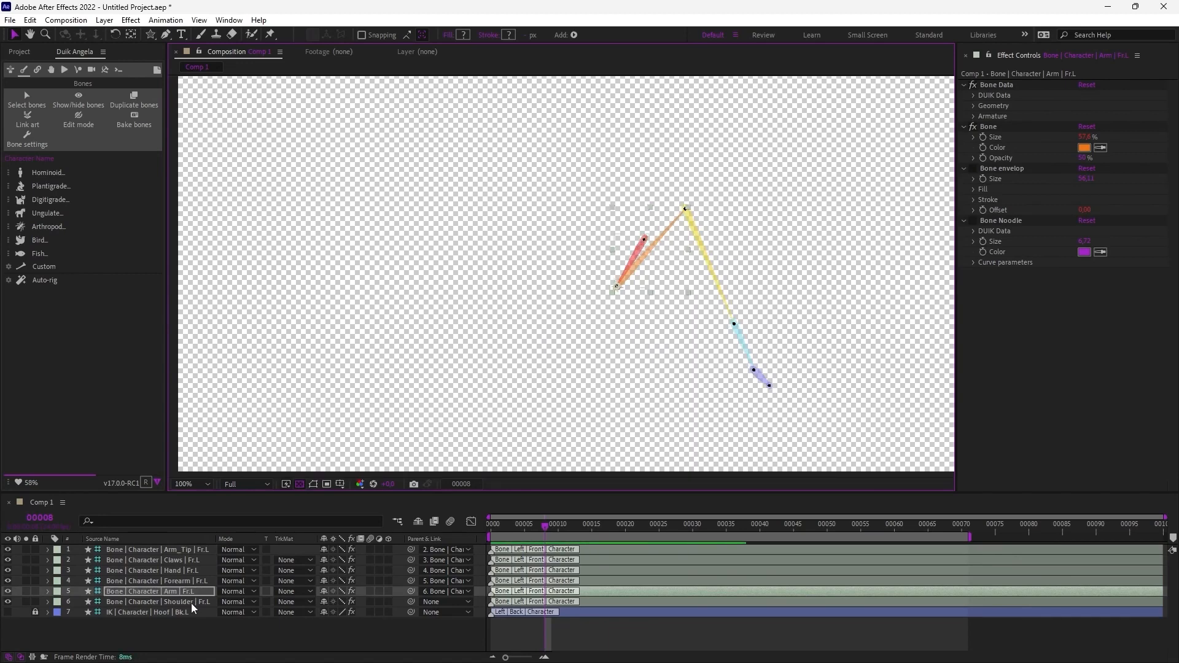
click(610, 304)
drag(641, 243, 599, 262)
- Auto-rig all the arthropod leg bones
click(477, 183)
drag(477, 183, 809, 436)
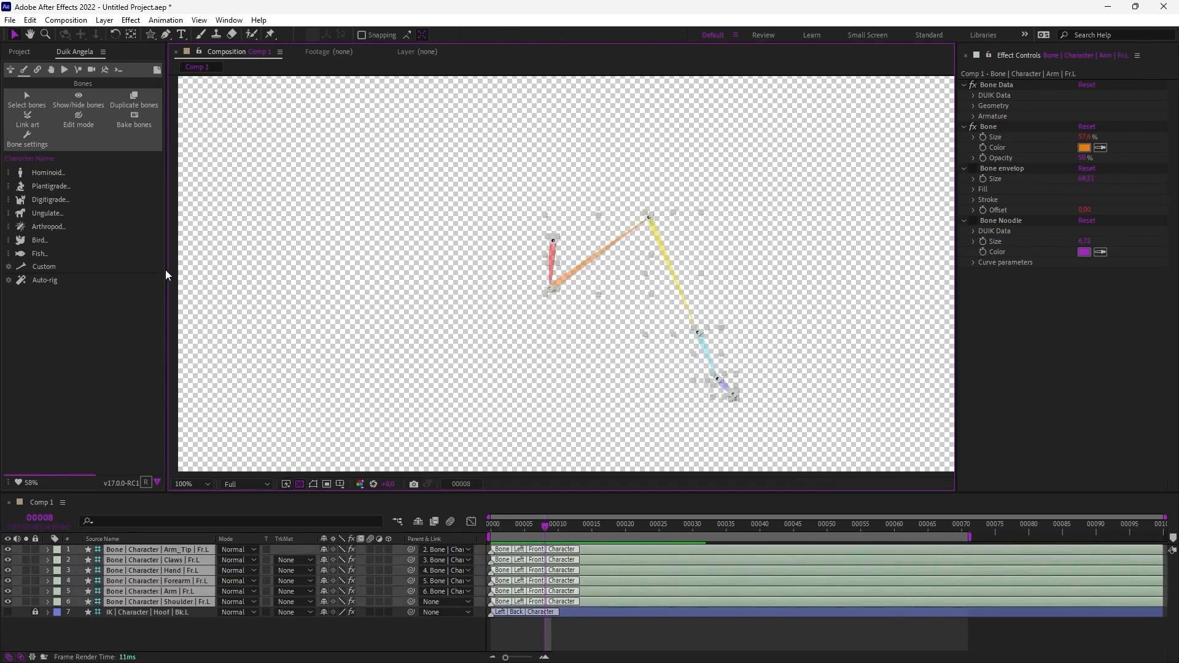
click(49, 280)
click(650, 376)
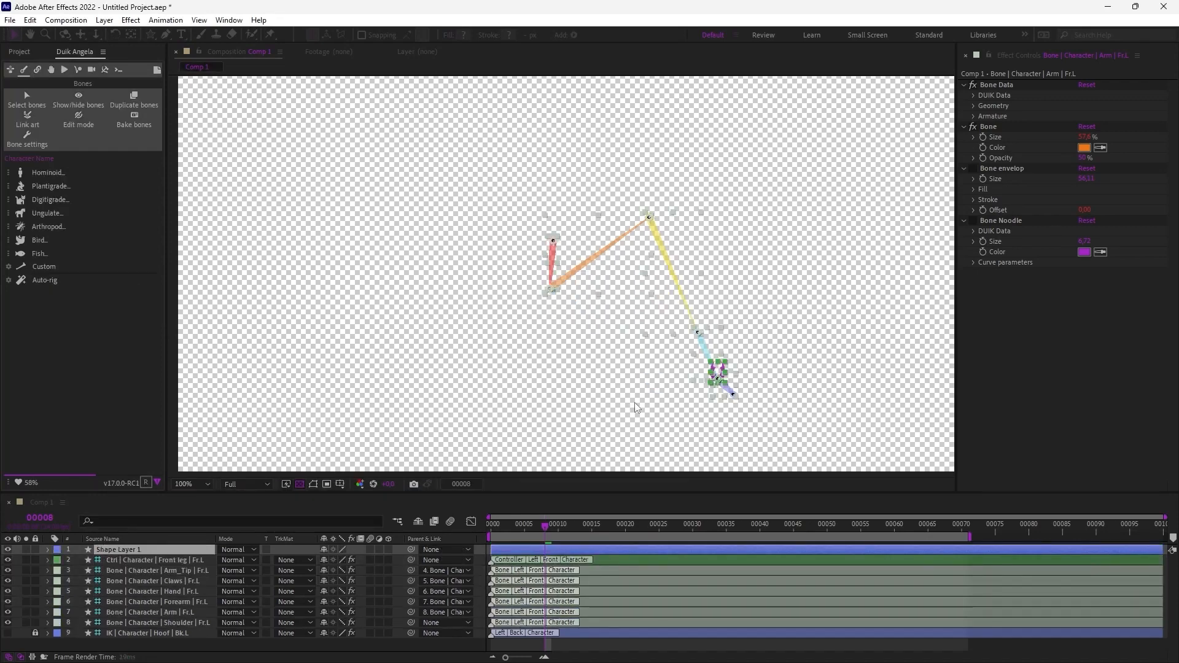
- Move the arthropod leg outward with its controller, try the IK | Foot FK rotation and undo that rotation
drag(700, 363, 743, 370)
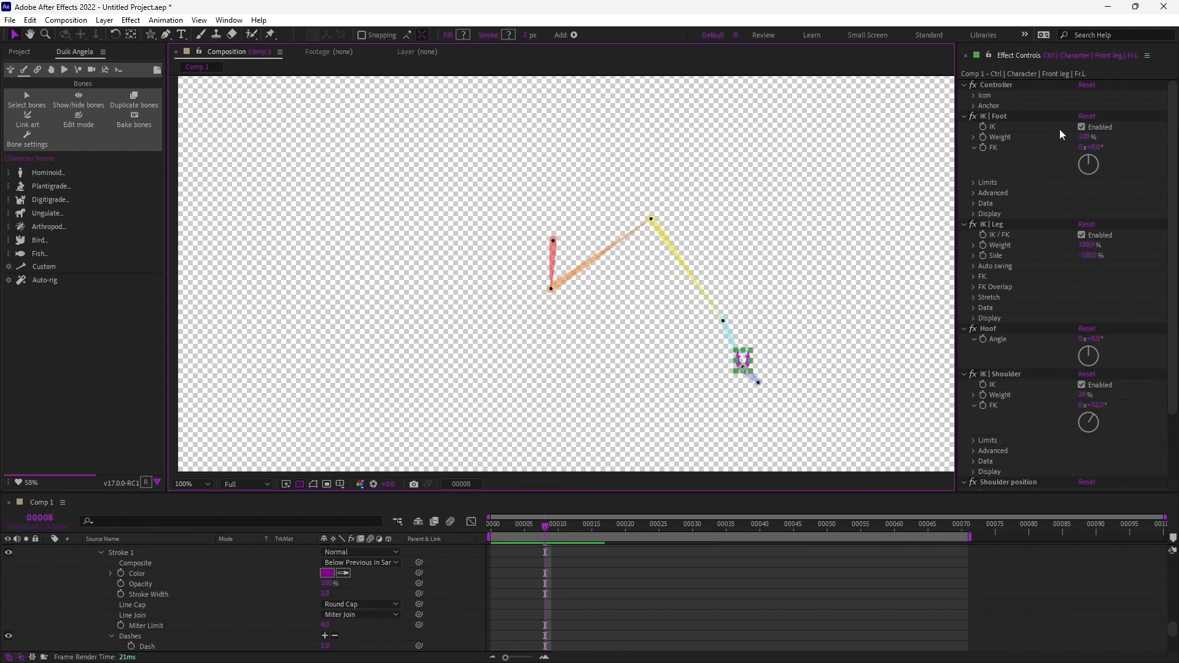
click(1000, 117)
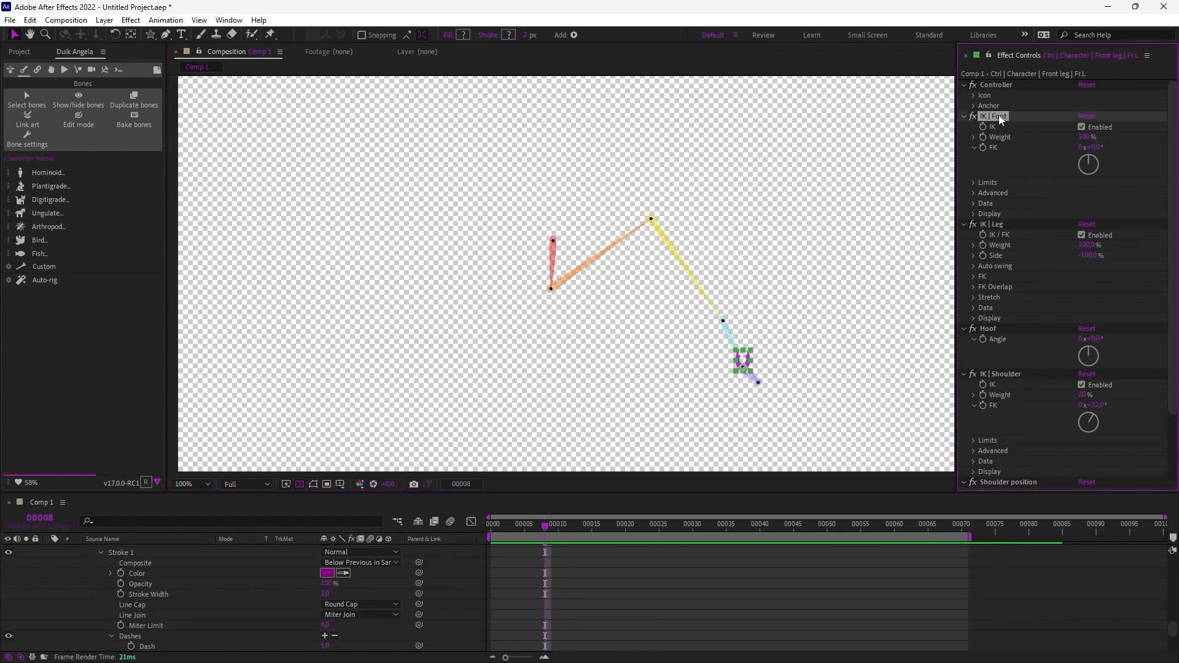
drag(1092, 147, 1081, 142)
key(ctrl+z)
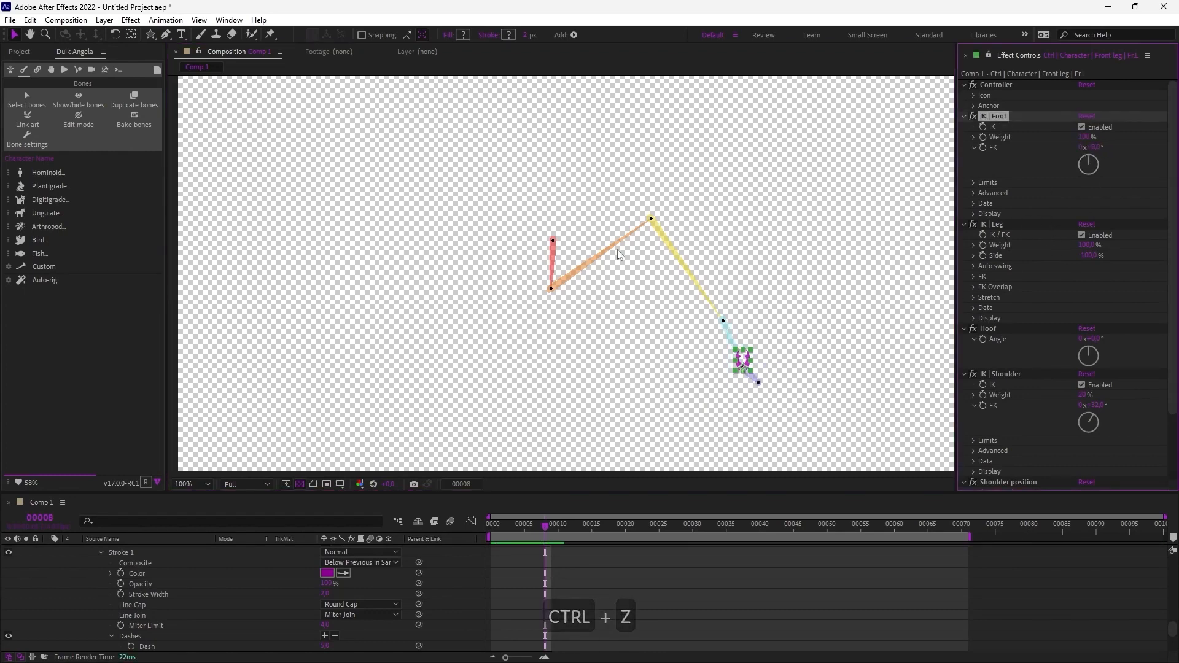
- Move the front leg controller further out and try the Hoof angle, shoulder FK and another controller move, undoing these tests
drag(741, 360, 770, 360)
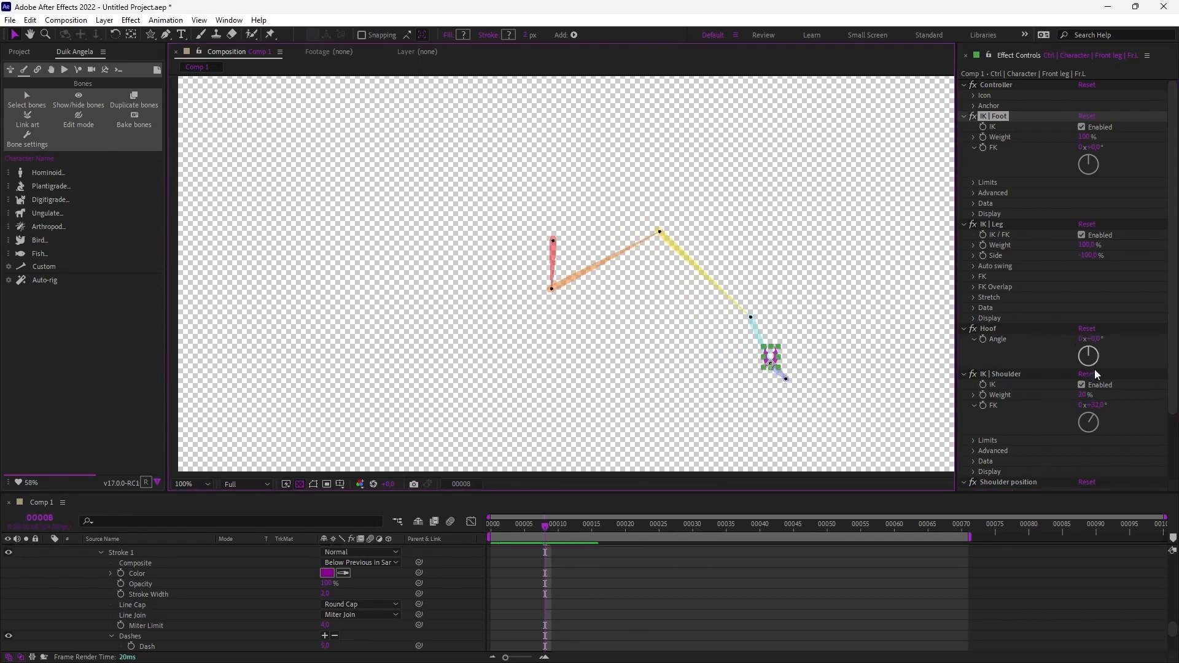
drag(1094, 339, 1113, 338)
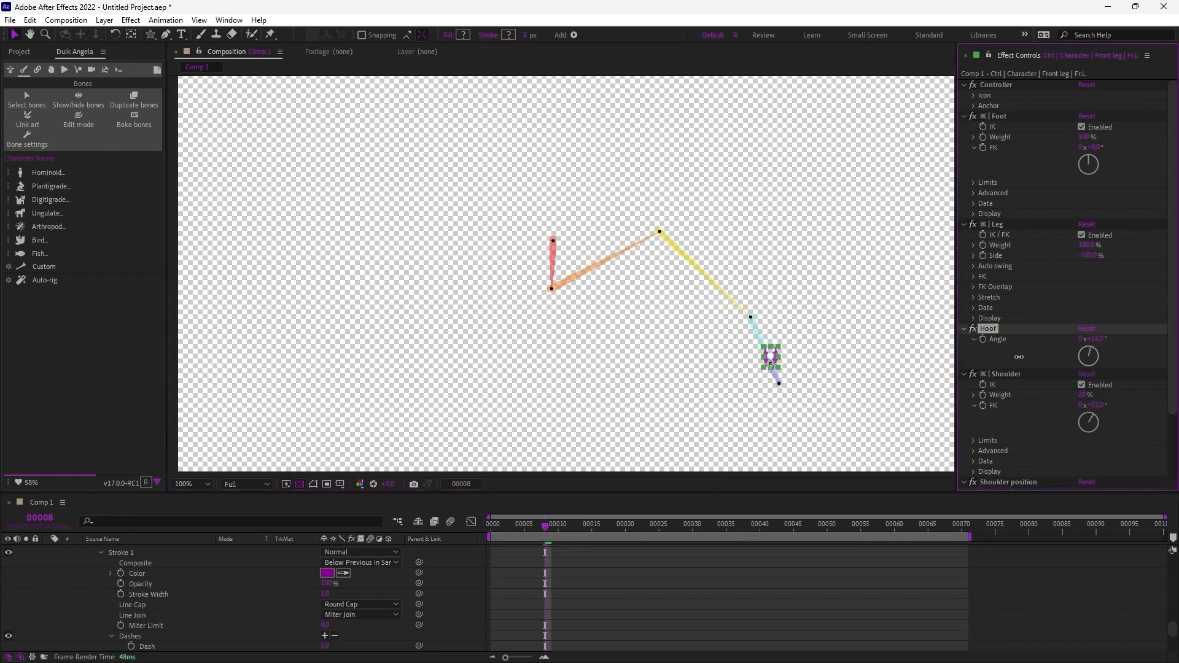
key(ctrl+z)
key(ctrl+z)
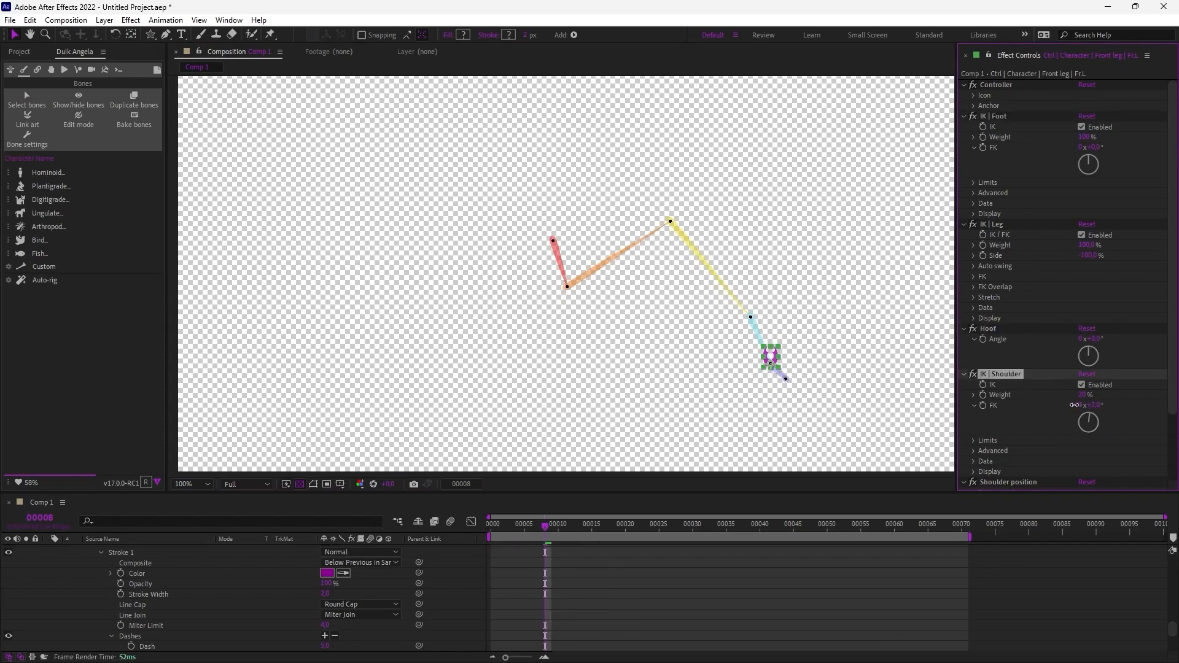
key(ctrl+z)
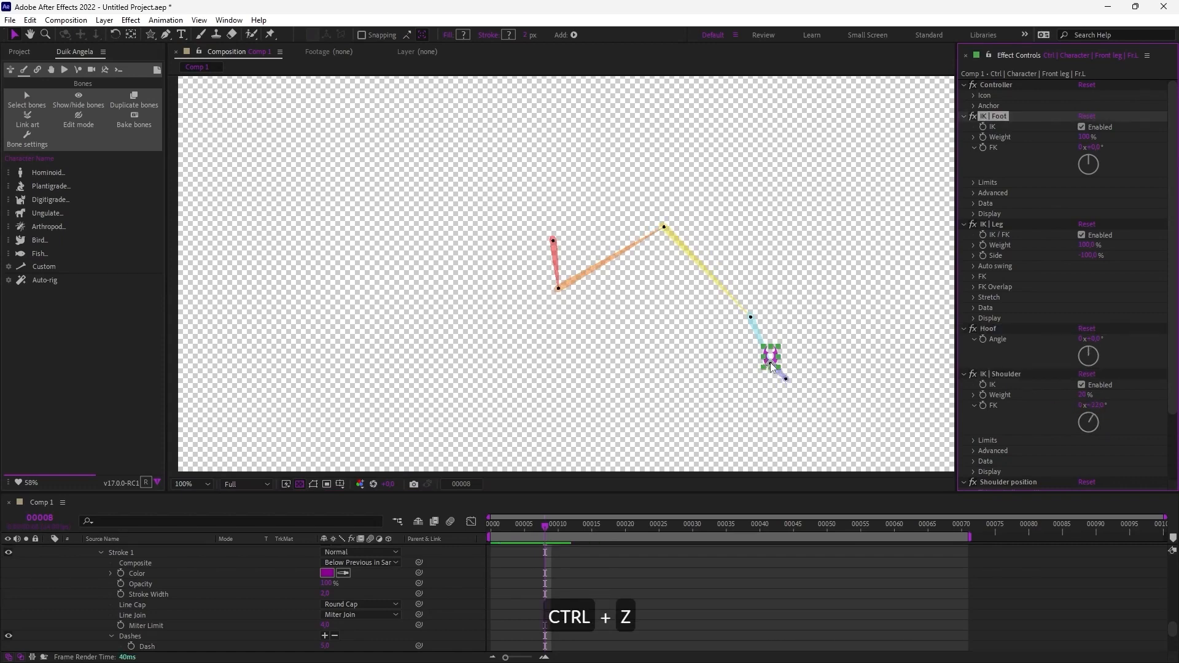
drag(771, 363, 819, 339)
key(ctrl+z)
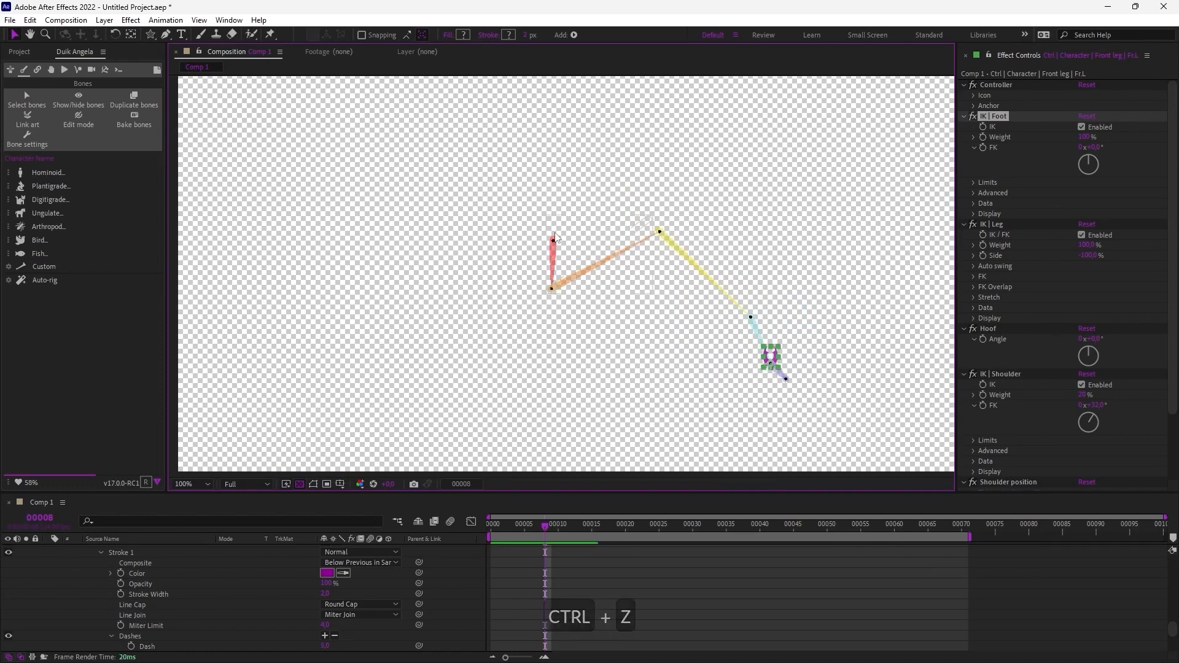
- Examine the IK | Shoulder and Shoulder position settings of the front leg controller
drag(687, 334, 596, 332)
click(783, 316)
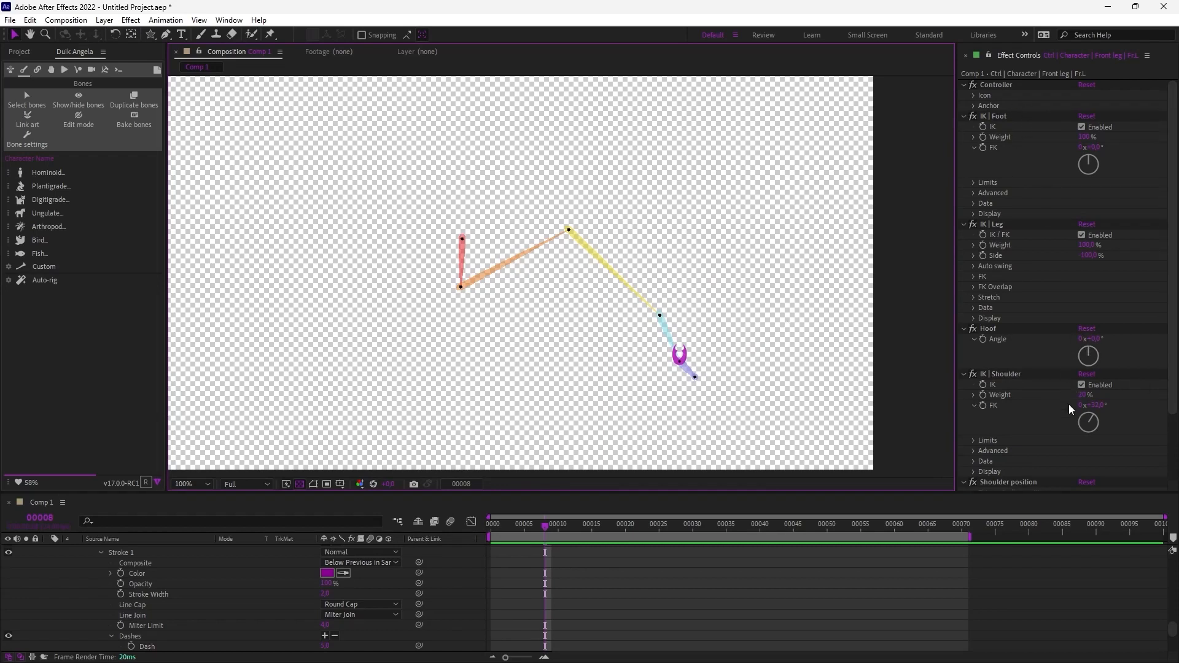
click(975, 406)
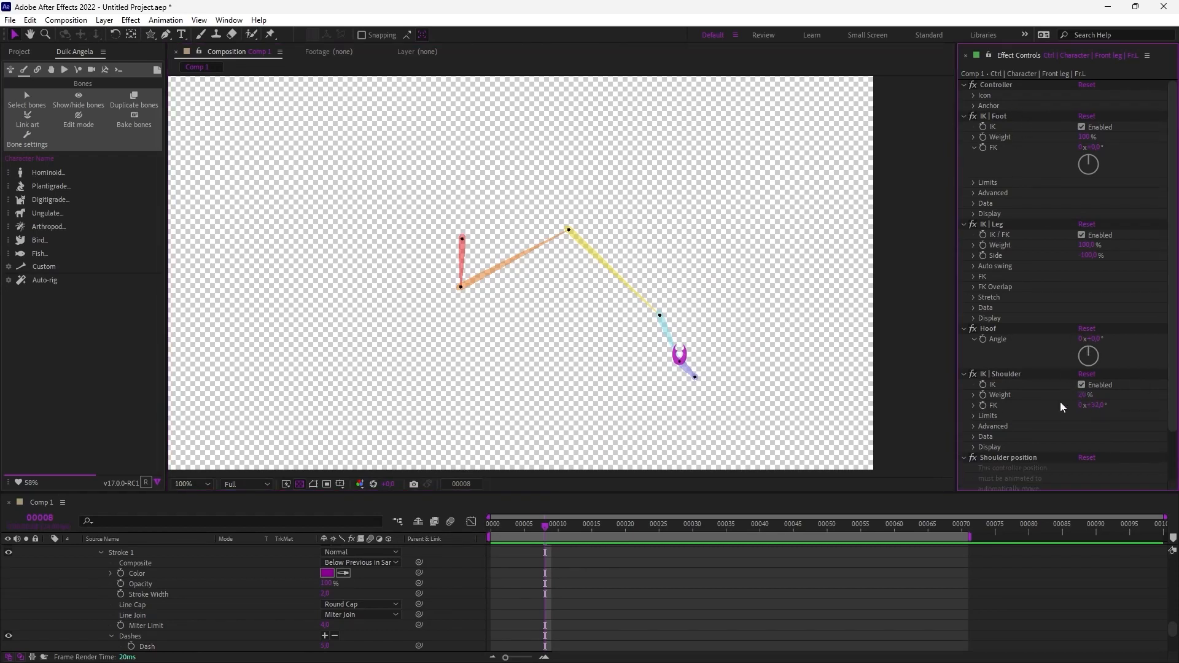
scroll(1032, 425, down, 3)
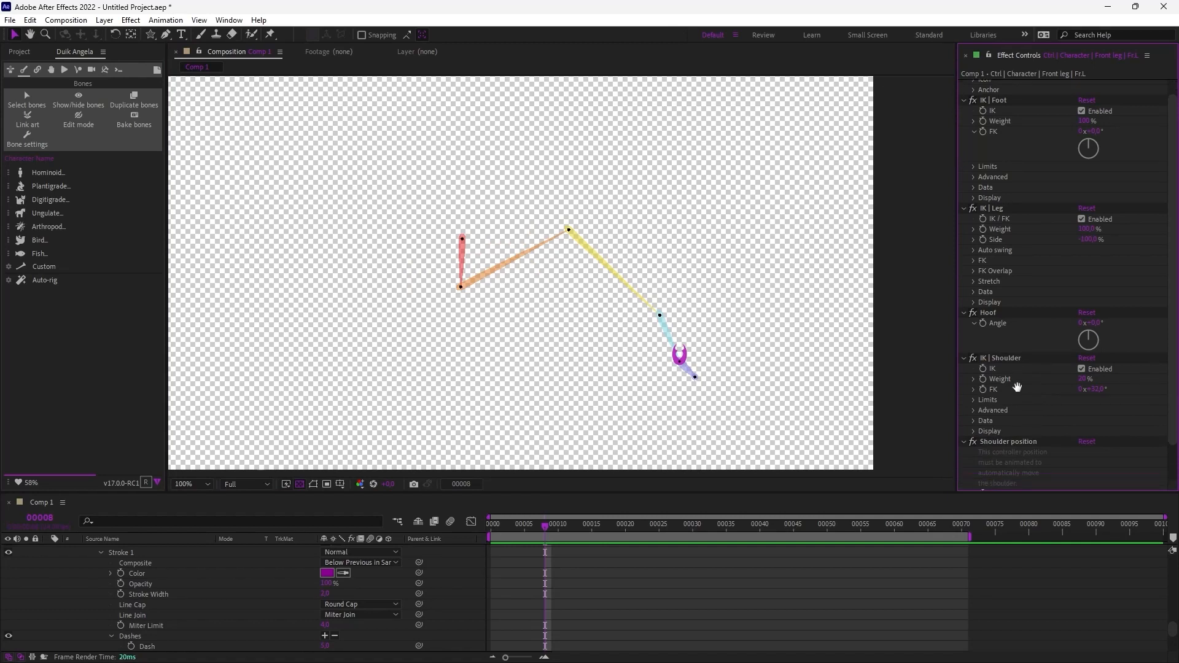
- Raise the front leg controller slightly and rotate it to reorient the arthropod foot
click(678, 359)
key(w)
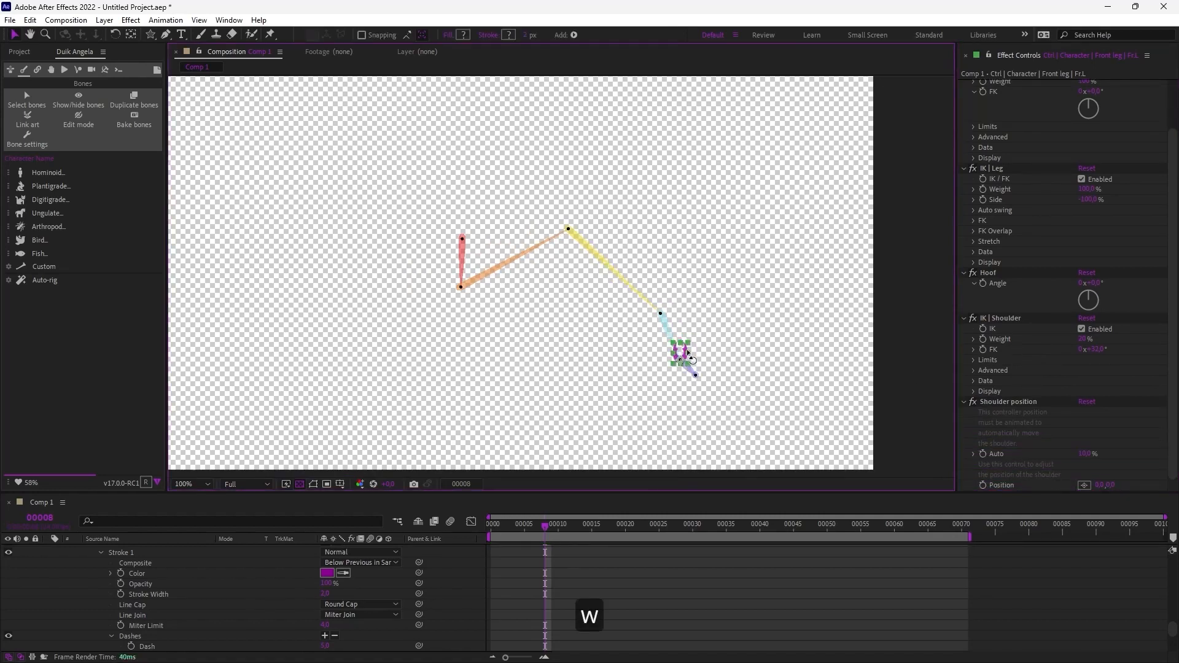
mouse_move(689, 351)
mouse_down()
mouse_move(683, 359)
mouse_move(688, 343)
mouse_up()
key(v)
- Remove the whole arthropod leg rig from the composition and create a bird wing armature
click(766, 351)
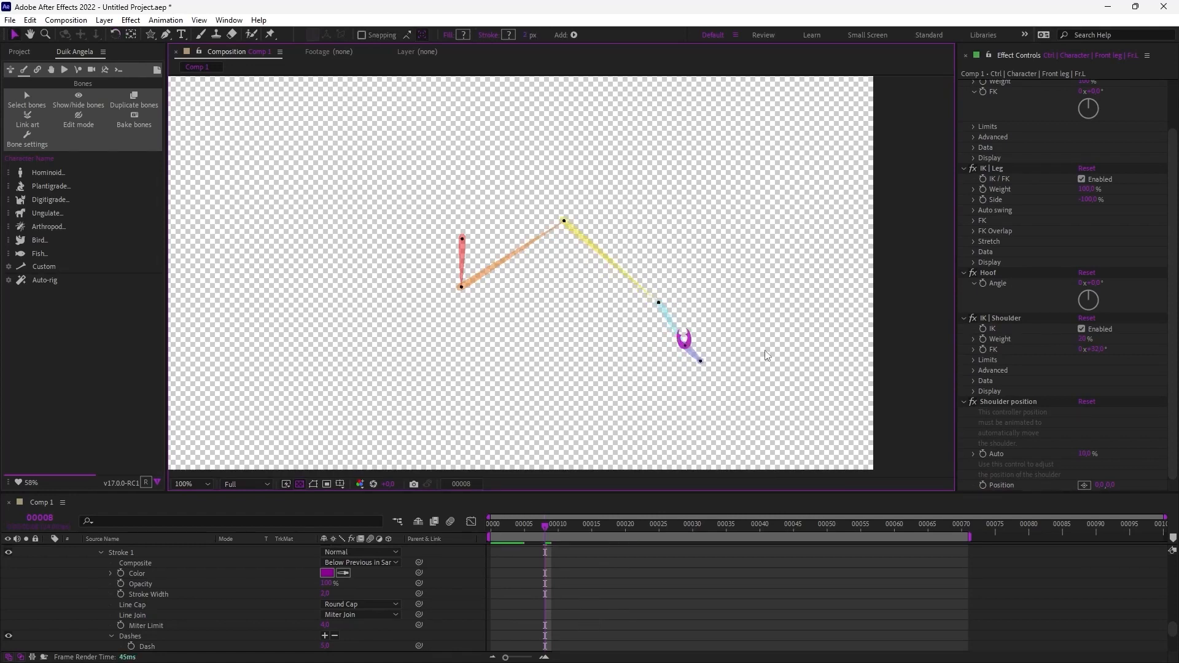
drag(343, 182, 721, 382)
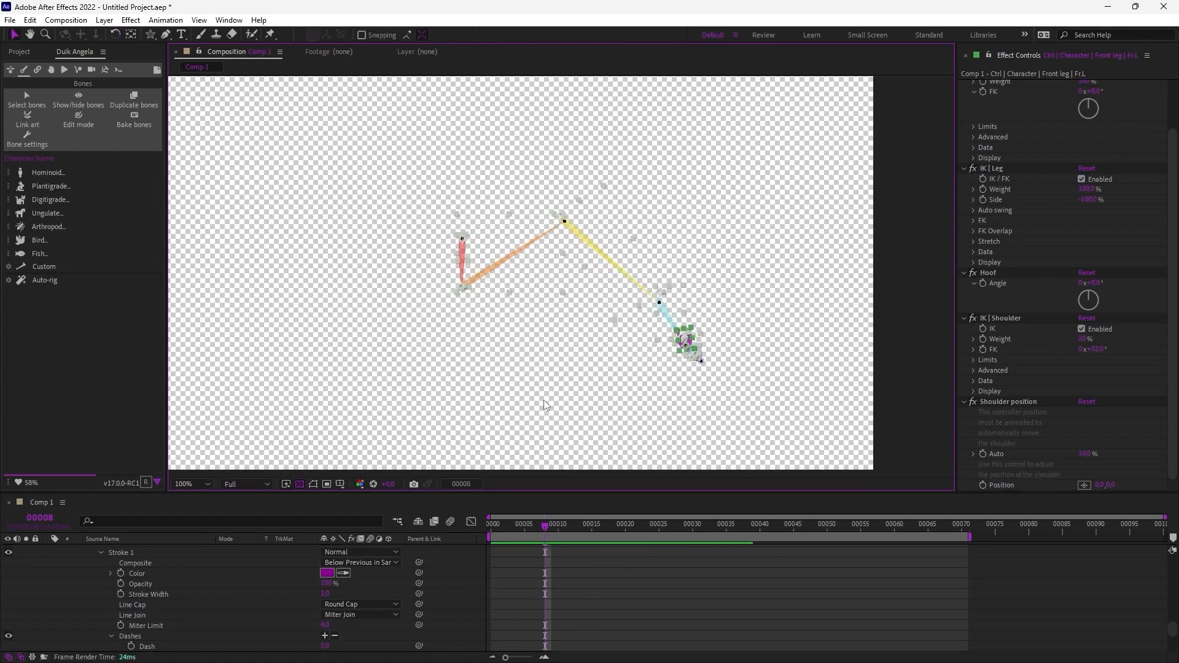
click(544, 401)
click(42, 241)
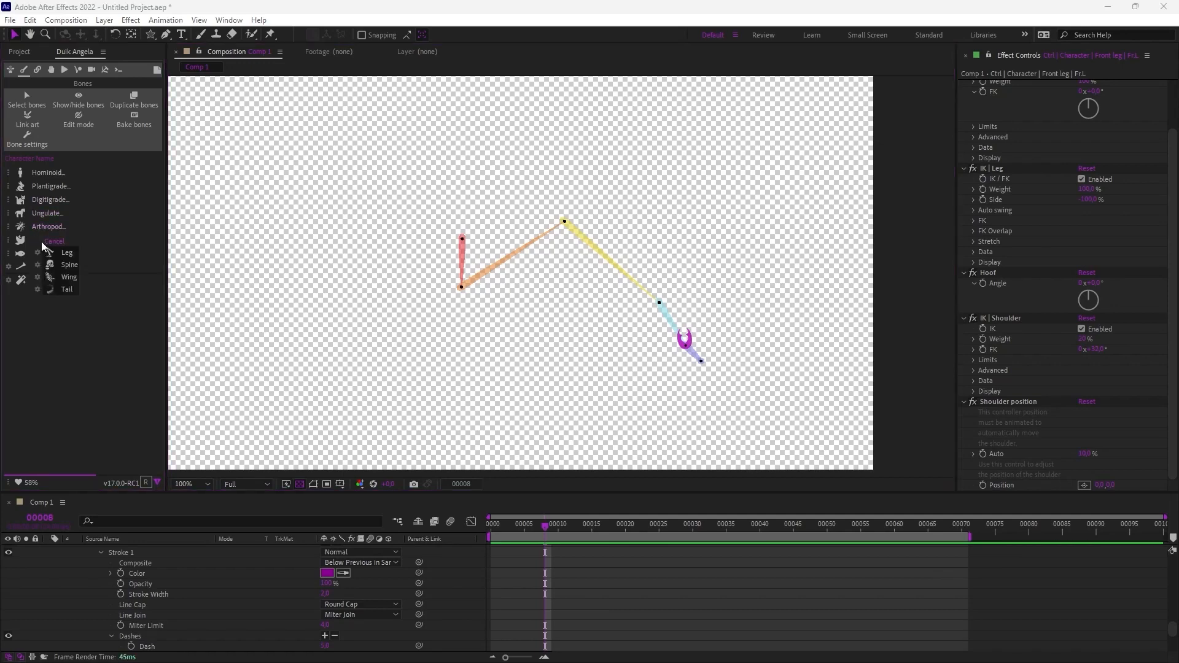
click(54, 242)
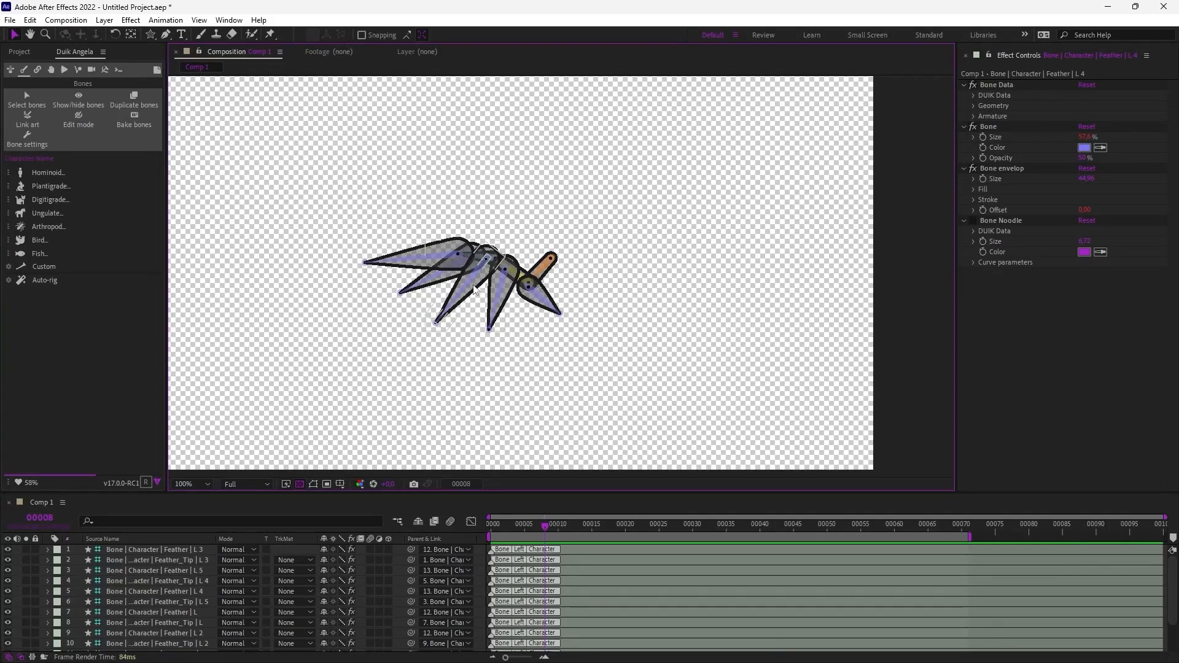
- Try moving the fifth feather bone of the wing armature and undo the move
click(534, 293)
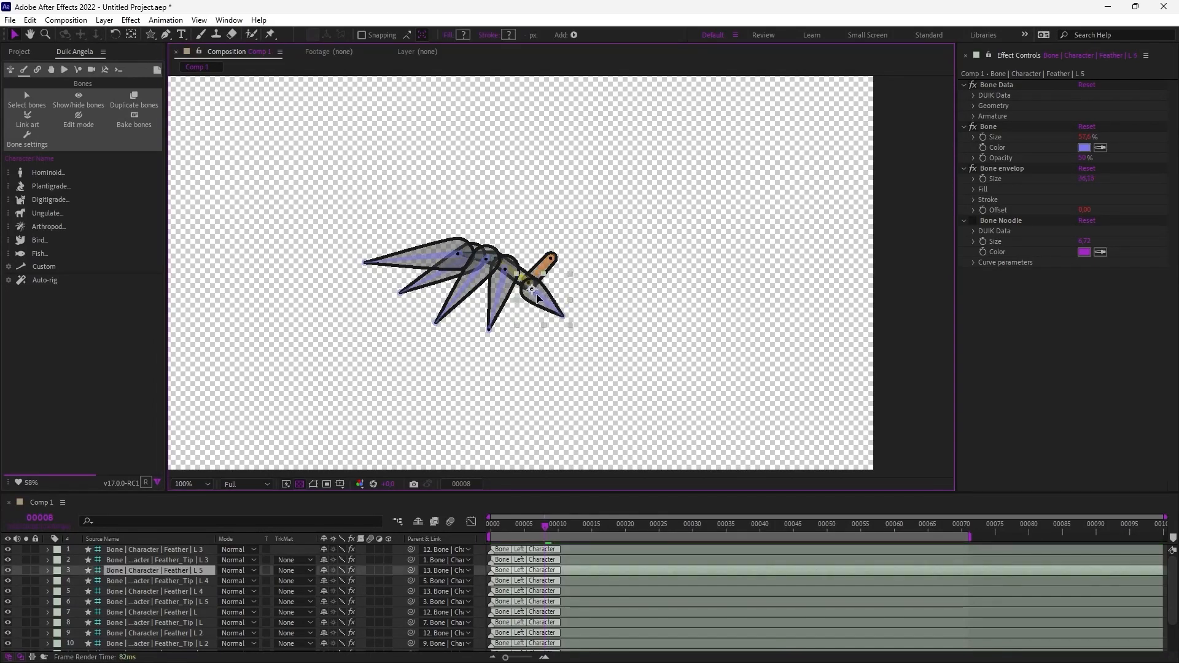
click(569, 325)
click(560, 315)
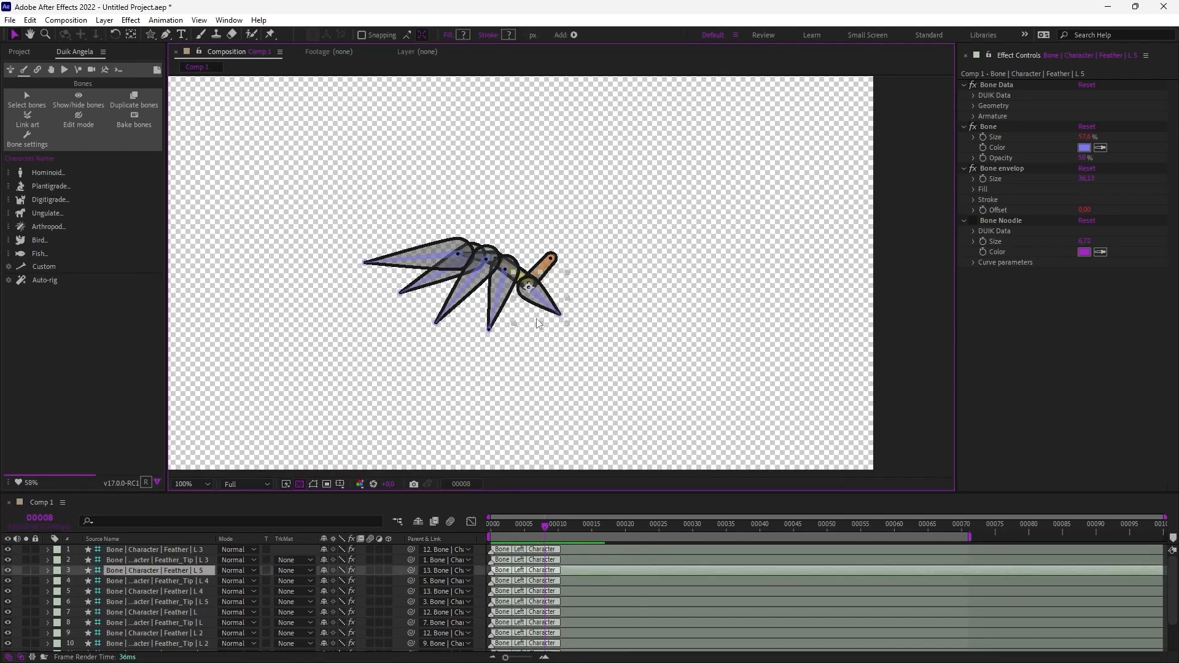
click(579, 336)
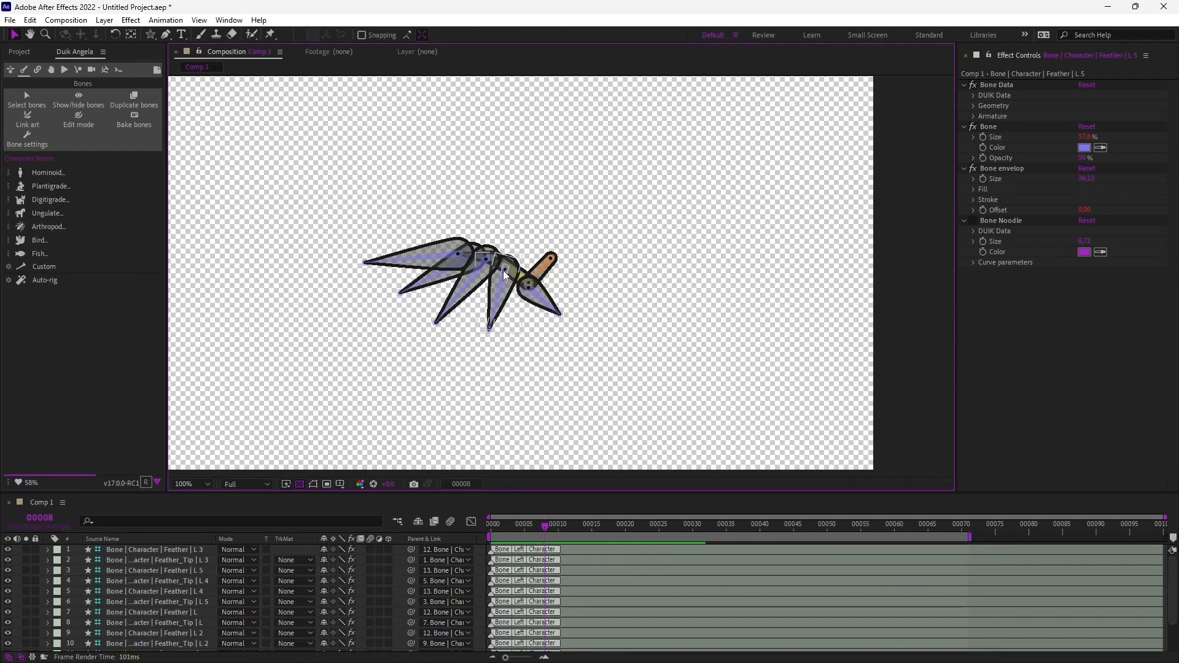
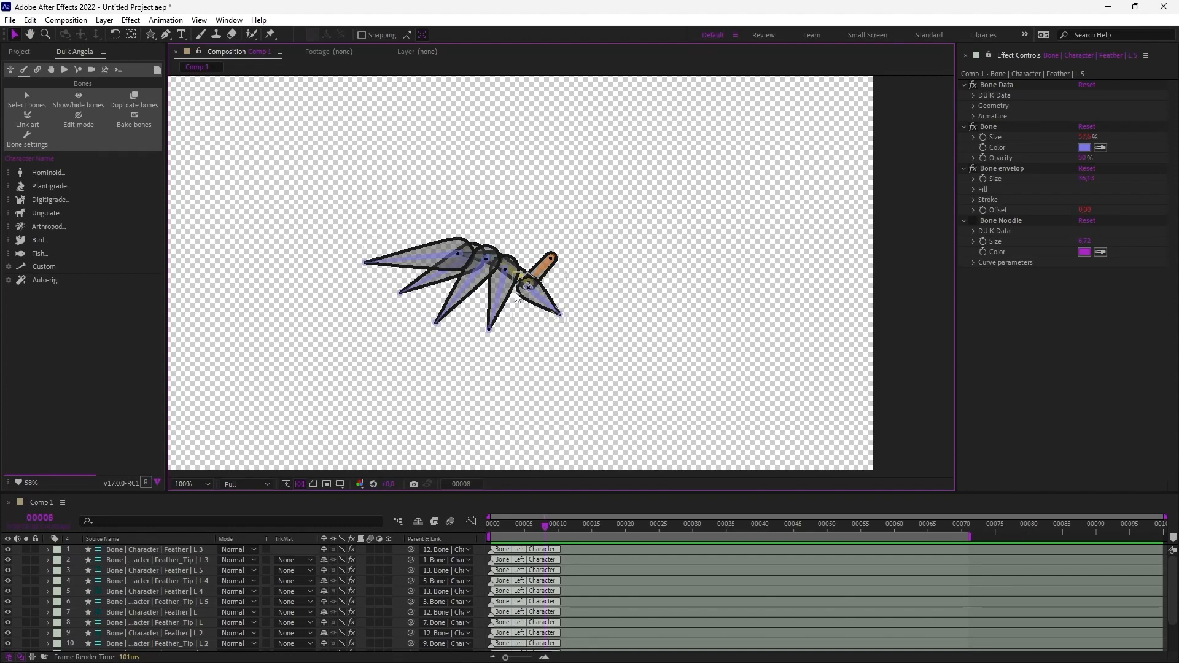
- Select all the wing and feather bones and auto-rig them
key(ctrl+0)
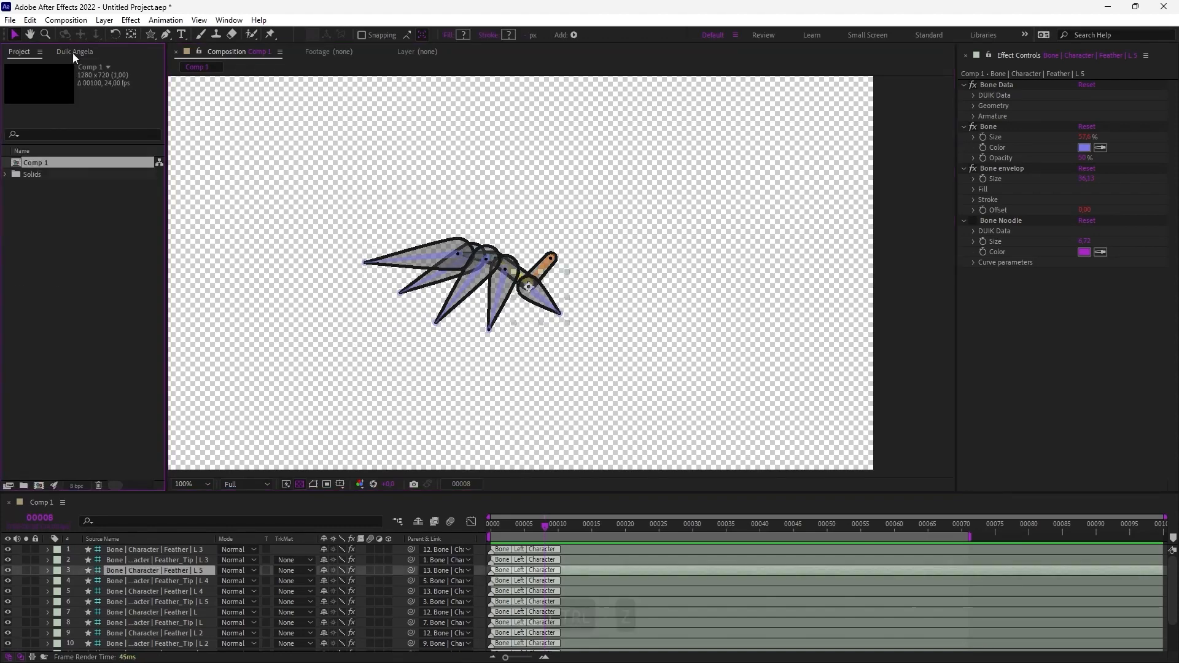
click(75, 51)
drag(317, 200, 577, 354)
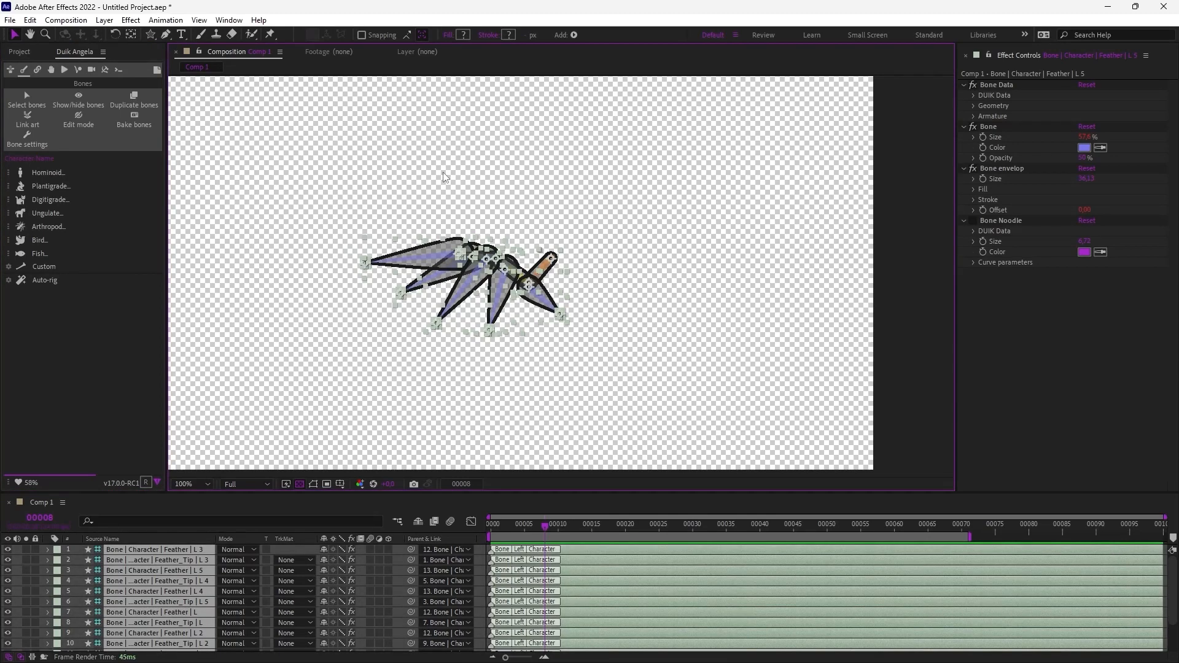
click(42, 280)
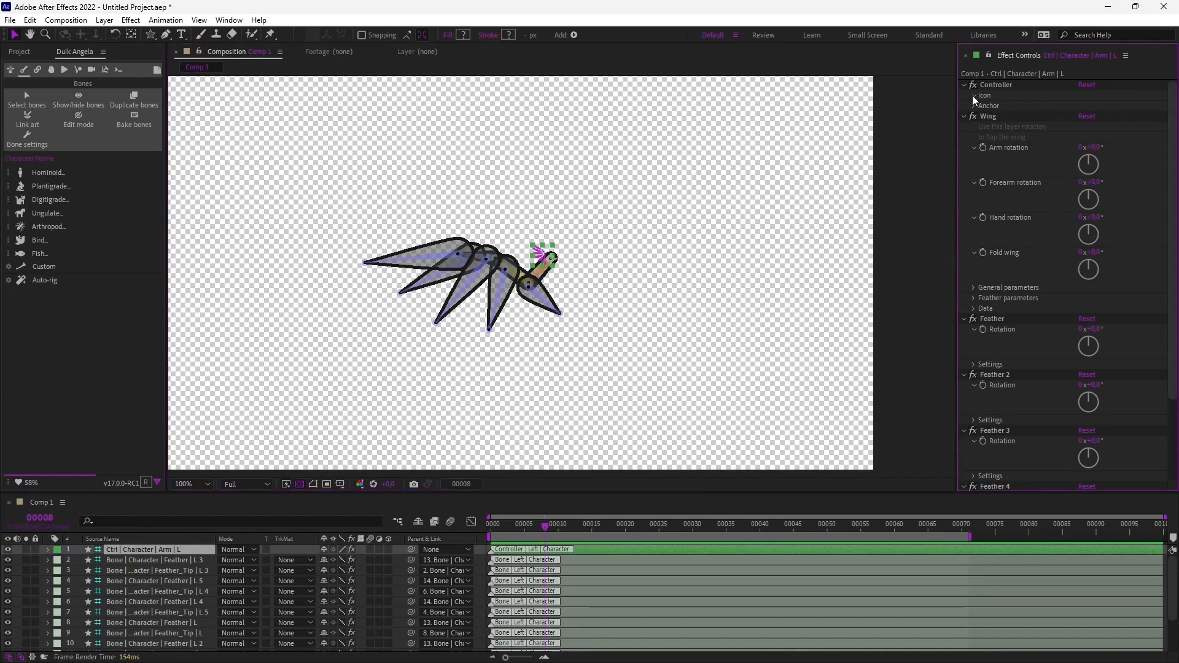
- Enlarge and flip the wing controller's icon and offset it above and outside the wing's shoulder
click(973, 95)
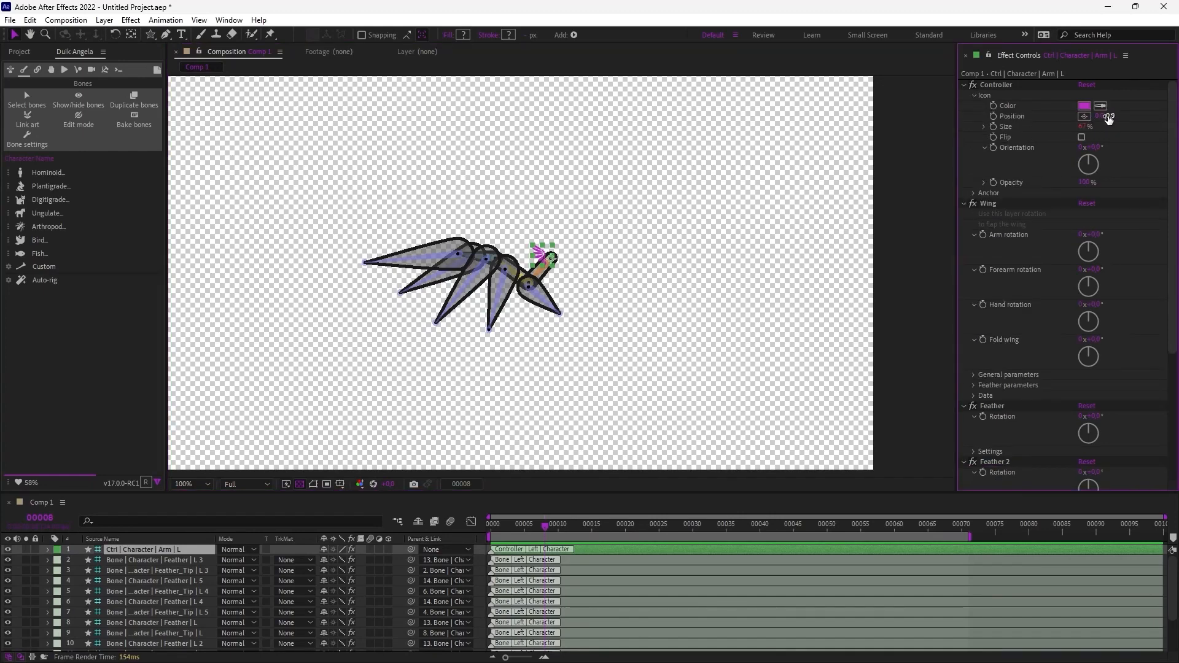
mouse_move(1108, 119)
mouse_down()
mouse_move(1084, 117)
mouse_move(1088, 127)
mouse_up()
click(485, 335)
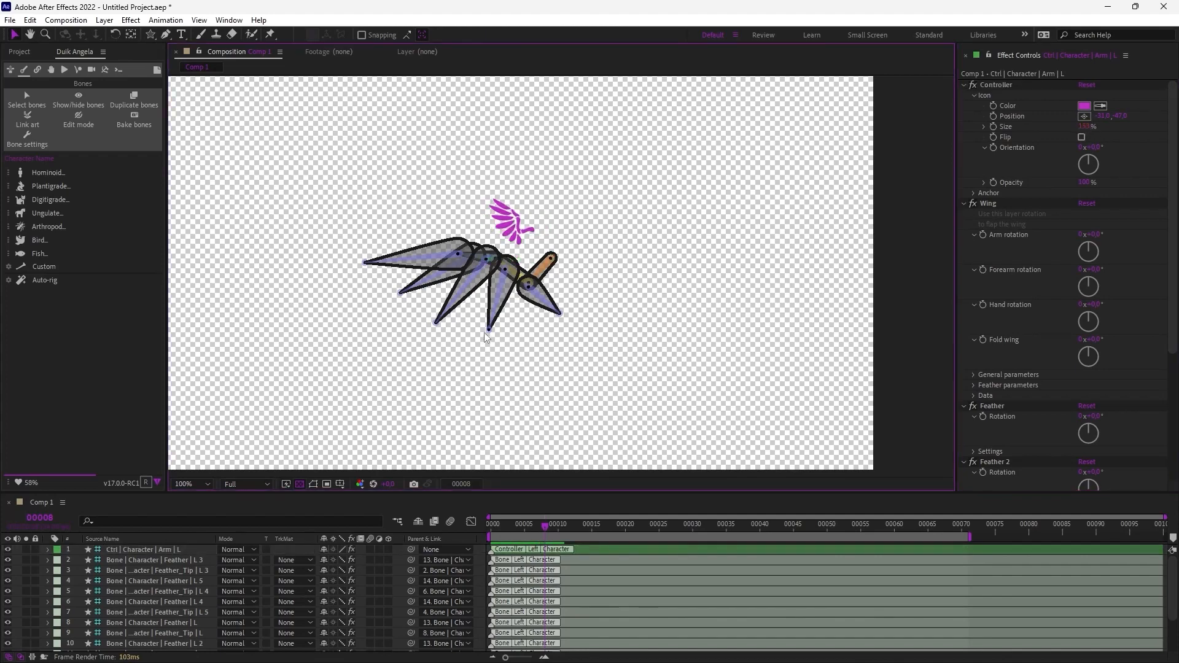
click(524, 272)
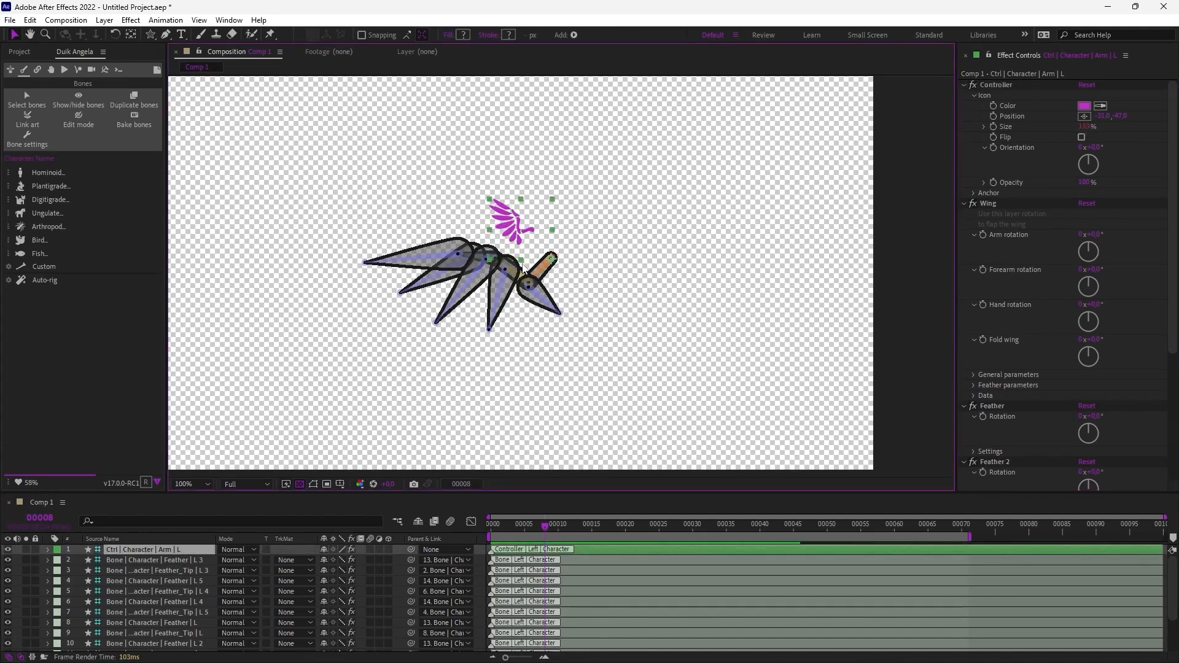
click(1082, 137)
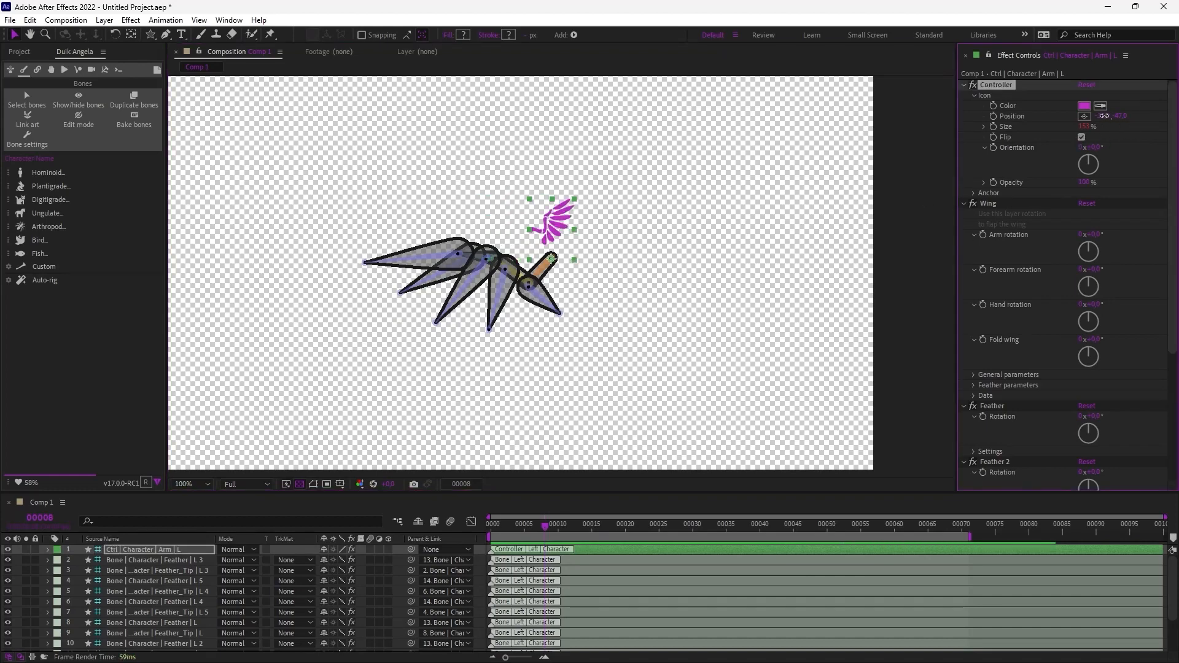
drag(1104, 116, 1121, 115)
click(964, 84)
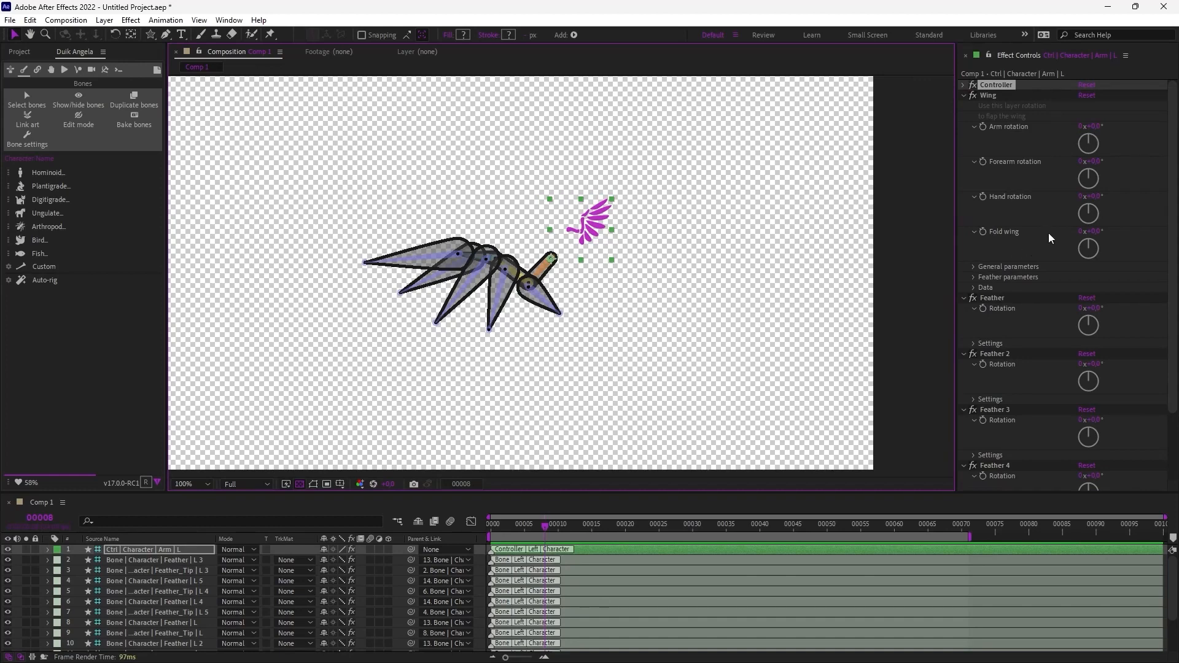
- Try the Fold wing angle on the wing controller and undo the change
click(985, 96)
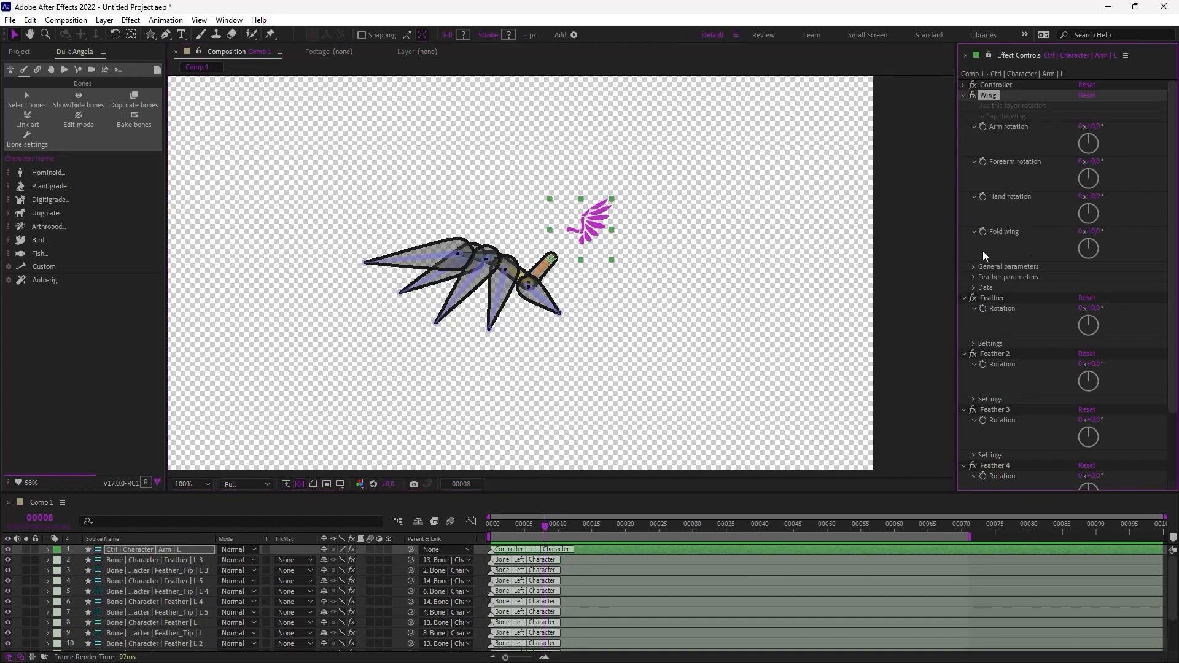
mouse_move(1097, 235)
mouse_down()
mouse_move(1117, 231)
mouse_move(1077, 226)
mouse_move(1081, 237)
mouse_up()
key(ctrl+z)
- Fold the wing by setting the wing controller's Fold wing angle to 40°
click(626, 210)
click(578, 230)
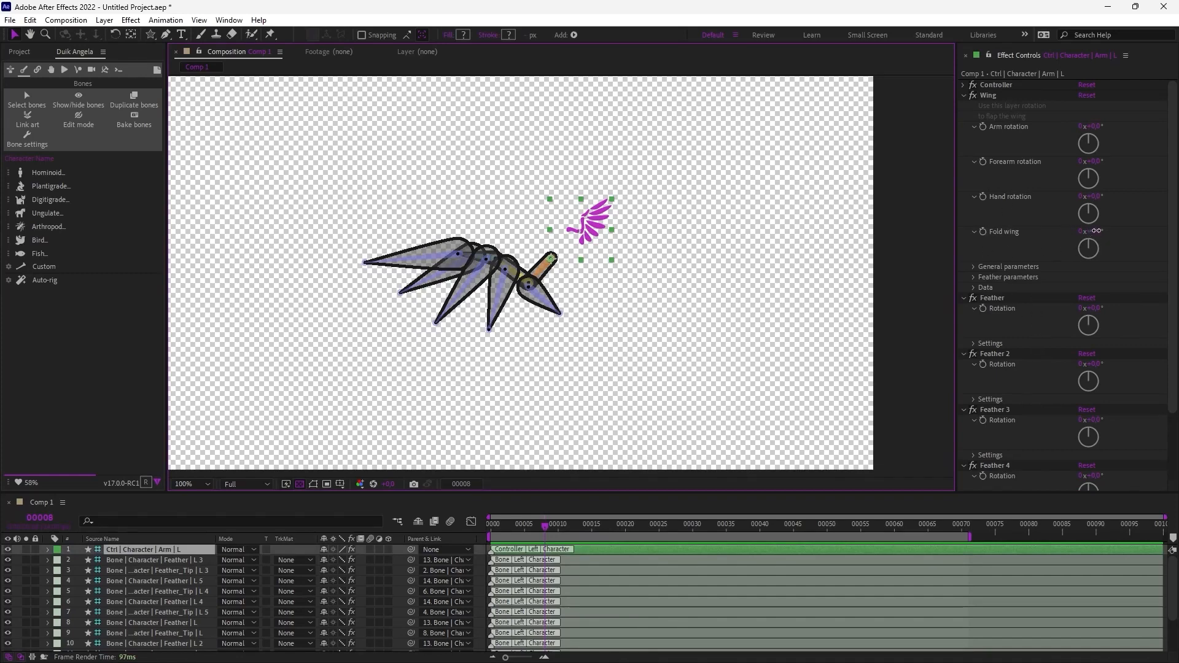
drag(1092, 231, 1027, 250)
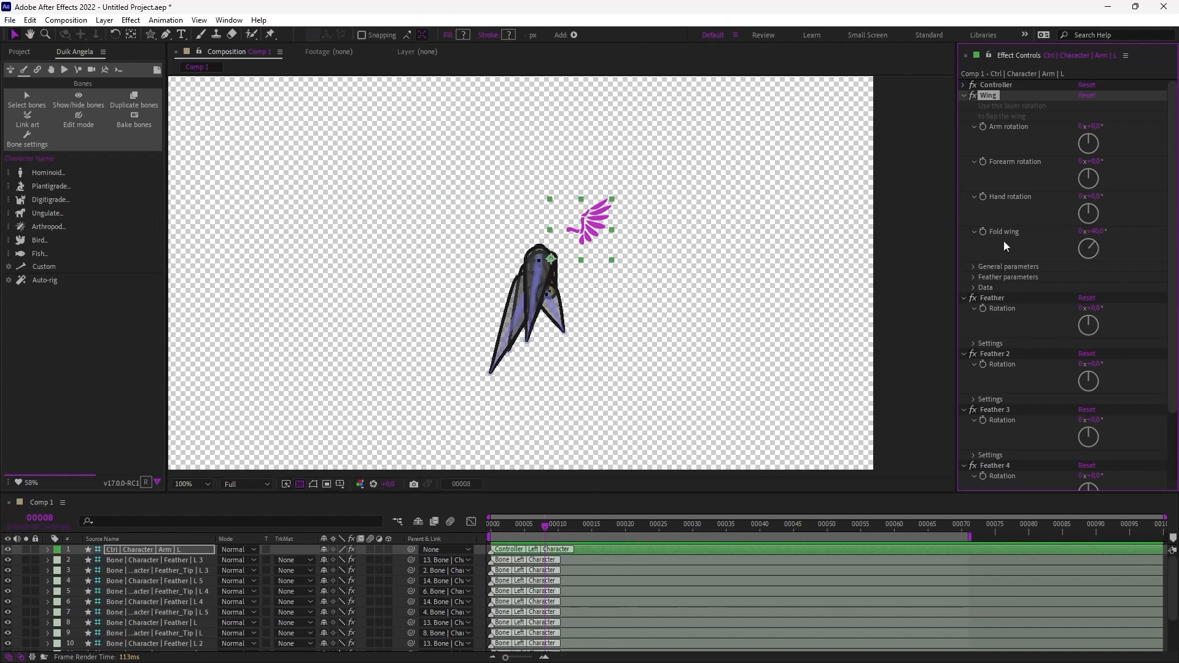
- Set the first Feather's Folded angle to -22° and Feather 2's to about -38°
scroll(1022, 323, down, 3)
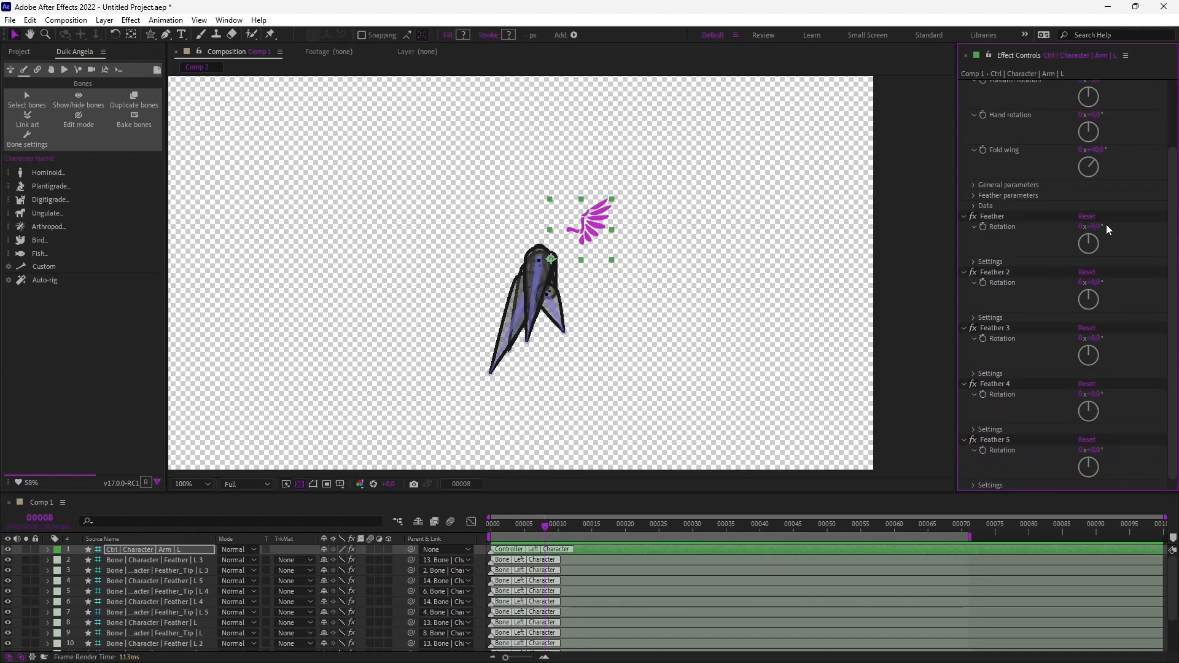
click(975, 260)
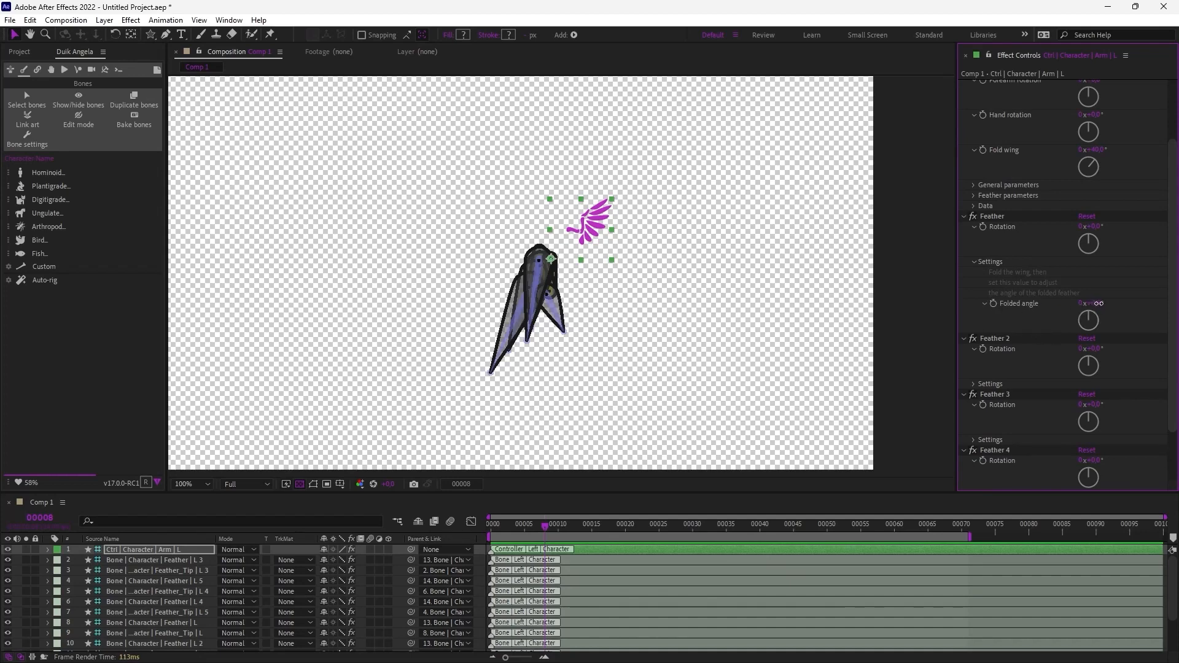
drag(1099, 303, 1079, 301)
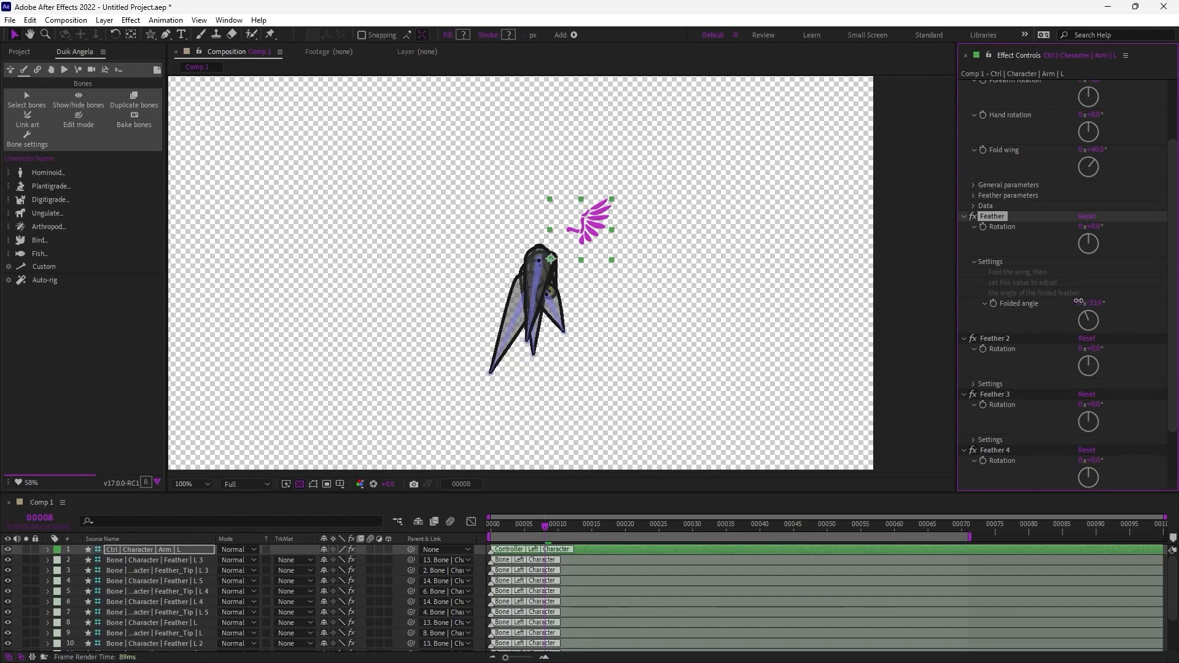
key(ctrl+z)
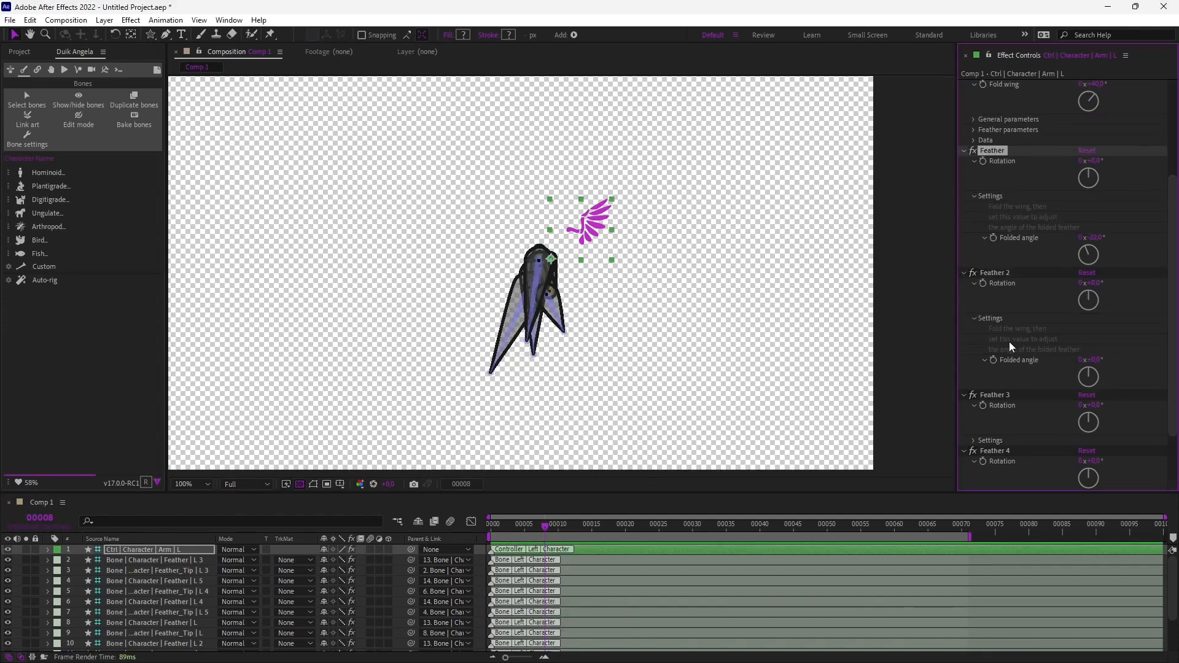
drag(1092, 360, 1091, 297)
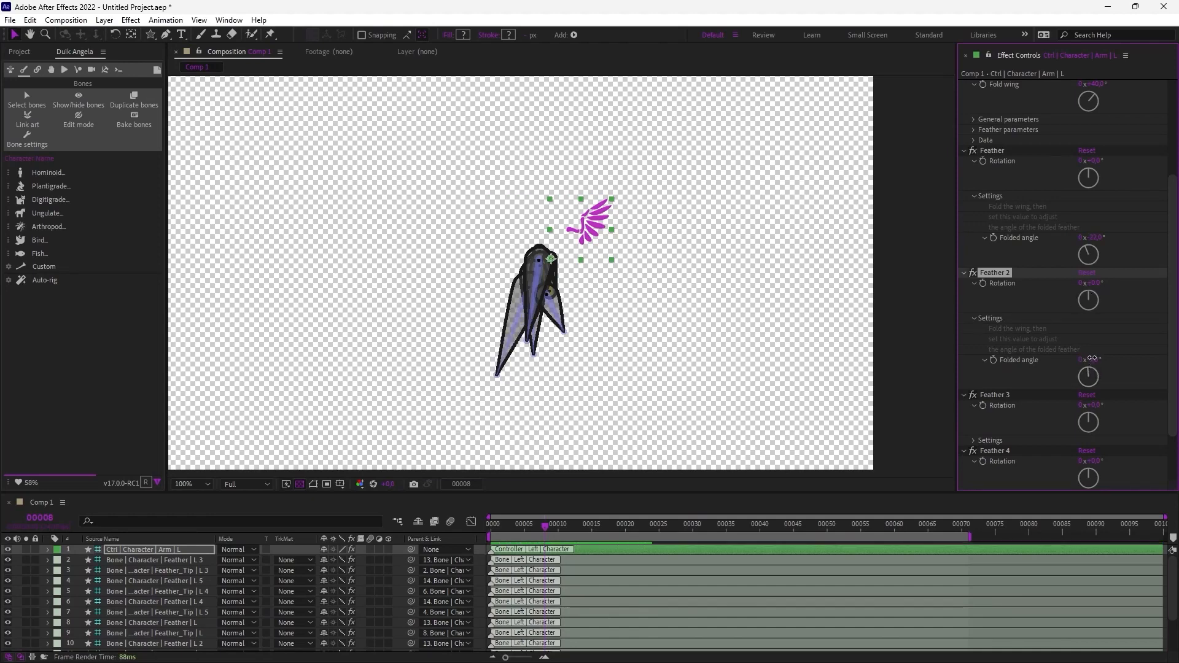
drag(1092, 358, 1074, 361)
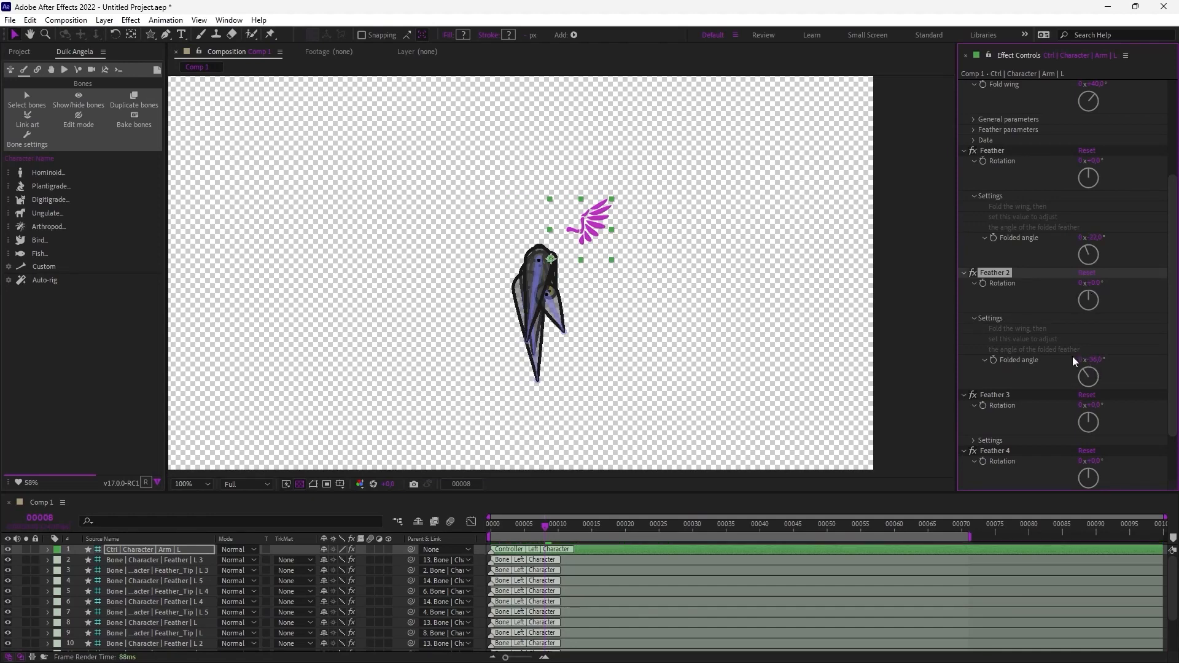
- Set Feather 3's Folded angle to -12° and give Feather 4 a slight negative Folded angle
scroll(1006, 360, down, 2)
click(973, 383)
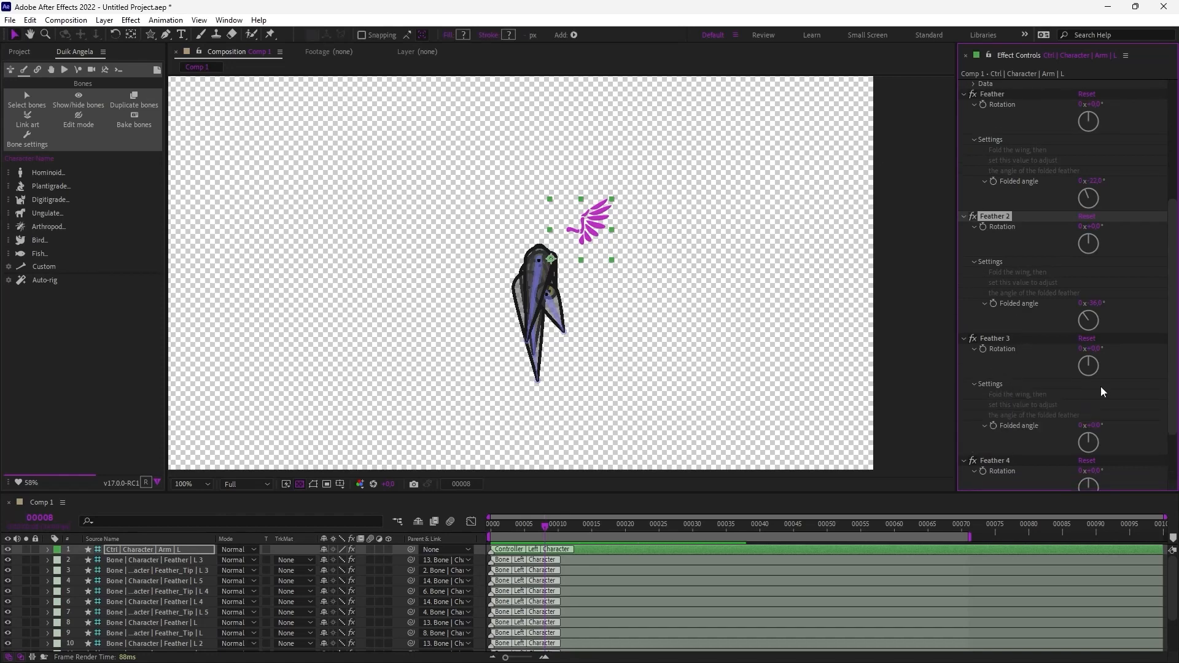
drag(1087, 426, 1069, 433)
scroll(1074, 407, down, 3)
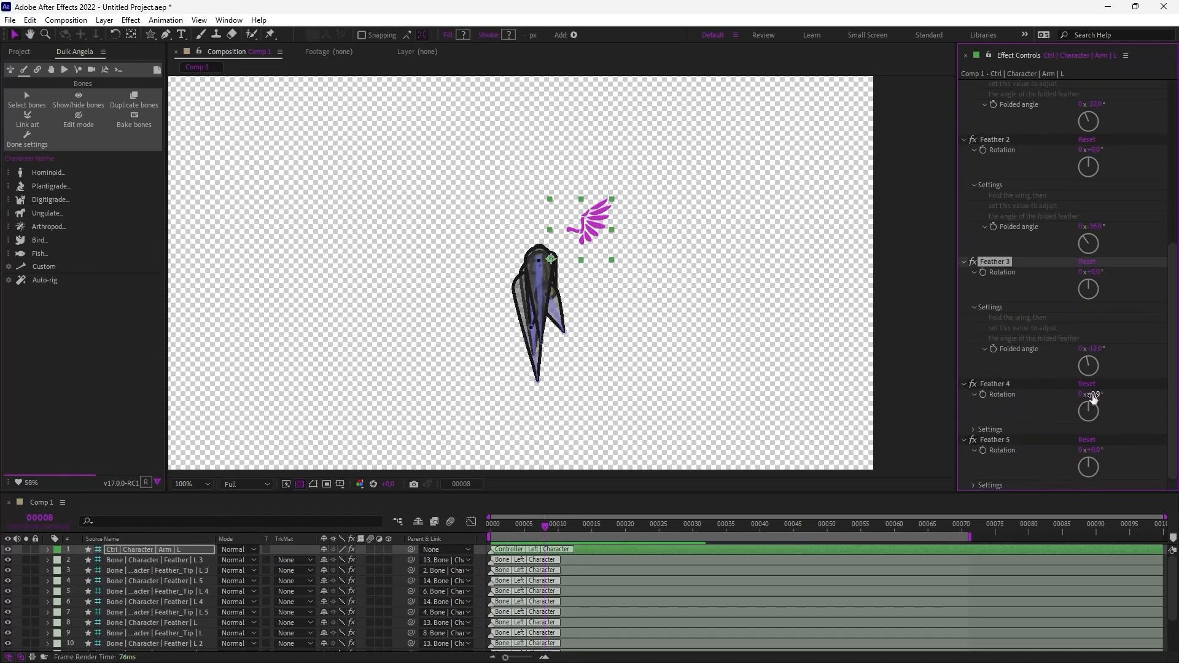
click(997, 430)
drag(1088, 461, 1089, 461)
- Give Feather 5 a positive Folded angle that tucks it into the folded wing, and collapse the feathers' settings
scroll(1019, 455, down, 2)
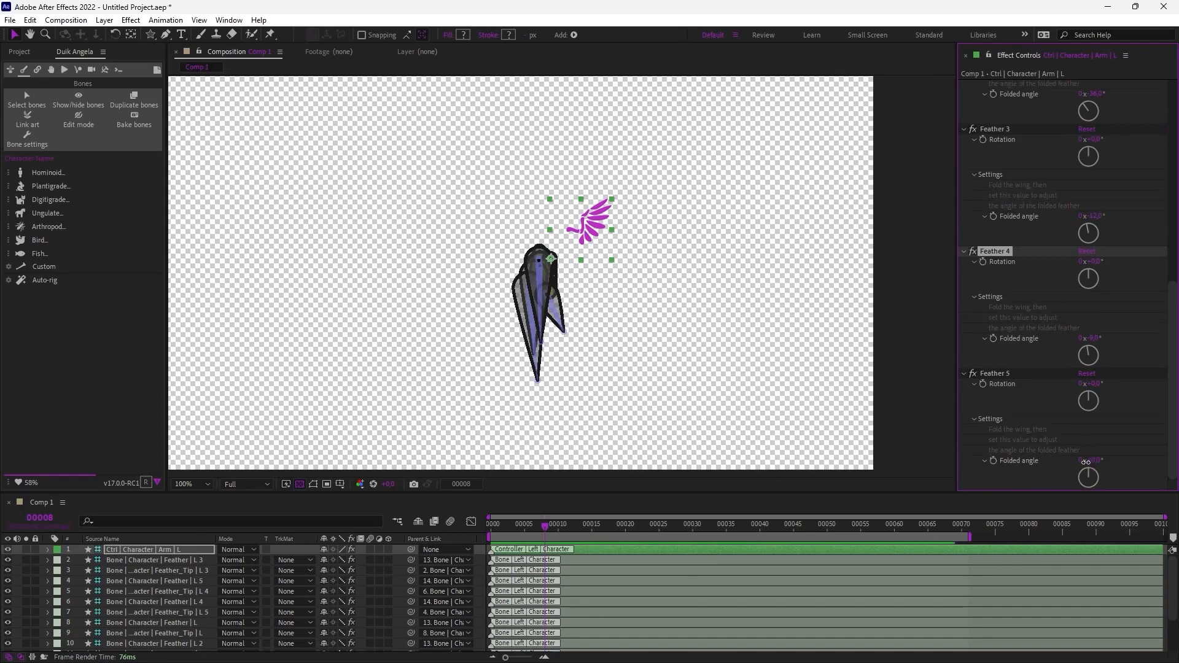
drag(1086, 462, 1084, 462)
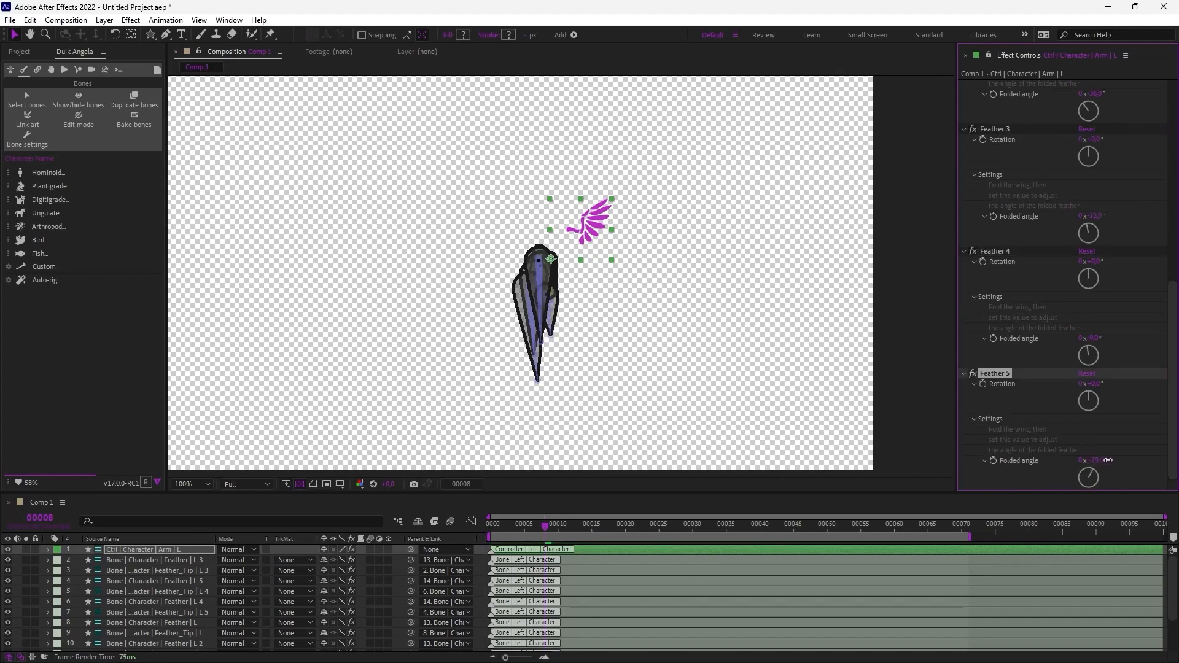
click(983, 461)
click(975, 442)
click(972, 367)
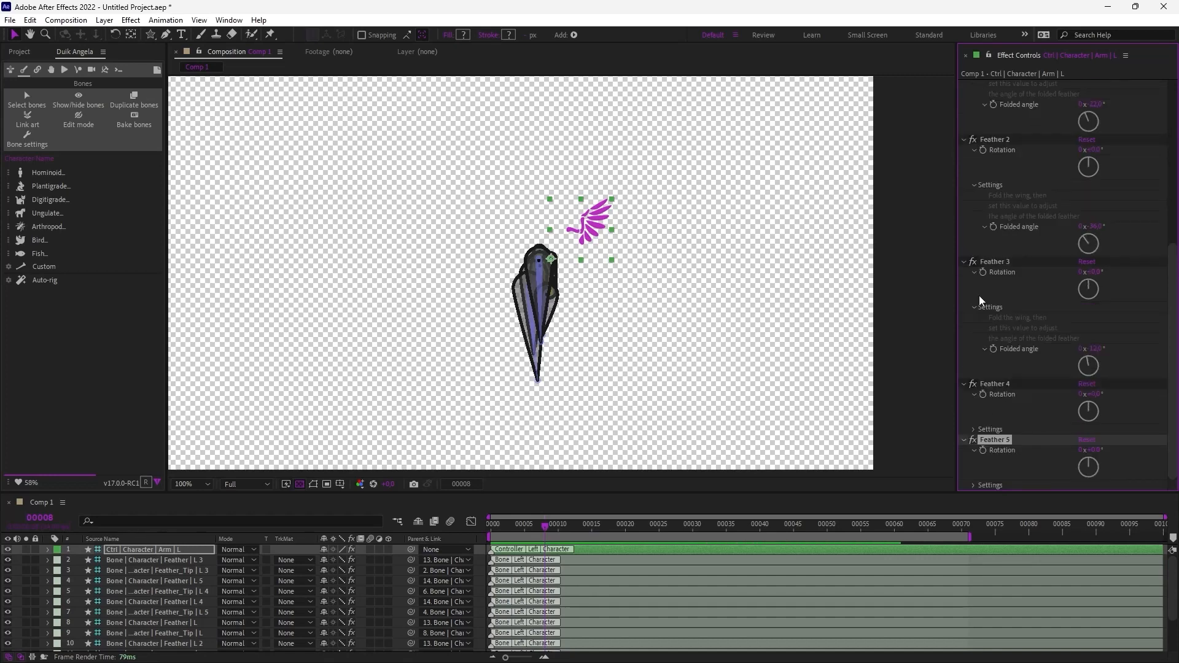
click(974, 308)
click(971, 245)
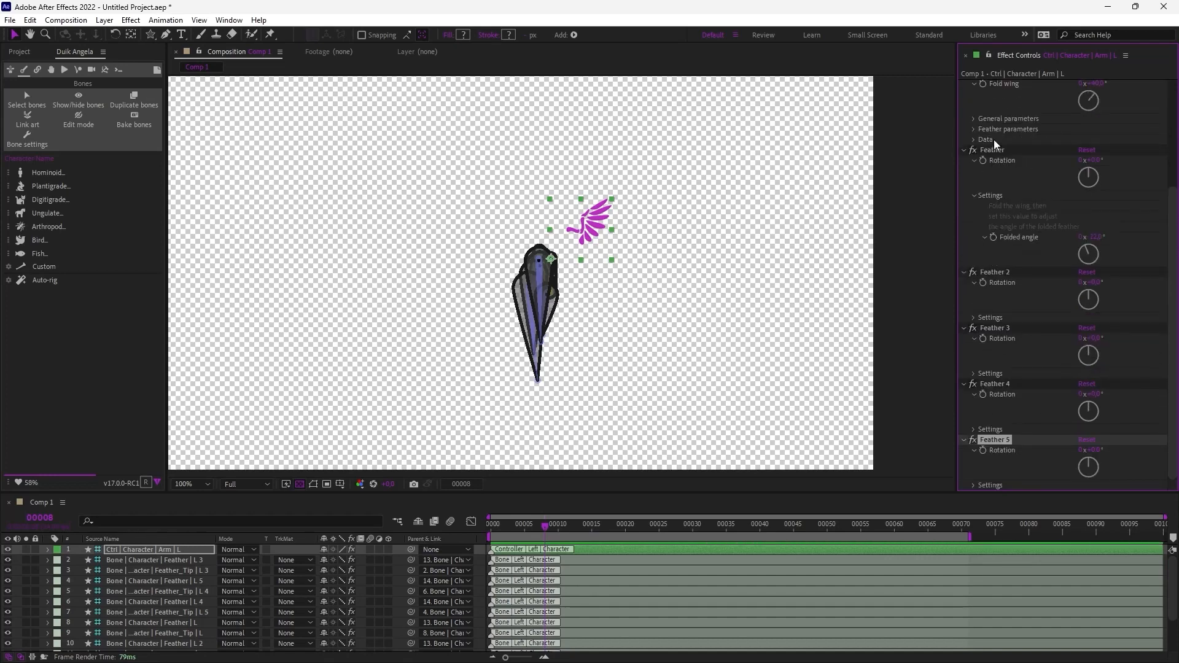
click(978, 195)
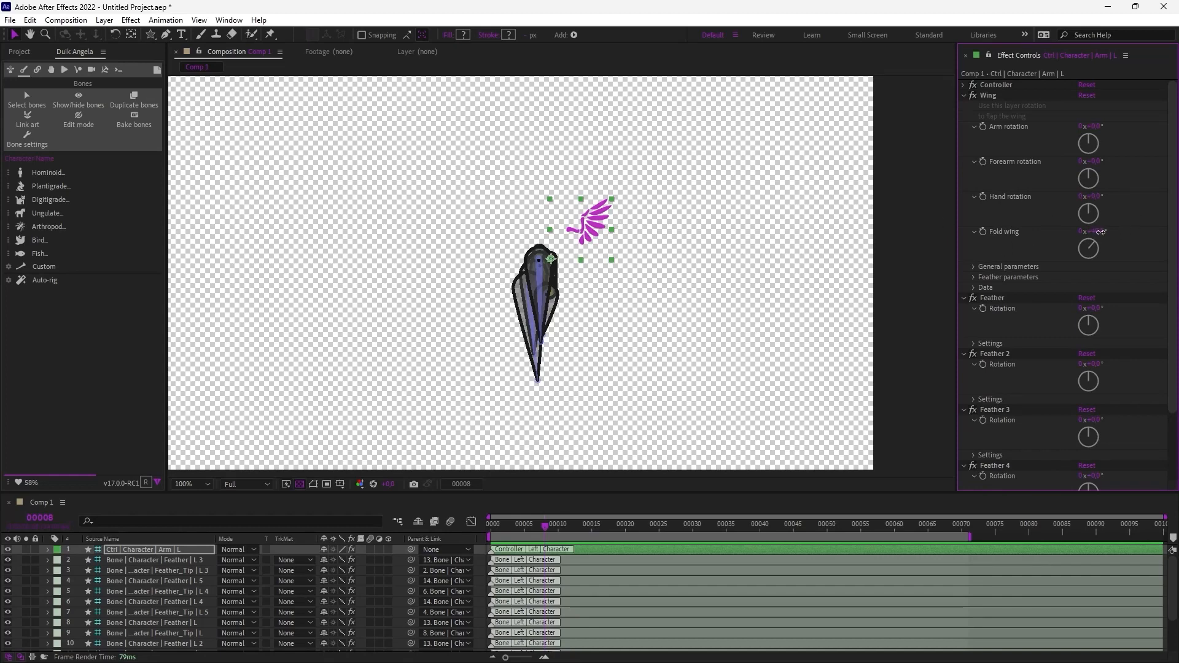
- Unfold the wing and adjust its pose with a Forearm rotation of about 14° and a slight negative Hand rotation
mouse_move(1101, 232)
mouse_down()
mouse_move(1072, 233)
mouse_move(1084, 233)
mouse_up()
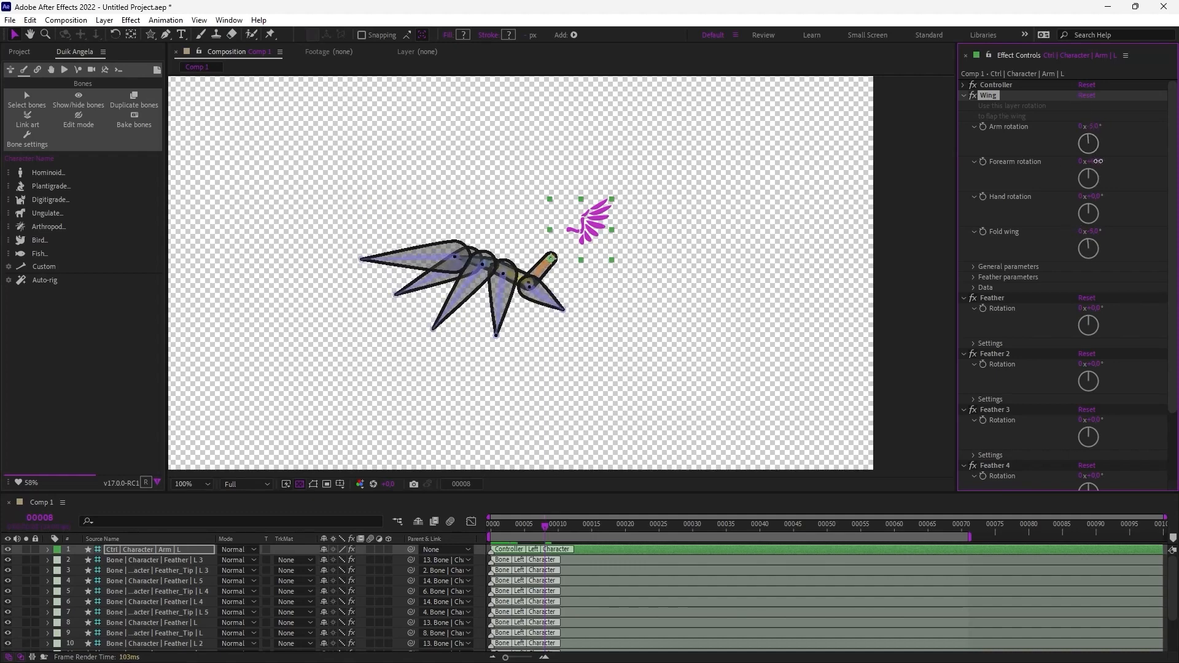
drag(1092, 160, 1091, 195)
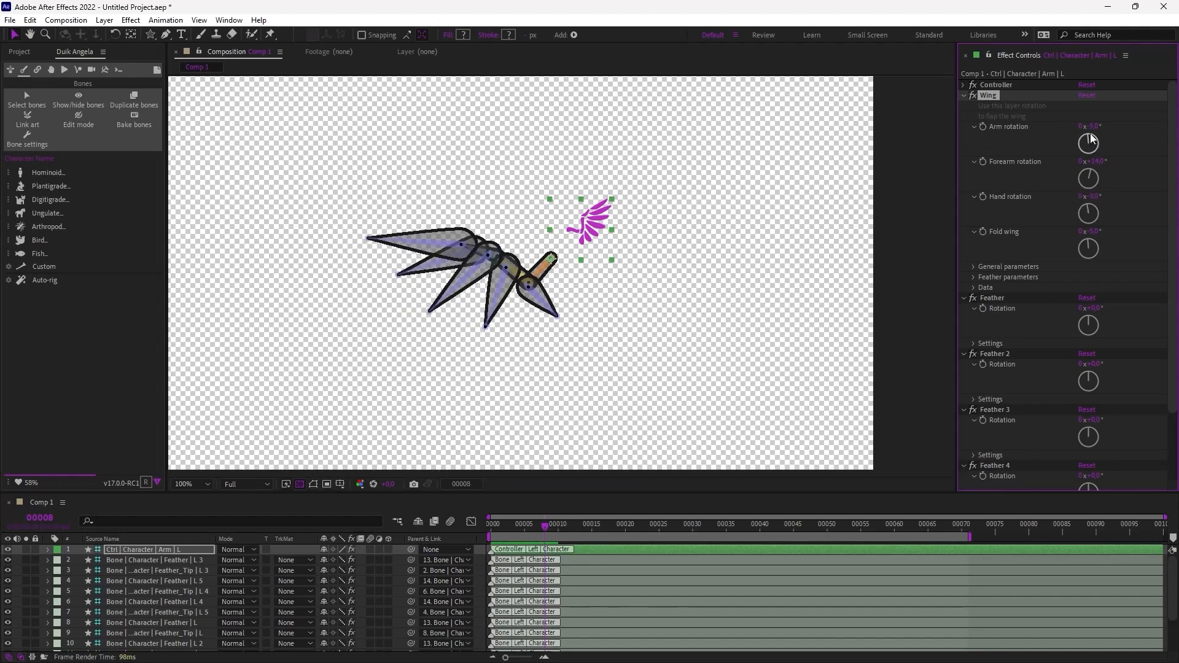
scroll(1015, 296, down, 1)
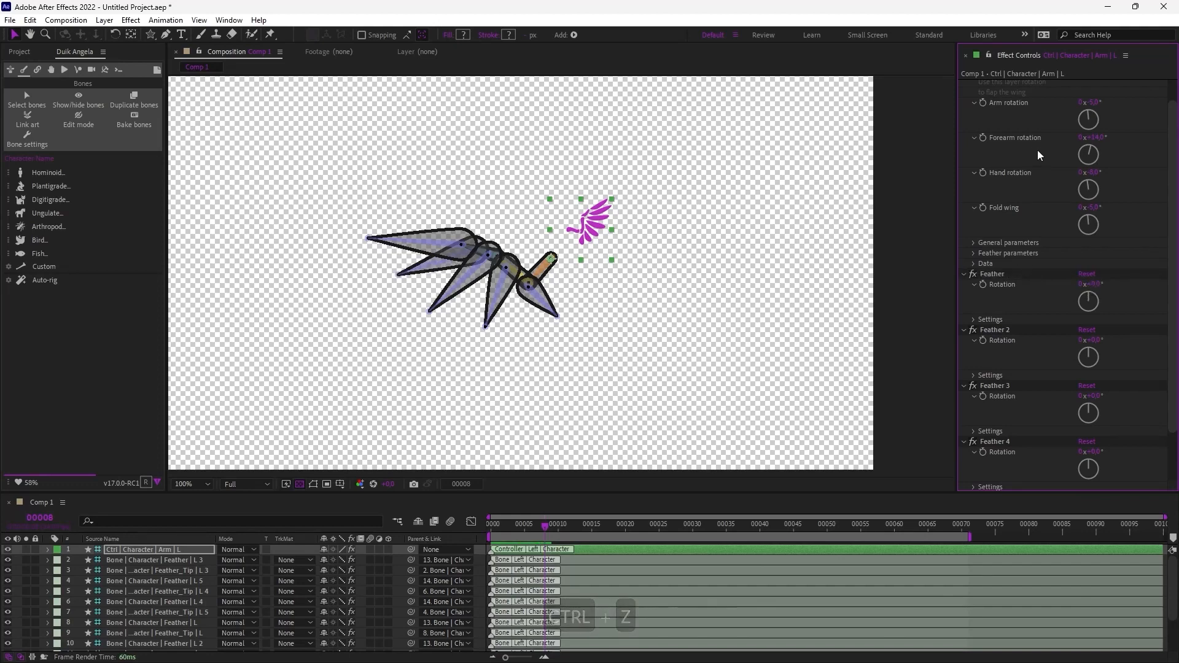
- Expand the Wing effect's general parameters and feather parameters on the arm controller
scroll(1039, 155, up, 1)
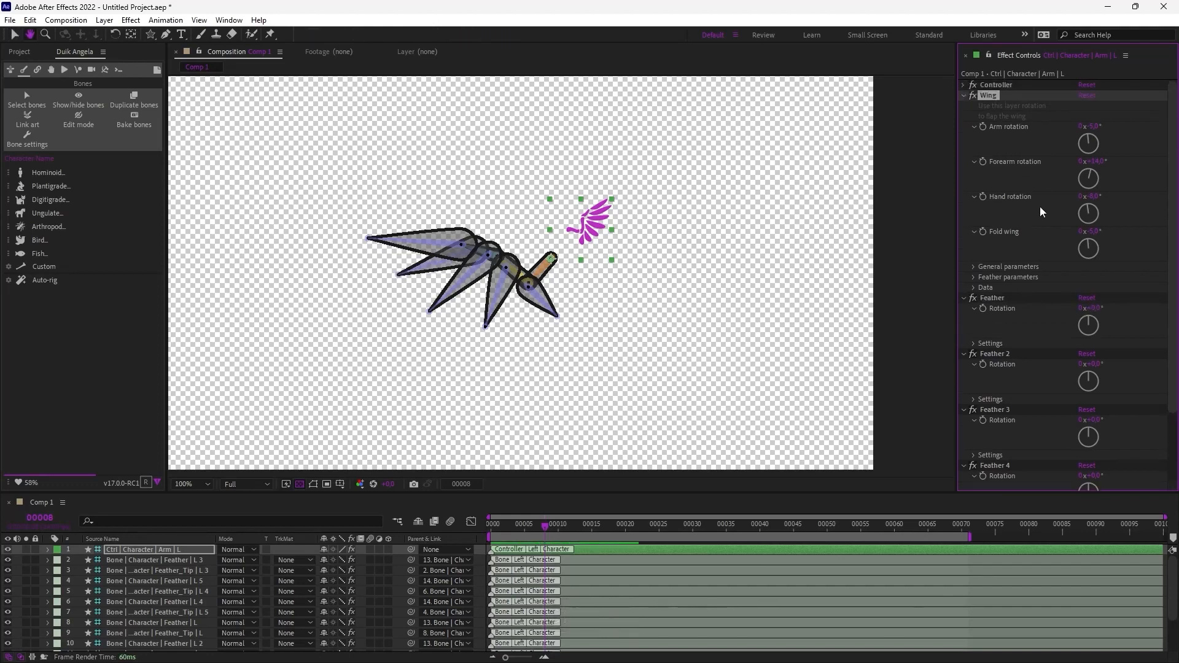
click(975, 267)
click(973, 309)
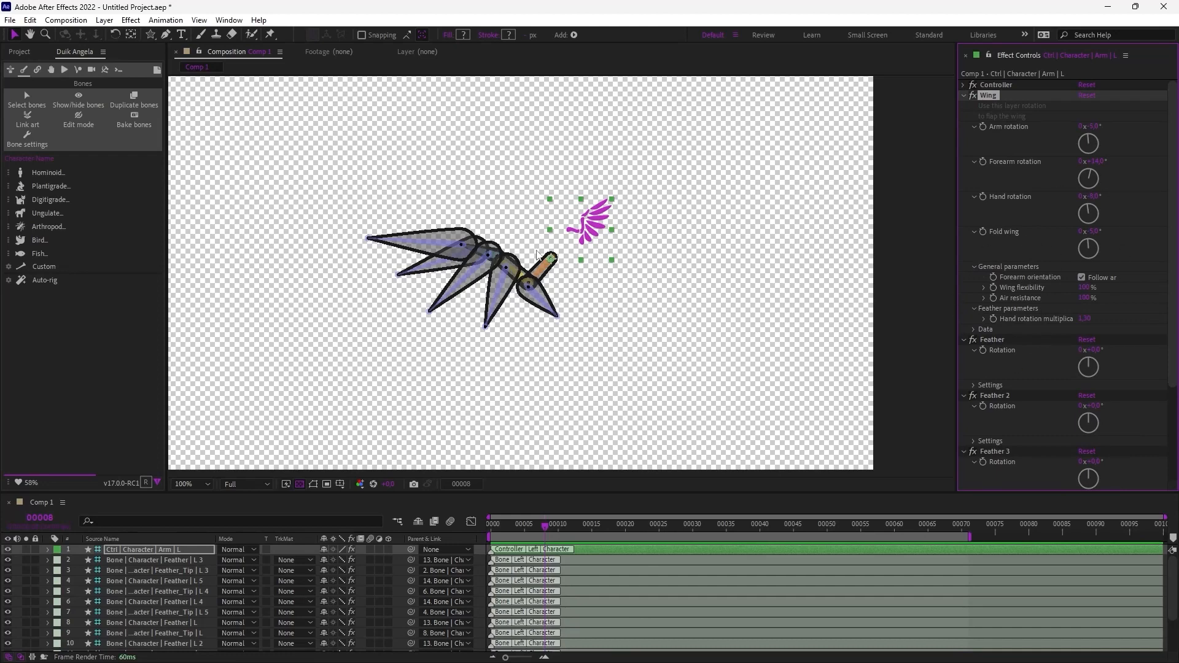
- Keyframe the wing controller's Rotation at frames 4, 11, 20, 30 and 41, alternating its direction to make the wing flap
drag(528, 524, 519, 525)
key(r)
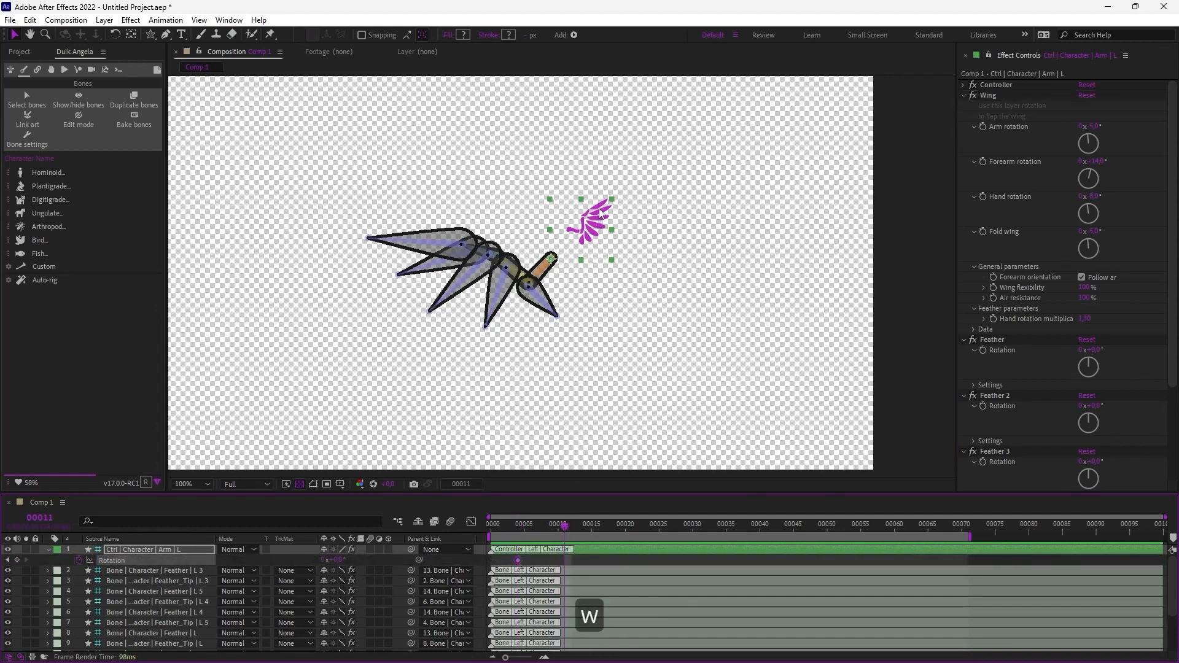
key(w)
drag(601, 214, 609, 244)
drag(600, 527, 622, 524)
drag(626, 237, 618, 209)
click(693, 525)
click(766, 526)
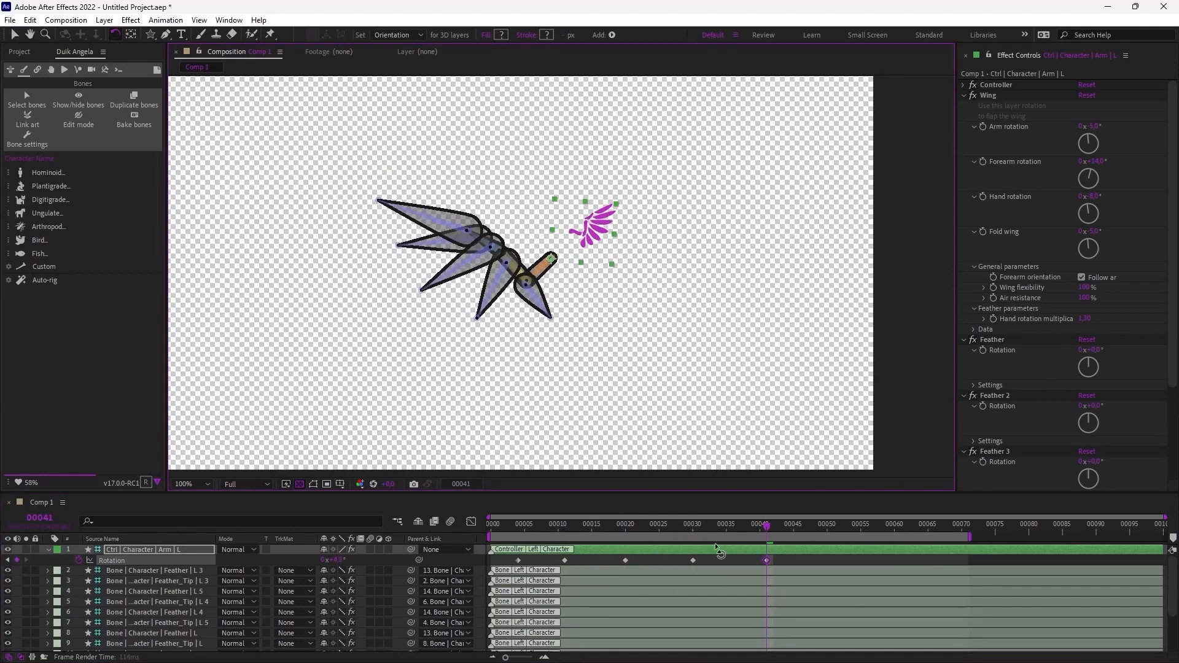
- Apply Easy Ease to all the wing's Rotation keyframes and stretch them in time so the last lands at about frame 57
key(v)
drag(792, 556, 503, 574)
key(F9)
key(KP_0)
alt+drag(767, 560, 874, 561)
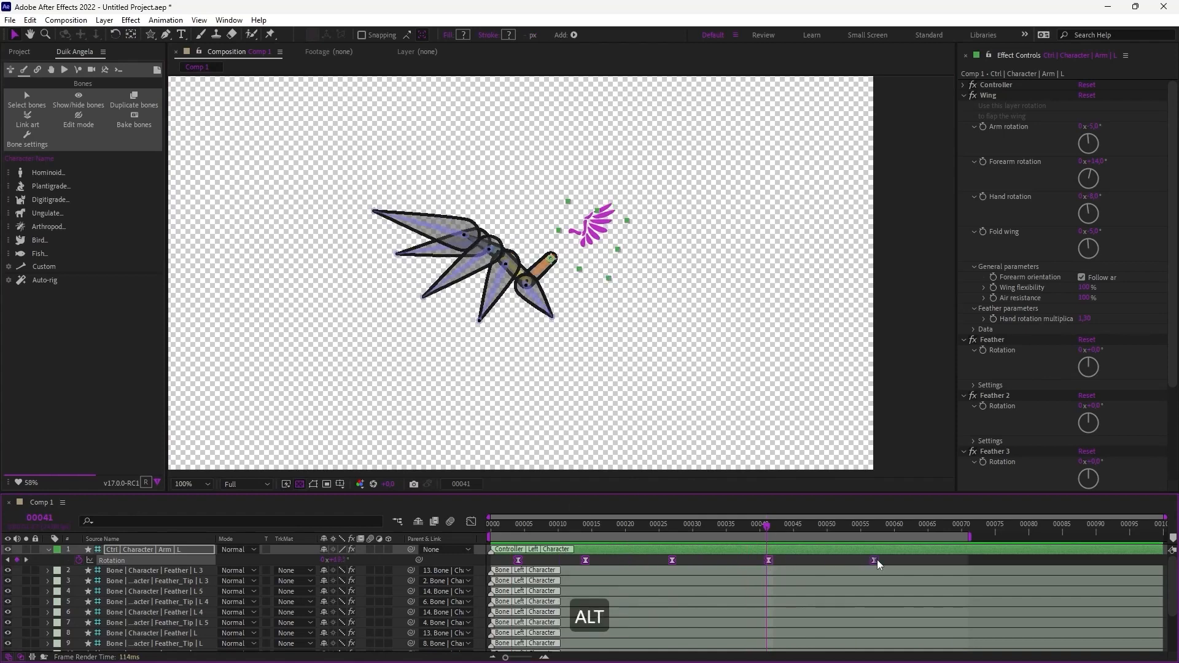
- Scale up the values of the wing's Rotation curve in the graph editor for a wider flap, and preview the animation
key(shift+F3)
click(717, 645)
ctrl+drag(695, 556, 698, 540)
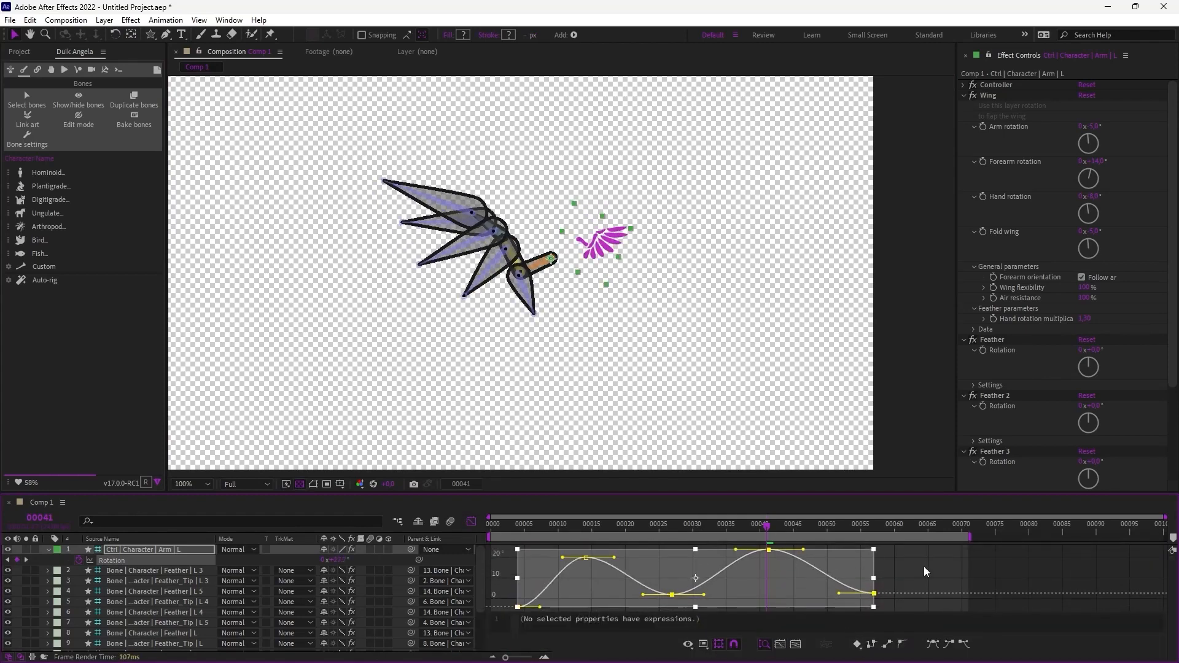
key(KP_0)
click(471, 523)
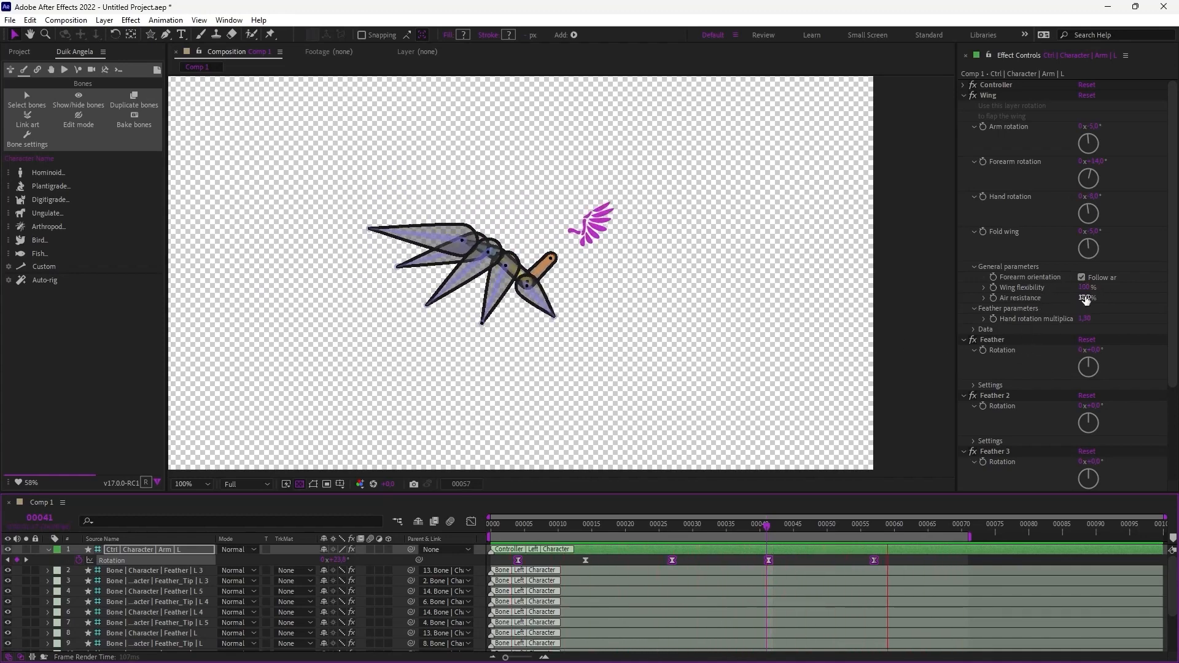
- Set the wing's Air resistance to 118% and the Hand rotation multiplier to 2.70, and preview the flap
drag(1084, 297, 1095, 297)
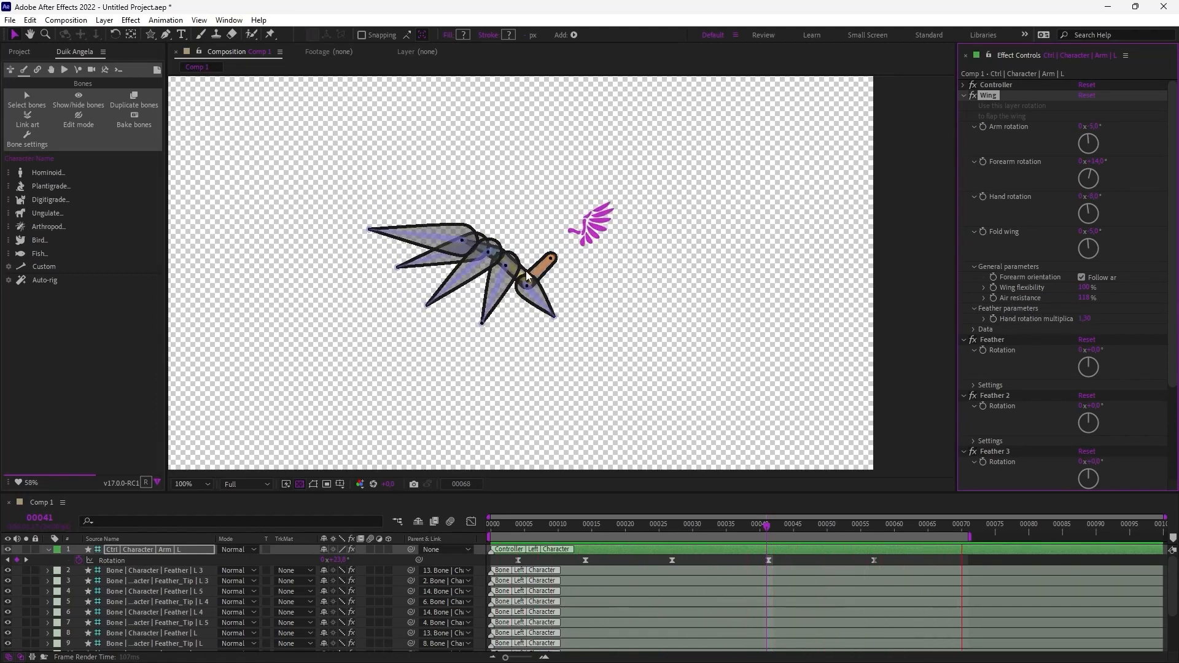
drag(1084, 319, 1092, 322)
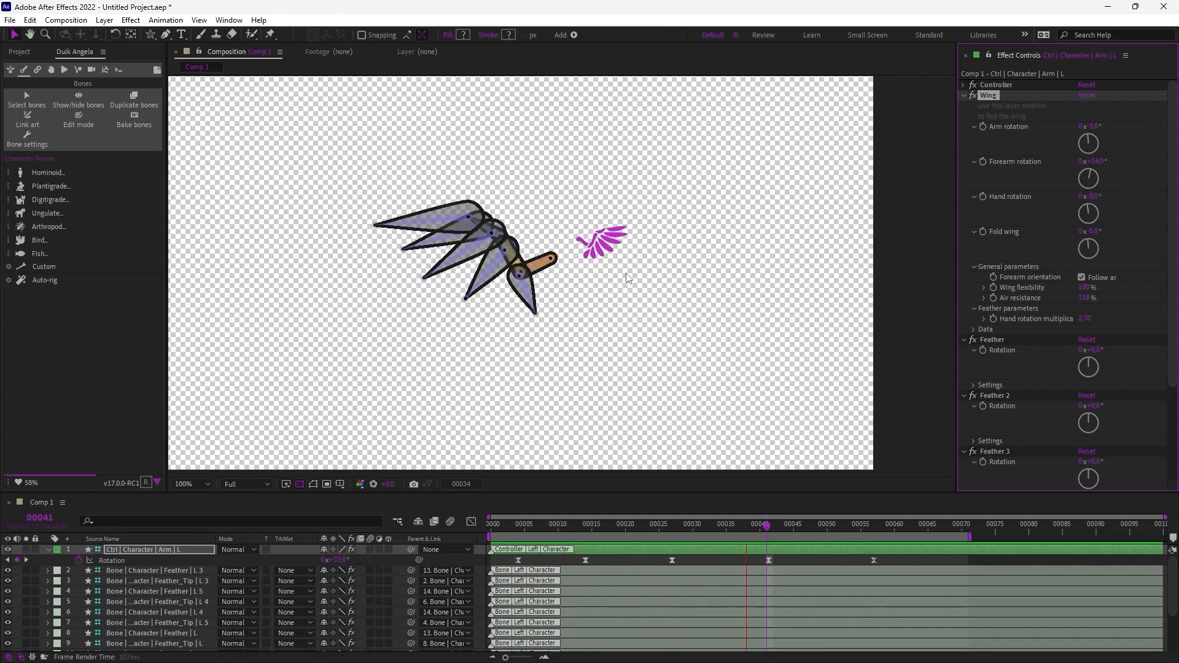
key(space)
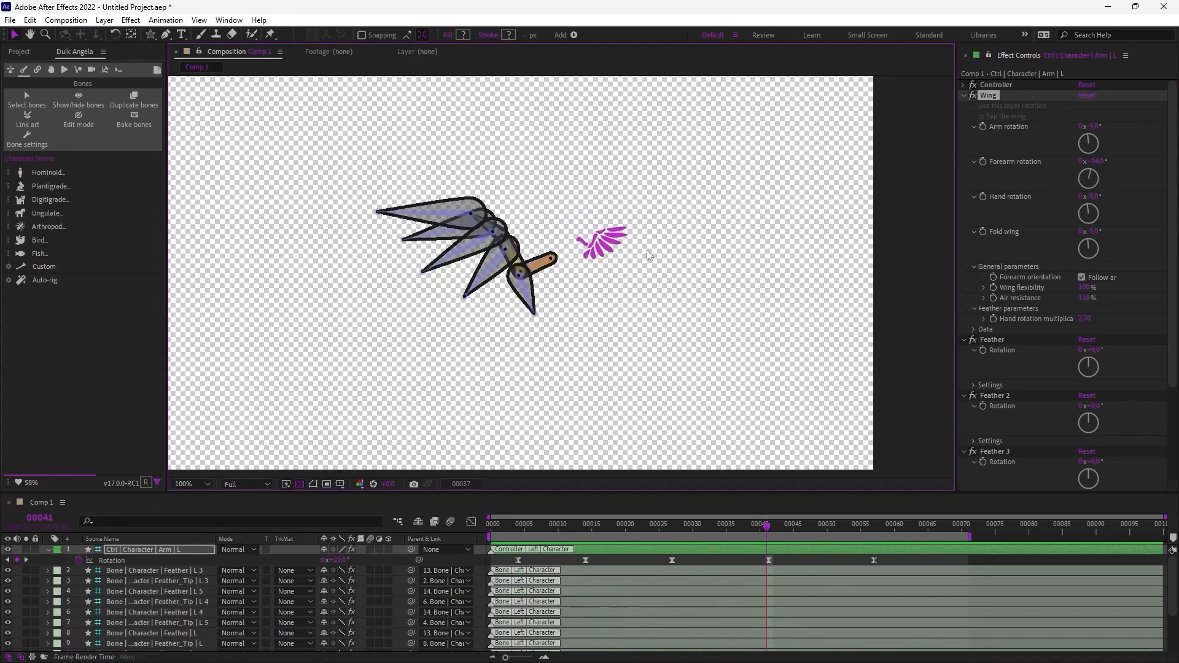
key(KP_0)
right_click(671, 310)
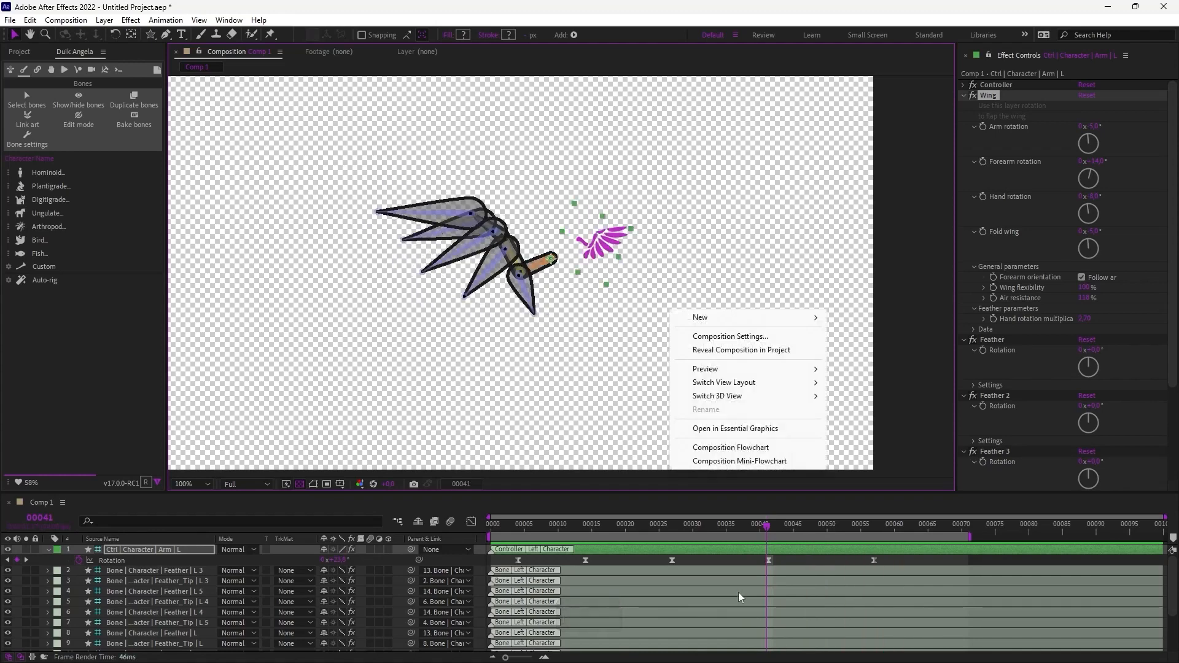
drag(720, 532, 762, 535)
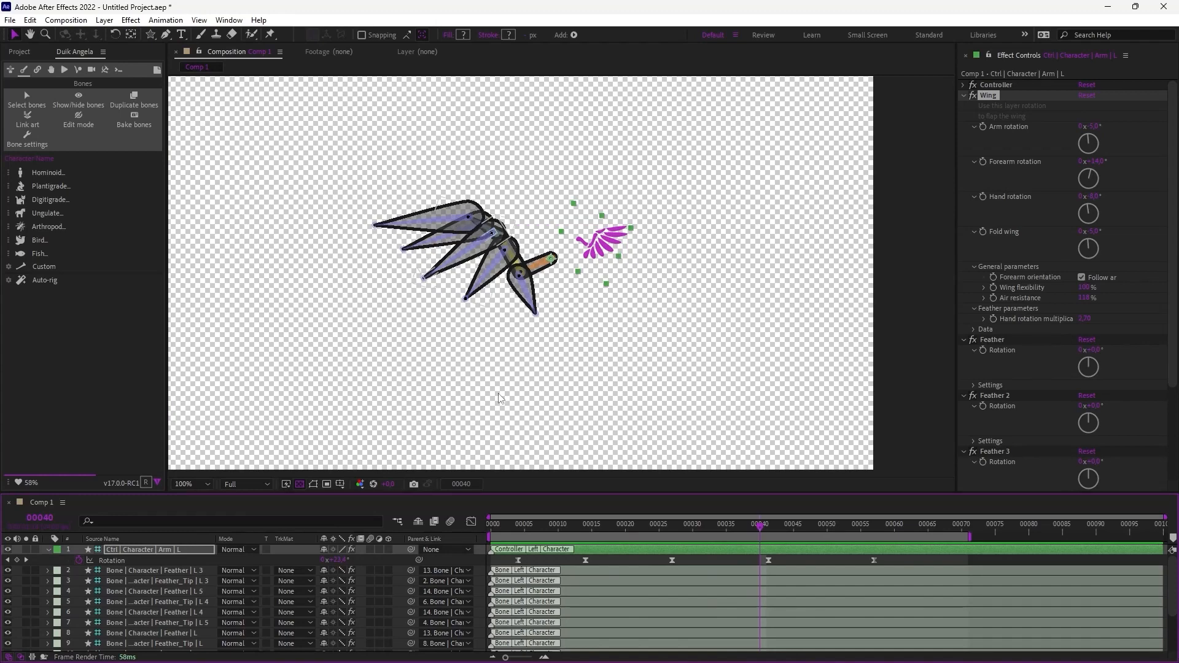
click(681, 448)
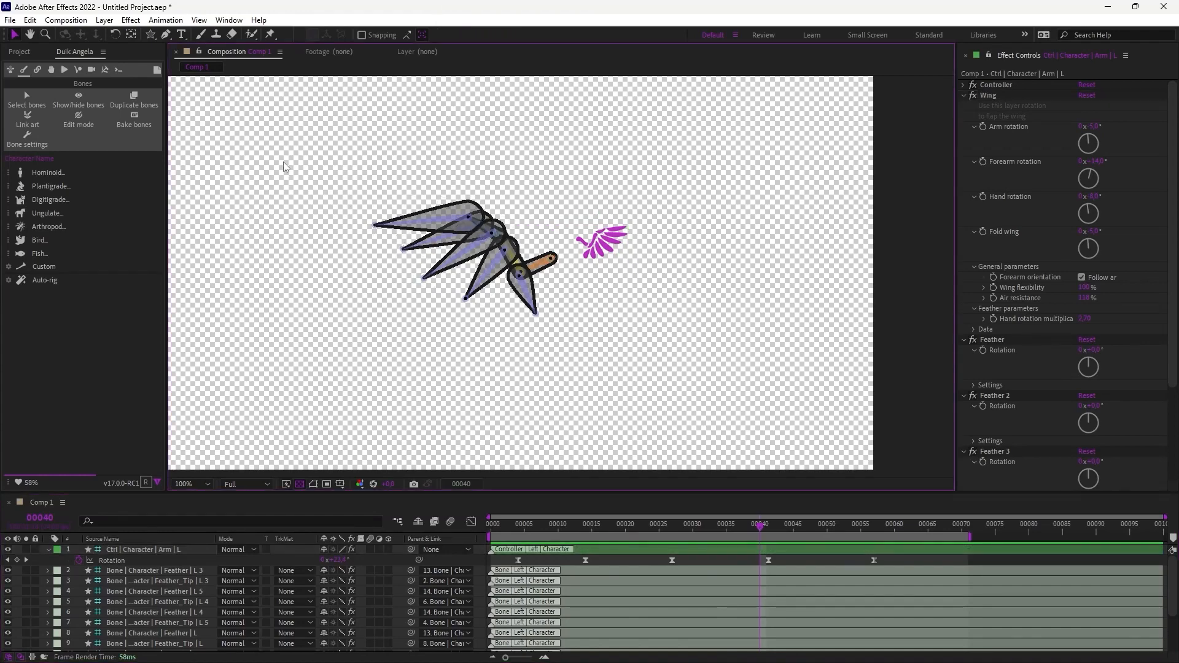
drag(677, 341, 679, 342)
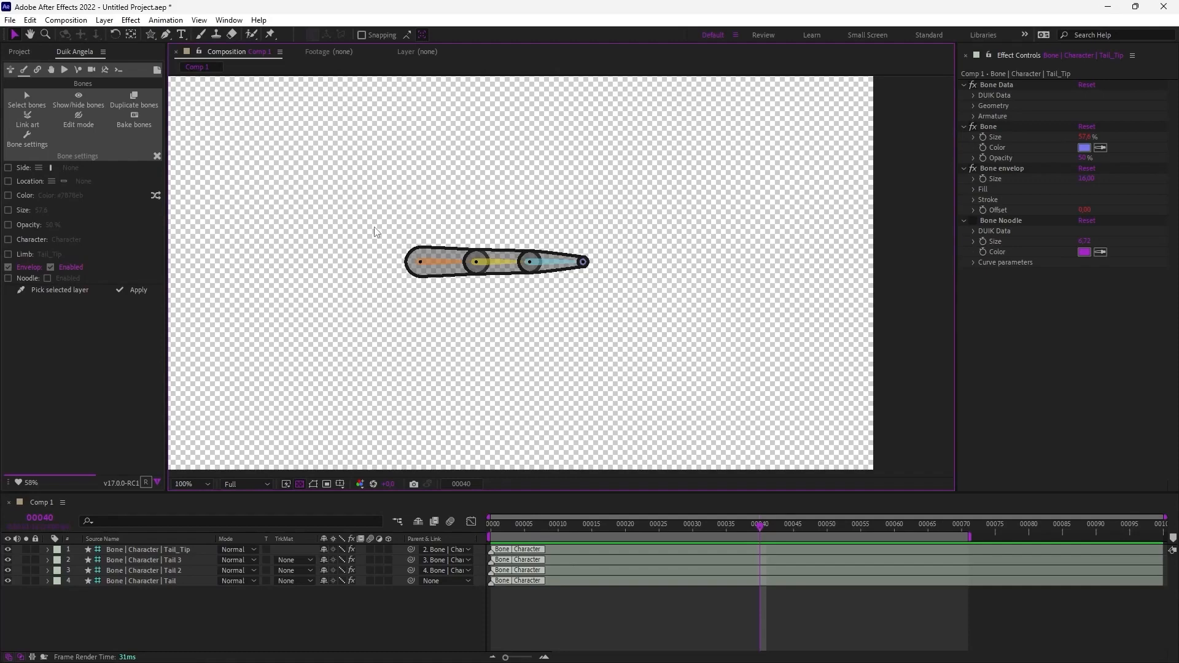
- Select all the tail bones, close the bone settings and auto-rig the tail
mouse_move(419, 235)
mouse_down()
mouse_move(453, 237)
mouse_move(441, 236)
mouse_up()
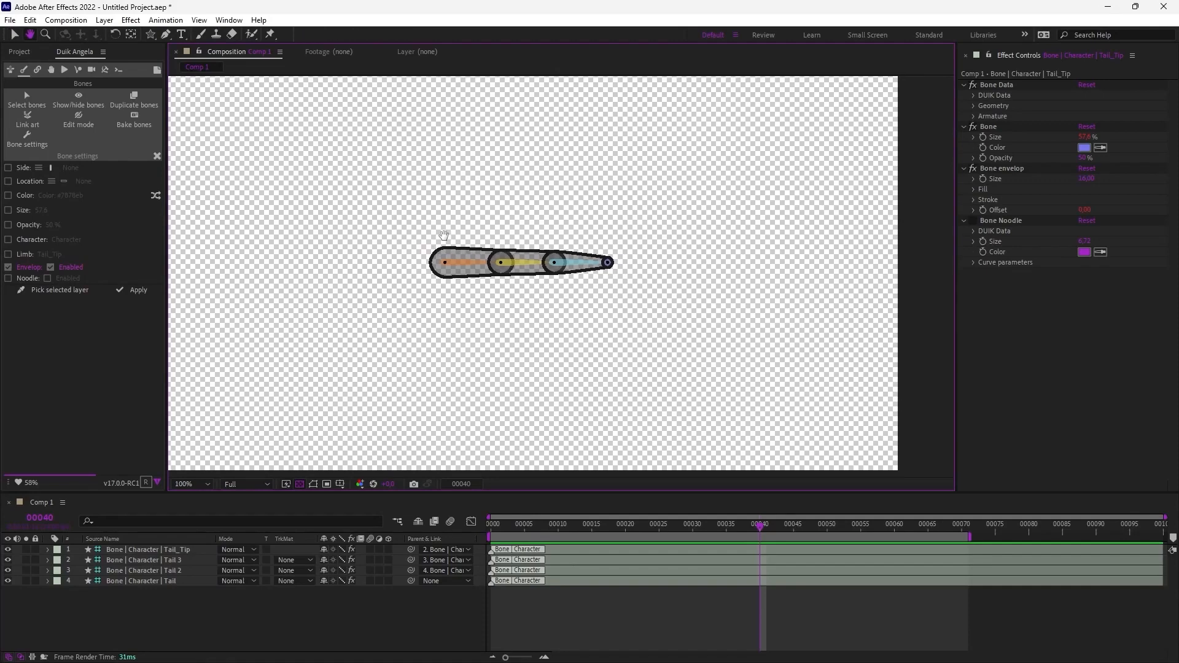
drag(356, 200, 641, 305)
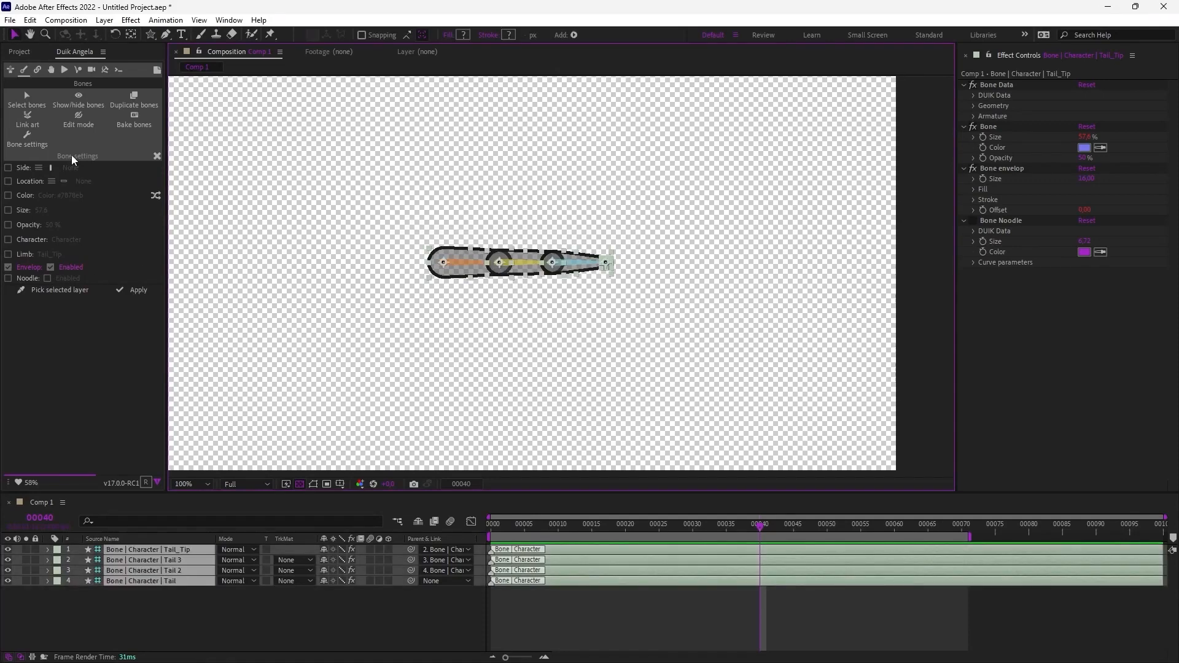
click(157, 156)
click(42, 280)
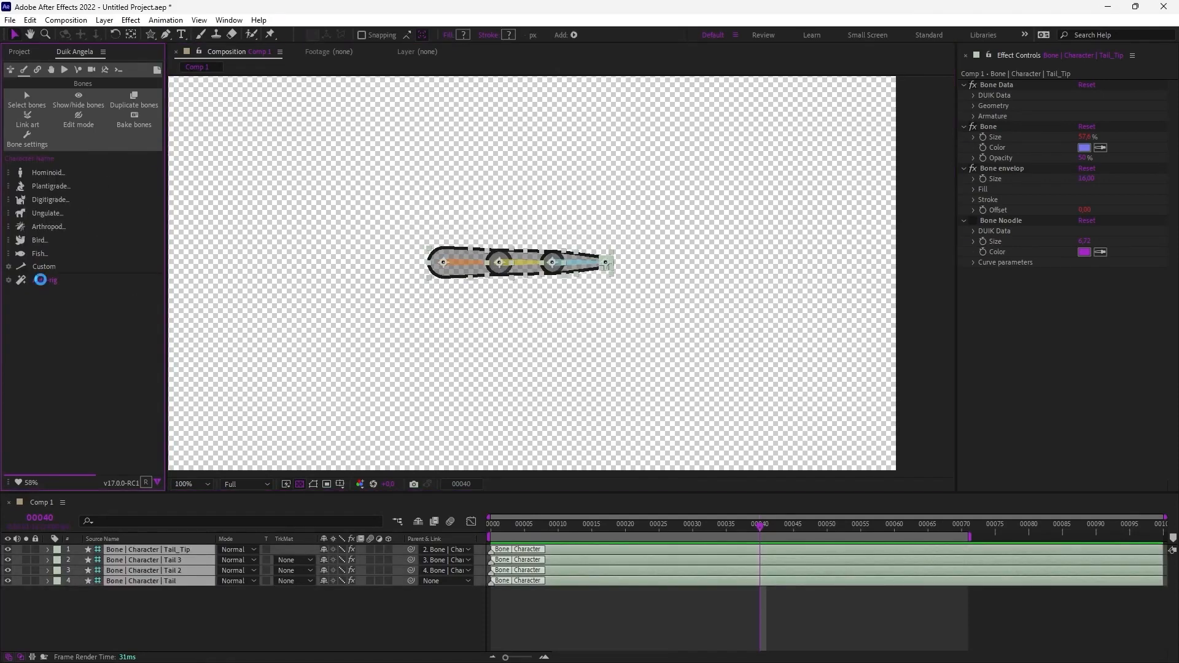
click(635, 377)
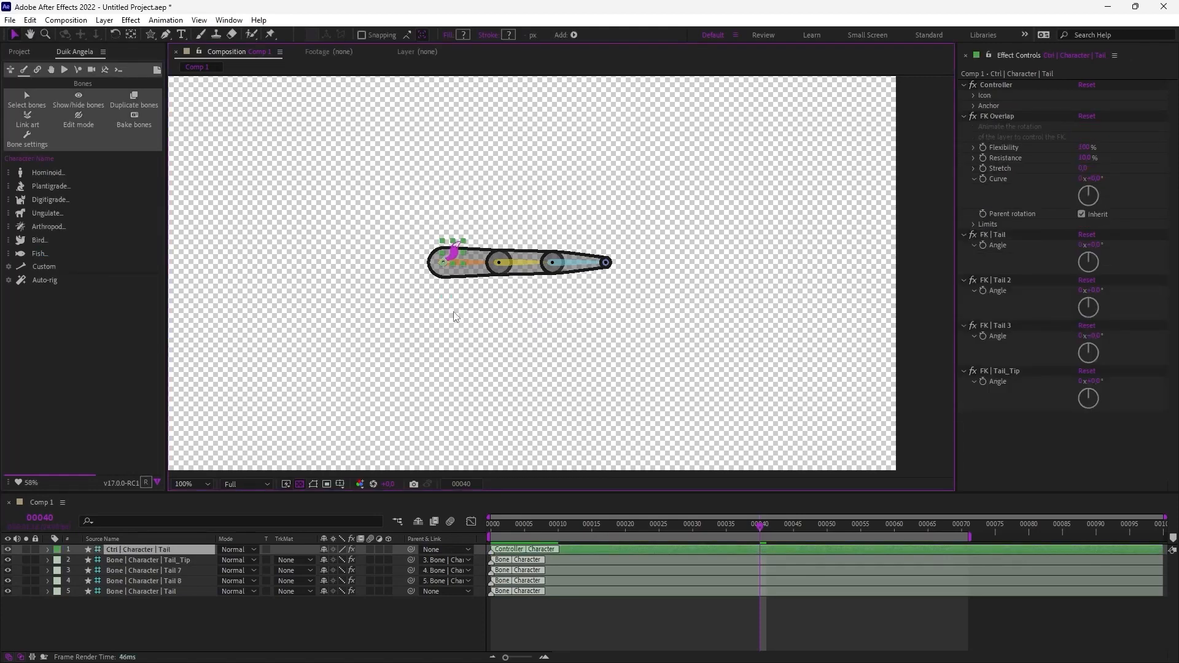
- Keyframe the tail controller's Rotation at frames 3, 14 and 26, swinging the tail up and down
click(454, 257)
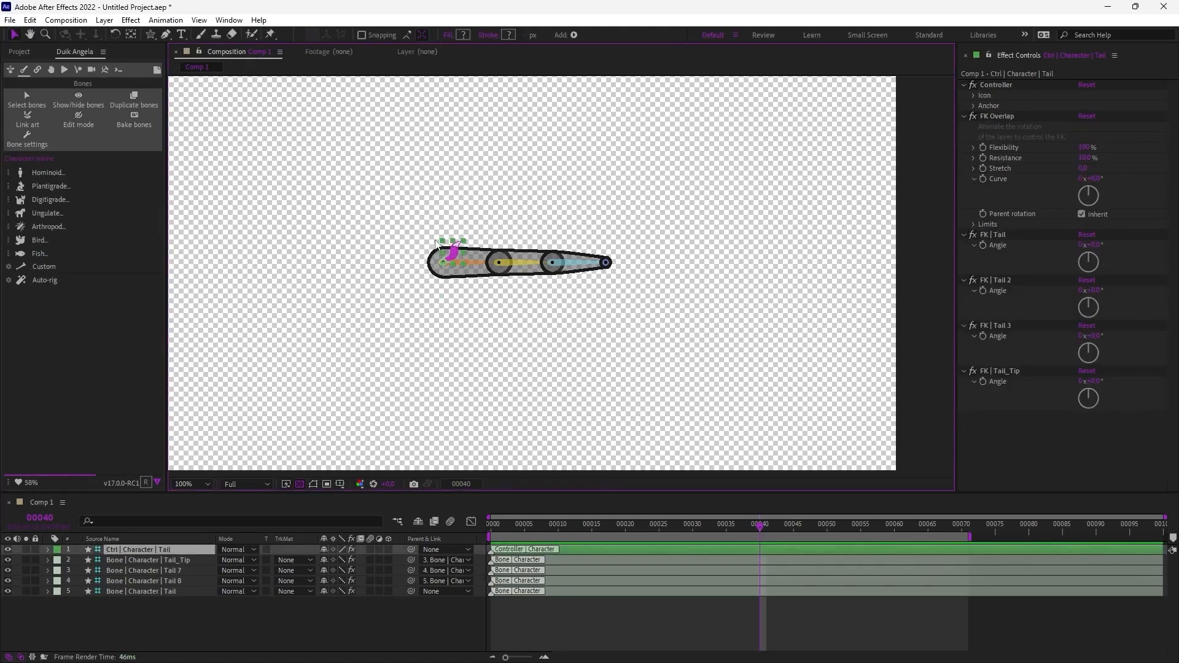
key(r)
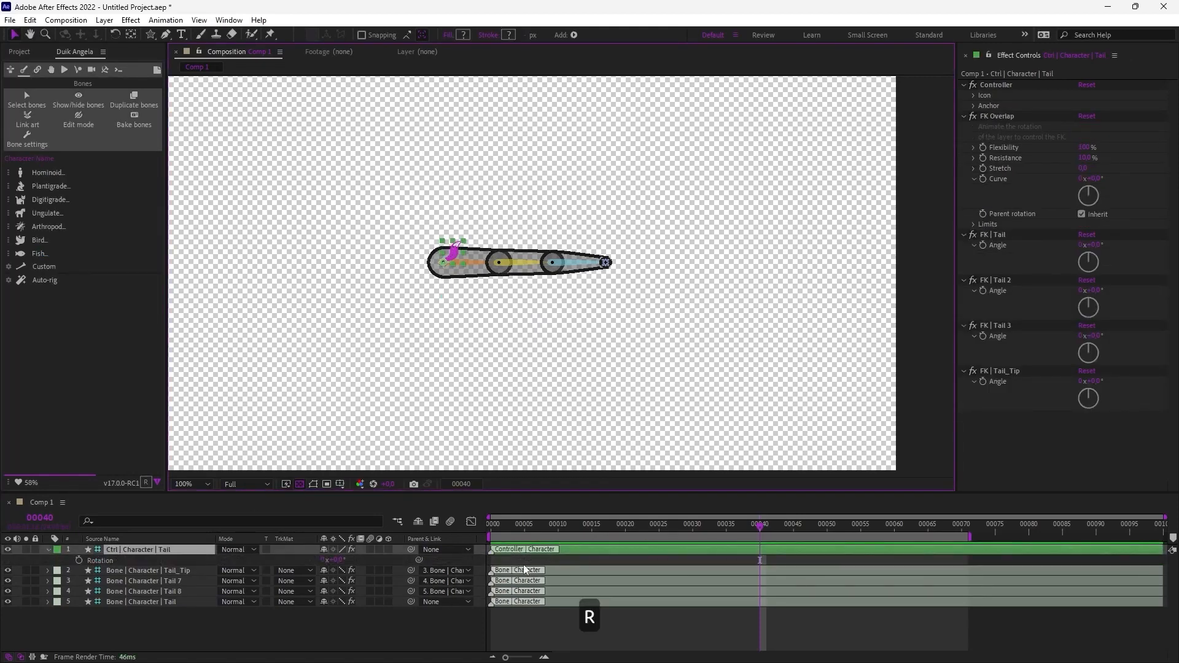
drag(522, 528, 511, 527)
click(79, 560)
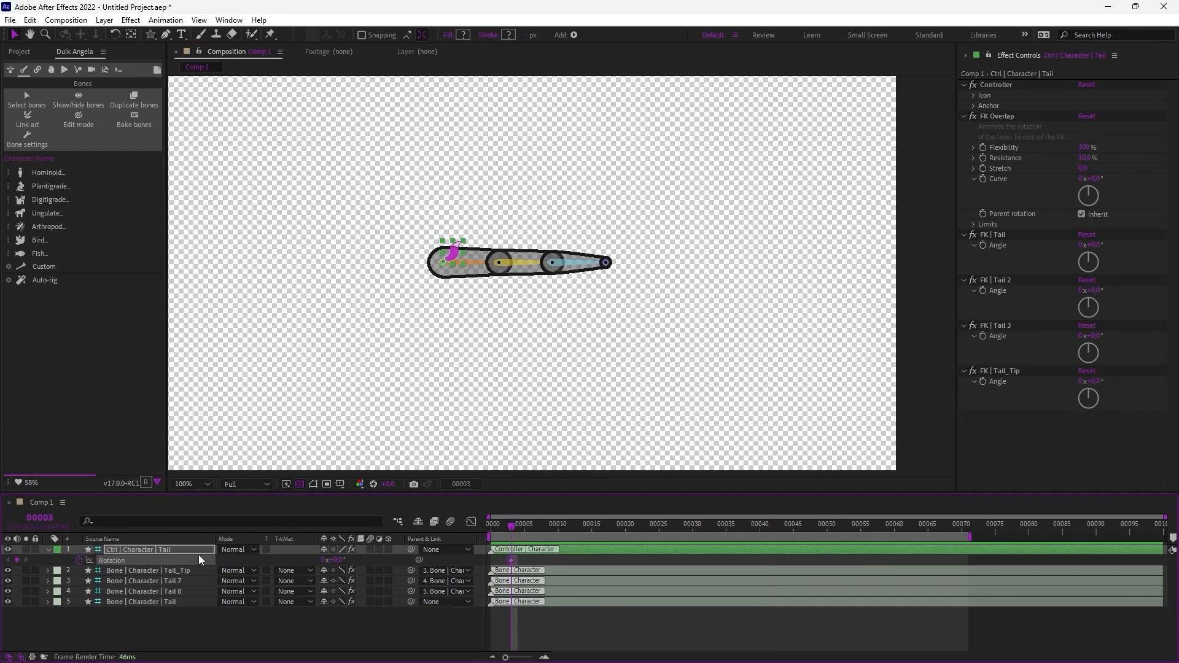
drag(465, 292, 622, 452)
drag(616, 530, 668, 528)
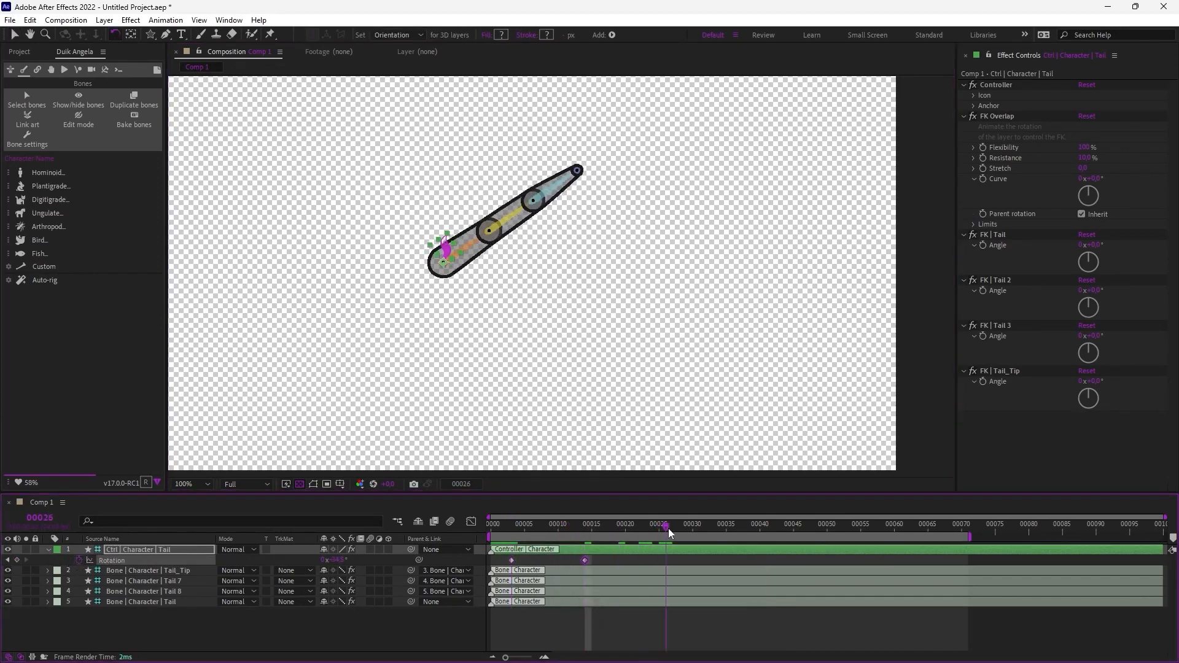
drag(446, 245, 467, 258)
- Apply Easy Ease to the three tail Rotation keyframes and preview the swing
drag(684, 559, 490, 562)
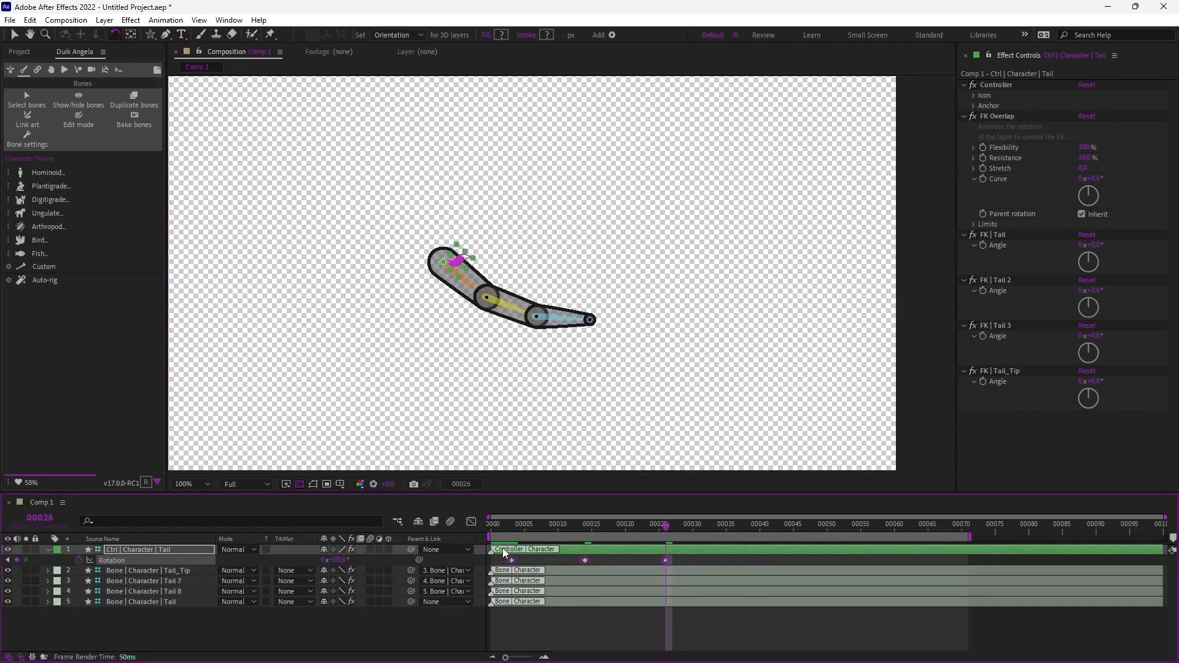
key(F9)
key(KP_0)
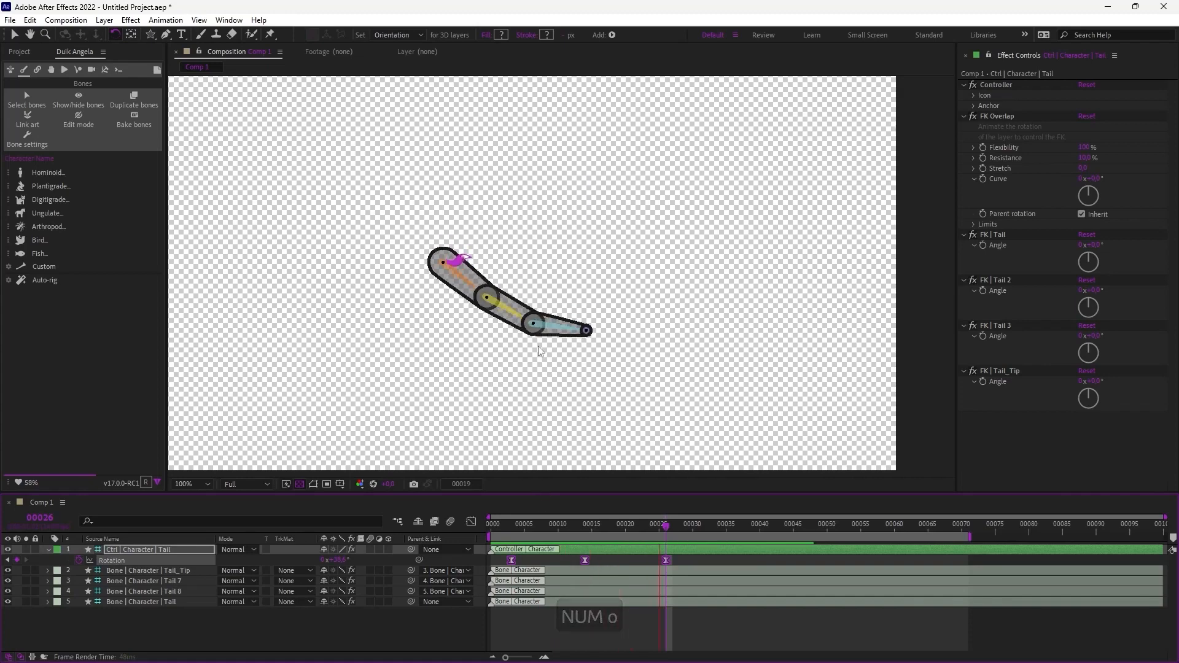
- Stop the preview and shorten the work area so it ends at about frame 43
key(v)
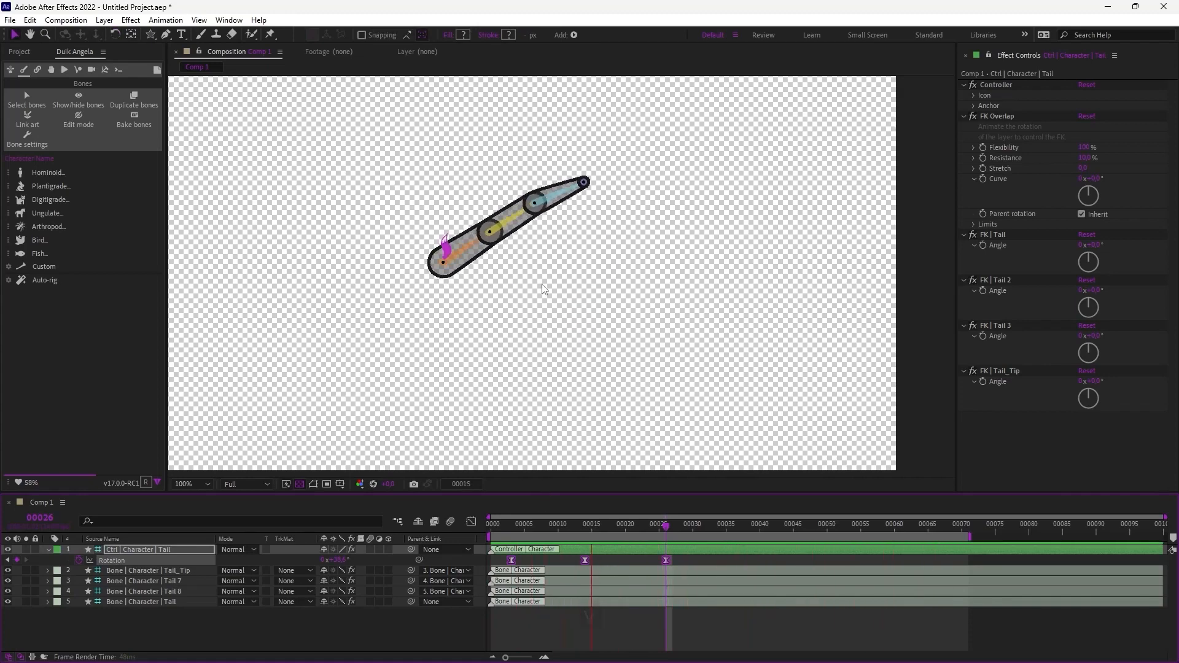
key(space)
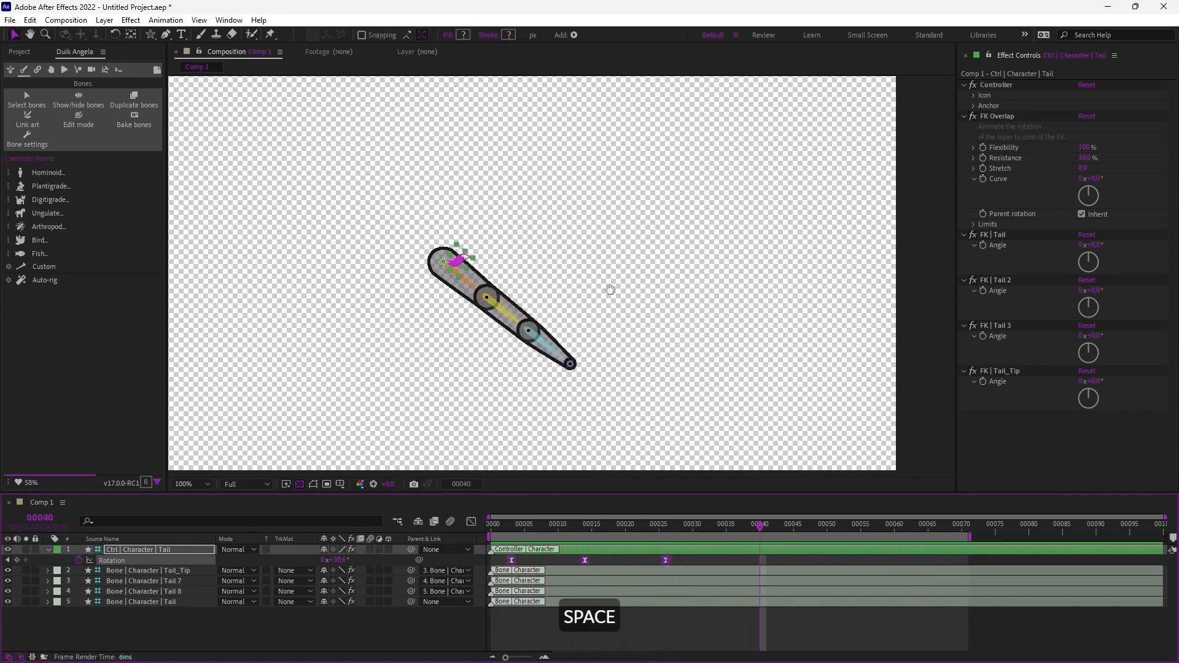
key(space)
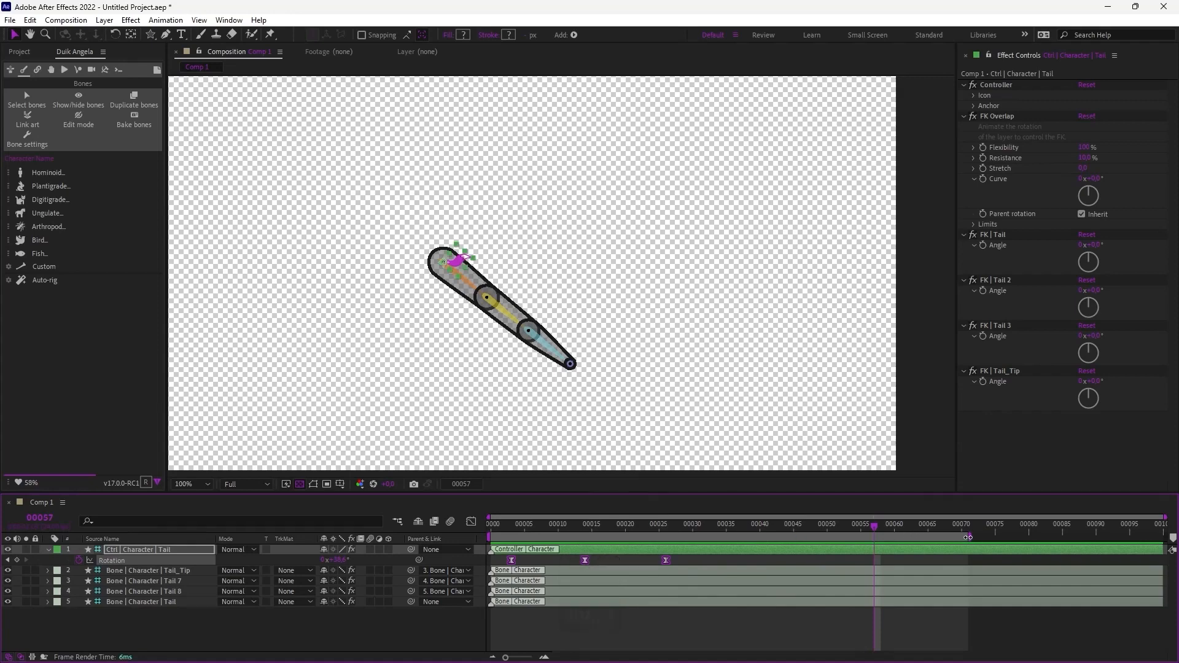
drag(899, 537, 785, 550)
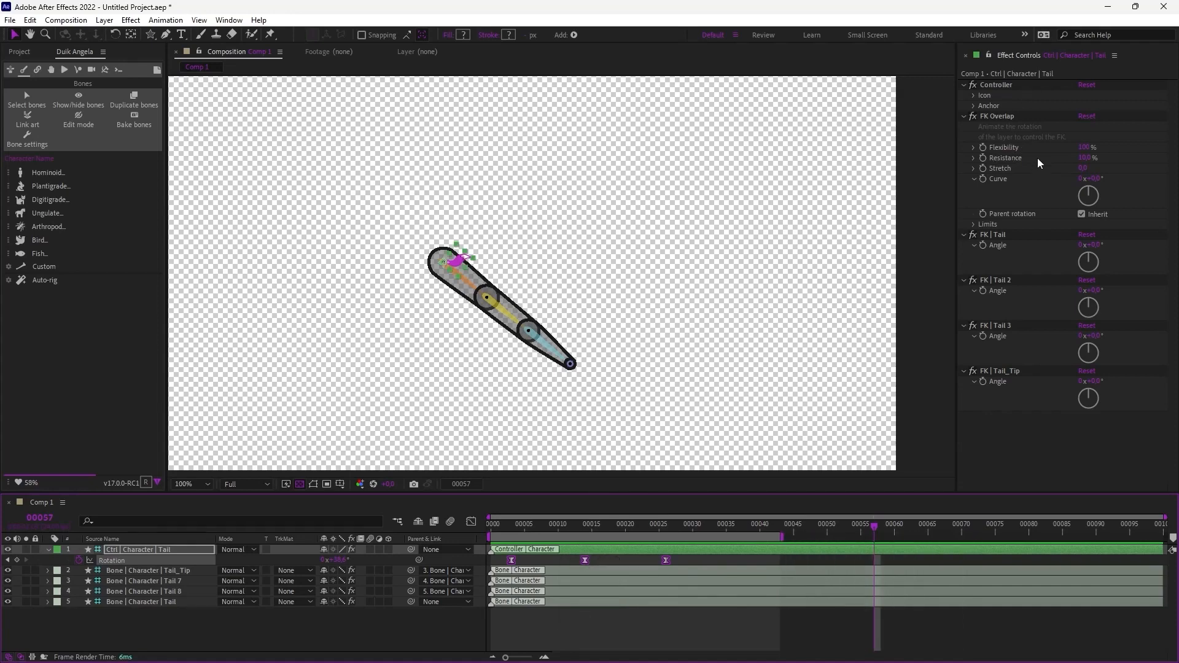
- Try a different FK Overlap Stretch value on the tail controller and undo it
mouse_move(1082, 170)
mouse_down()
mouse_move(1099, 168)
mouse_move(1072, 171)
mouse_up()
key(ctrl+z)
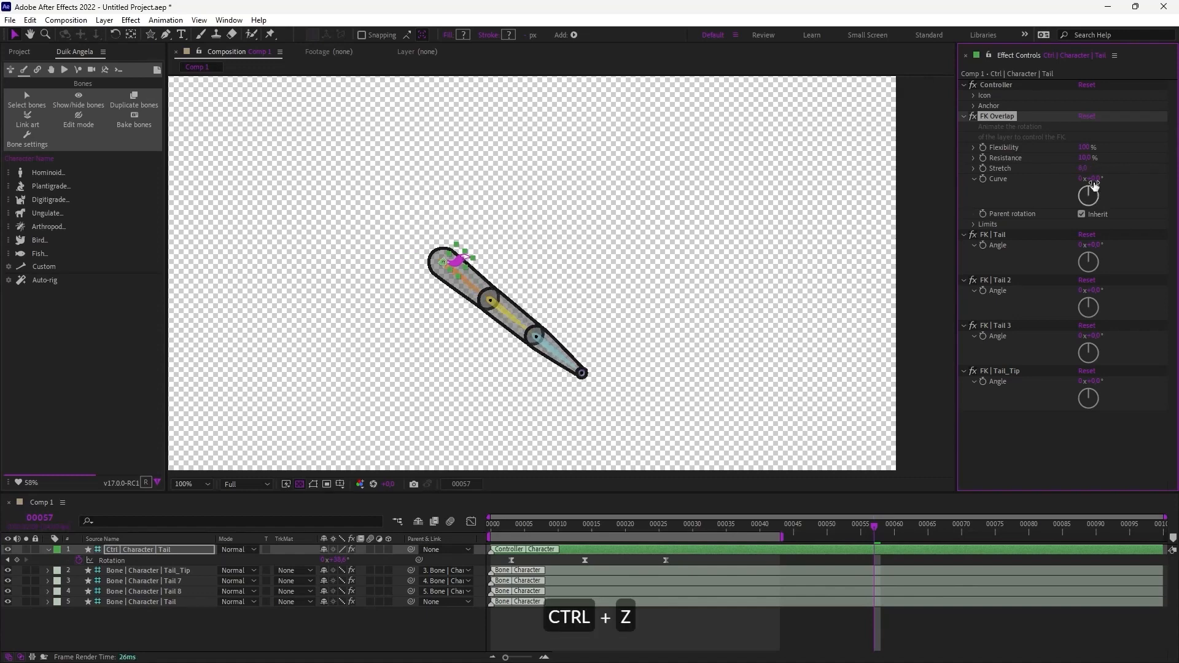
key(ctrl+z)
- Try bending the tail with the FK Overlap Curve value, also at the first frame, undoing each change
drag(1097, 177, 1095, 203)
key(ctrl+z)
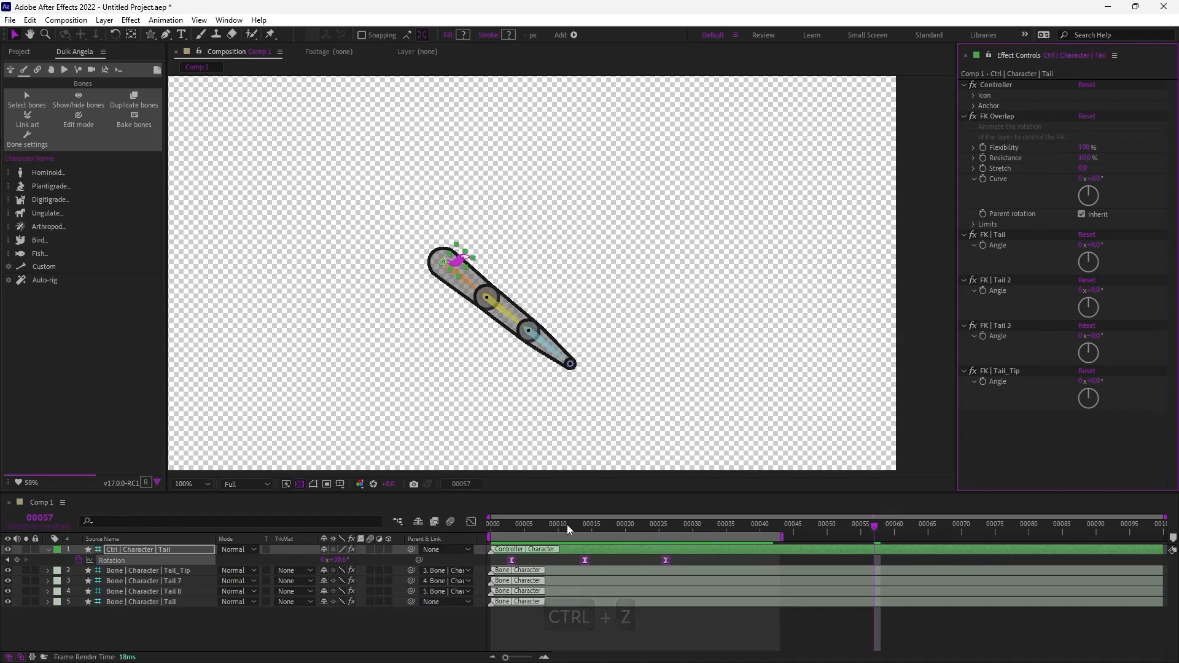
key(Home)
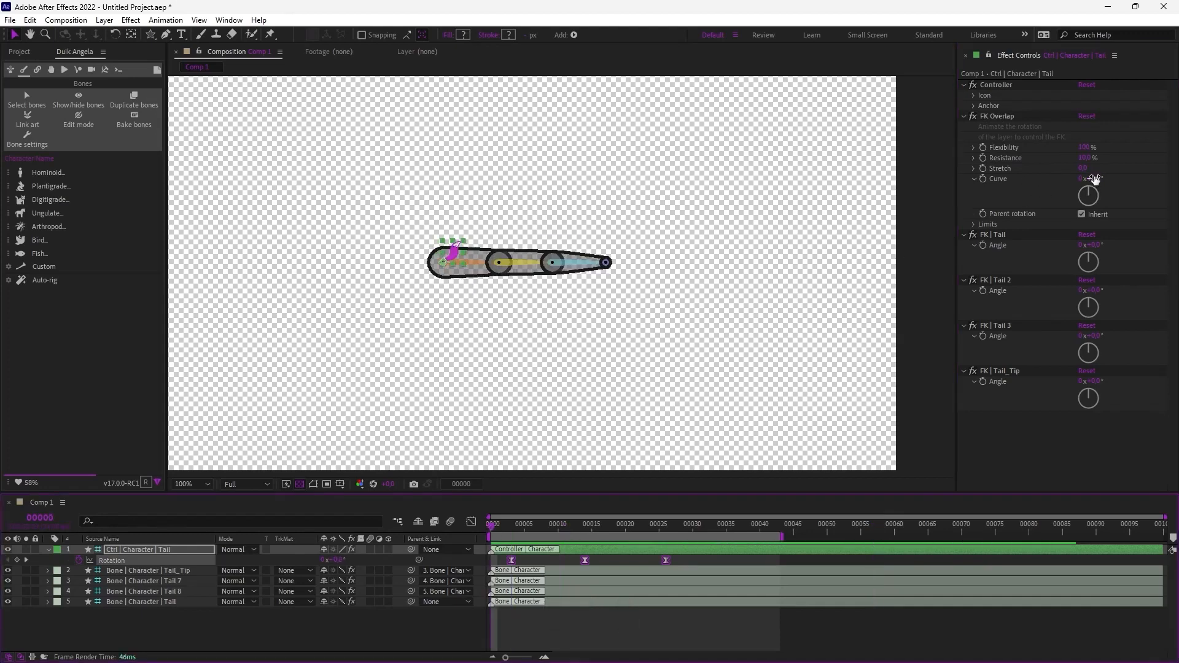
drag(1095, 178, 1099, 190)
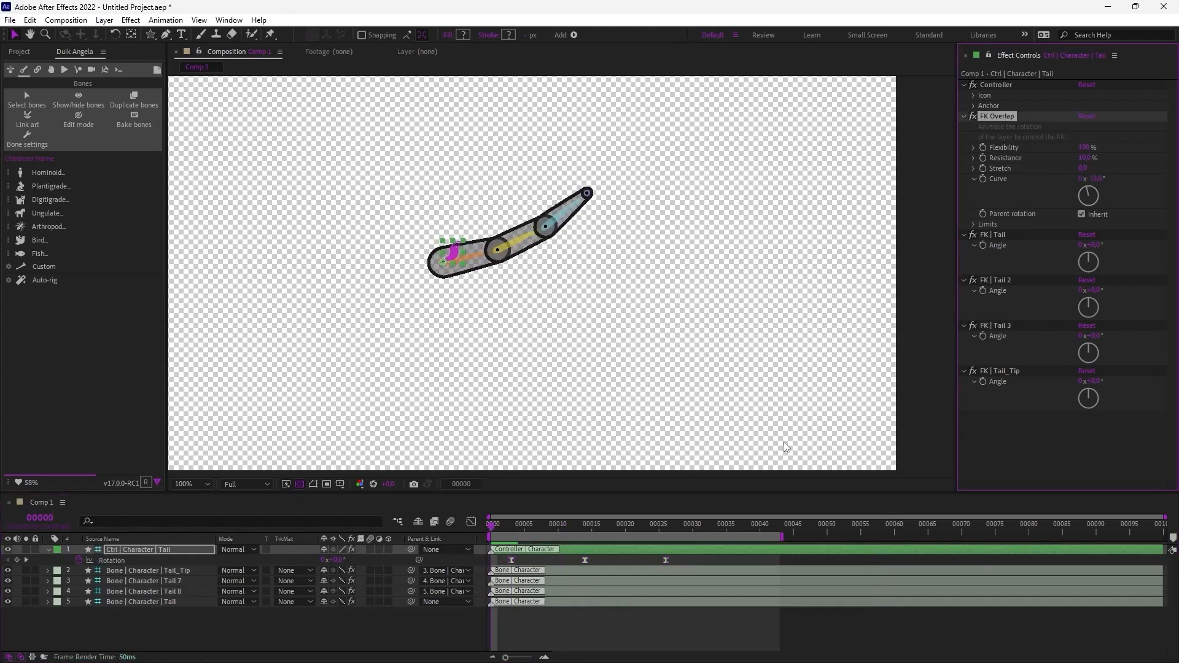
key(ctrl+z)
- Preview the tail swing up to frame 10, set the FK angle of Tail 2 to 12° and give Tail 3 a larger positive angle
key(KP_0)
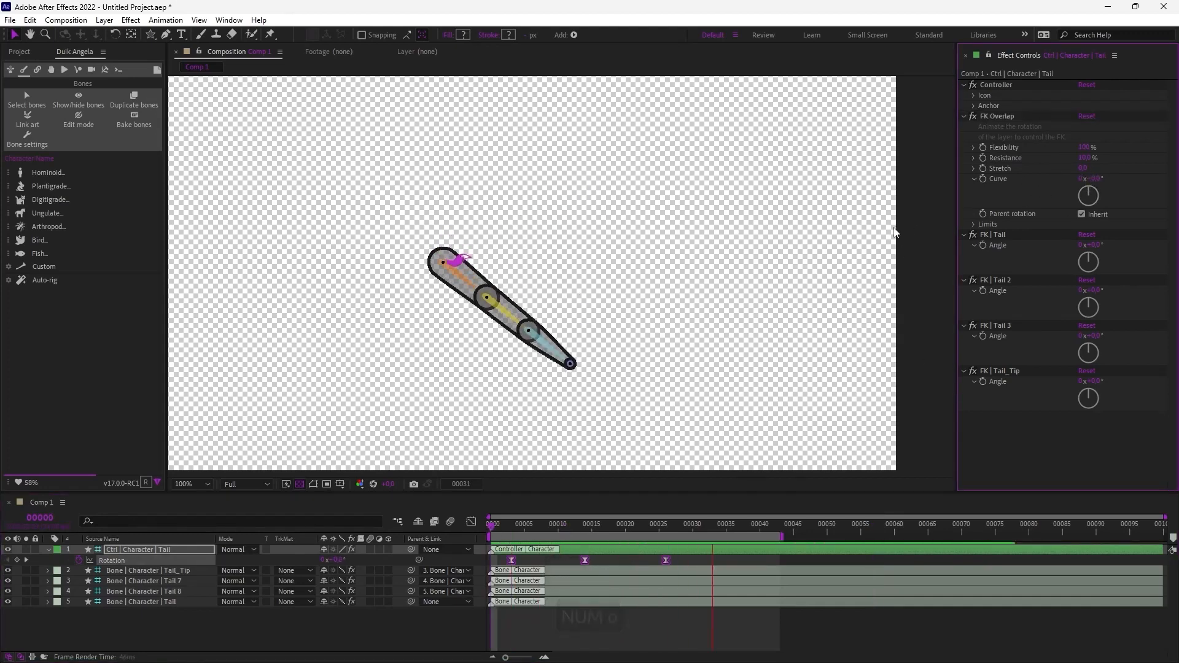
key(space)
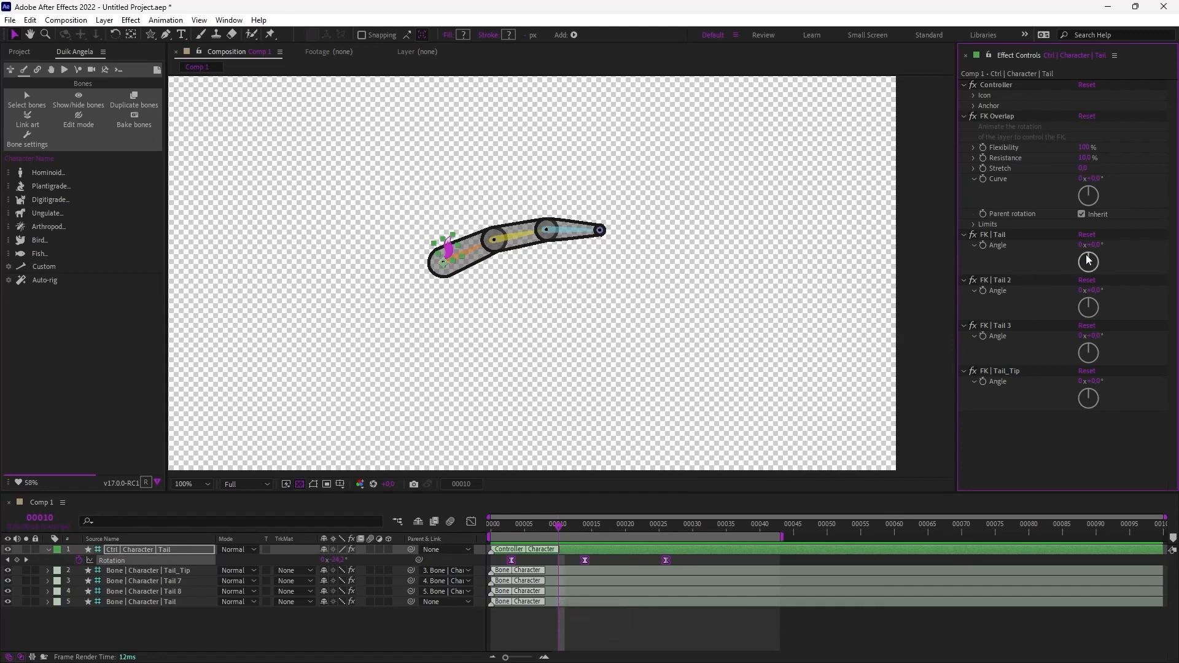
drag(1093, 245, 1111, 291)
drag(1095, 336, 1110, 337)
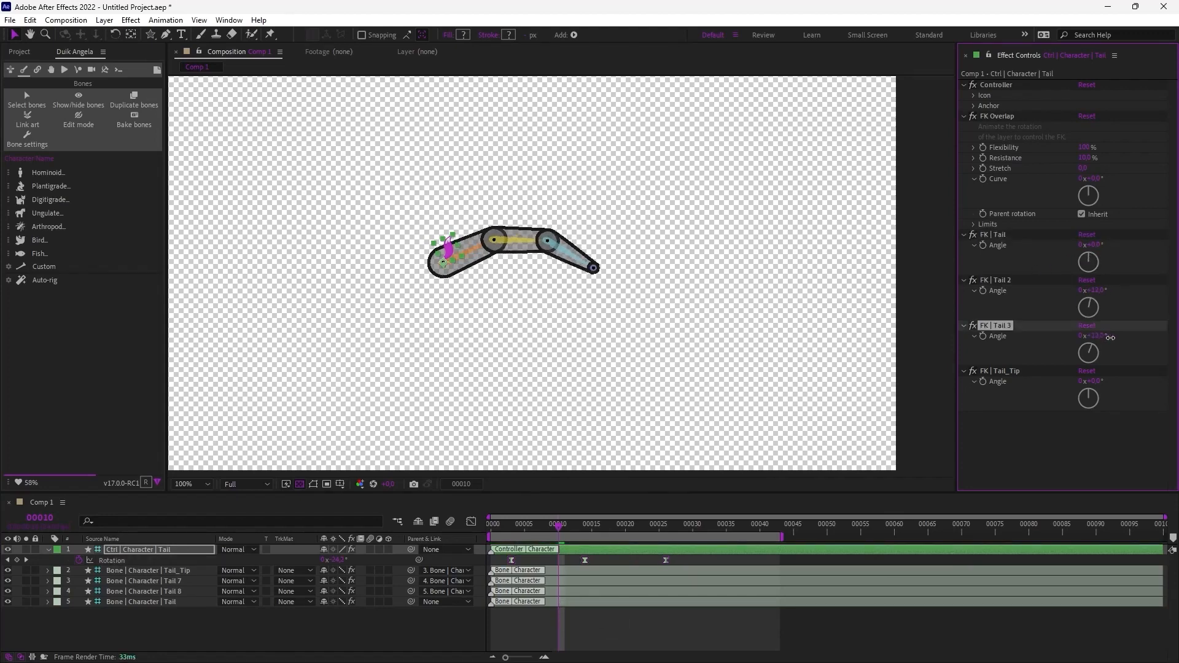
- Undo the FK angle changes on the tail bones and preview the tail swing
click(1091, 385)
key(ctrl+z)
key(ctrl+z)
key(ctrl+z)
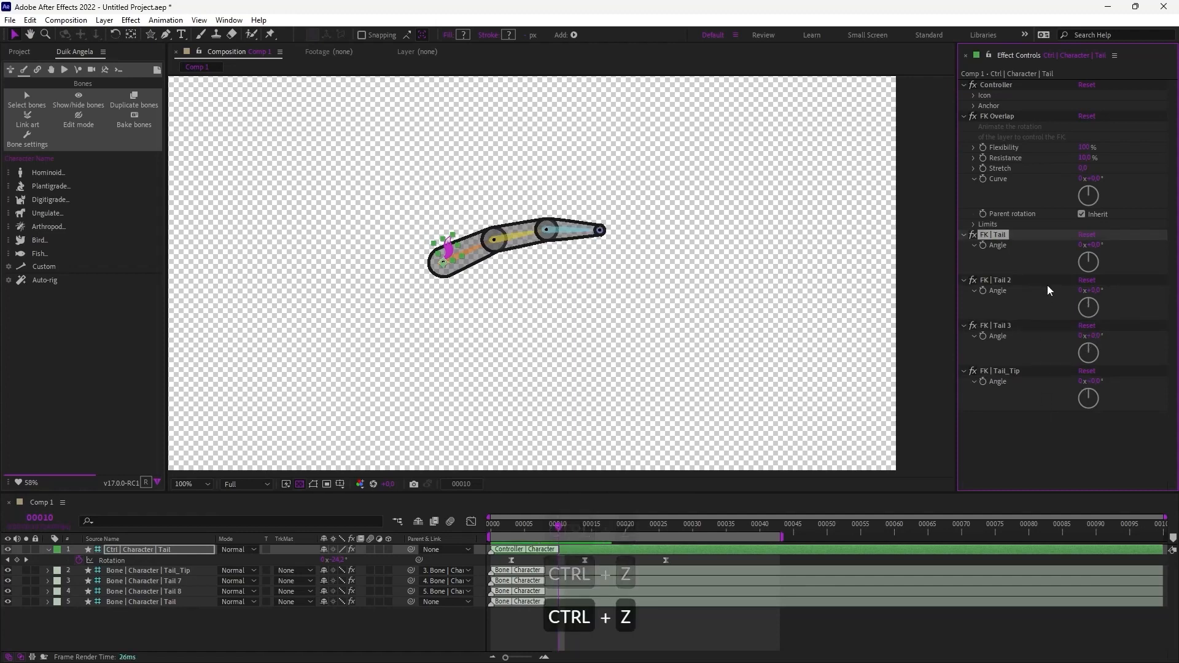
key(space)
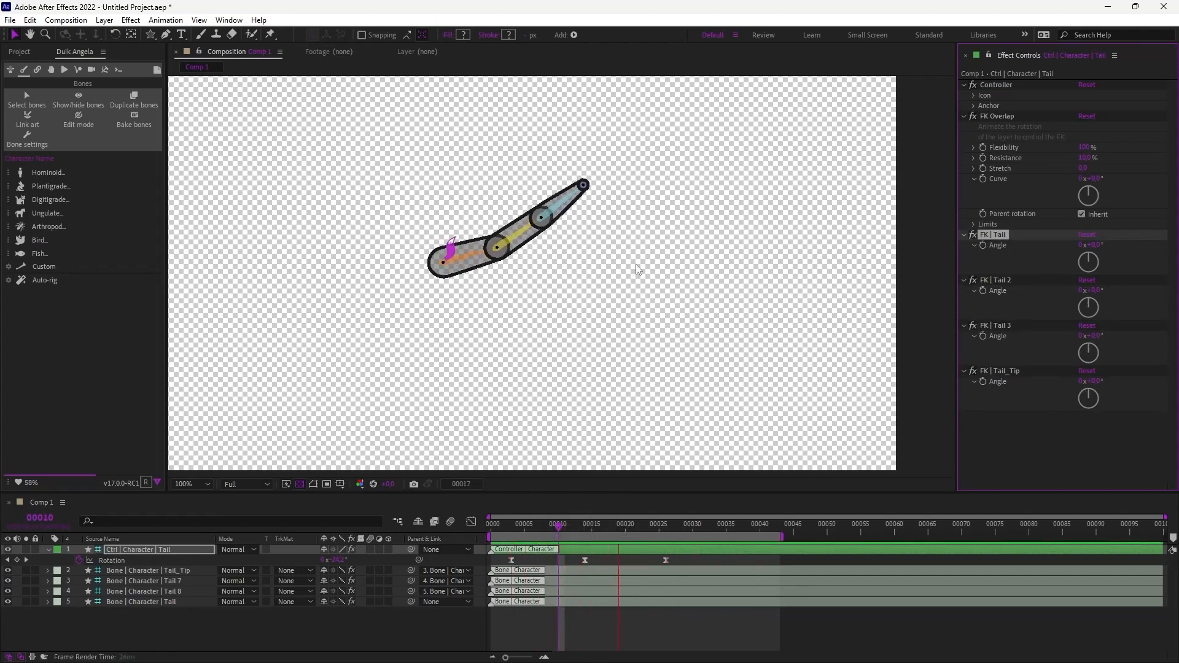
key(space)
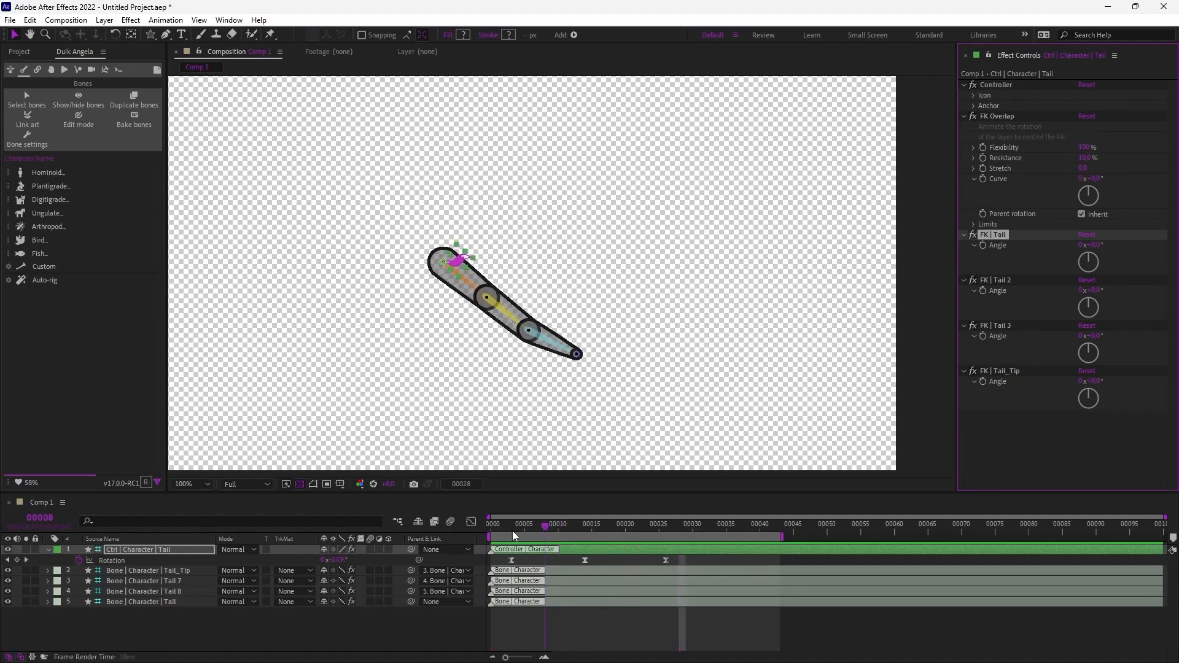
- Add a second tail armature at the first frame and place it below the existing tail
drag(512, 531, 490, 529)
click(422, 324)
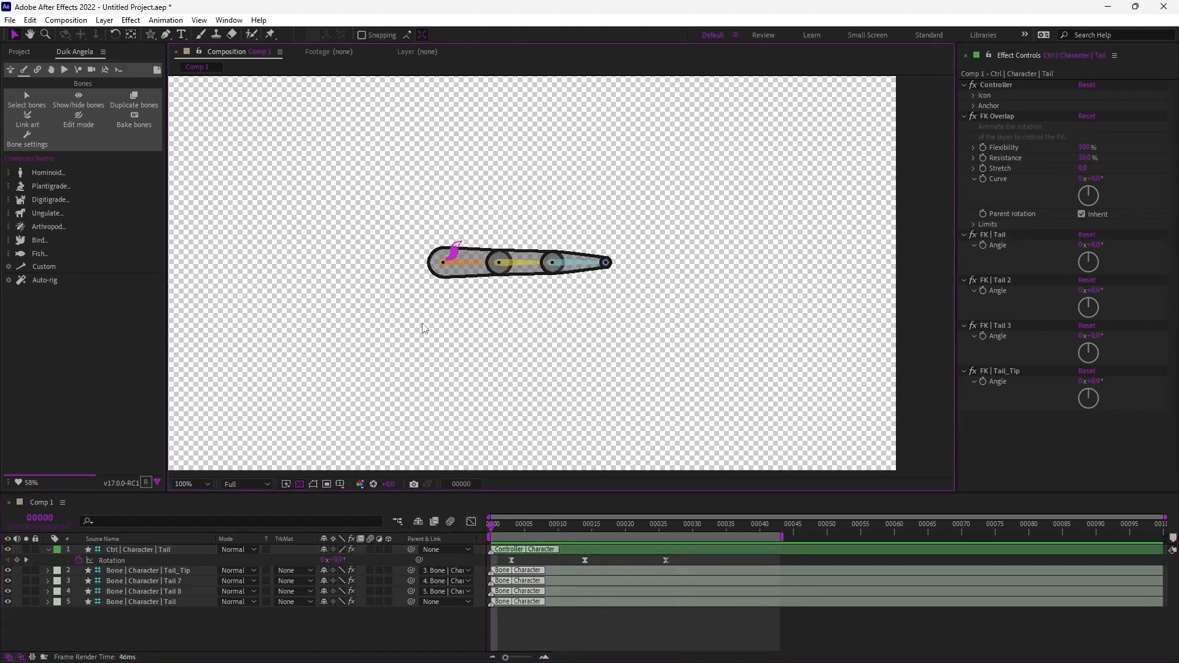
click(45, 200)
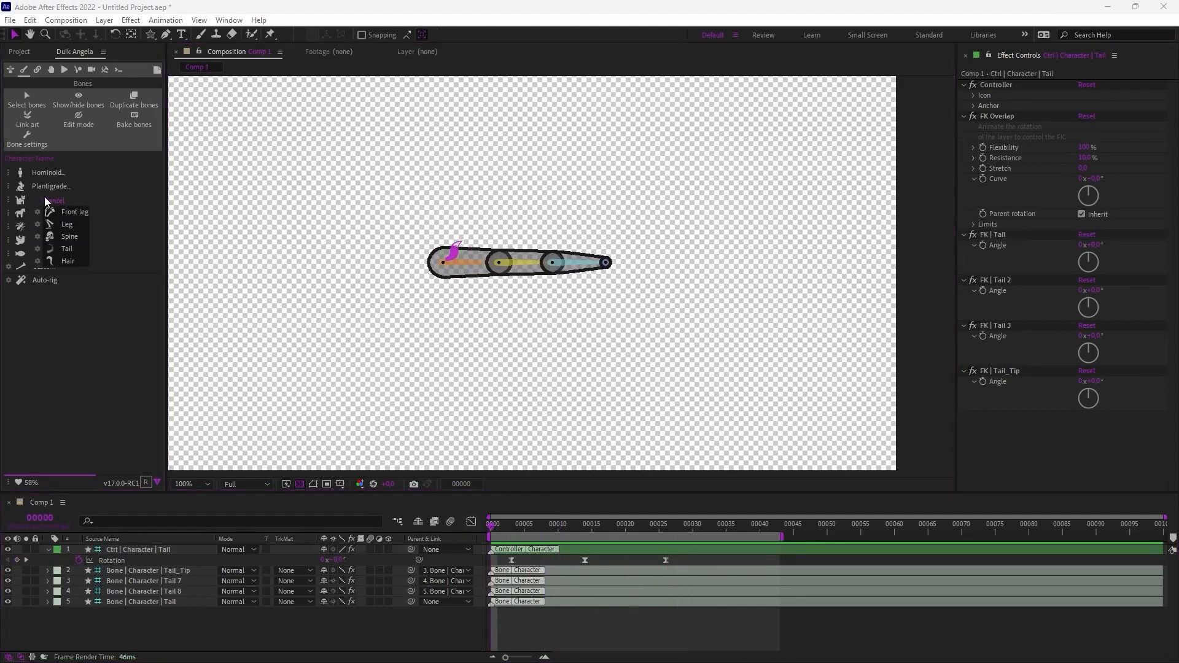
click(67, 251)
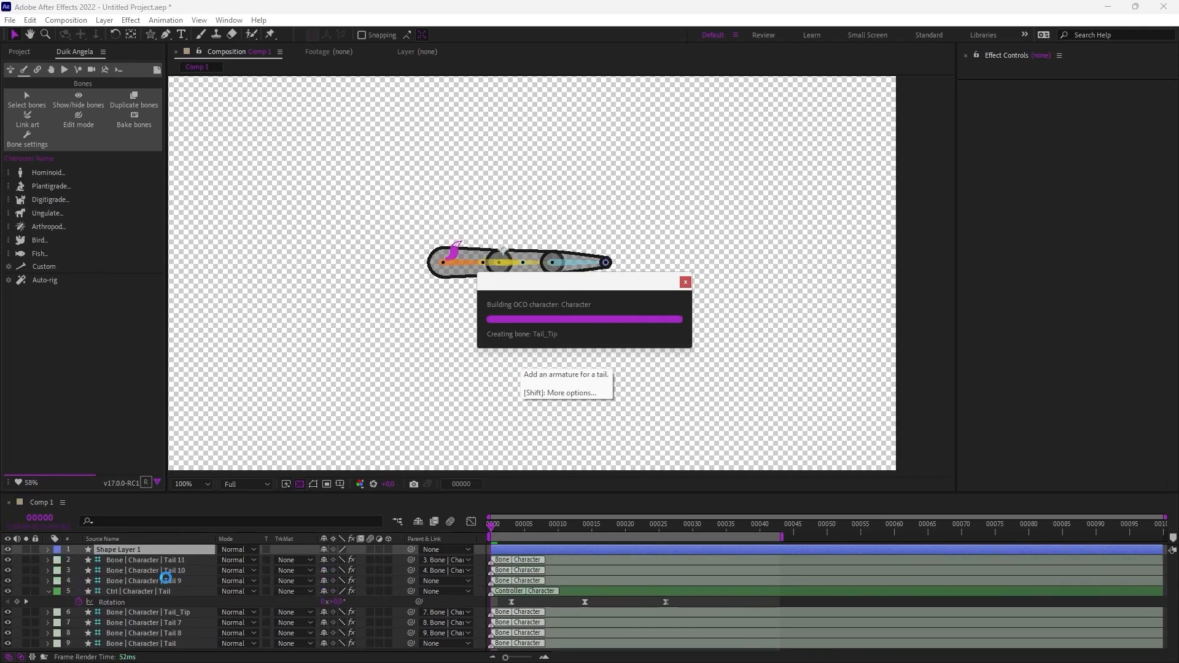
click(167, 585)
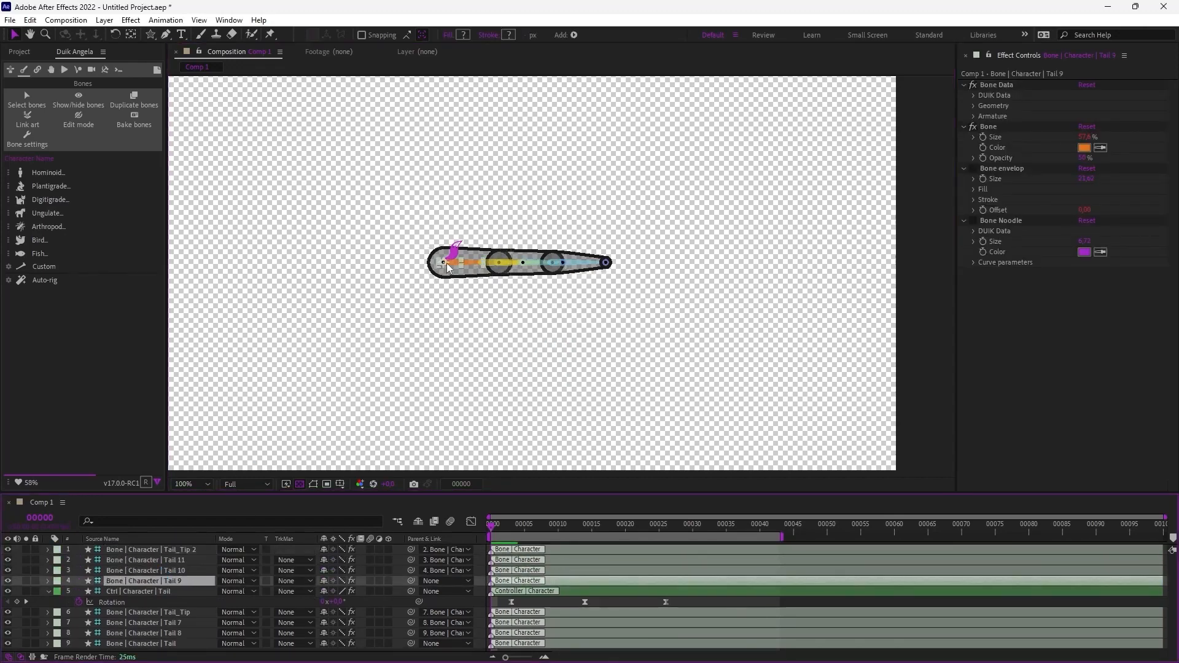
drag(447, 263, 441, 339)
- Auto-rig the new tail's bones with the long chain rig type set to Bézier IK
drag(375, 313, 611, 379)
click(9, 281)
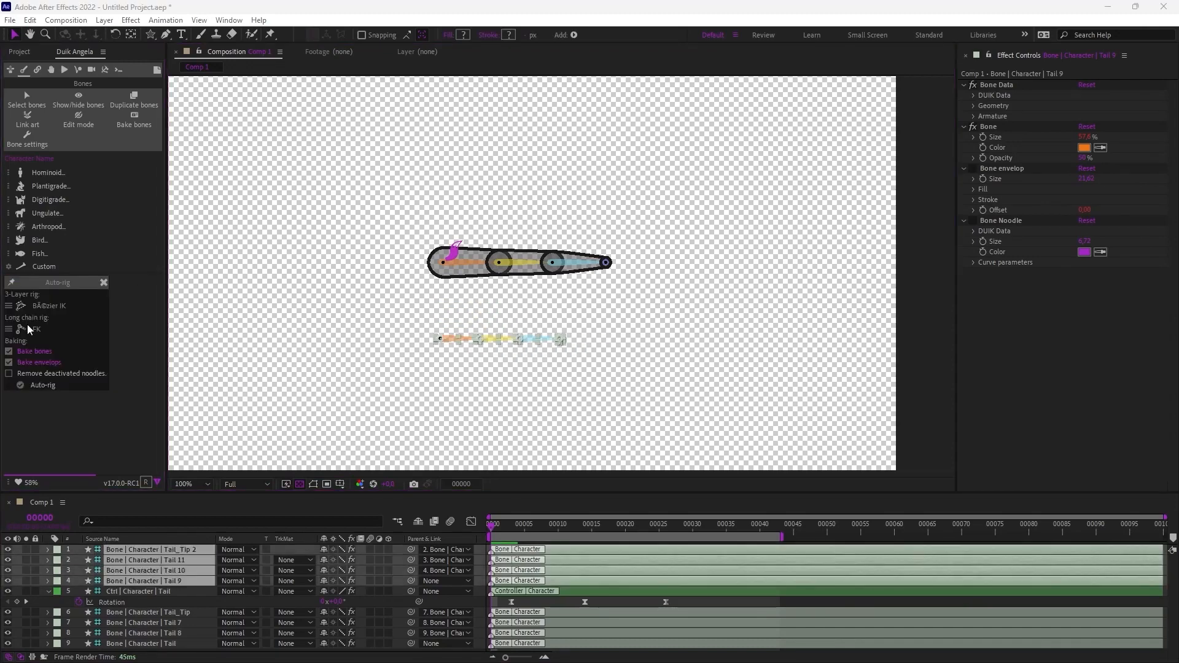
click(37, 331)
click(41, 386)
click(636, 375)
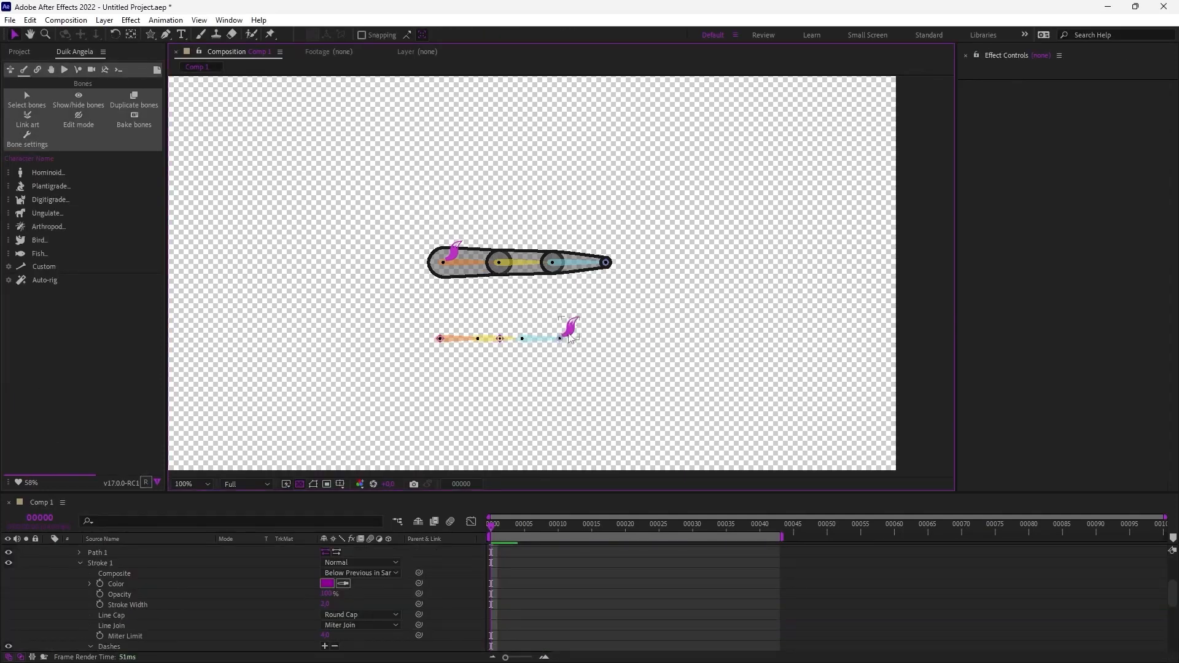
- Pose the new tail with its tip and curve controllers, and try moving its root controller, undoing that move
drag(565, 331, 572, 393)
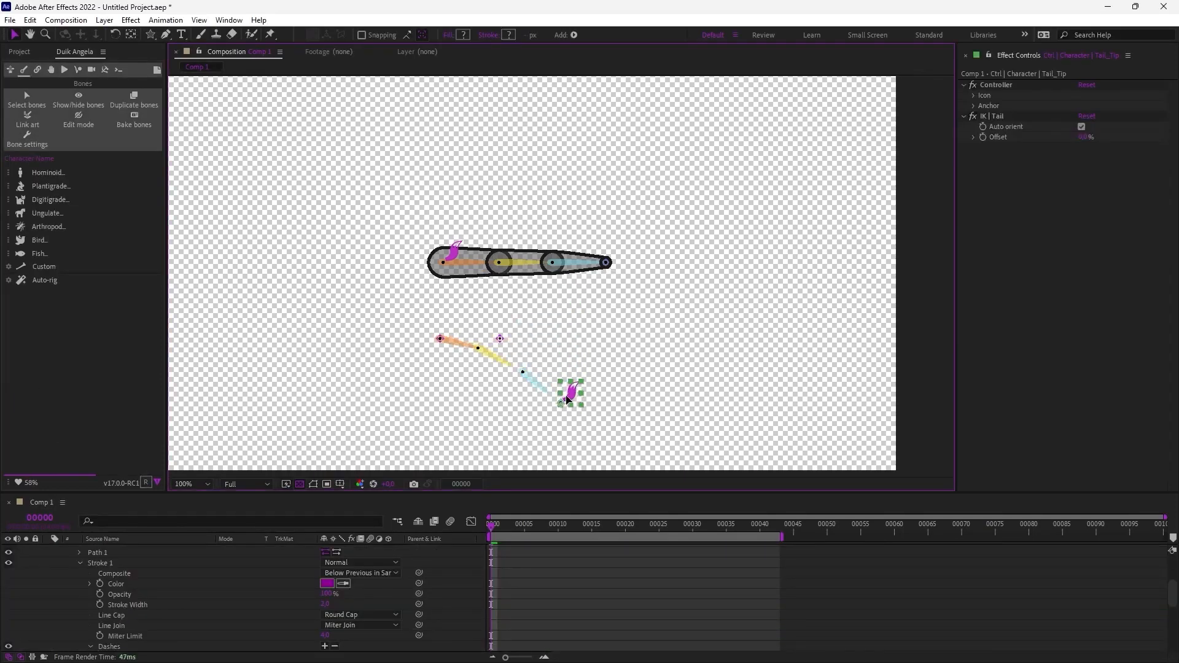
click(486, 369)
drag(485, 369, 510, 326)
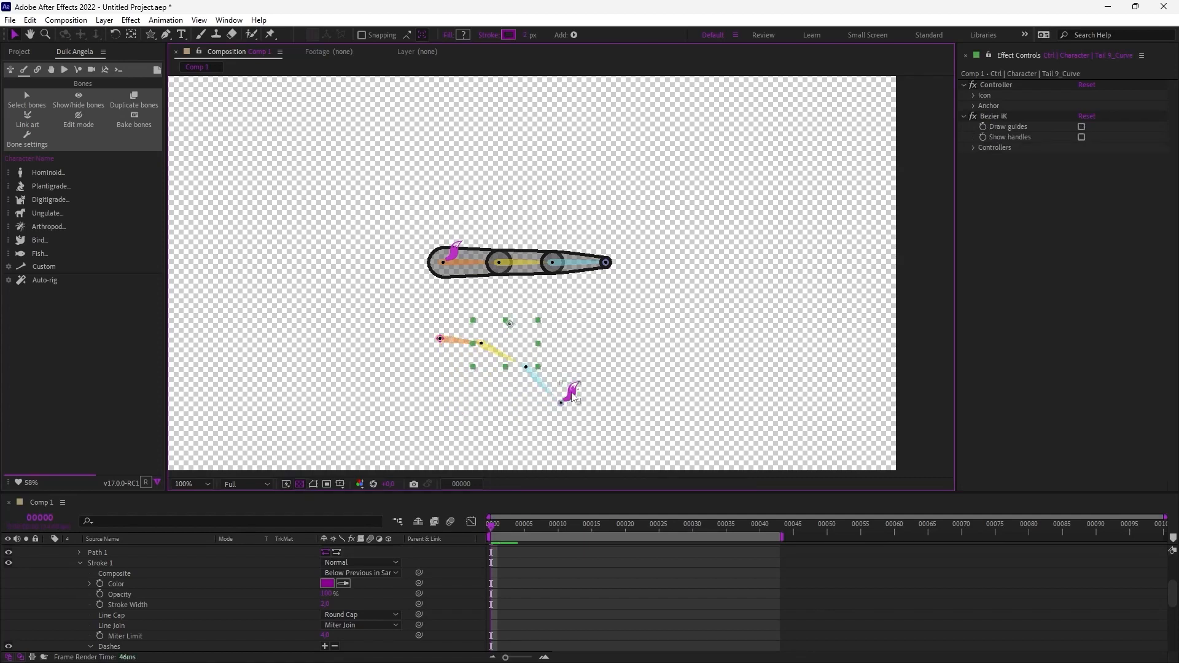
drag(572, 396, 600, 353)
drag(438, 342, 413, 354)
key(ctrl+z)
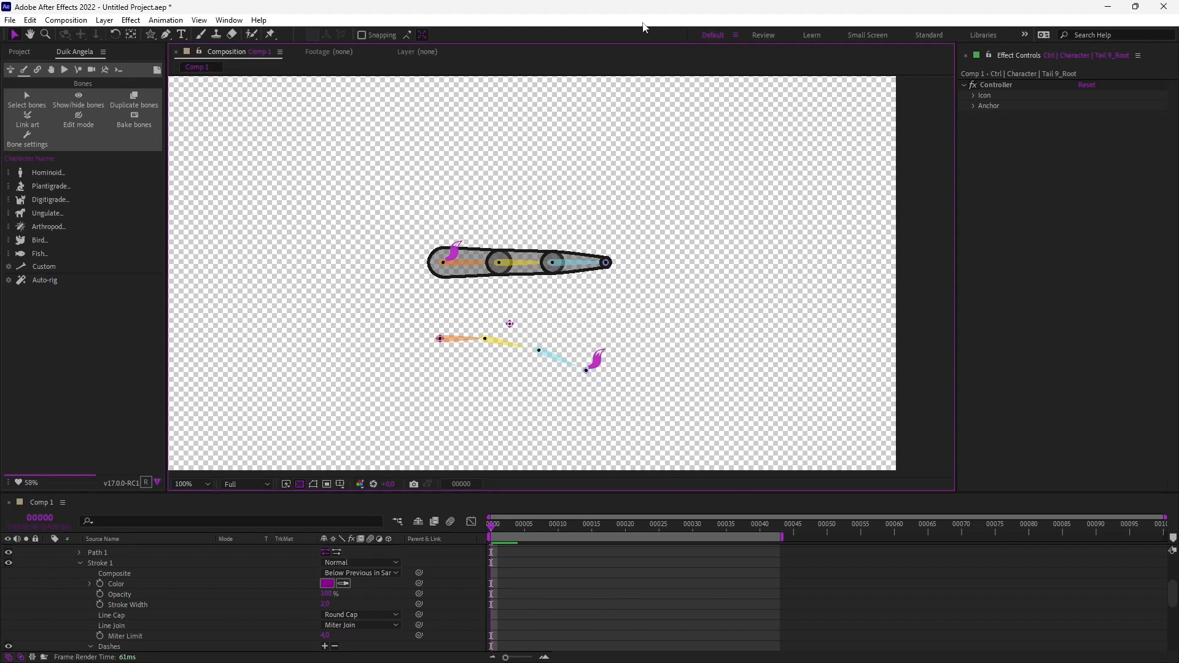
- Examine the fish armature's spine, head and fin bones
drag(636, 215, 416, 291)
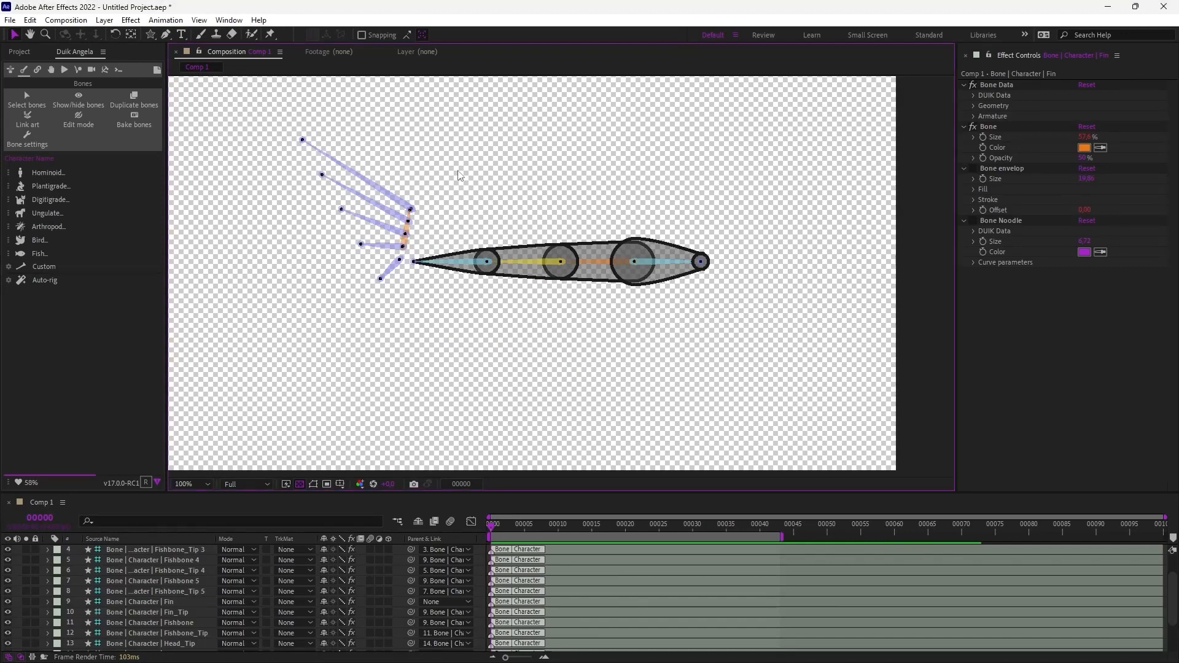
drag(718, 213, 422, 320)
click(661, 260)
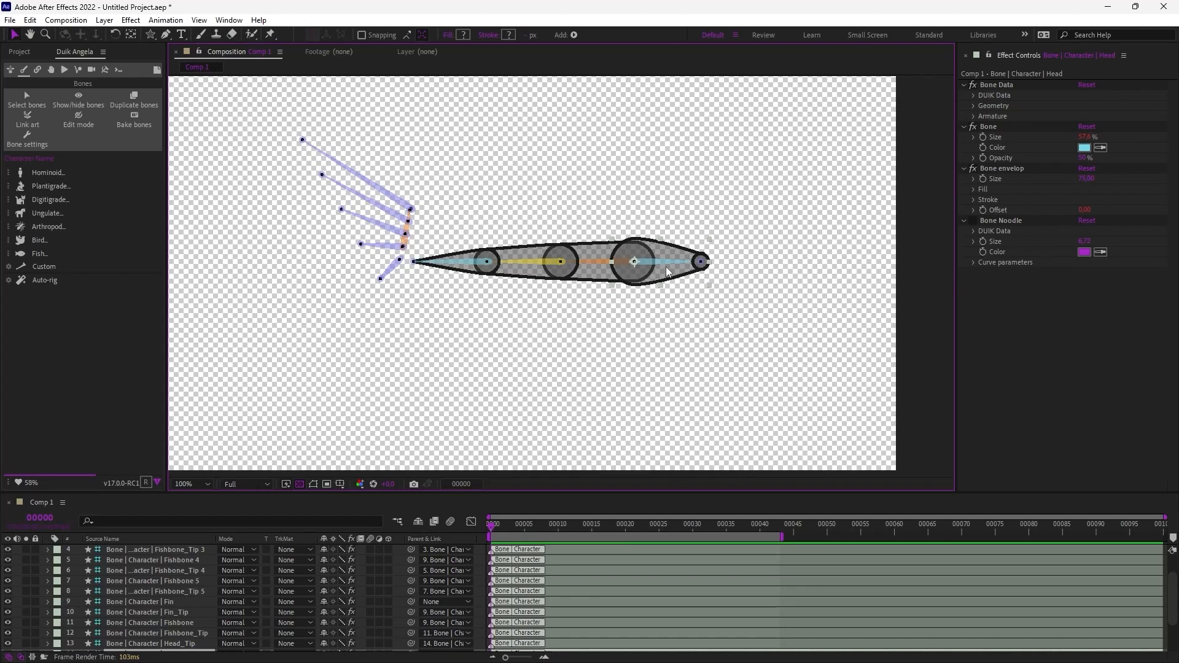
click(614, 310)
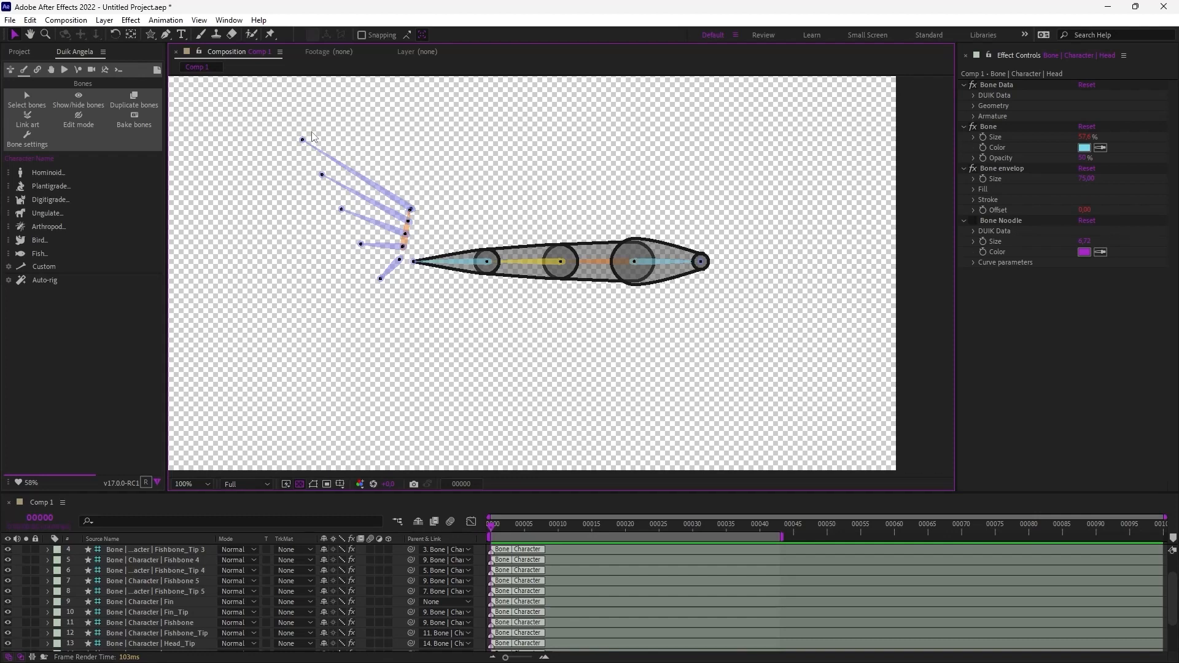
click(342, 164)
- Auto-rig all the bones of the fish armature together
drag(239, 101, 814, 403)
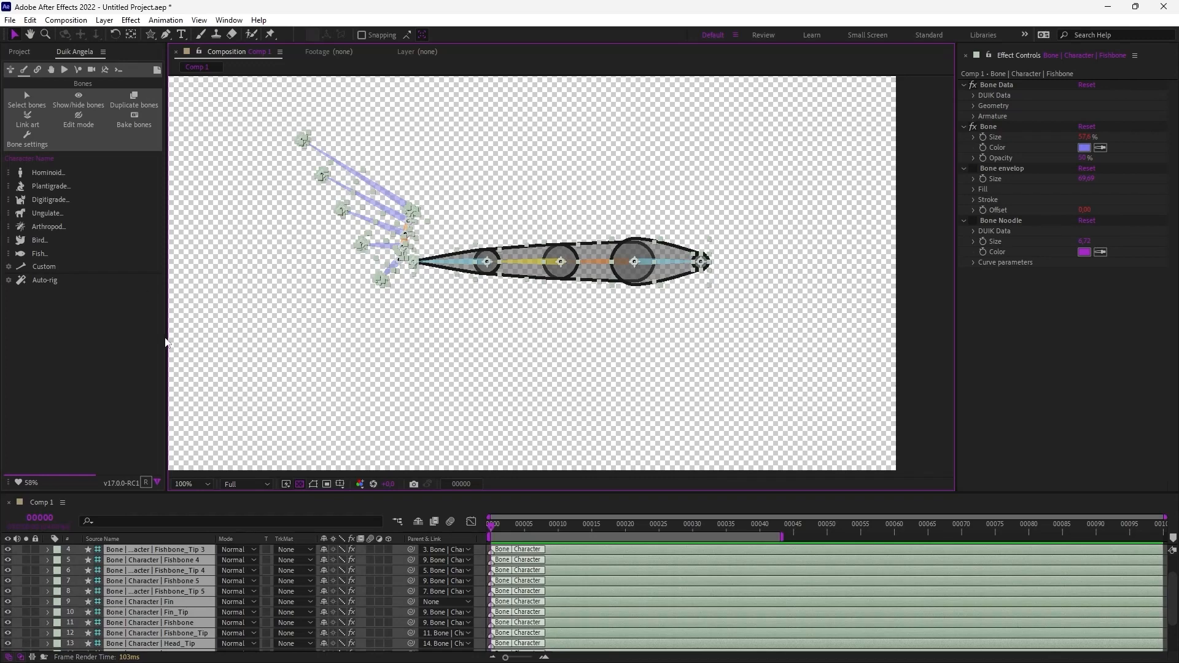
click(51, 287)
click(650, 376)
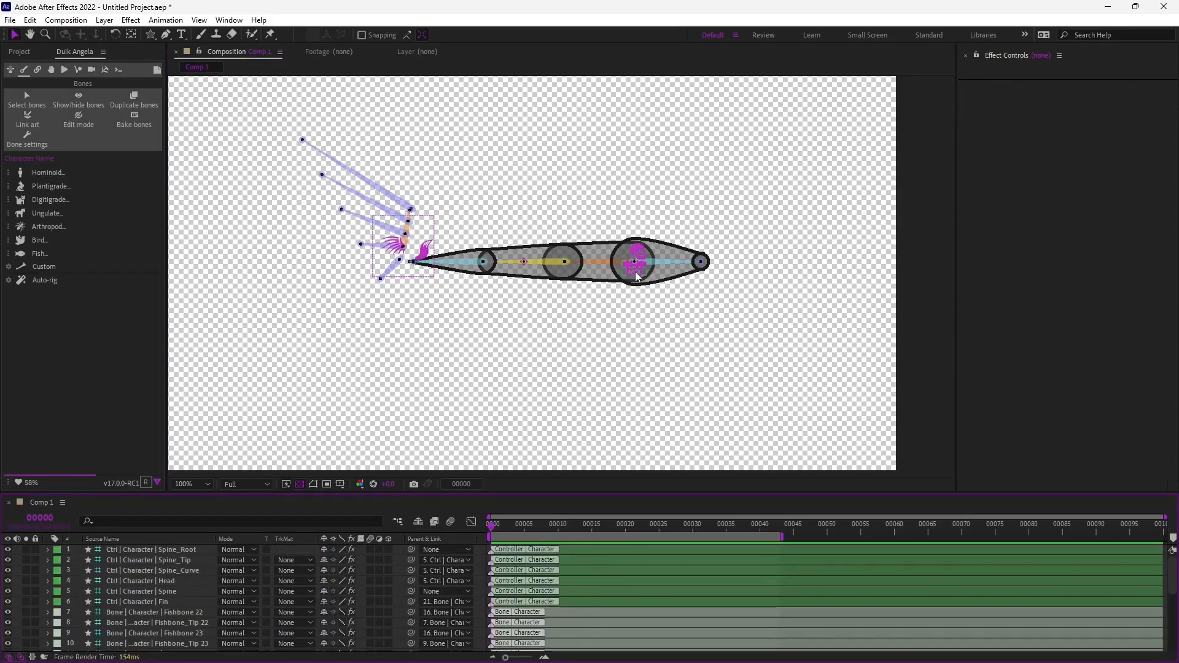
- Shift the fish with the Spine controller slightly down and to the right, then try rotating that controller and undo the rotation
click(636, 277)
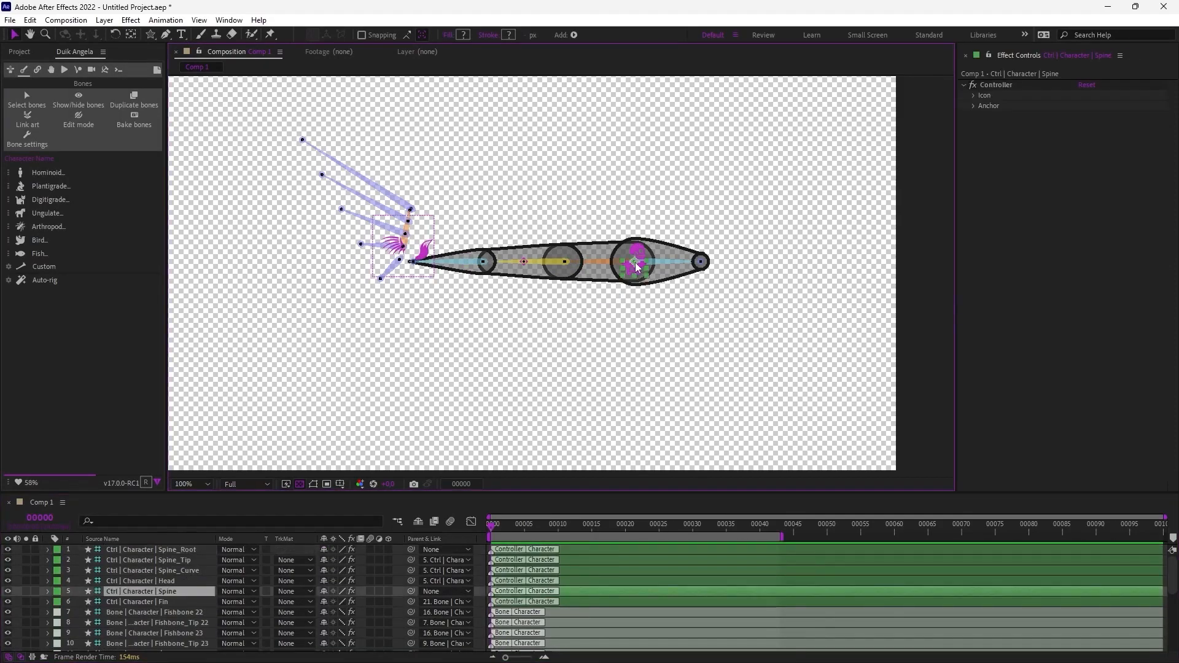
drag(637, 266, 644, 280)
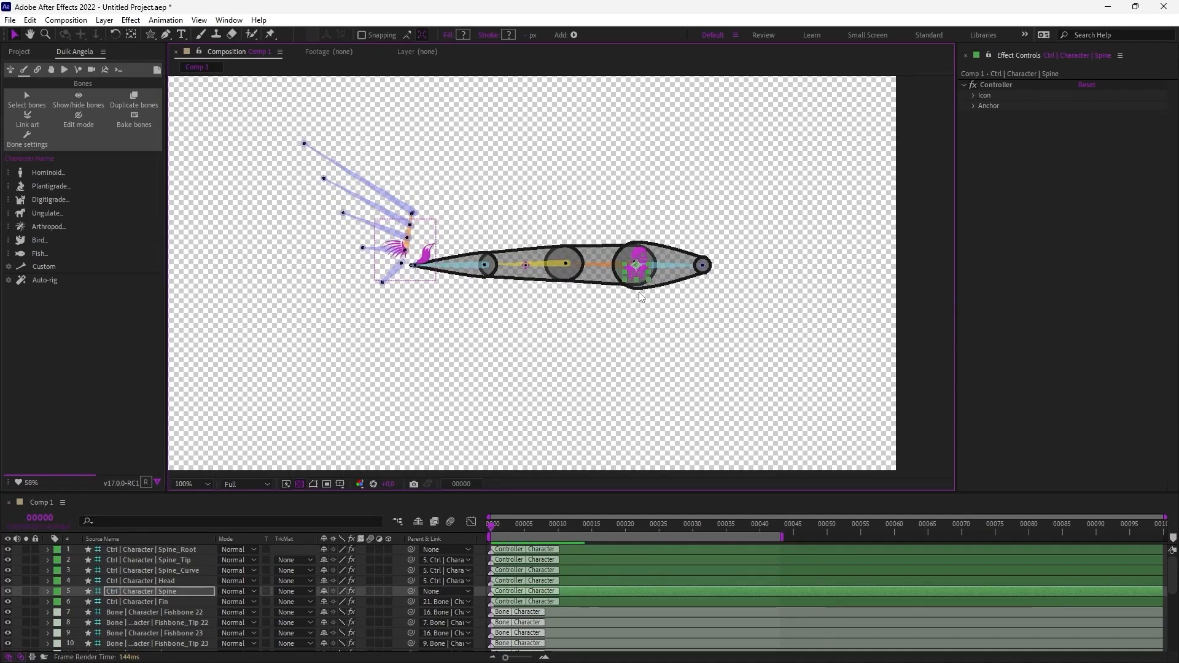
key(w)
drag(643, 285, 650, 282)
key(ctrl+z)
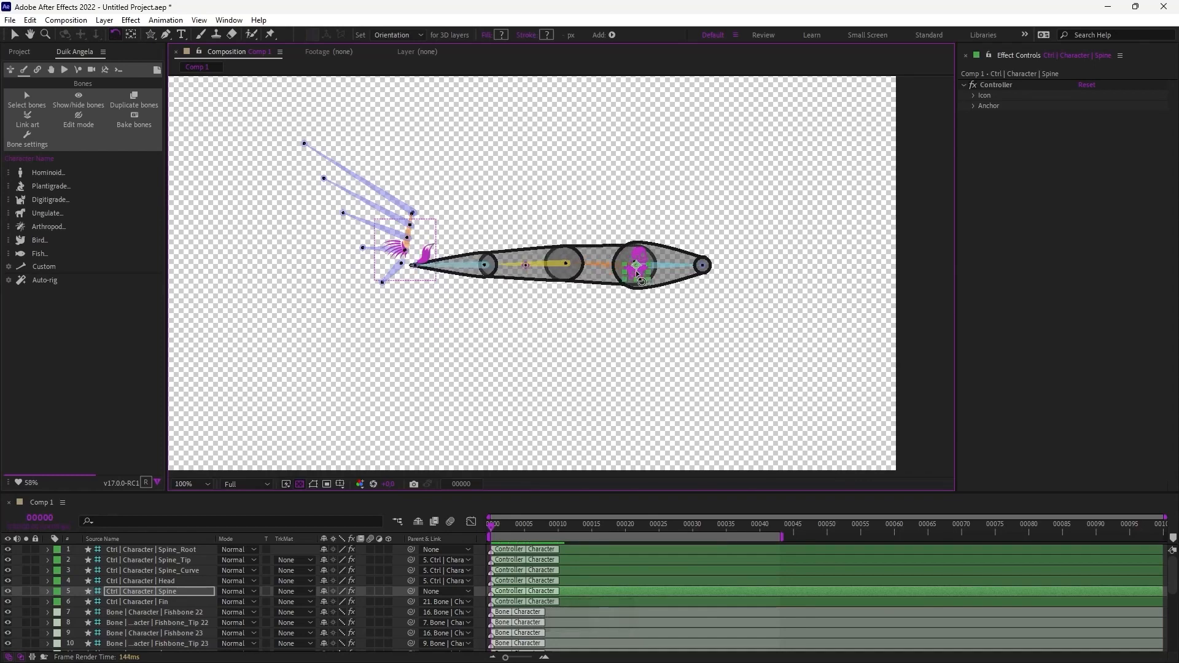
key(ctrl+z)
key(ctrl+z)
key(ctrl+z)
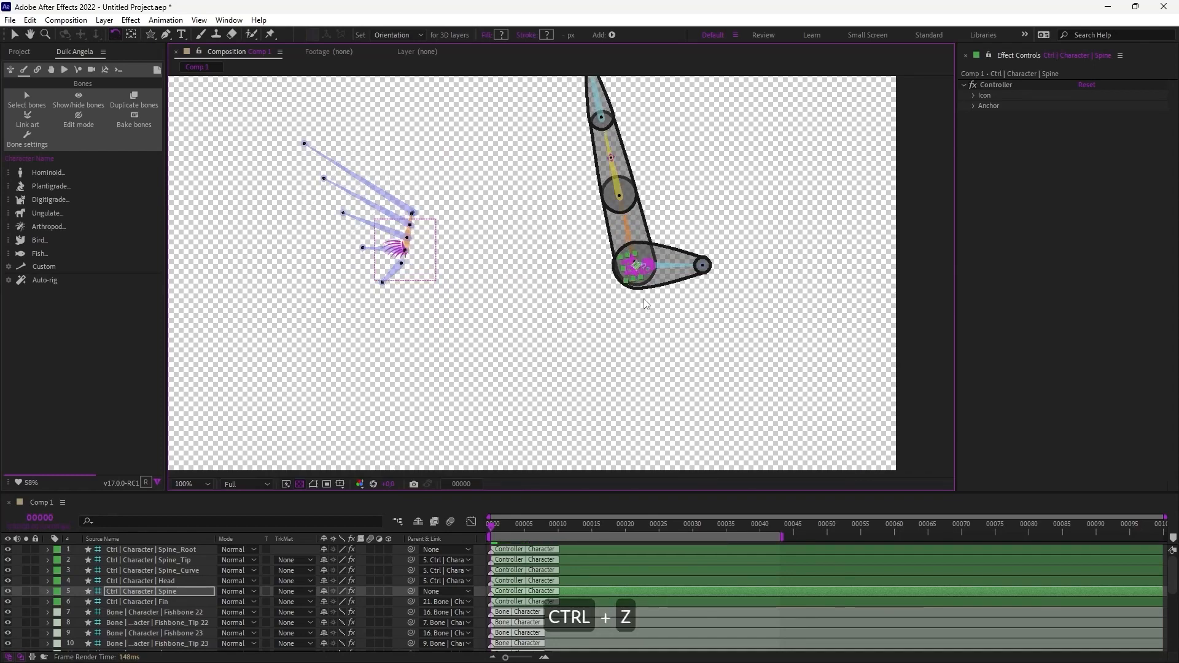
key(ctrl+z)
key(v)
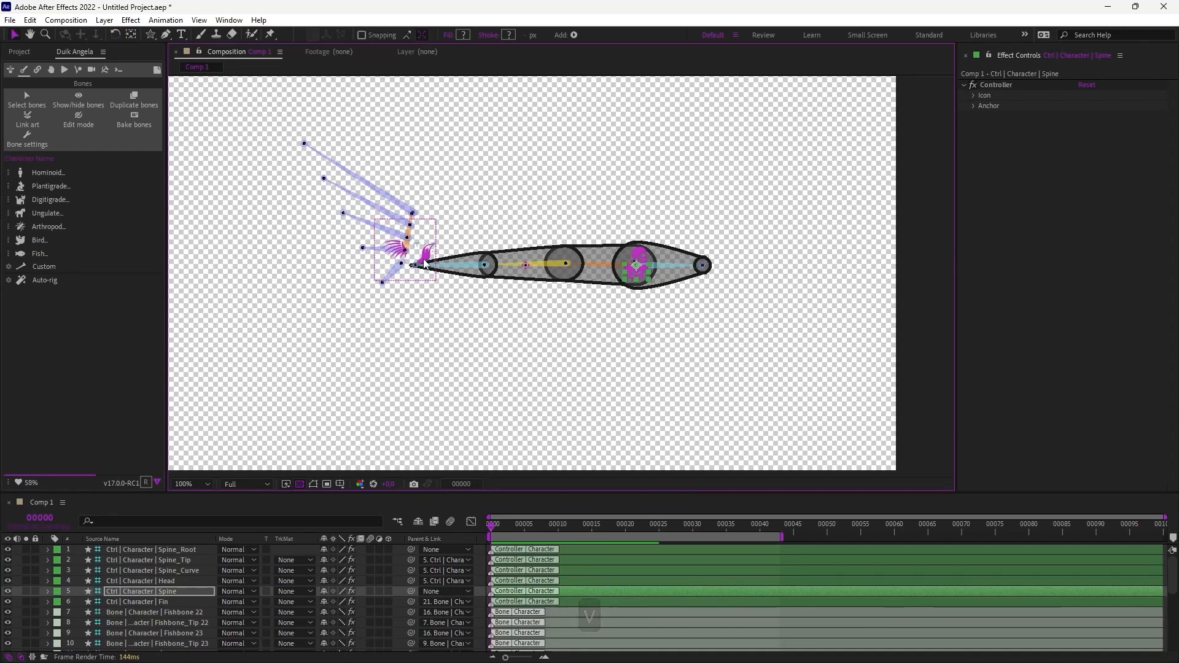
- Try bending the fish's body upward with the Spine_Tip controller and undo it
click(425, 264)
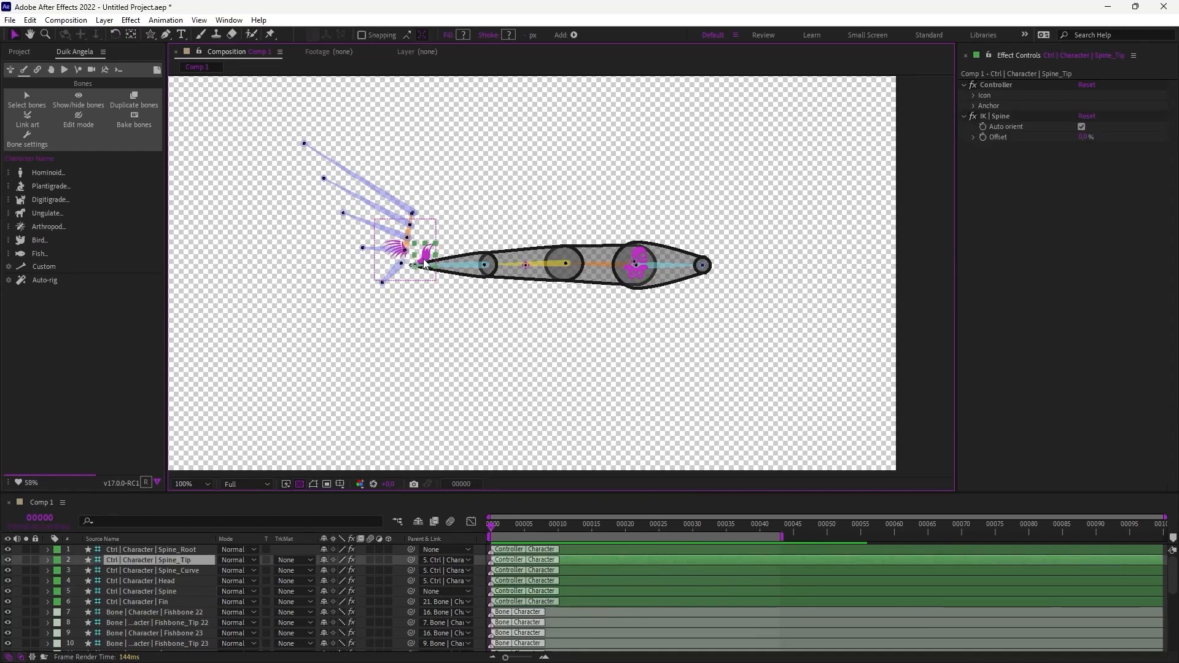
drag(416, 254, 452, 214)
key(ctrl+z)
key(ctrl+z)
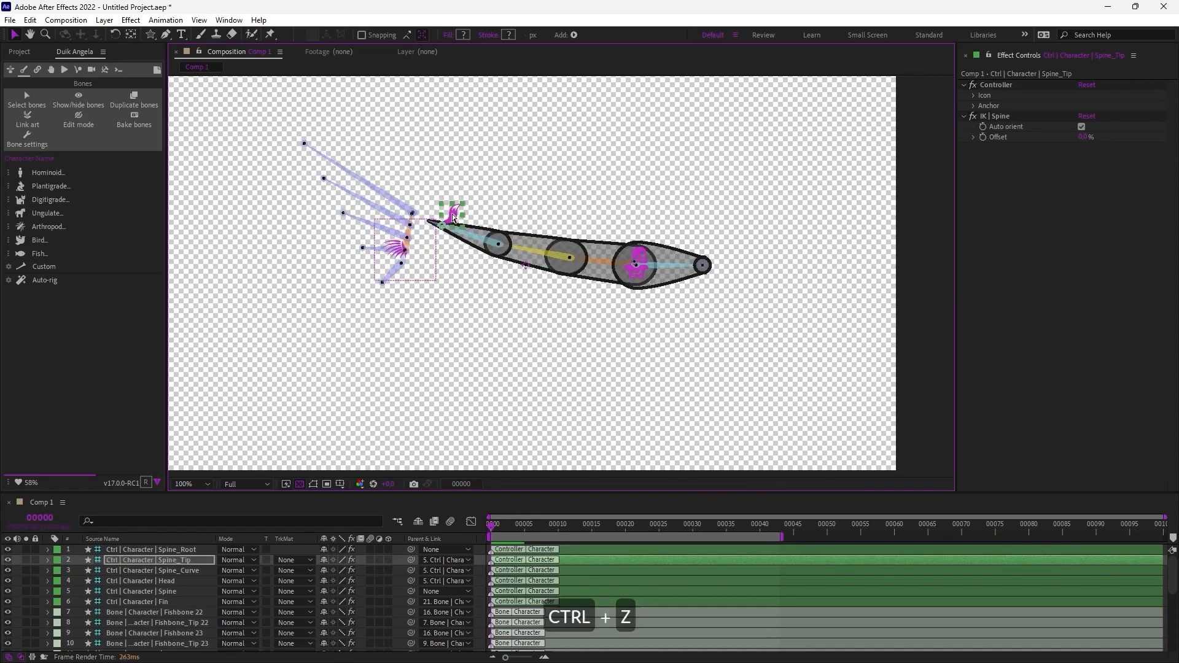
- Check the long chain rig type in the Auto-rig options and return to the Spine_Tip controller
click(9, 280)
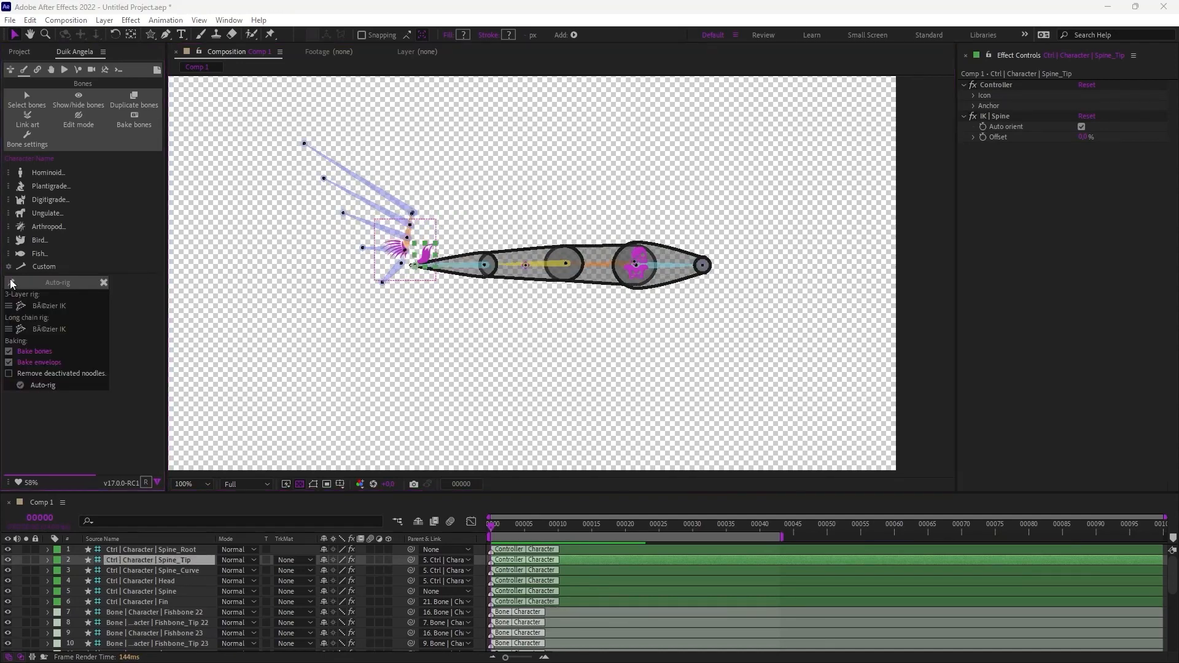
click(53, 330)
click(424, 258)
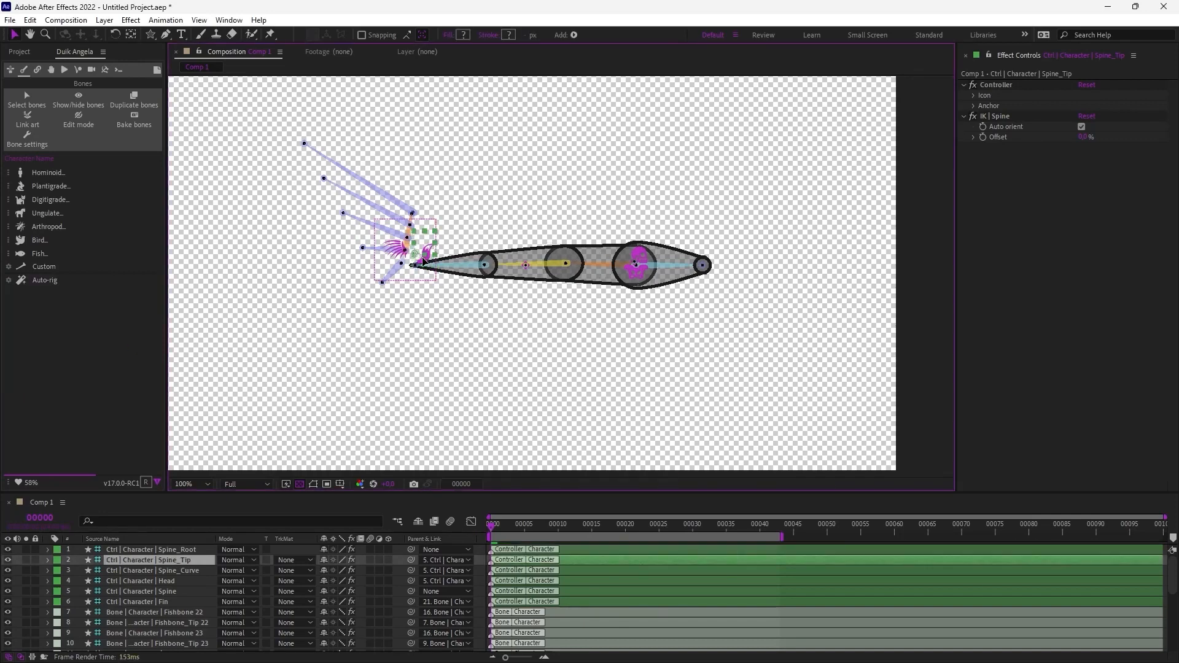
key(ctrl+z)
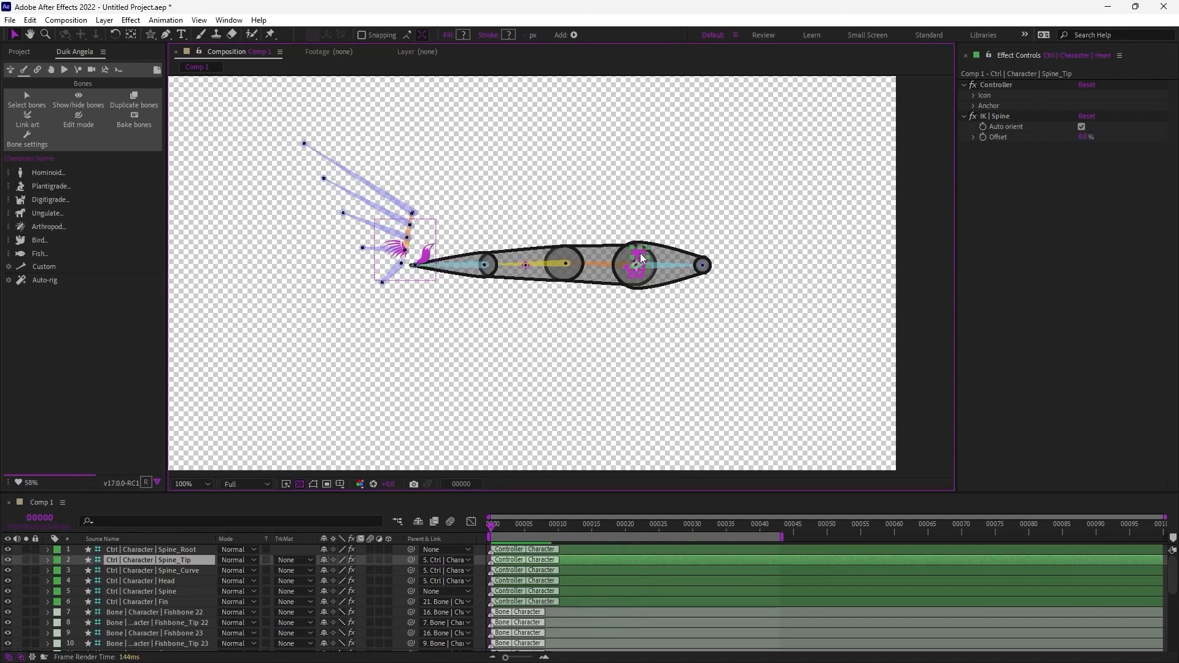
- Try rotating the Head controller and moving the Spine_Tip controller down, undoing both changes
click(640, 258)
key(w)
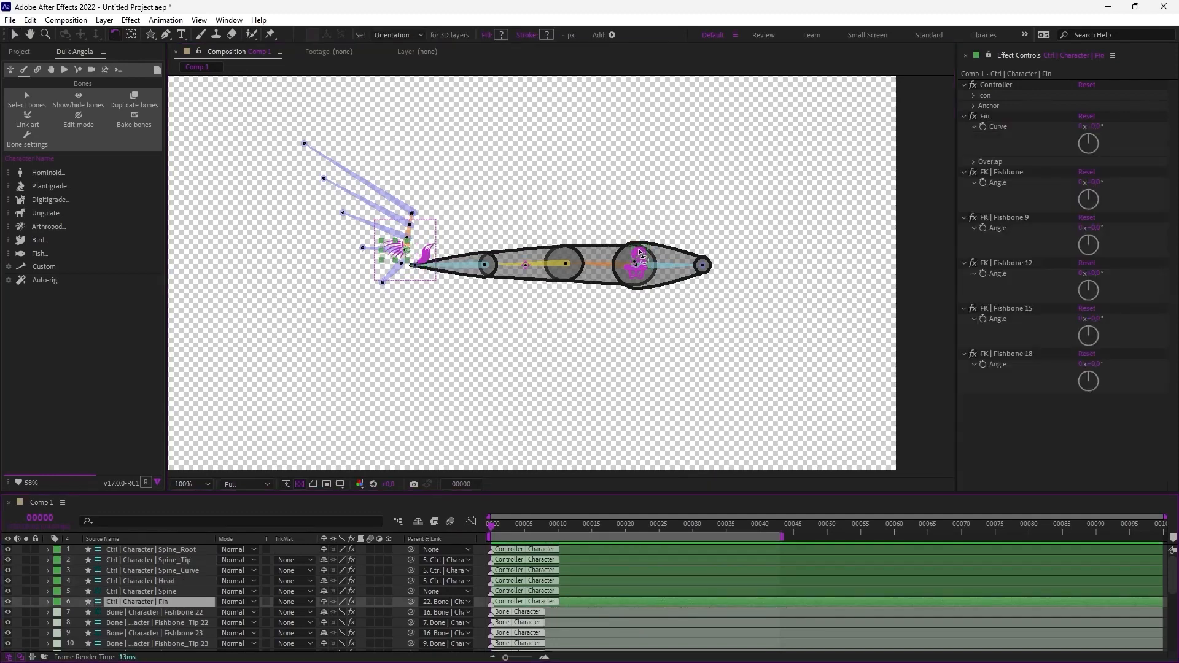
drag(640, 251, 651, 261)
key(ctrl+z)
key(v)
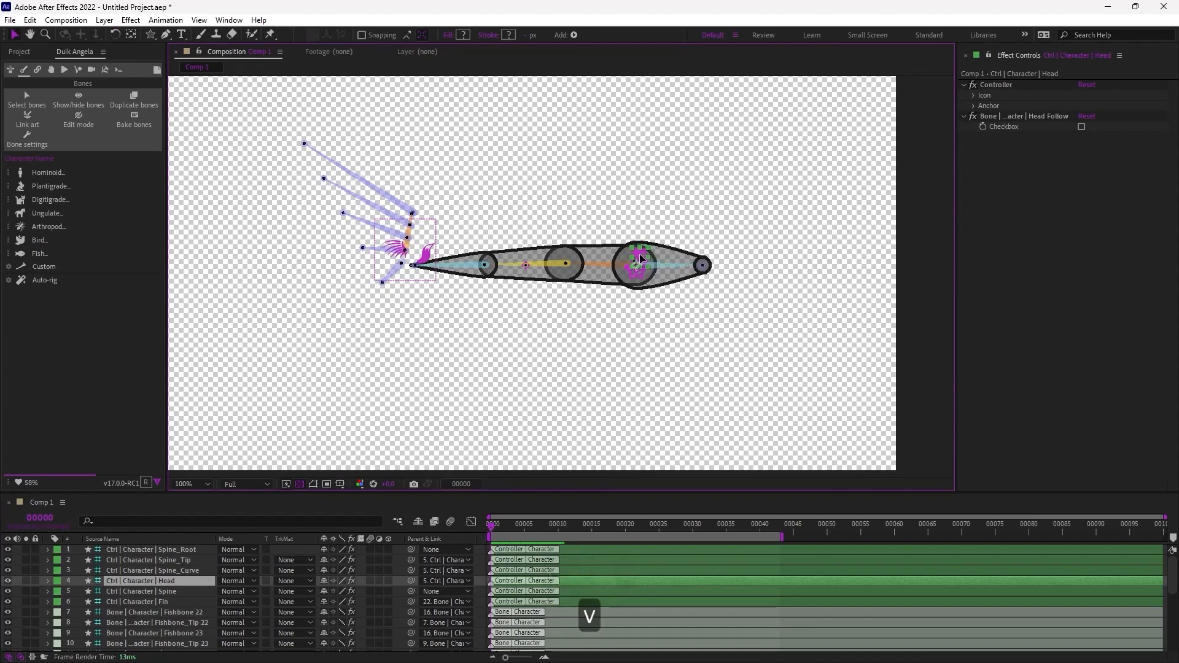
drag(429, 265, 432, 291)
key(ctrl+z)
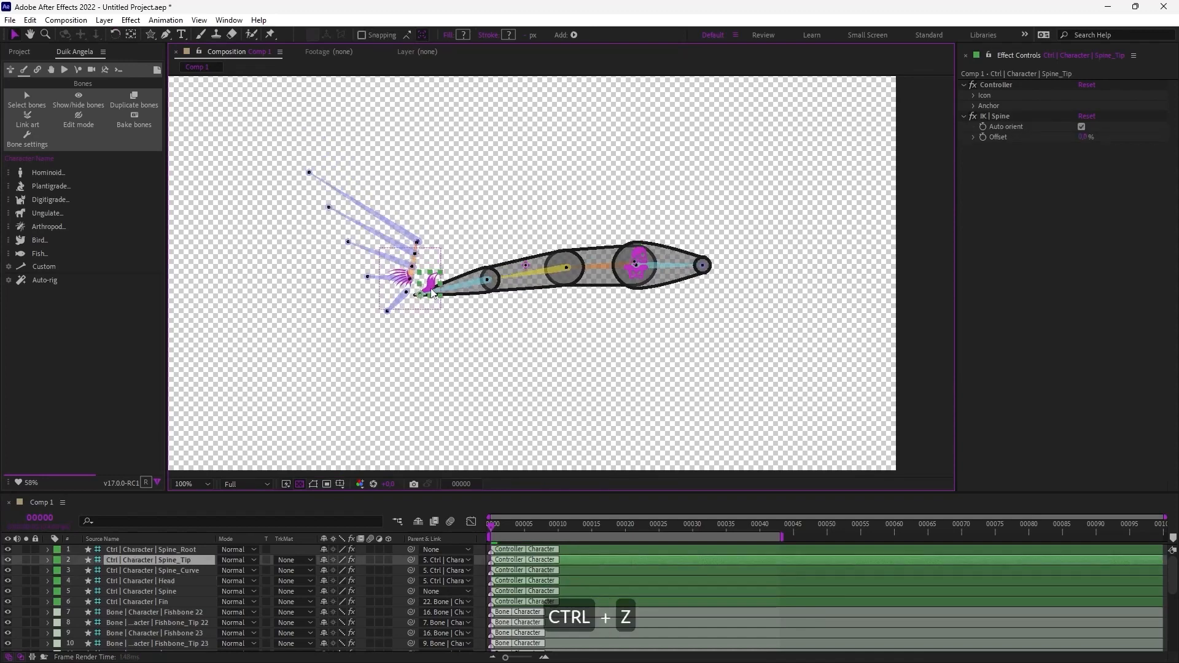
- Try rotating the Fin controller at the fish's tail end and undo the rotation
click(400, 249)
key(w)
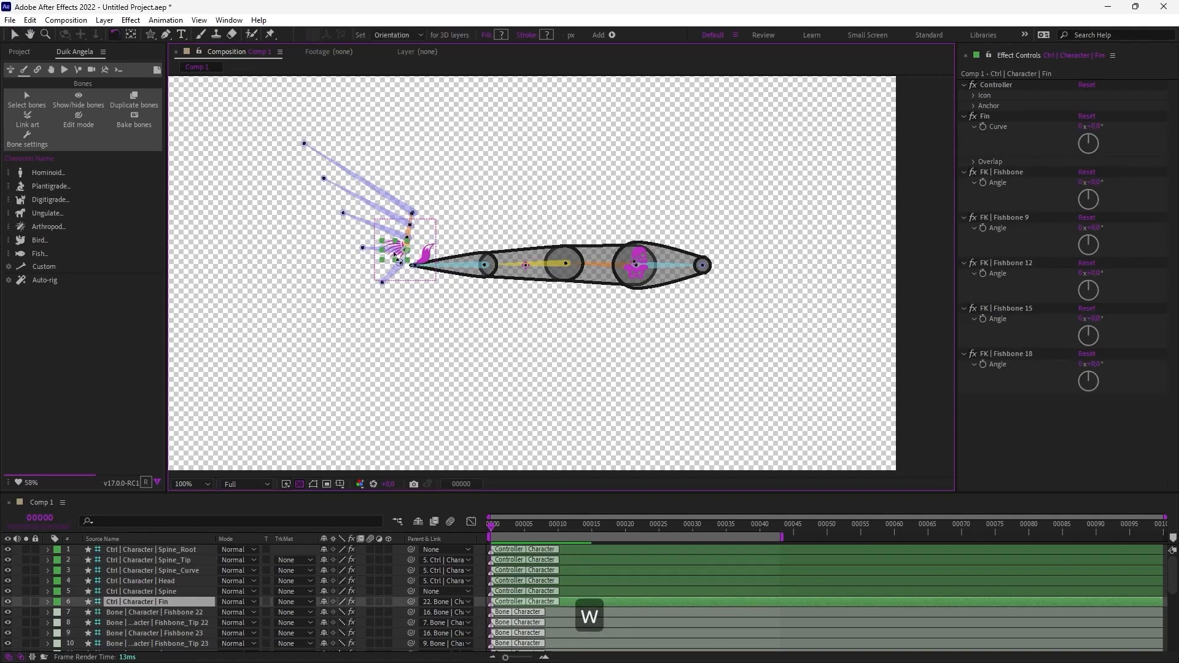
drag(397, 253, 398, 257)
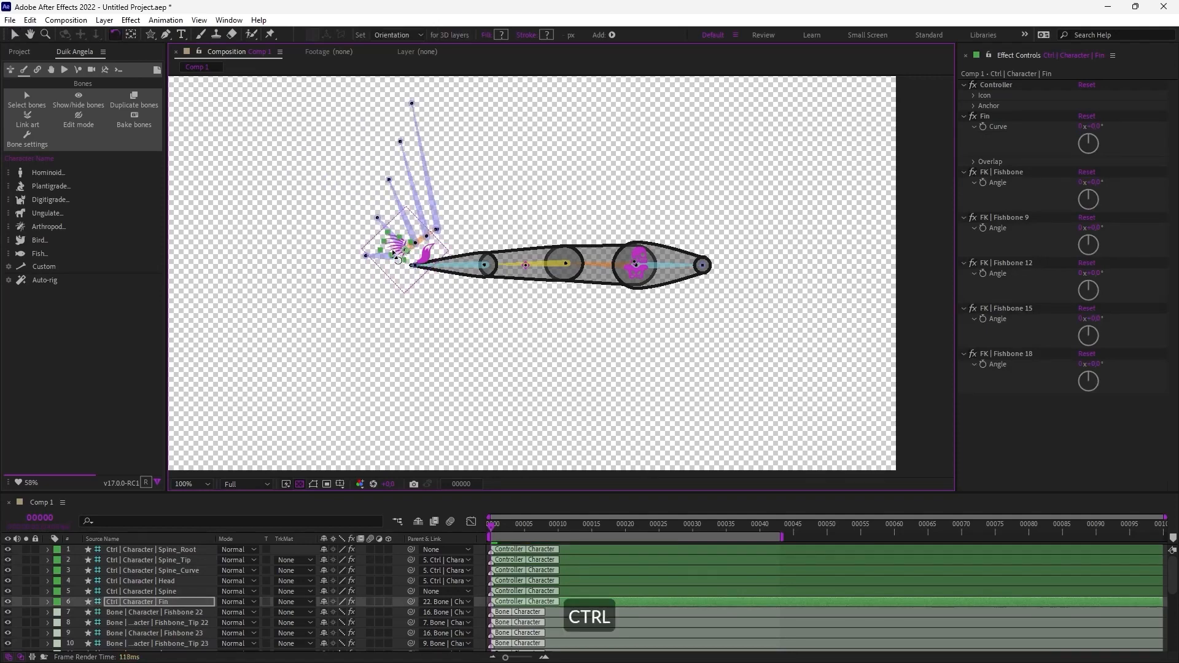
key(ctrl+z)
- Keyframe the Fin controller's rotation at frames 5, 18 and 29 and apply easing to the keyframes
key(r)
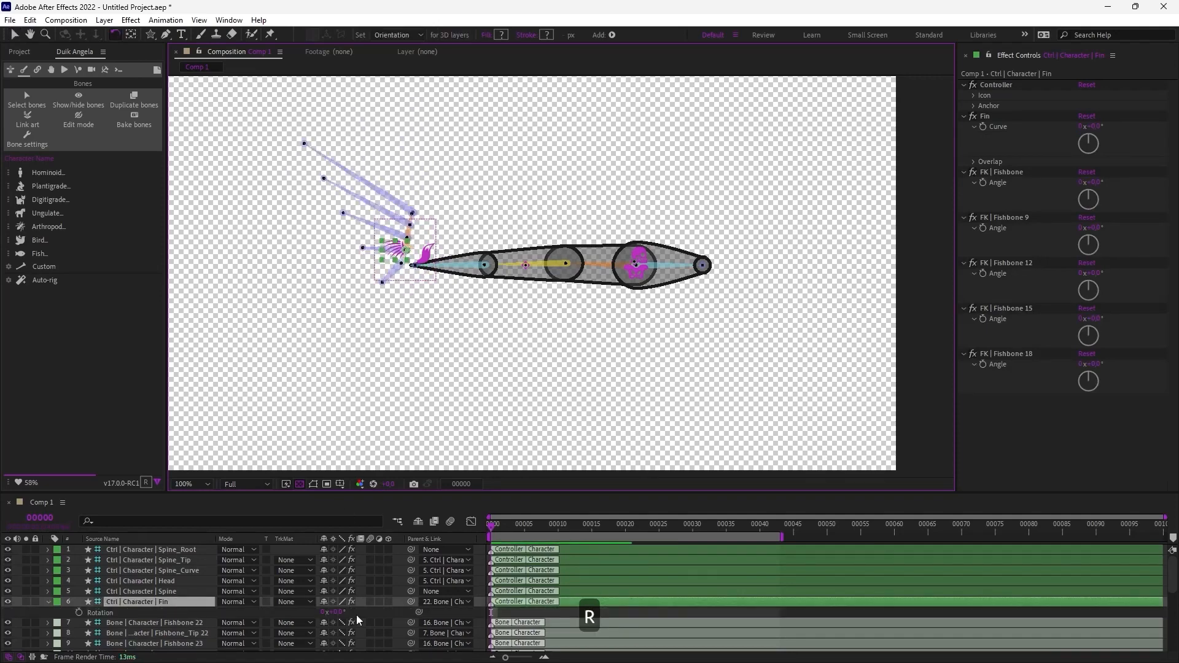
click(525, 527)
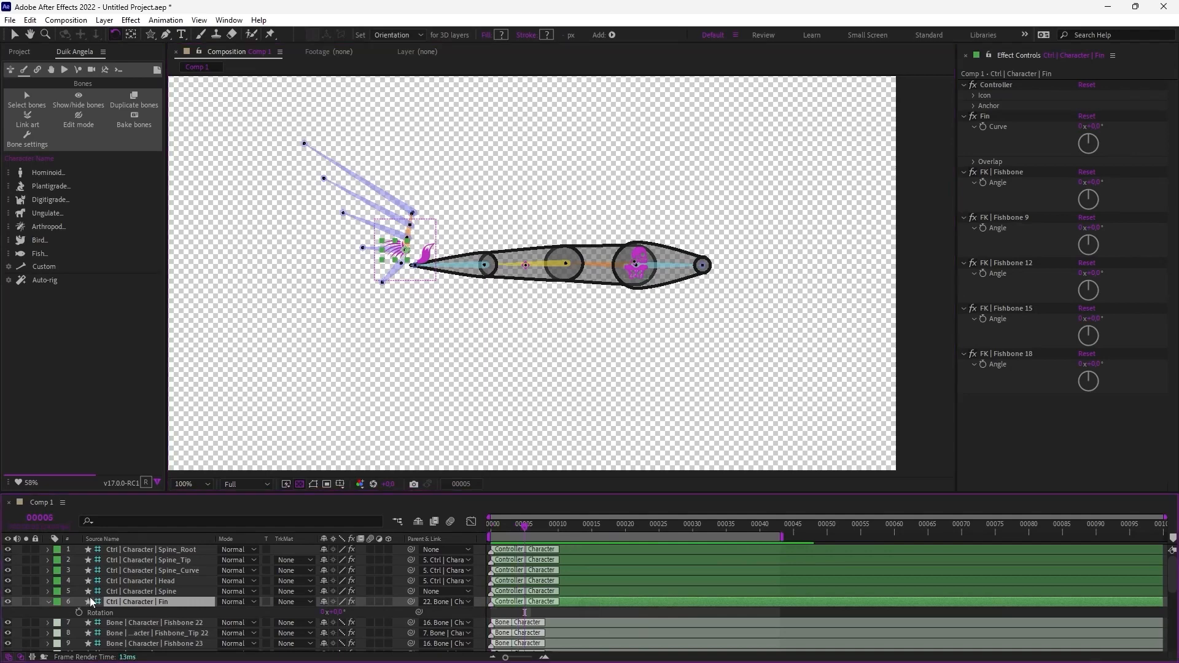
click(79, 613)
click(612, 525)
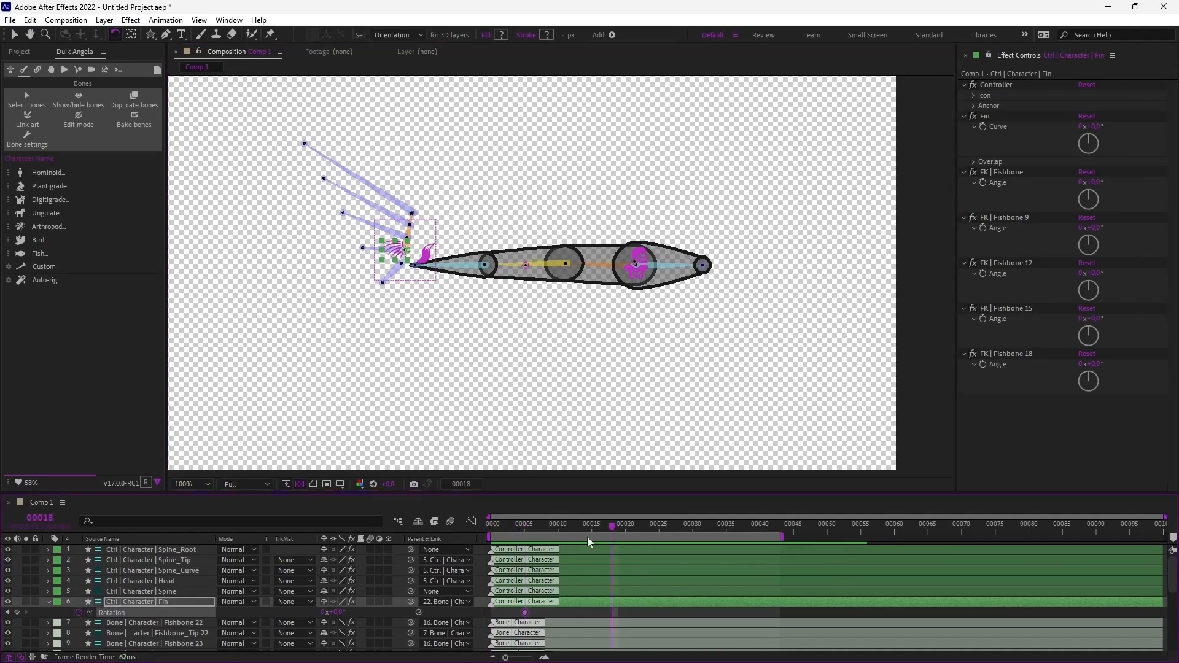
drag(346, 614, 324, 612)
click(687, 525)
key(F9)
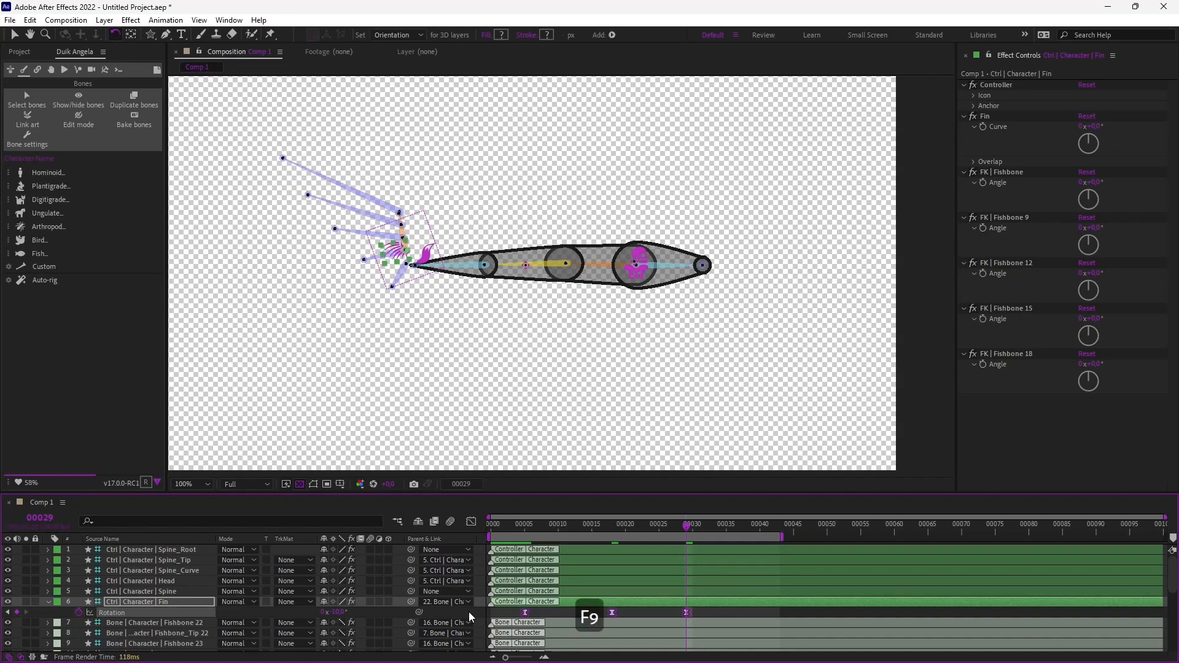
- Preview the fin animation and expand the Overlap settings of the Fin effect
click(715, 610)
key(KP_0)
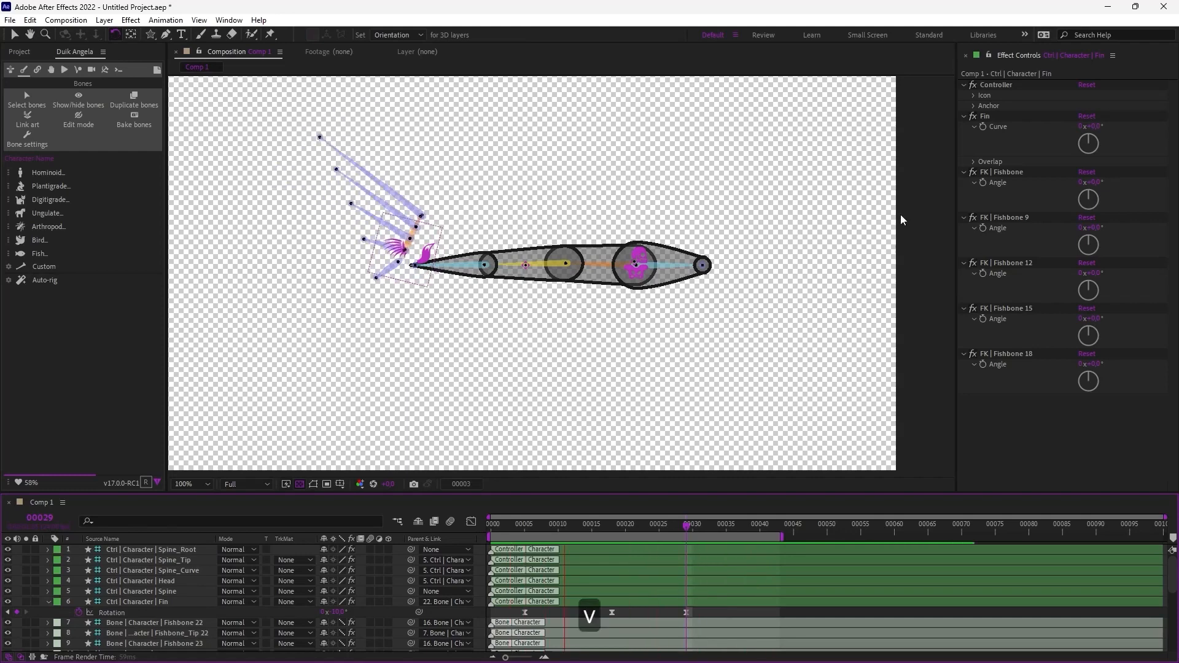
key(v)
click(973, 161)
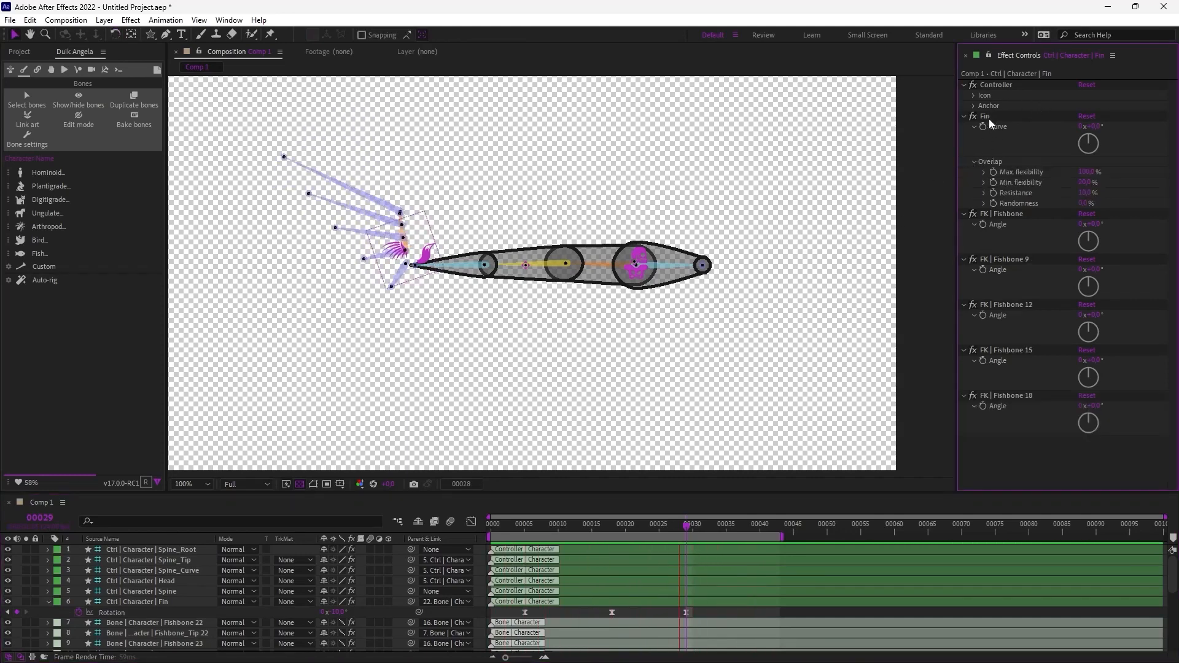
click(986, 118)
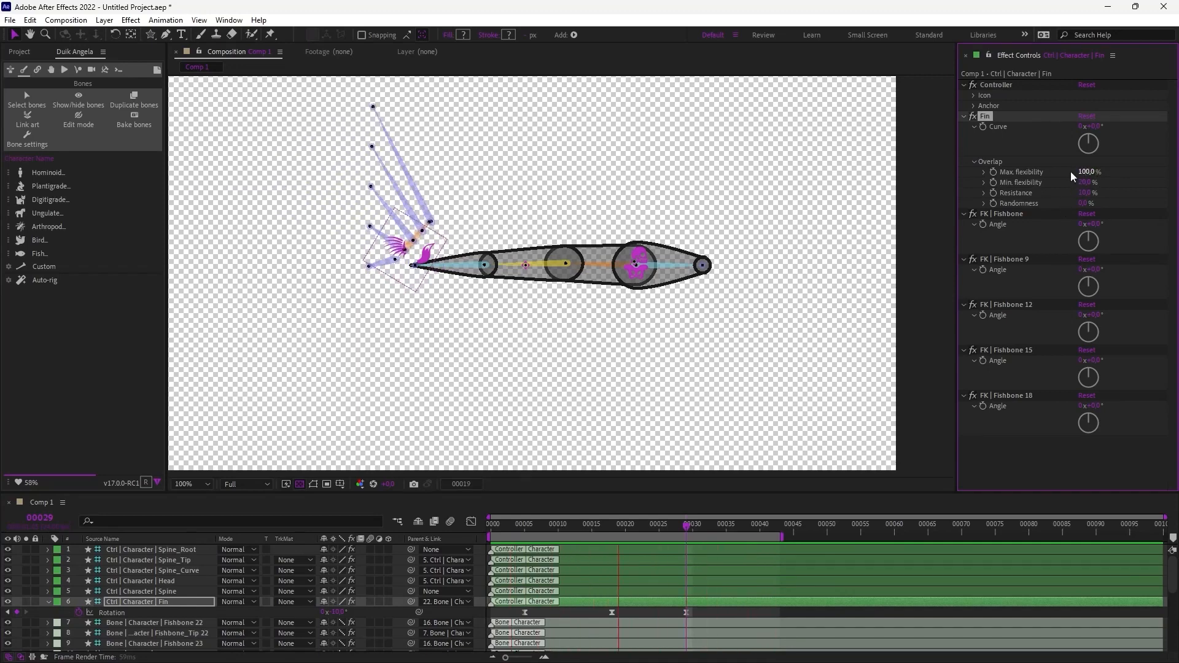
key(space)
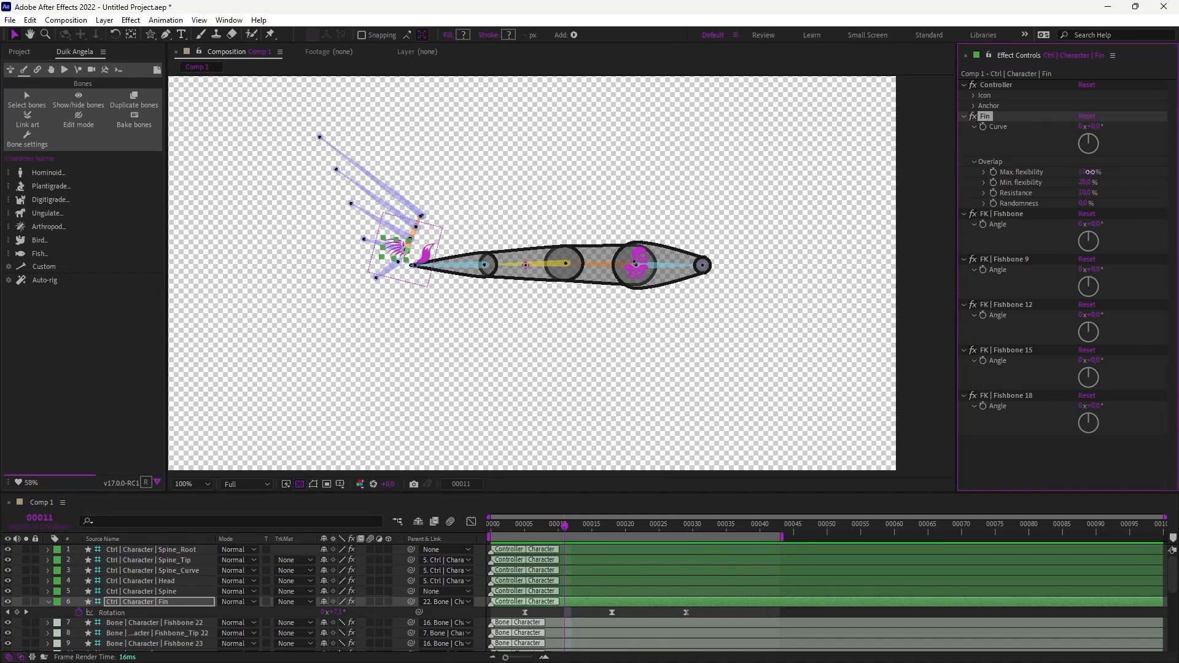
- Raise the fin overlap's maximum flexibility to 121%, adjust its minimum flexibility and preview the animation
drag(1090, 172, 1100, 172)
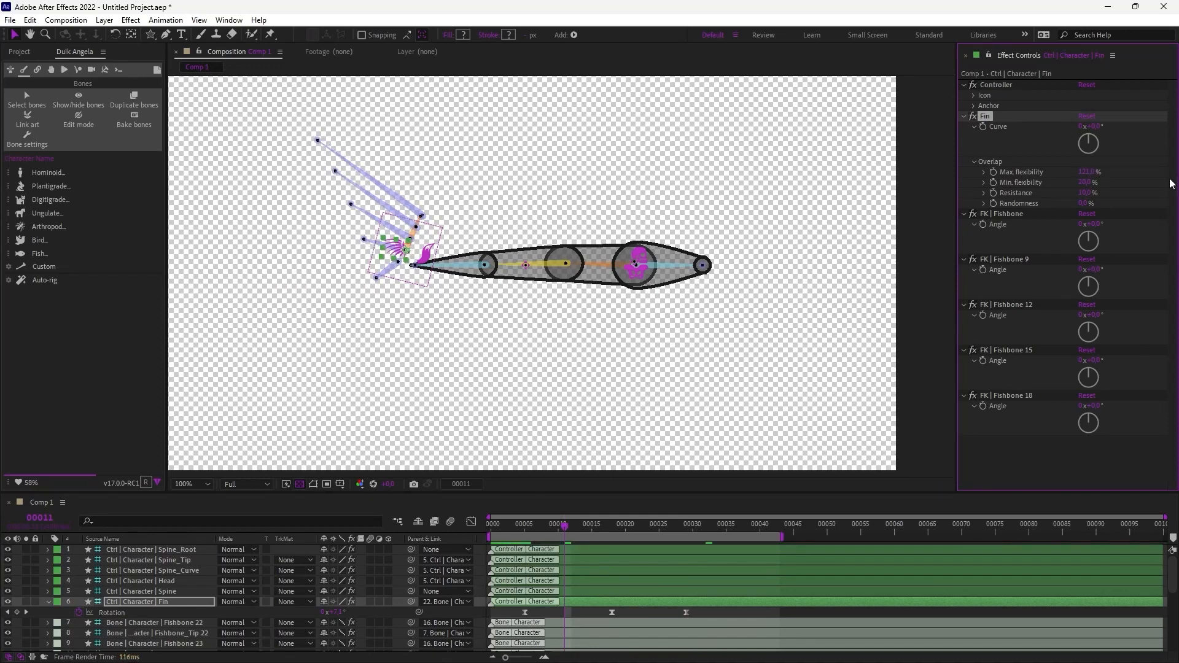
drag(1092, 184, 1090, 183)
key(KP_0)
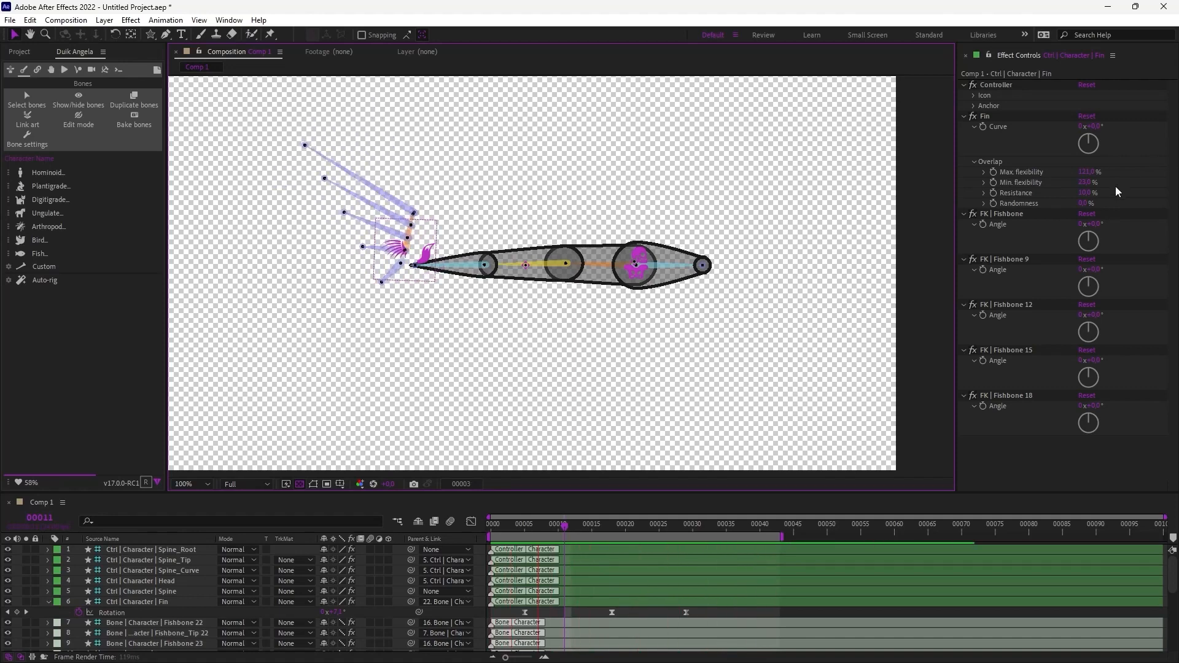
- Set the fin overlap's randomness to 10% and its resistance to 17% while previewing the animation
drag(1083, 203, 1090, 204)
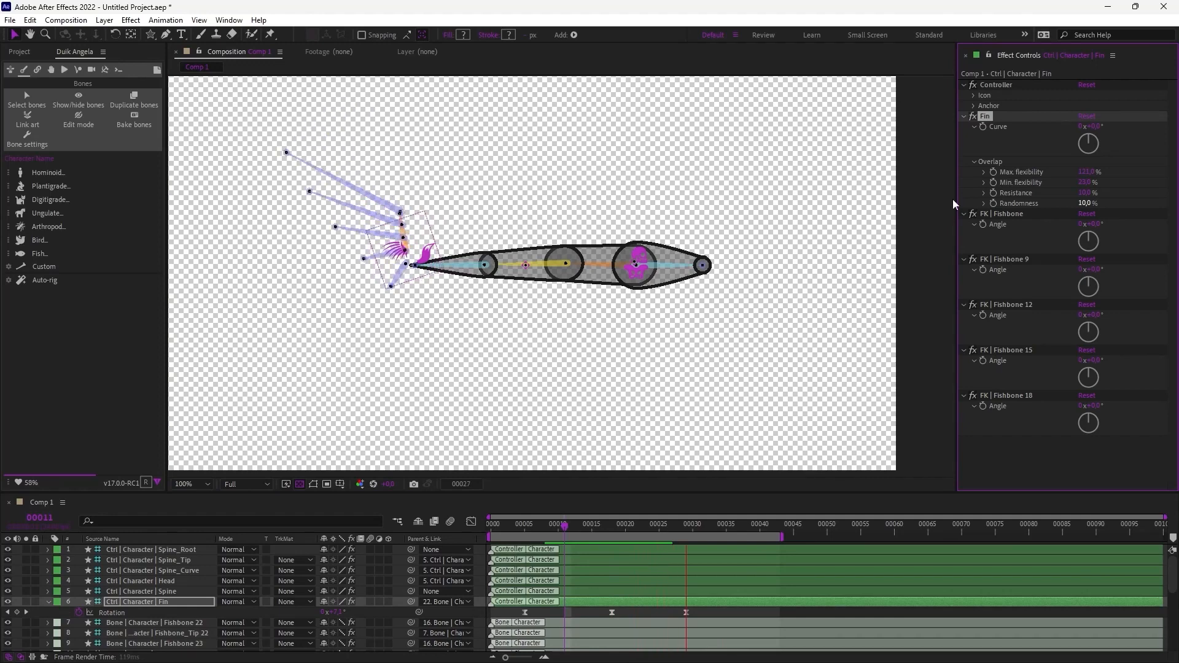
drag(1093, 194, 1100, 194)
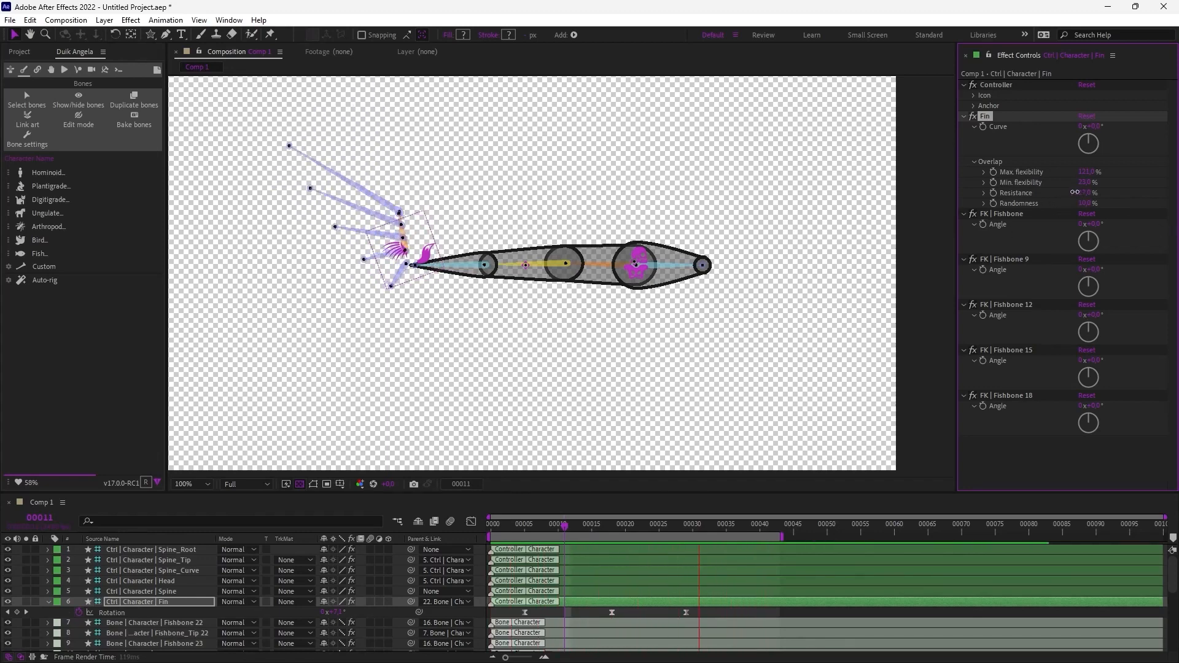
drag(1075, 192, 1071, 192)
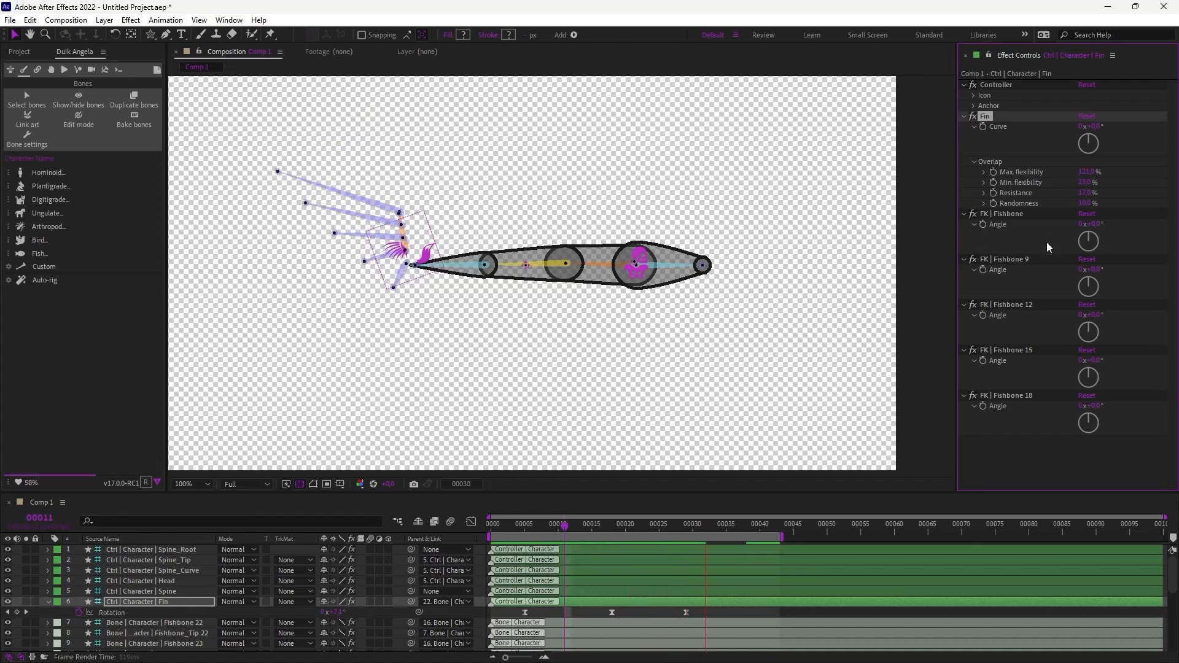
key(space)
- Try changing the Fishbone 9 FK angle on the Fin controller and undo it
drag(1096, 270, 1113, 270)
key(ctrl+z)
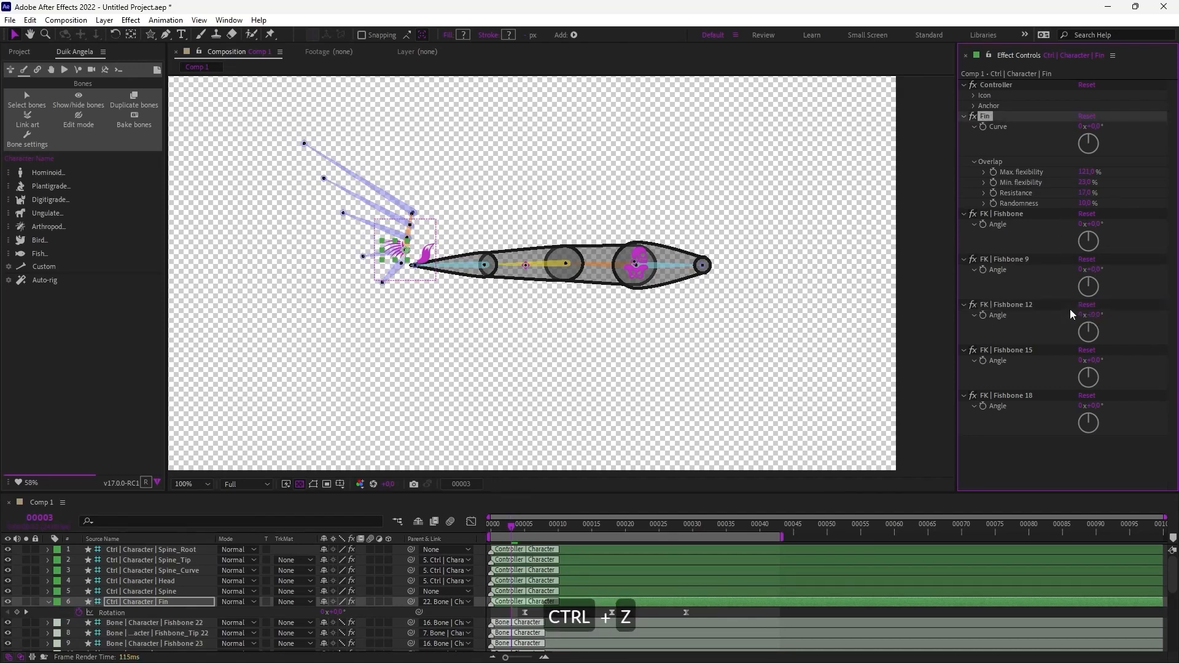
click(576, 344)
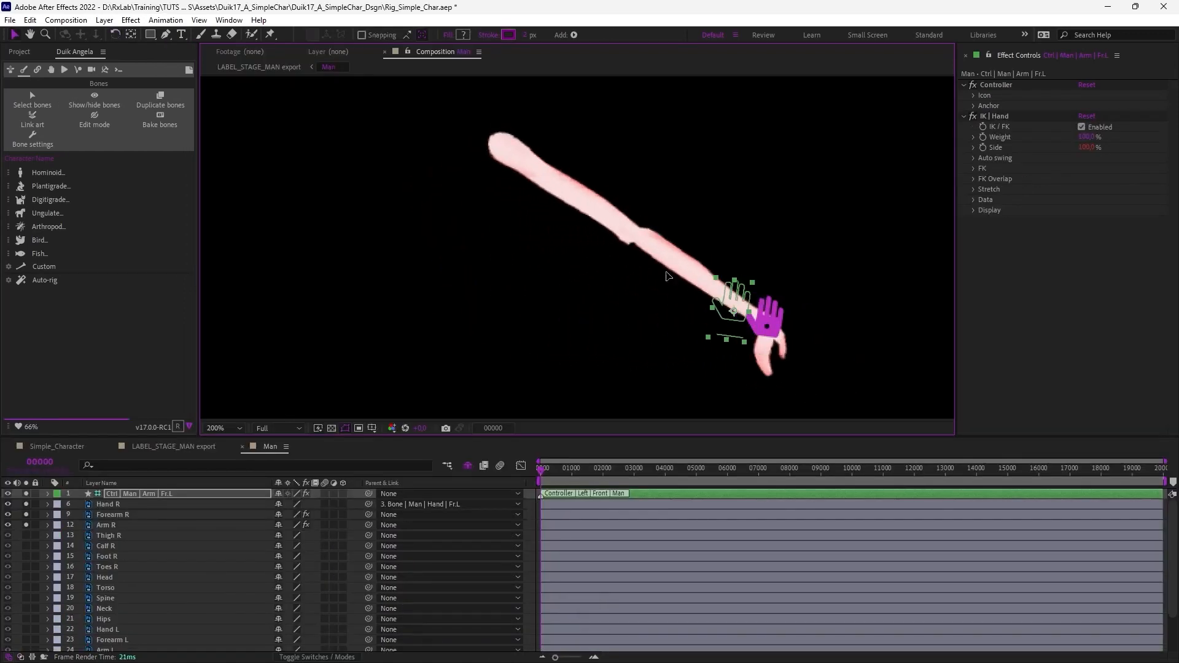
- Pose the man's arm with its hand controller and change the IK Side value to alter the elbow's bend
click(672, 229)
drag(443, 265, 463, 273)
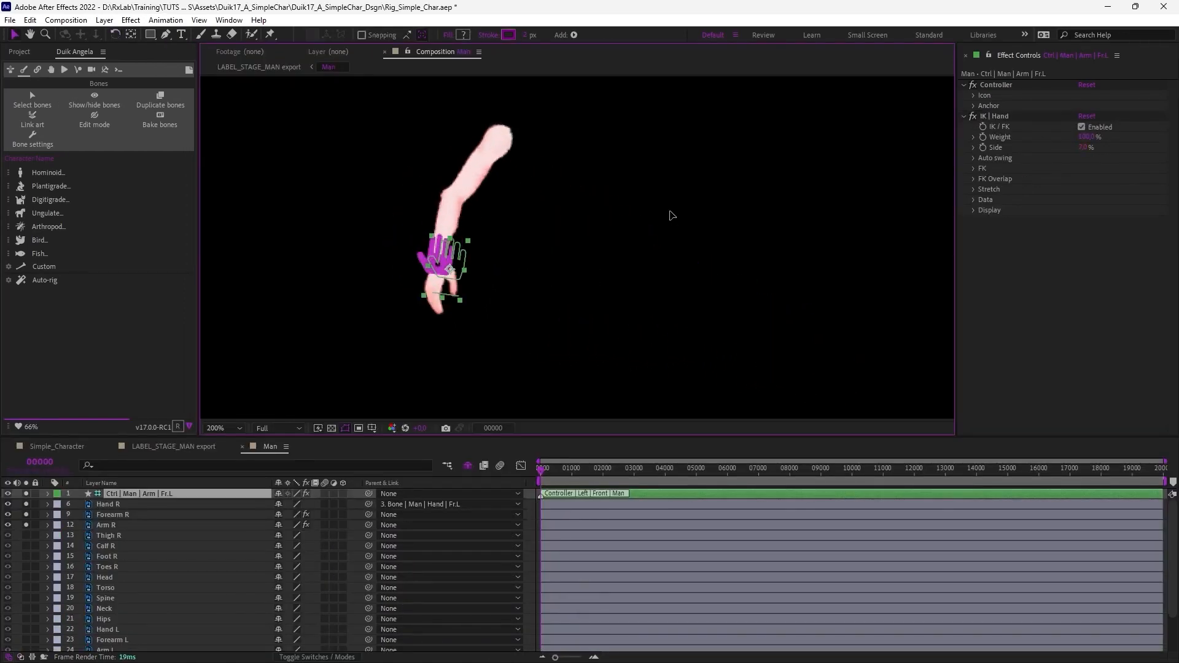
drag(1084, 148, 1099, 147)
drag(458, 268, 492, 208)
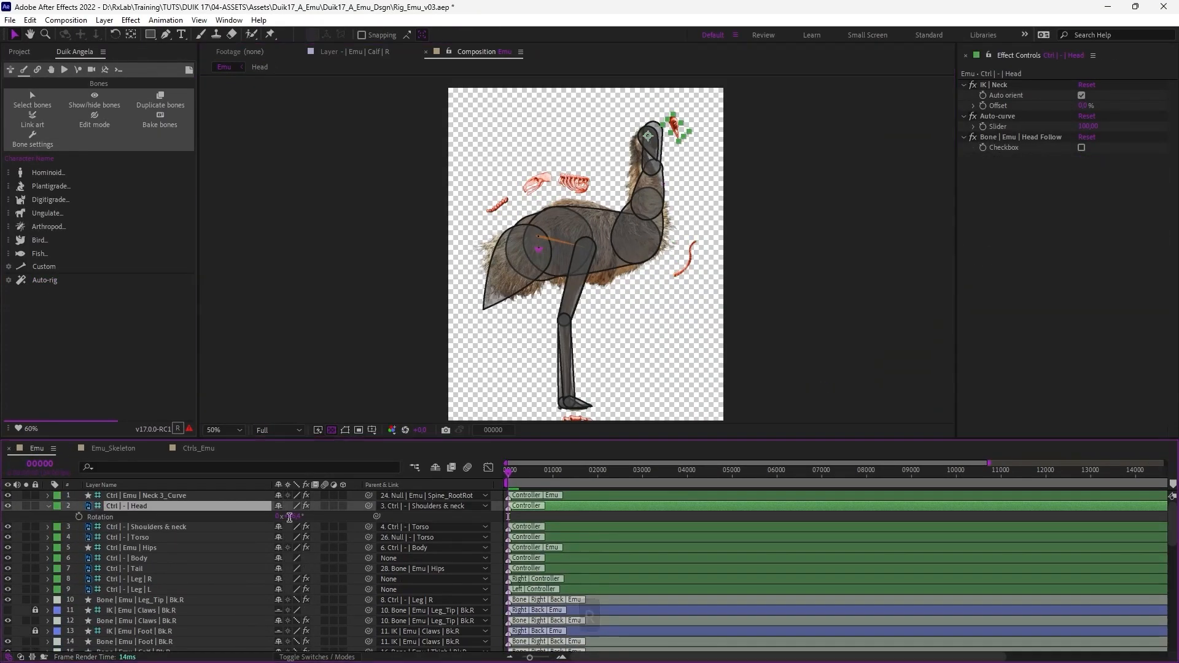
- Pose the emu with its head, neck curve and shoulder controllers and adjust the right leg's foot roll
drag(558, 132, 649, 149)
key(v)
click(672, 240)
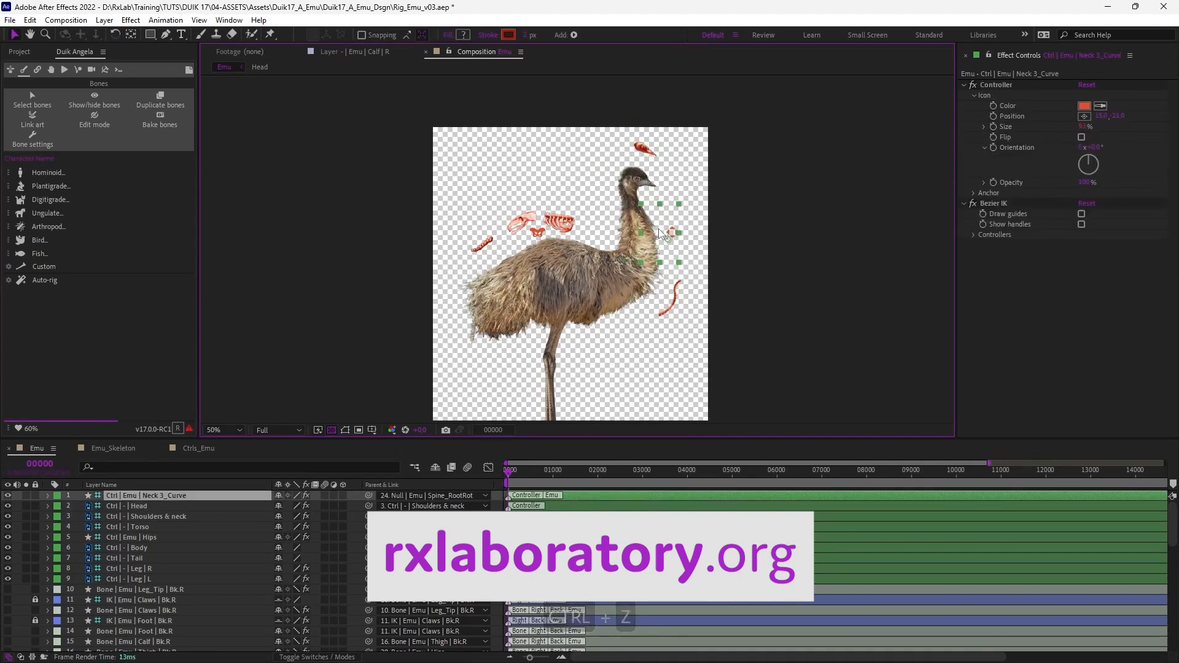
drag(672, 298, 673, 316)
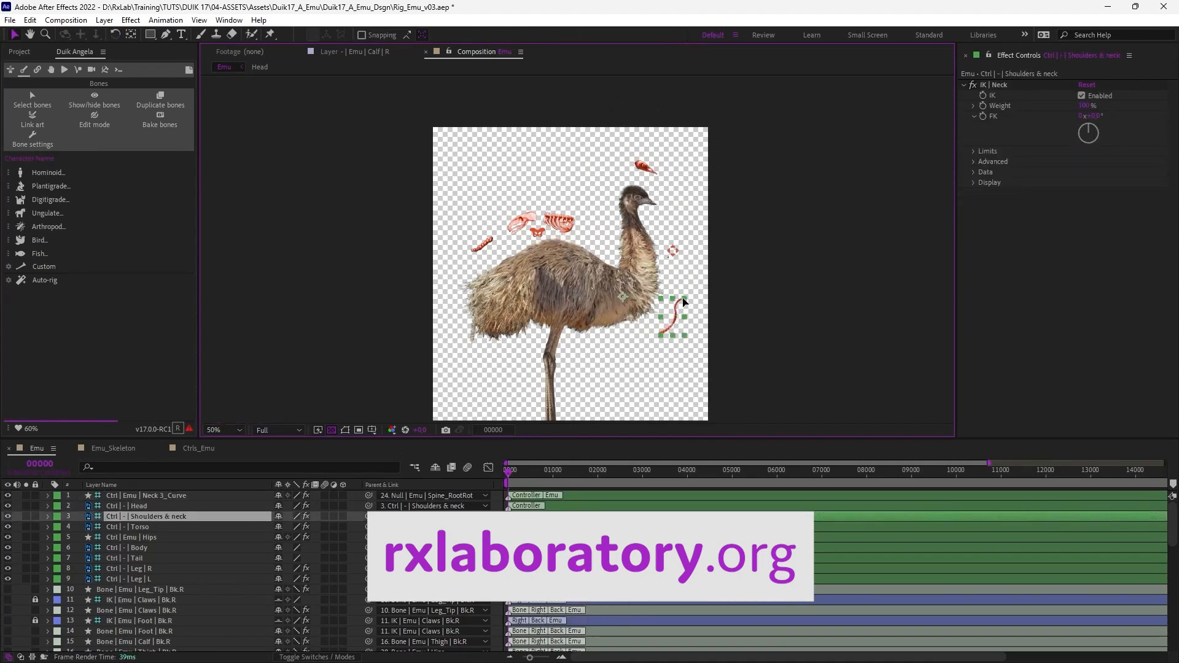
drag(639, 265, 621, 290)
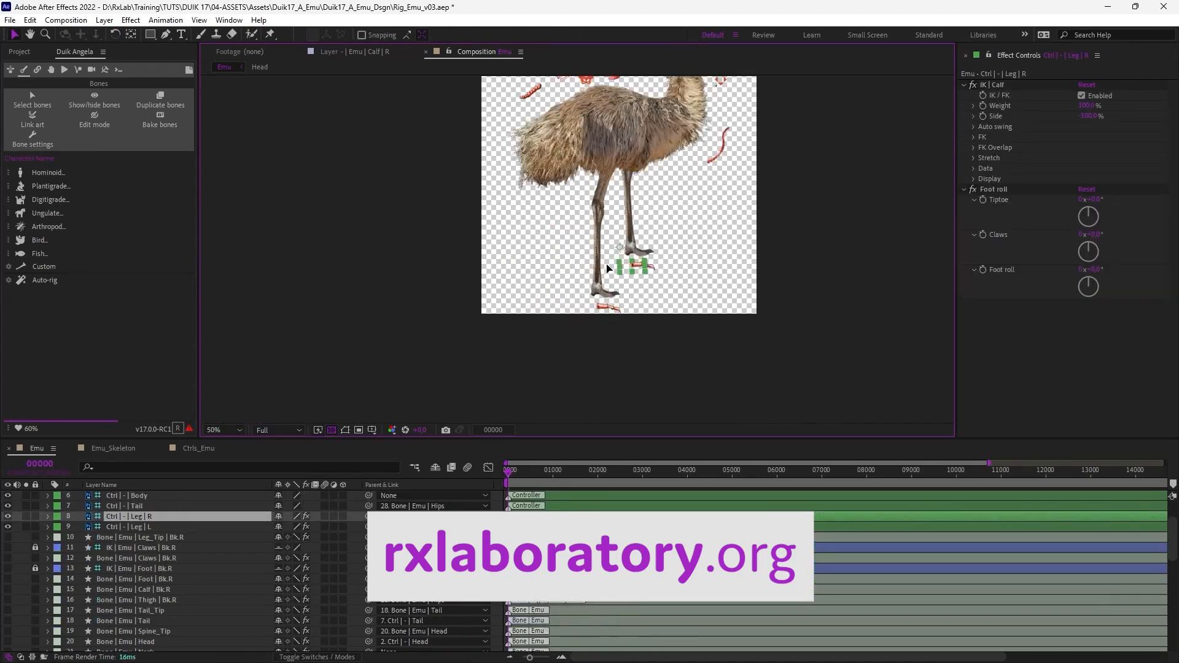
drag(1088, 284, 1094, 242)
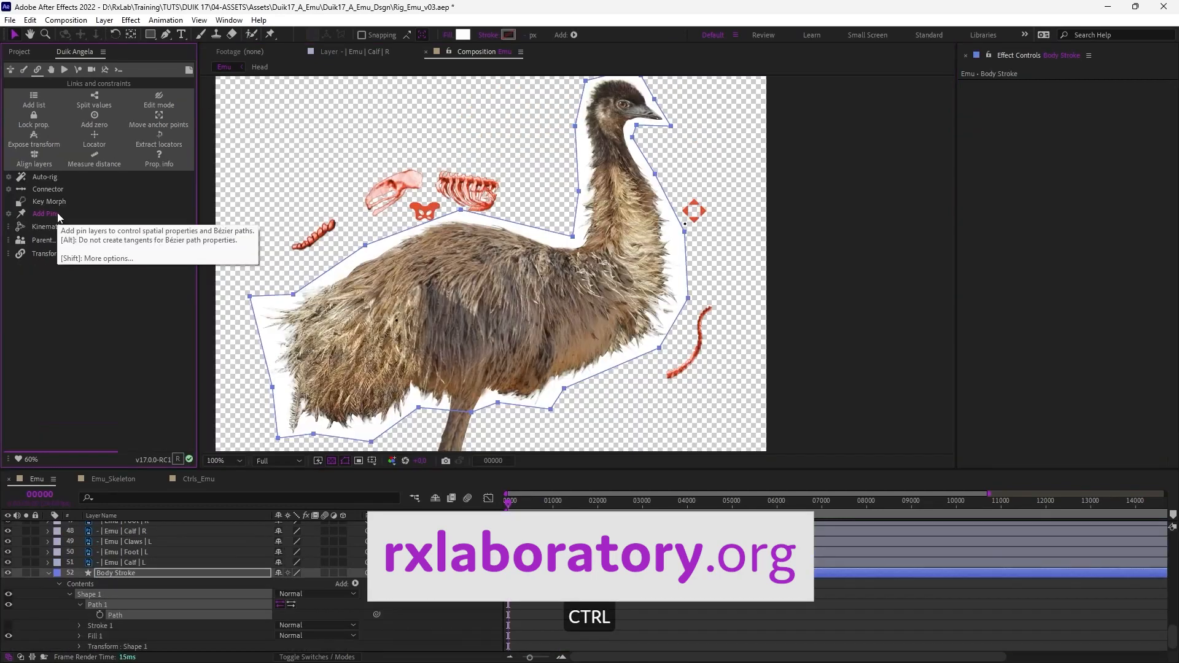
- Add pin layers without Bézier tangents to the path of the Body Stroke shape around the emu
alt+click(46, 214)
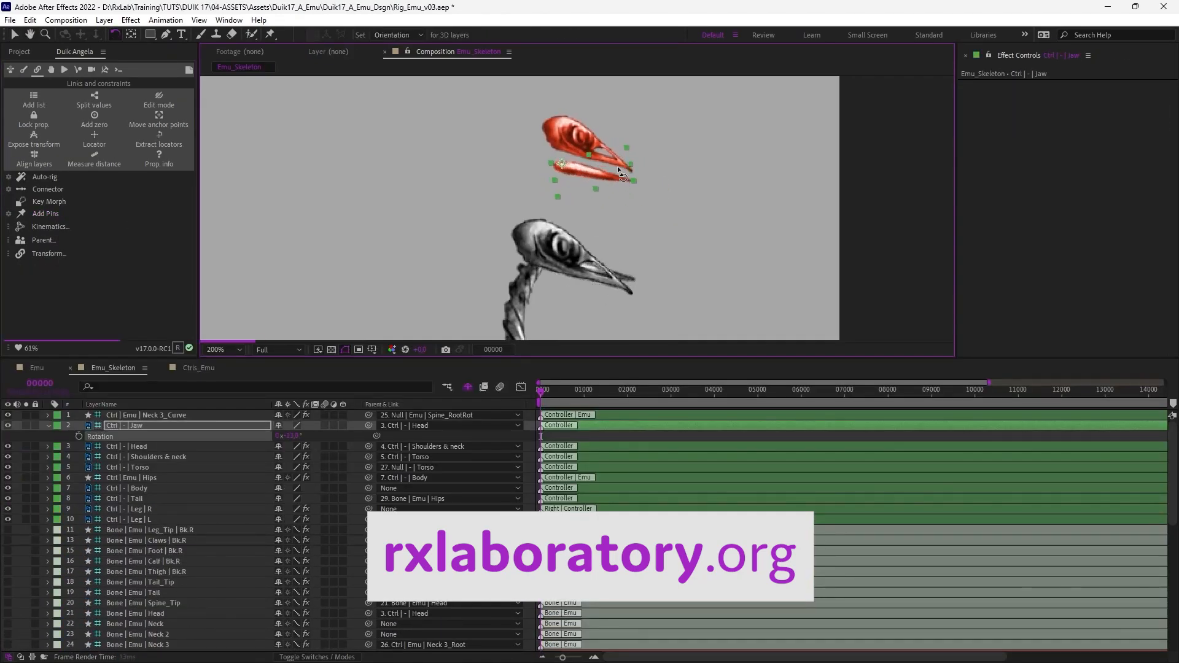
- Preview the animated emu rig and switch to the Emu_Skeleton composition
key(KP_0)
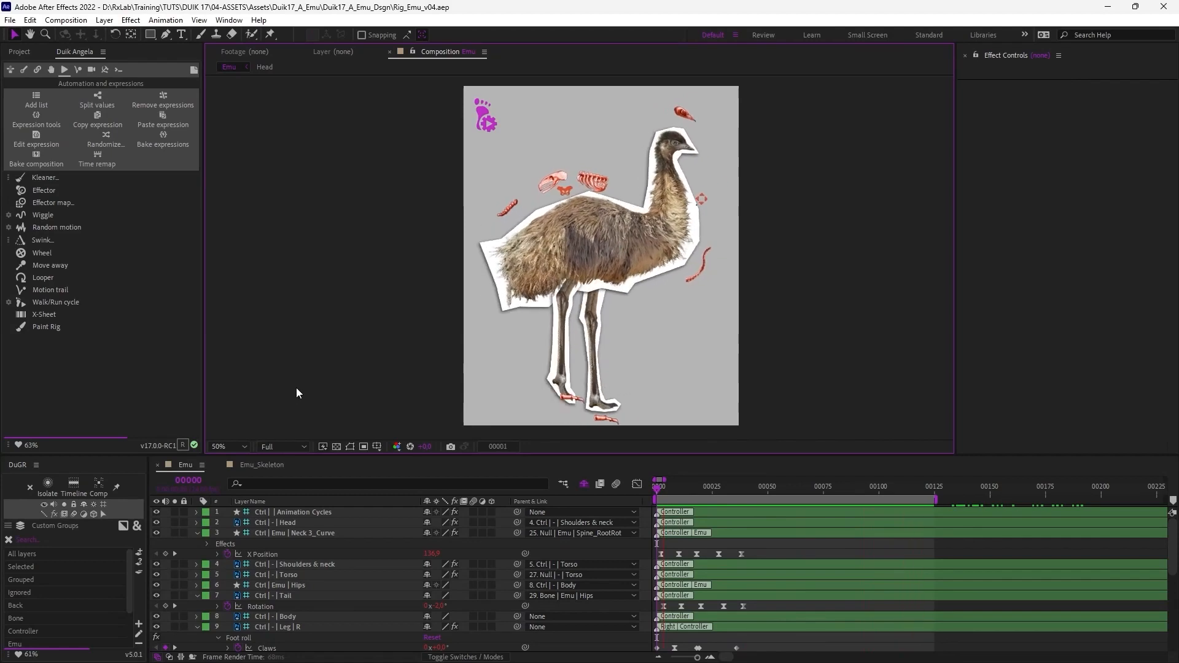
click(284, 472)
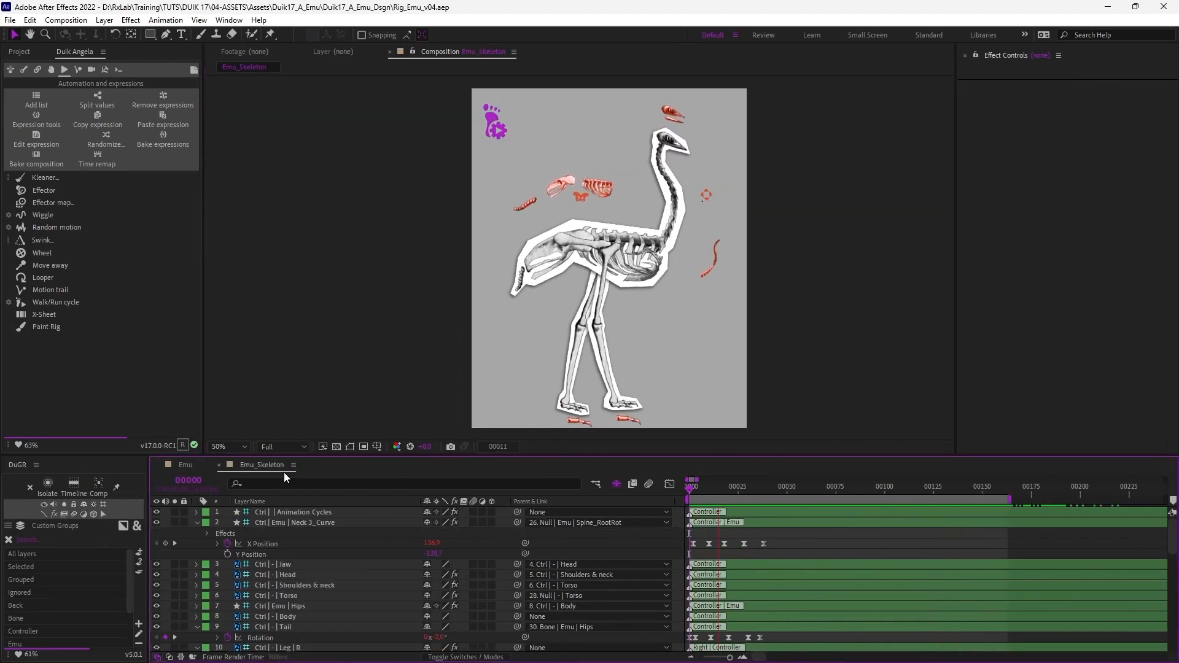